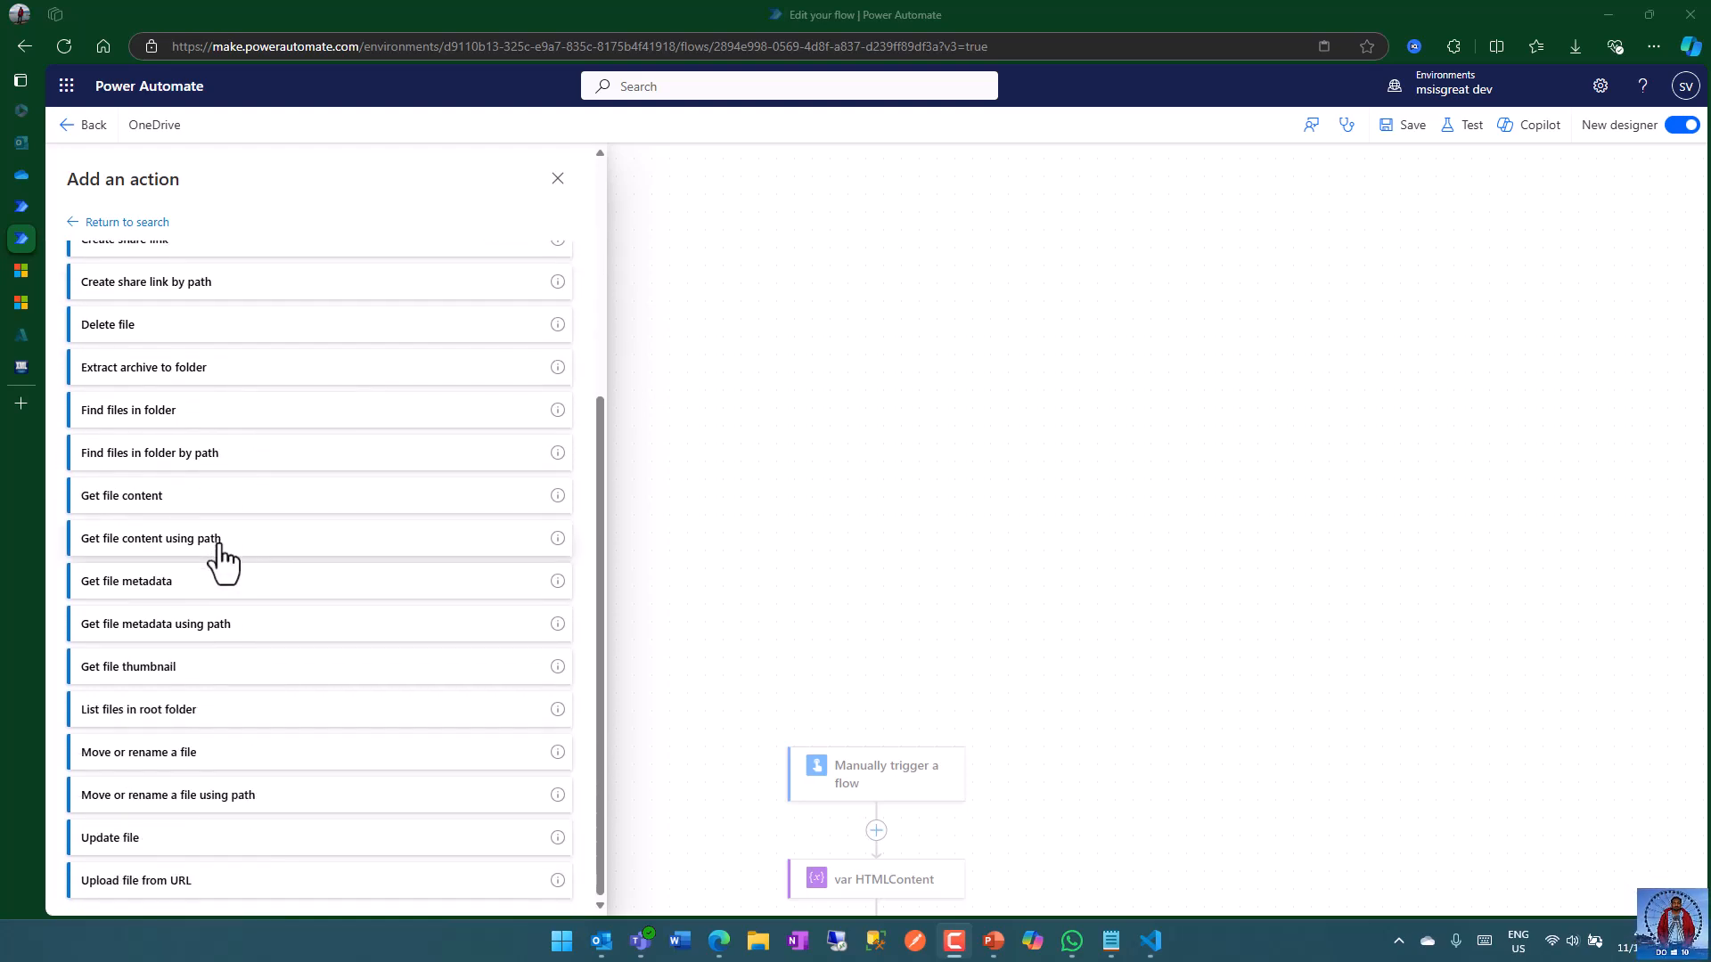
- Switch to the Azure portal and open the PPApp connector app registration
scroll(298, 570, "up", 5)
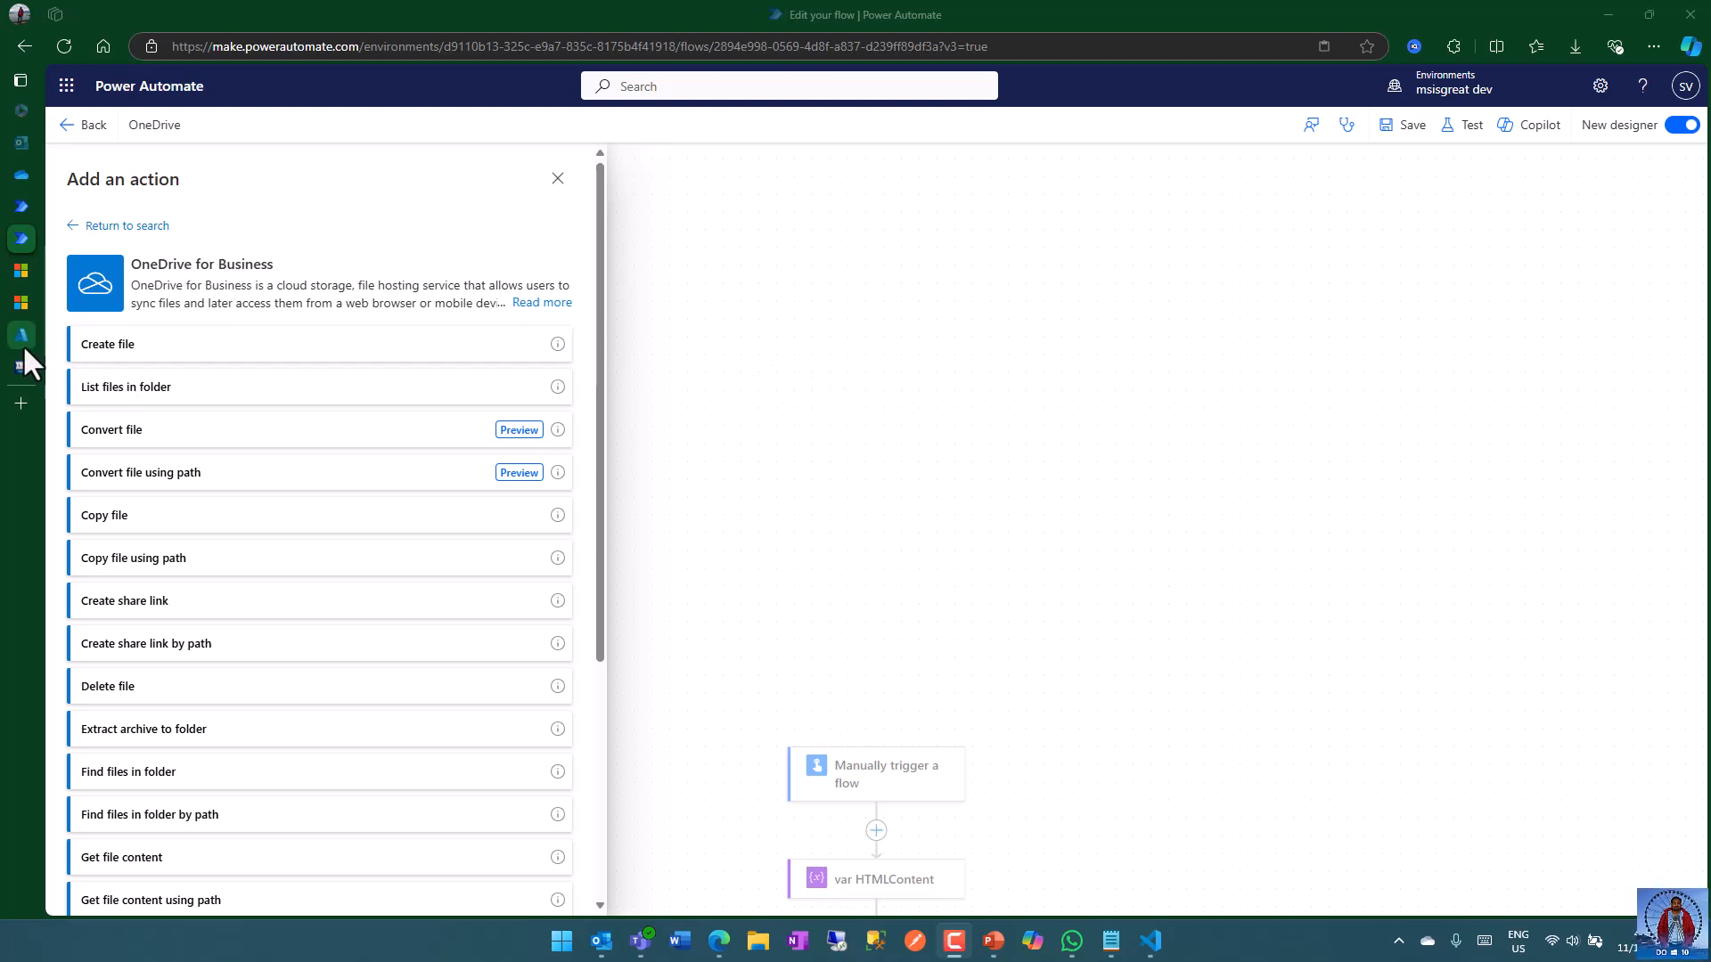
left_click(27, 334)
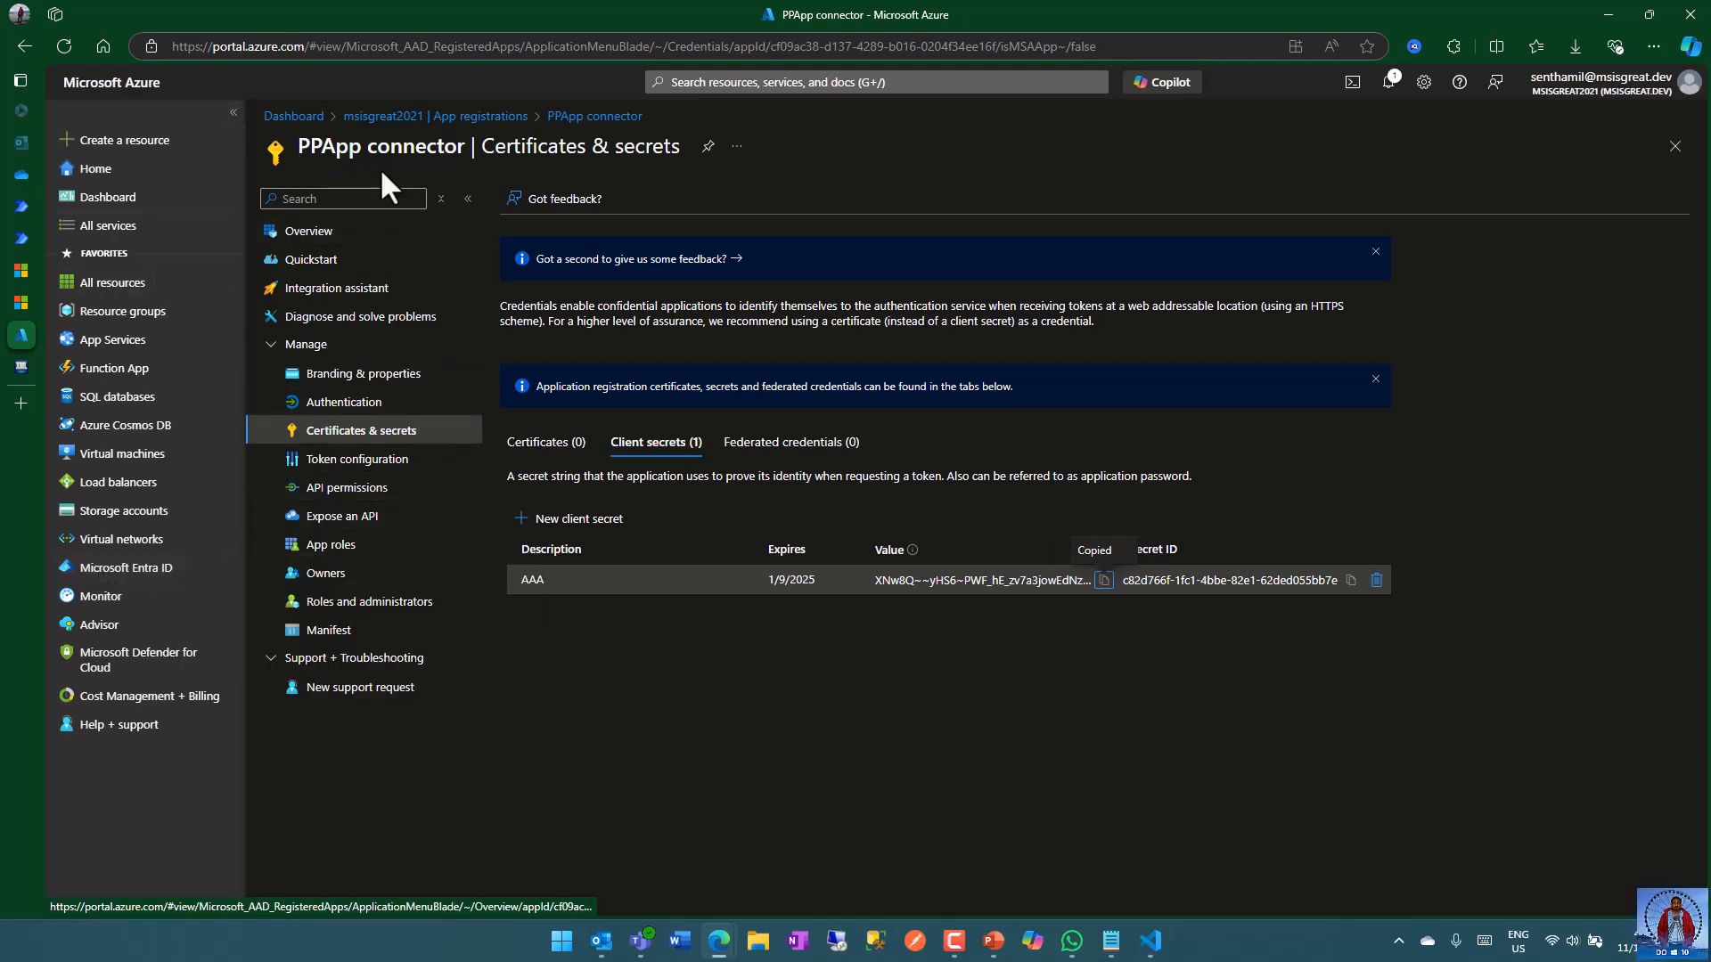
left_click(472, 116)
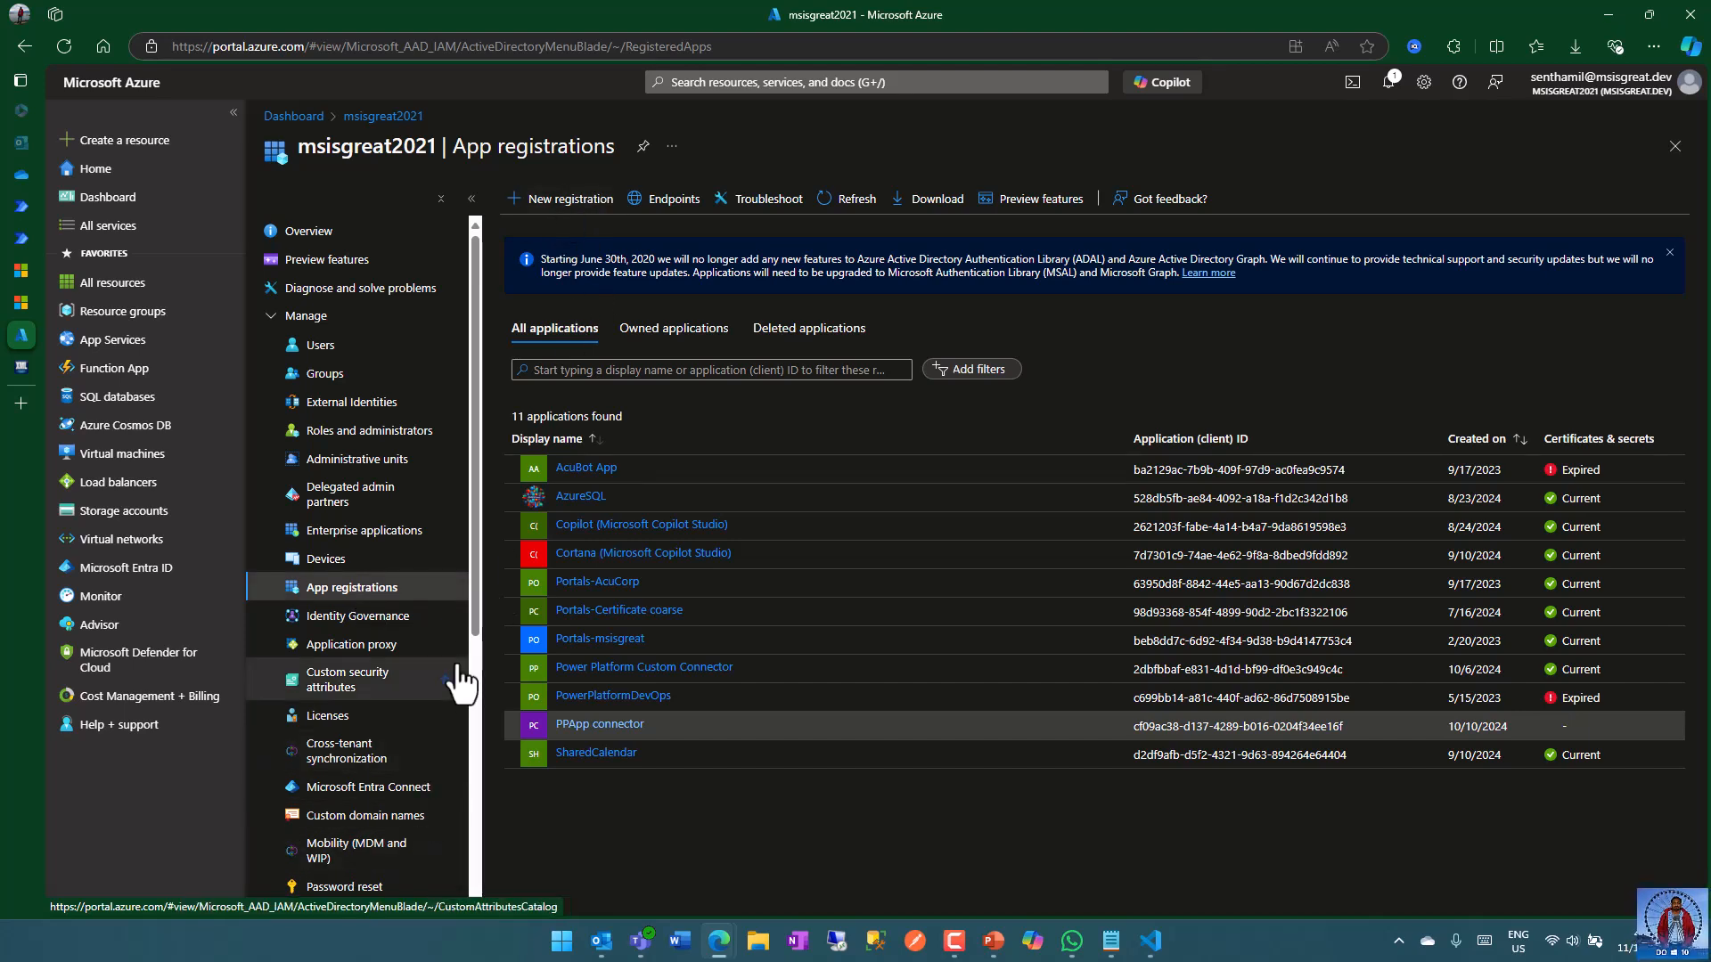
left_click(598, 726)
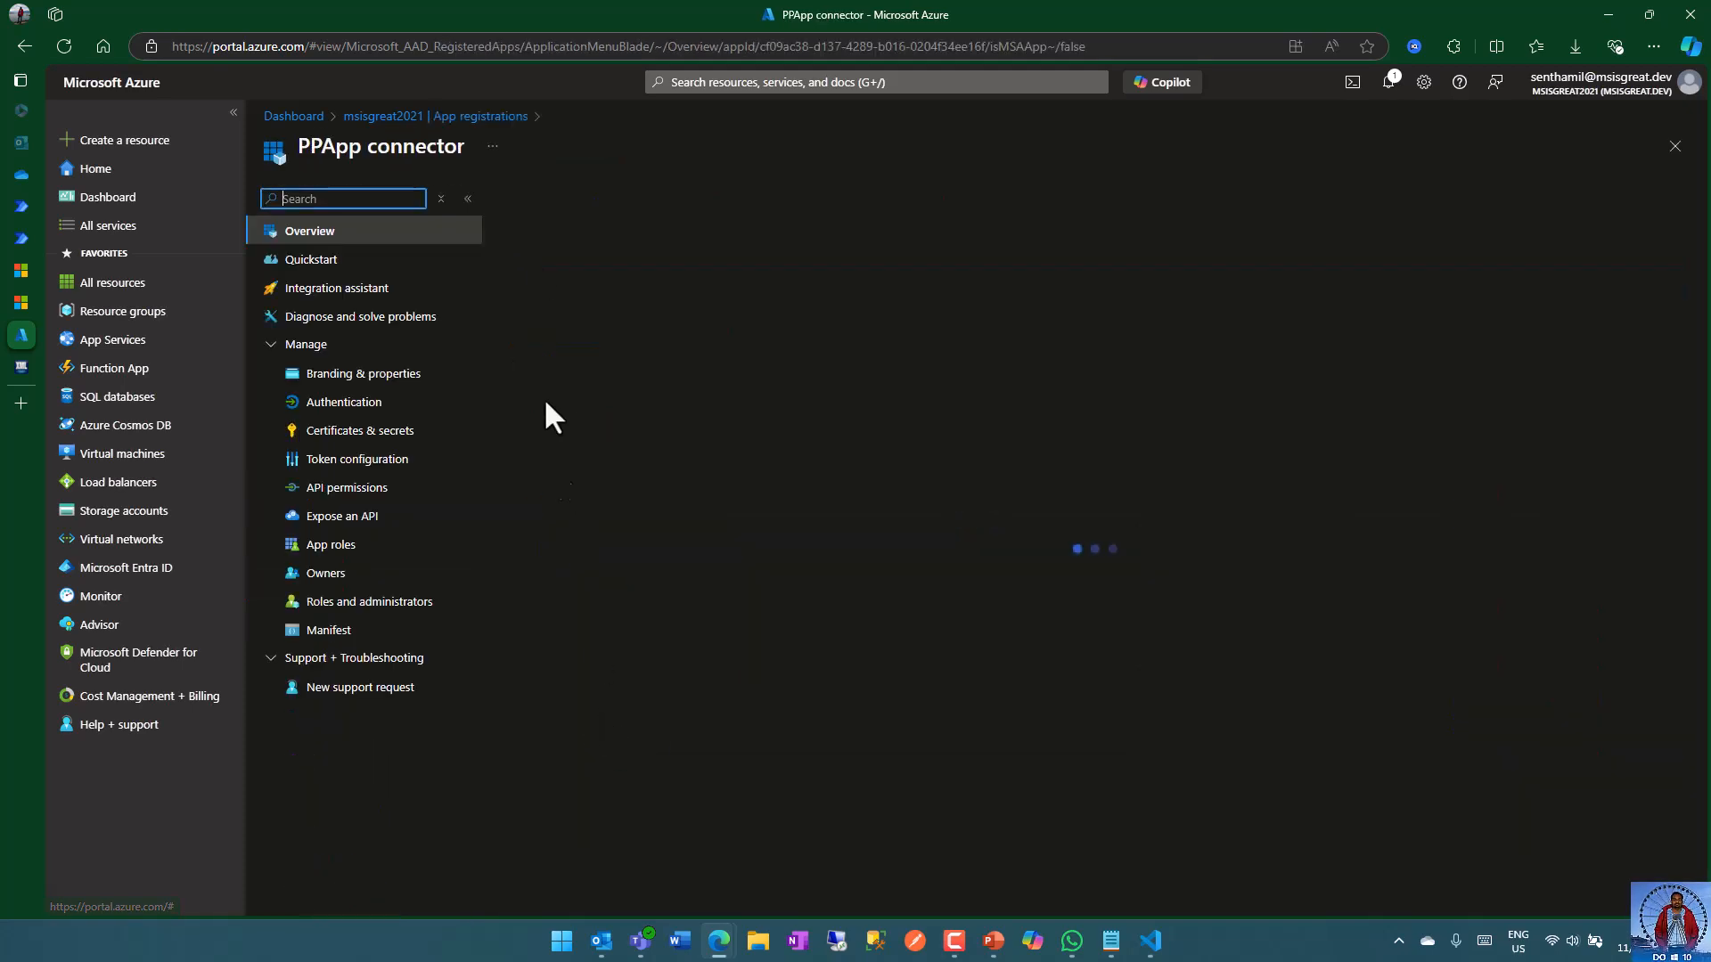
- Review the PPApp connector's client secrets and web redirect URIs, and return to its overview
left_click(373, 435)
left_click(345, 264)
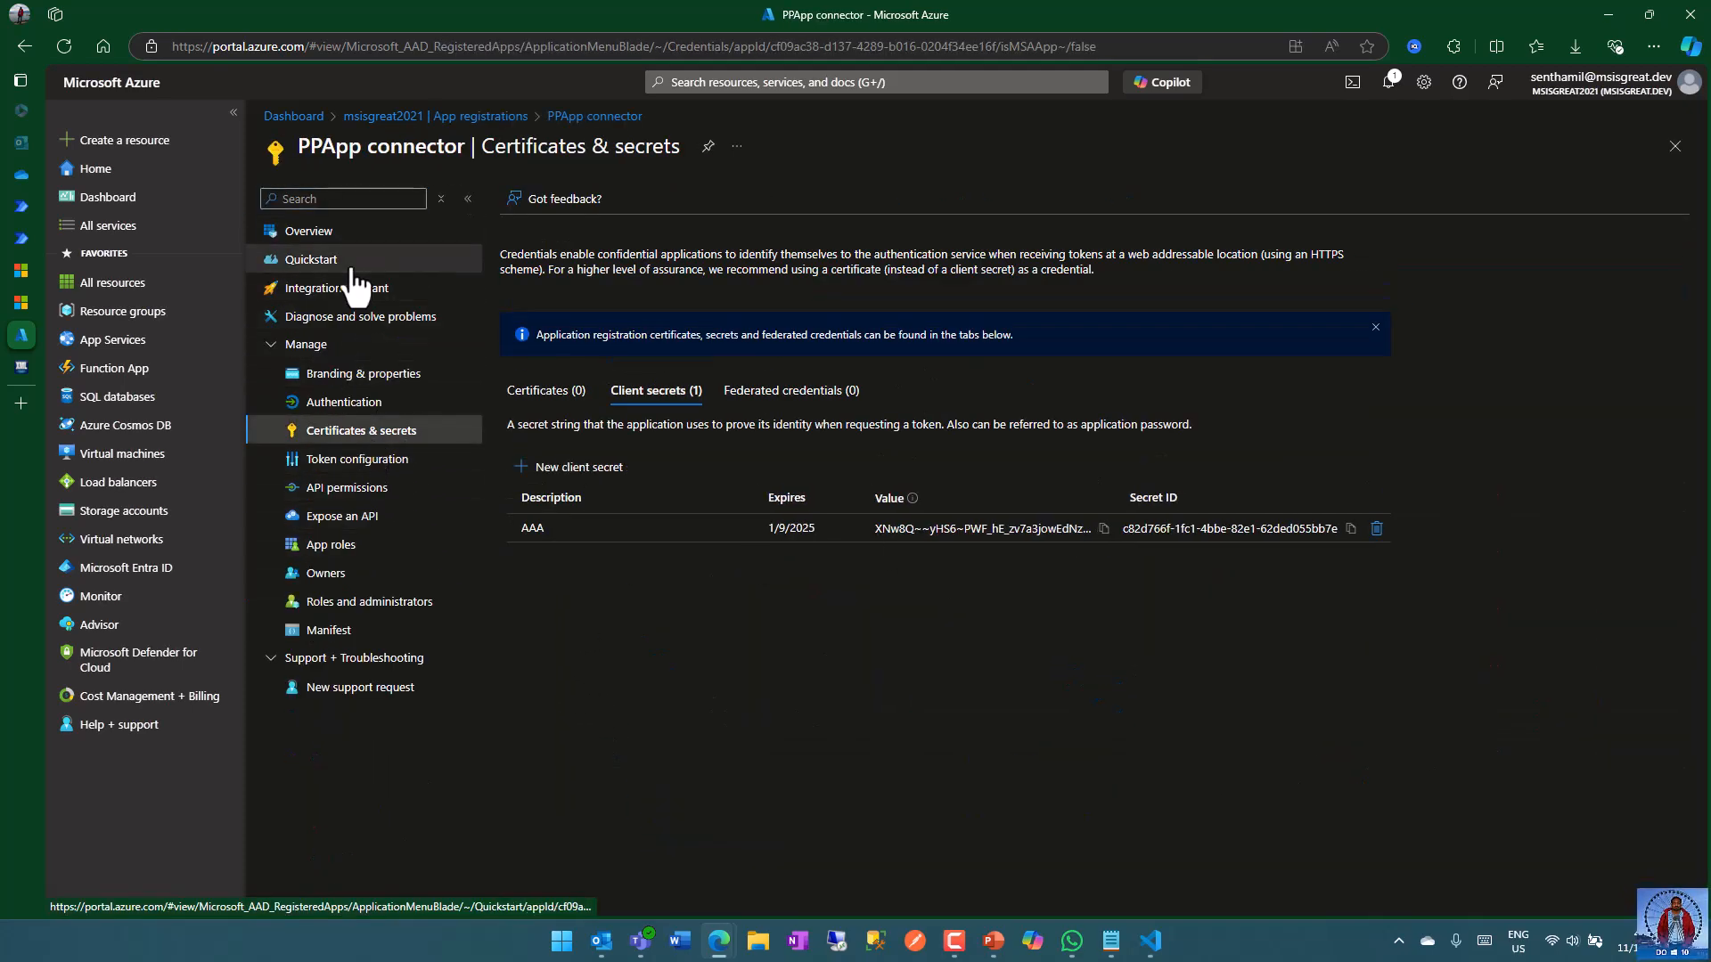
left_click(287, 229)
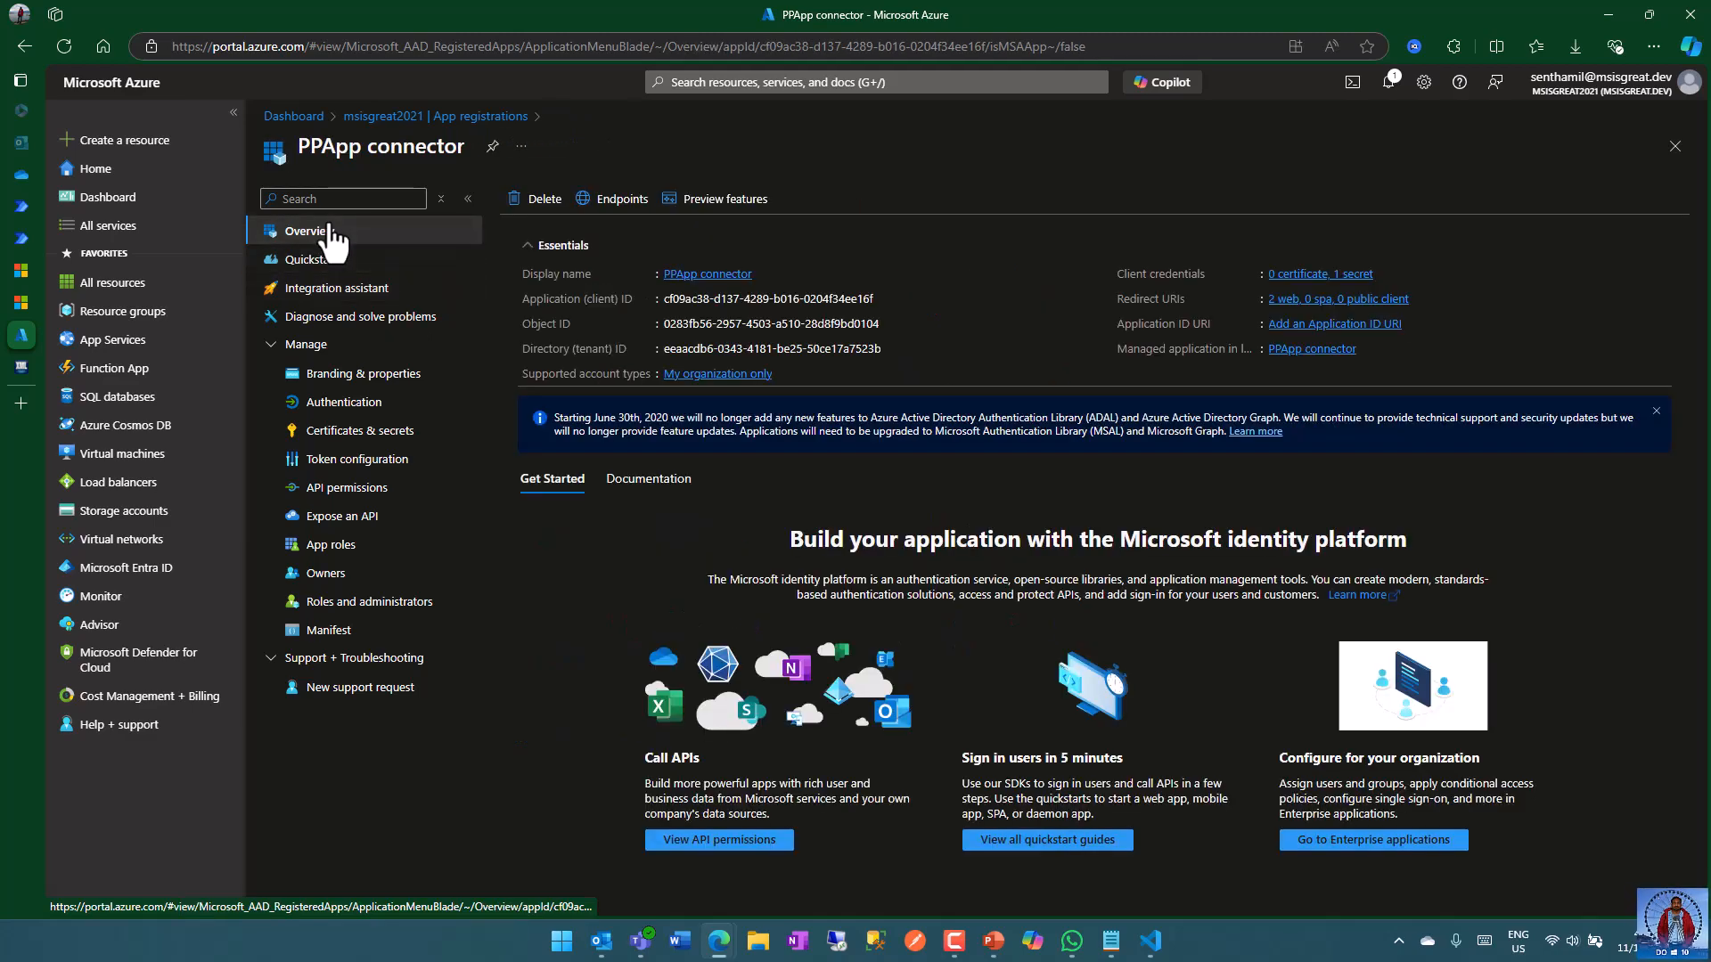
left_click(1310, 303)
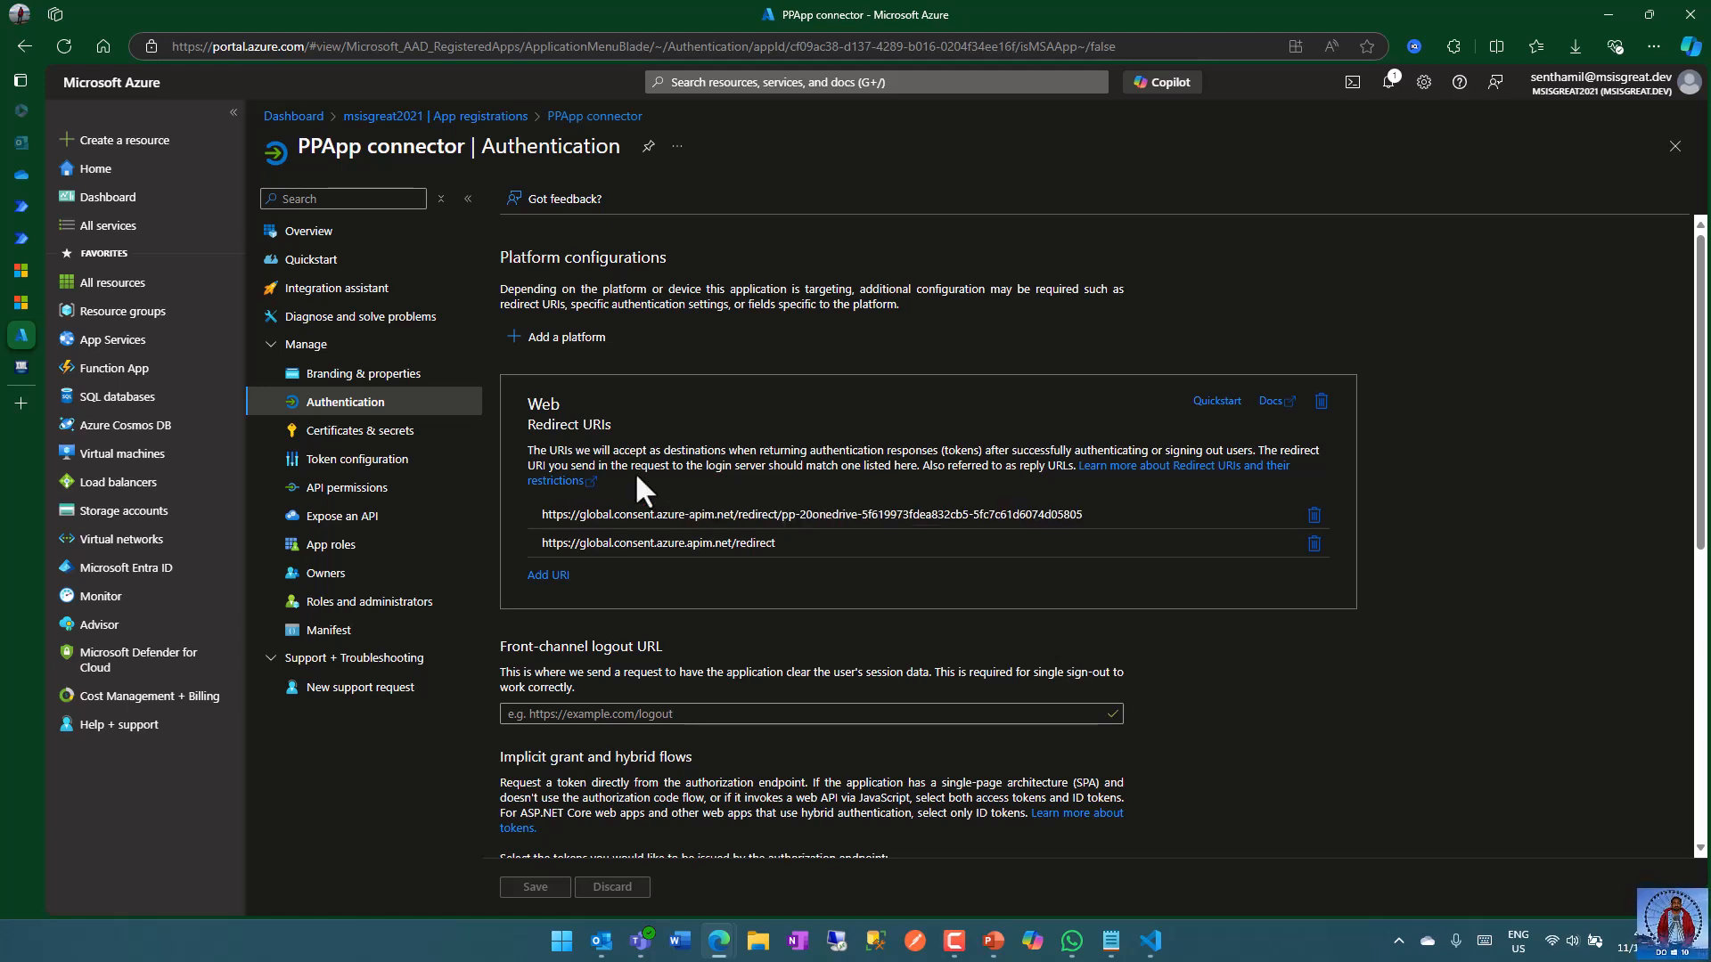
left_click(309, 233)
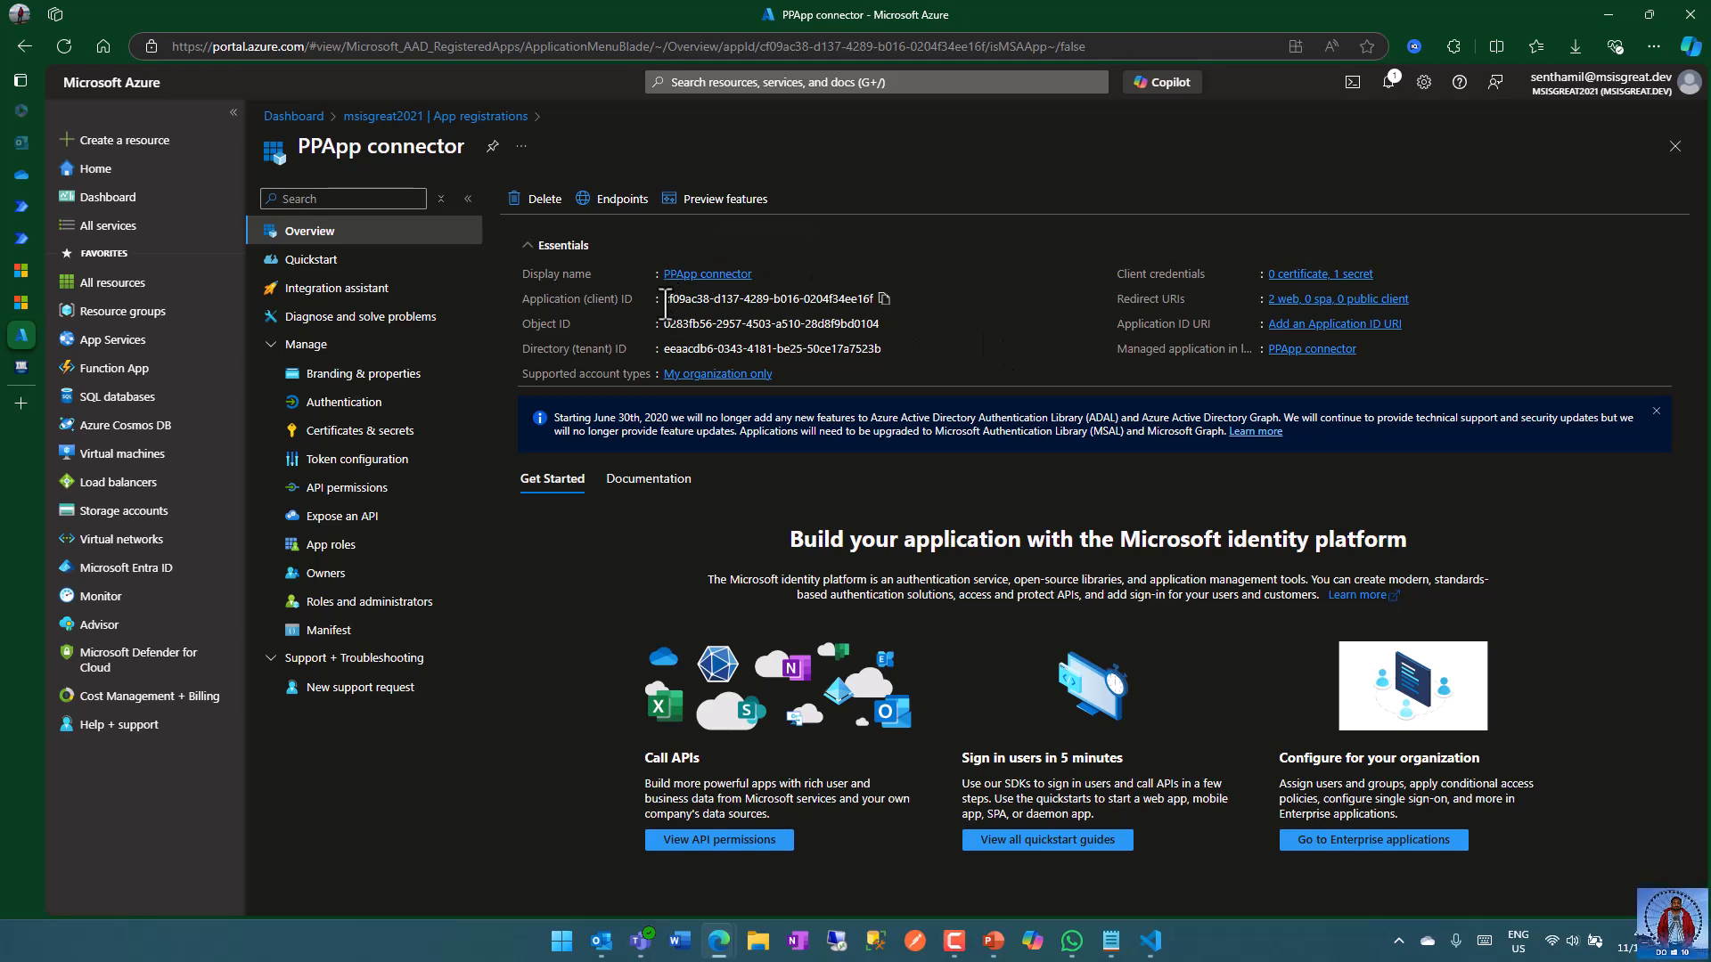
- Highlight the registration's application (client) ID and review its API permissions
left_click_drag(670, 298, 877, 300)
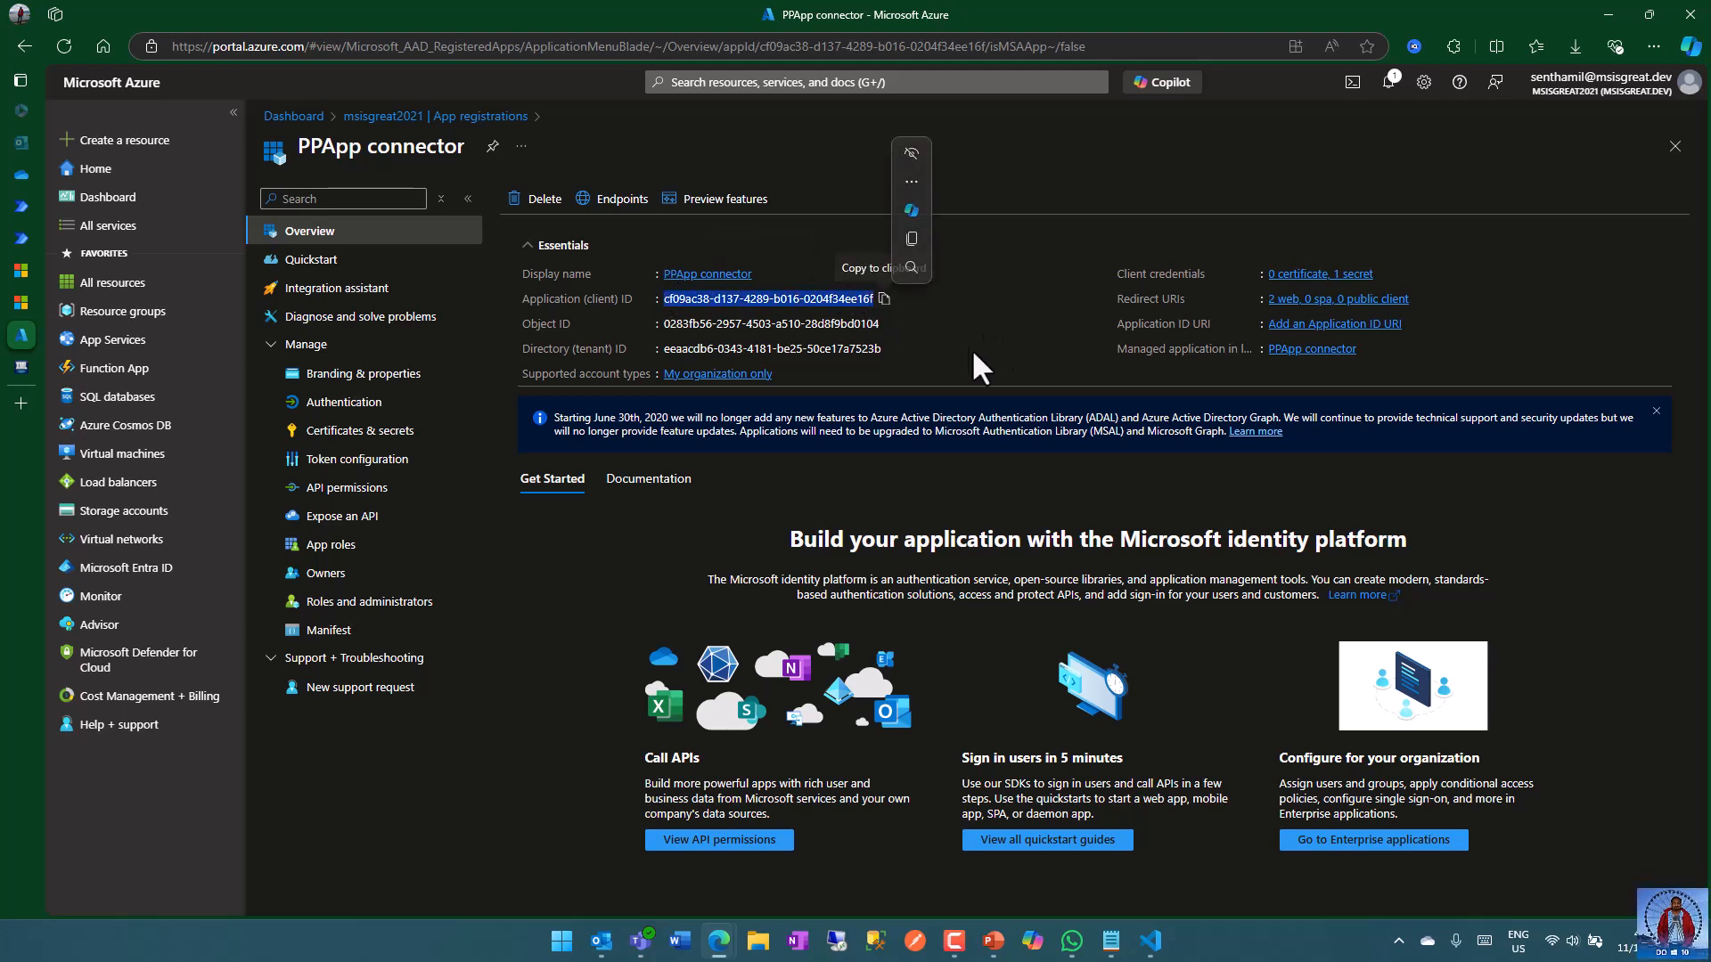
left_click(874, 359)
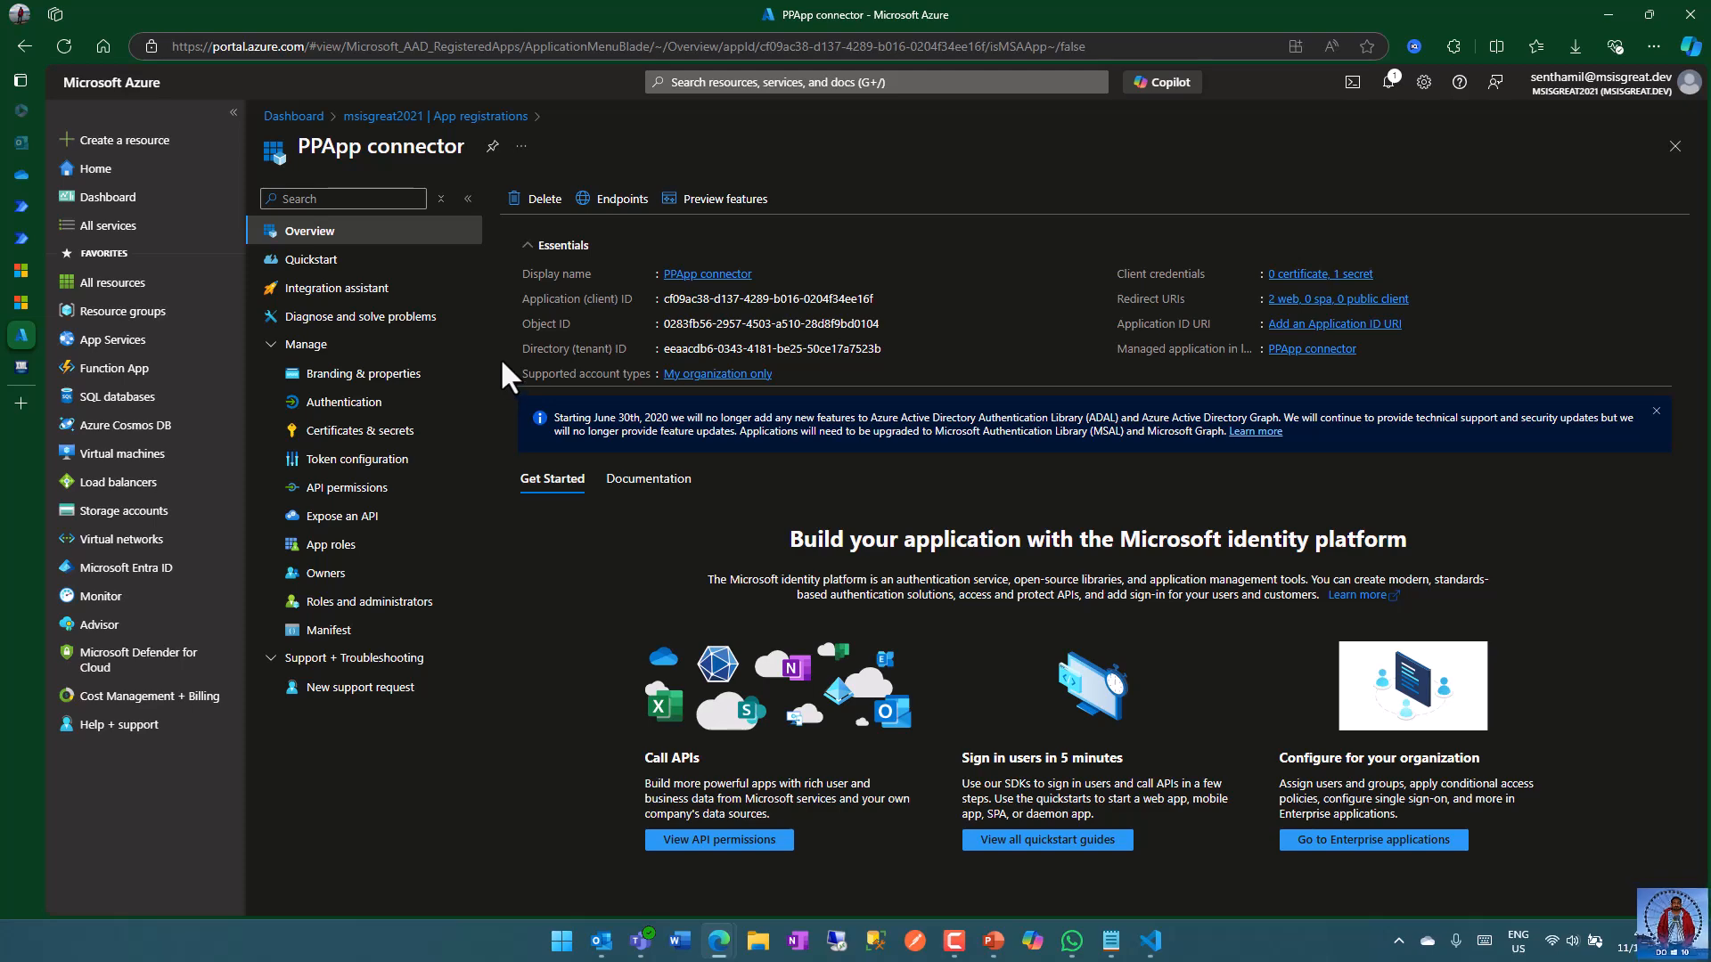
left_click(393, 488)
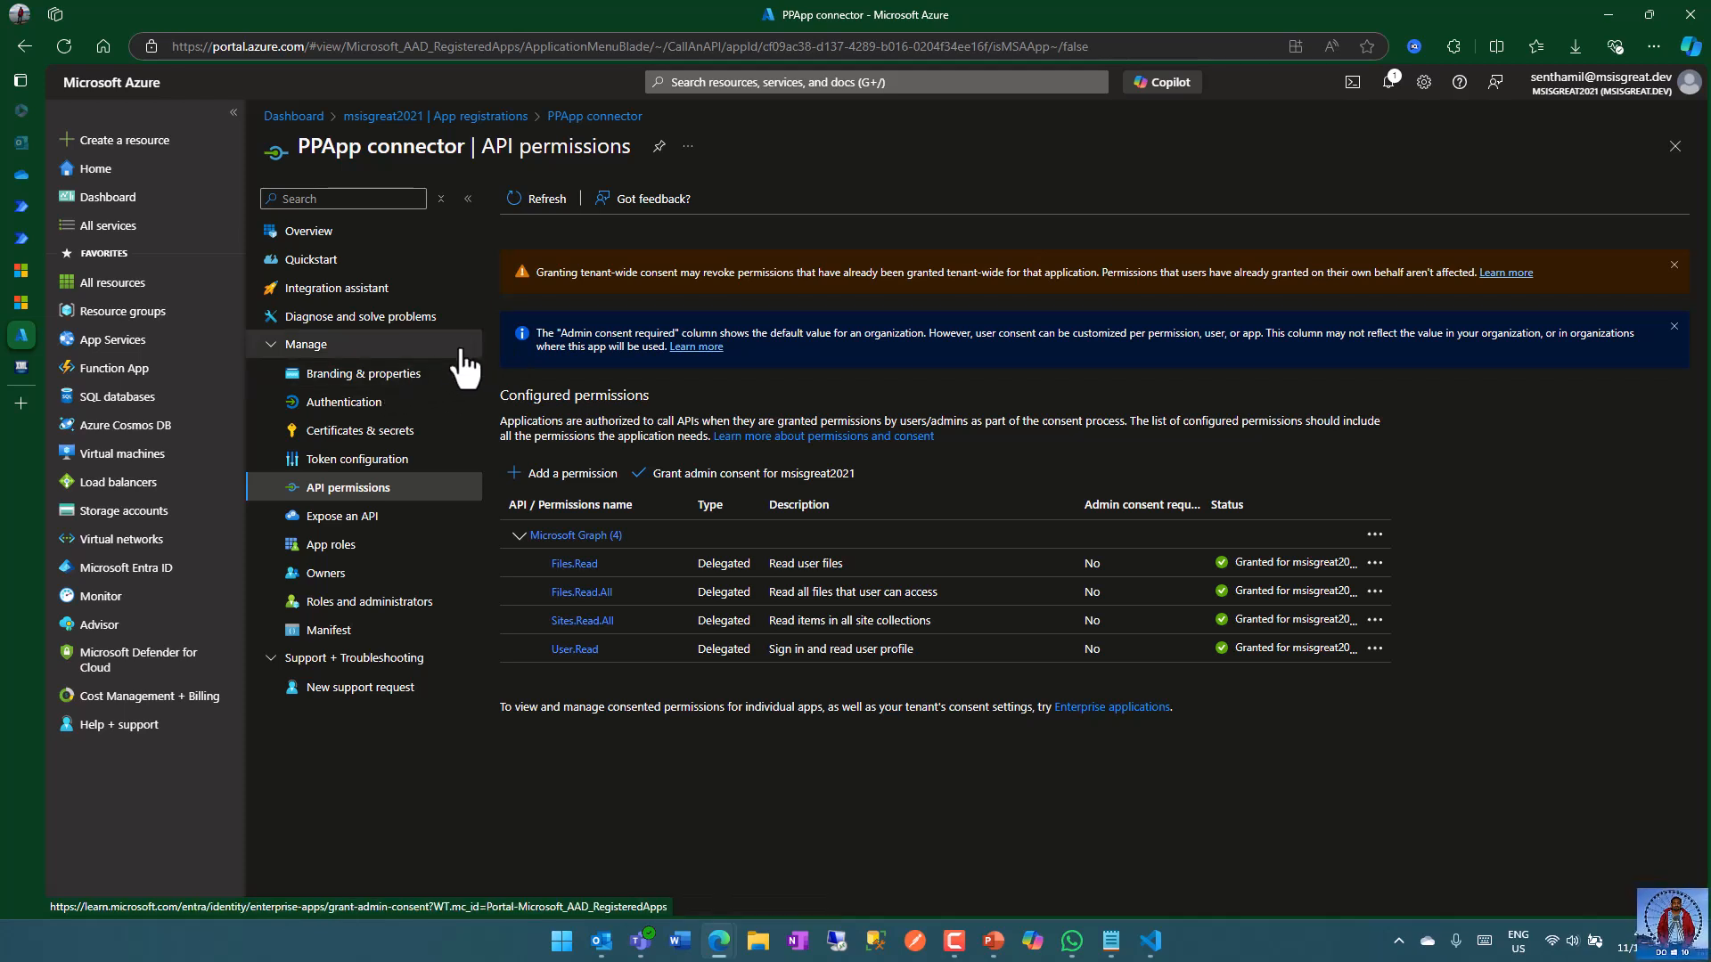
- Switch to Graph Explorer and examine the drive item versions request URL, highlighting the item ID in it
mouse_move(18, 301)
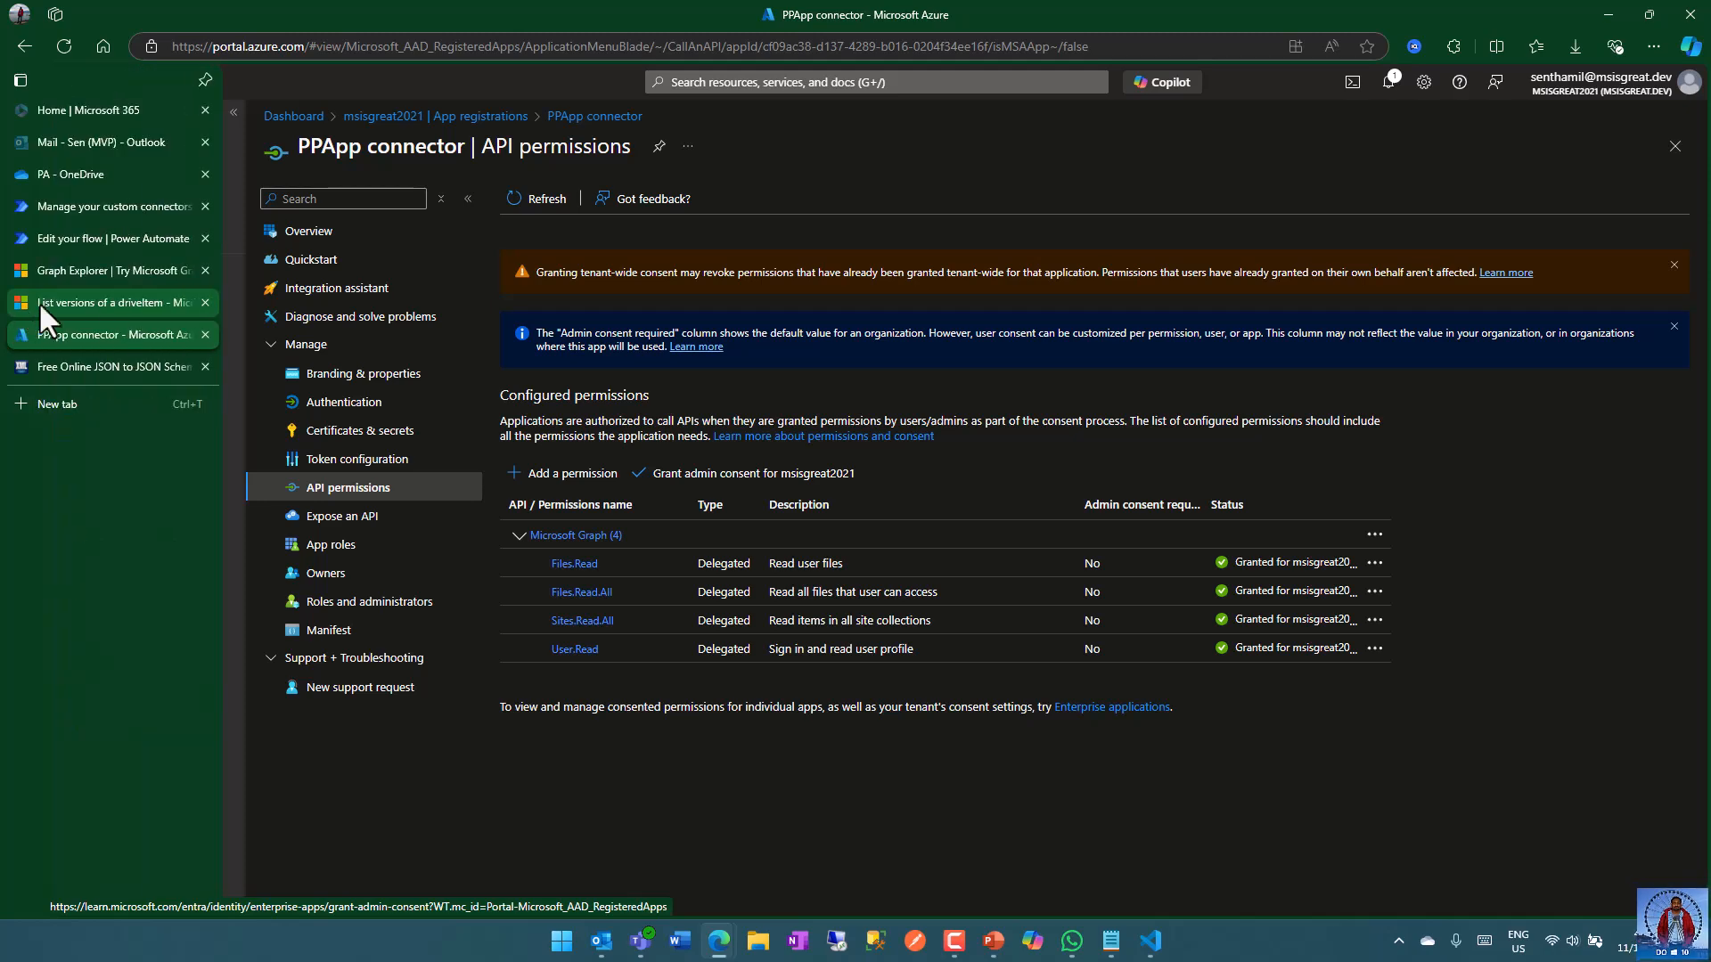
left_click(87, 276)
left_click(1264, 190)
left_click_drag(1255, 191, 511, 189)
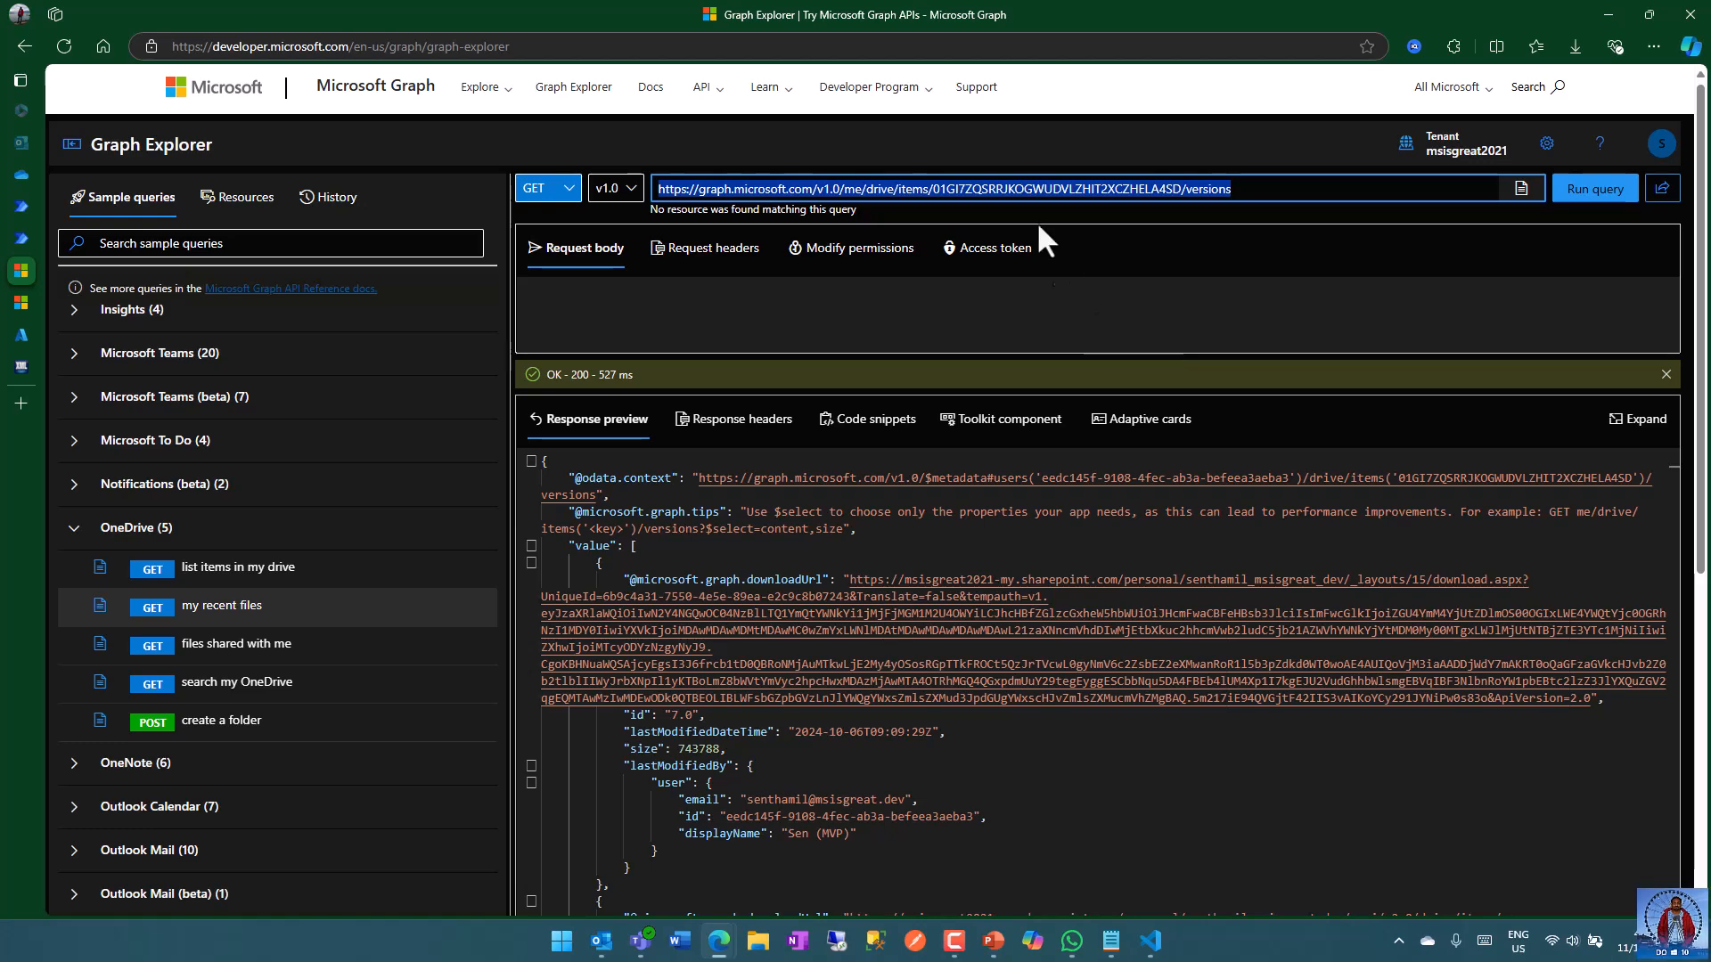
left_click(1026, 191)
left_click_drag(934, 189, 1175, 190)
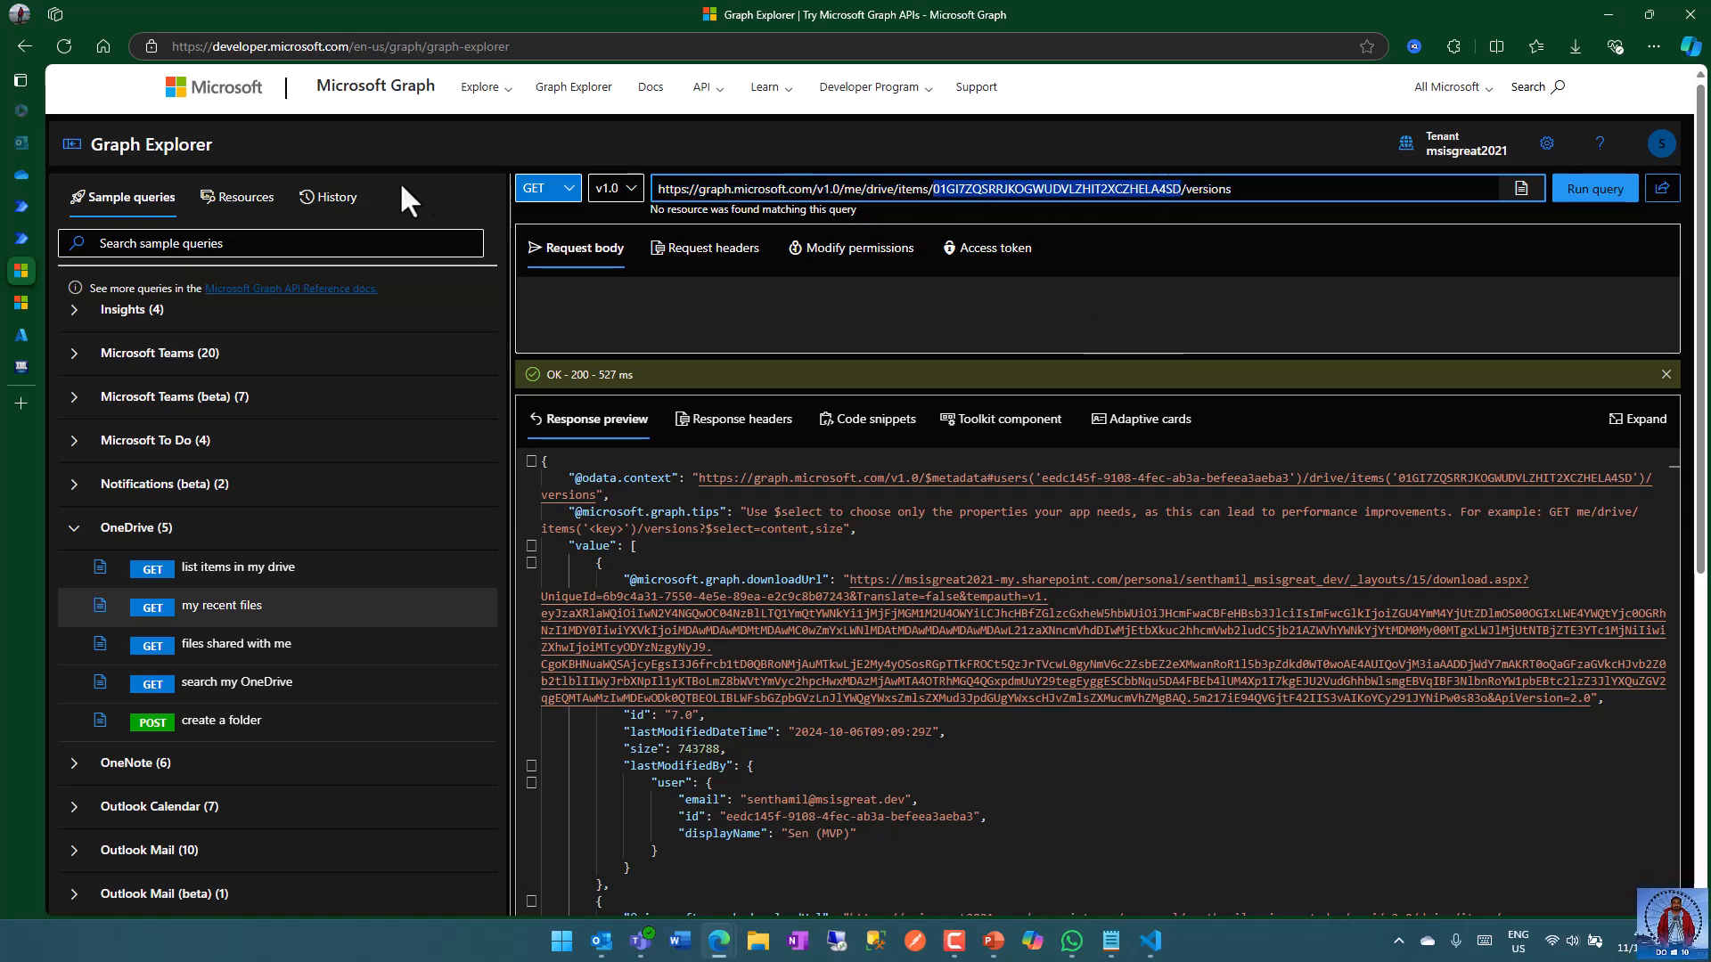
- Switch to OneDrive and view the version history of Solution Overview.pptx in the PA folder, closing it when done
left_click(39, 173)
left_click(405, 387)
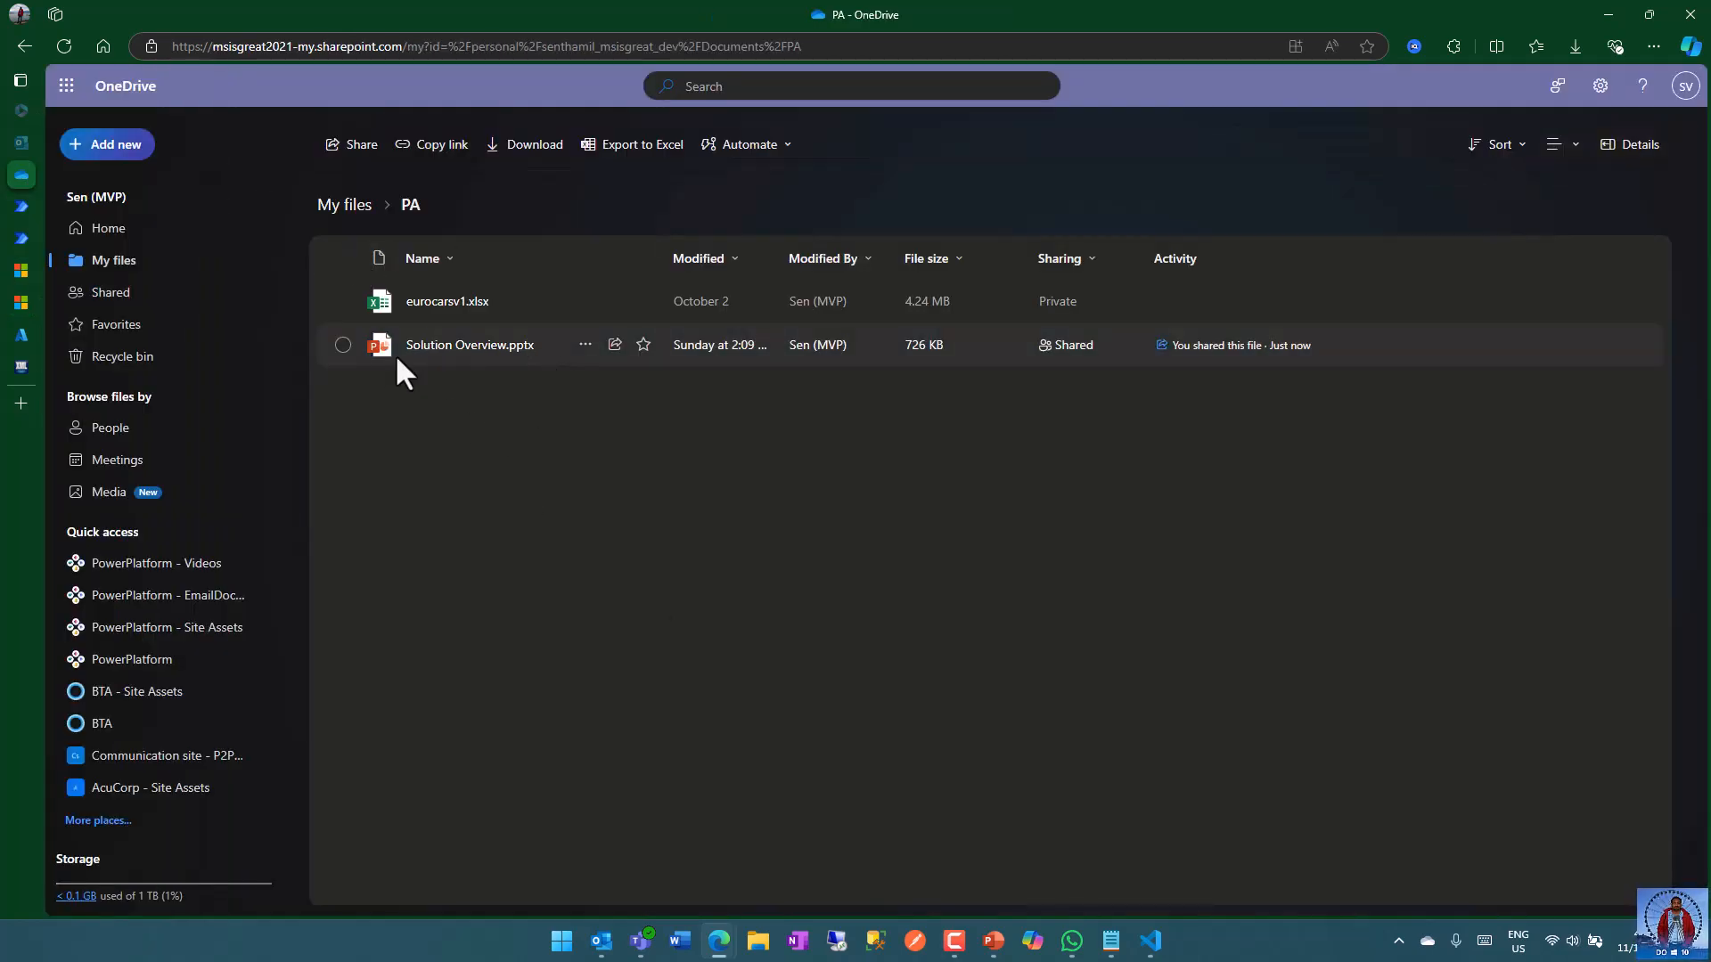
left_click(533, 360)
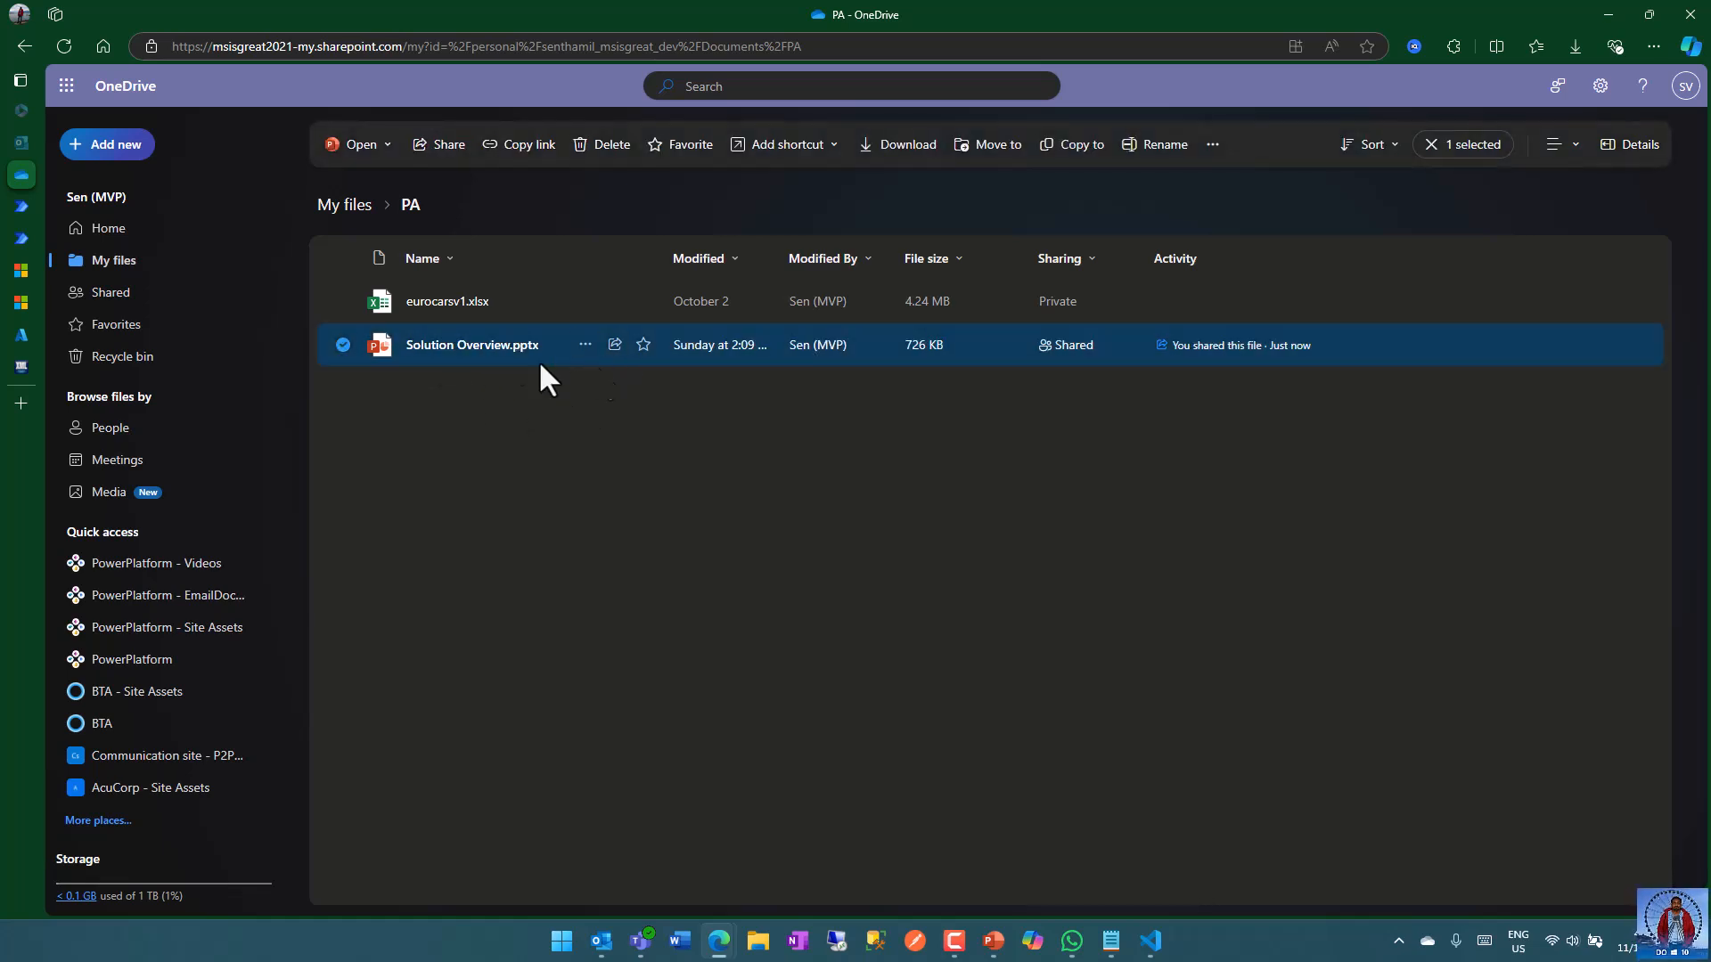
left_click(1213, 144)
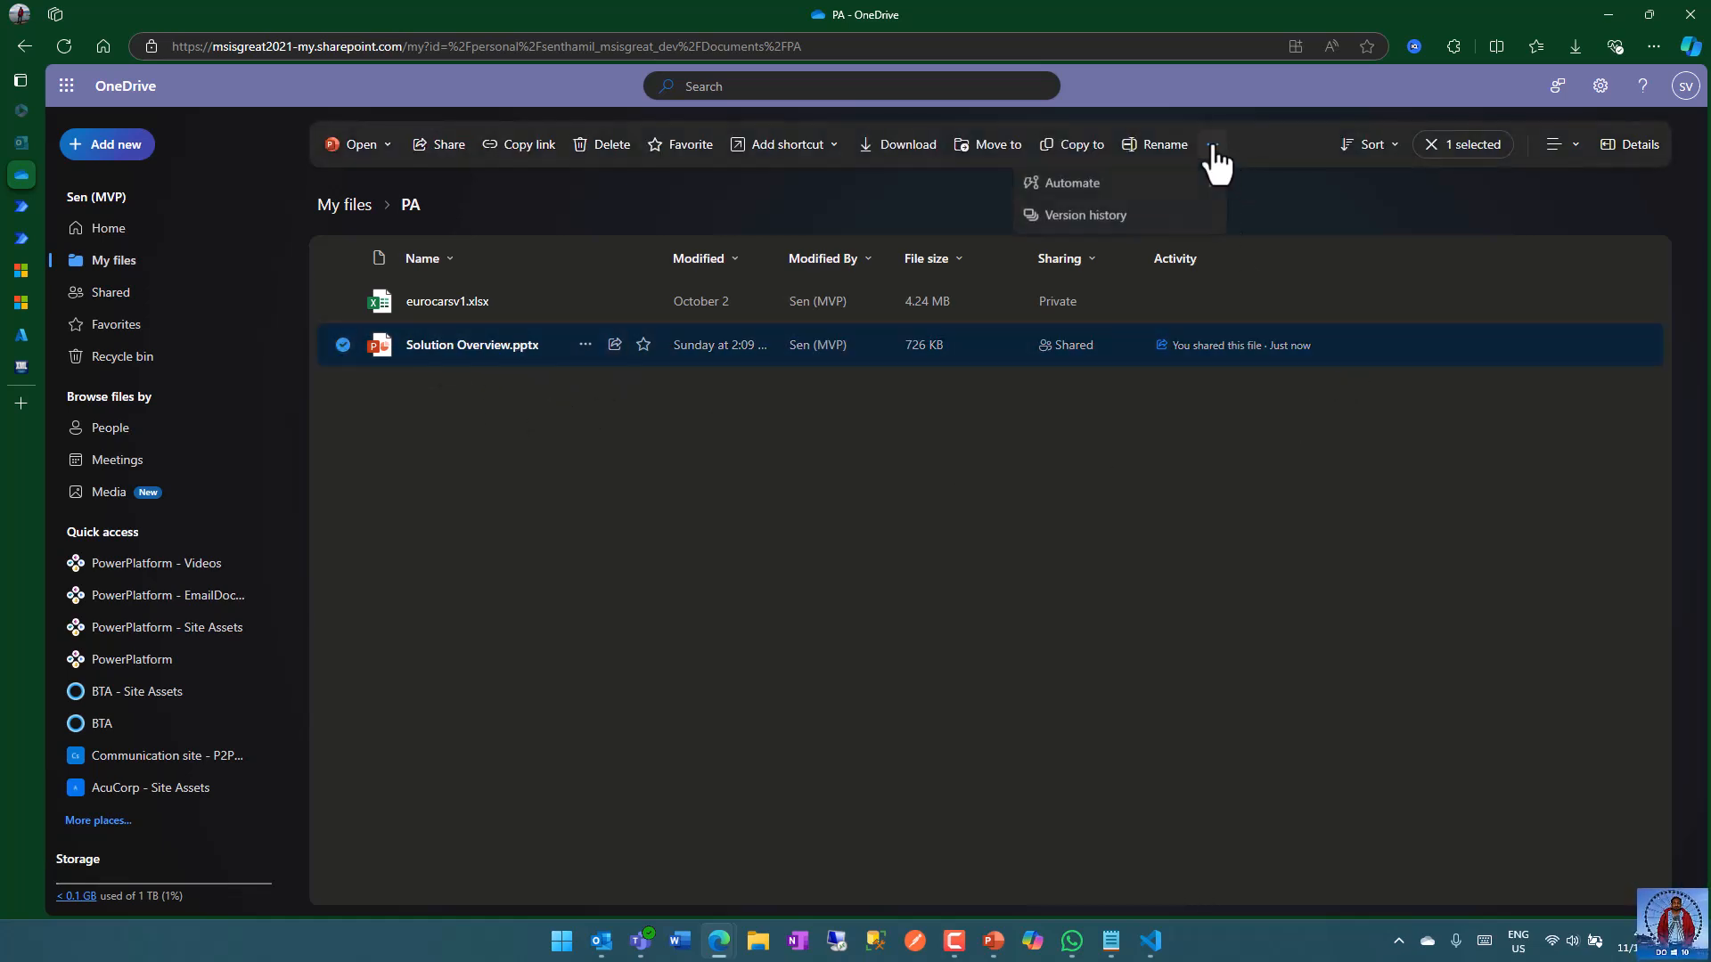
left_click(1127, 217)
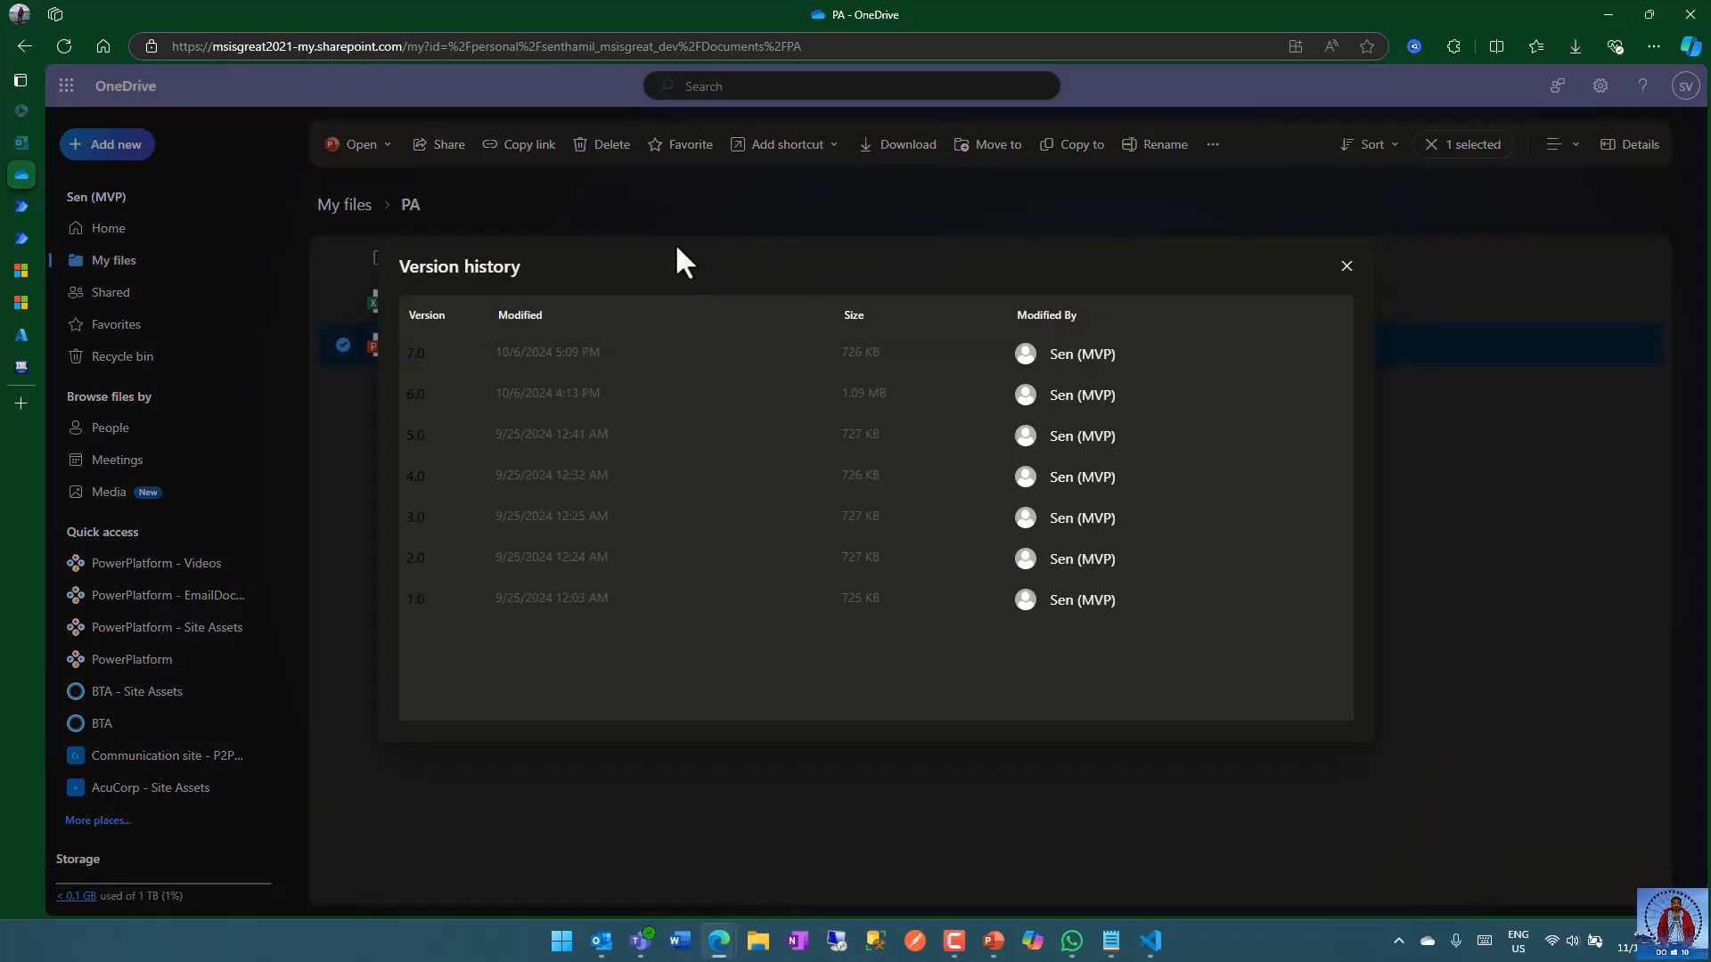
left_click(905, 771)
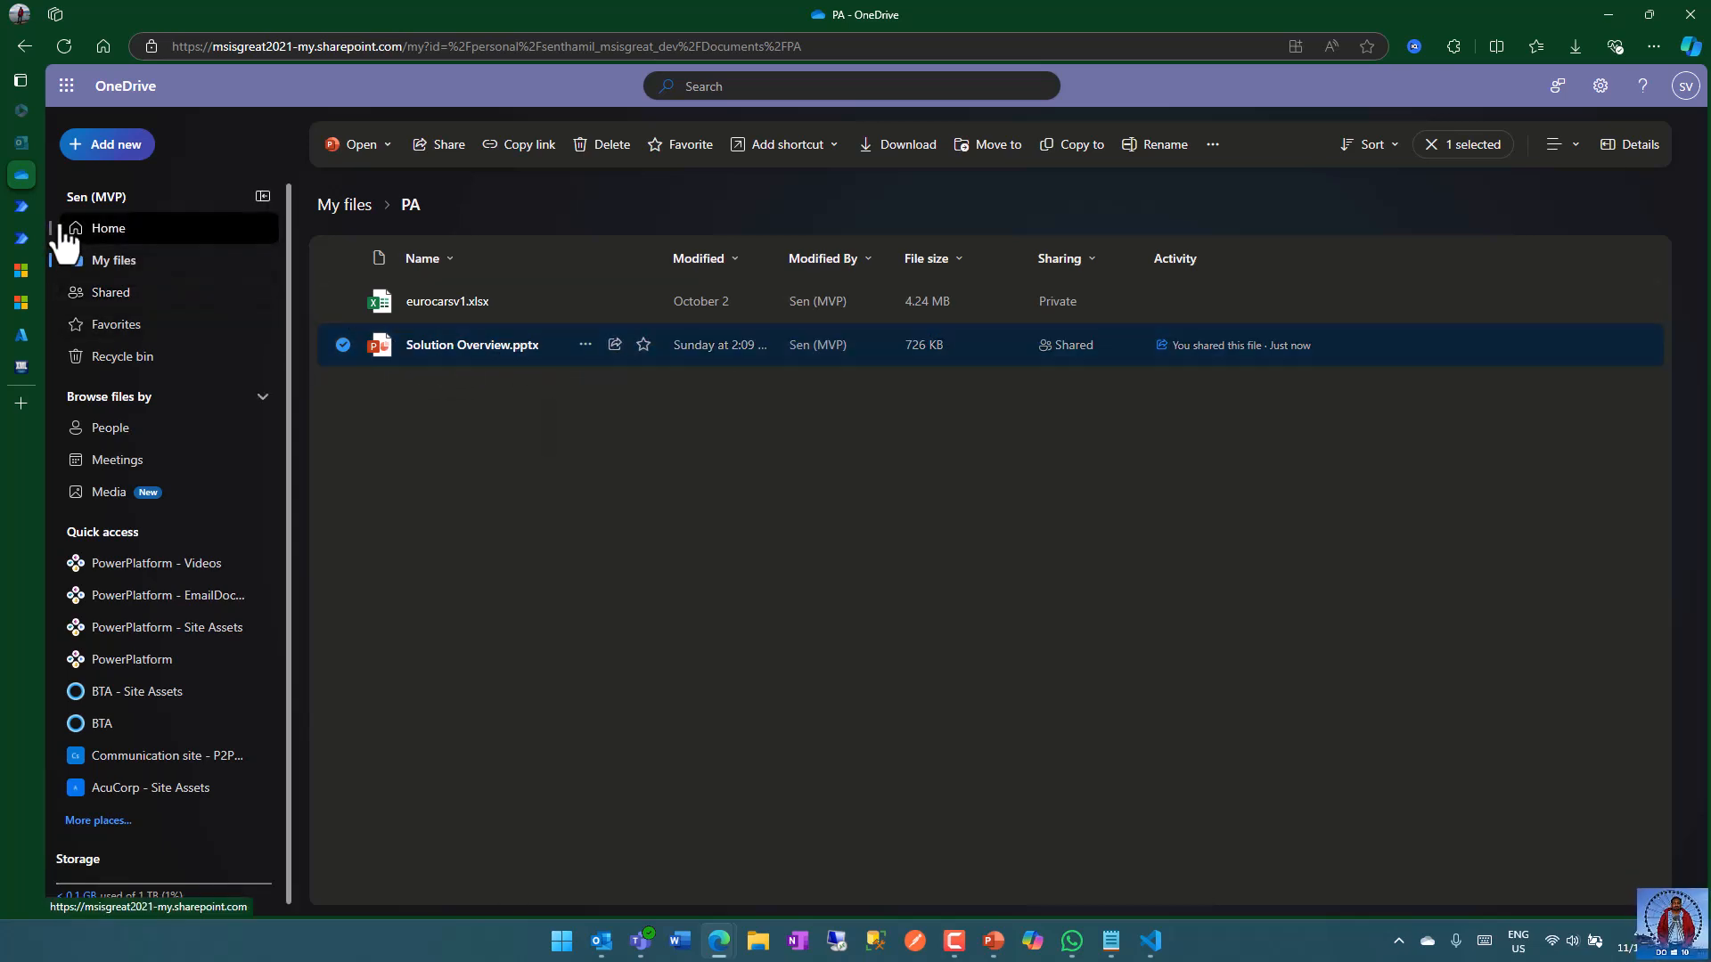
- Return to Graph Explorer and point out the file's item ID within the versions request URL
mouse_move(24, 374)
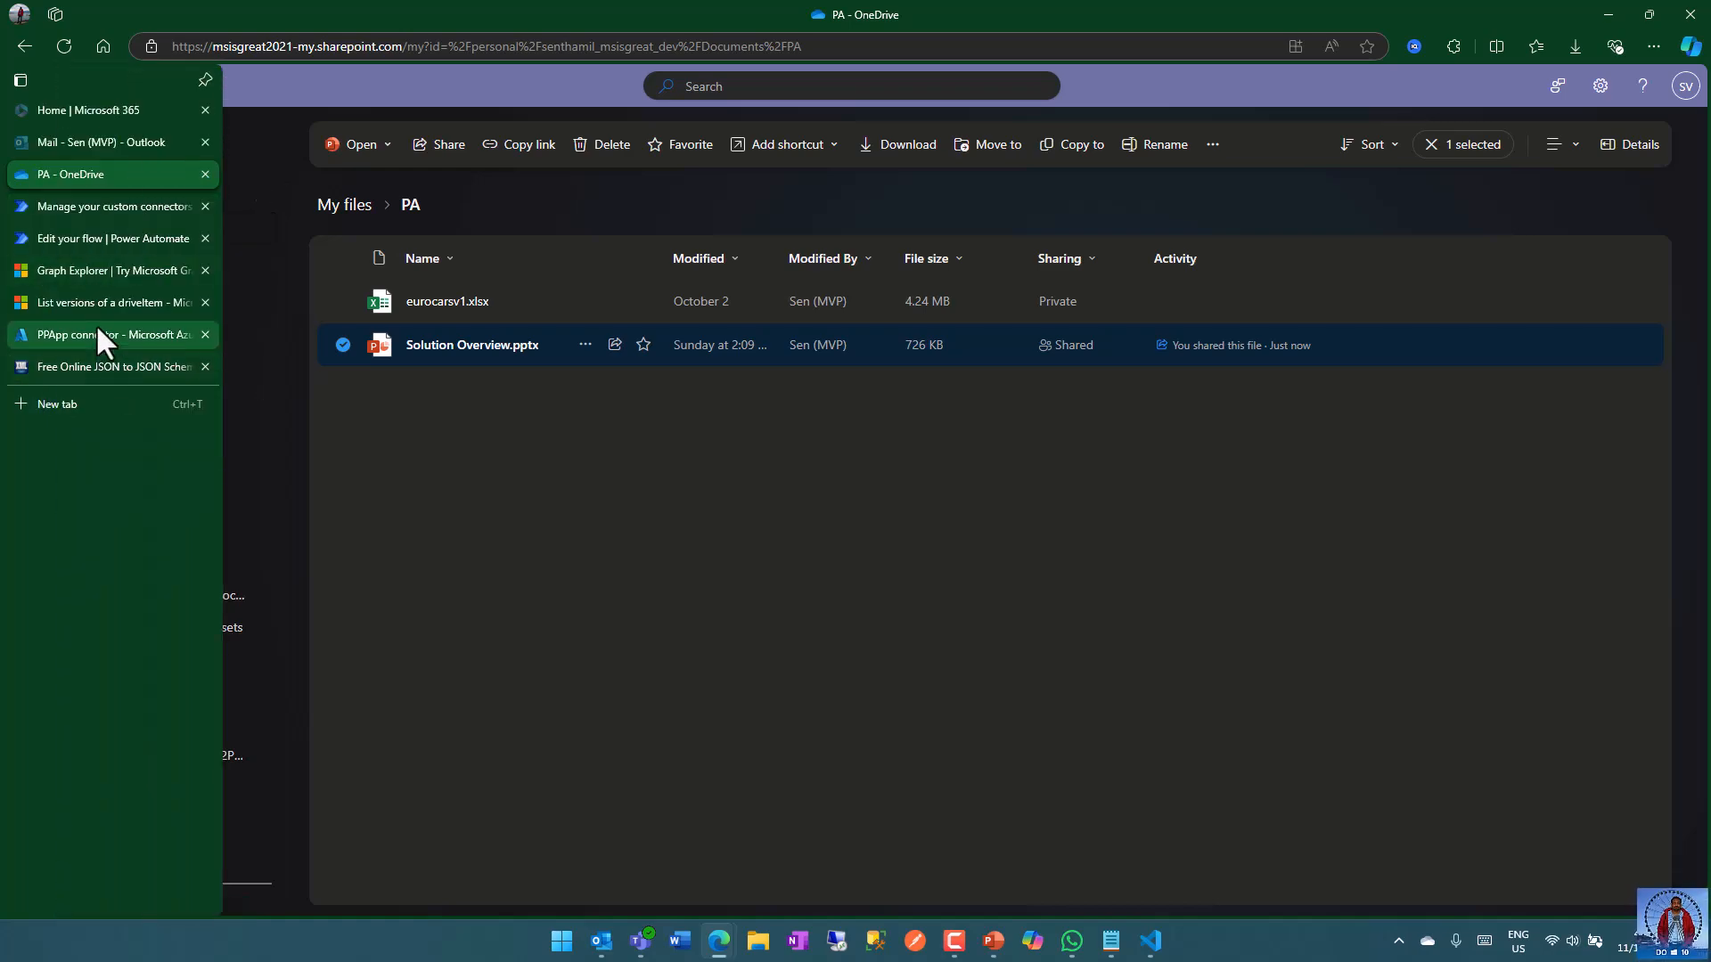
left_click(98, 270)
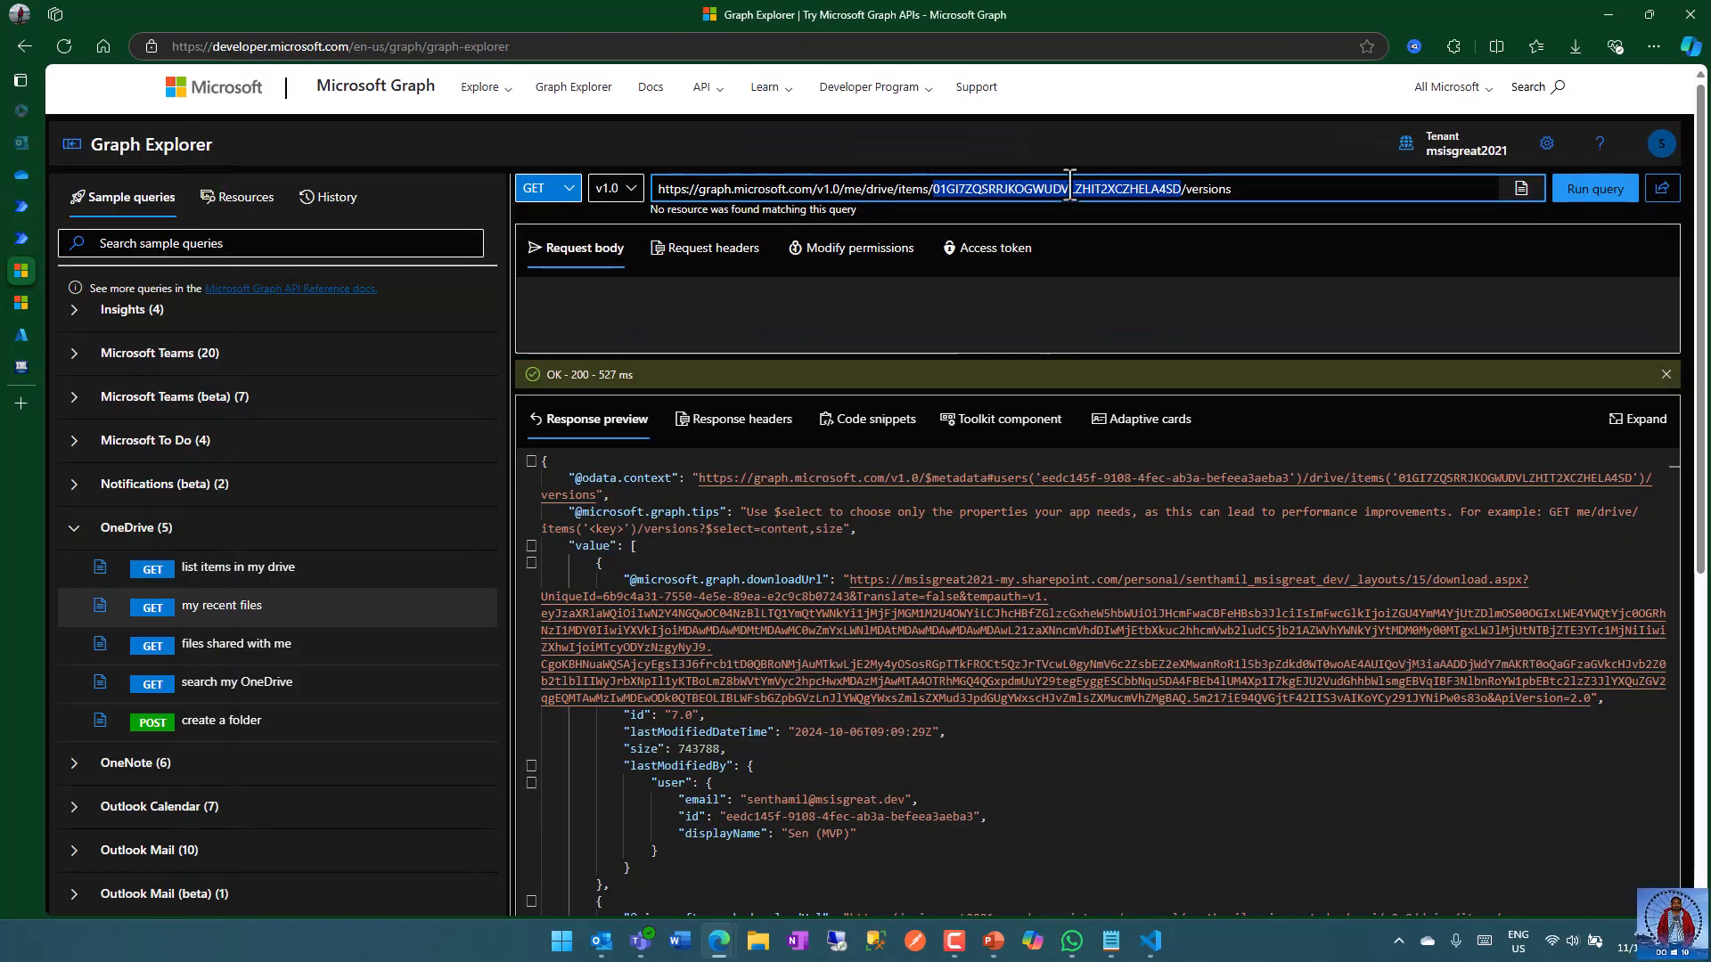
left_click(1070, 189)
left_click_drag(933, 189, 1188, 189)
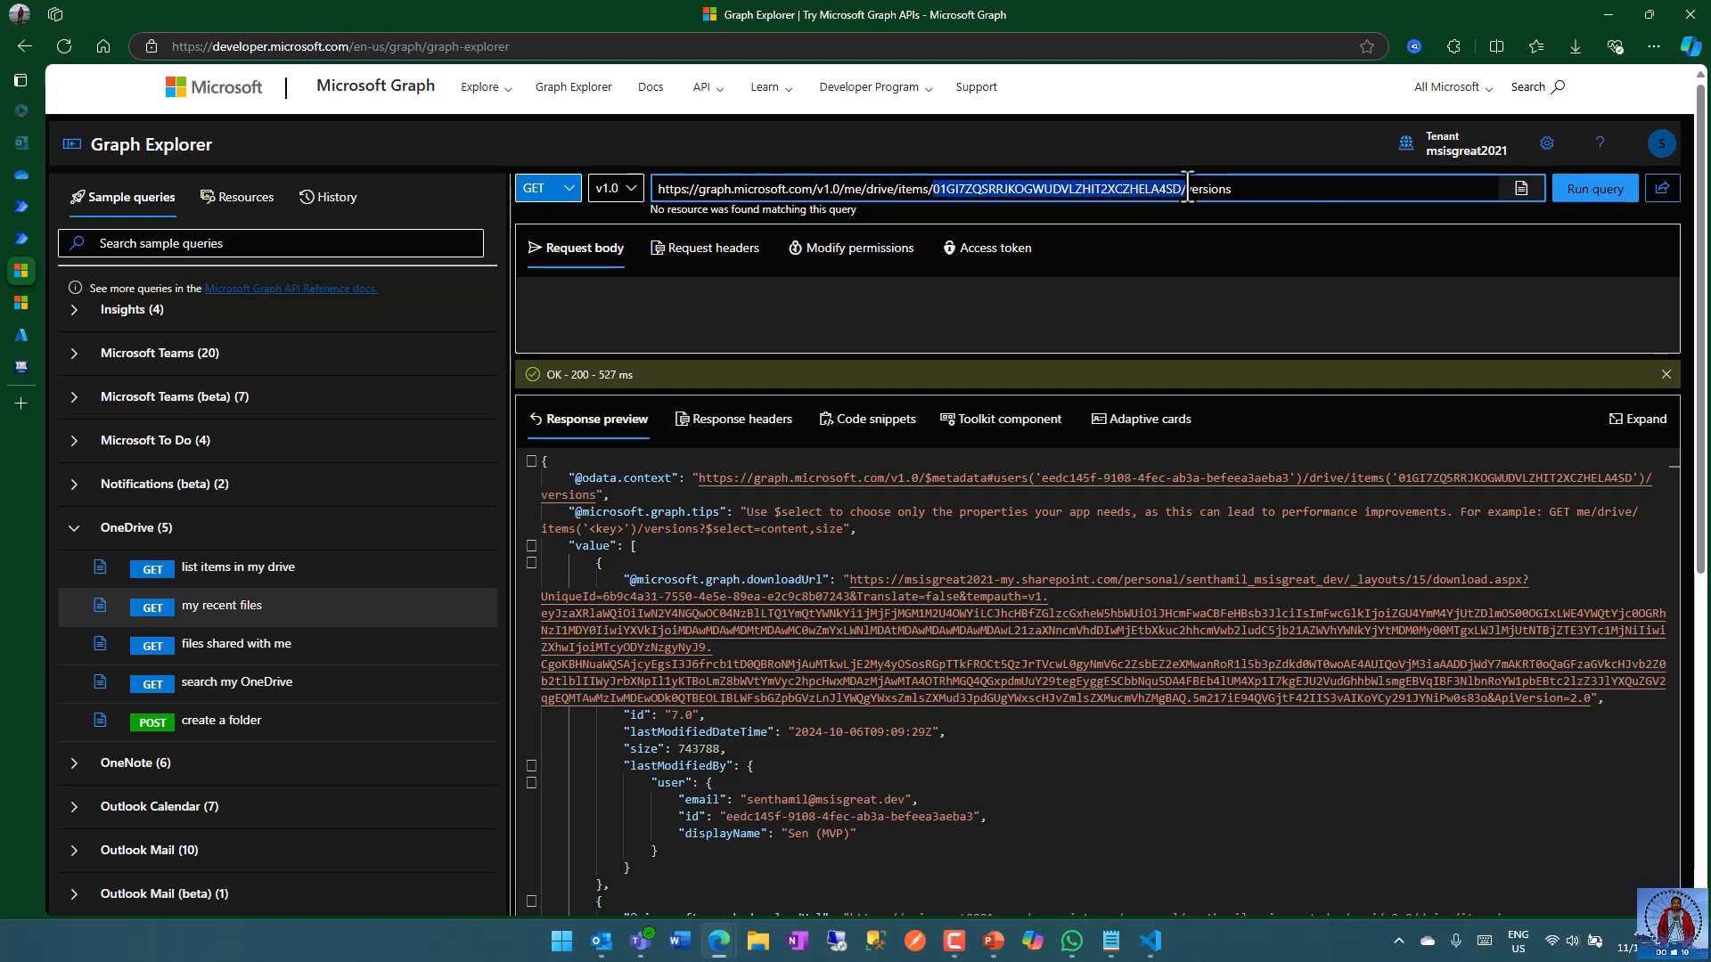
left_click(1258, 198)
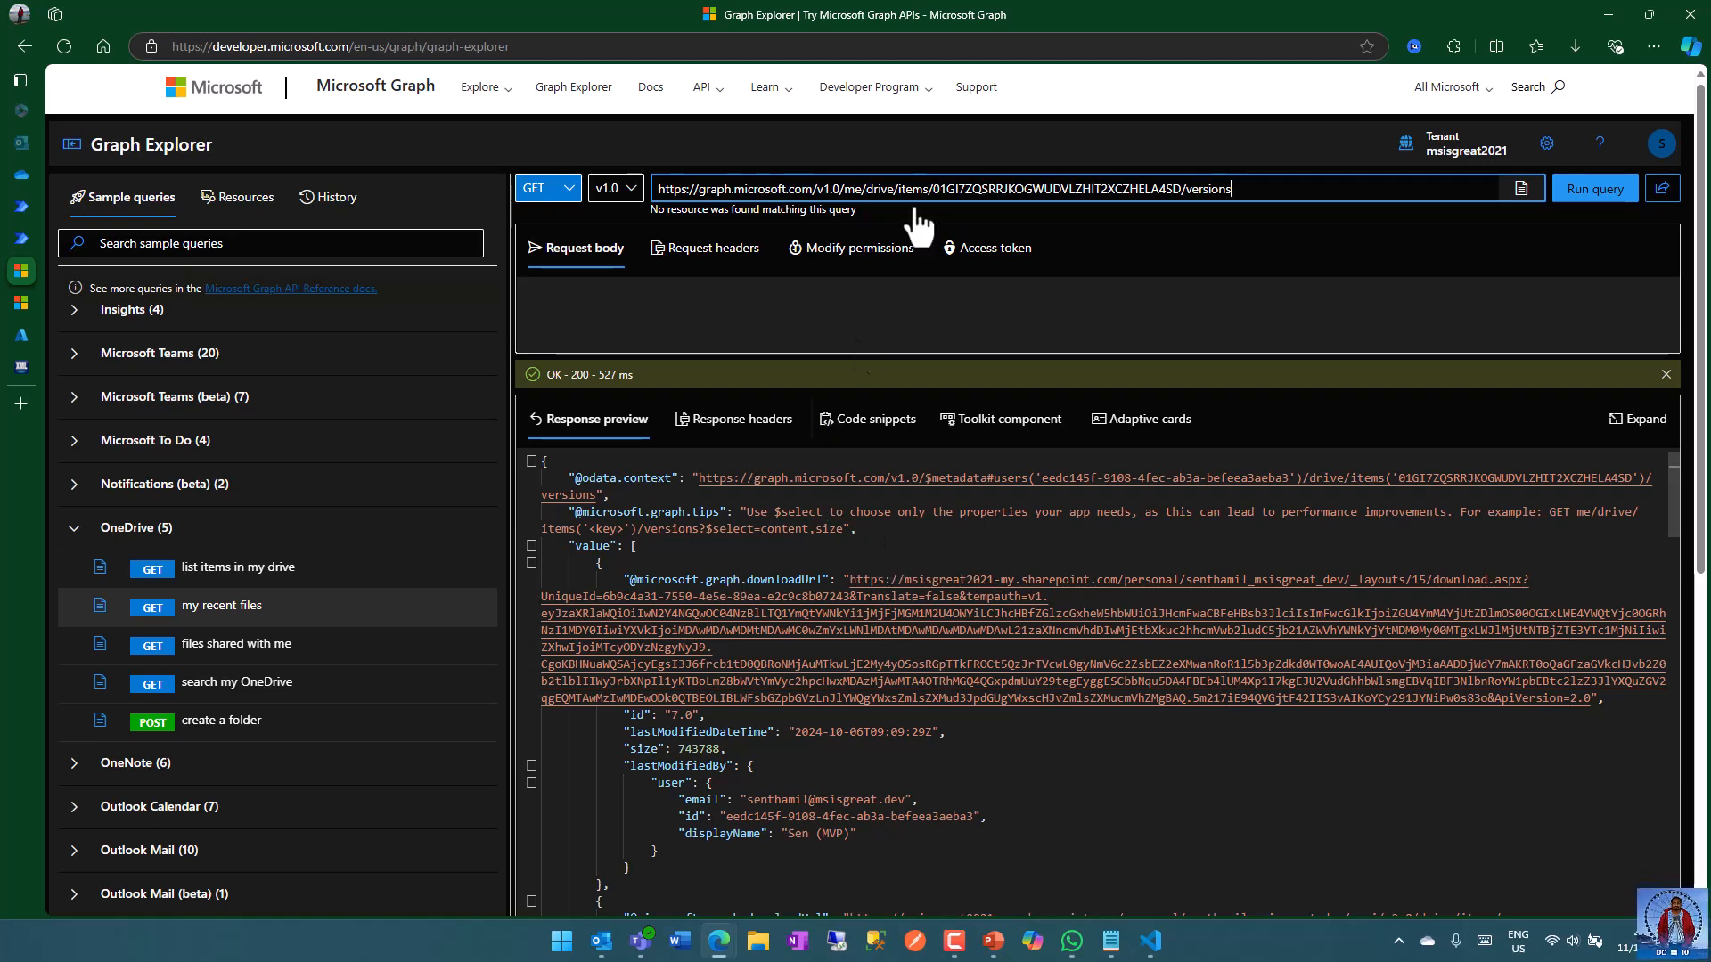
- Switch to the Microsoft Graph List versions documentation and highlight the /me/drive/items/{item-id}/versions request
left_click(22, 301)
left_click(844, 454)
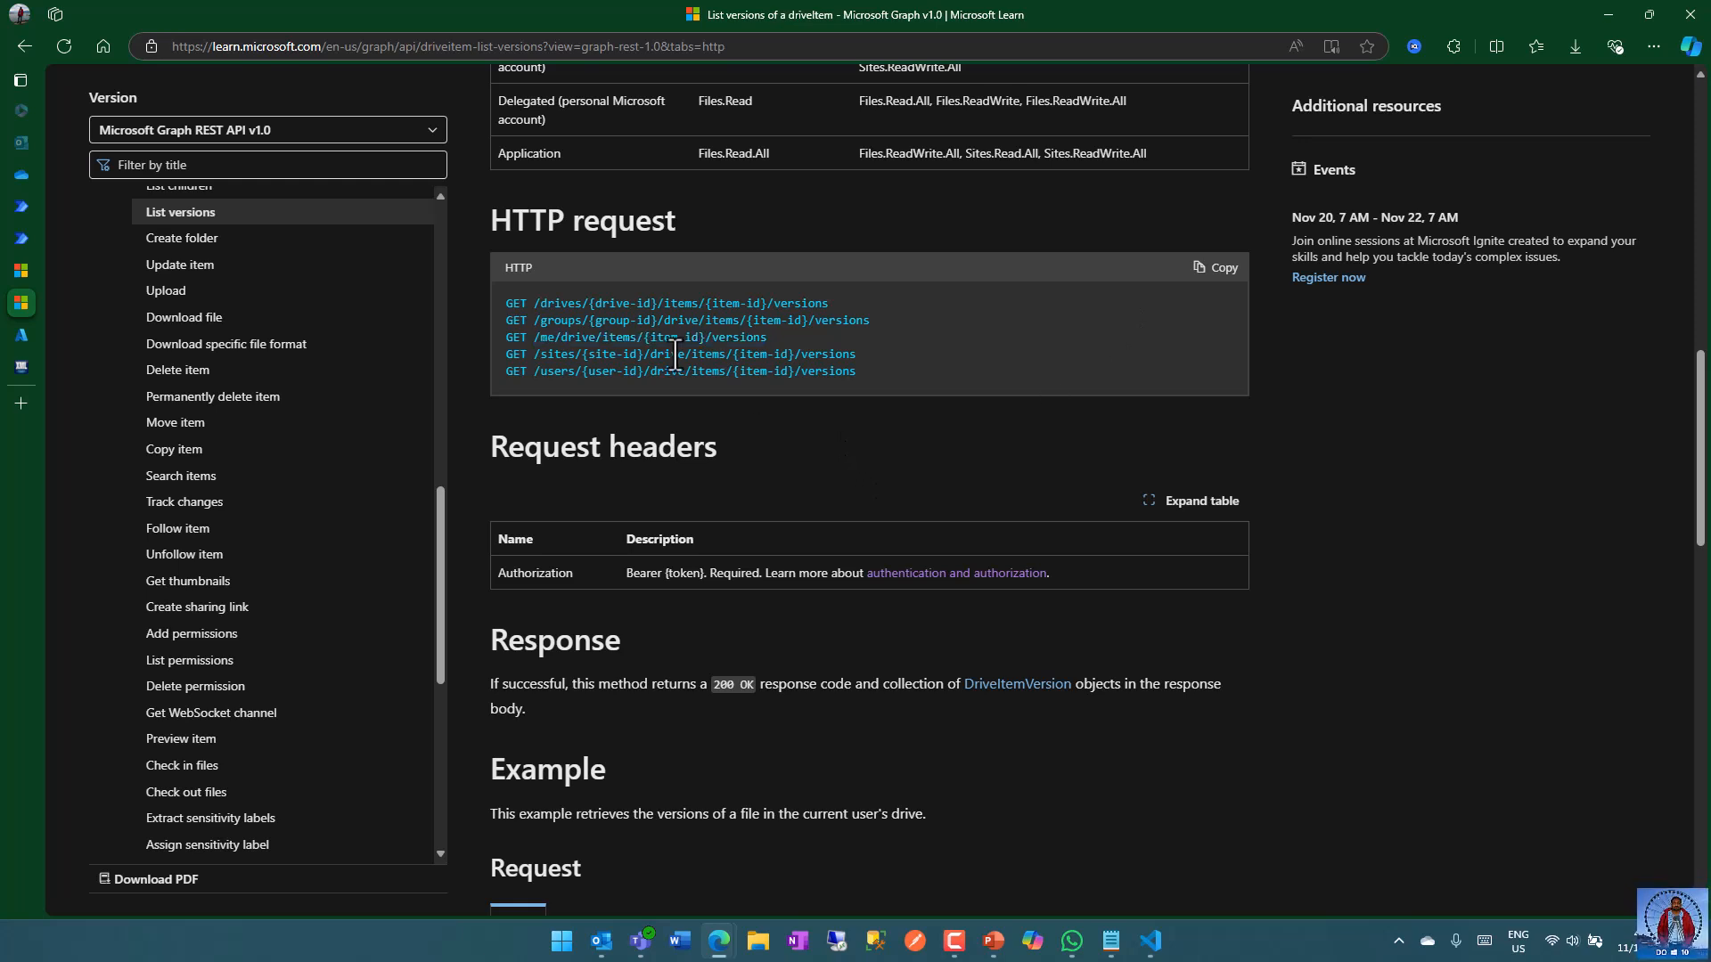
left_click_drag(535, 340, 769, 336)
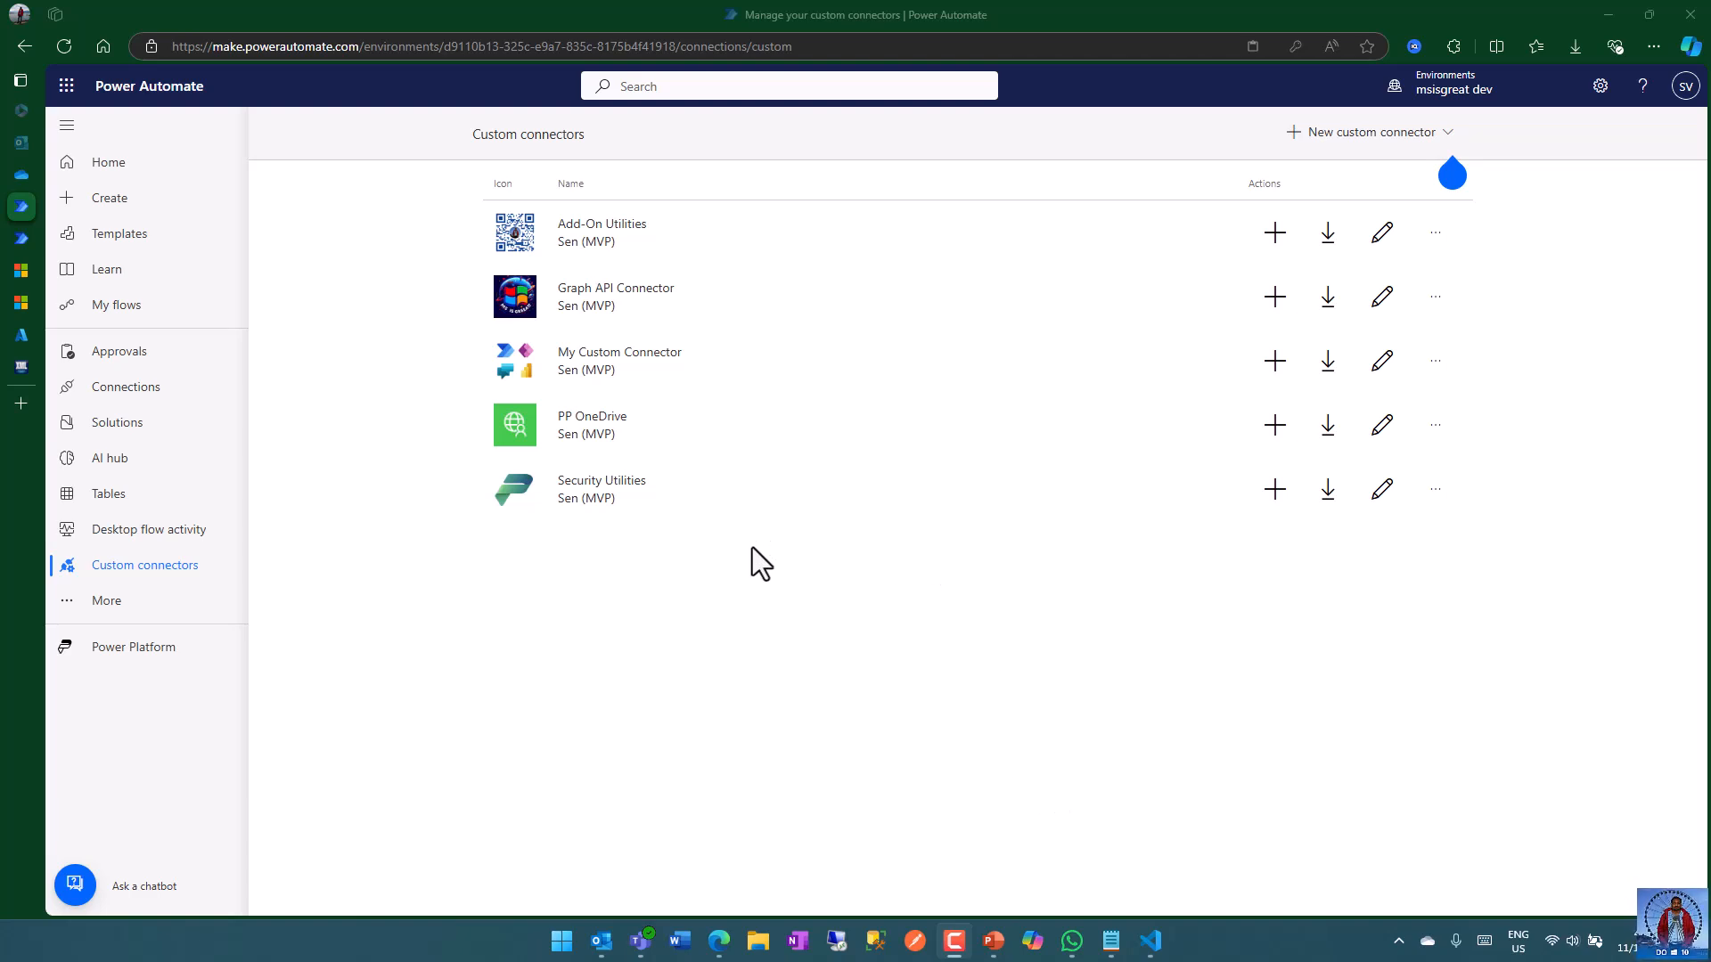
- Open the PP OneDrive custom connector for editing in Power Automate and check its graph.microsoft.com host
left_click(638, 425)
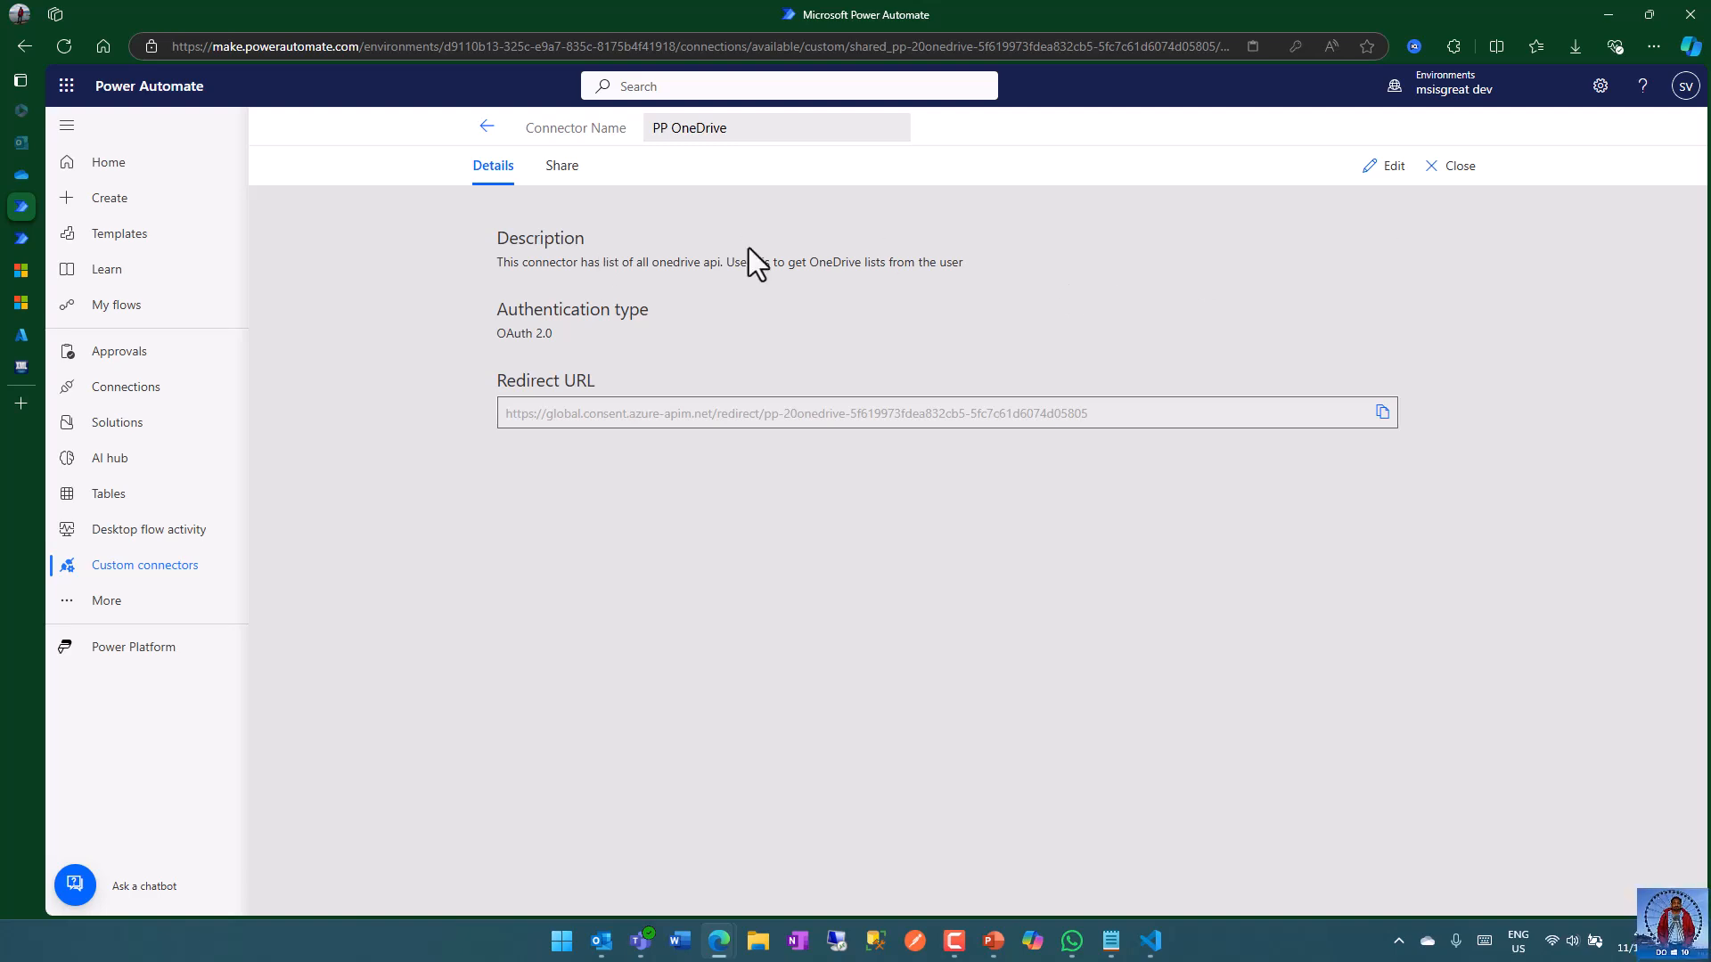
left_click(1389, 166)
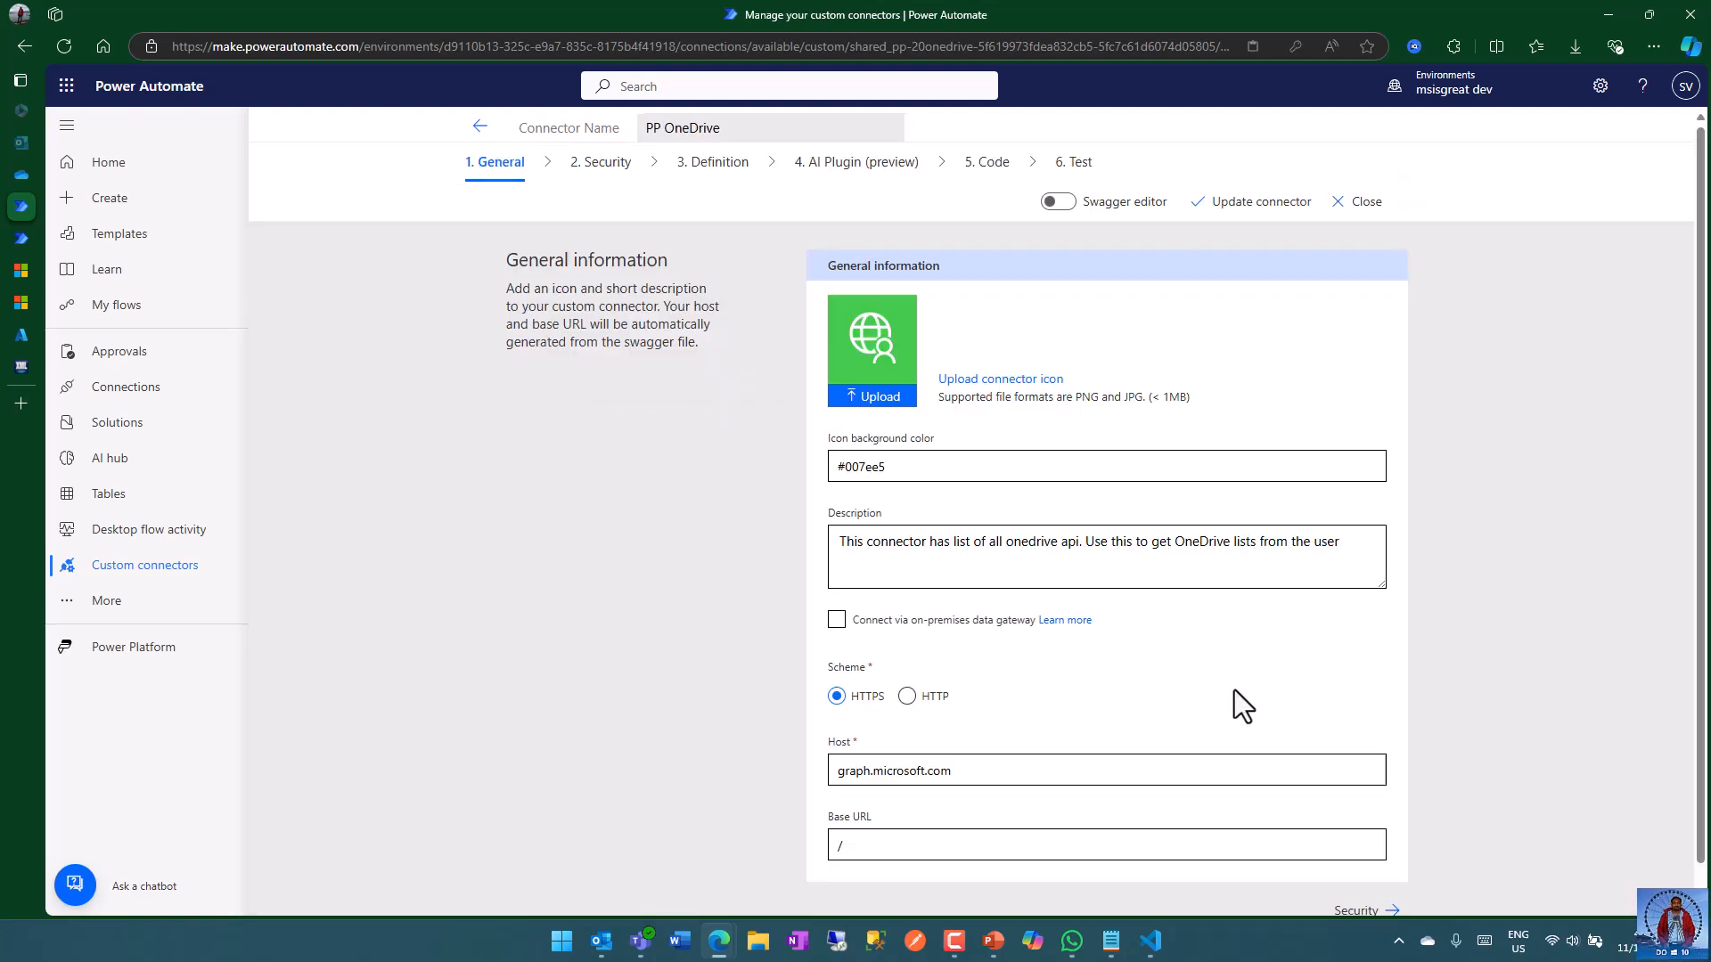
scroll(1253, 722, "down", 1)
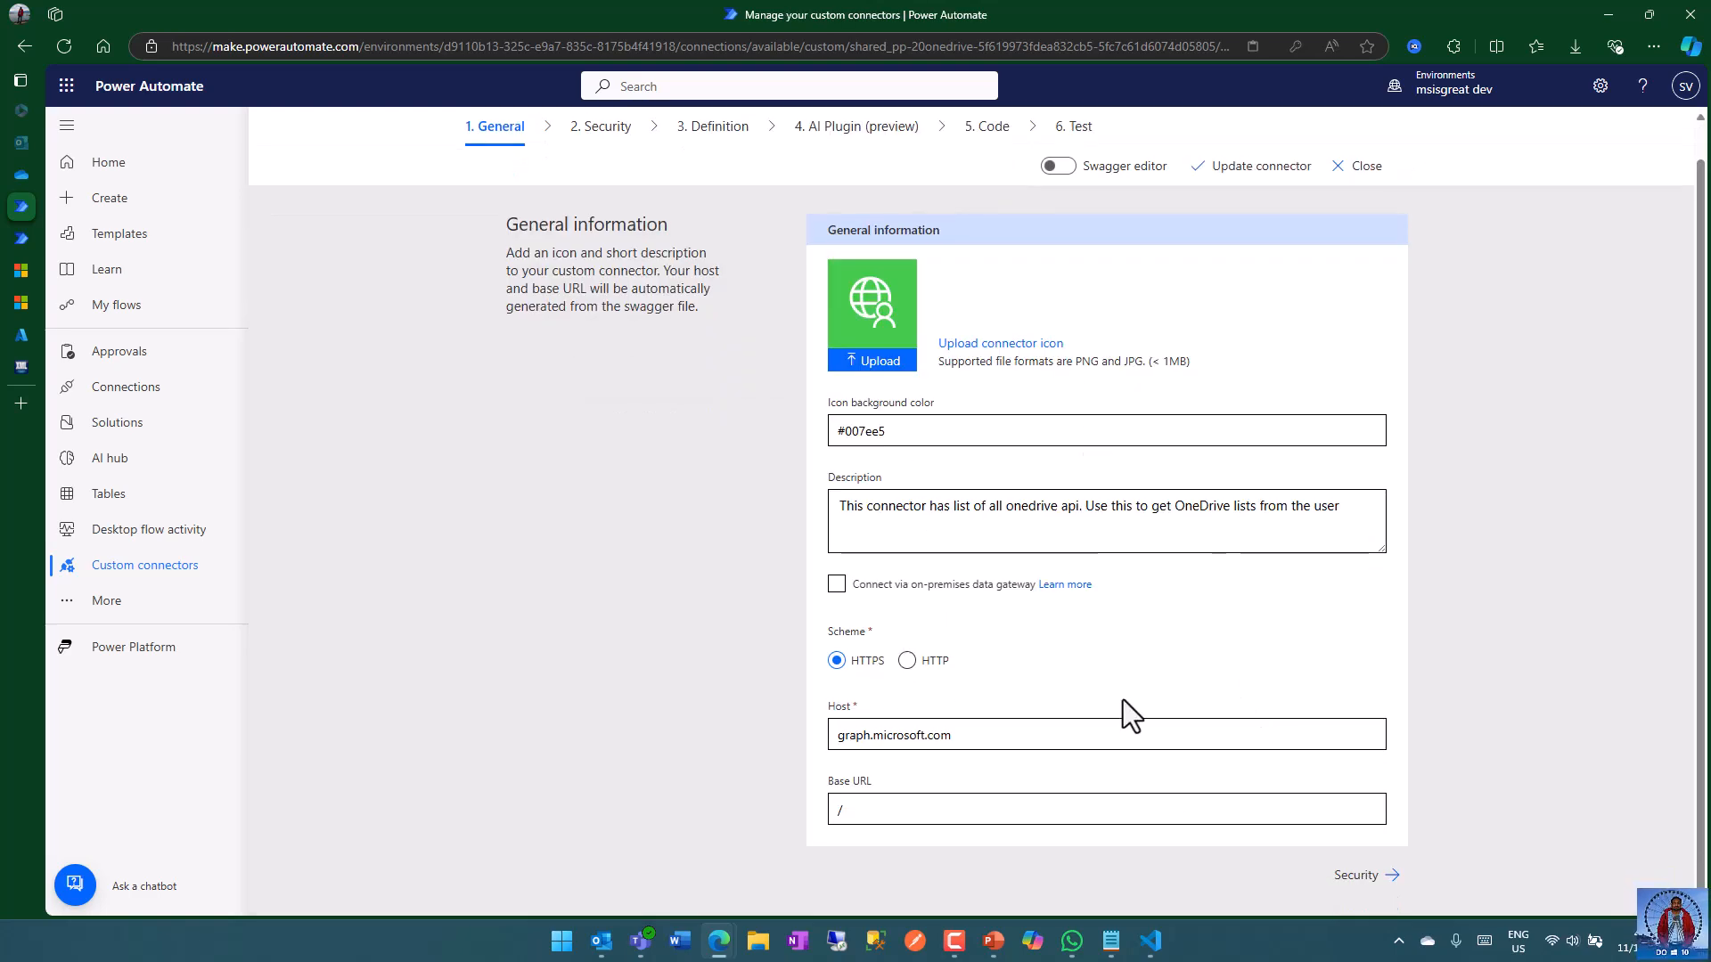
double_click(980, 735)
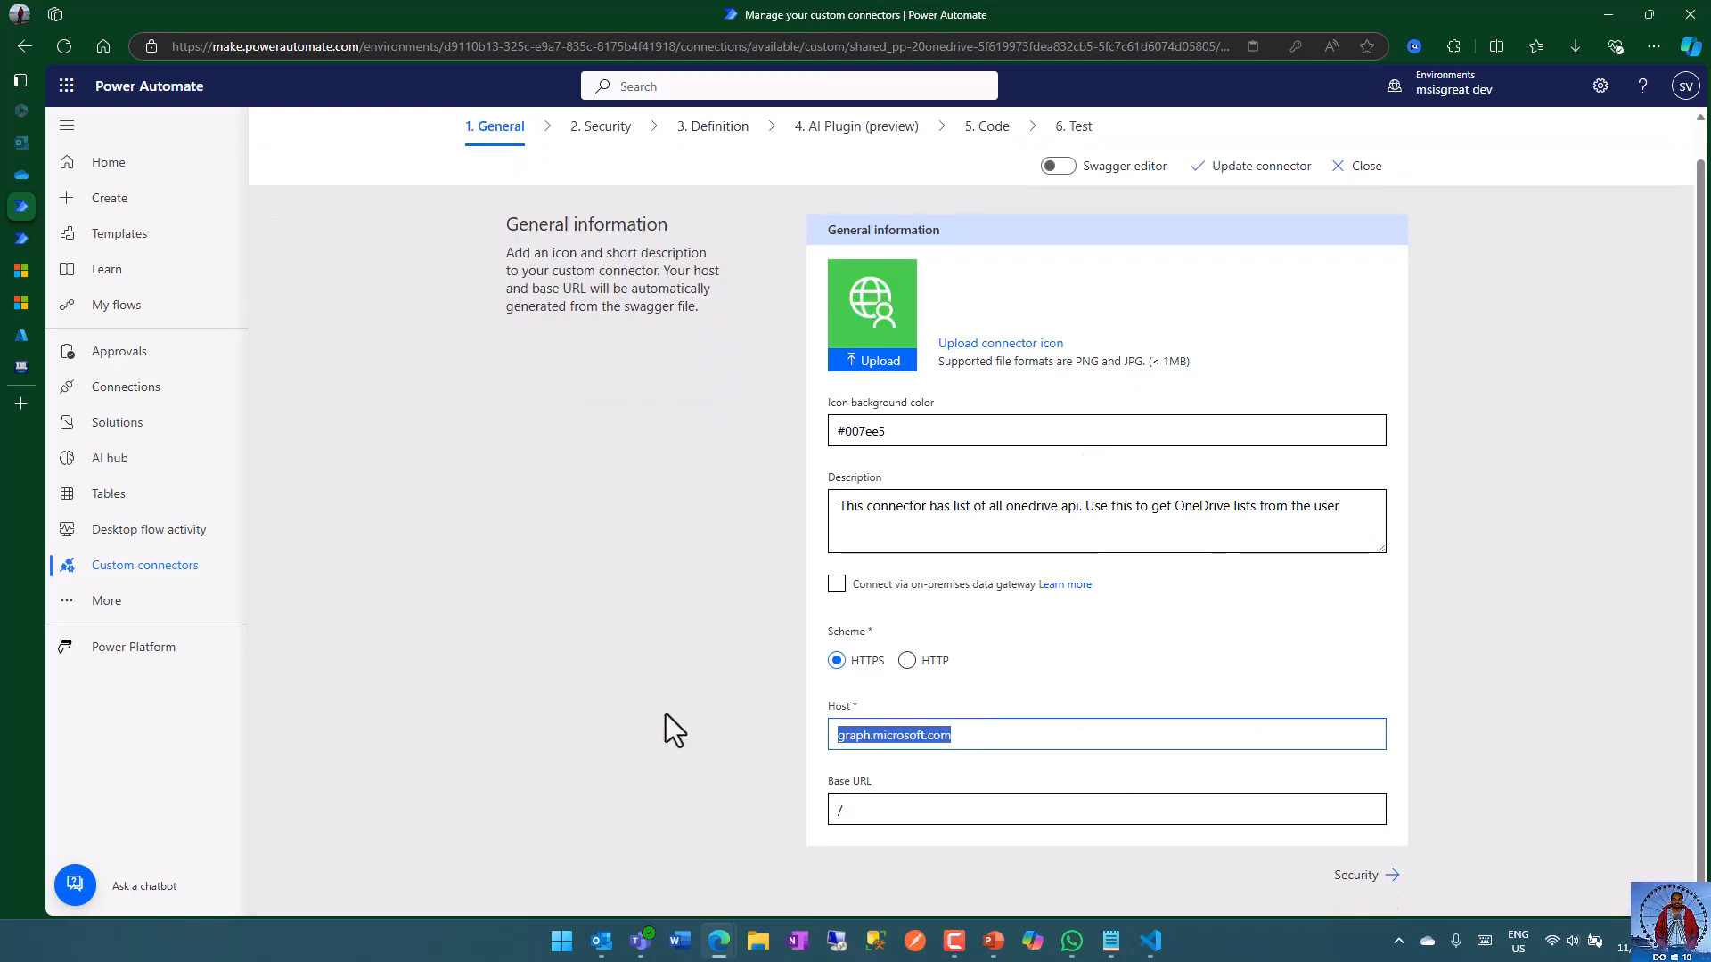
left_click(1166, 686)
- Review the connector's OAuth 2.0 security settings, from the identity provider down to the redirect URL
left_click(1392, 881)
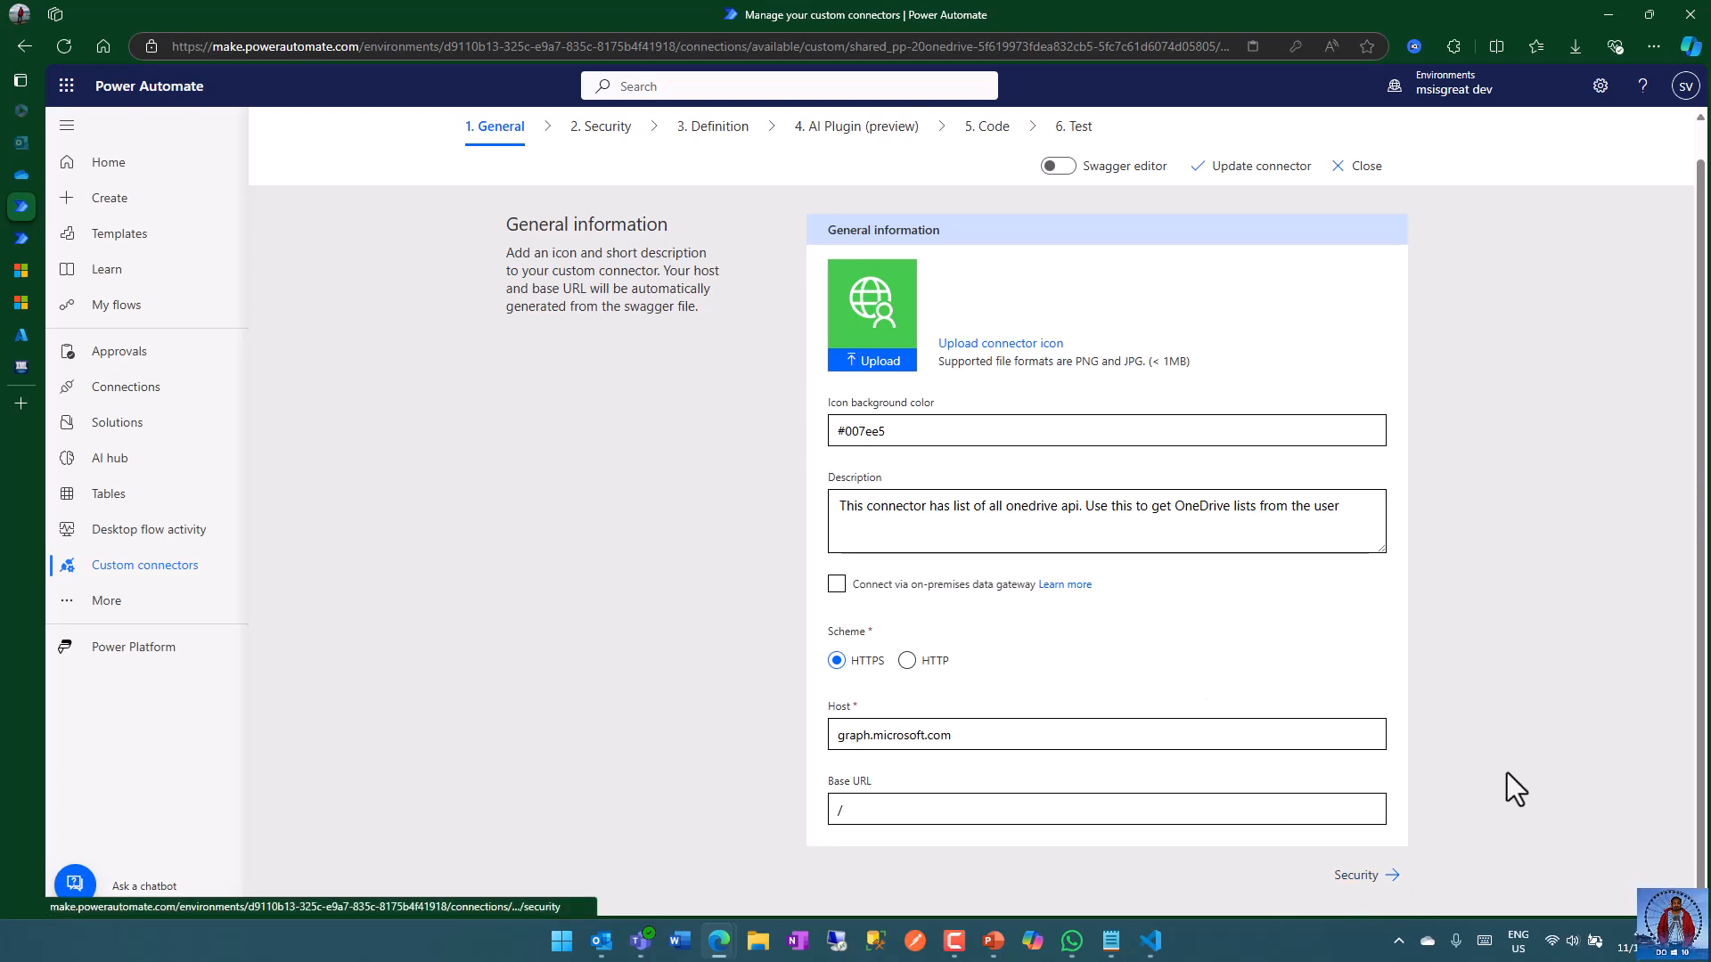
scroll(1532, 706, "down", 2)
scroll(1533, 706, "up", 2)
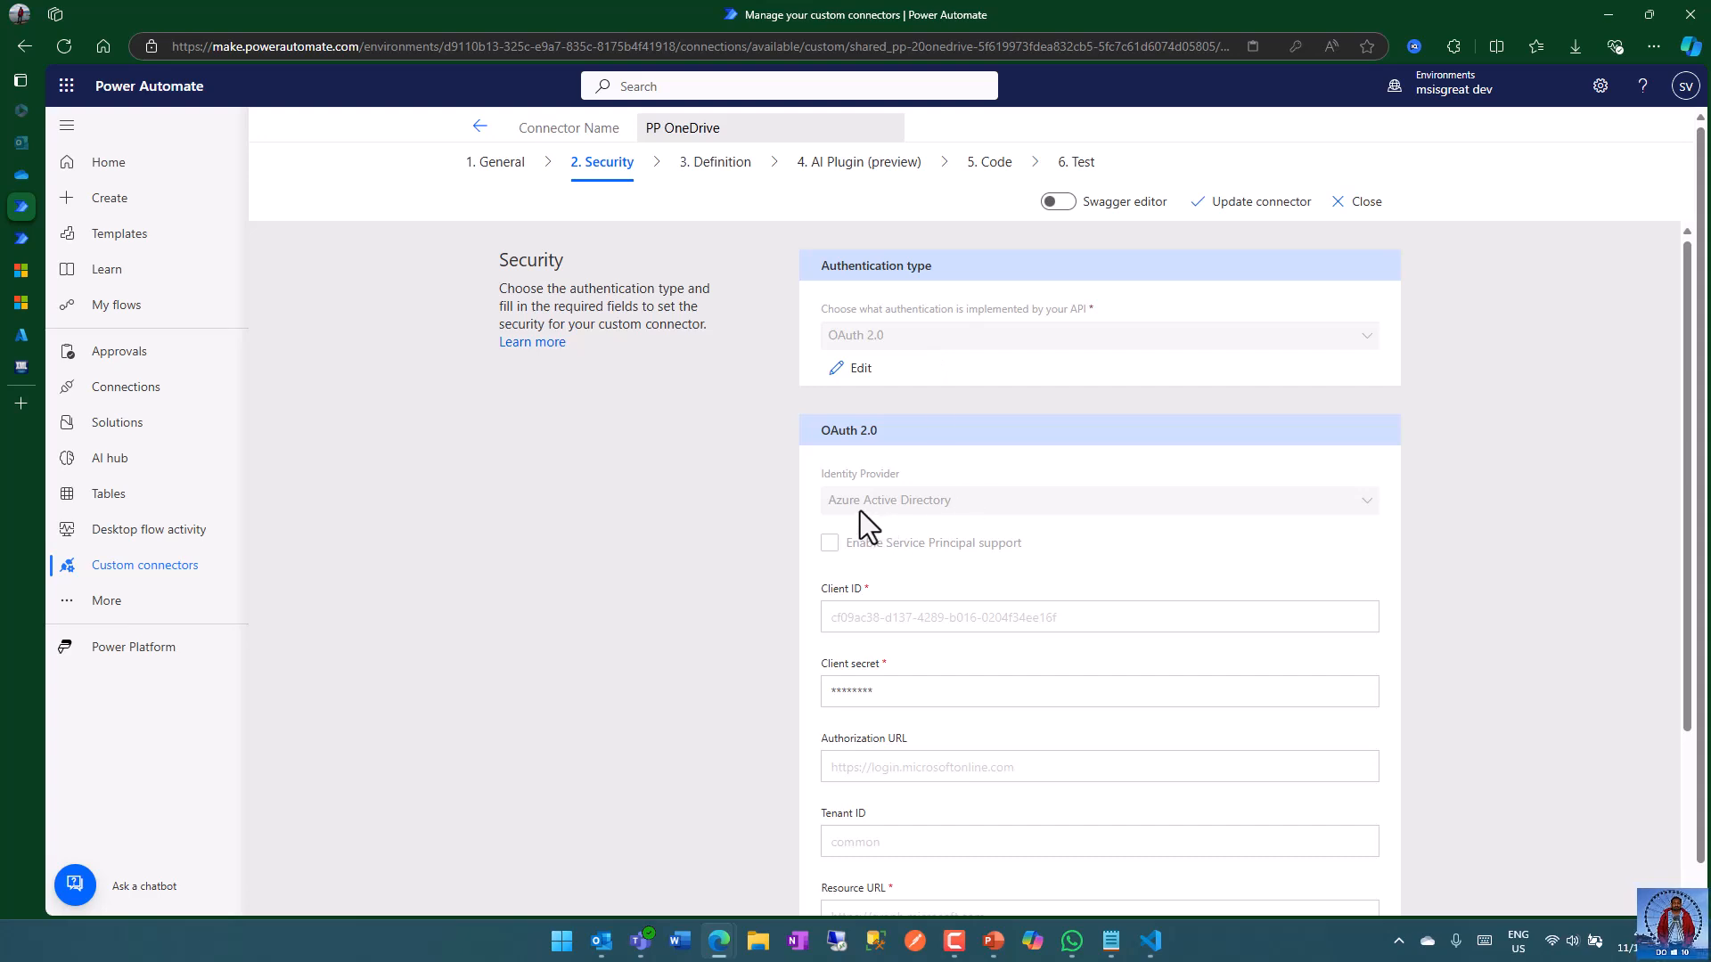
scroll(1098, 569, "down", 3)
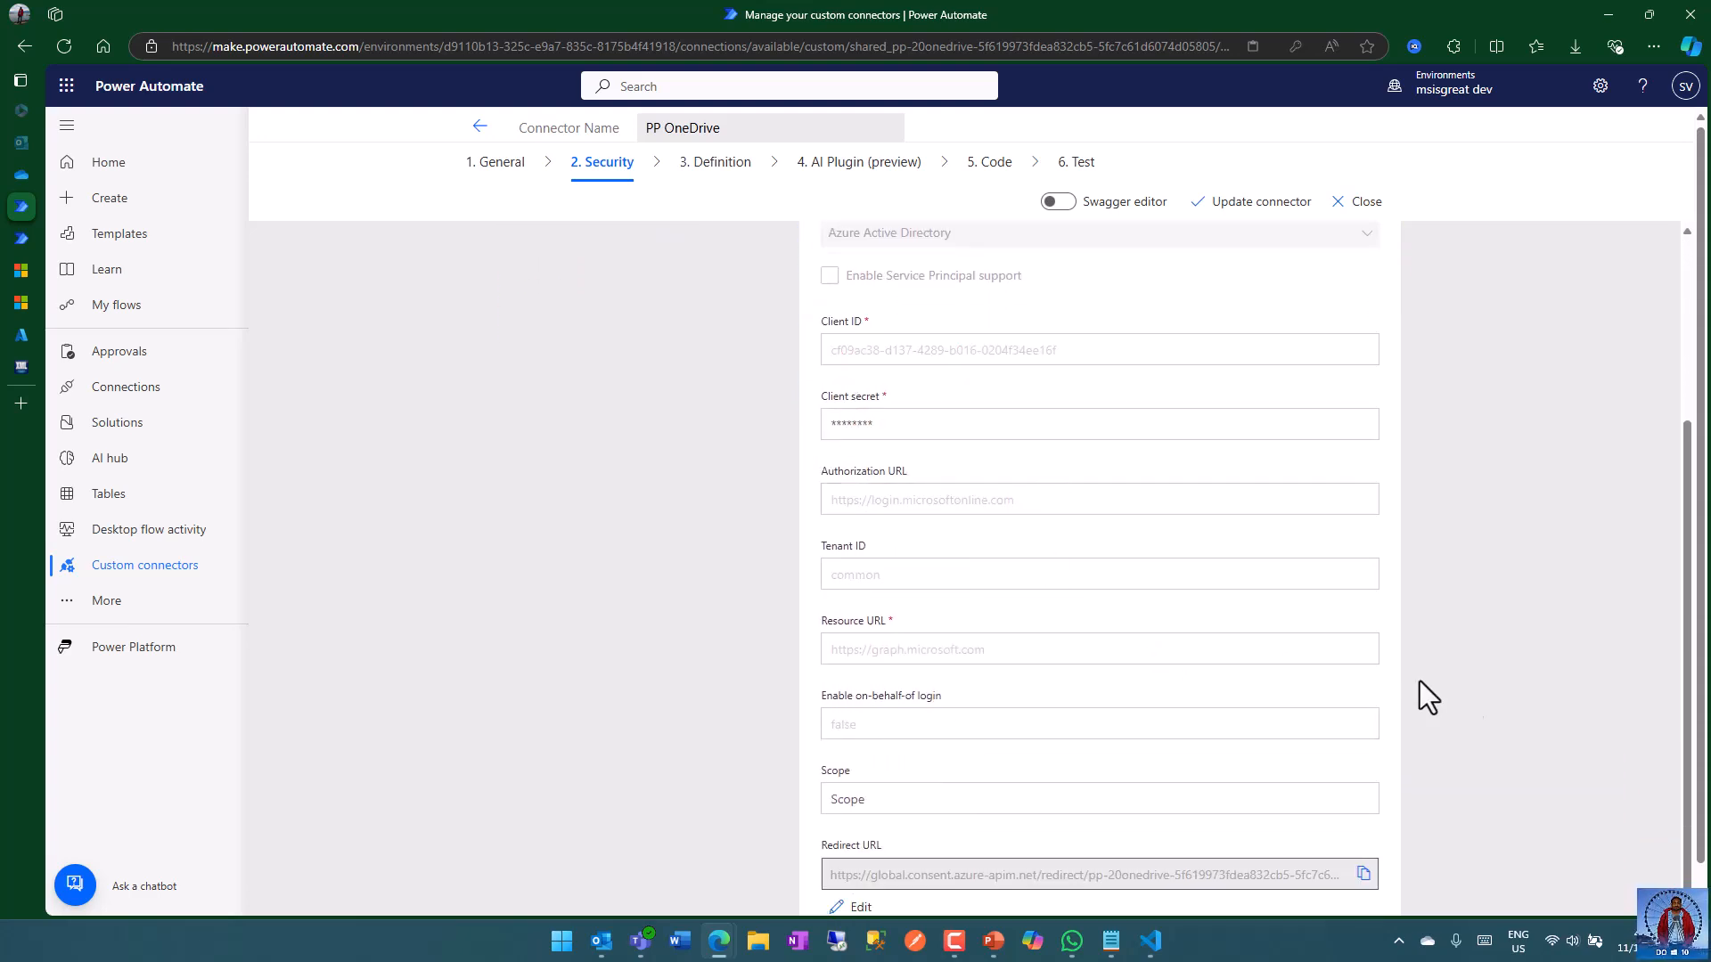
scroll(1531, 694, "down", 1)
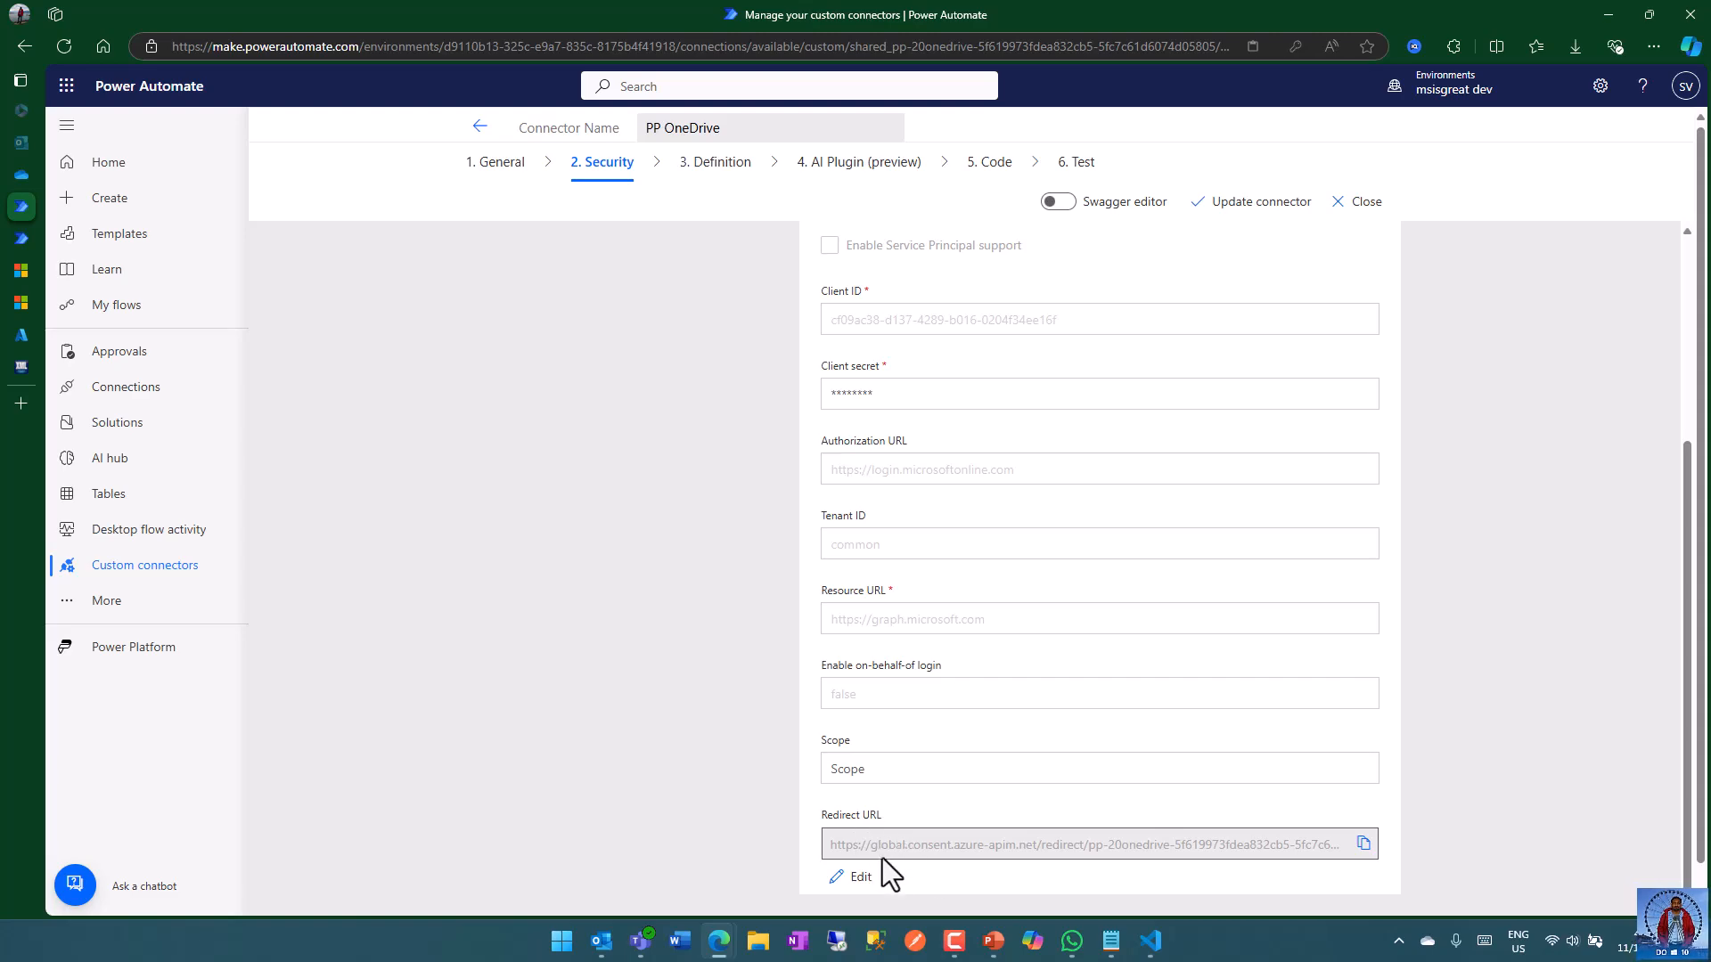
- Copy the connector's redirect URL, check the Azure app registration, and return to the connector's security settings
left_click(1363, 844)
left_click(25, 334)
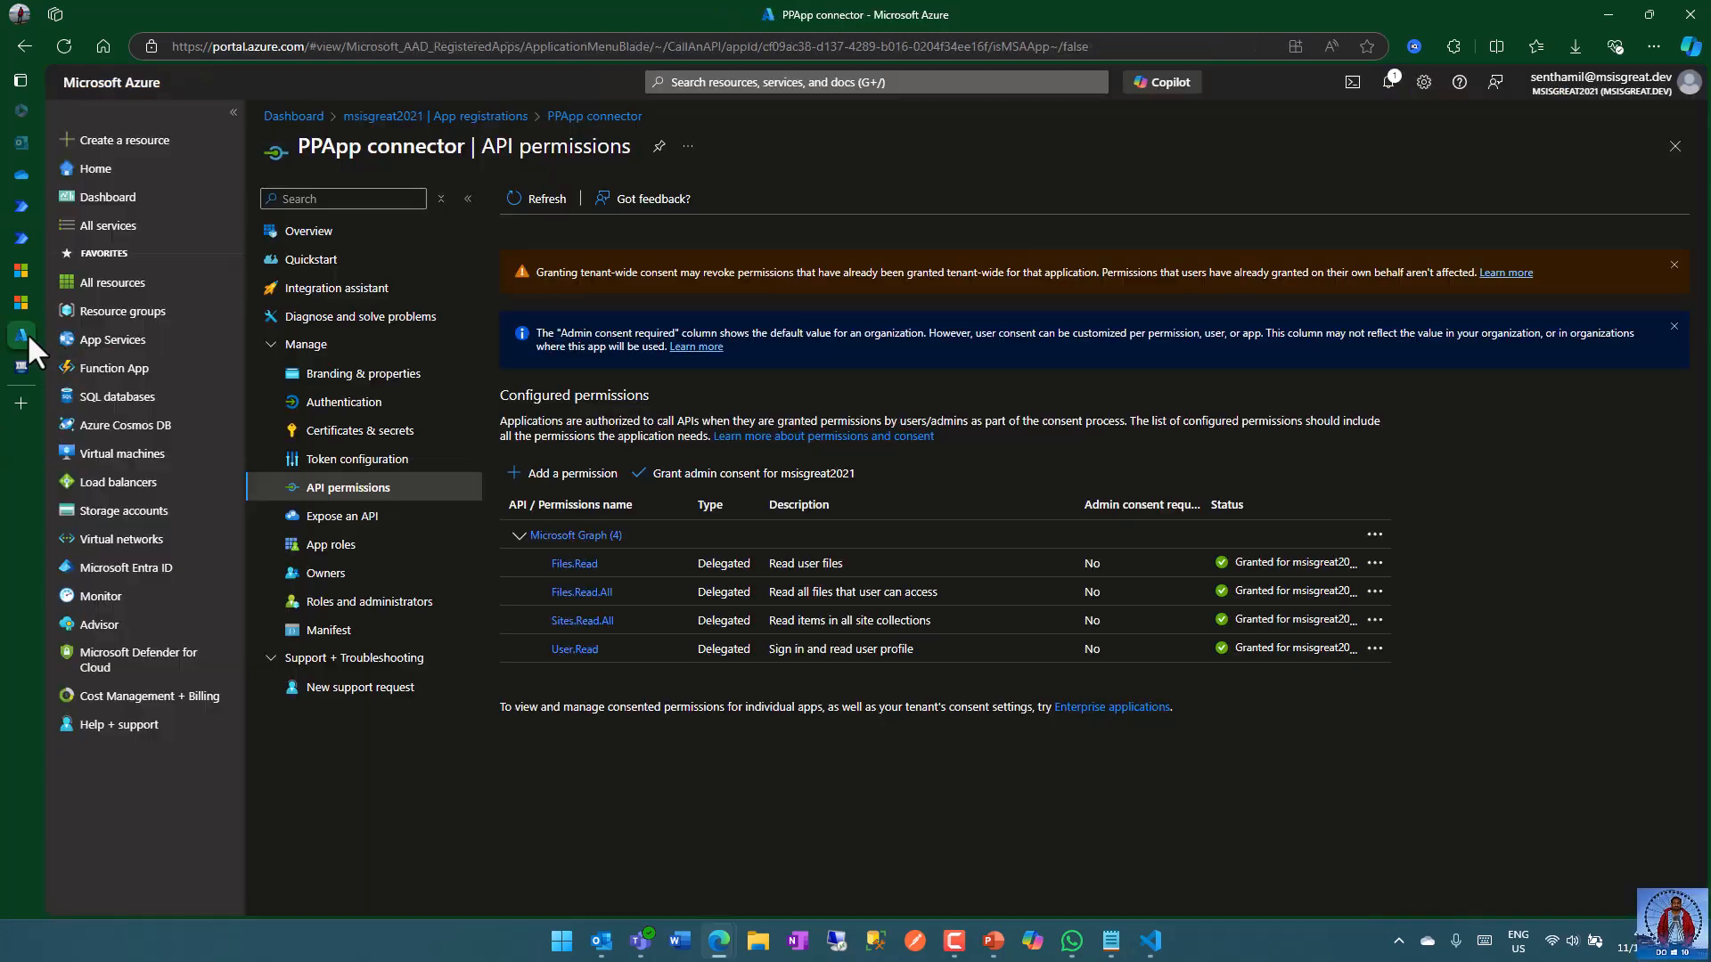
left_click(23, 238)
left_click(23, 205)
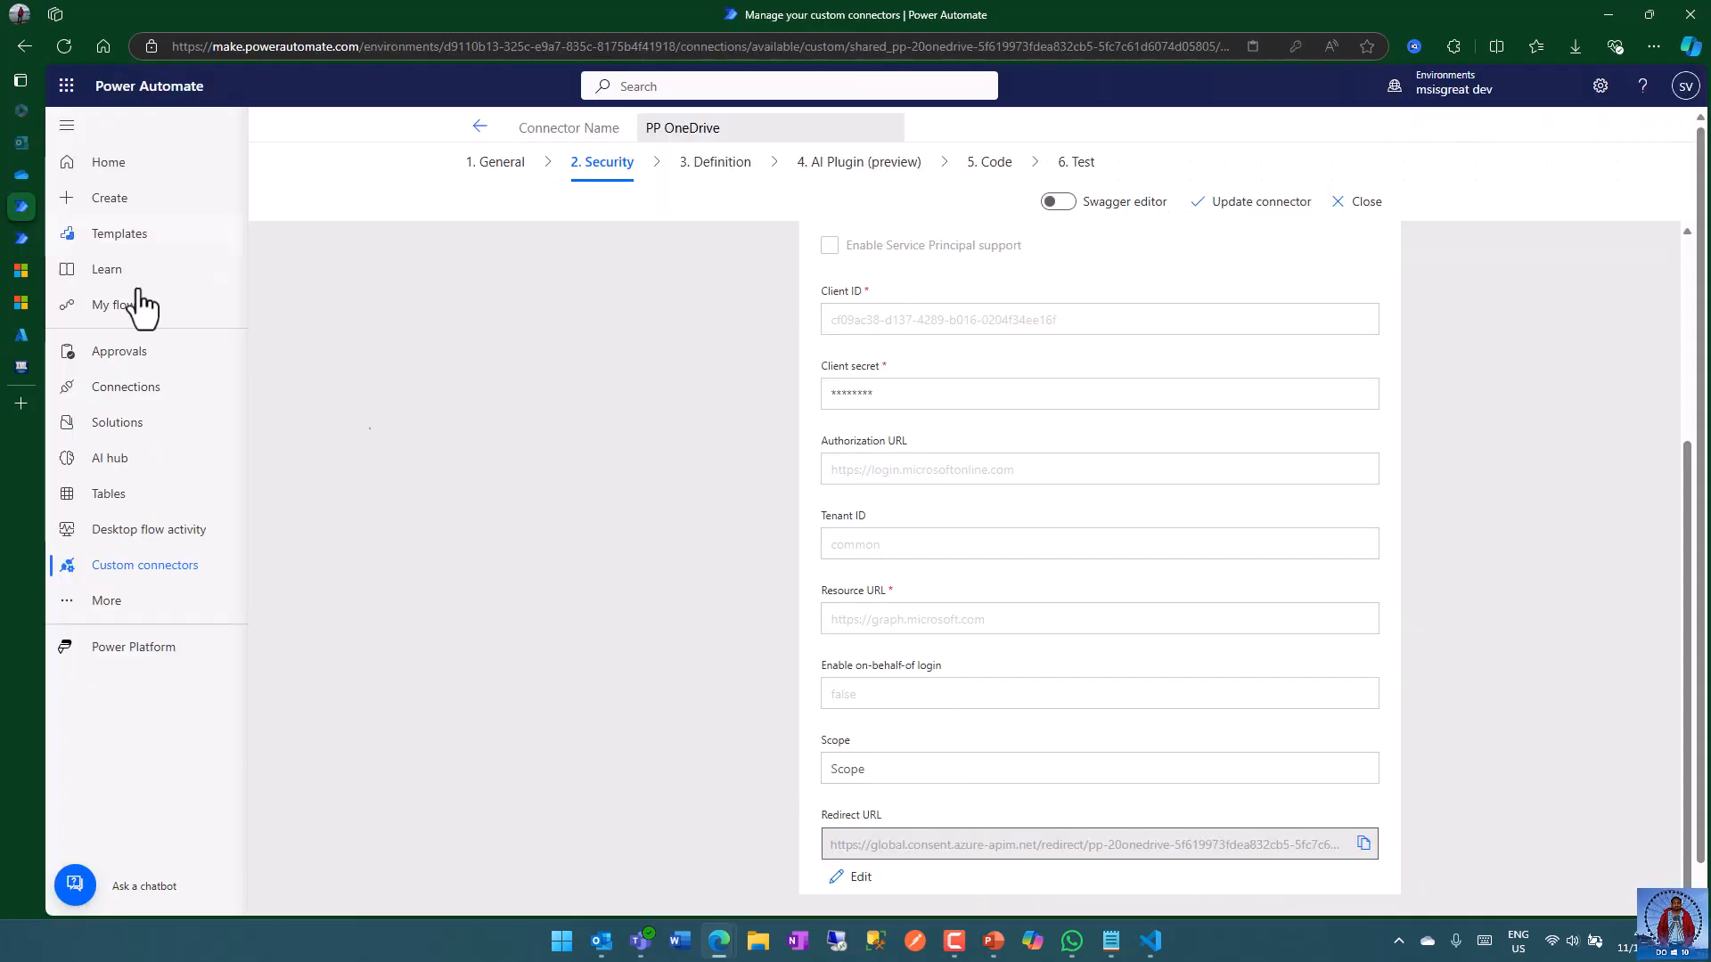
- Open the PP OneDrive connector's definition and add a new action alongside ListMyDrives
scroll(1192, 688, "down", 1)
left_click(1345, 889)
scroll(1544, 556, "down", 4)
scroll(1544, 556, "up", 4)
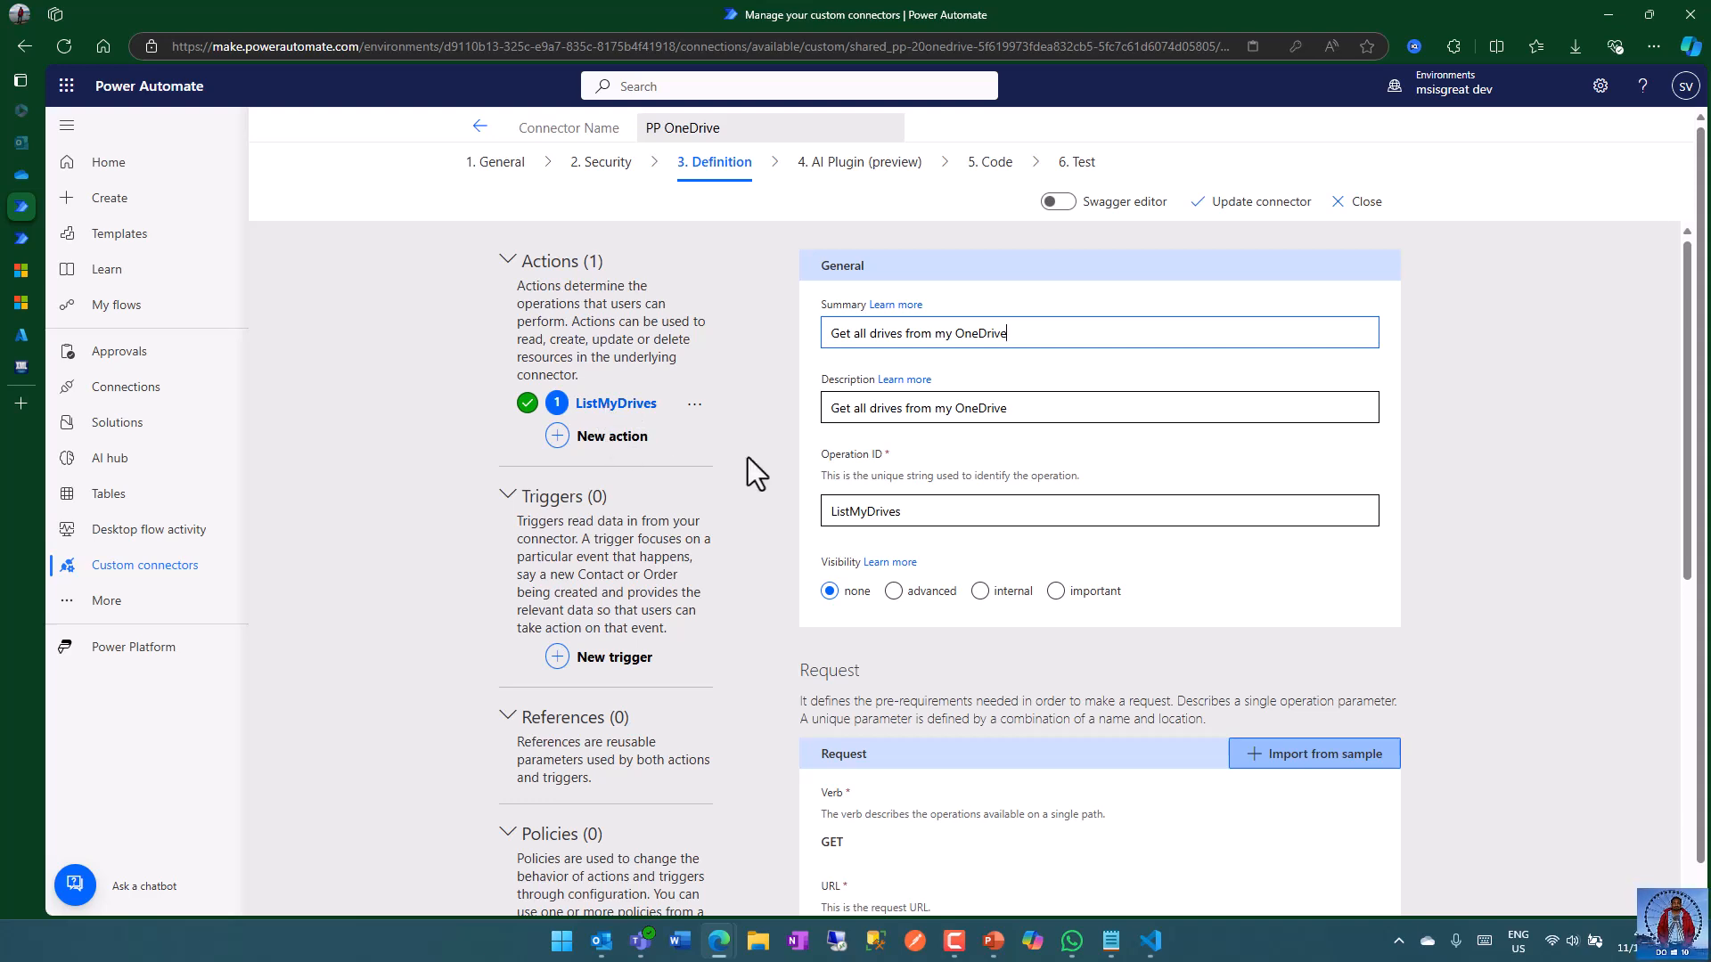
left_click(606, 438)
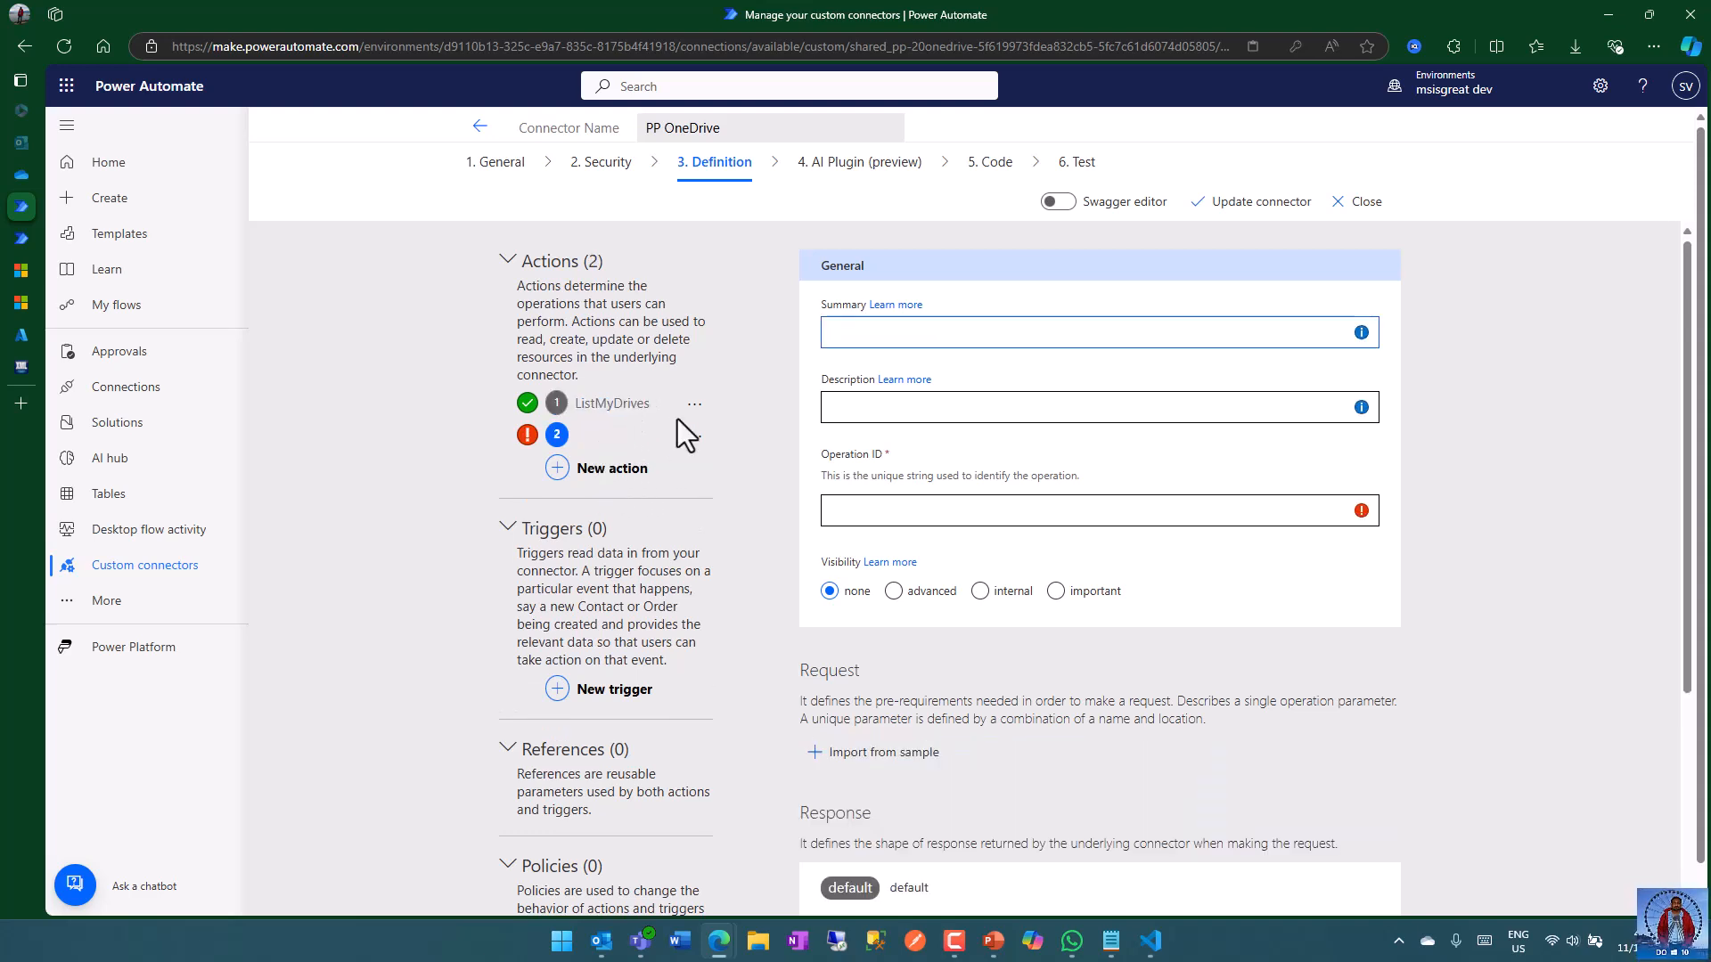
- Give the new action the summary "File version history", description "Get file version history" and operation ID "GetFileVersionHistory"
left_click(888, 335)
left_click(888, 334)
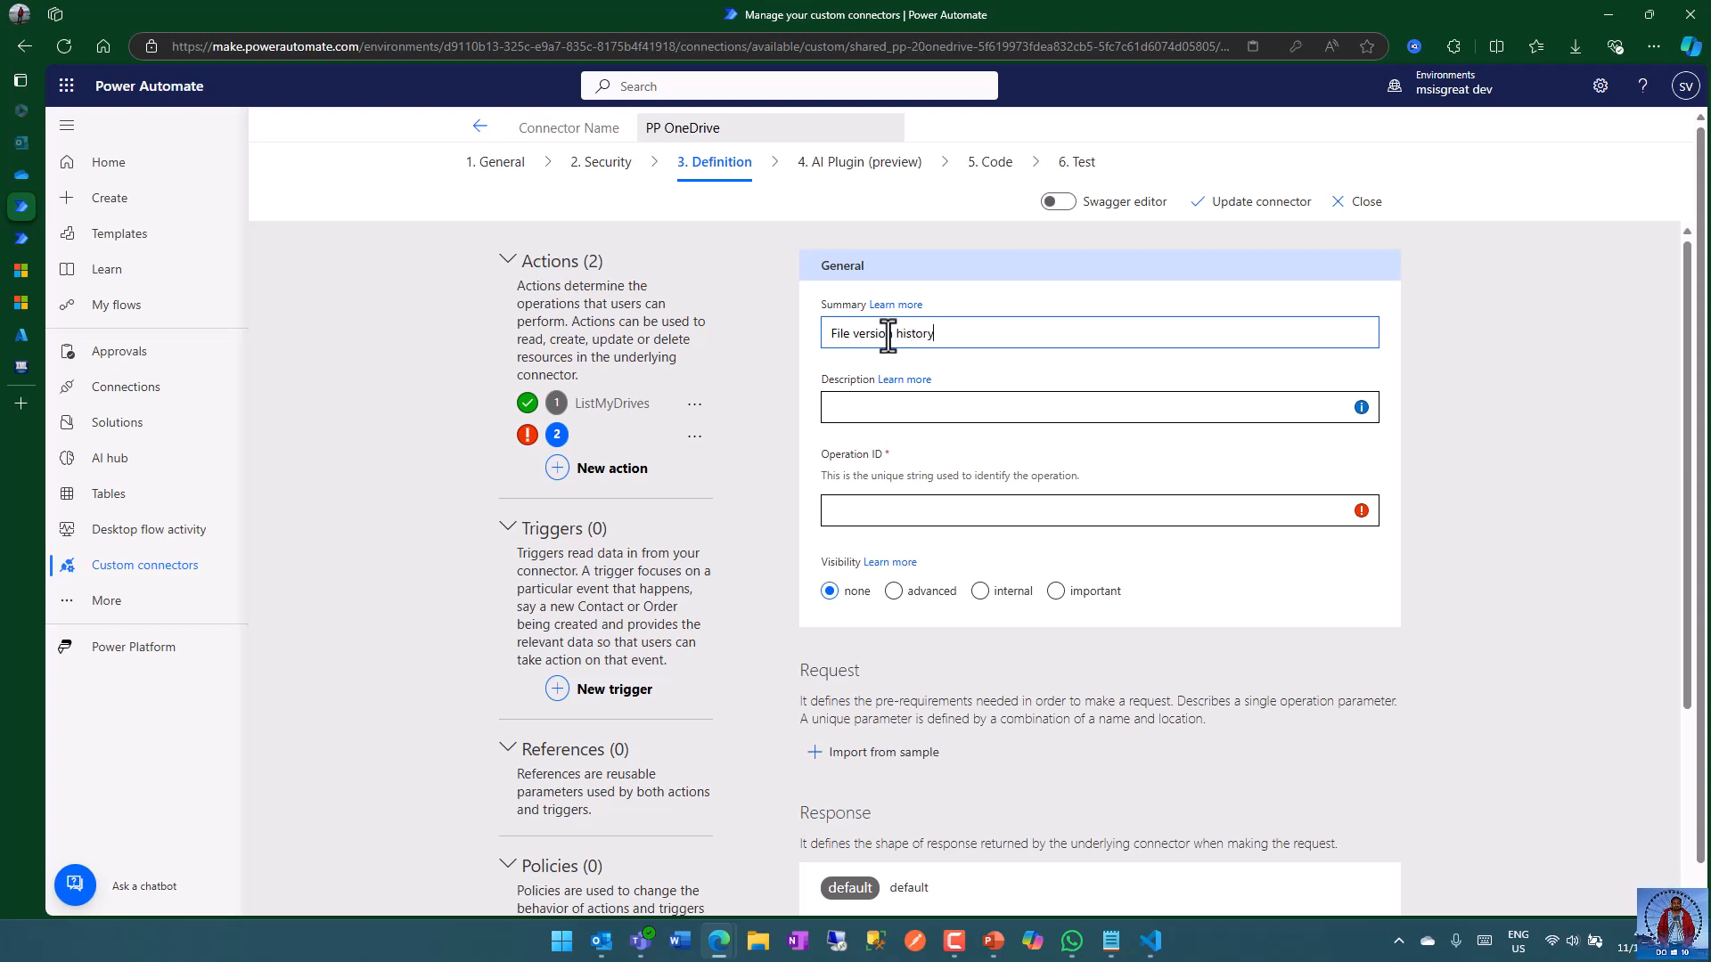
left_click(865, 410)
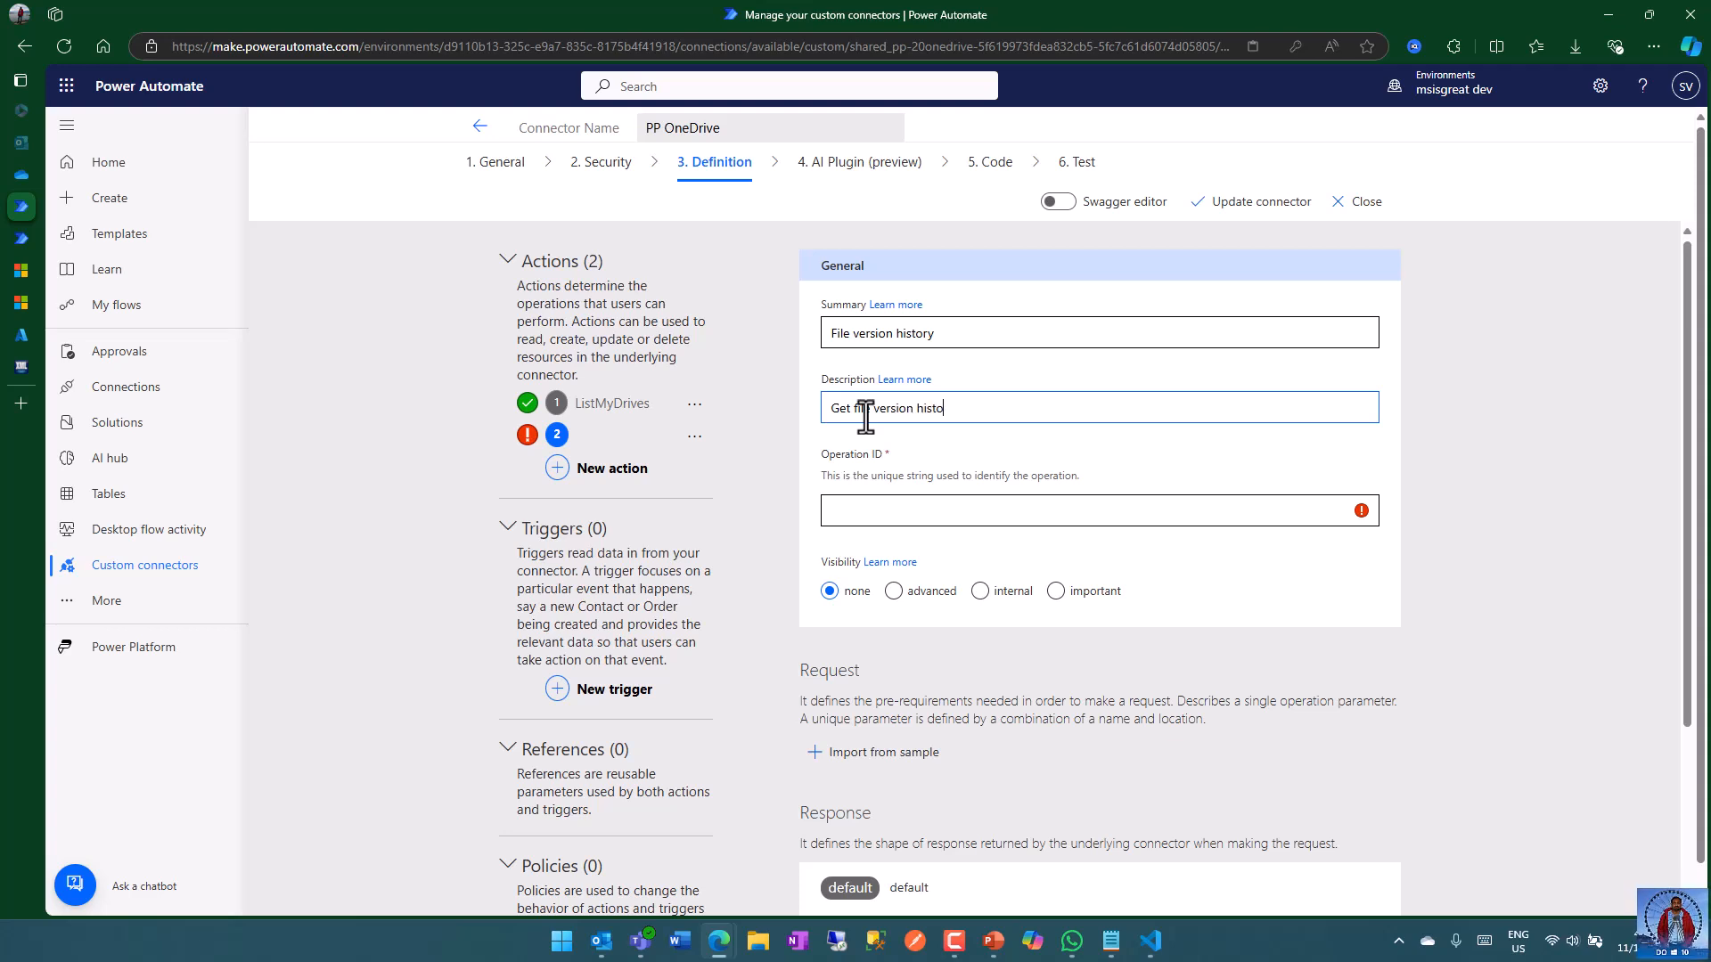
left_click(935, 524)
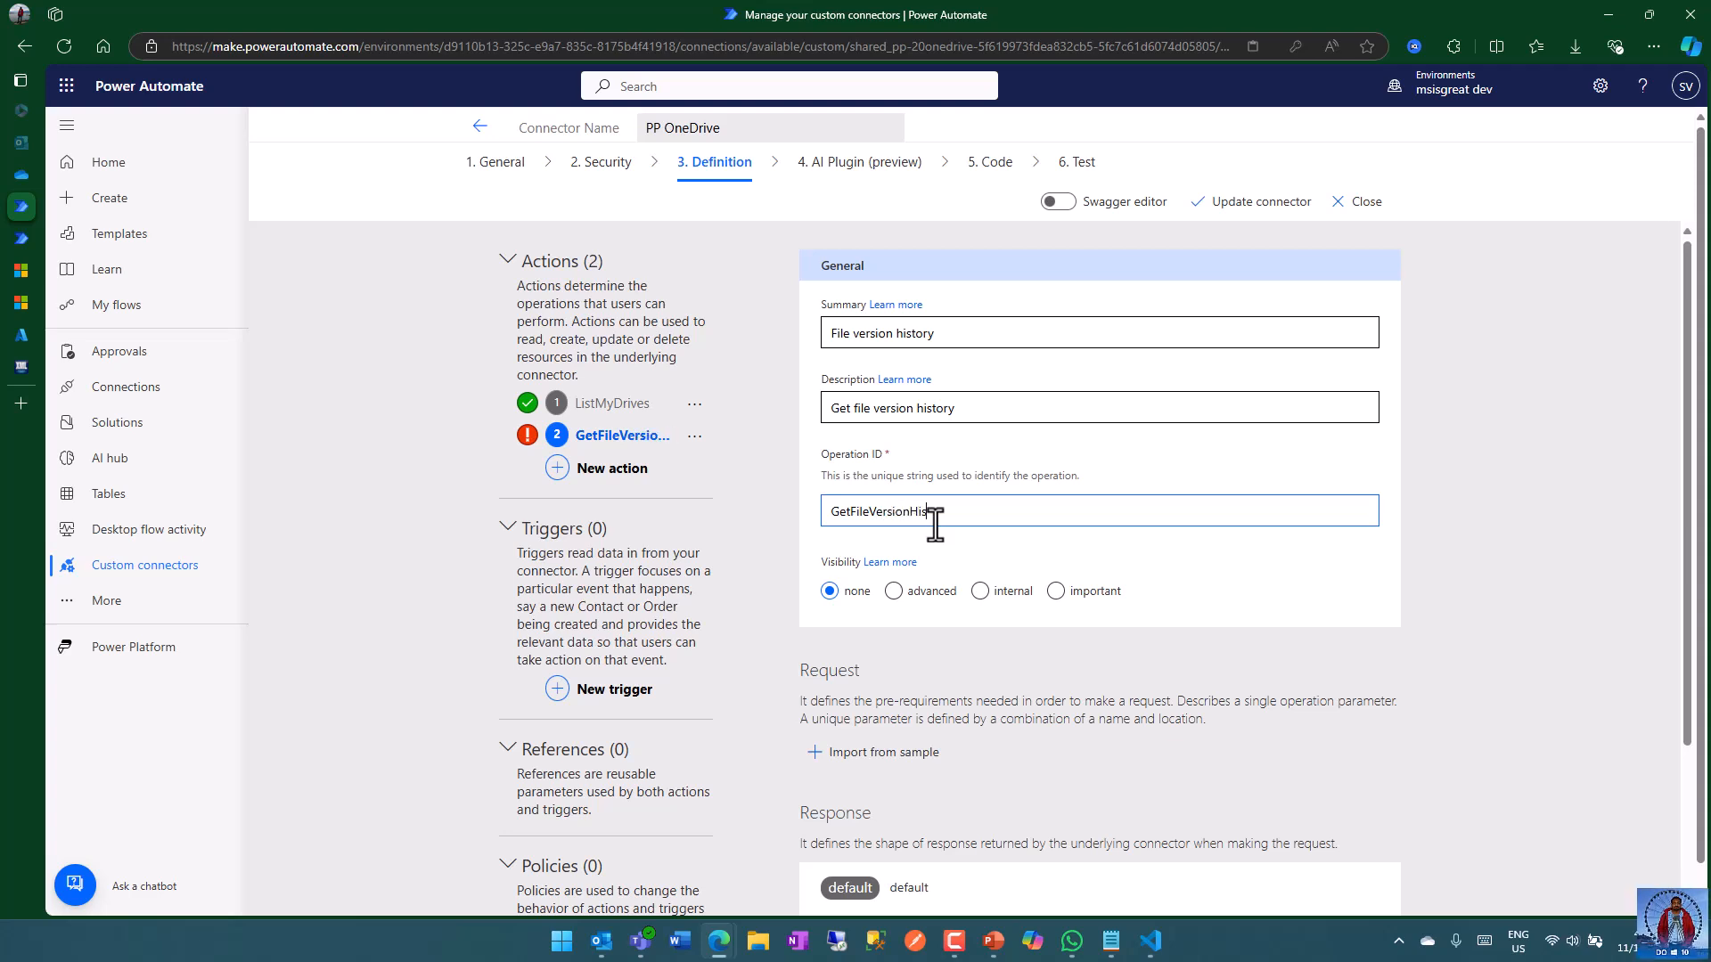
left_click(1327, 568)
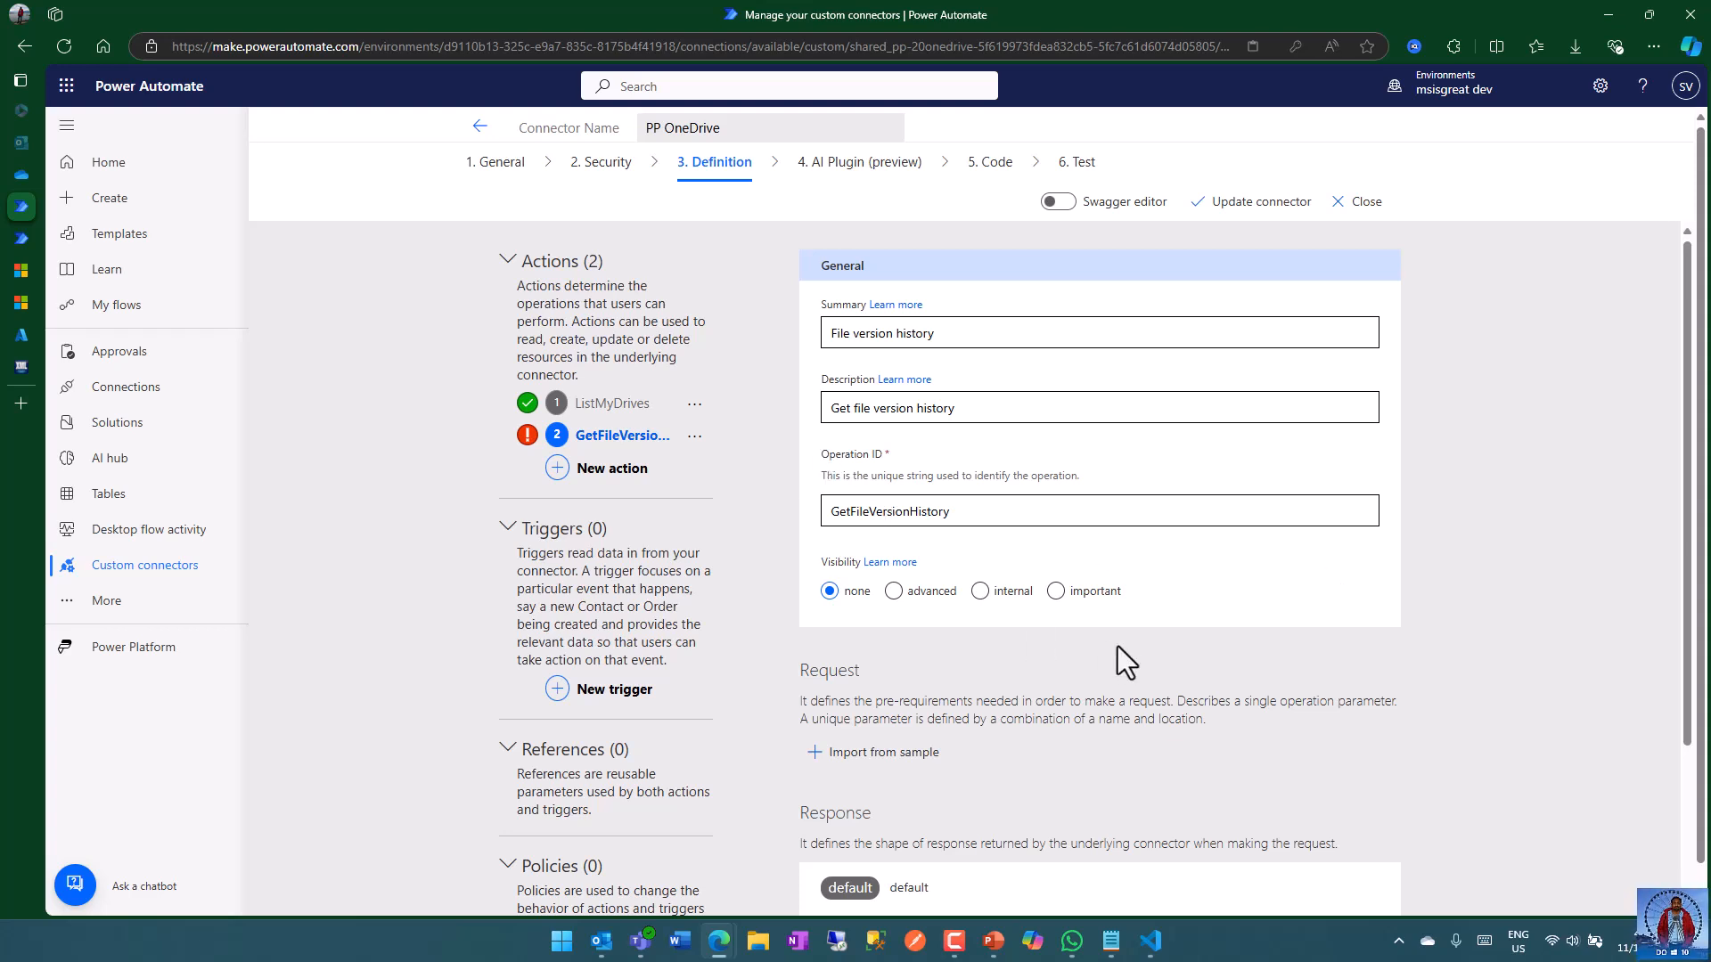
scroll(1117, 650, "down", 3)
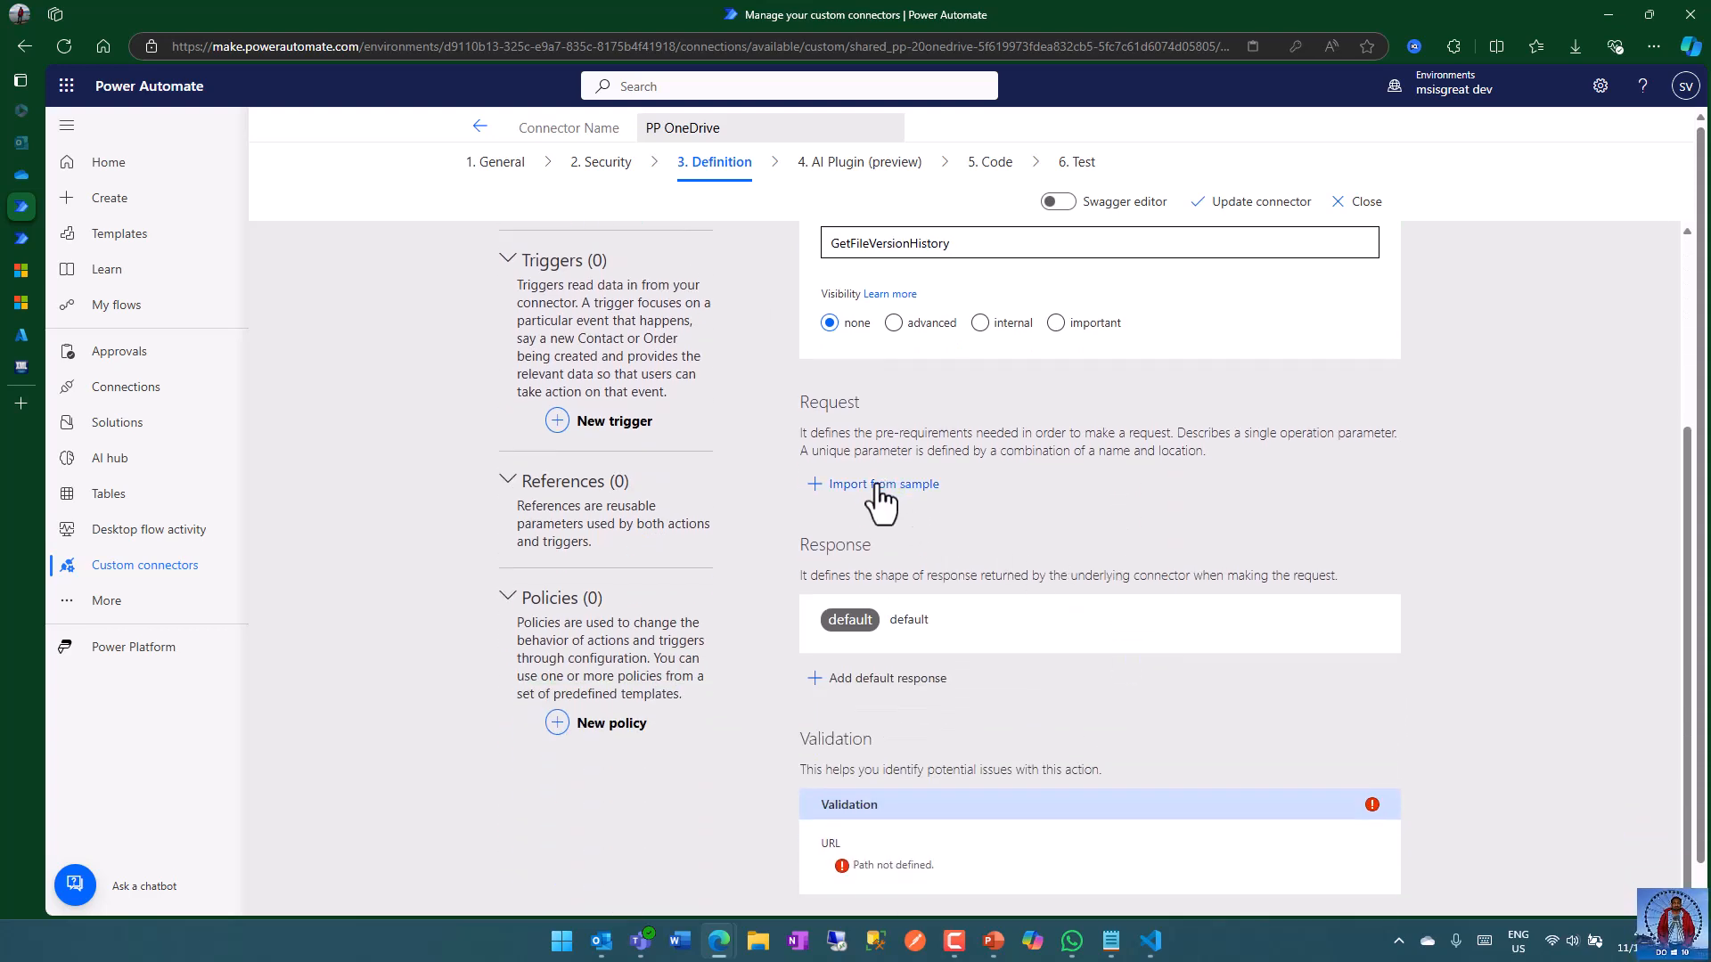
left_click(876, 486)
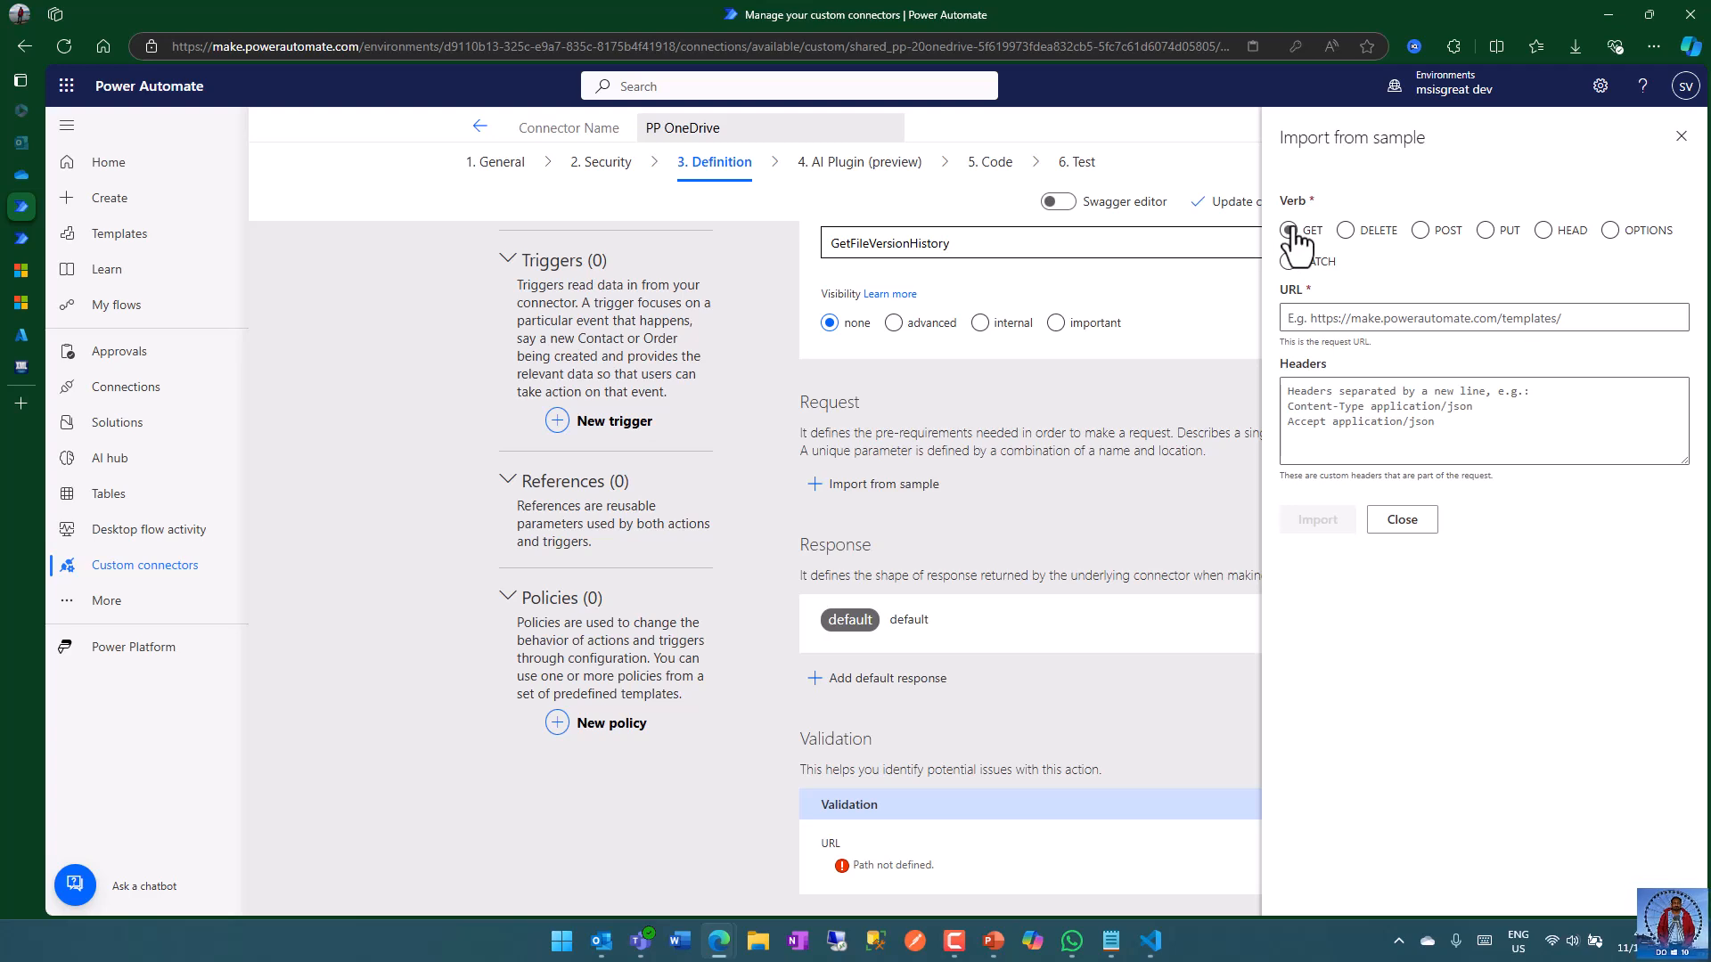
left_click(1319, 319)
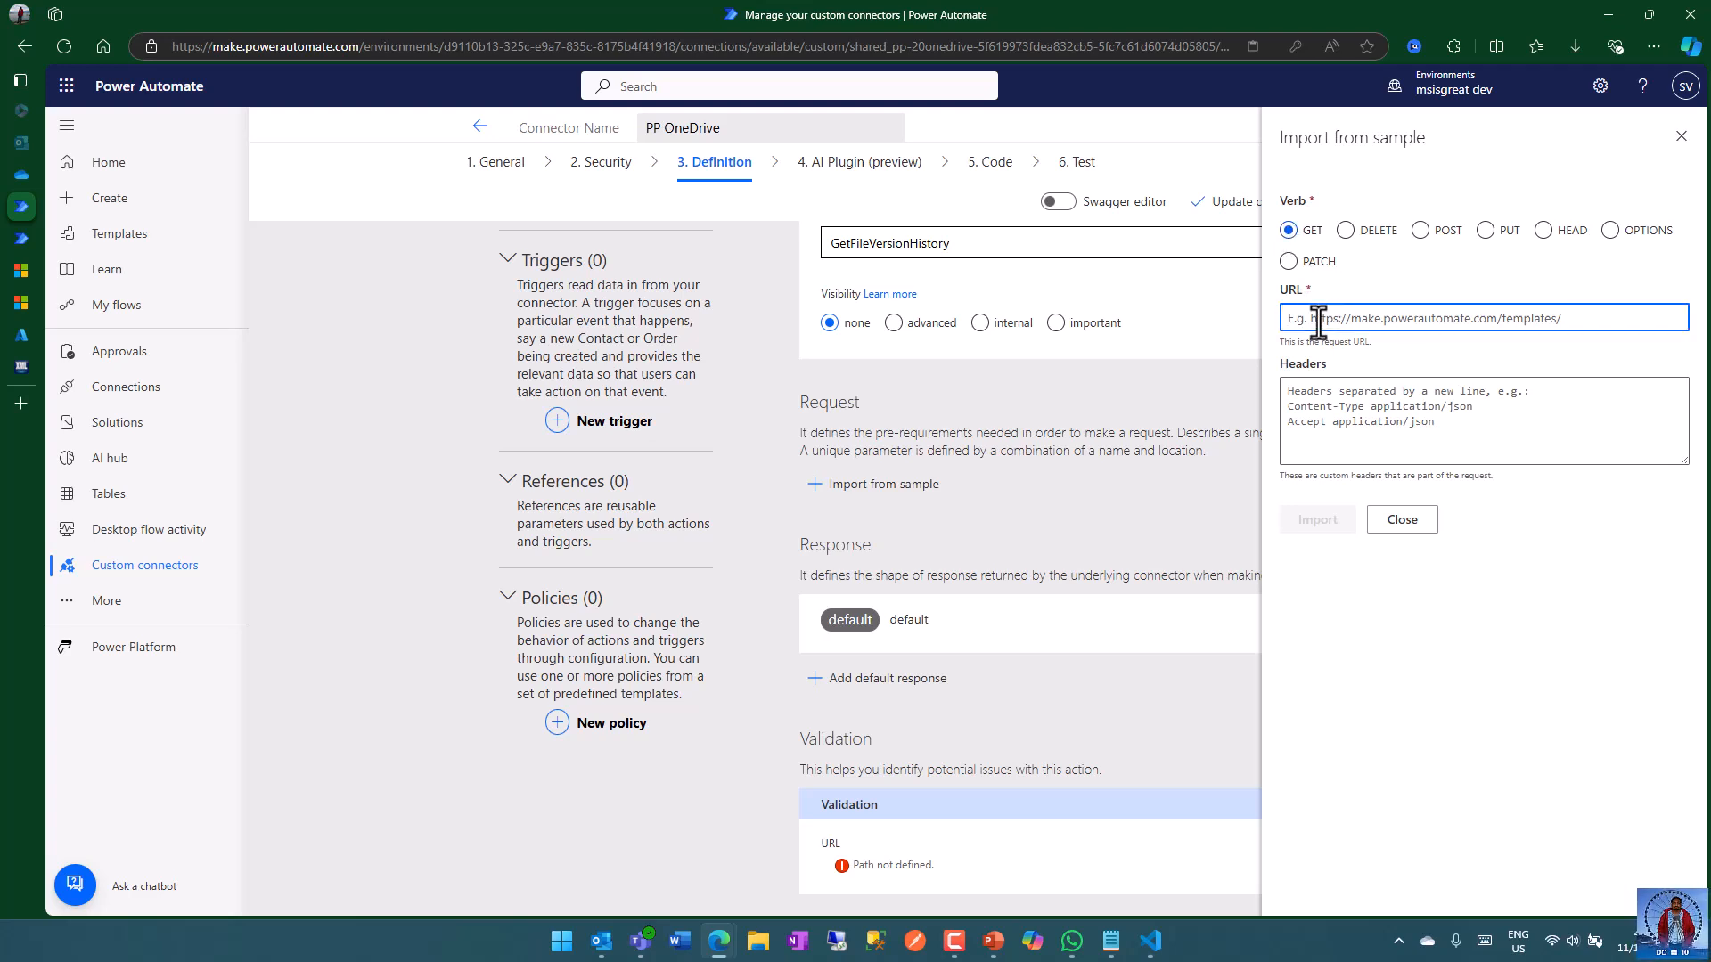
key("ctrl+v")
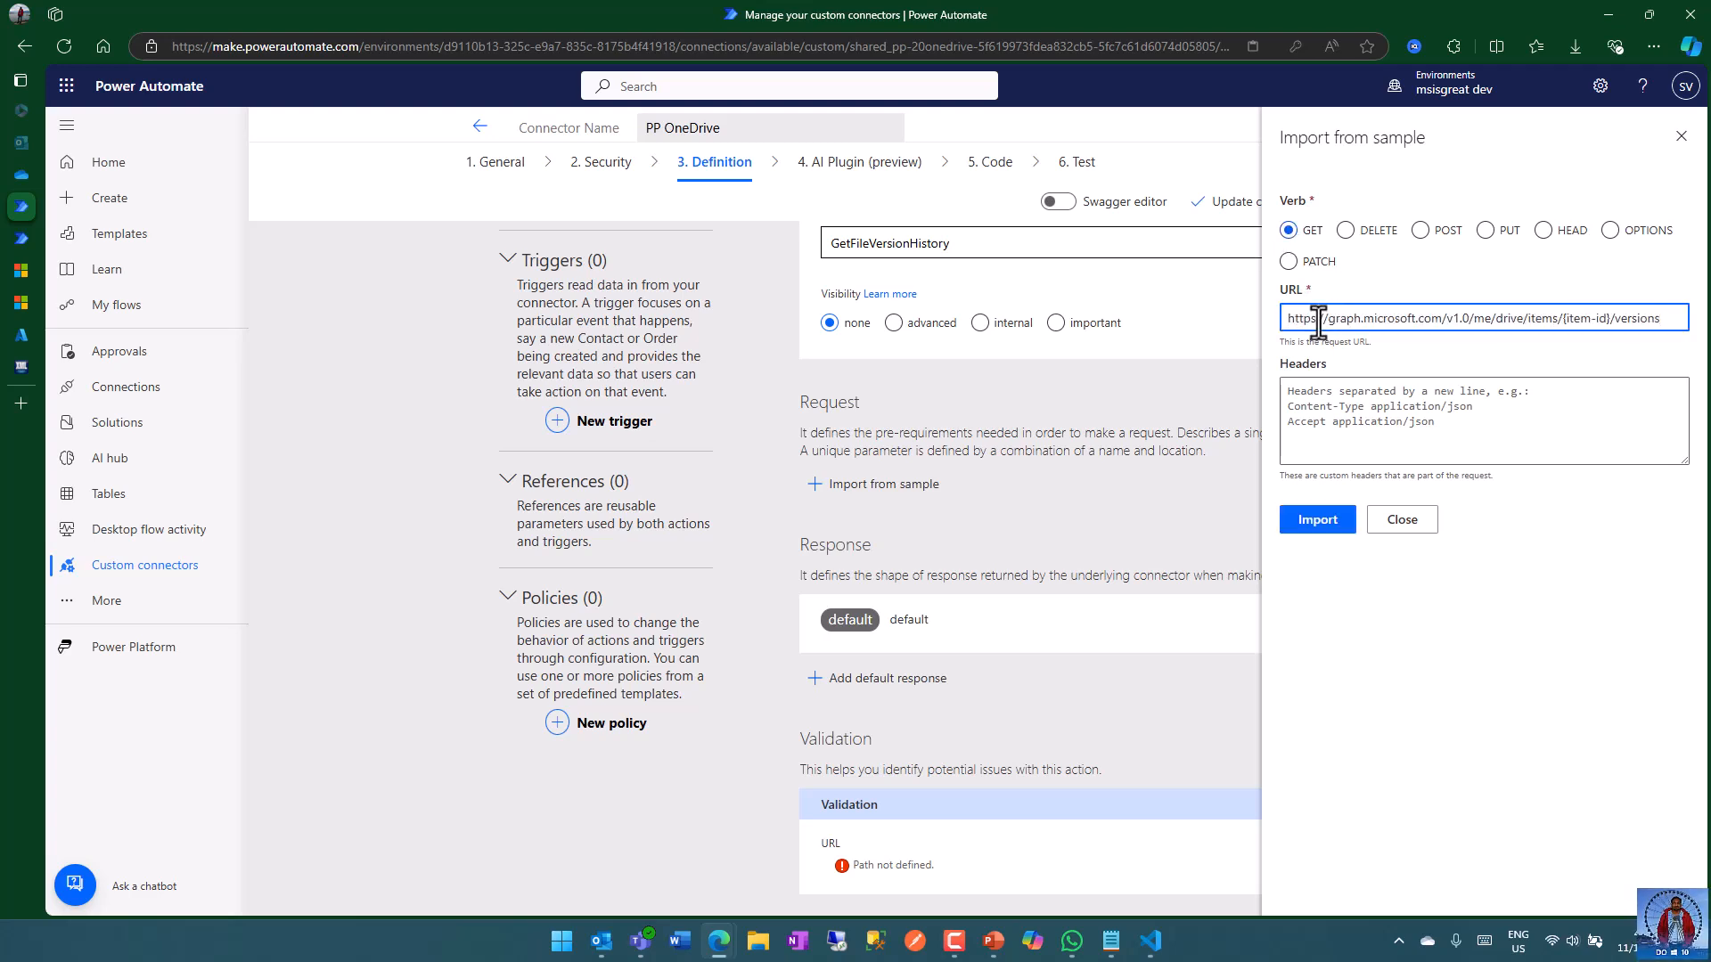
left_click_drag(1561, 322, 1606, 319)
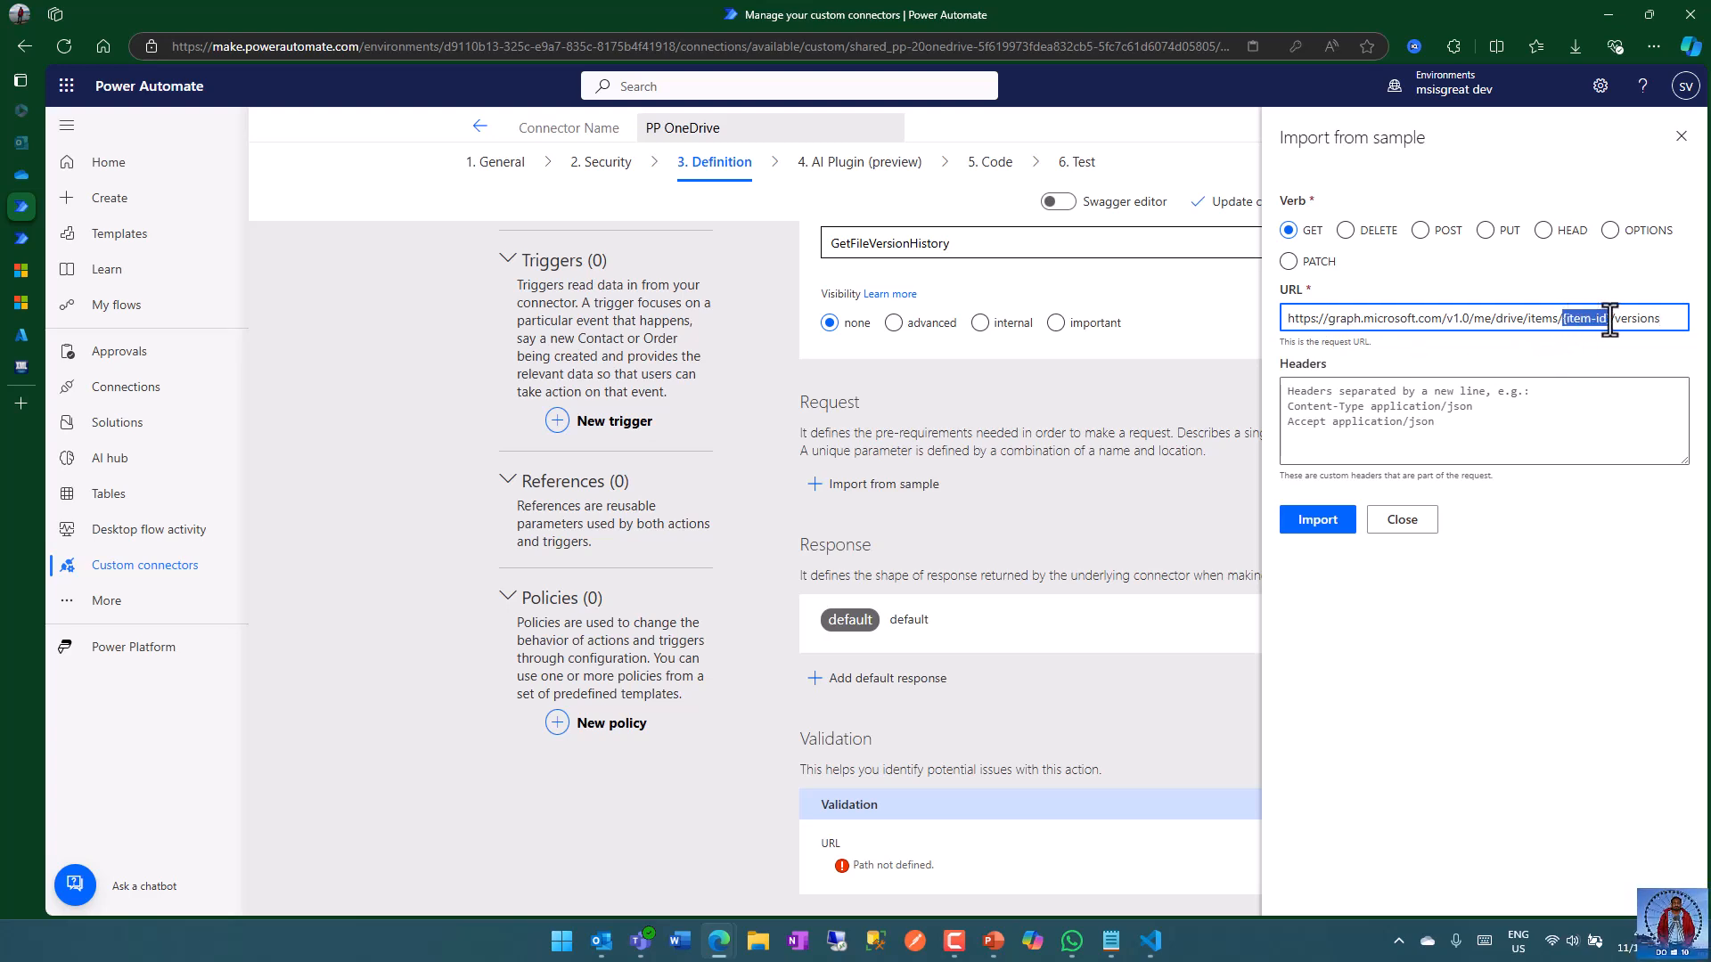
left_click(1551, 392)
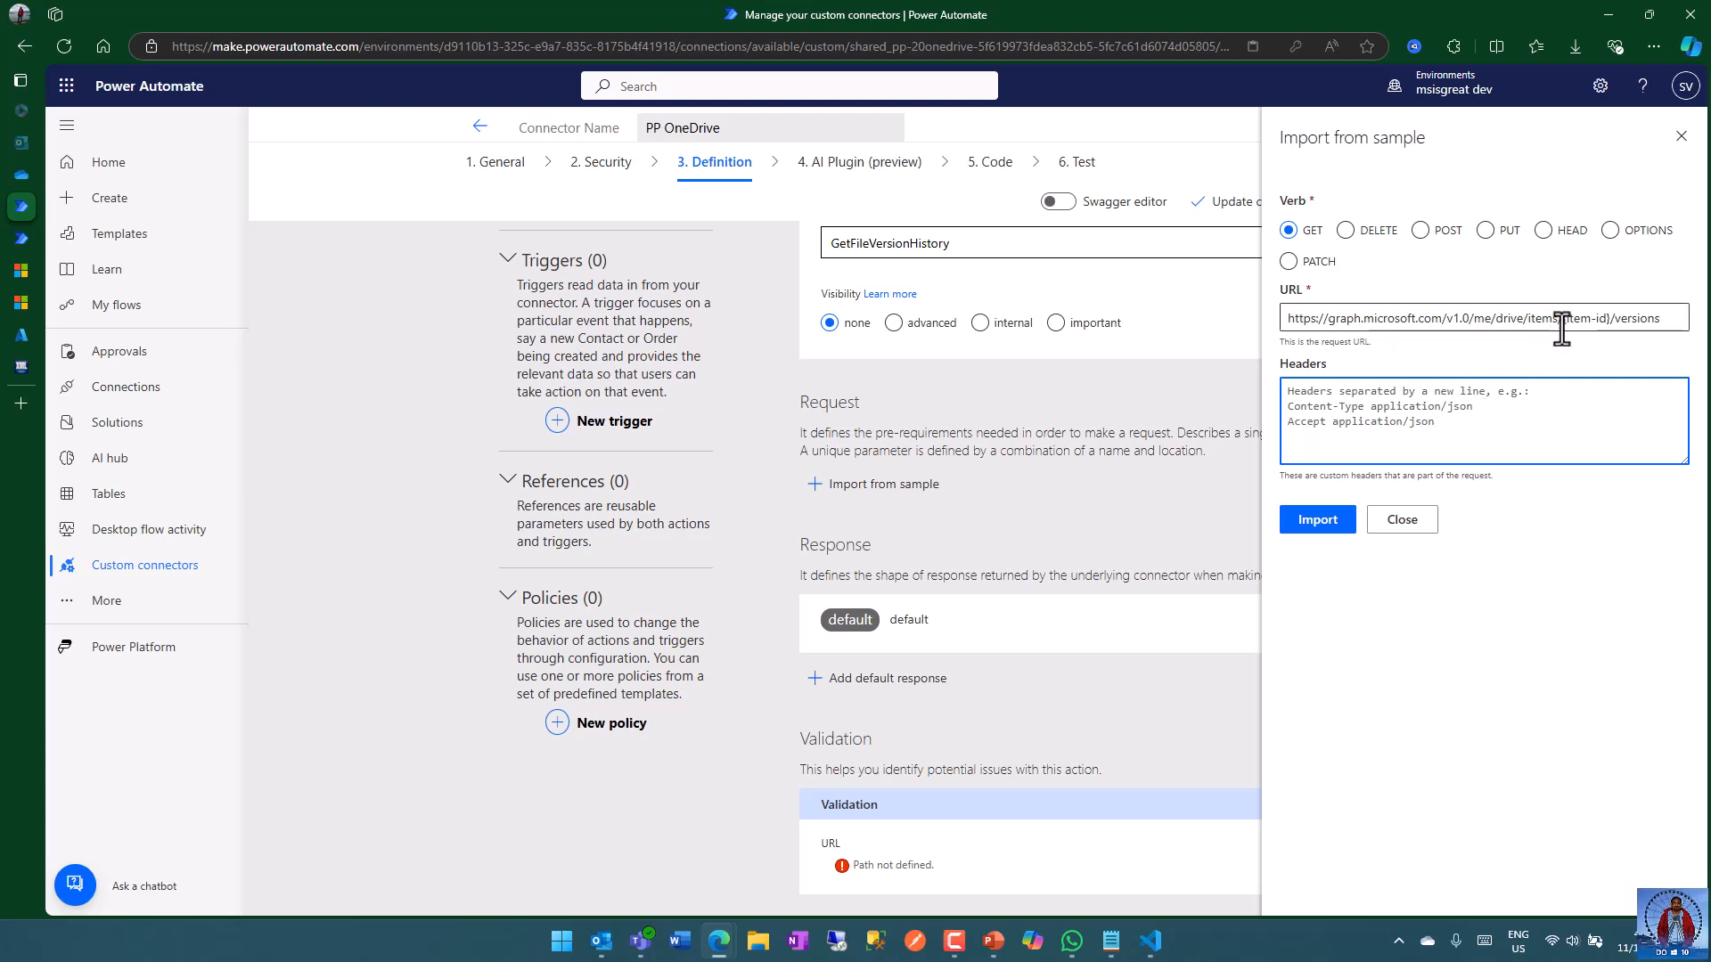
left_click(1323, 524)
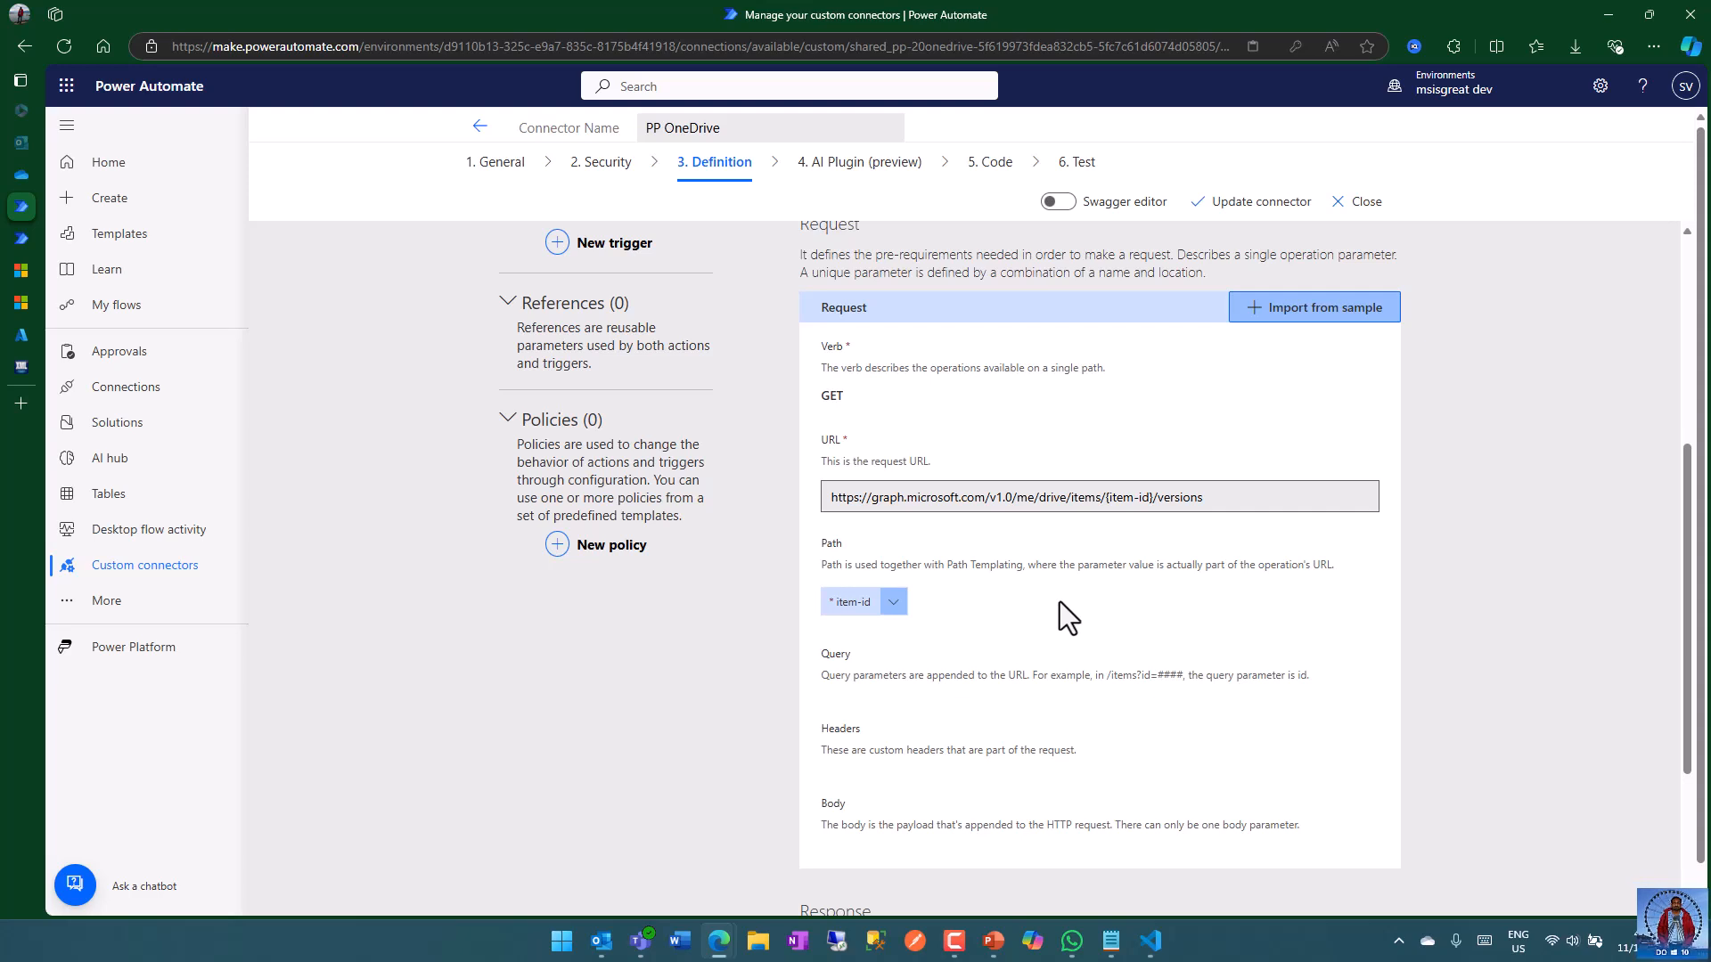
- Open the action's default response and start importing its definition from a sample
scroll(1052, 595, "down", 4)
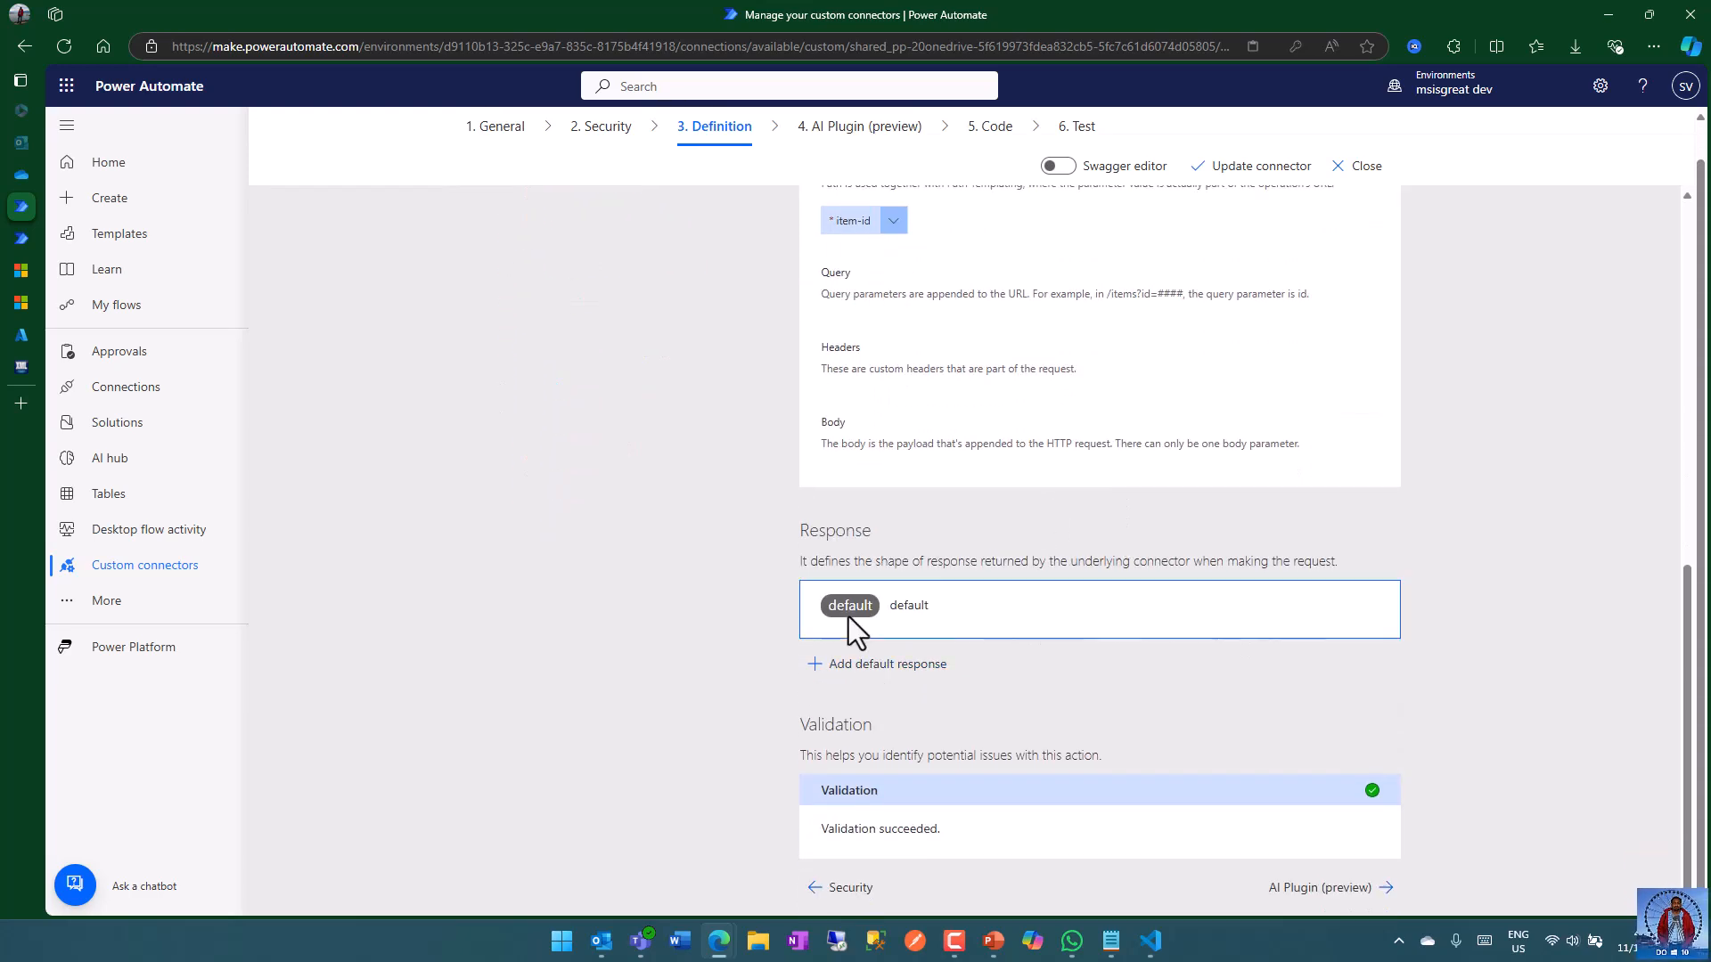
left_click(847, 607)
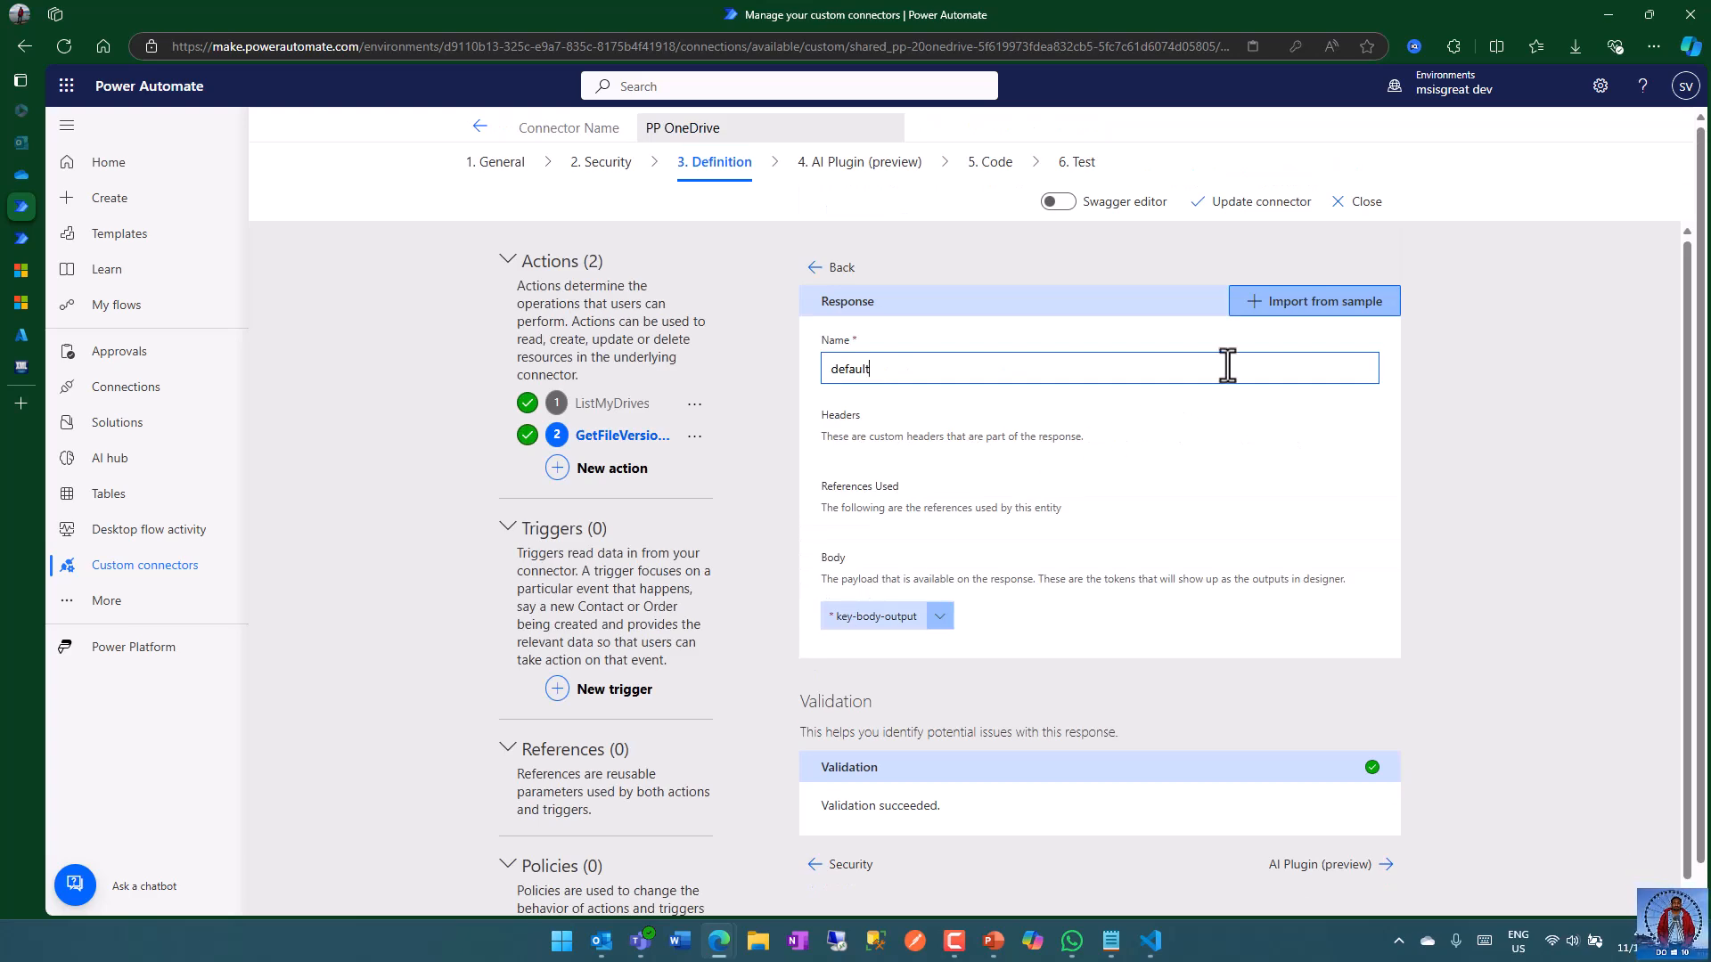
left_click(1301, 308)
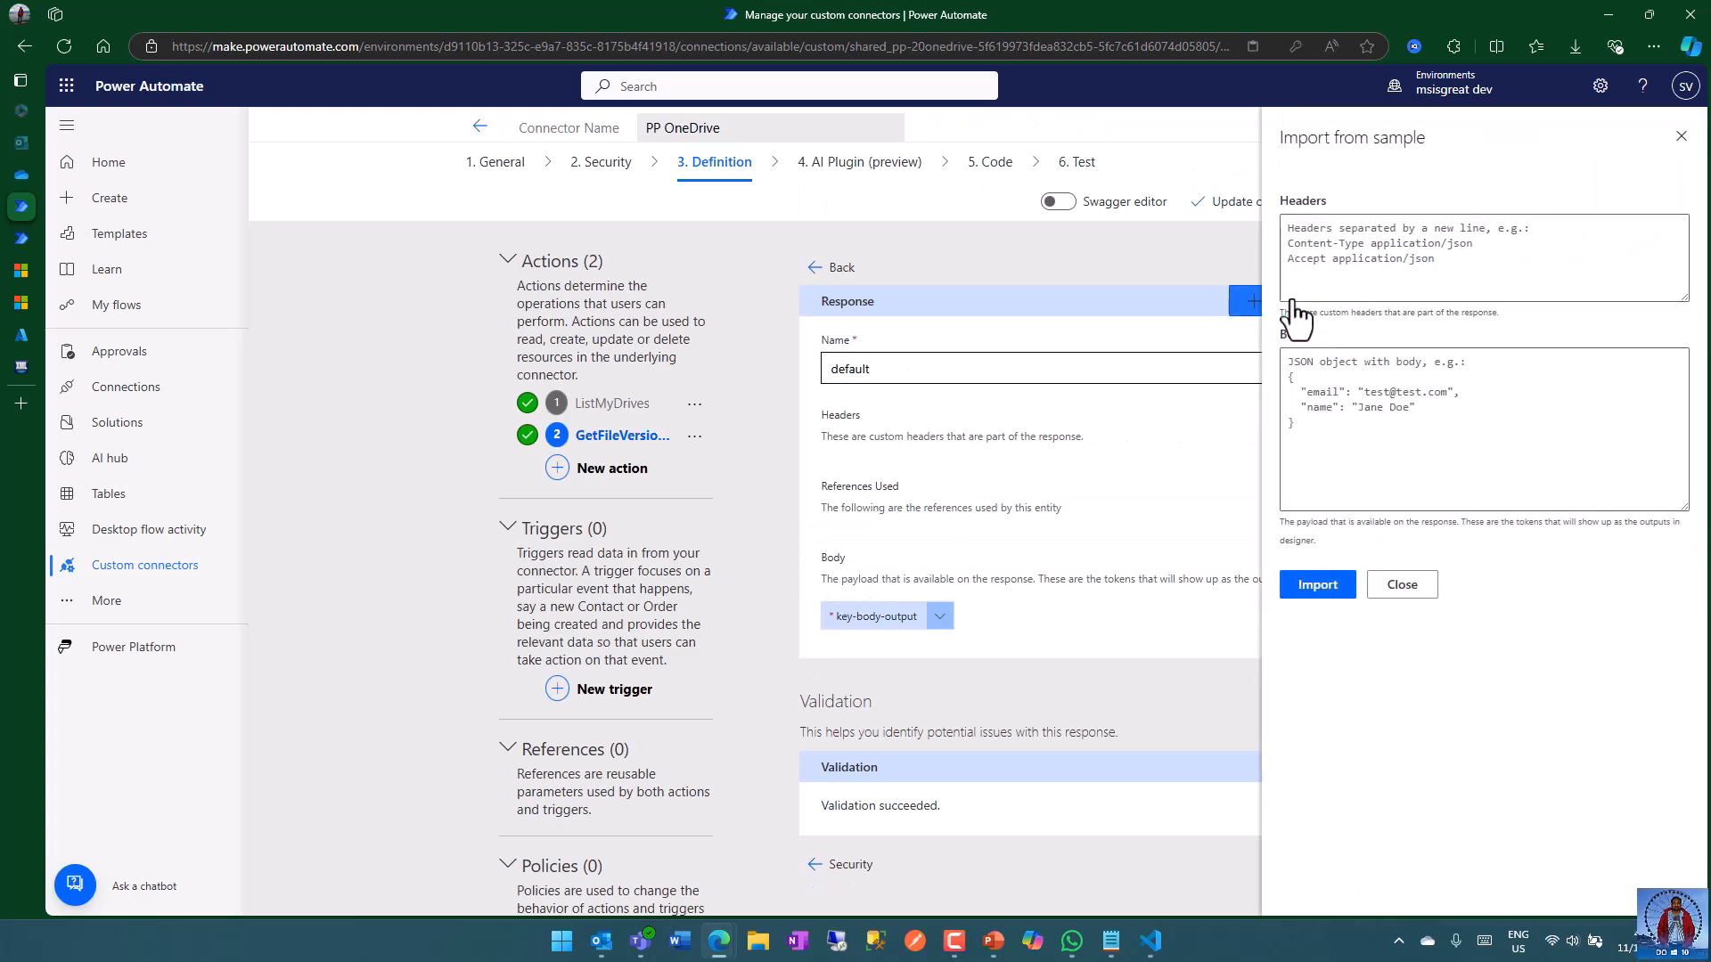
- Copy the versions query's response headers from Graph Explorer into the headers of the connector's response sample
mouse_move(29, 276)
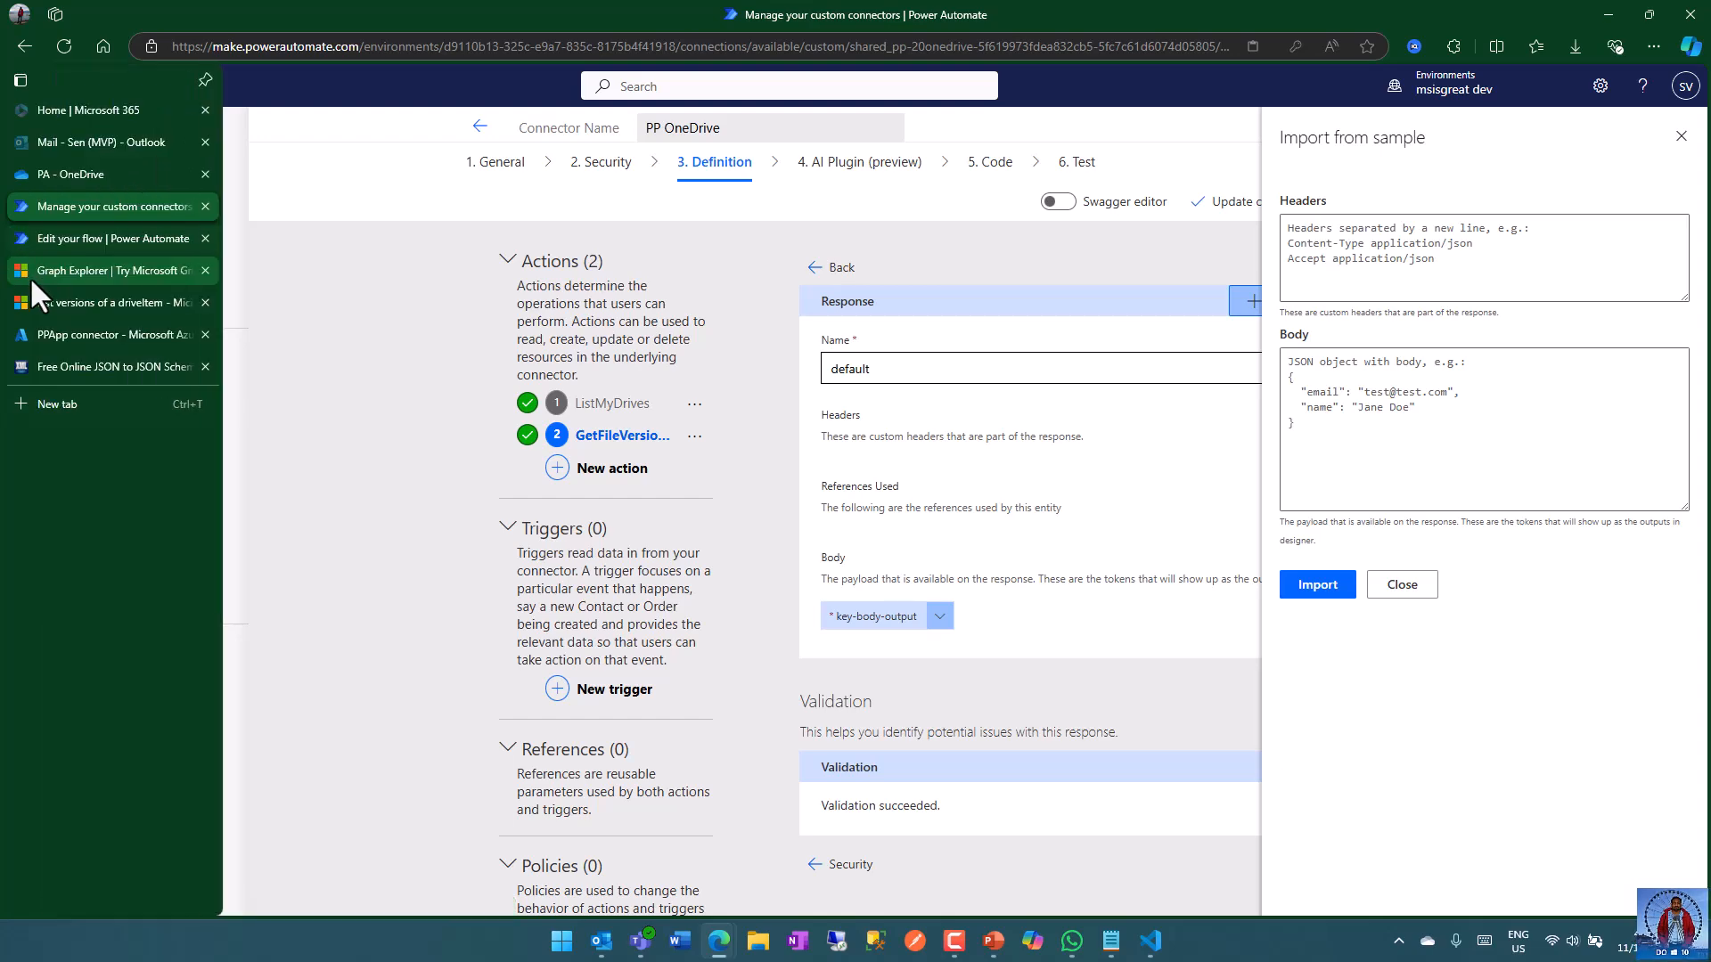
left_click(105, 272)
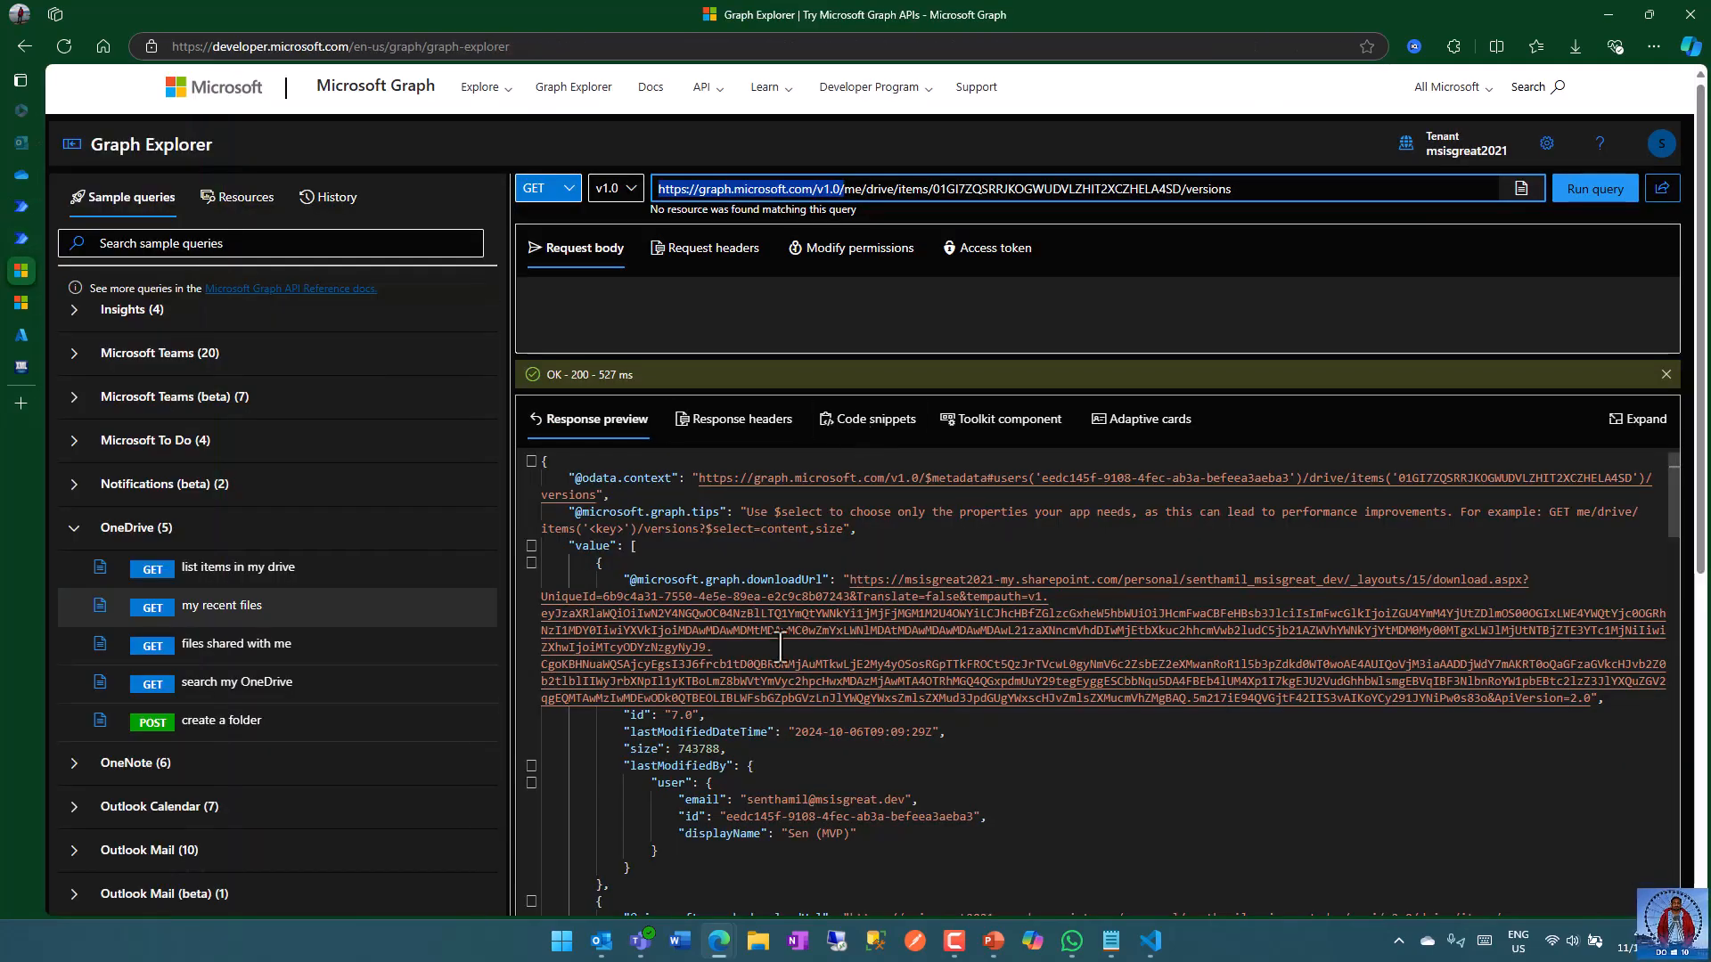
left_click(717, 420)
left_click_drag(563, 478, 922, 533)
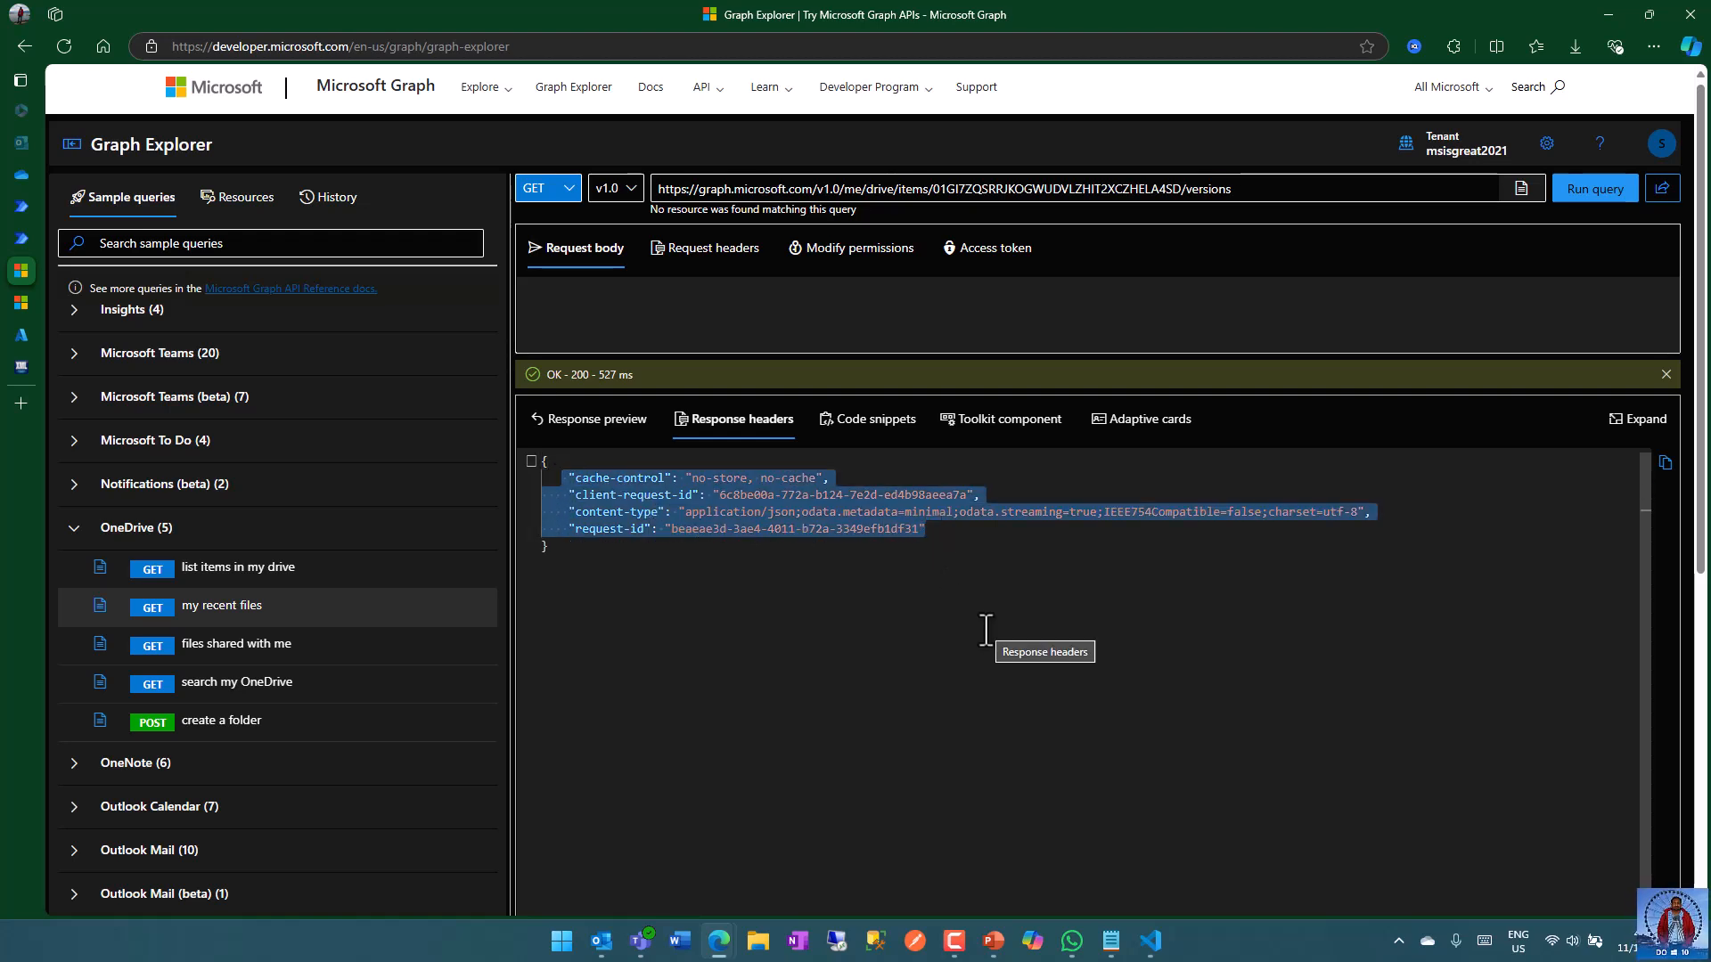
mouse_move(41, 255)
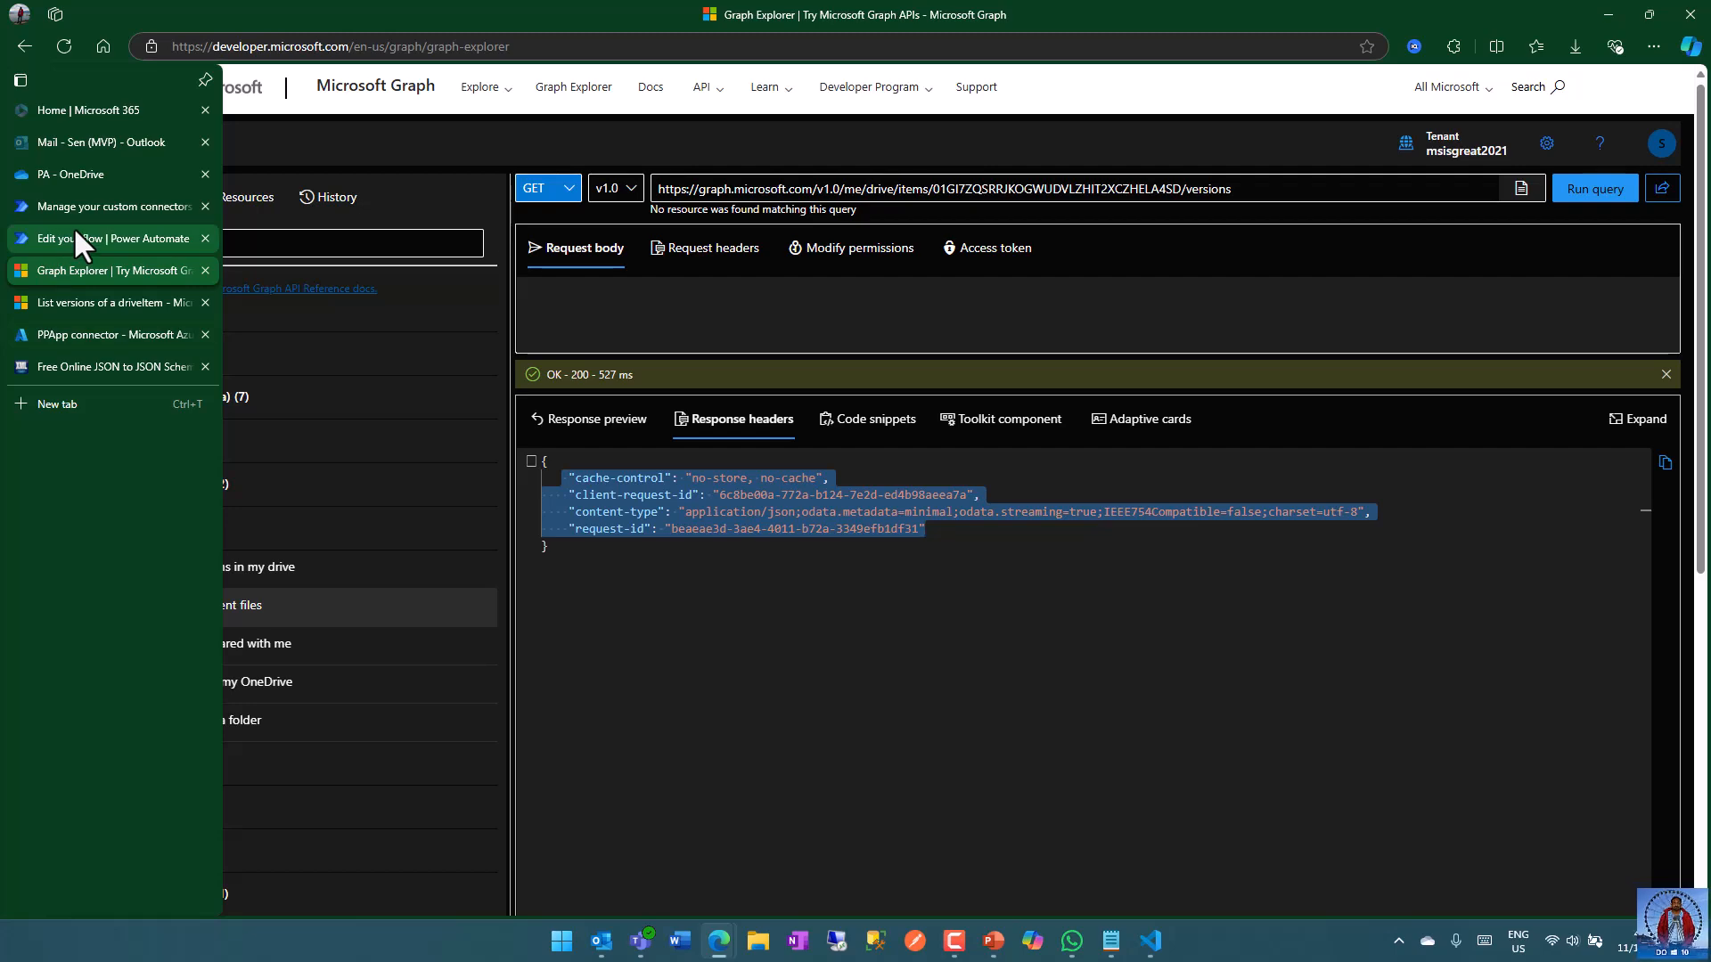
left_click(70, 210)
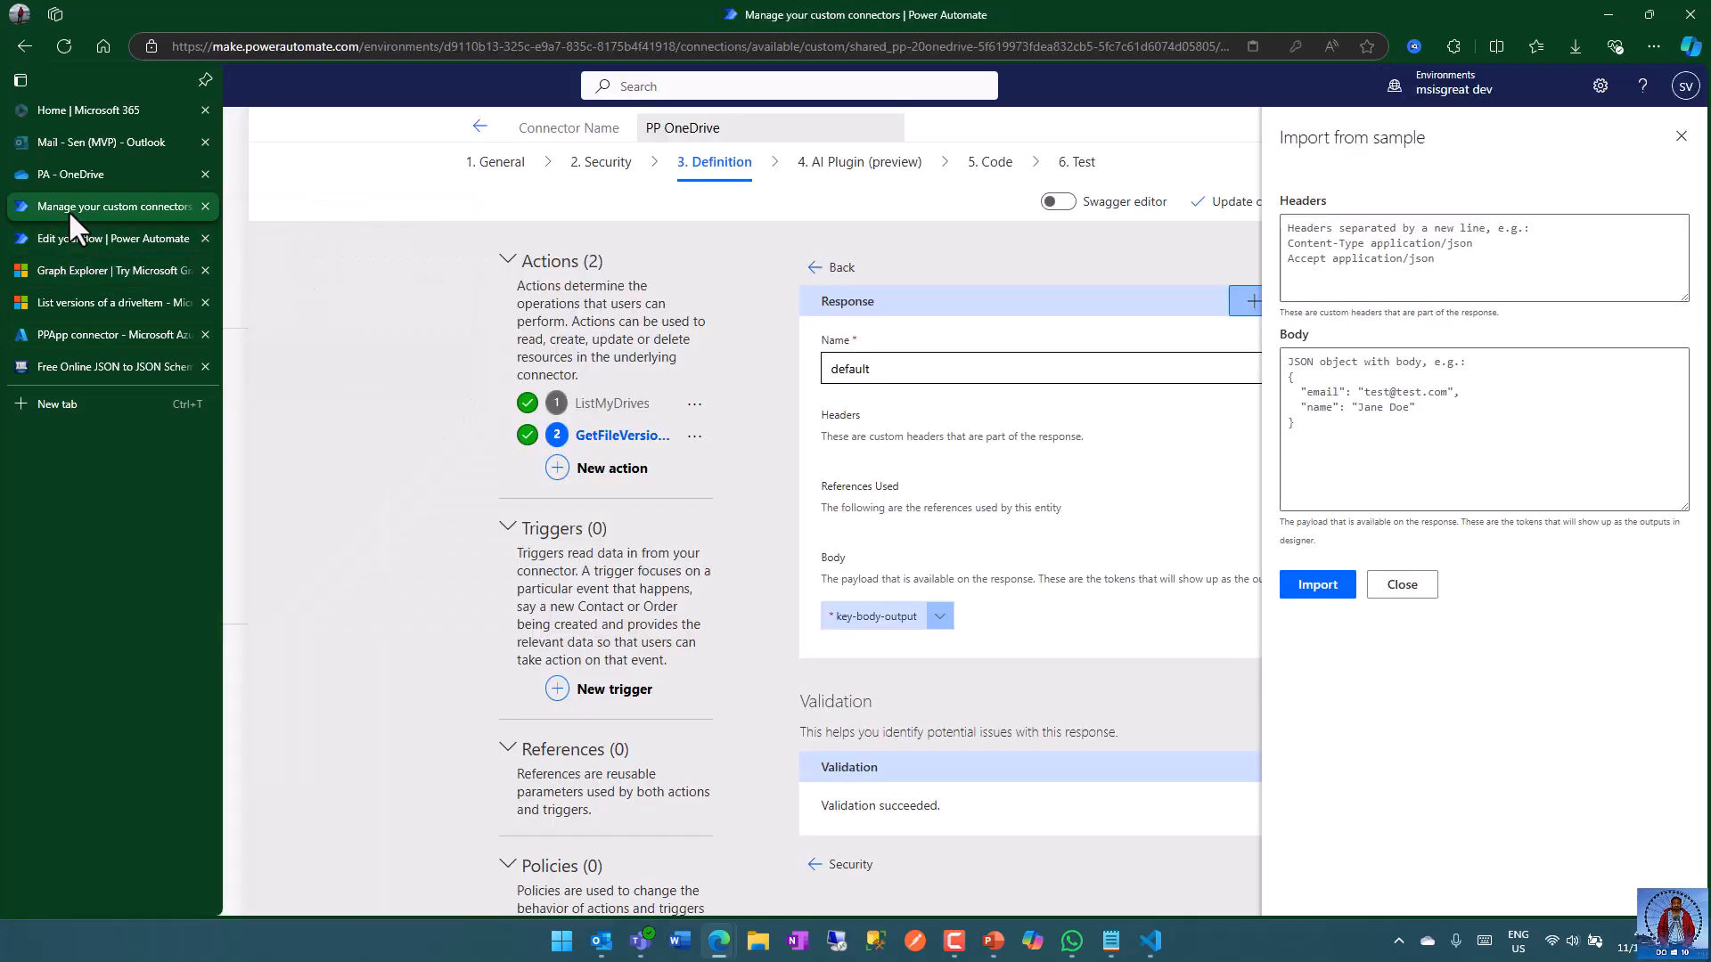
left_click(1466, 249)
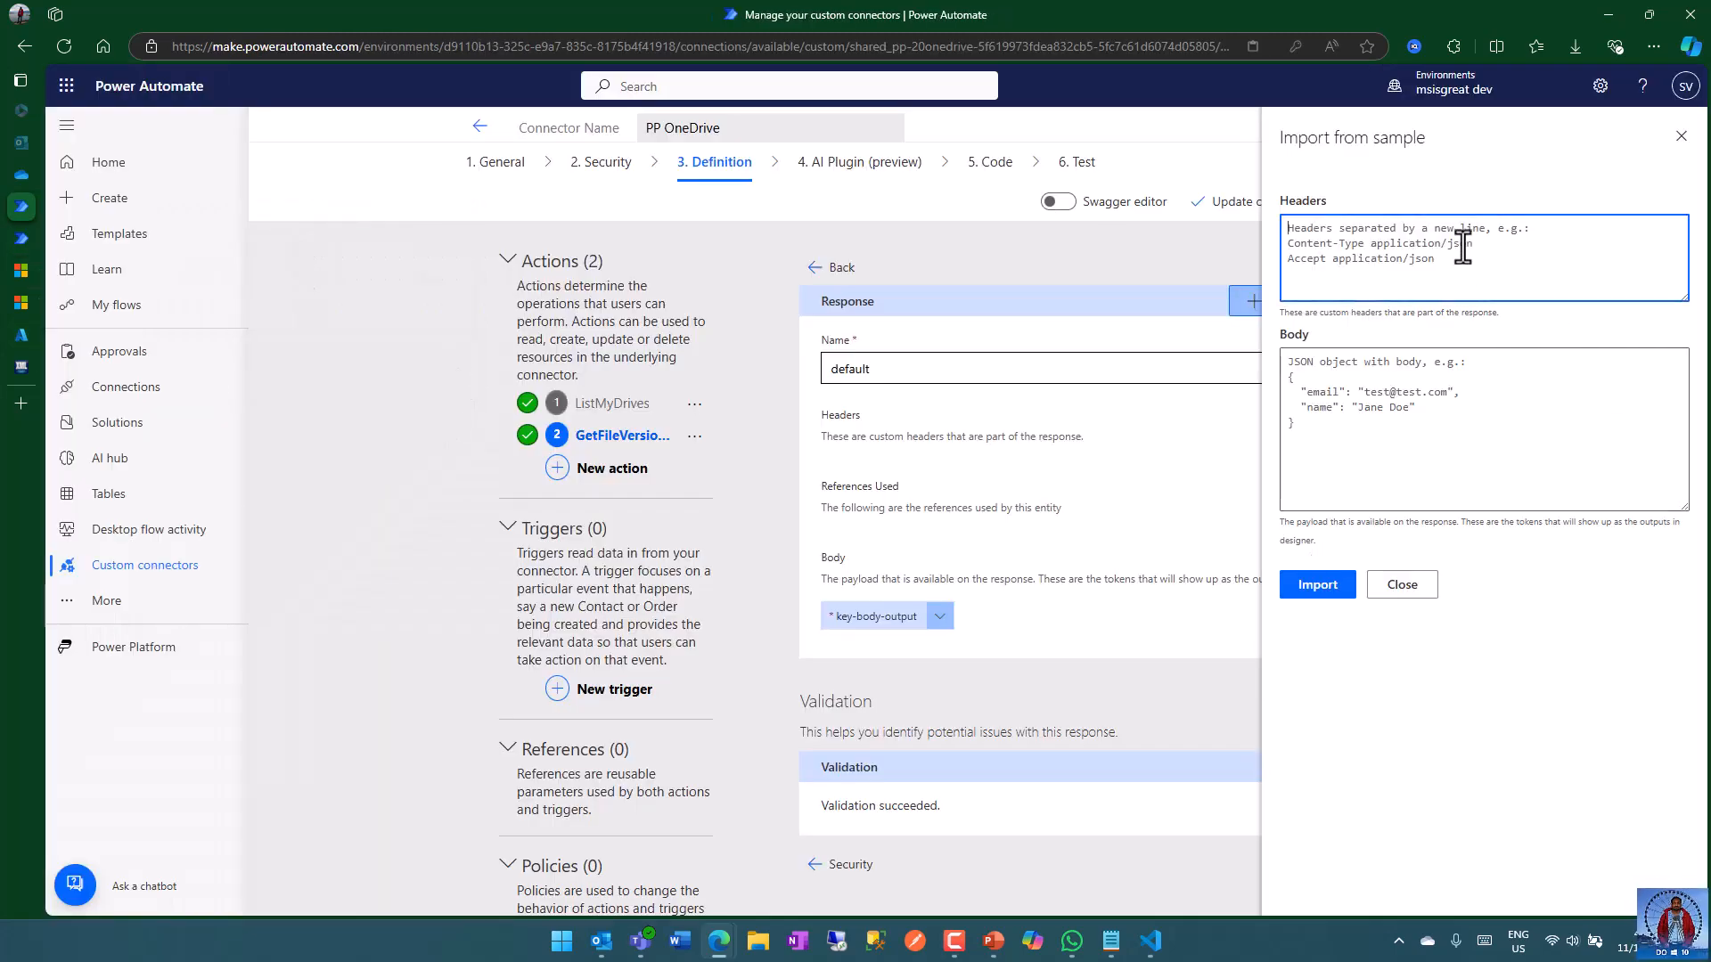
key("ctrl+v")
left_click(1449, 408)
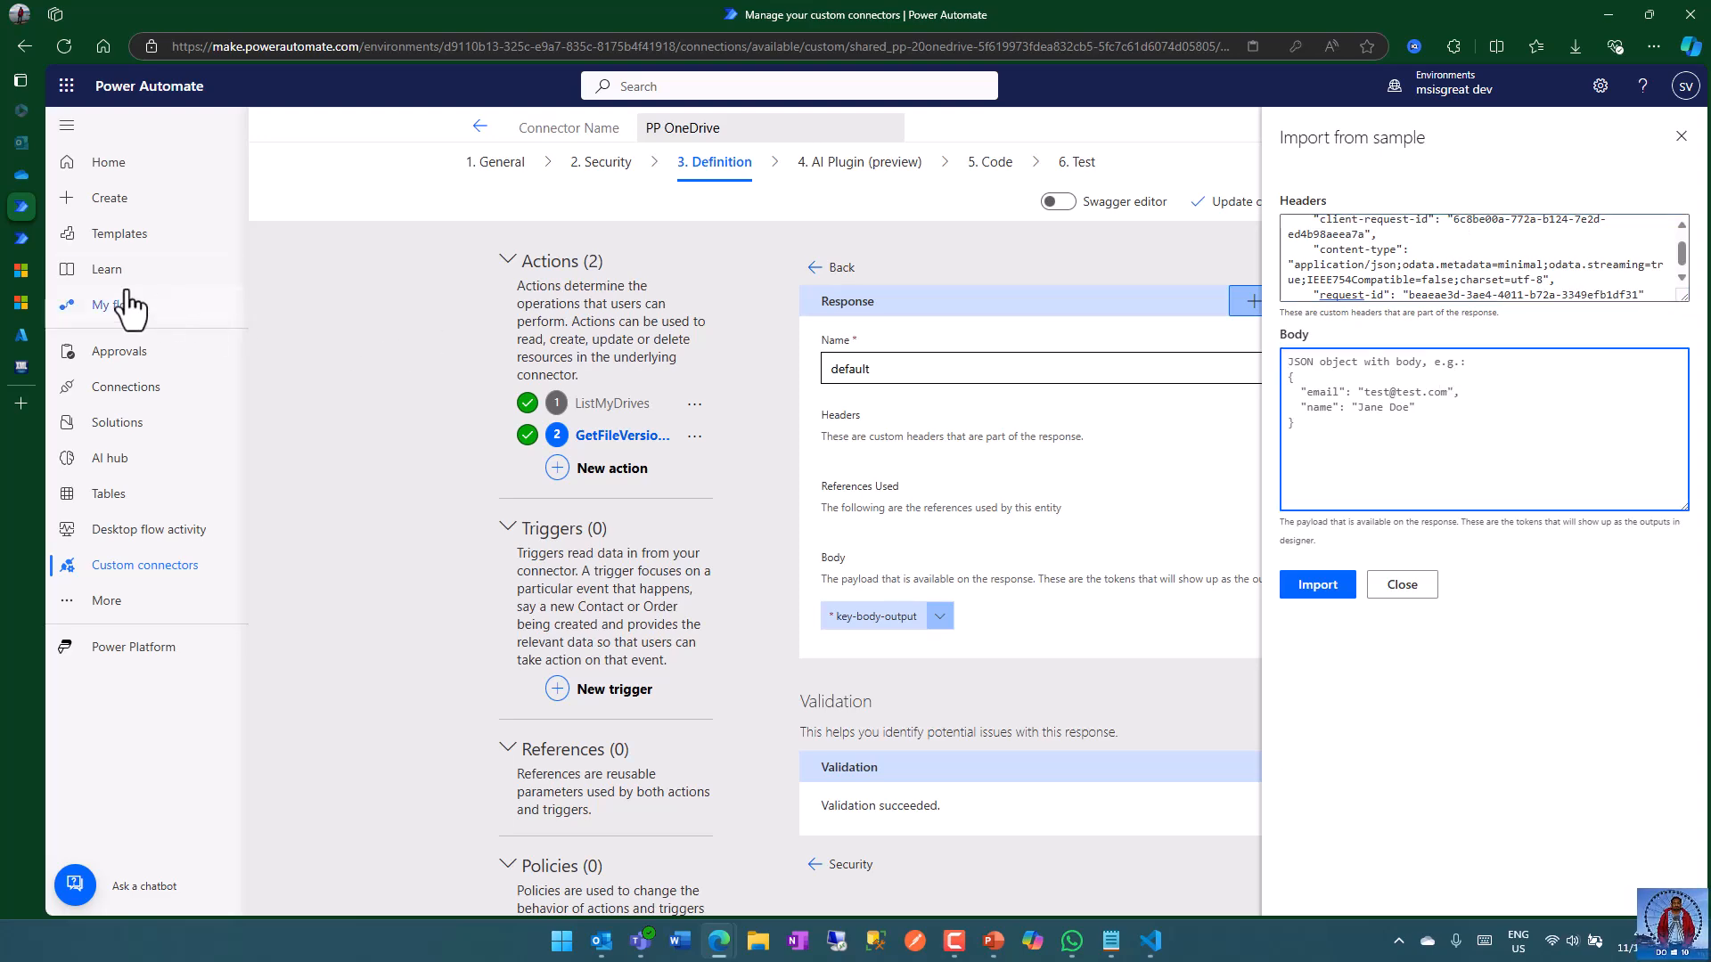
- Switch back to Graph Explorer and copy the entire JSON response body of the versions query
left_click(21, 271)
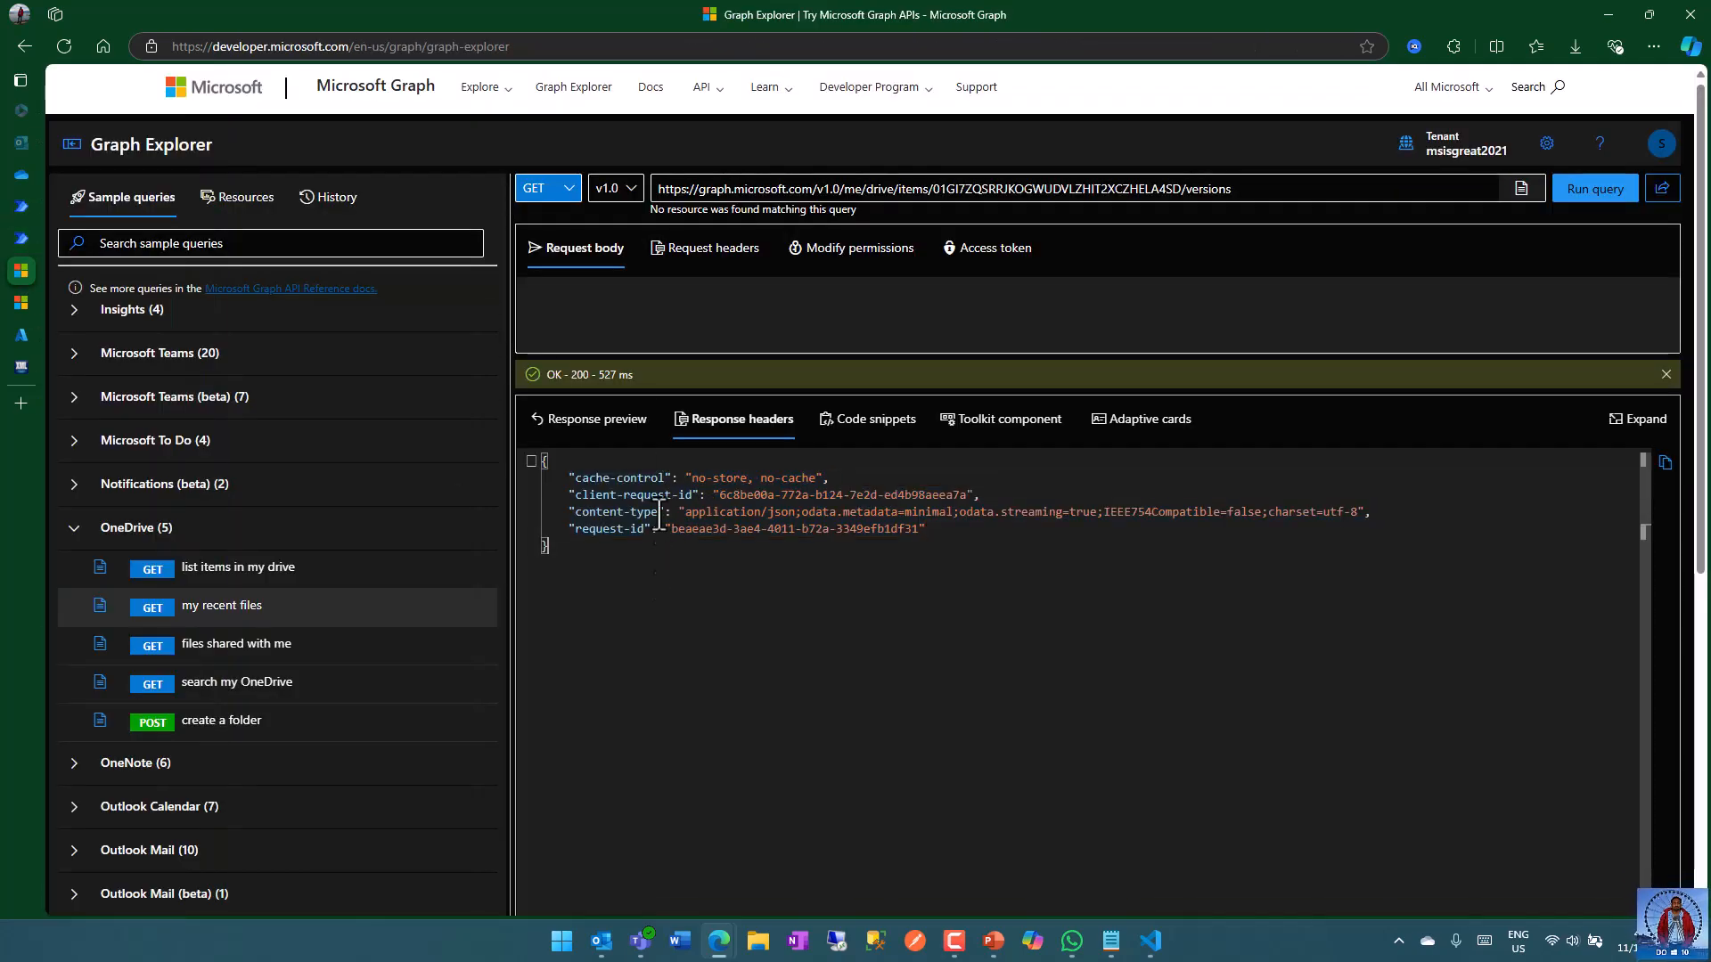
left_click(592, 419)
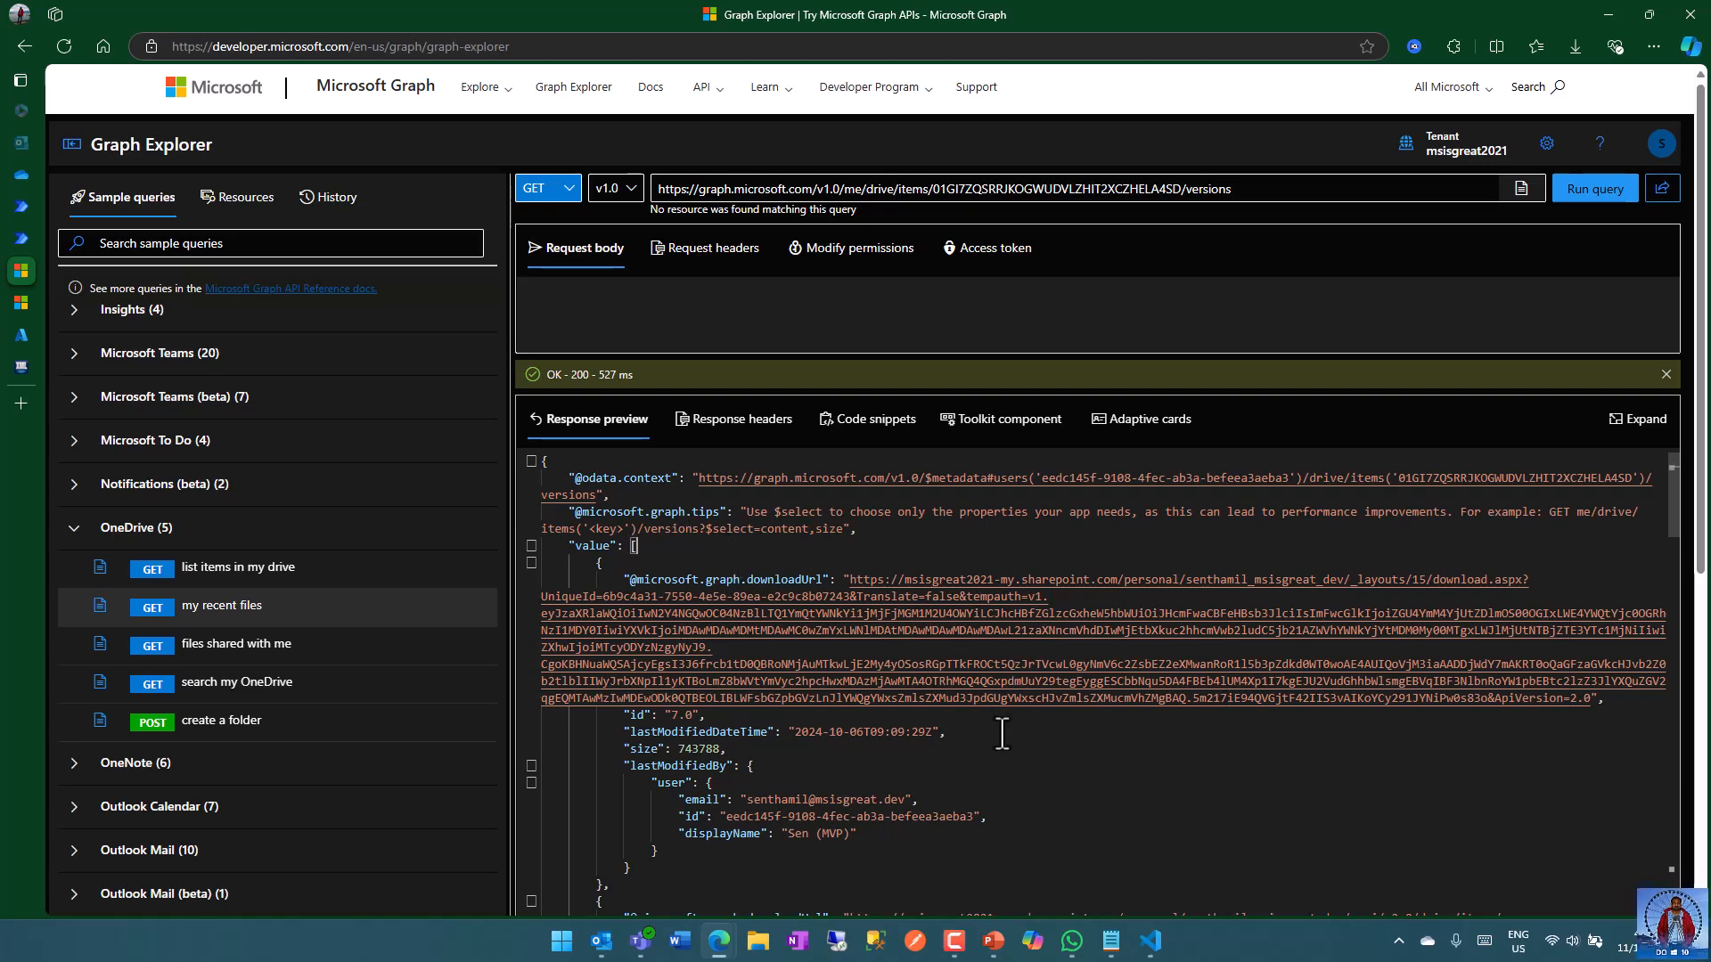
scroll(1002, 734, "down", 1)
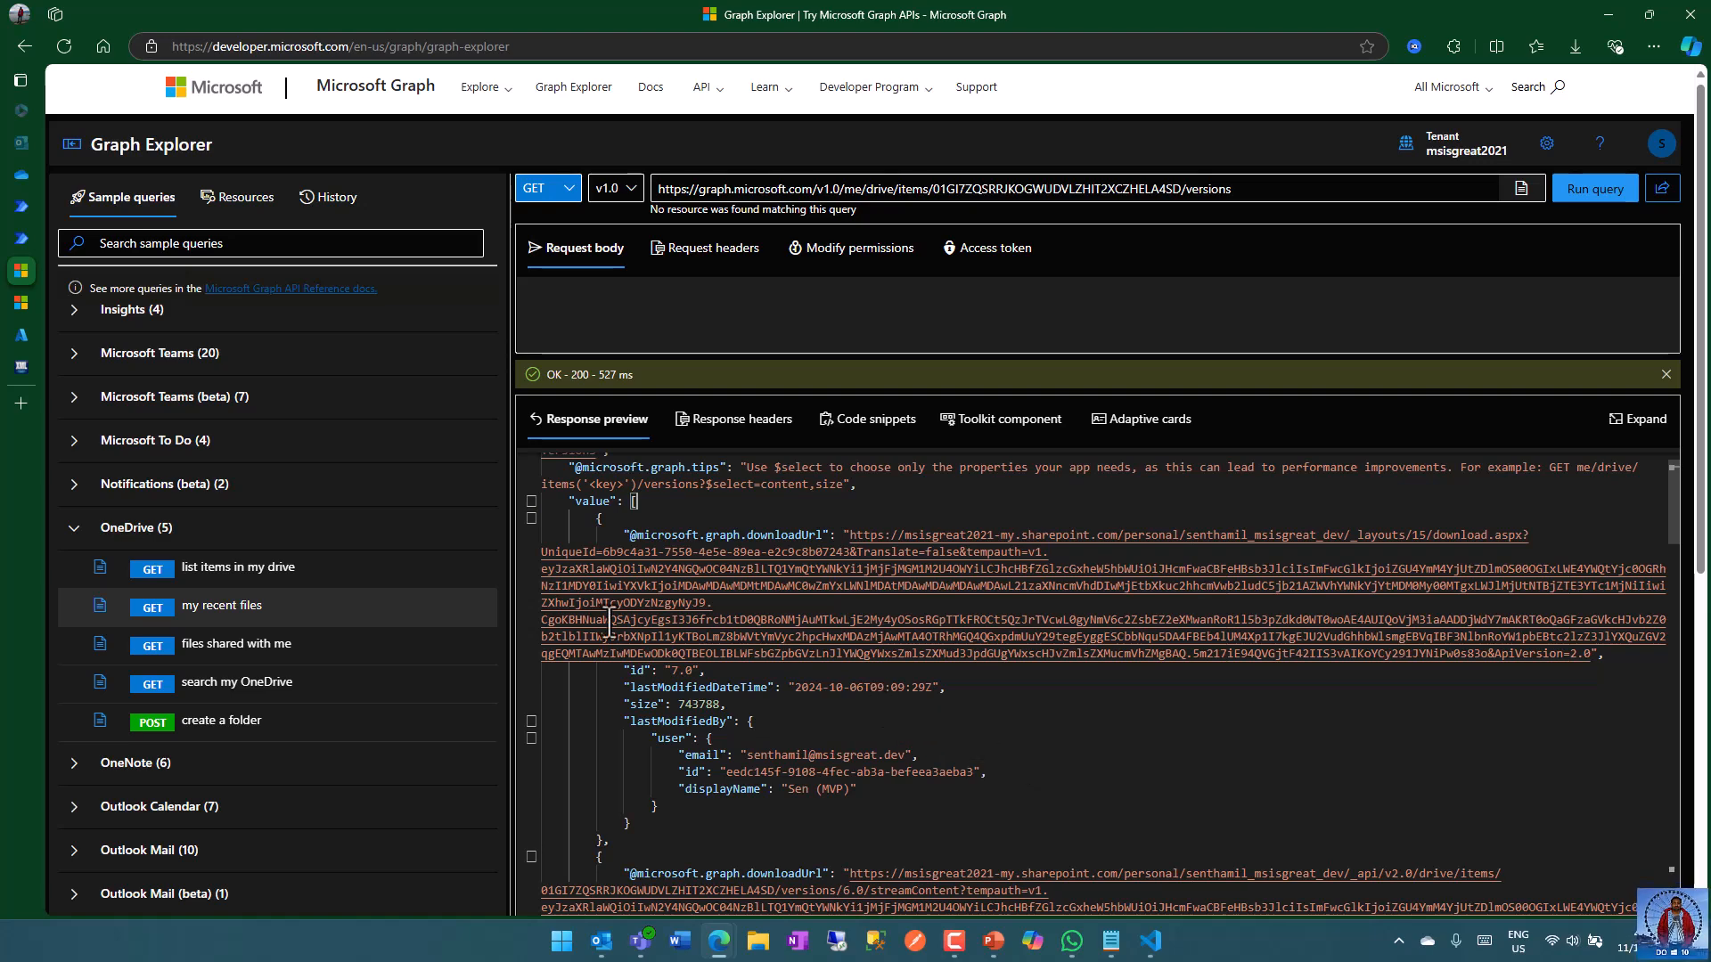
left_click(998, 726)
key("ctrl+a")
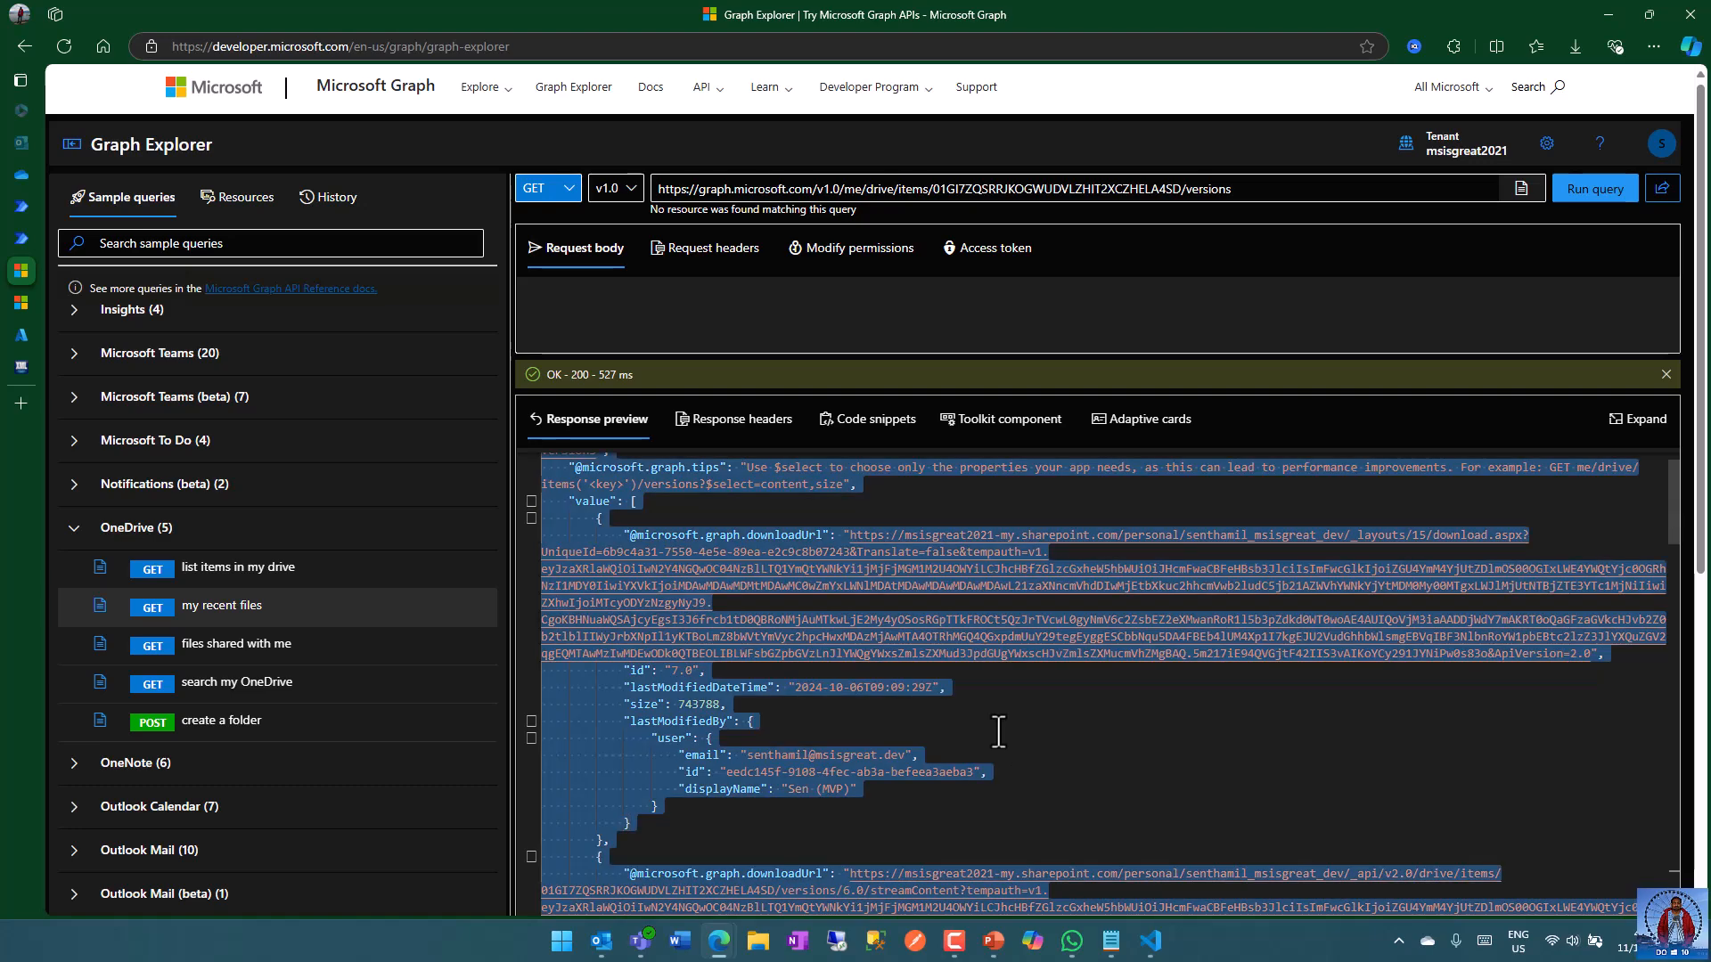
- Switch to the online JSON to JSON Schema converter, paste the response as the sample JSON document, and generate its schema
mouse_move(20, 339)
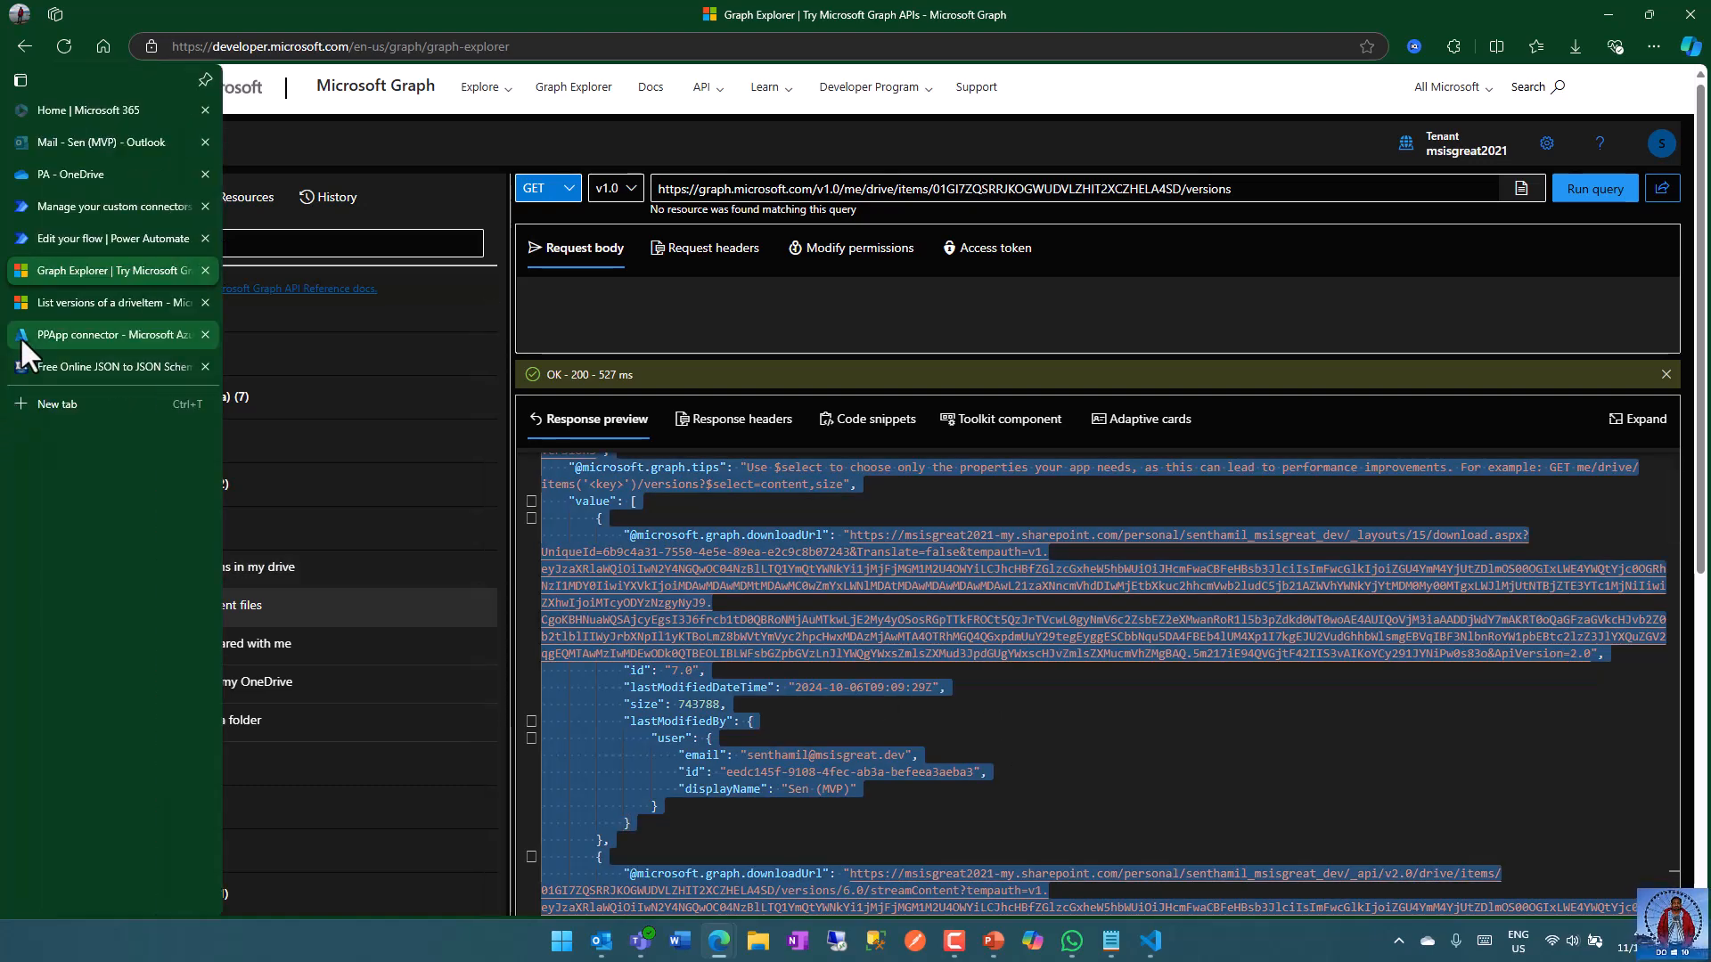
left_click(56, 367)
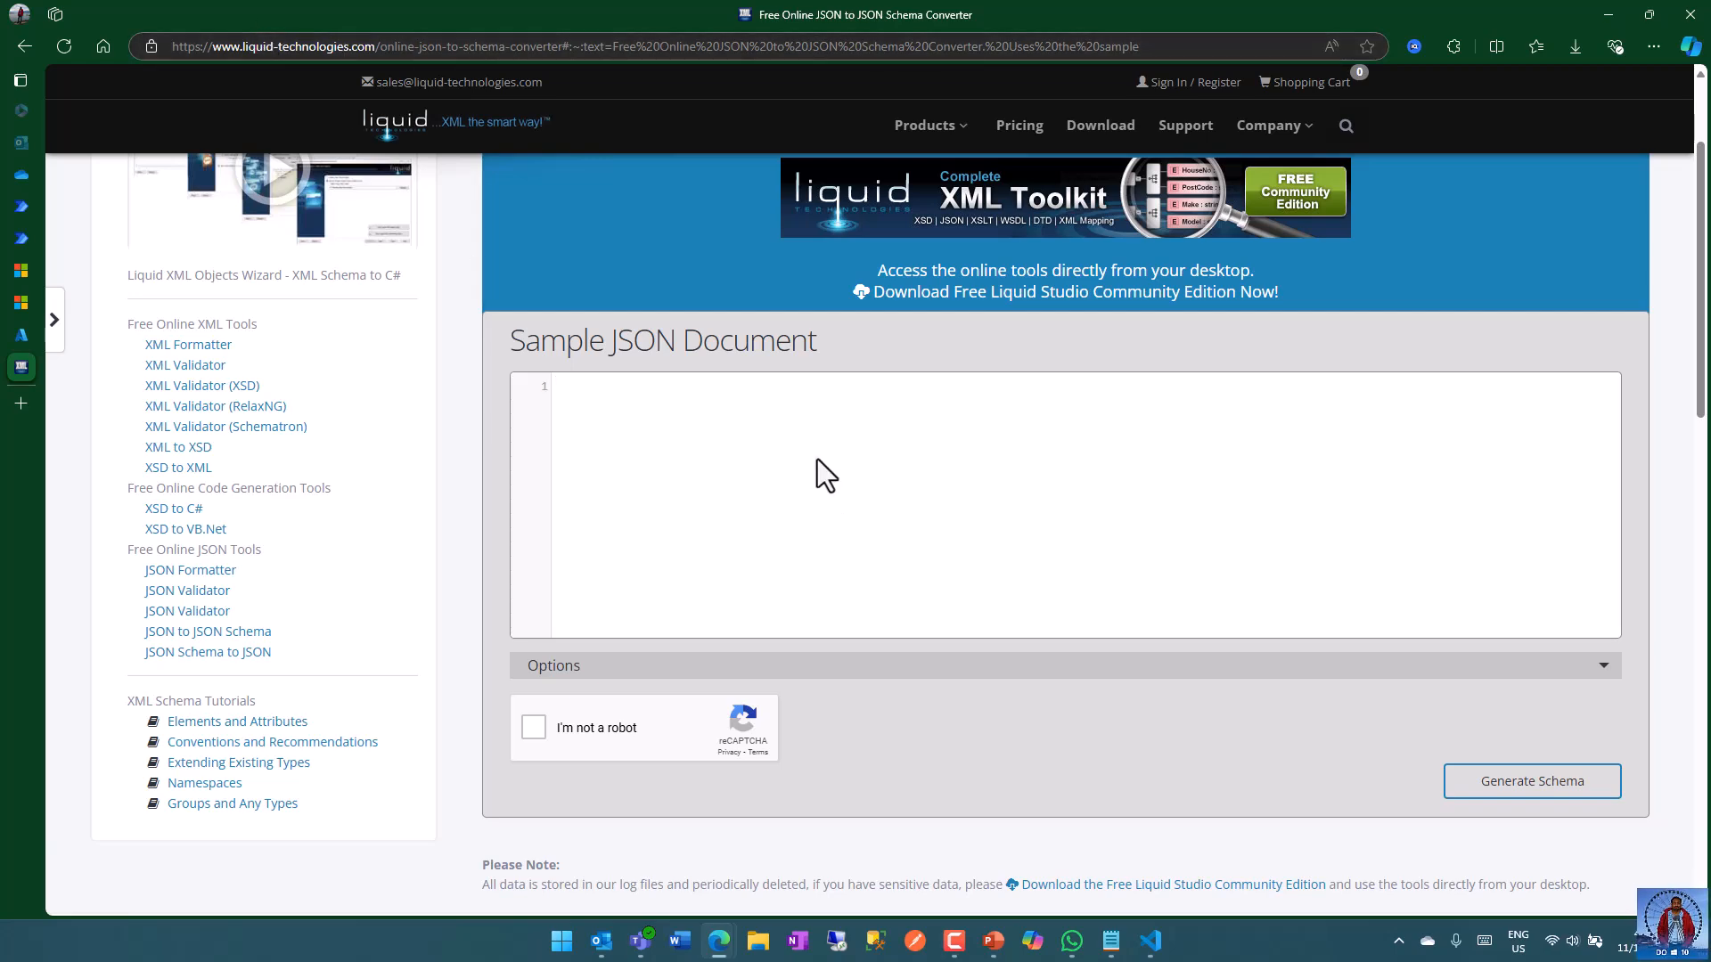
key("ctrl+v")
scroll(940, 493, "down", 1)
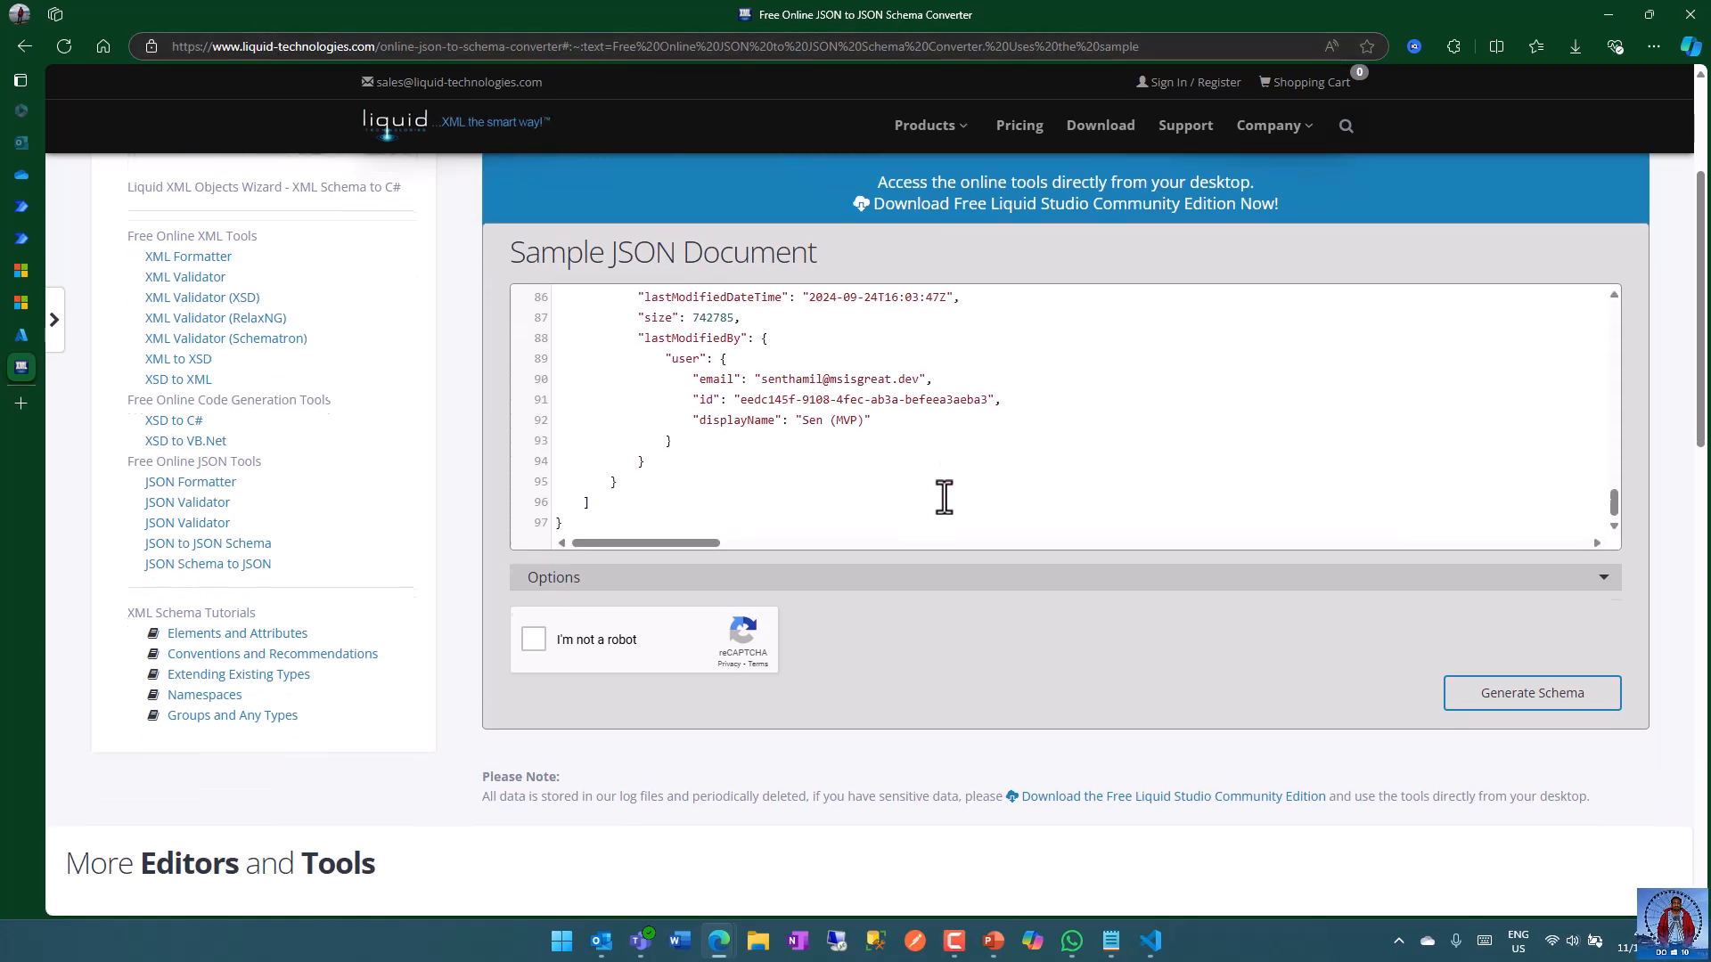
scroll(944, 496, "up", 3)
scroll(980, 570, "down", 3)
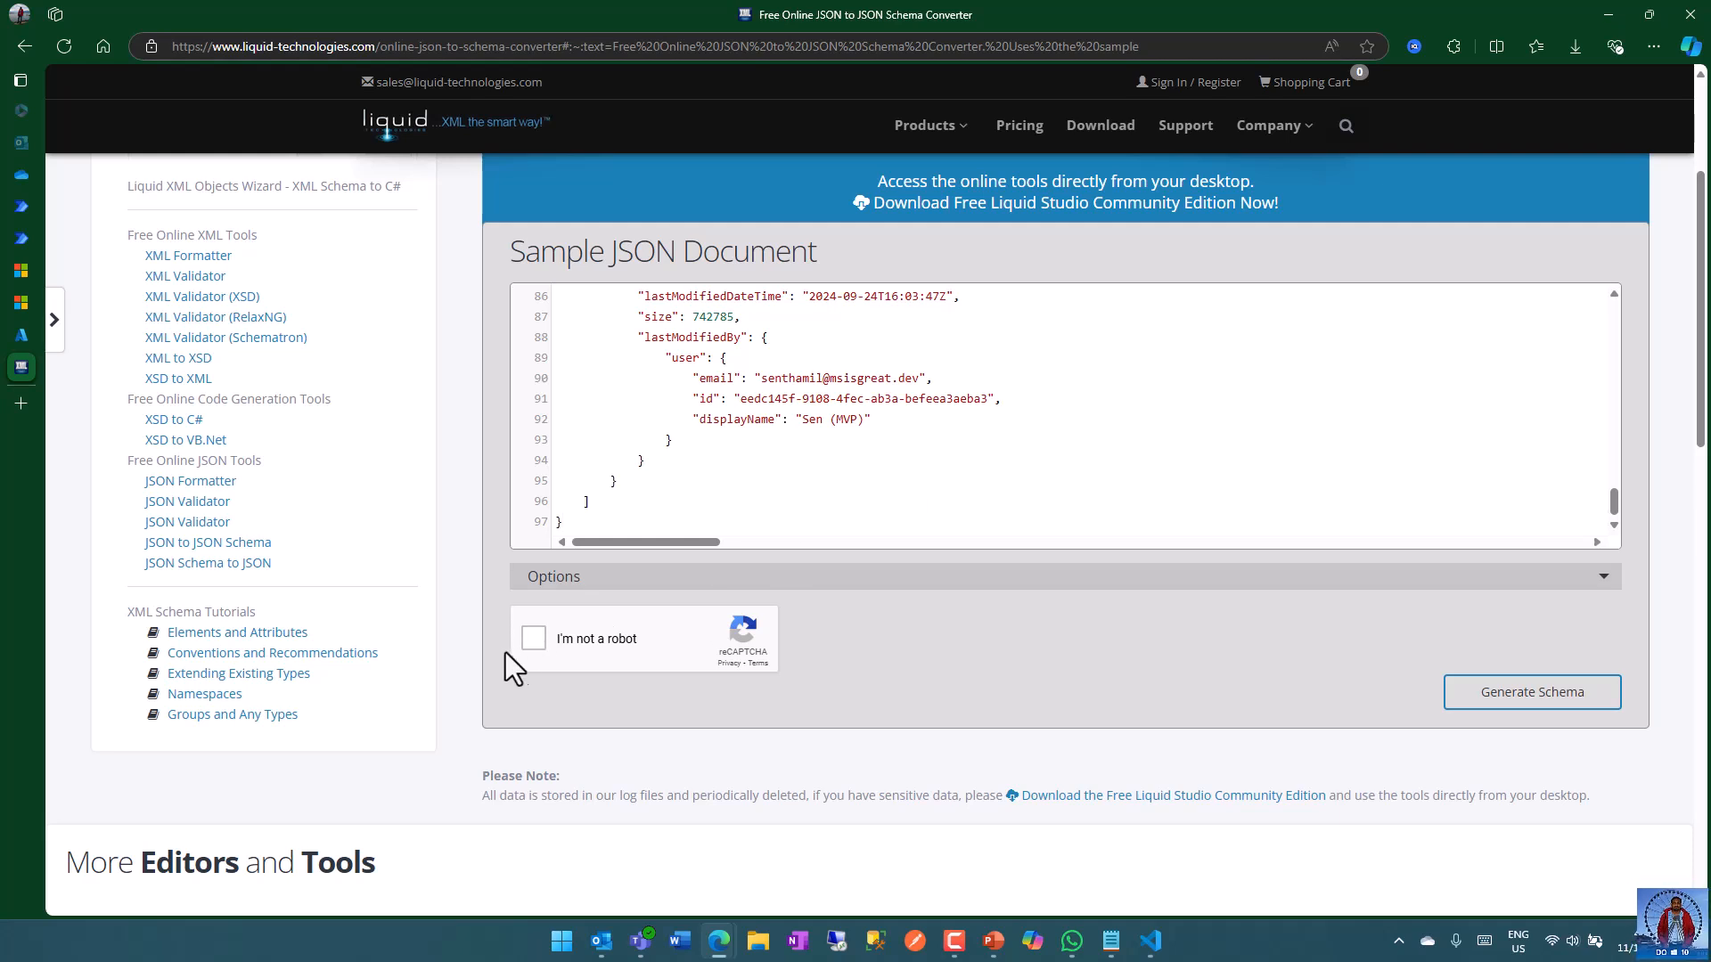
left_click(1529, 692)
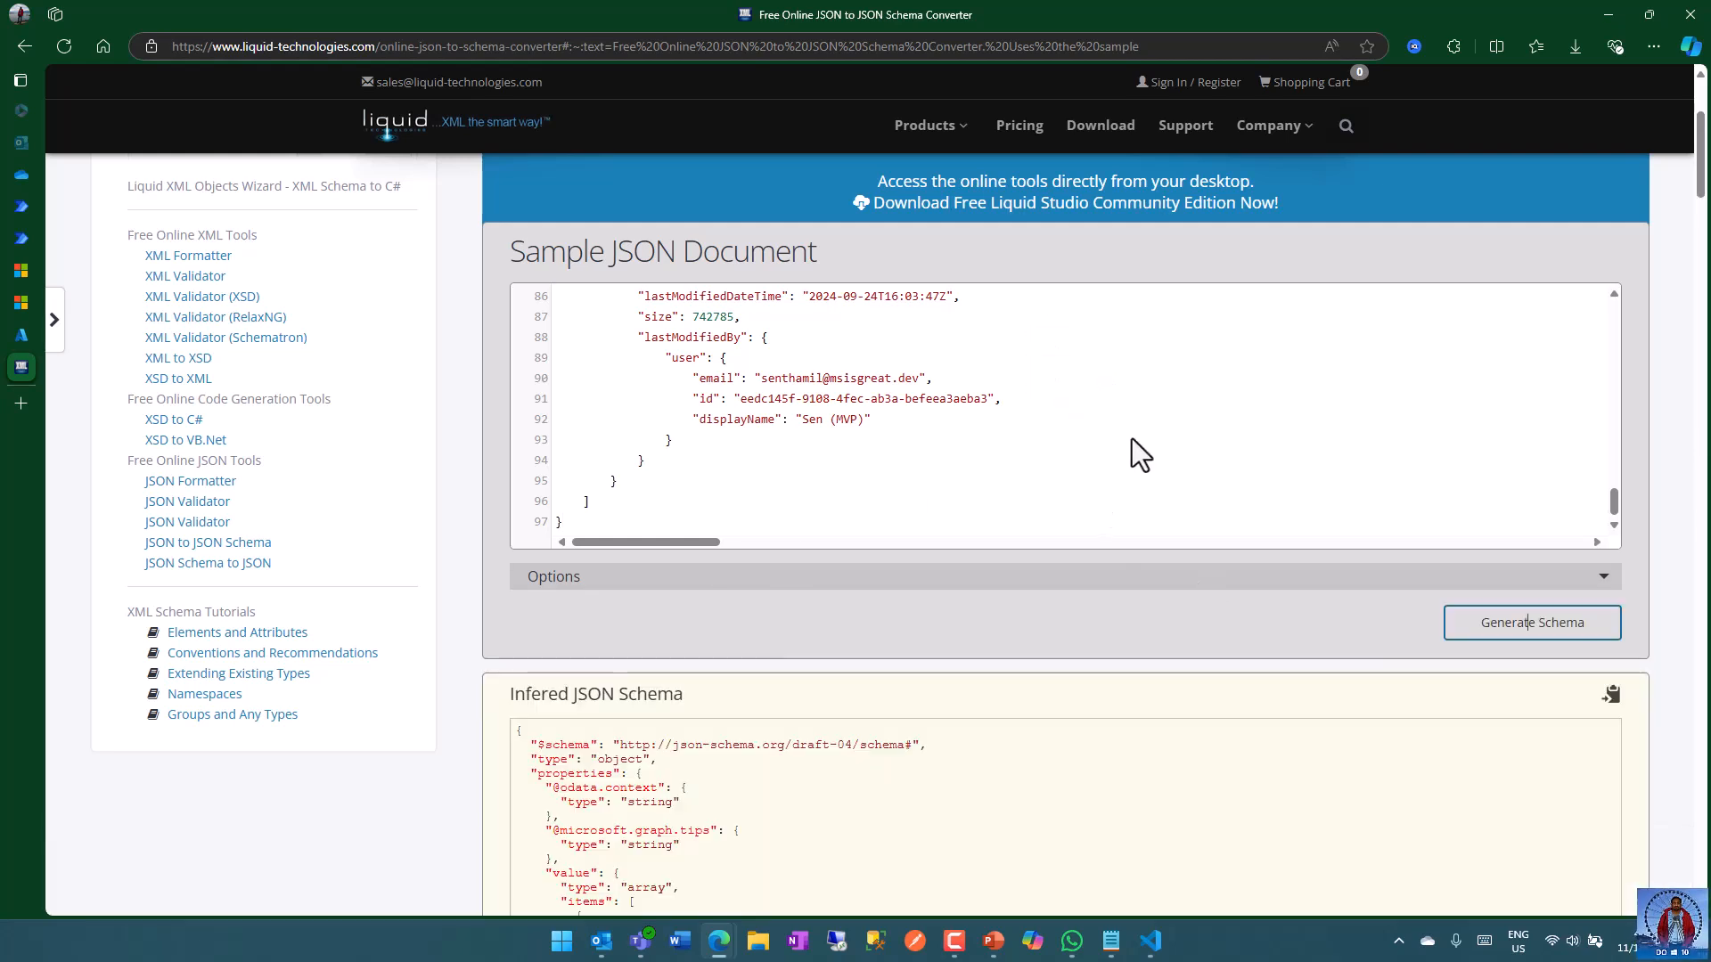
- Review the inferred JSON schema and copy it in full to the clipboard
scroll(1089, 634, "down", 8)
scroll(1088, 634, "down", 15)
scroll(1088, 634, "down", 14)
scroll(1088, 634, "up", 20)
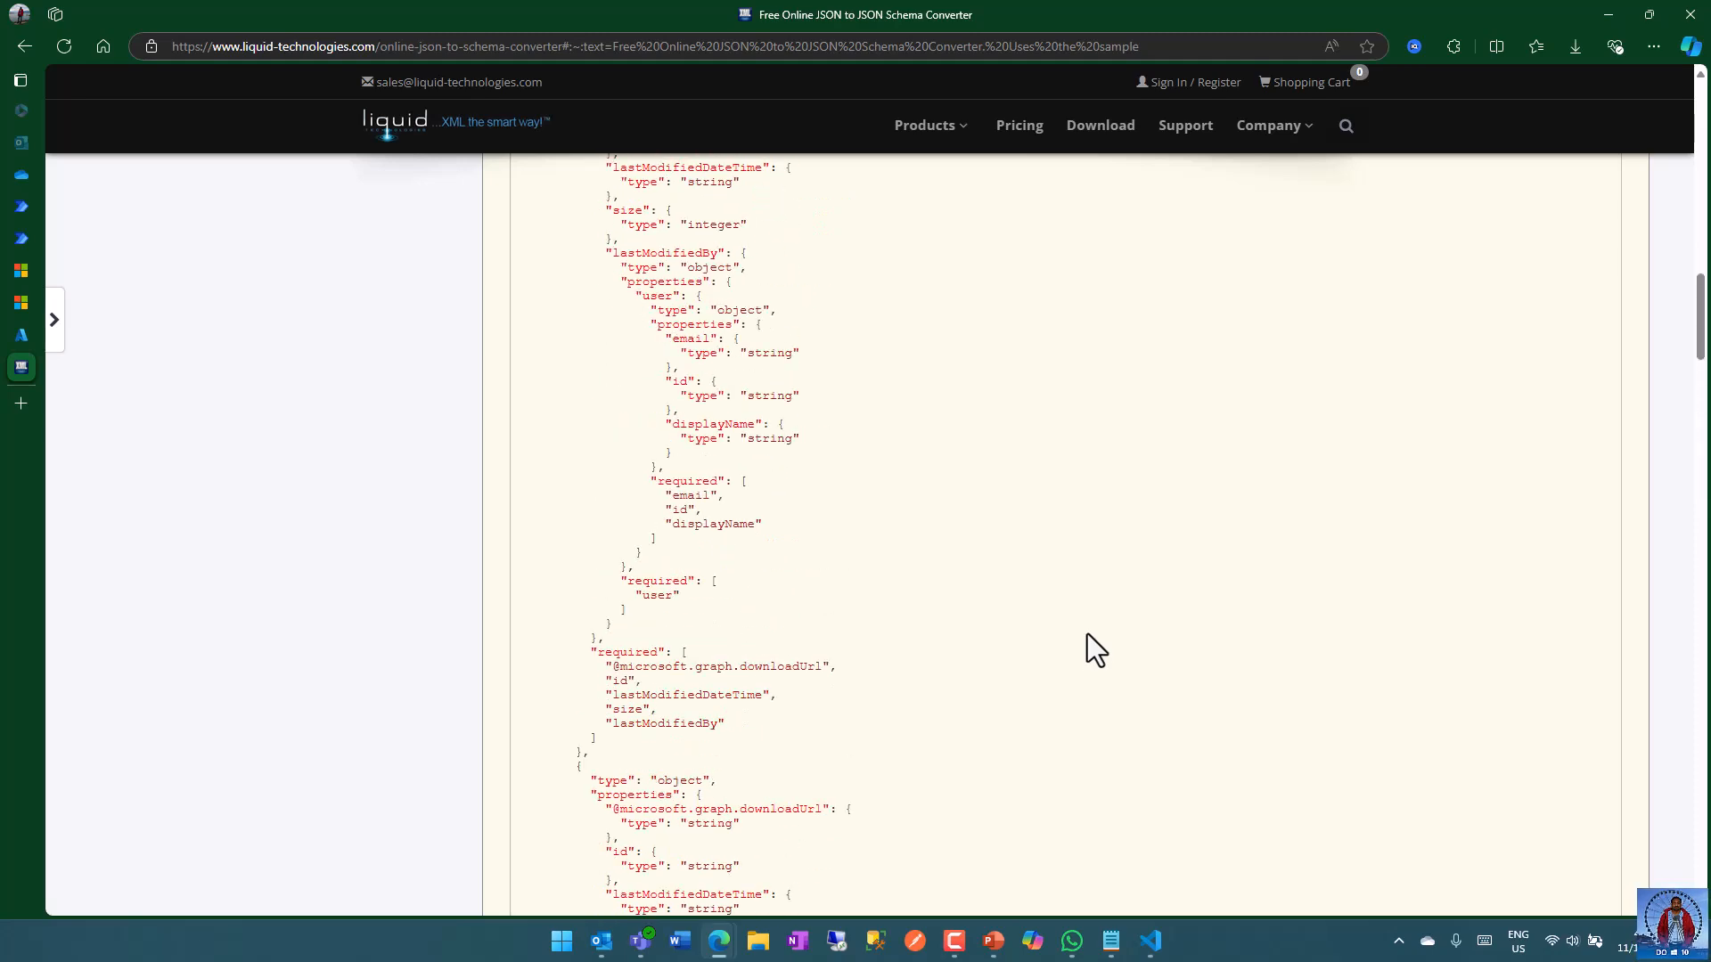
scroll(1092, 606, "up", 15)
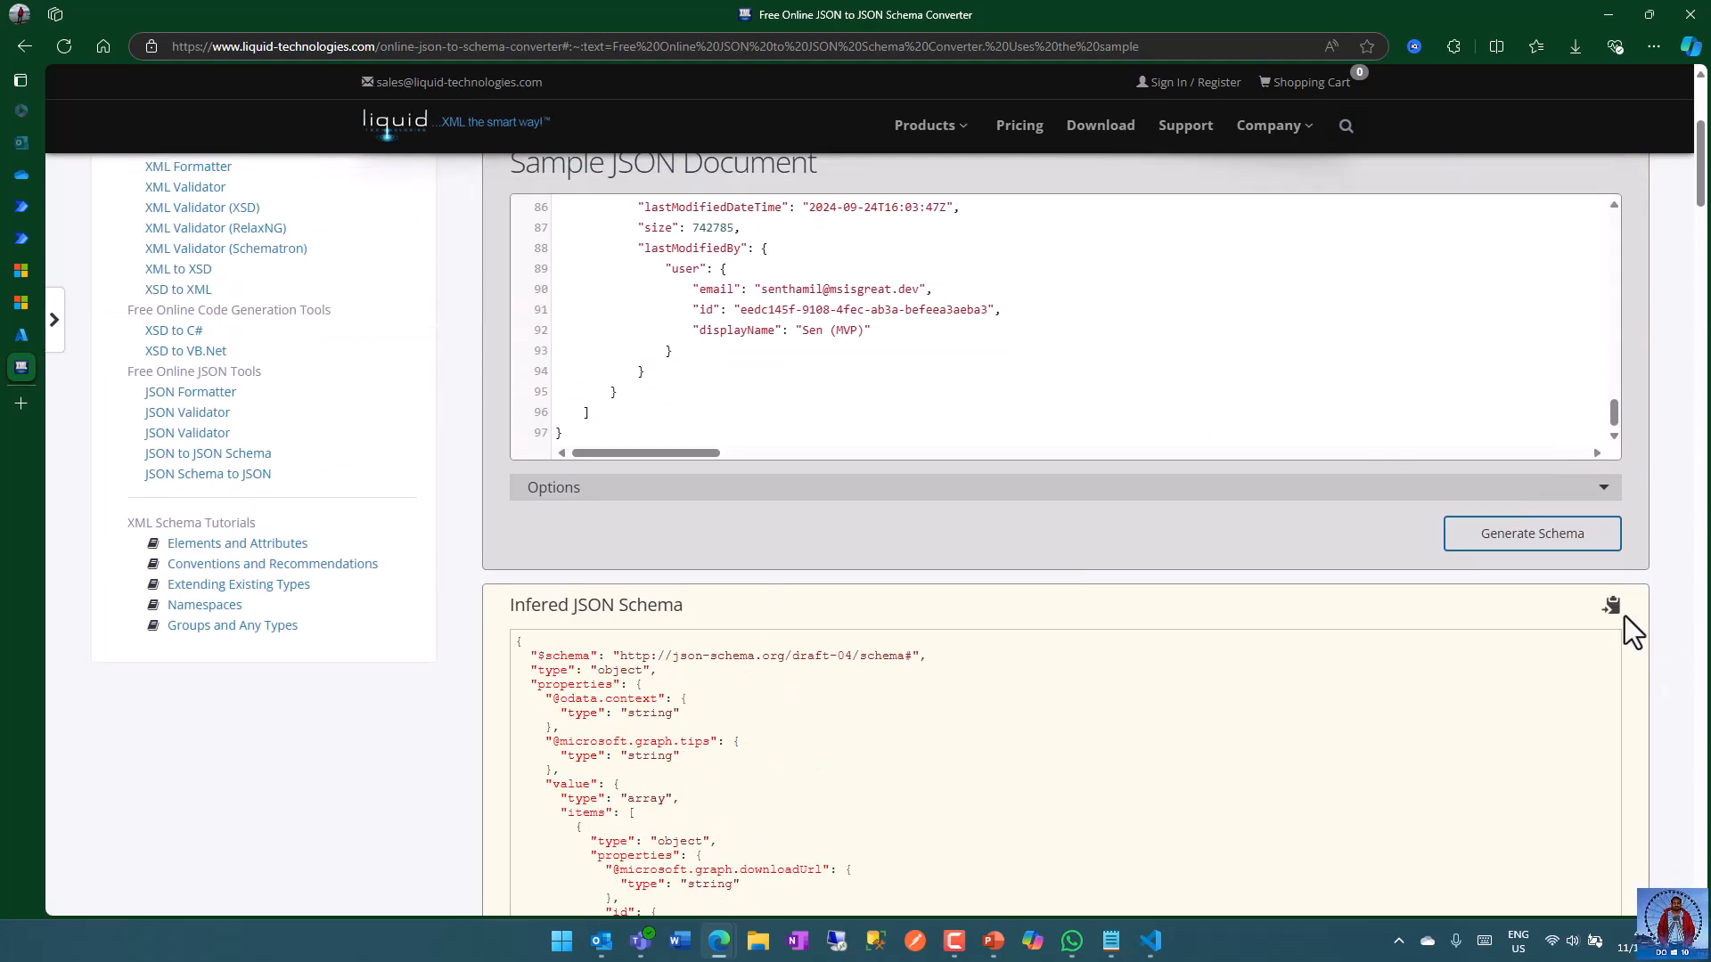
left_click(1611, 607)
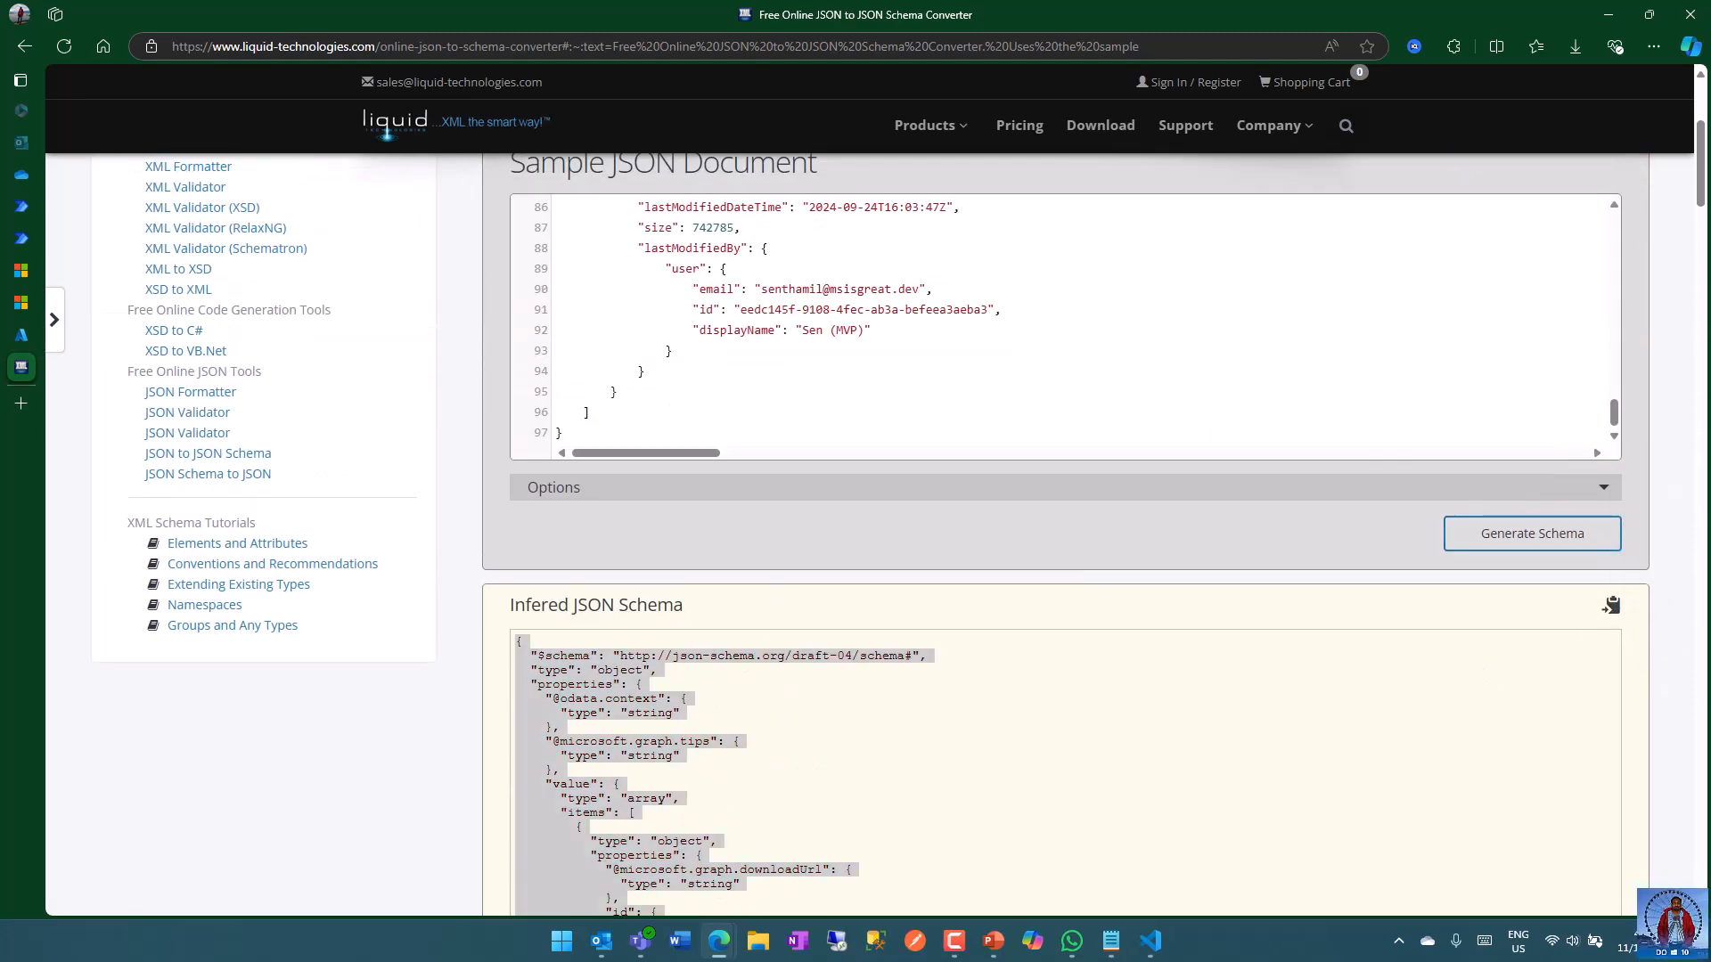
- Switch to Visual Studio Code and paste the copied JSON schema into the empty untitled file
key("alt+Tab")
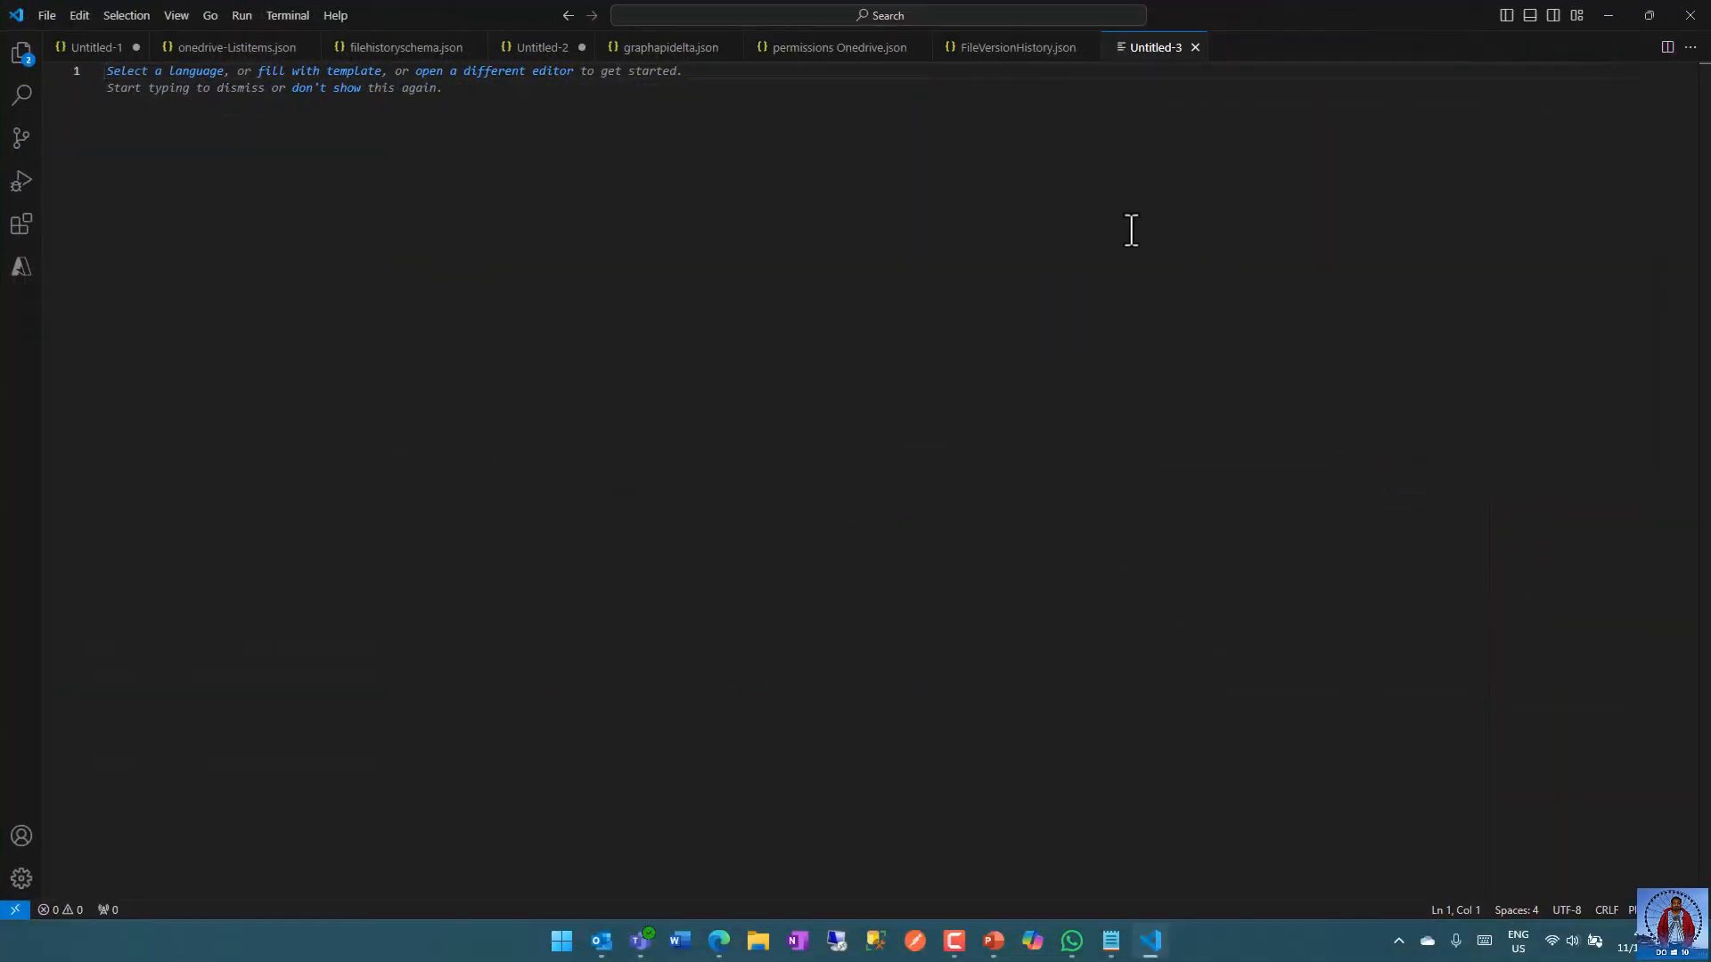
key("ctrl+v")
scroll(814, 371, "up", 5)
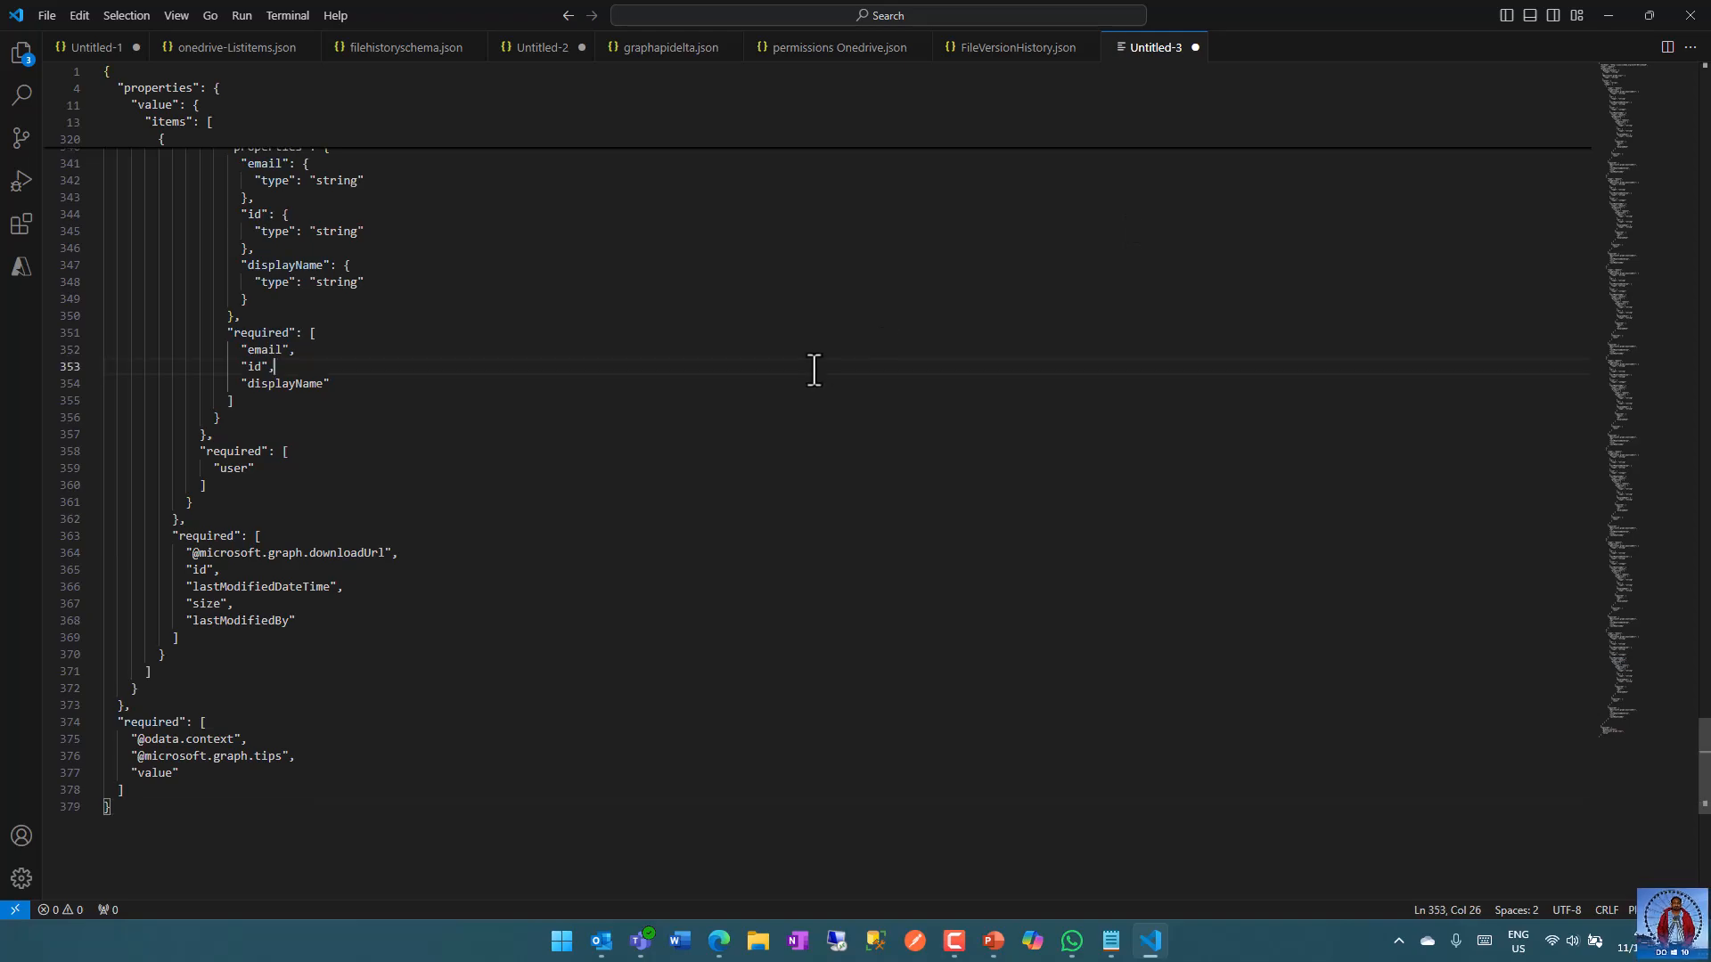
scroll(924, 361, "up", 20)
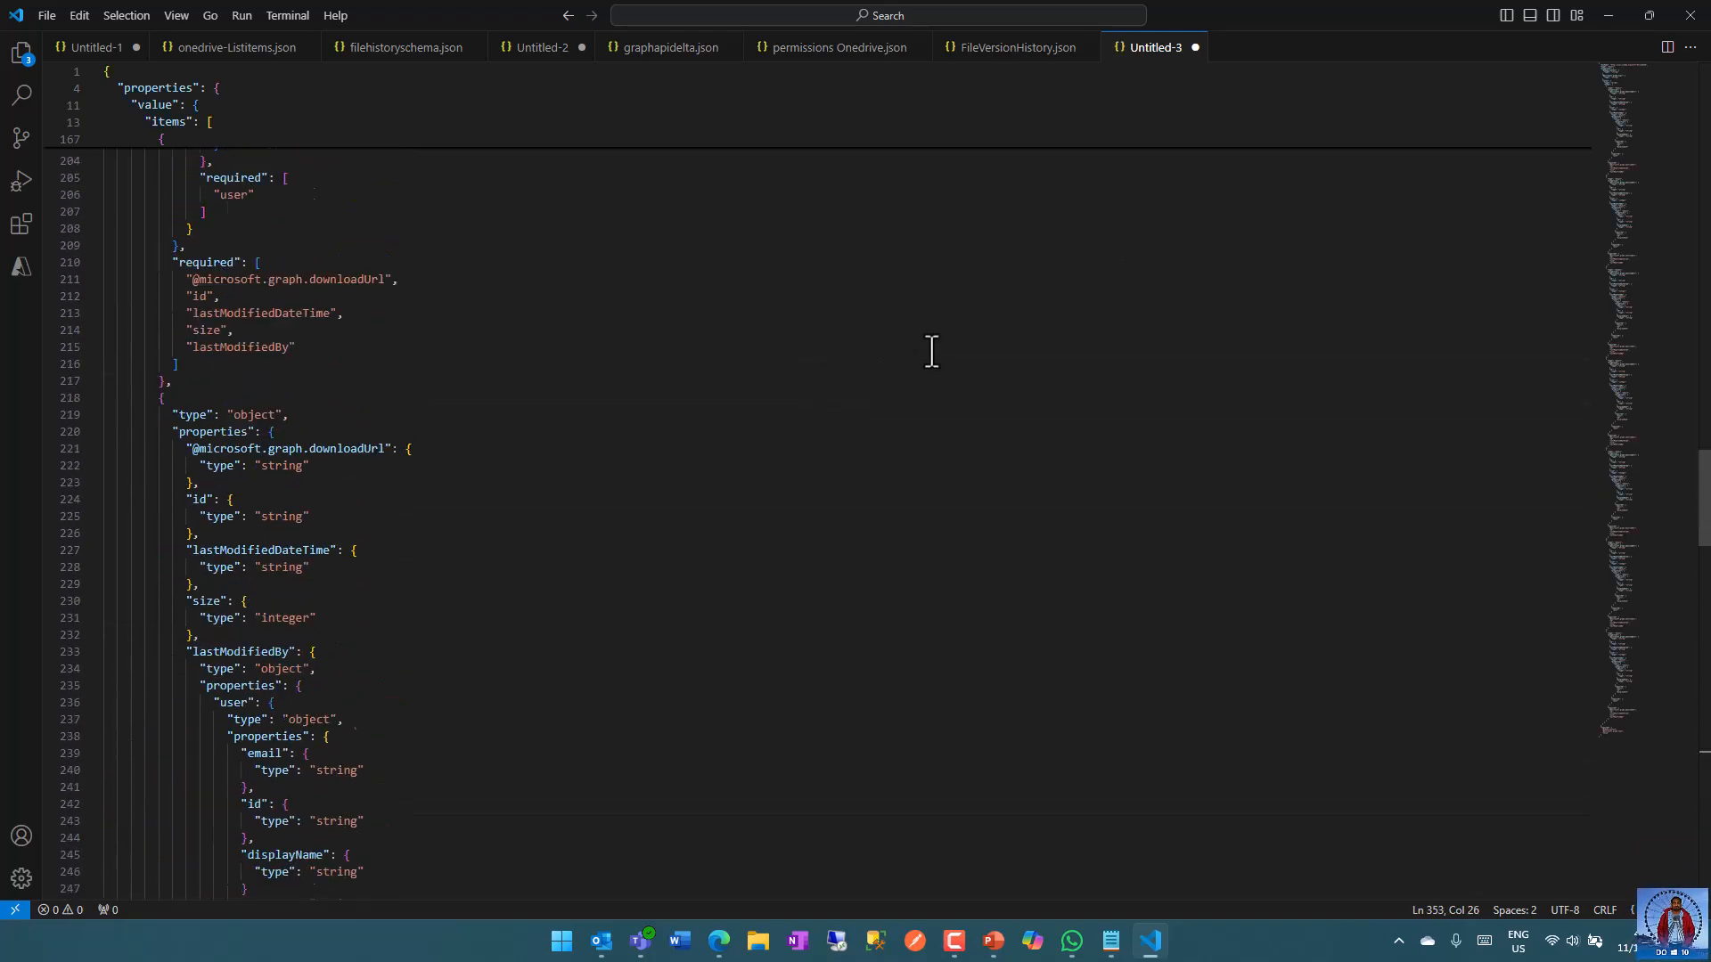
scroll(932, 350, "up", 20)
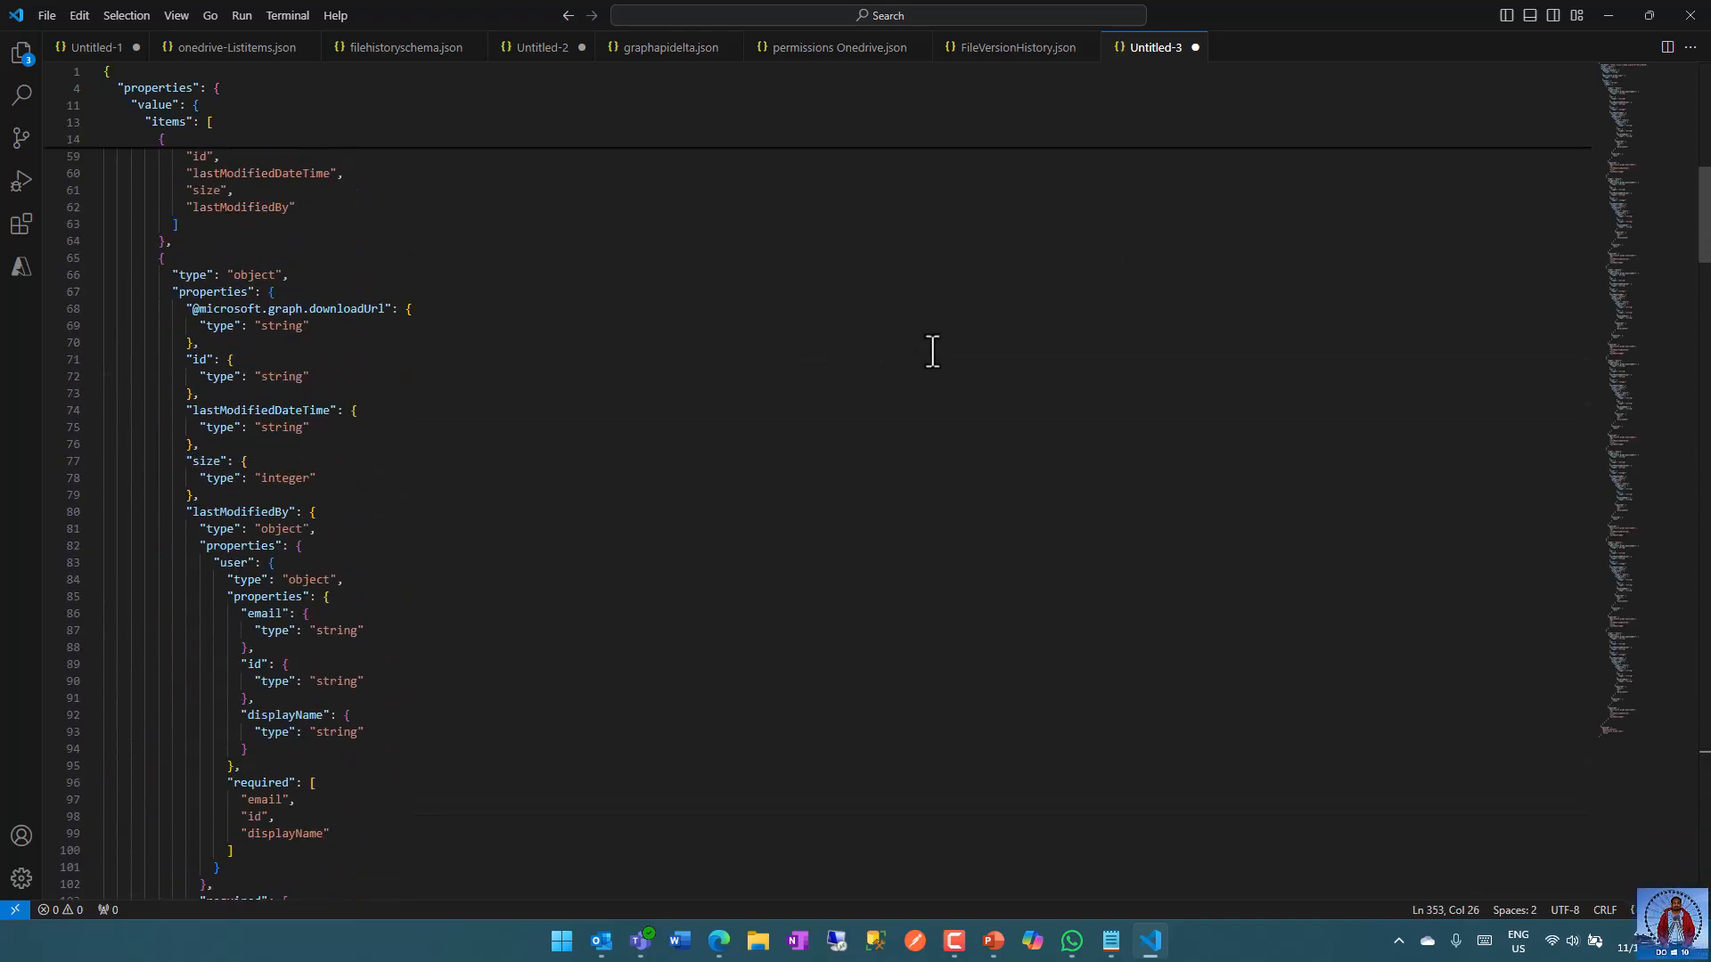
left_click(865, 317)
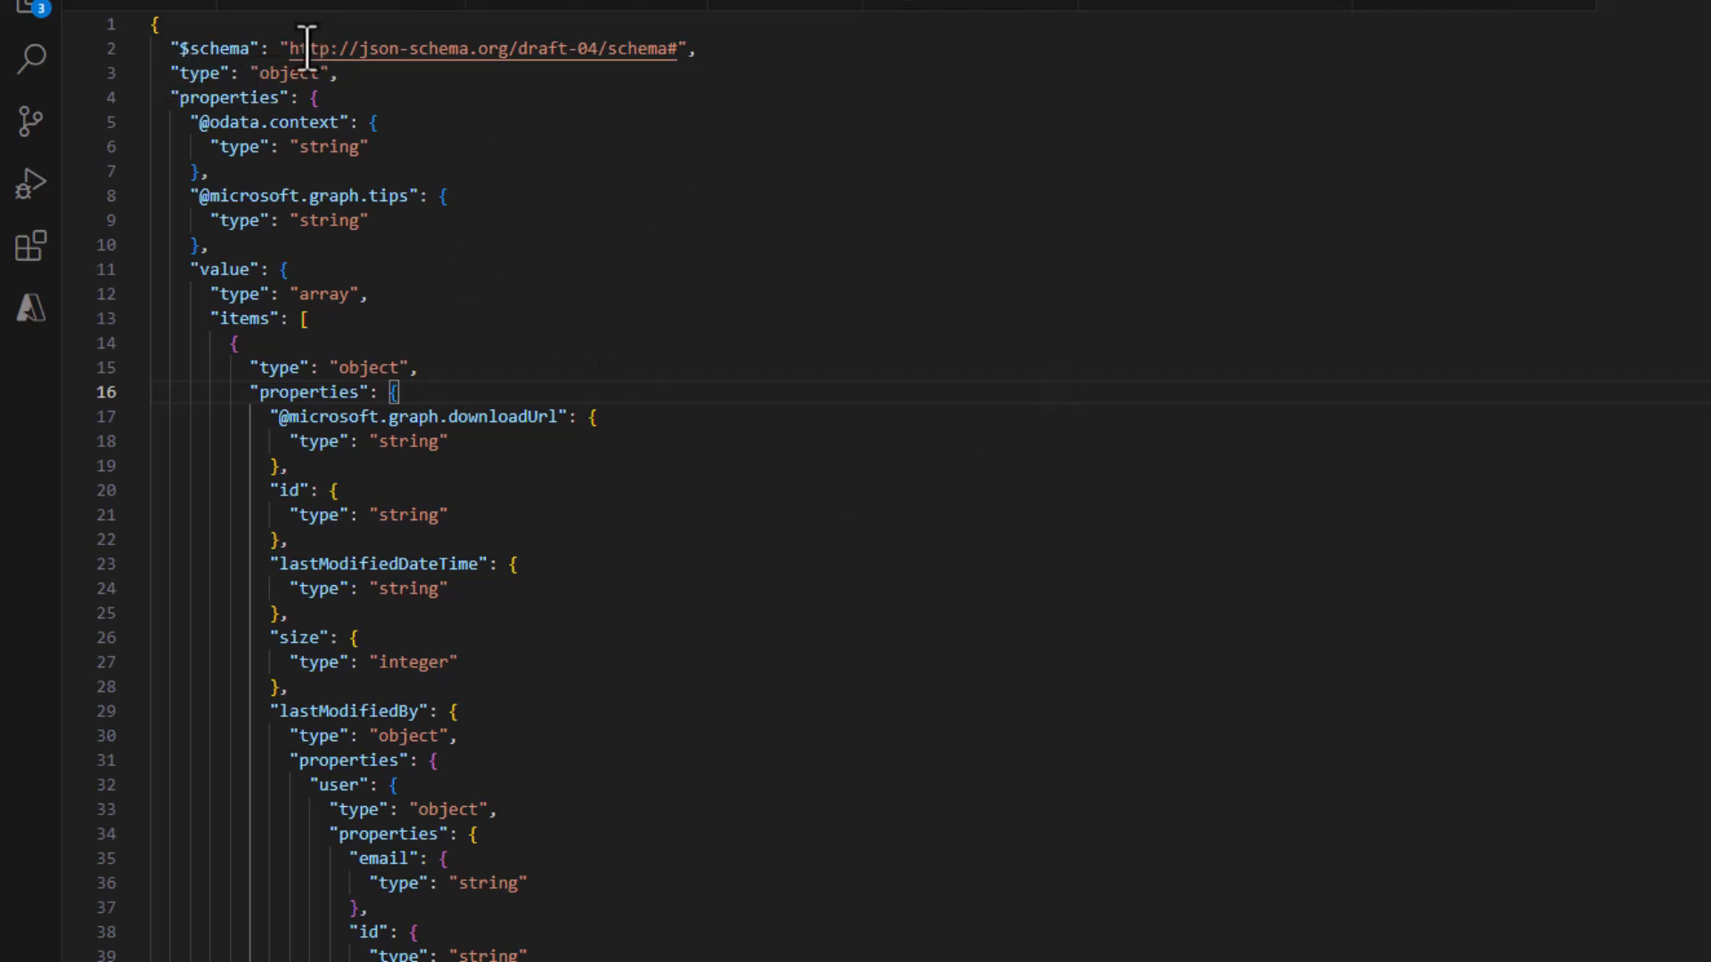
- Remove the "$schema" declaration line from the start of the pasted schema
left_click_drag(170, 48, 733, 64)
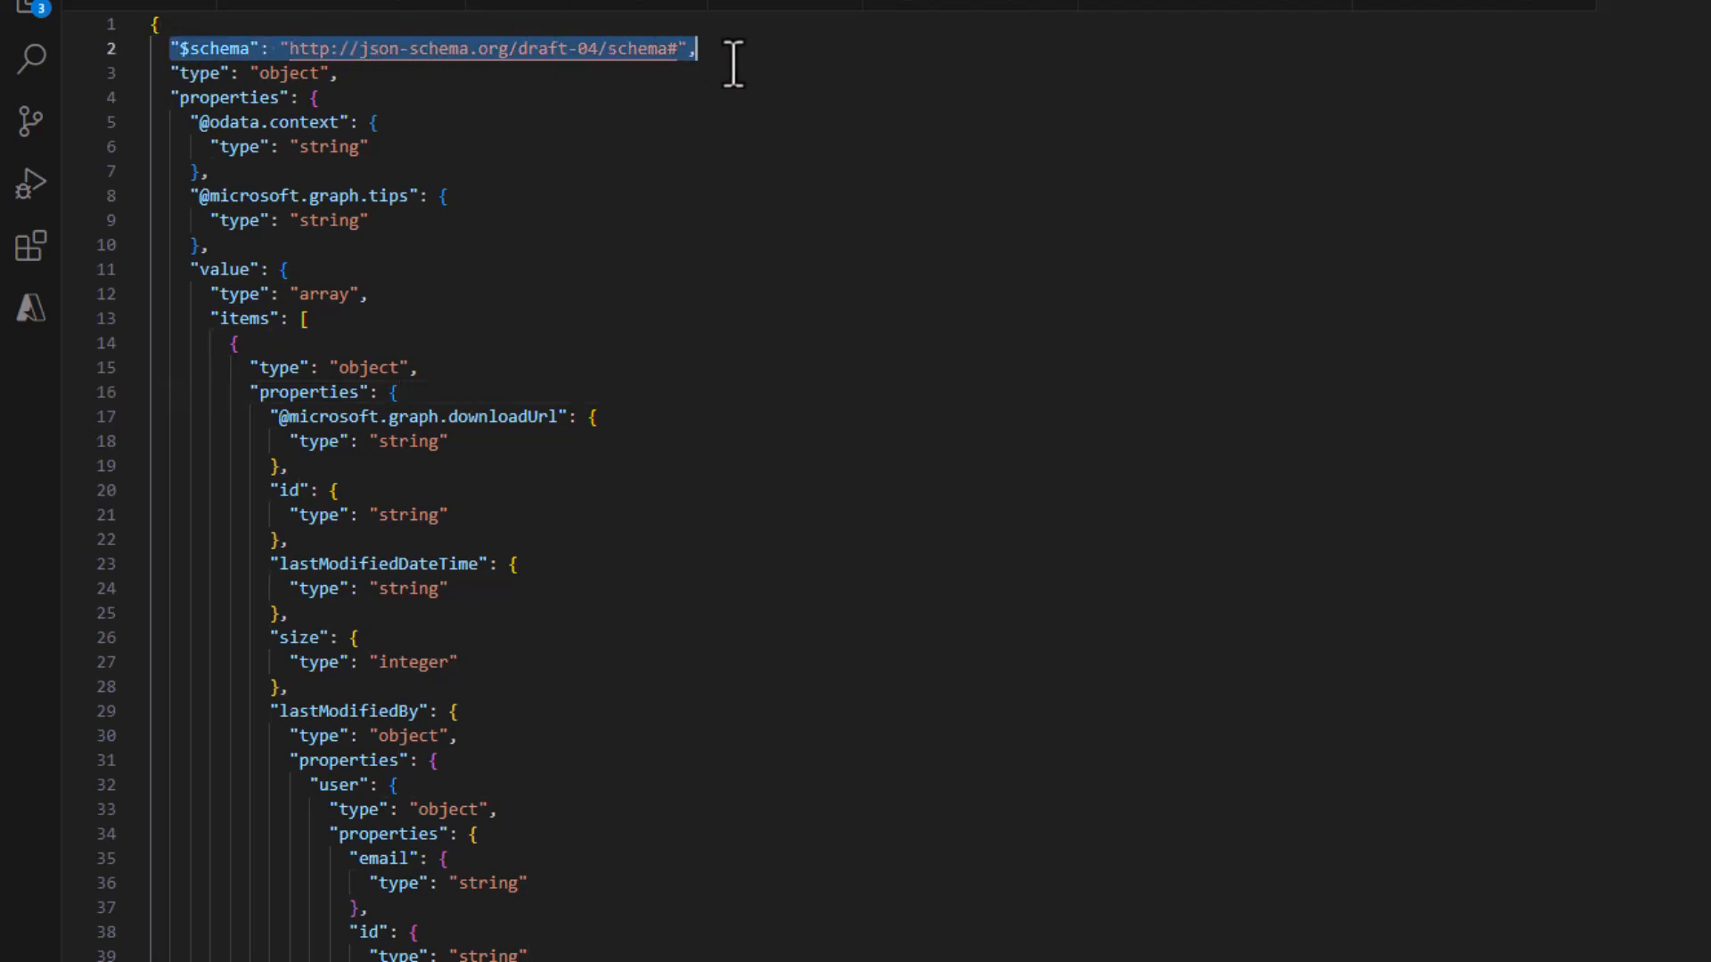
key("BackSpace")
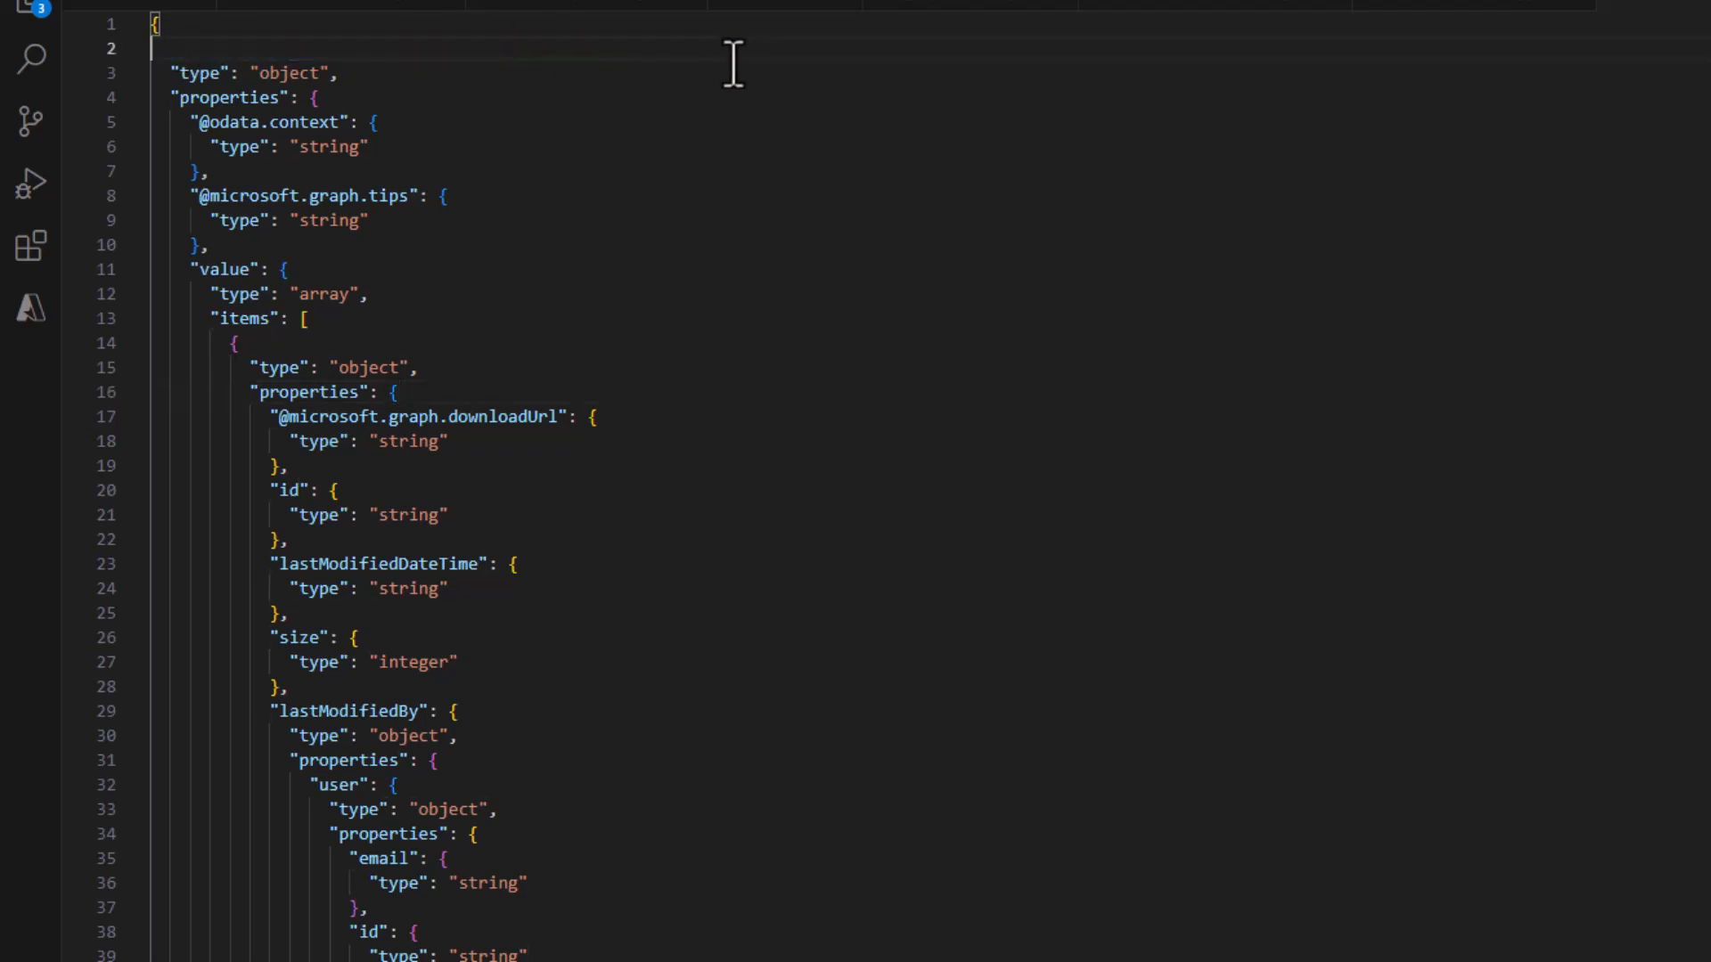
key("BackSpace")
left_click(702, 148)
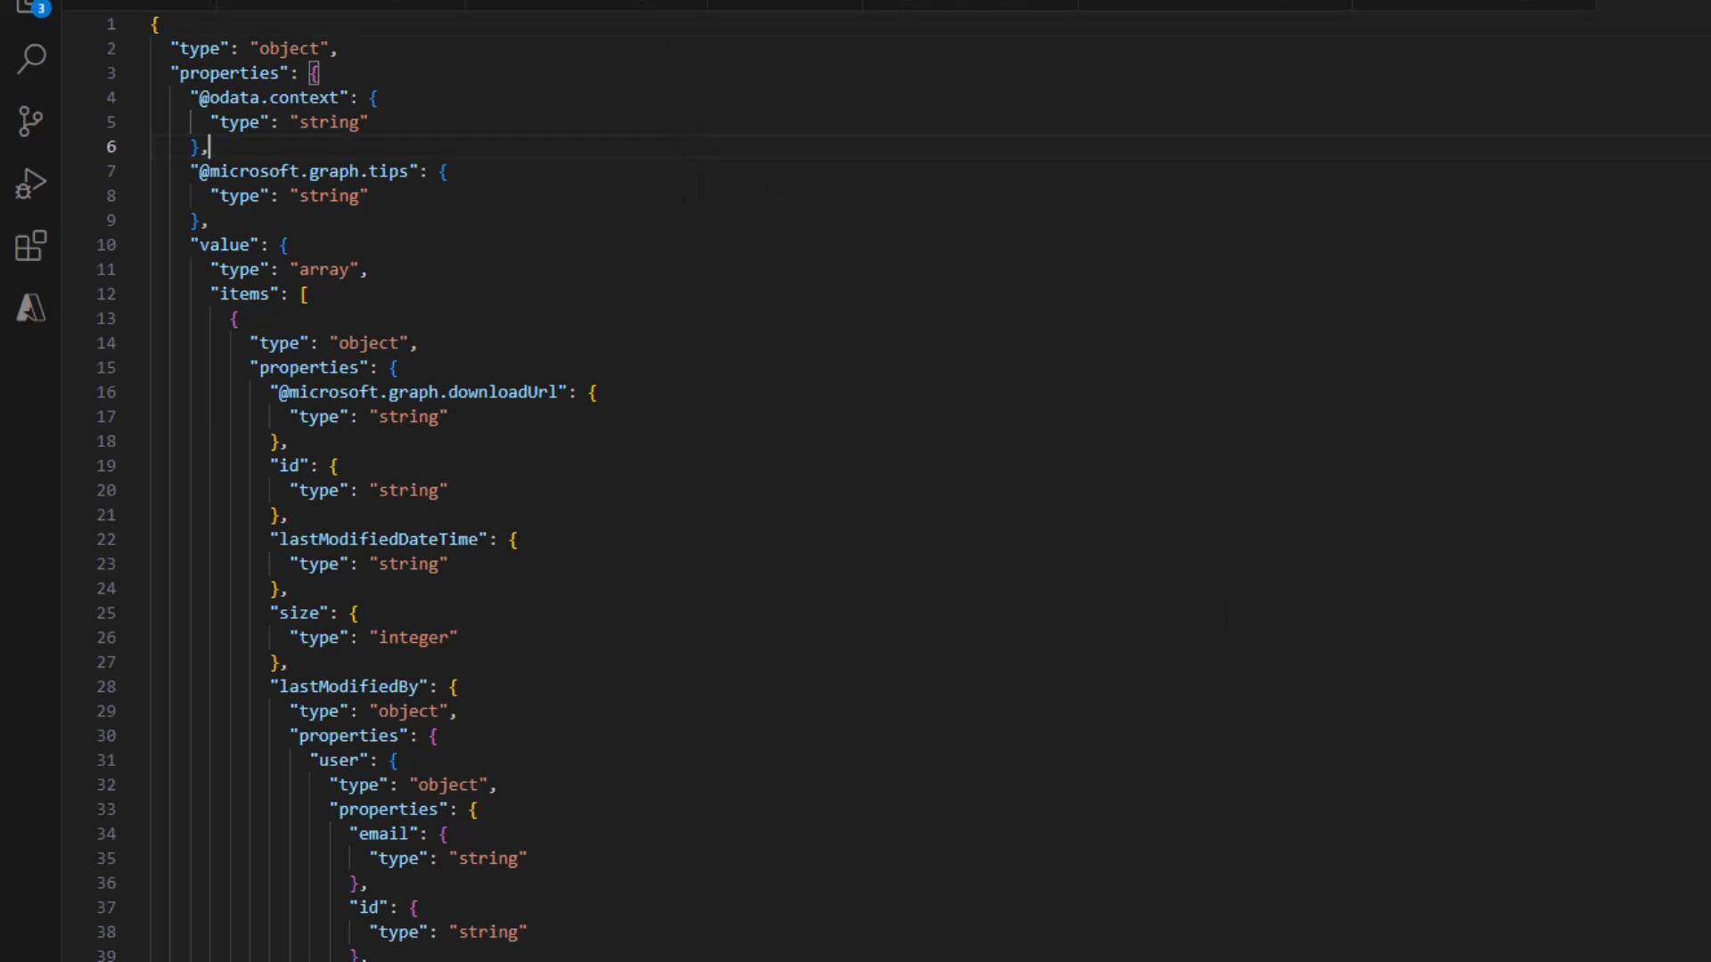
- Enlarge the editor's display by one zoom level
left_click(250, 0)
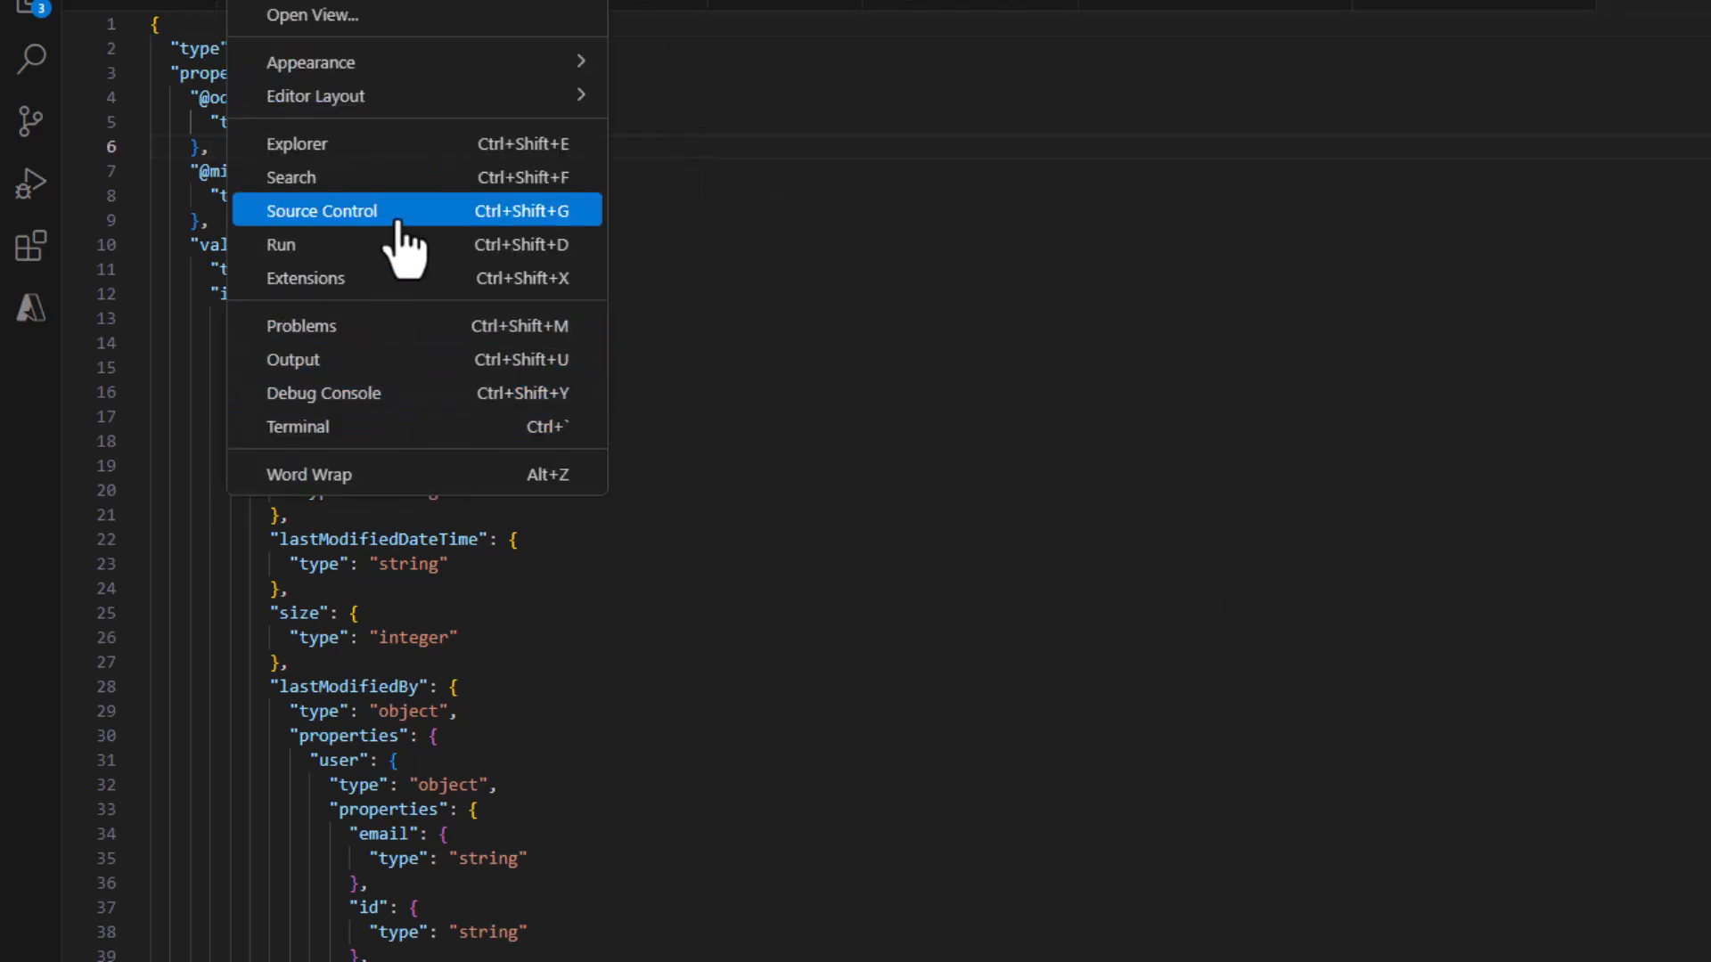
mouse_move(416, 100)
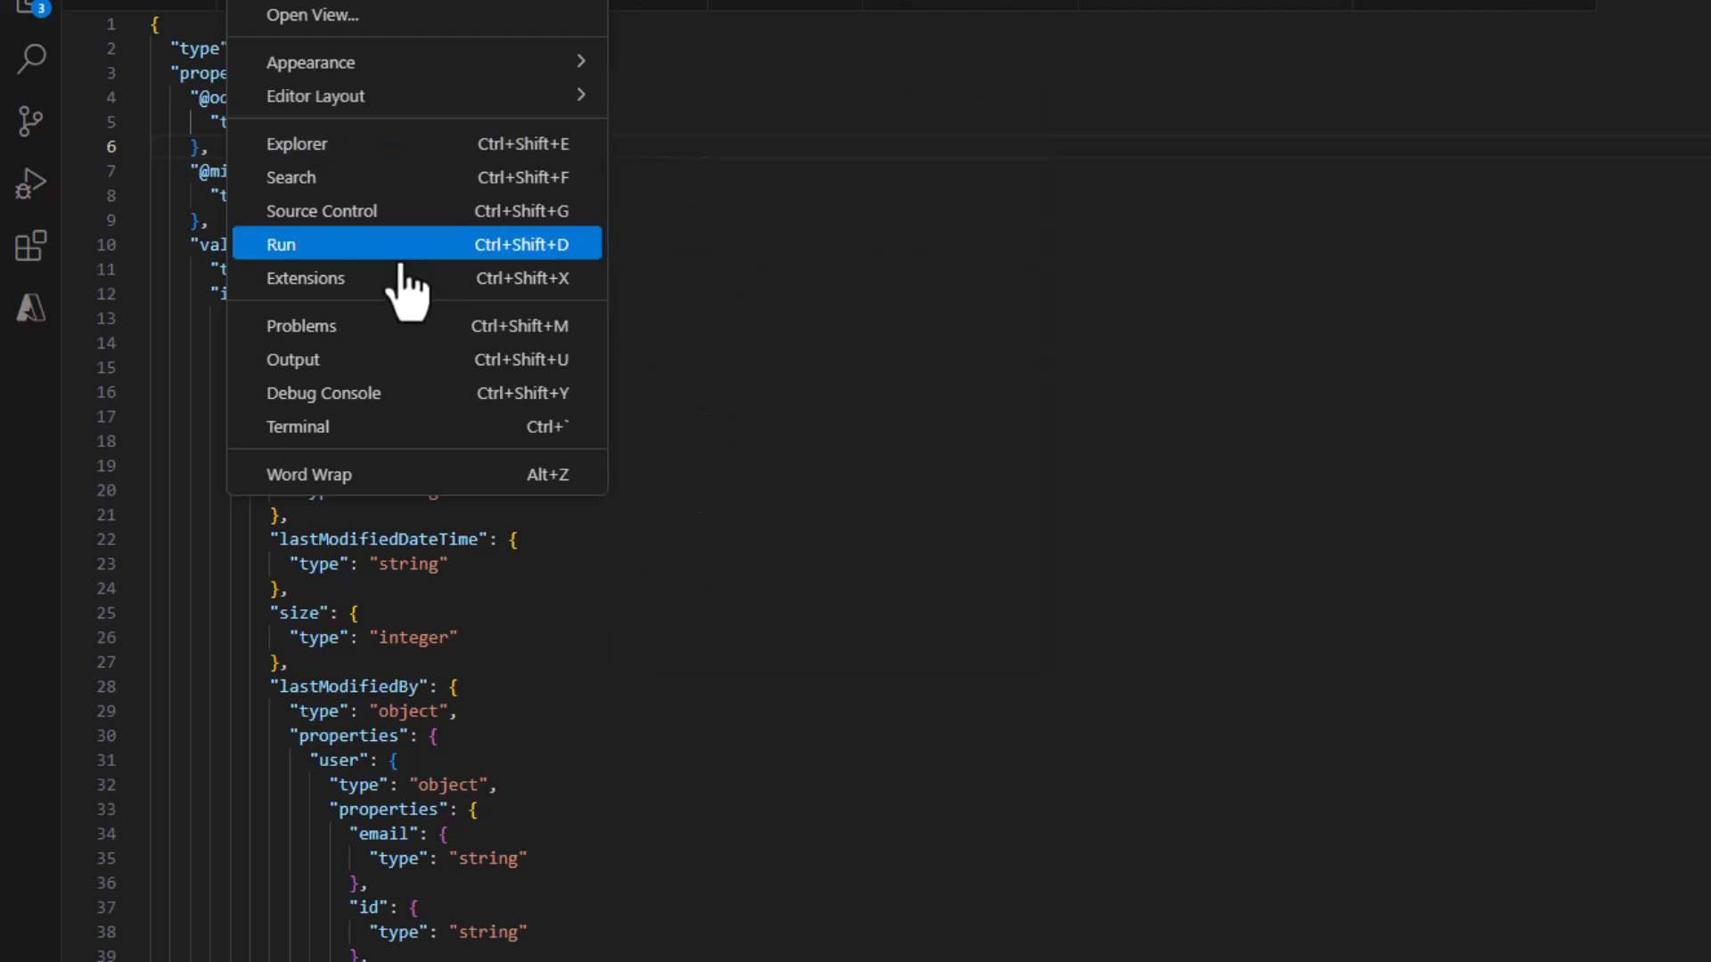
mouse_move(112, 1)
mouse_move(251, 1)
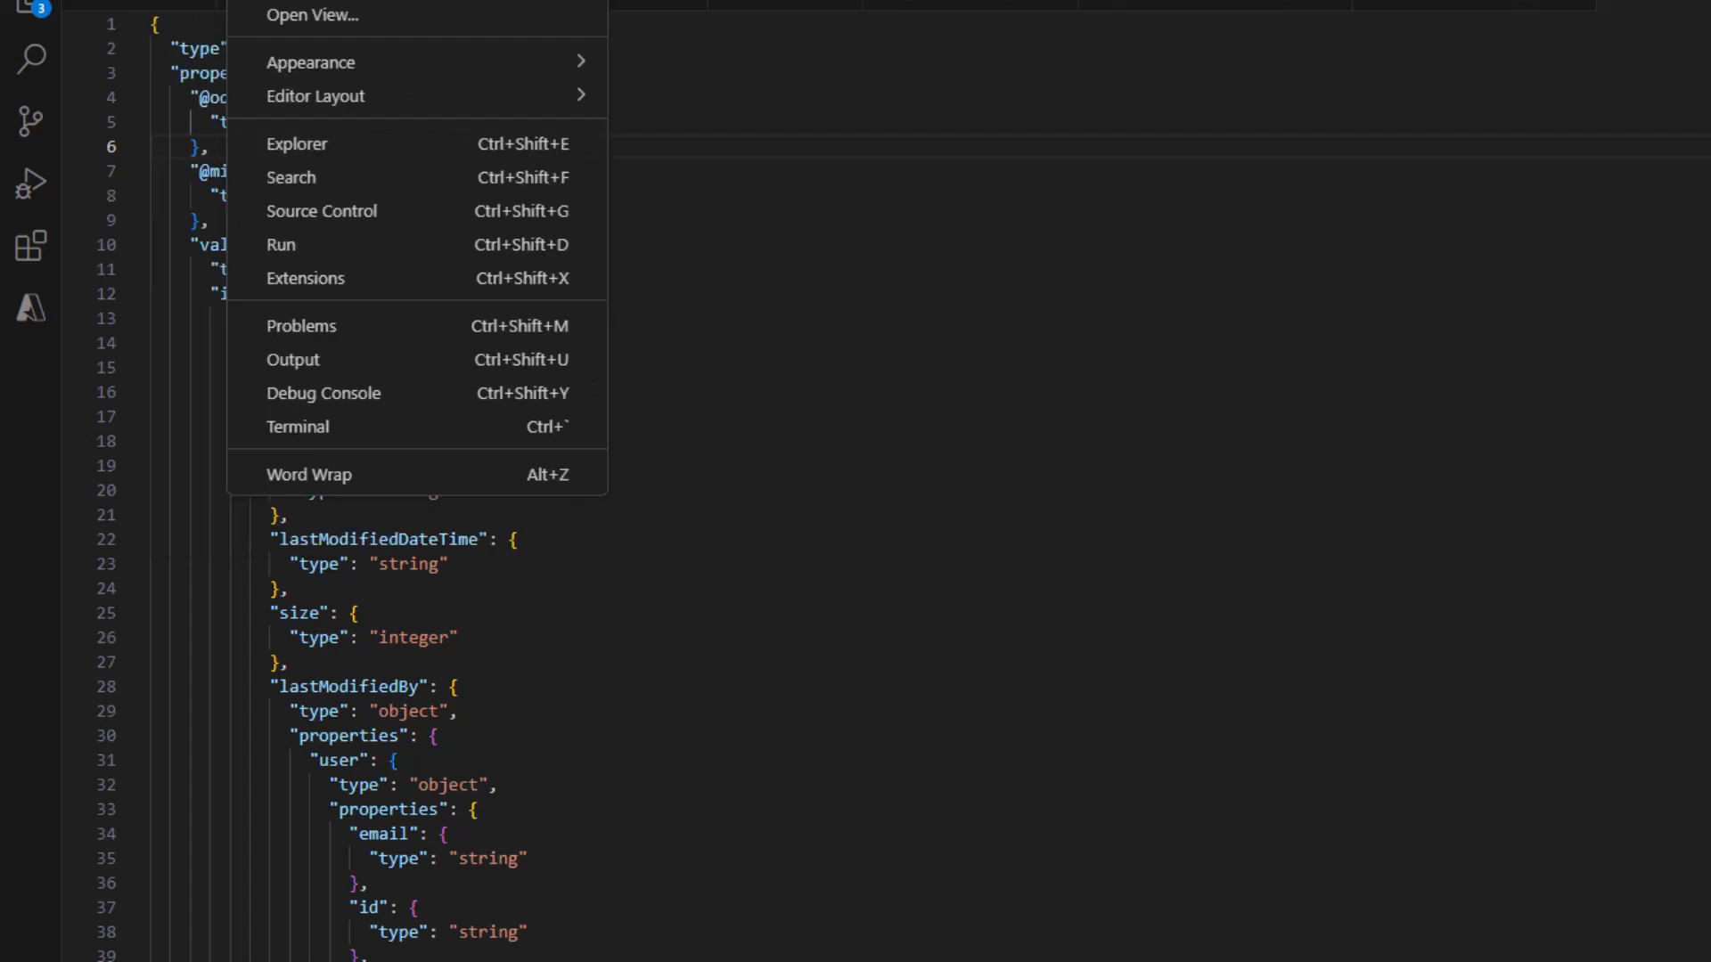
mouse_move(408, 64)
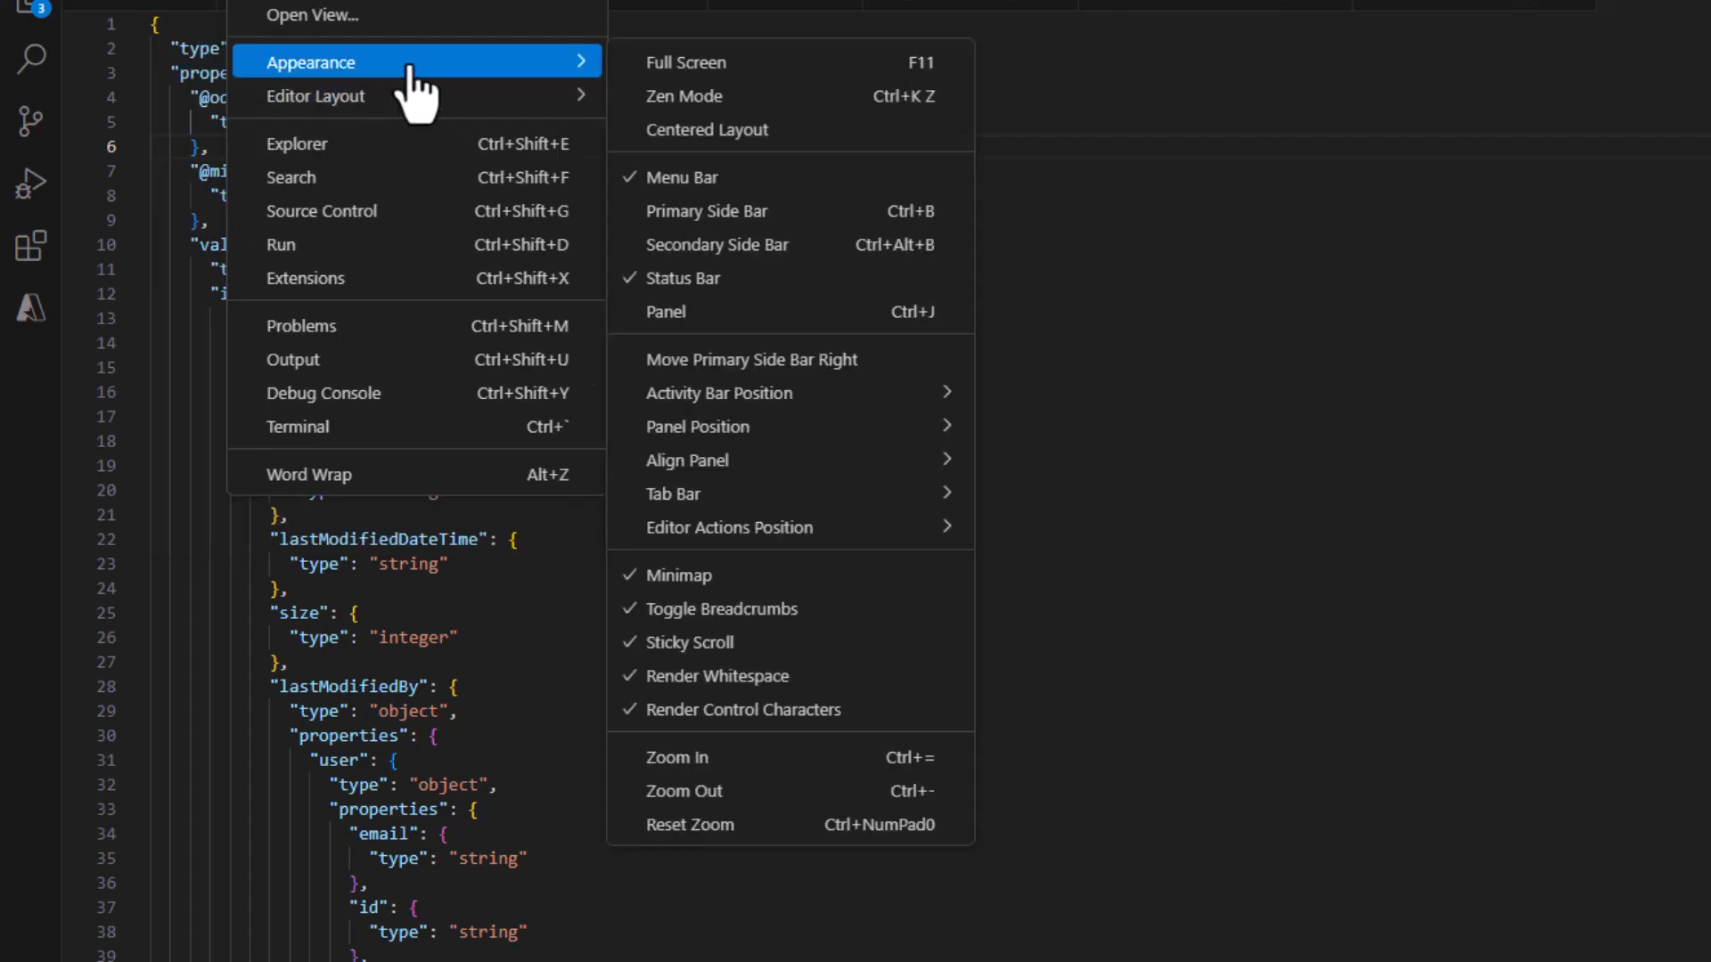
left_click(762, 759)
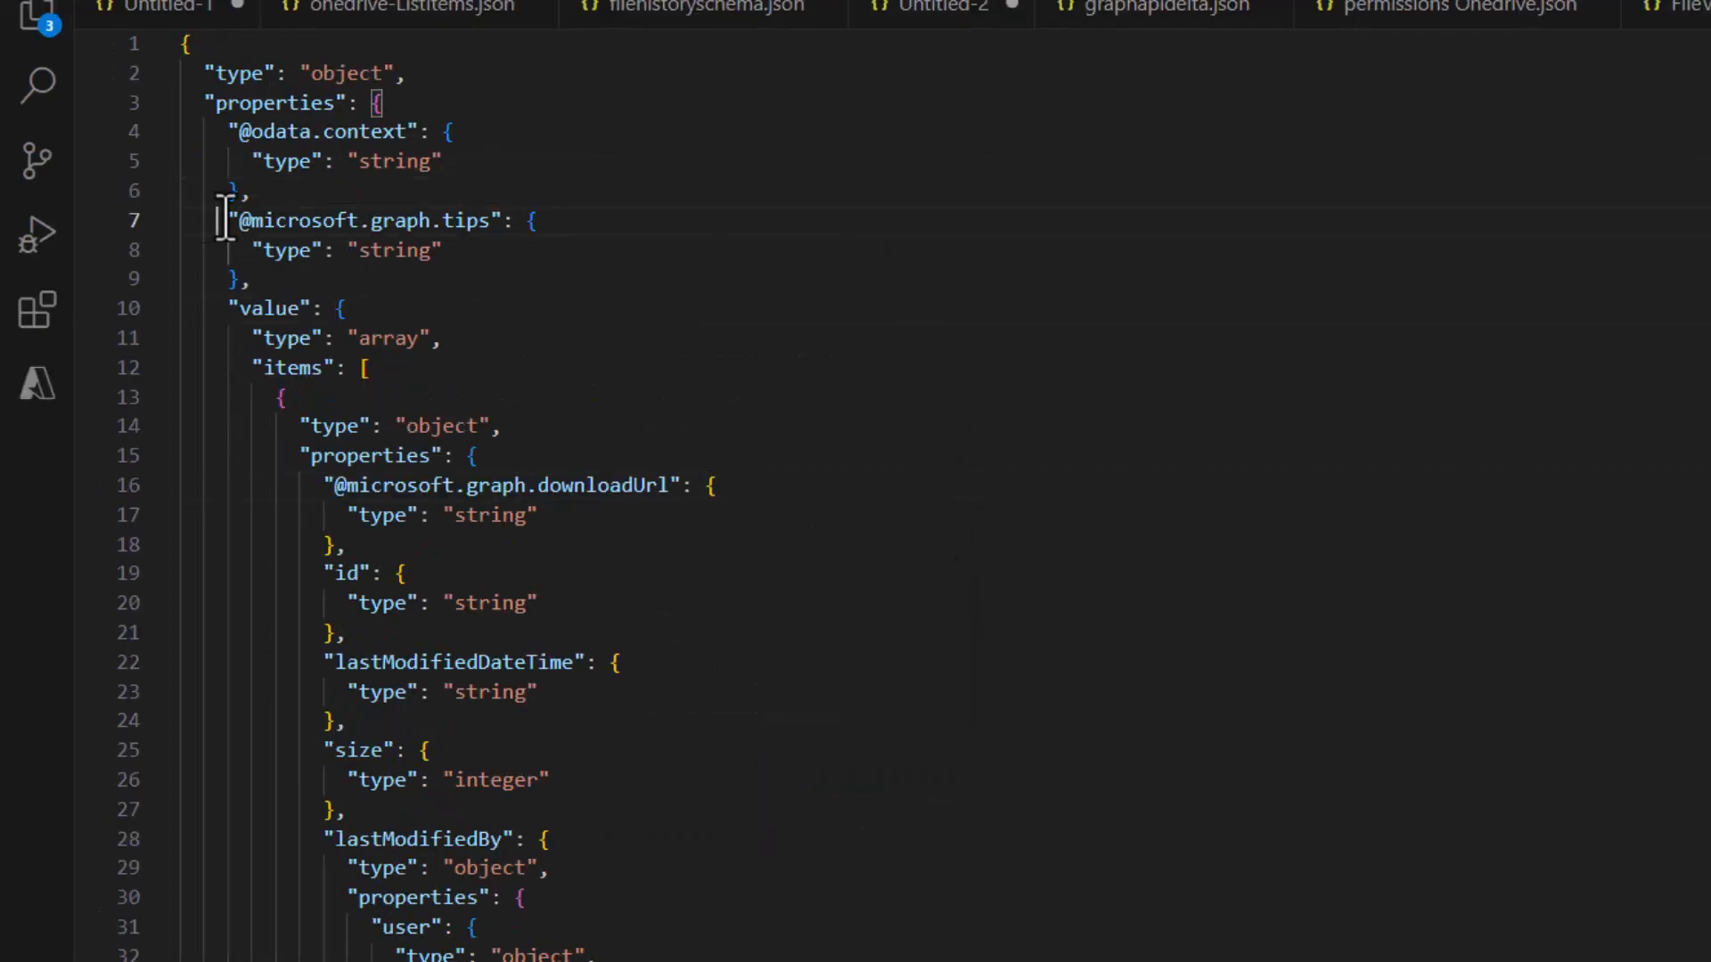
left_click_drag(216, 220, 320, 283)
key("BackSpace")
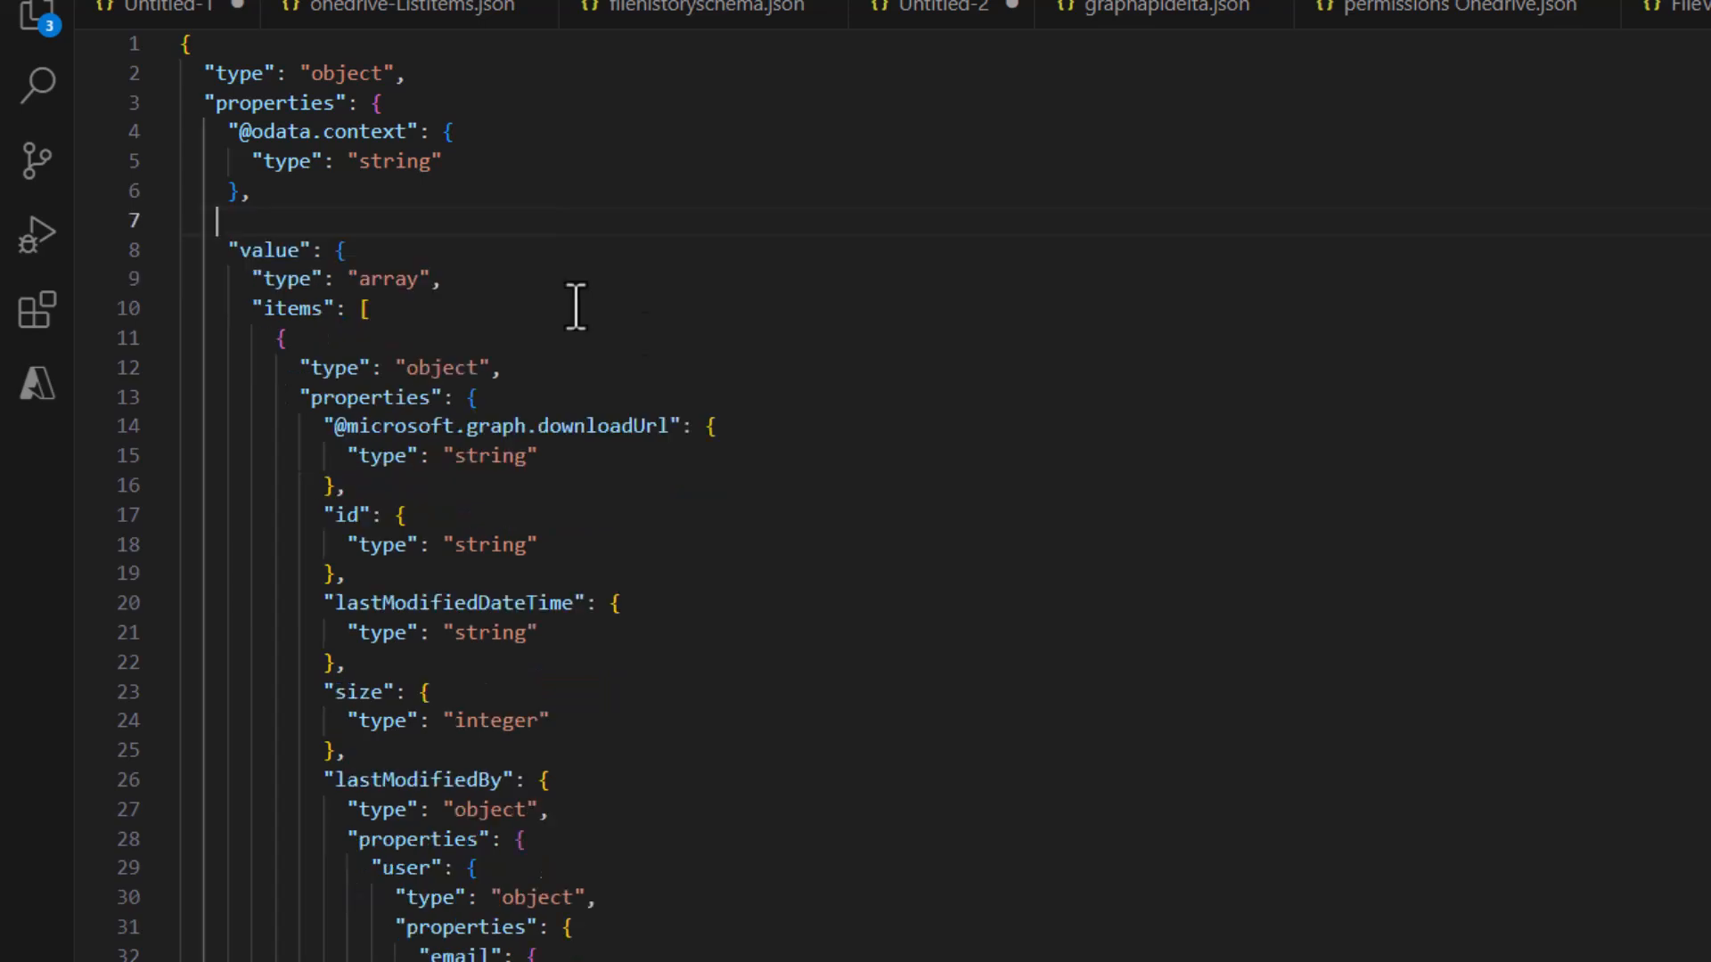
key("BackSpace")
left_click(635, 319)
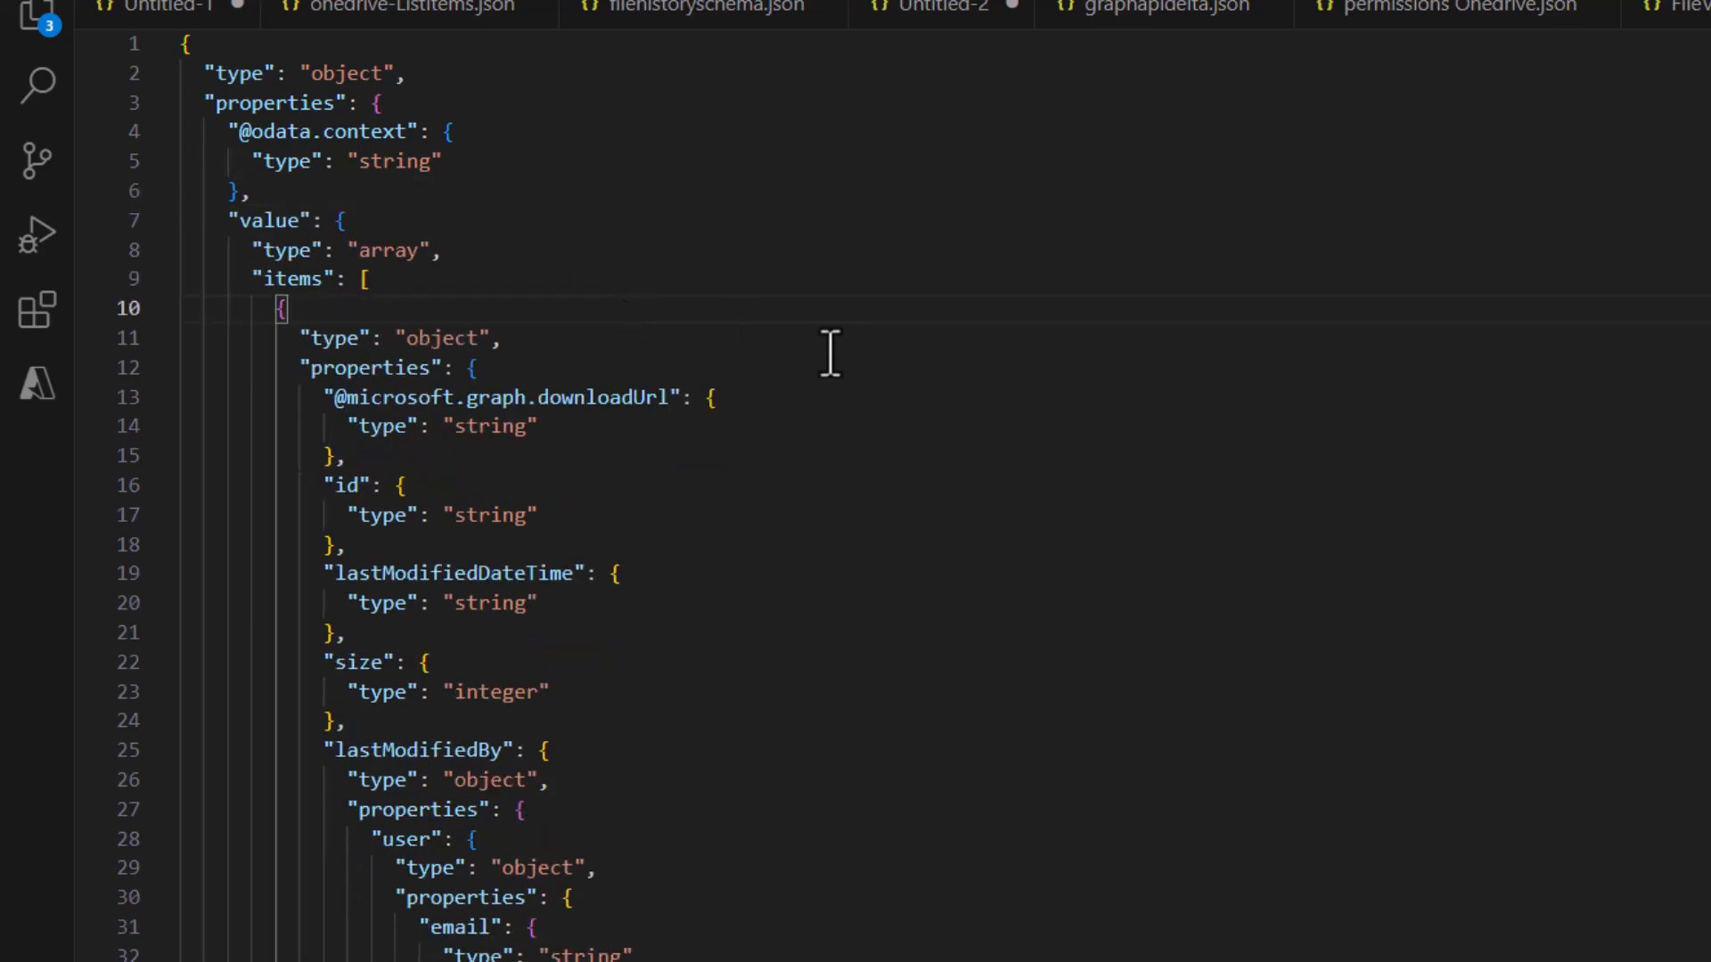
- Collapse the object definitions in the "value" array's items and delete all except the first, including its trailing comma
scroll(829, 352, "down", 4)
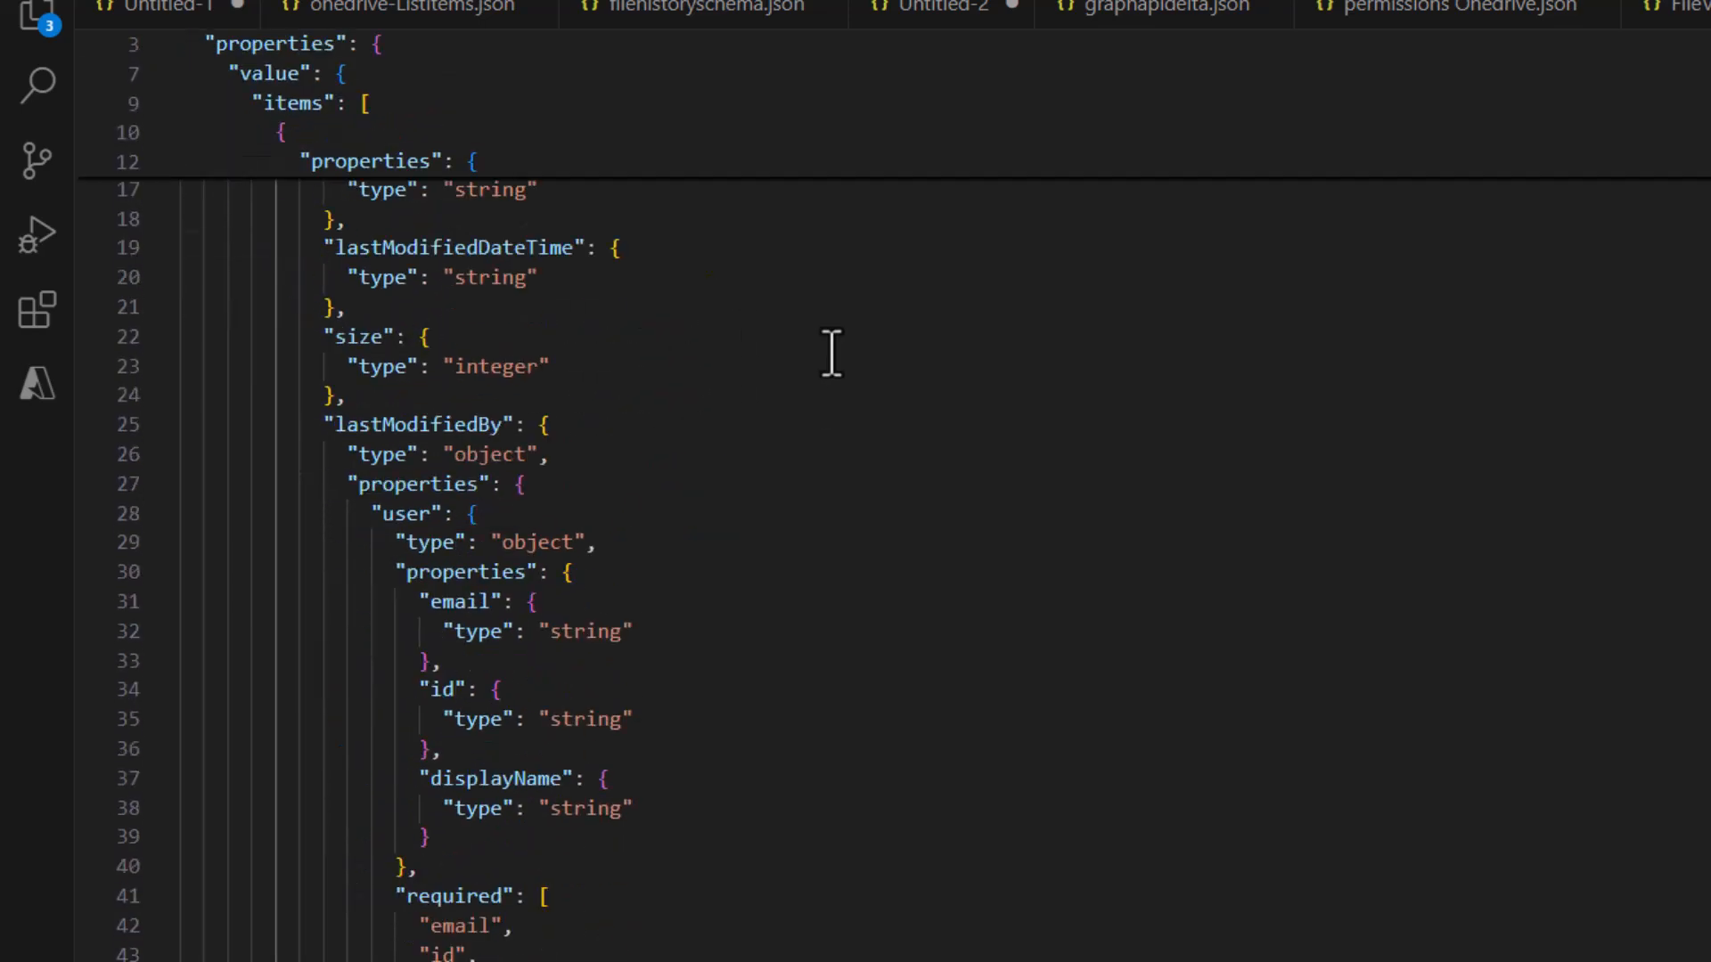
scroll(831, 352, "up", 6)
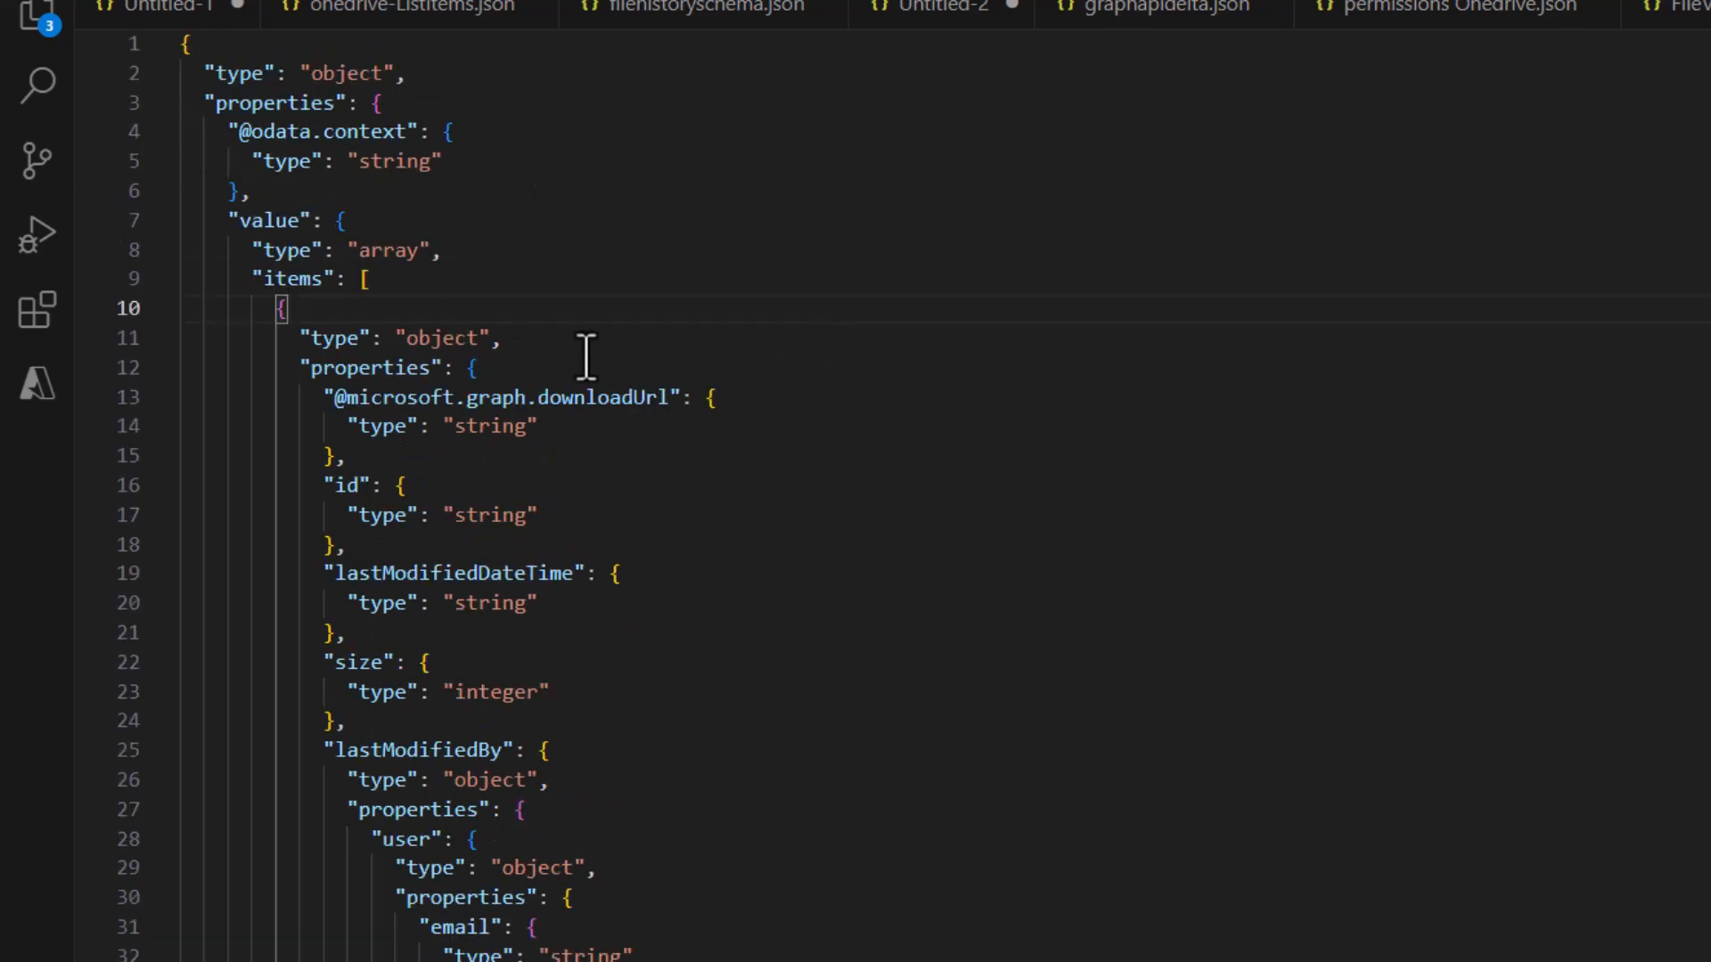
left_click(162, 309)
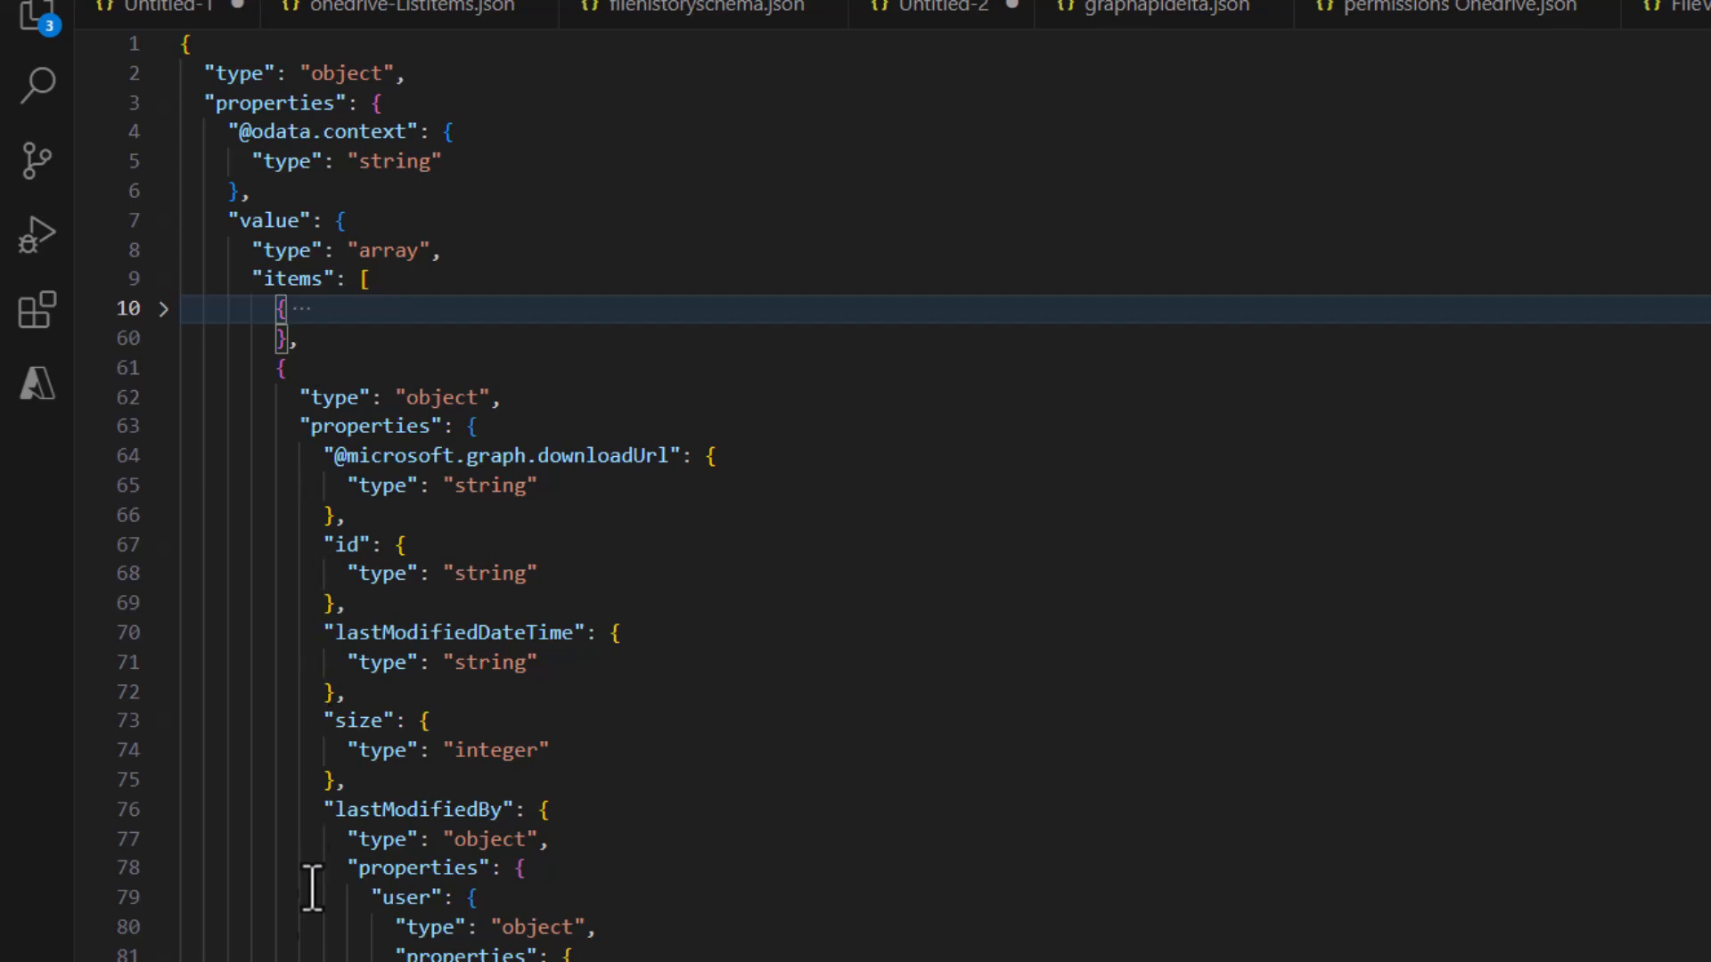
left_click(163, 368)
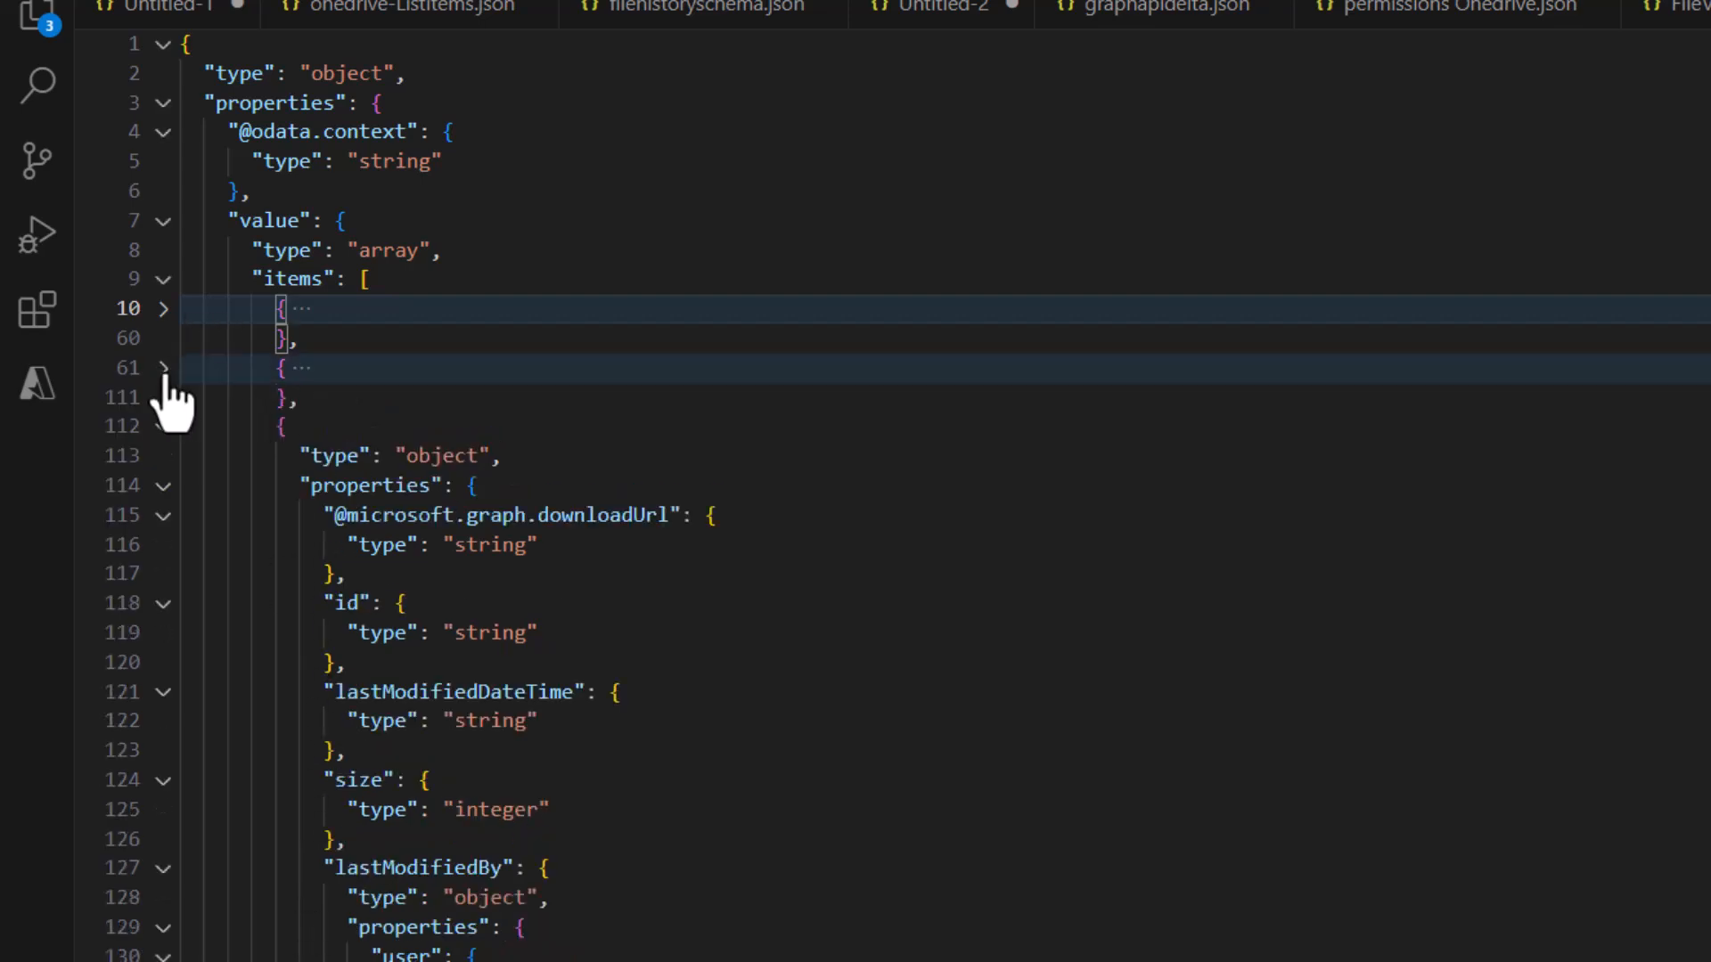
left_click(163, 426)
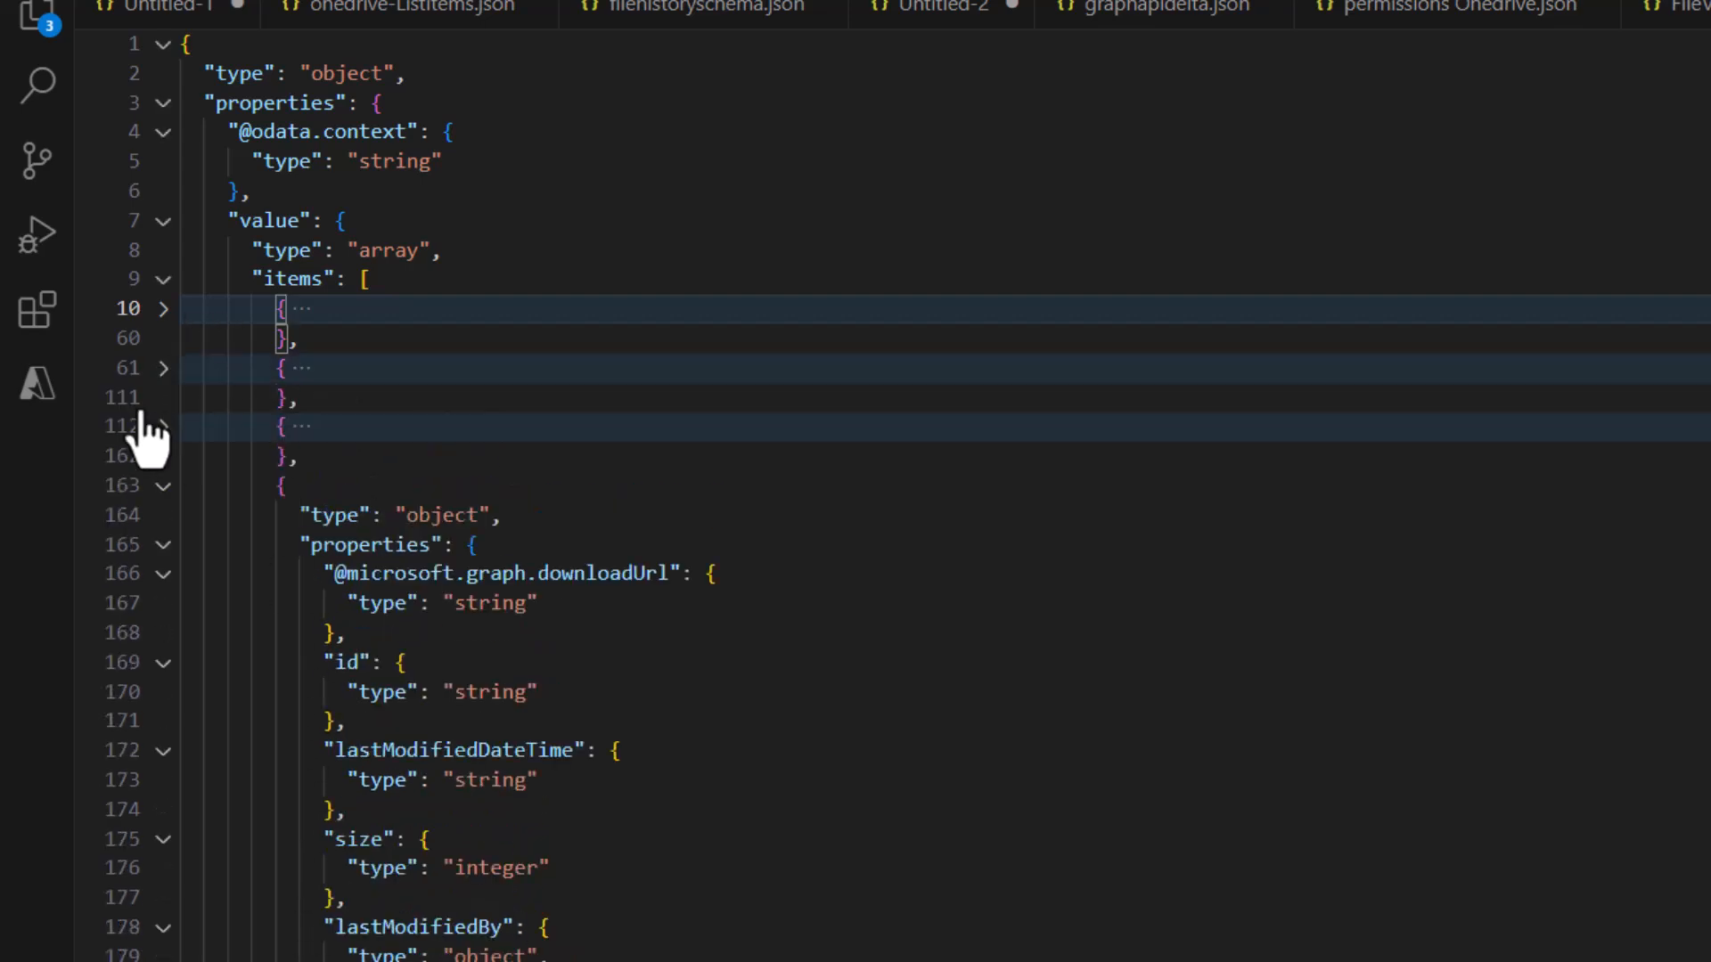
left_click(163, 486)
left_click(163, 545)
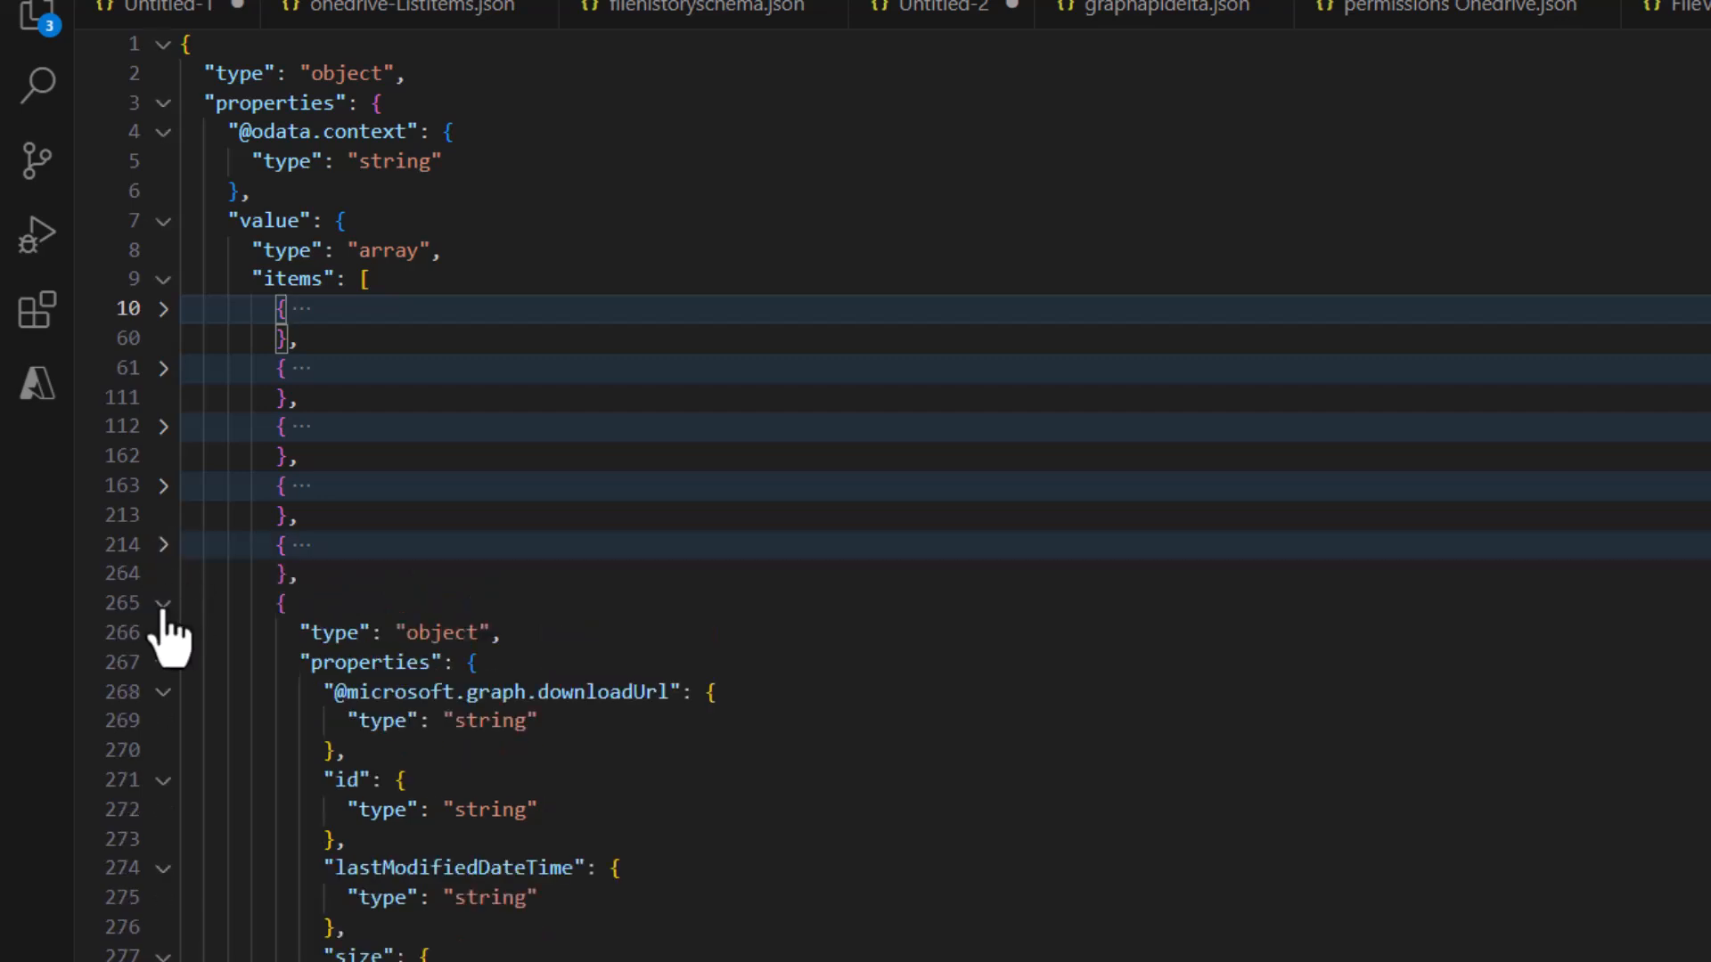
left_click(163, 603)
left_click(163, 663)
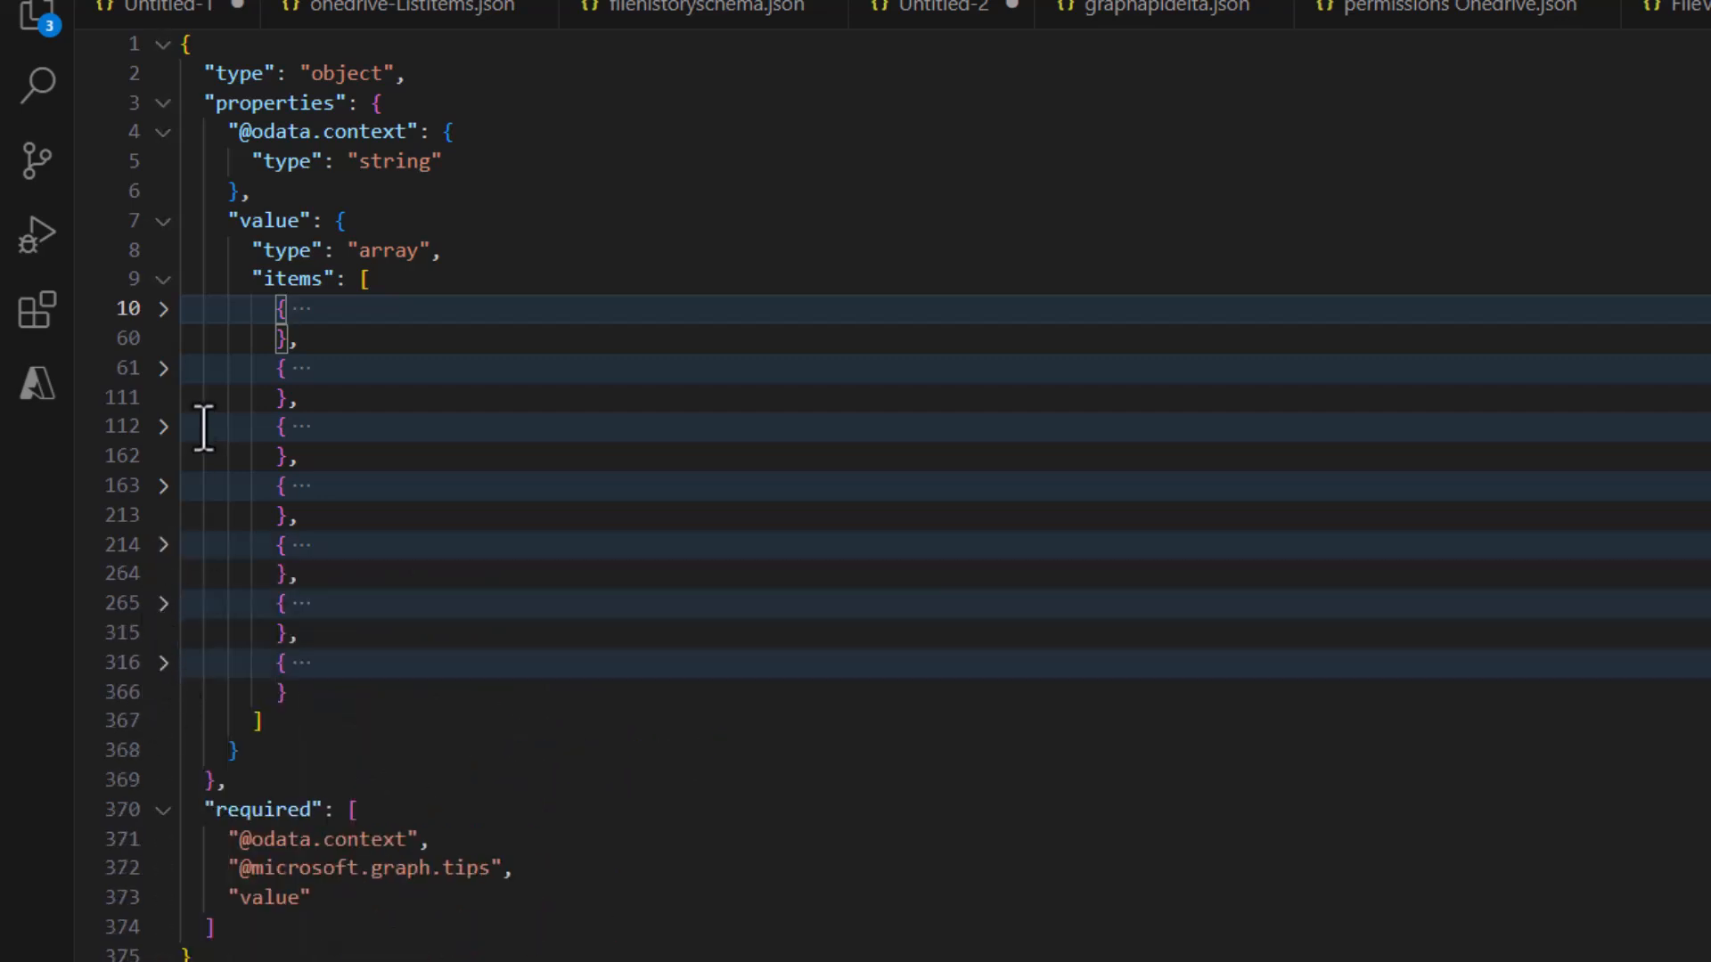
left_click_drag(285, 339, 311, 693)
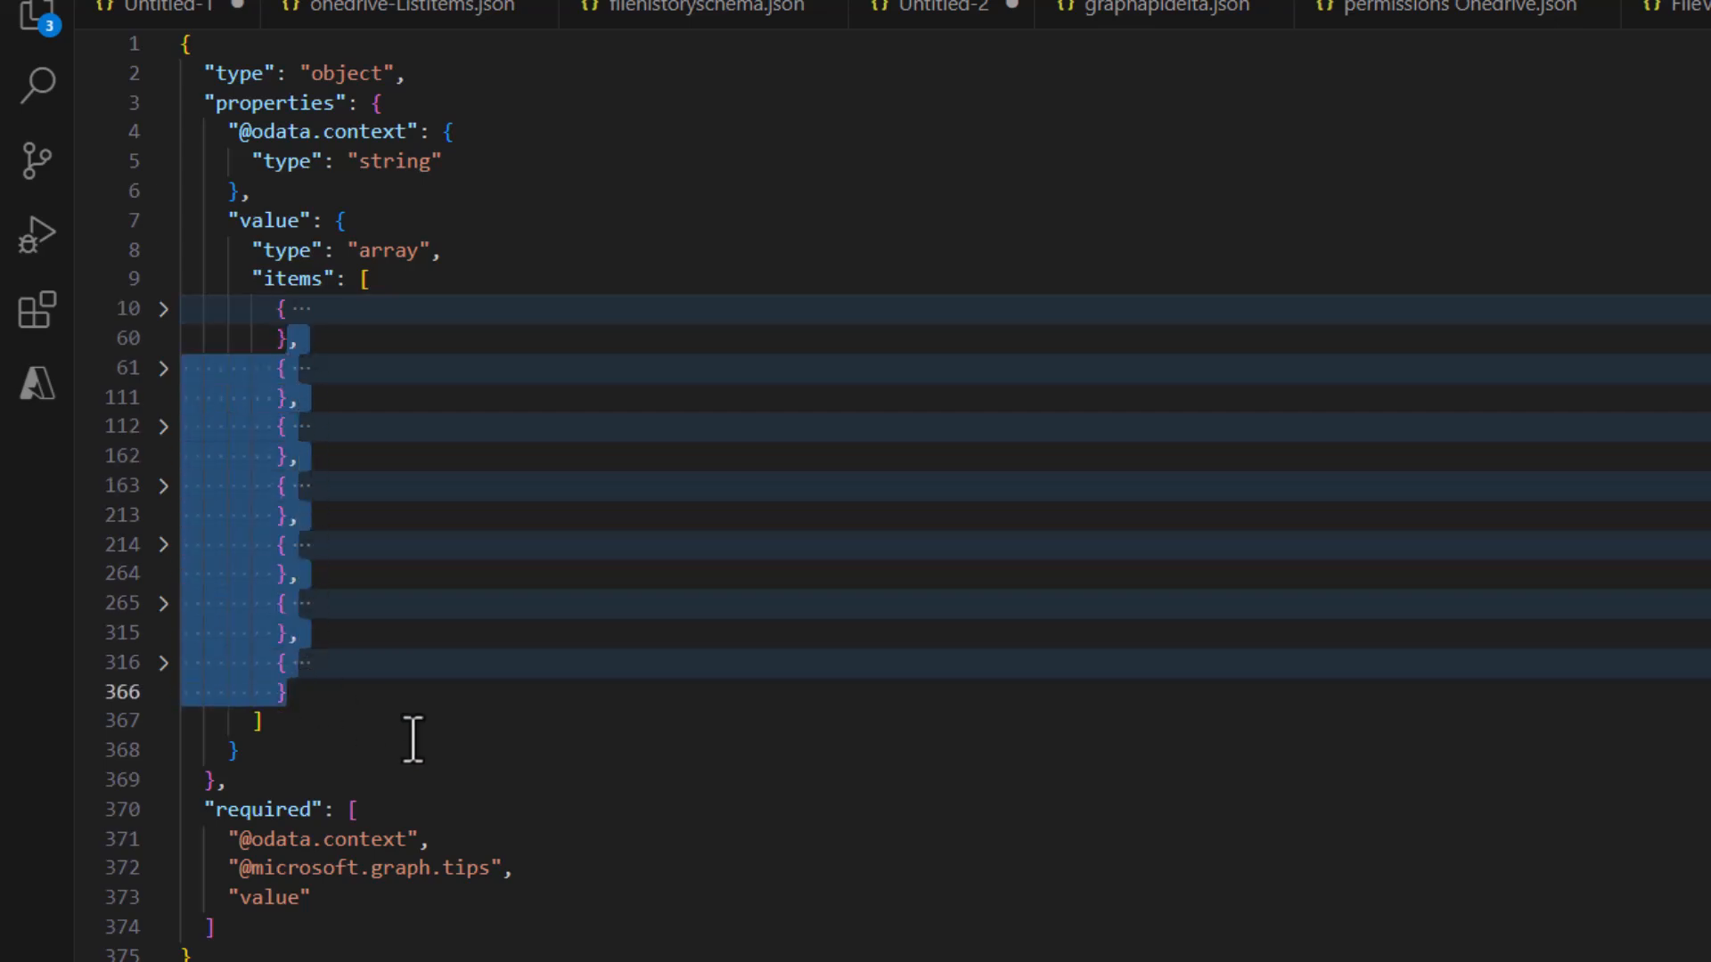
key("BackSpace")
left_click(499, 407)
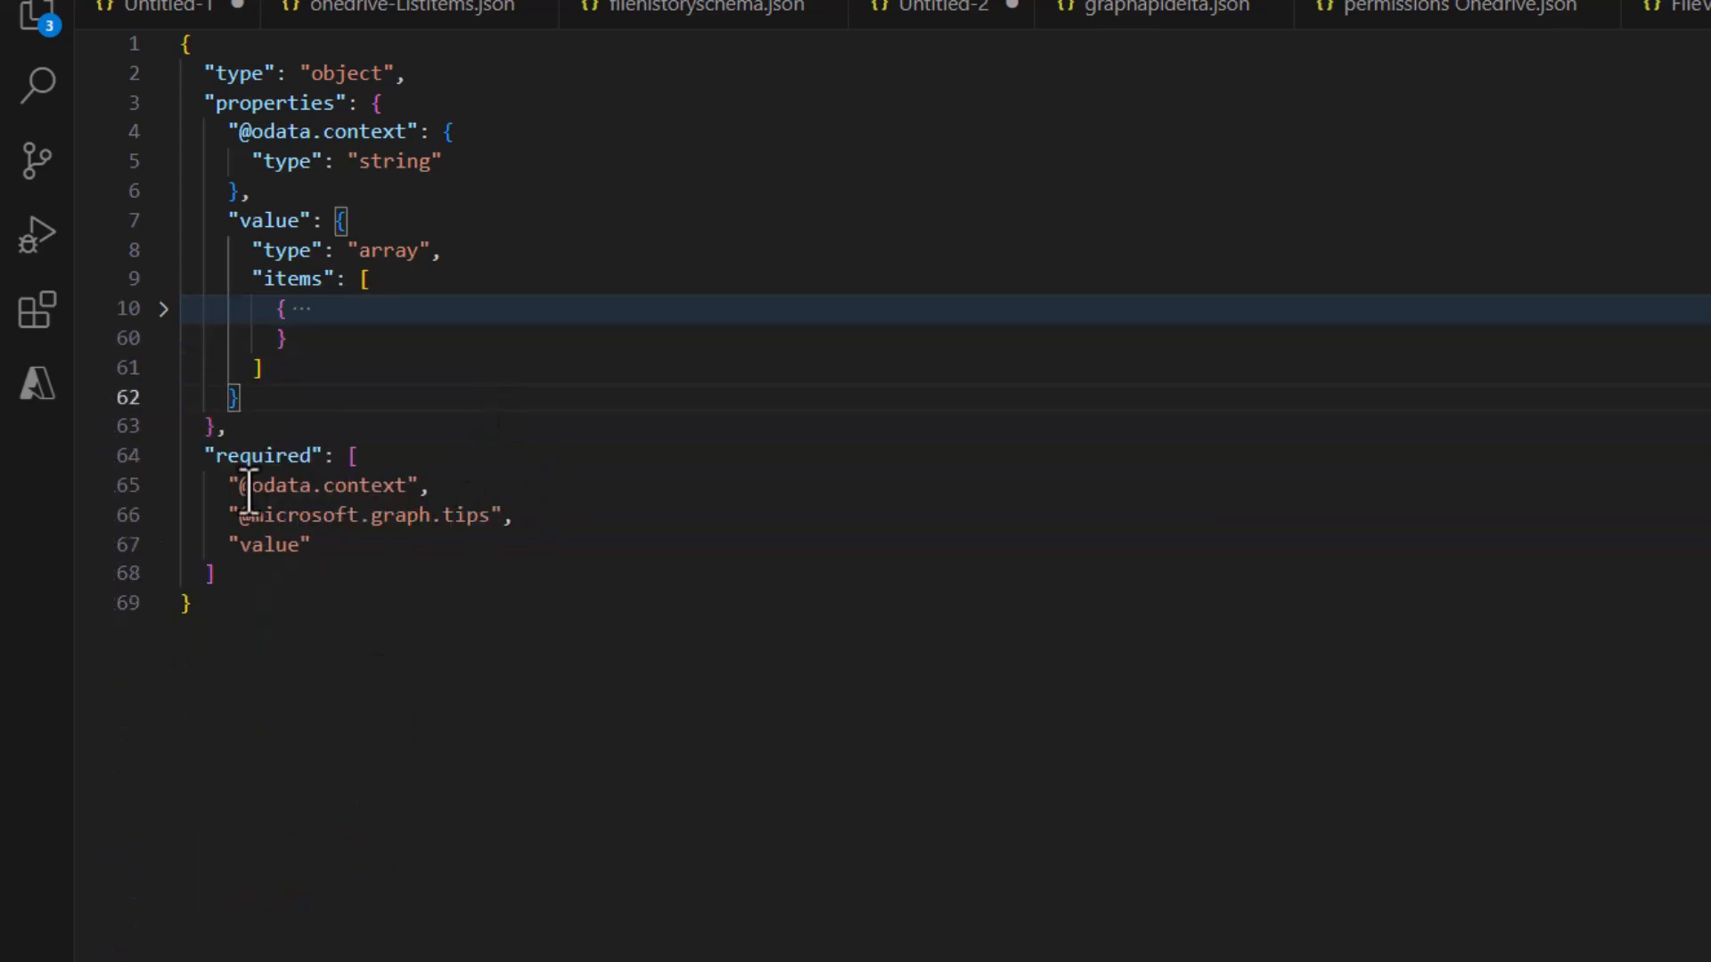
left_click_drag(215, 516, 624, 528)
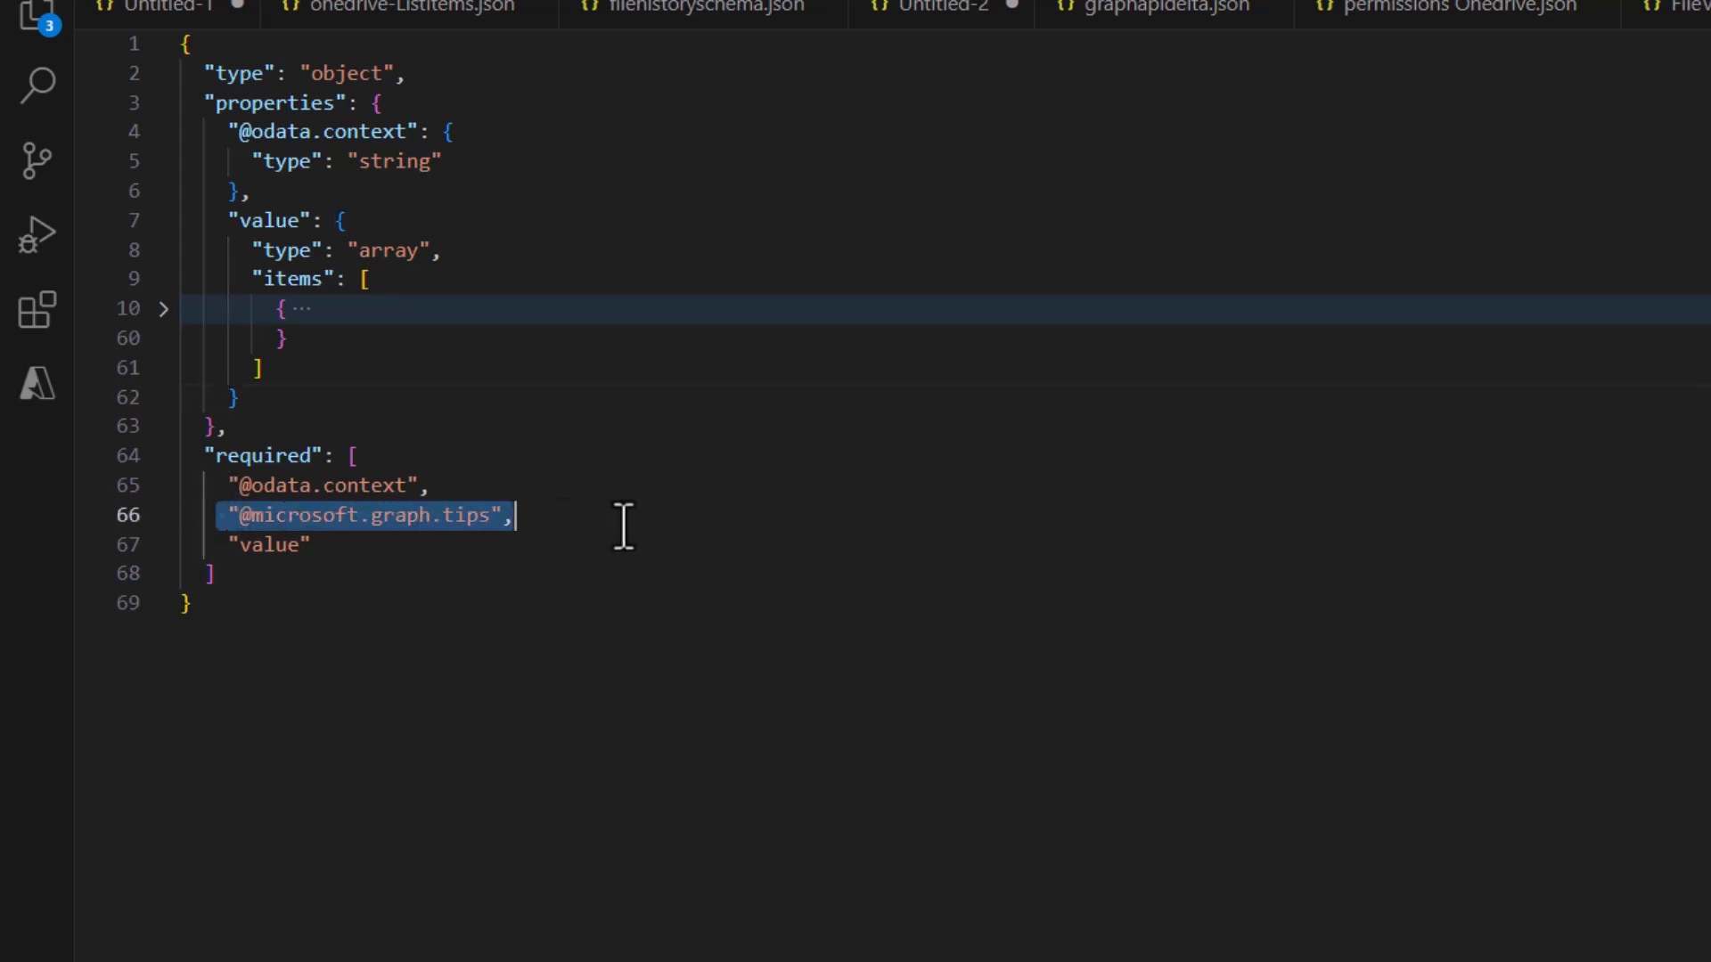
key("BackSpace")
left_click(493, 489)
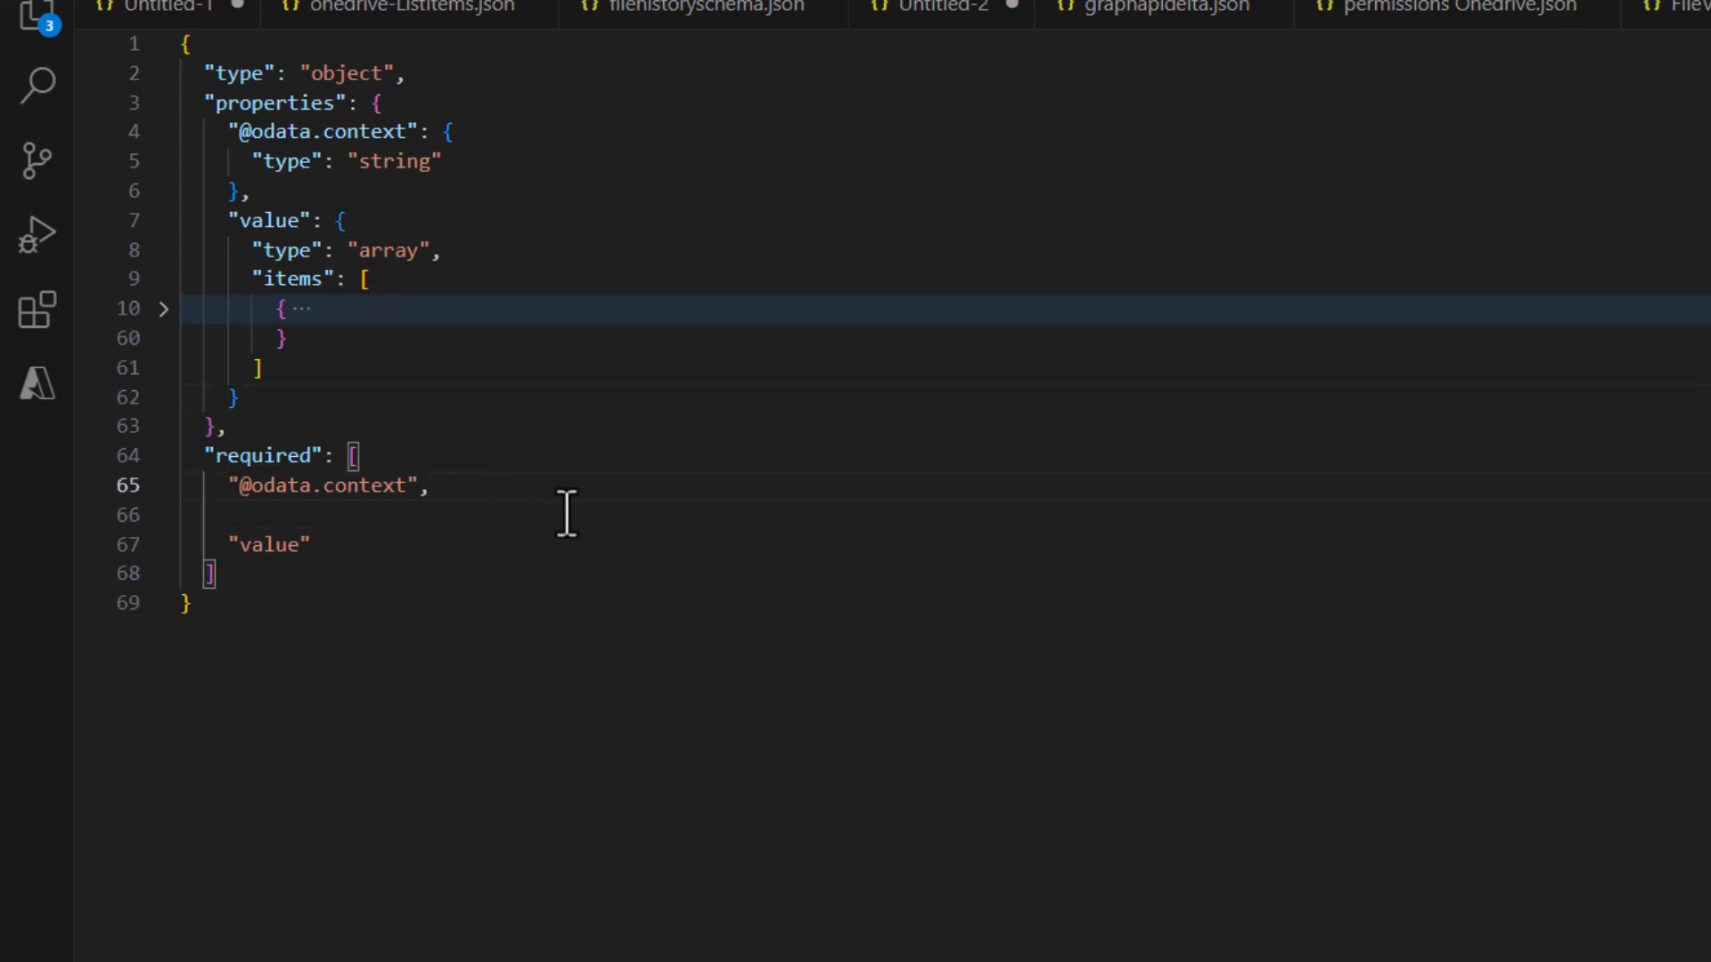
key("Delete")
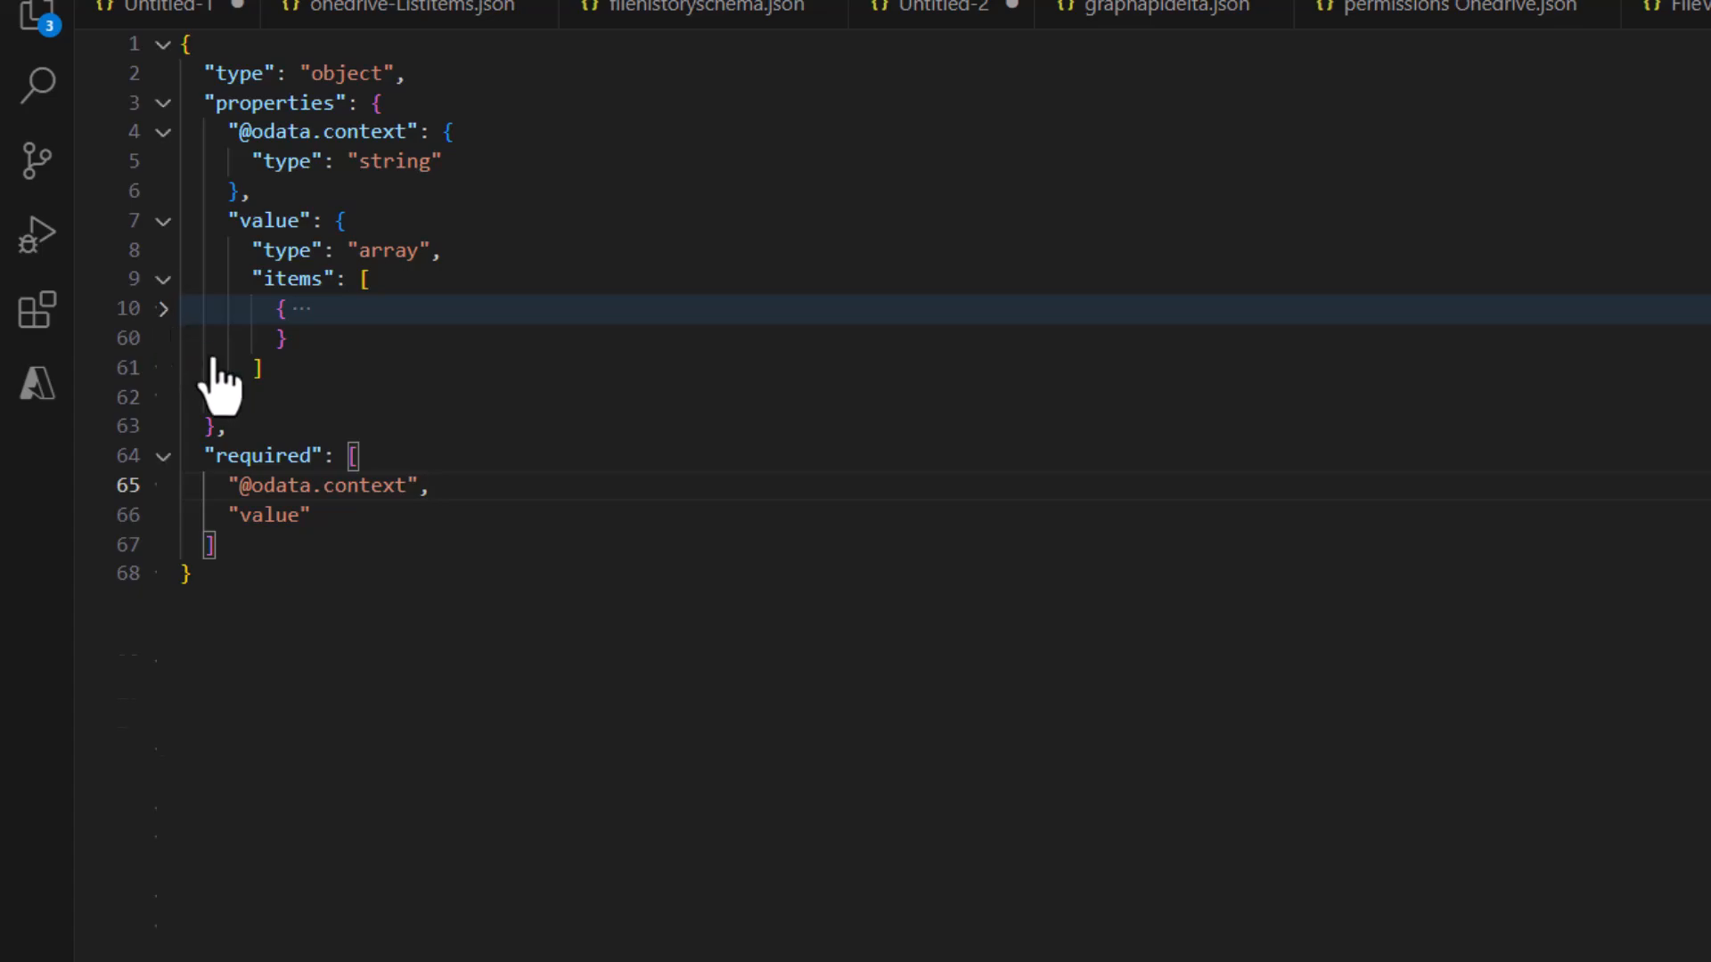
- Expand the remaining item object and delete the "required" list for email, id and displayName in the "user" object, with its preceding comma
left_click(163, 308)
scroll(663, 590, "down", 6)
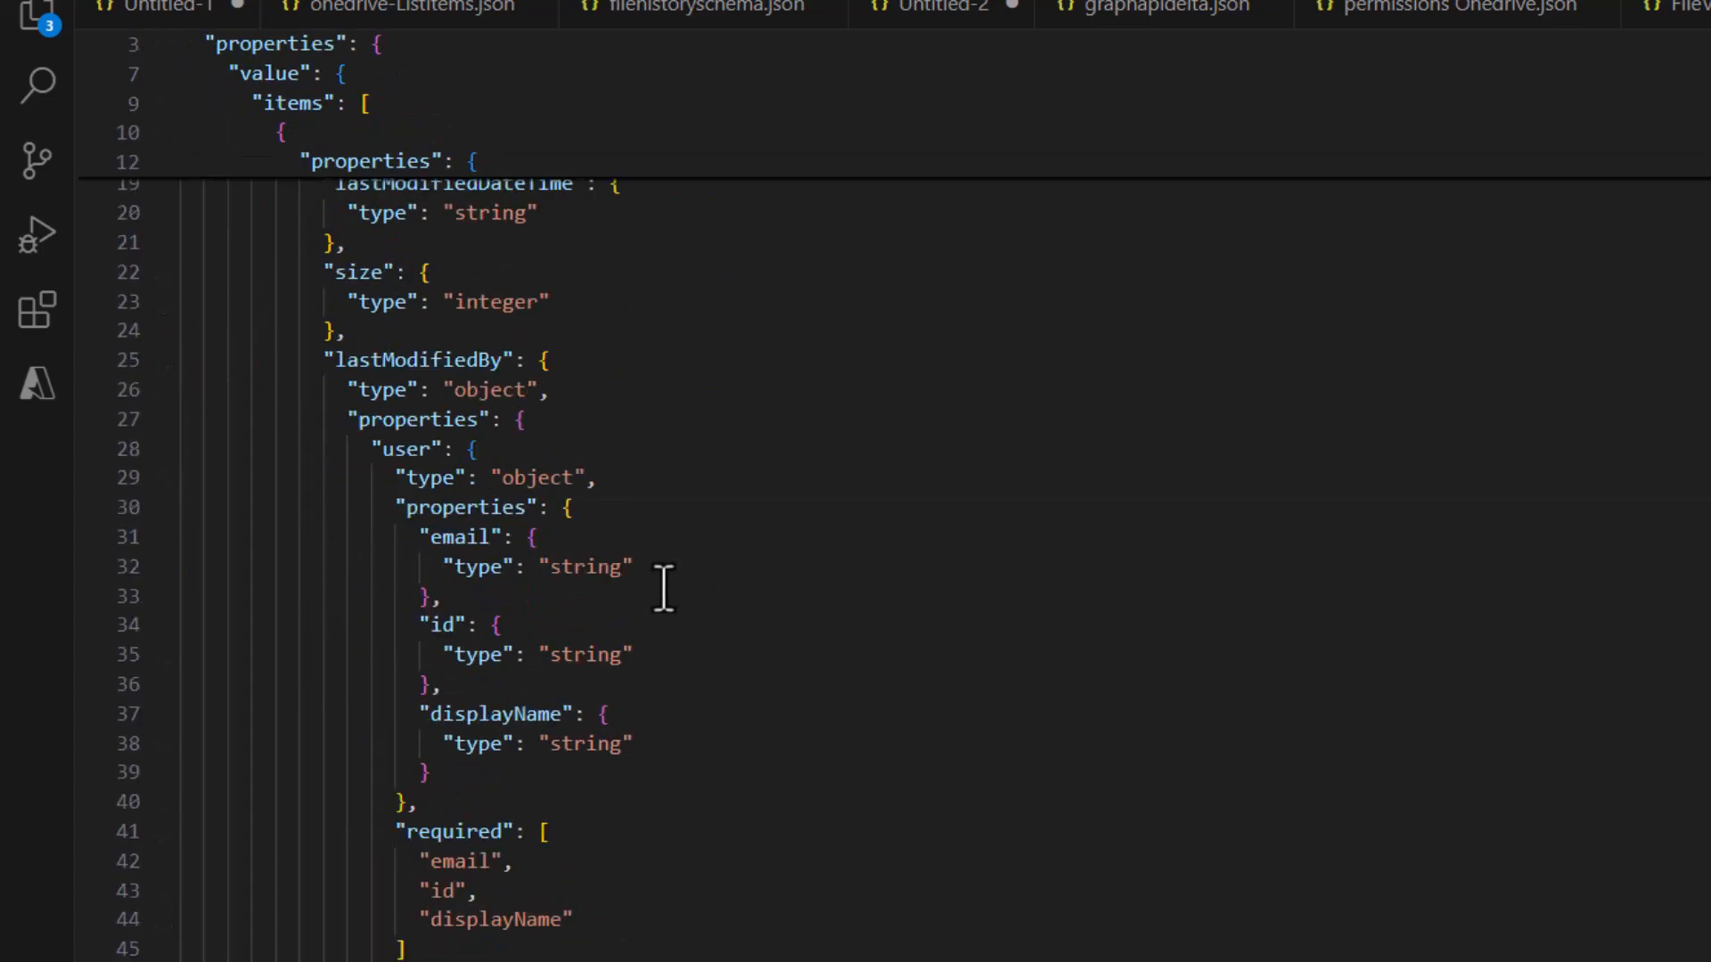
scroll(665, 588, "down", 5)
scroll(624, 582, "up", 1)
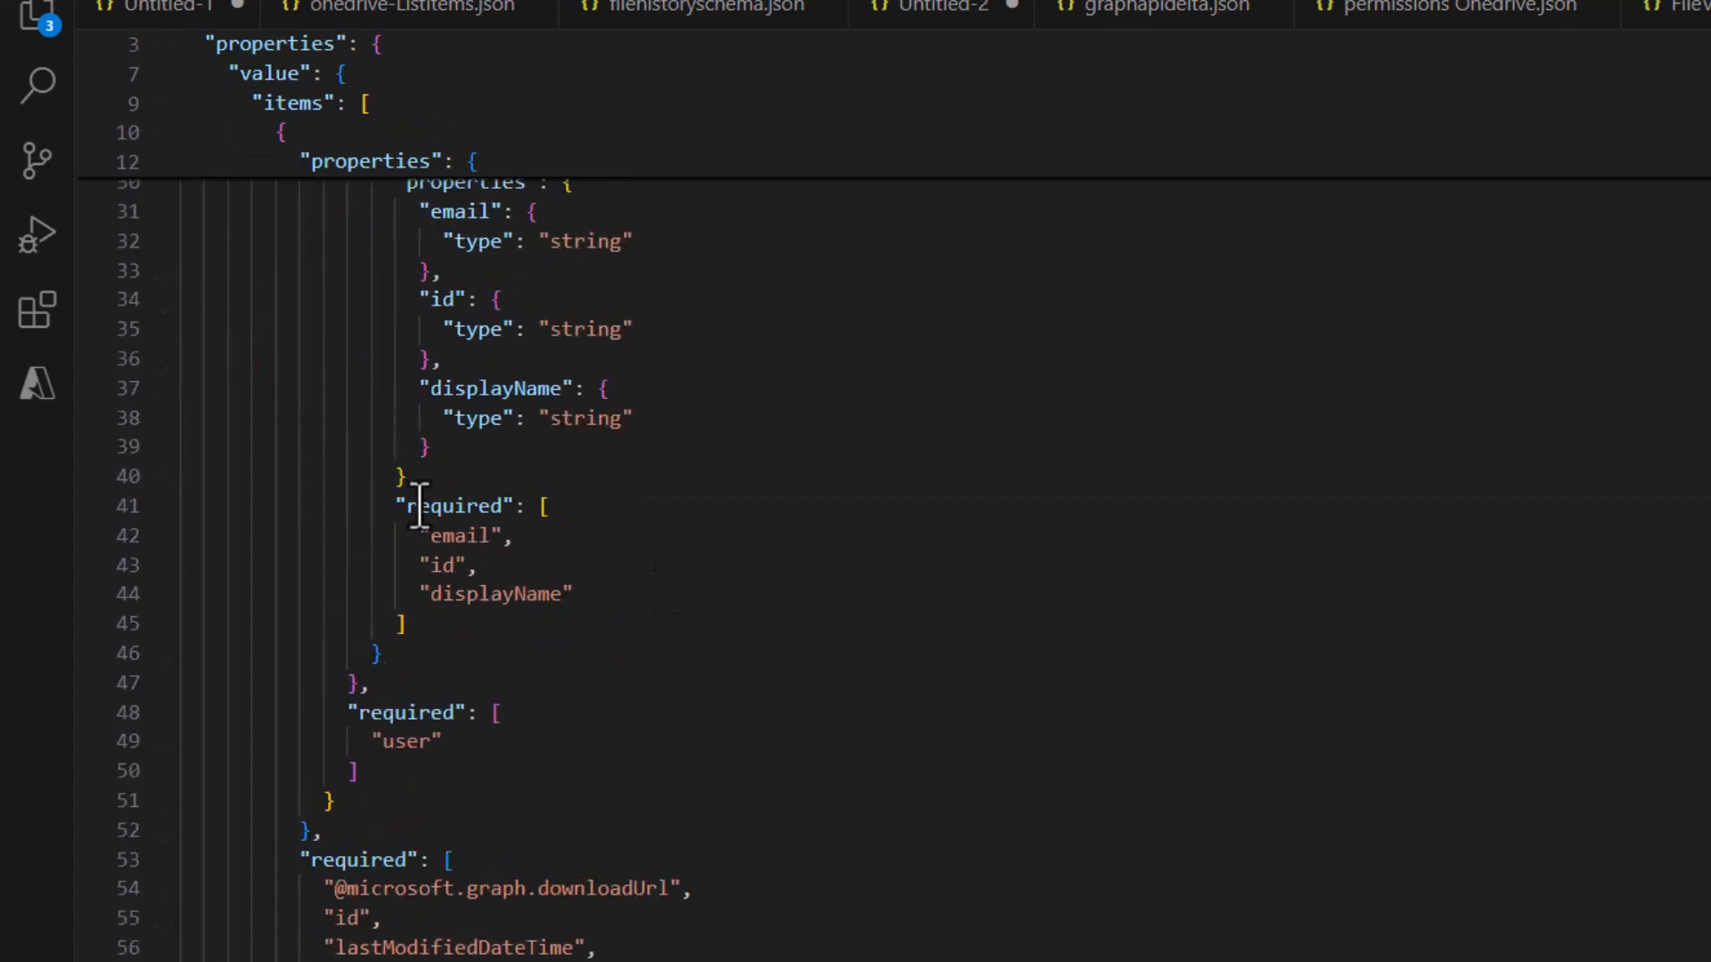
left_click_drag(407, 479, 446, 630)
key("BackSpace")
left_click(606, 455)
scroll(719, 486, "up", 1)
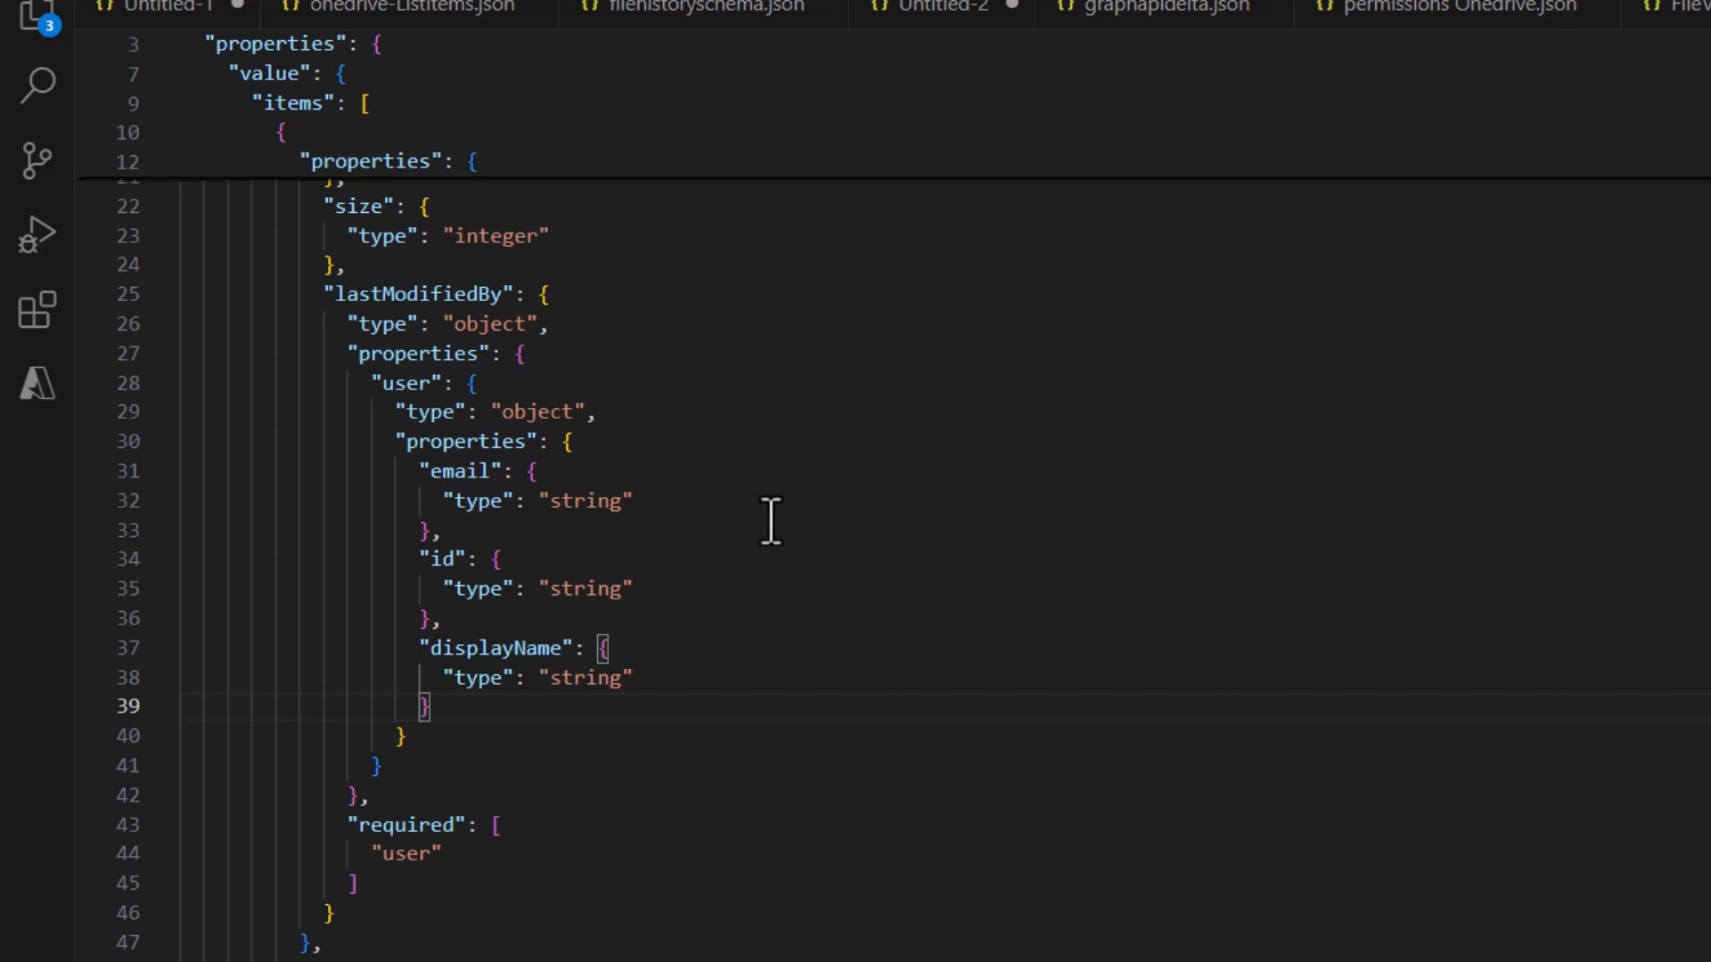
- Delete the "required" list containing "user" from the "lastModifiedBy" object, along with the preceding comma
scroll(771, 521, "down", 2)
left_click_drag(356, 603, 554, 699)
key("Delete")
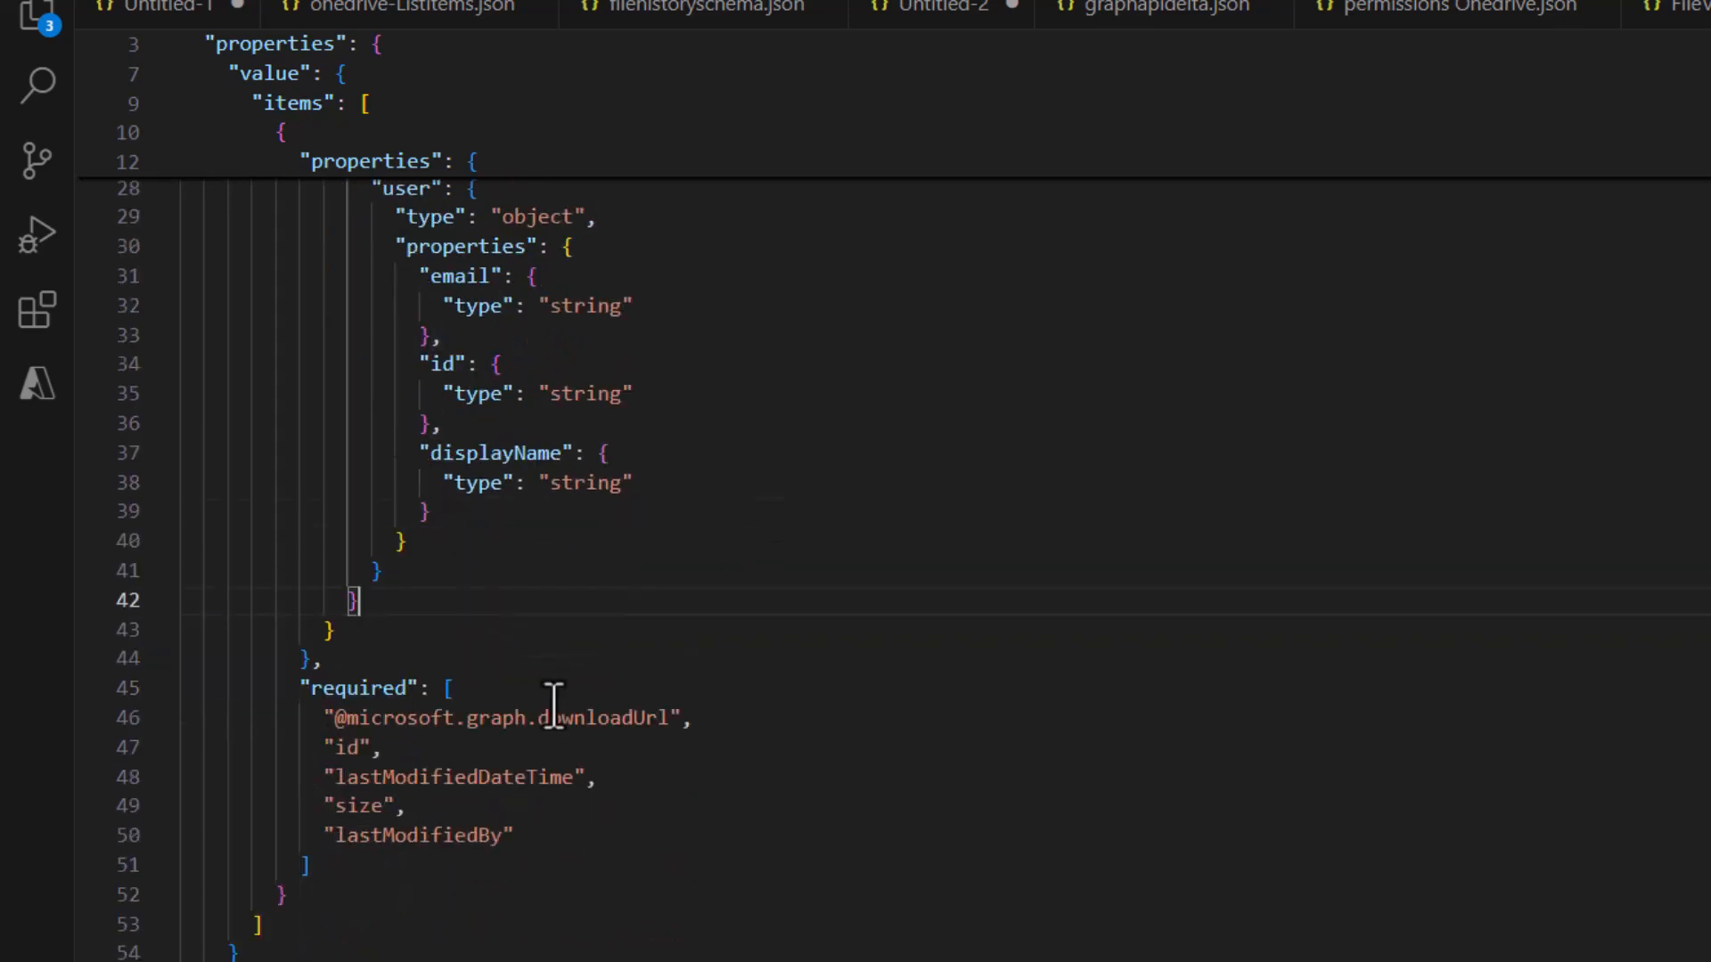
left_click(460, 567)
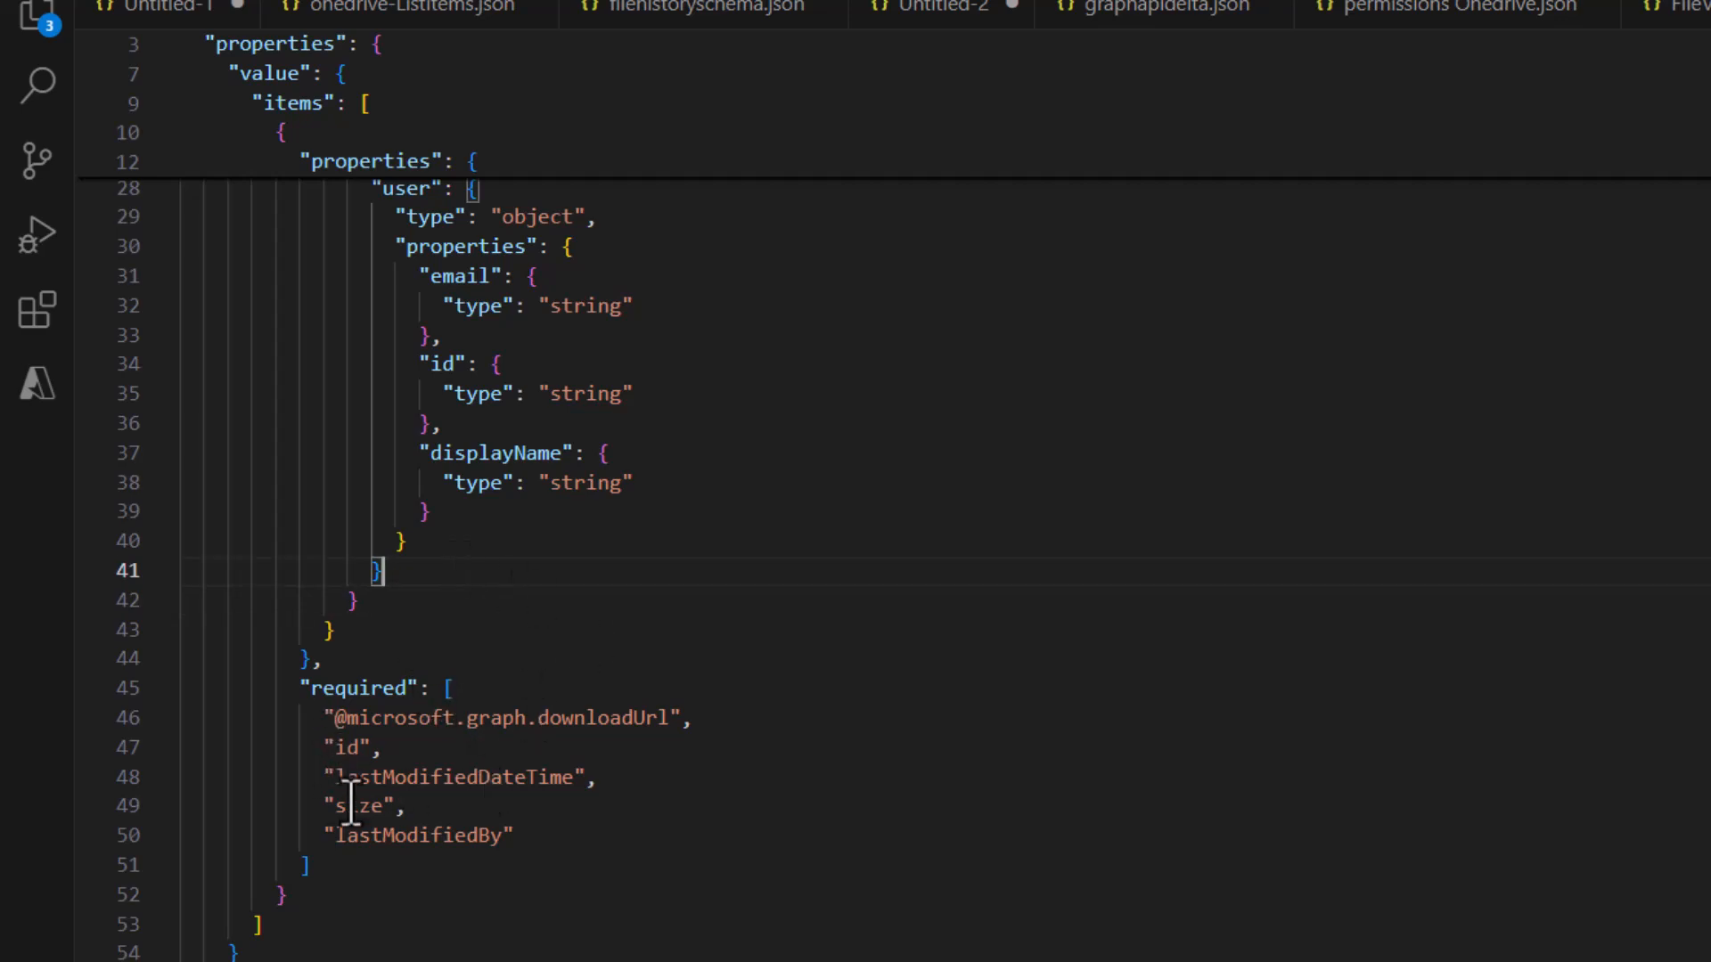
left_click(437, 748)
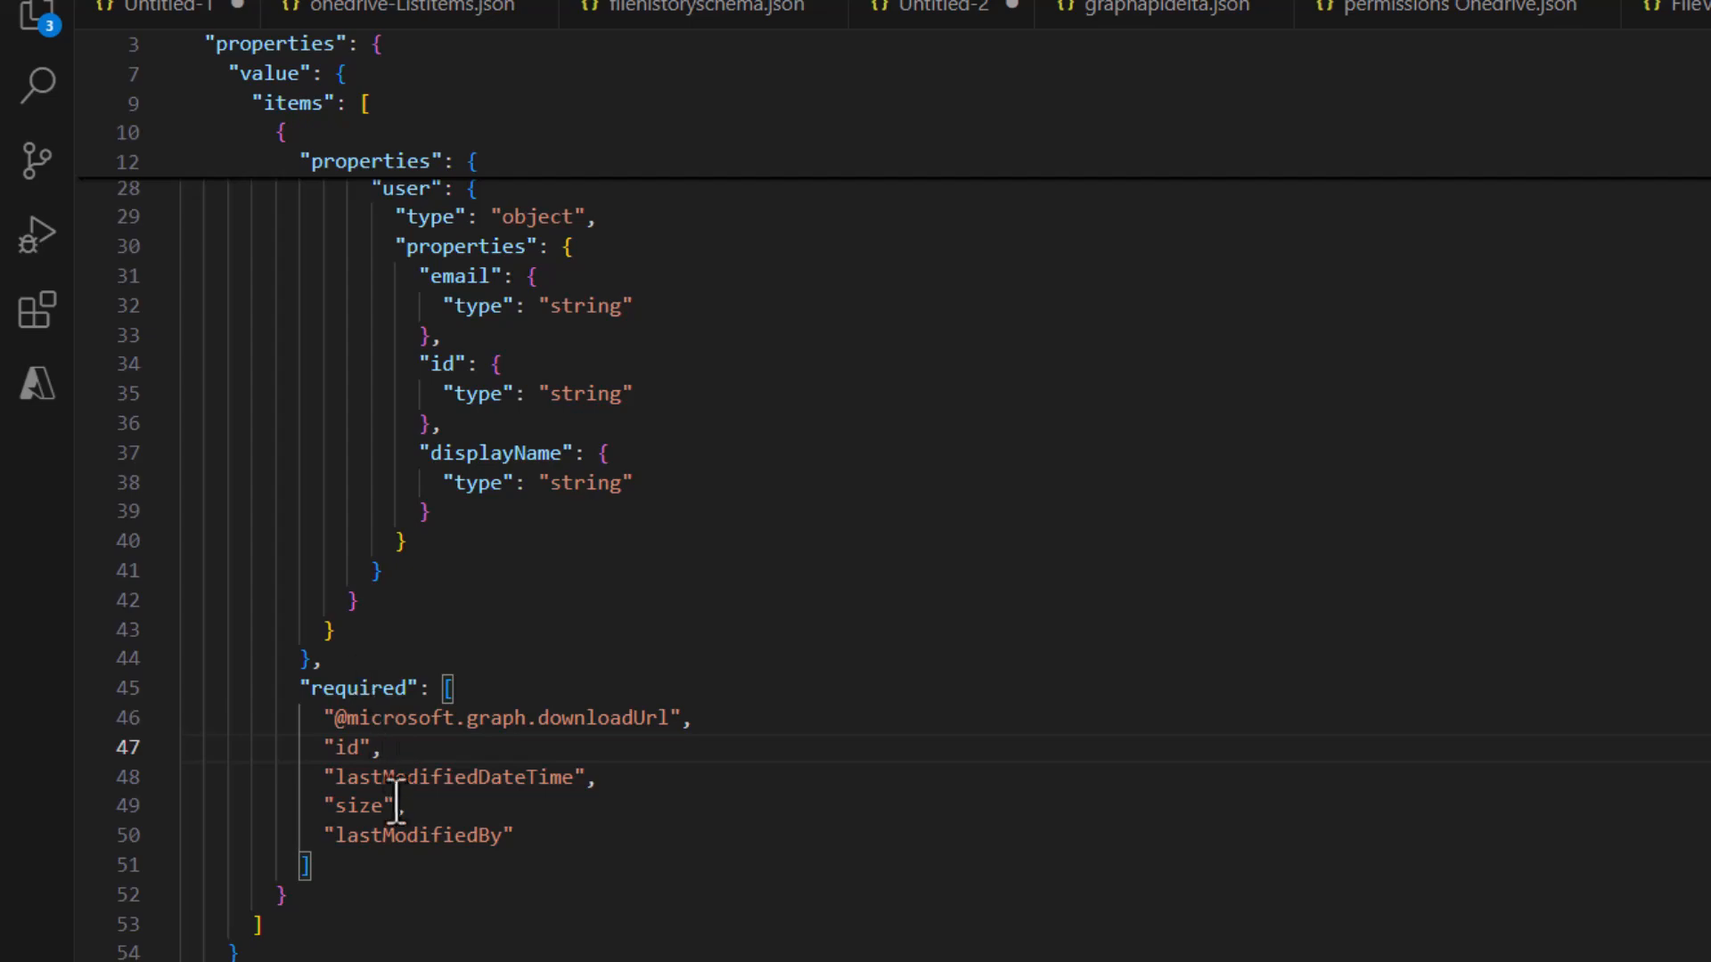
scroll(469, 805, "up", 10)
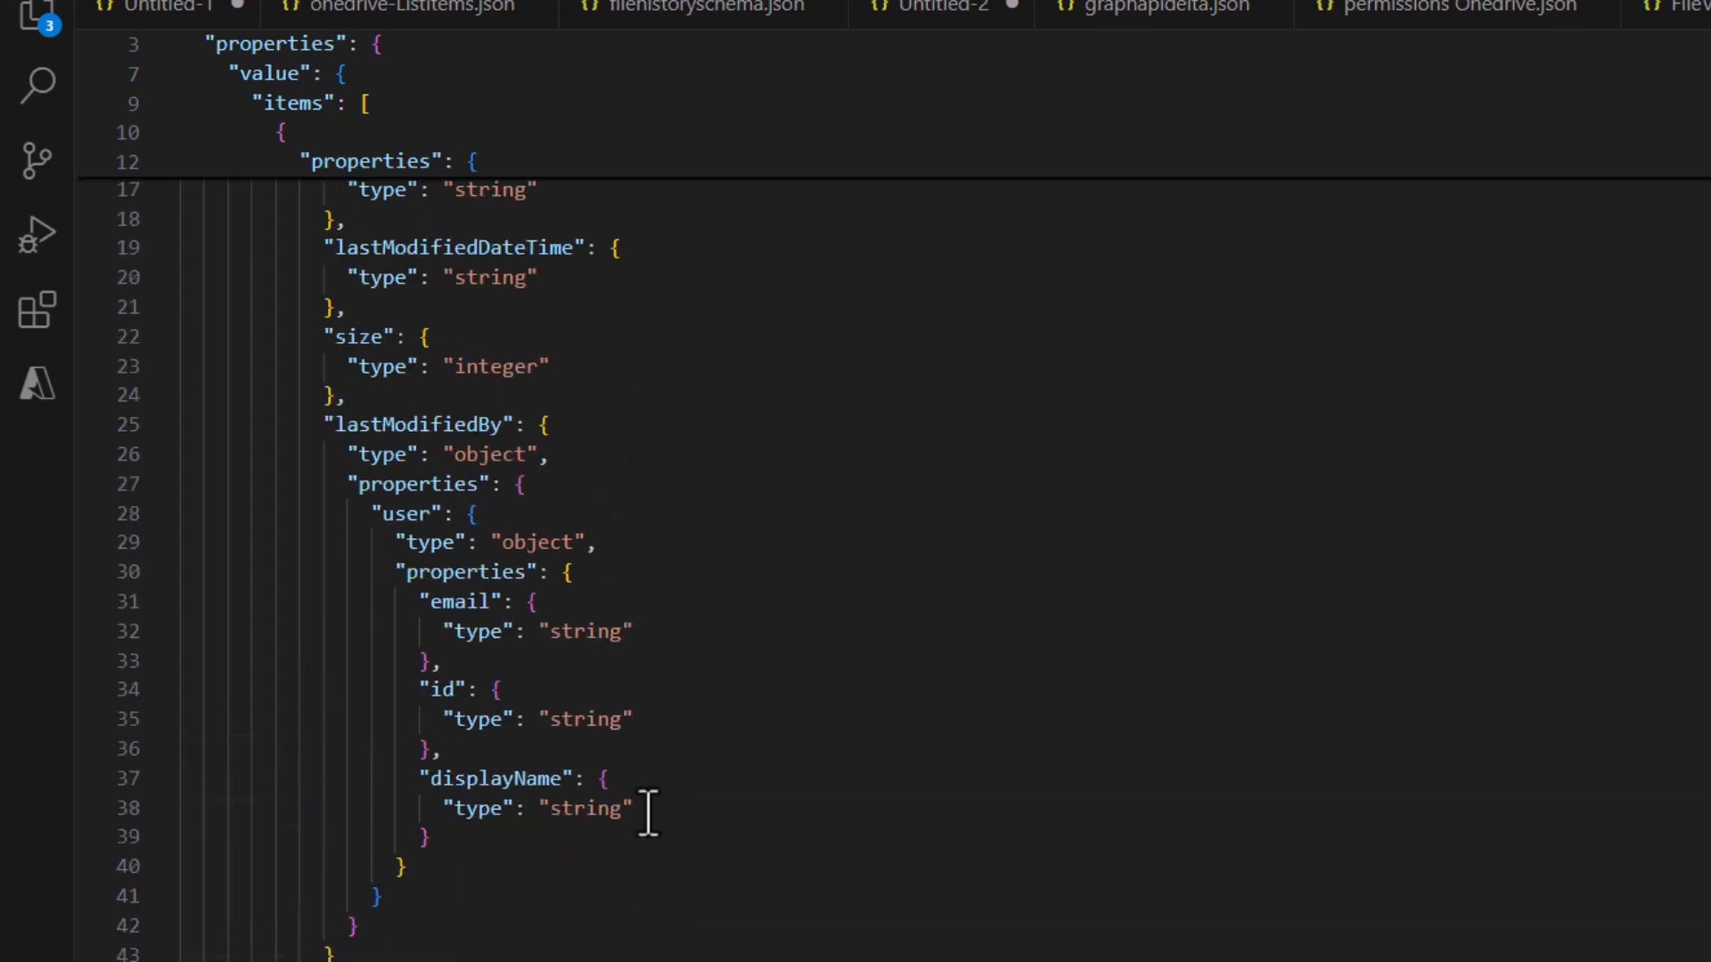
scroll(648, 813, "down", 8)
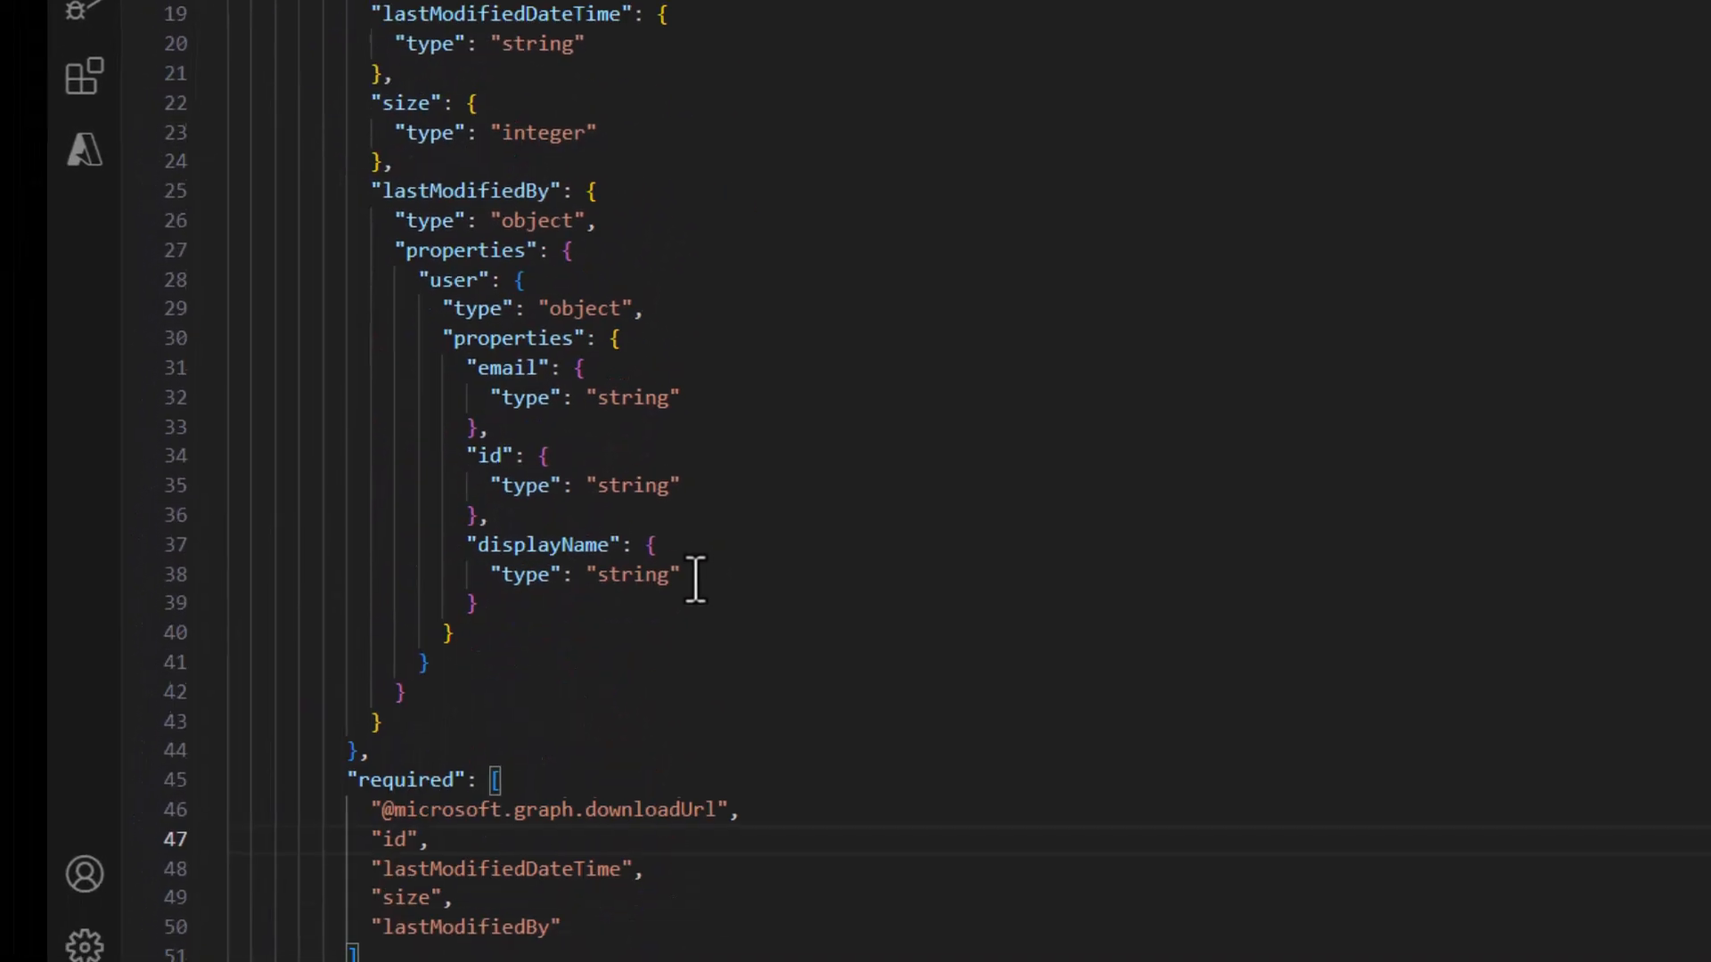
- Delete the item object's "required" list from downloadUrl through lastModifiedBy, with its preceding comma, and copy the entire cleaned schema
left_click_drag(356, 550, 412, 752)
key("BackSpace")
left_click(624, 428)
scroll(876, 392, "up", 5)
scroll(876, 392, "up", 2)
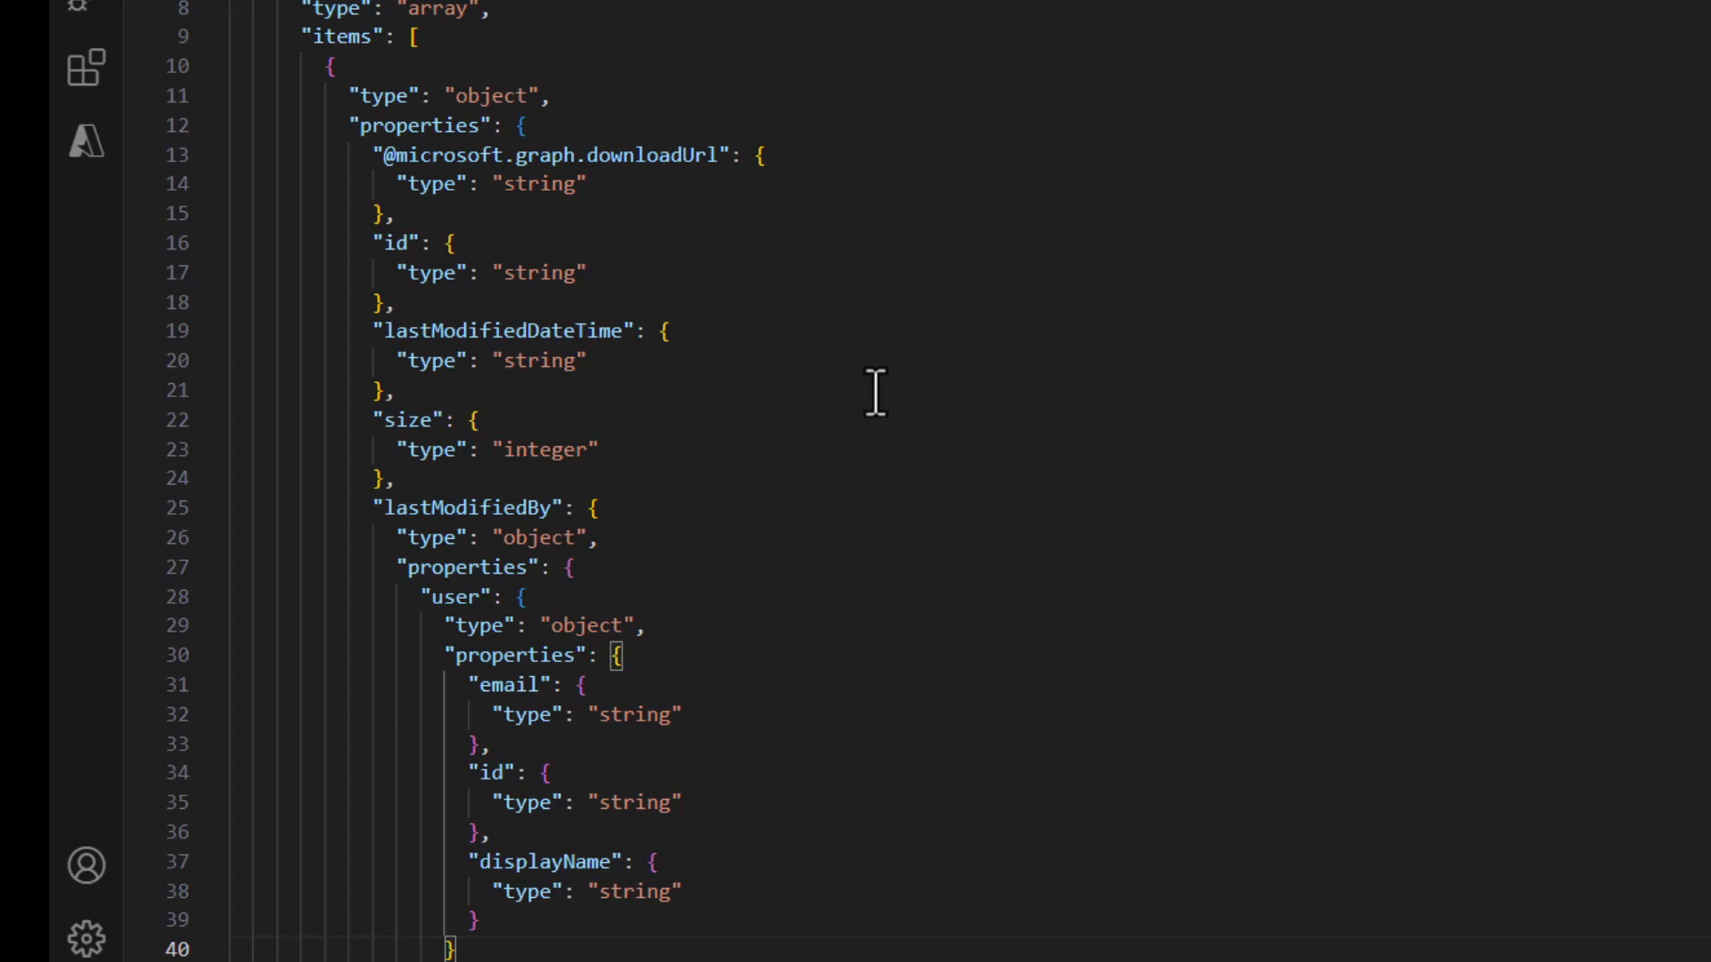
scroll(876, 392, "down", 7)
left_click(805, 212)
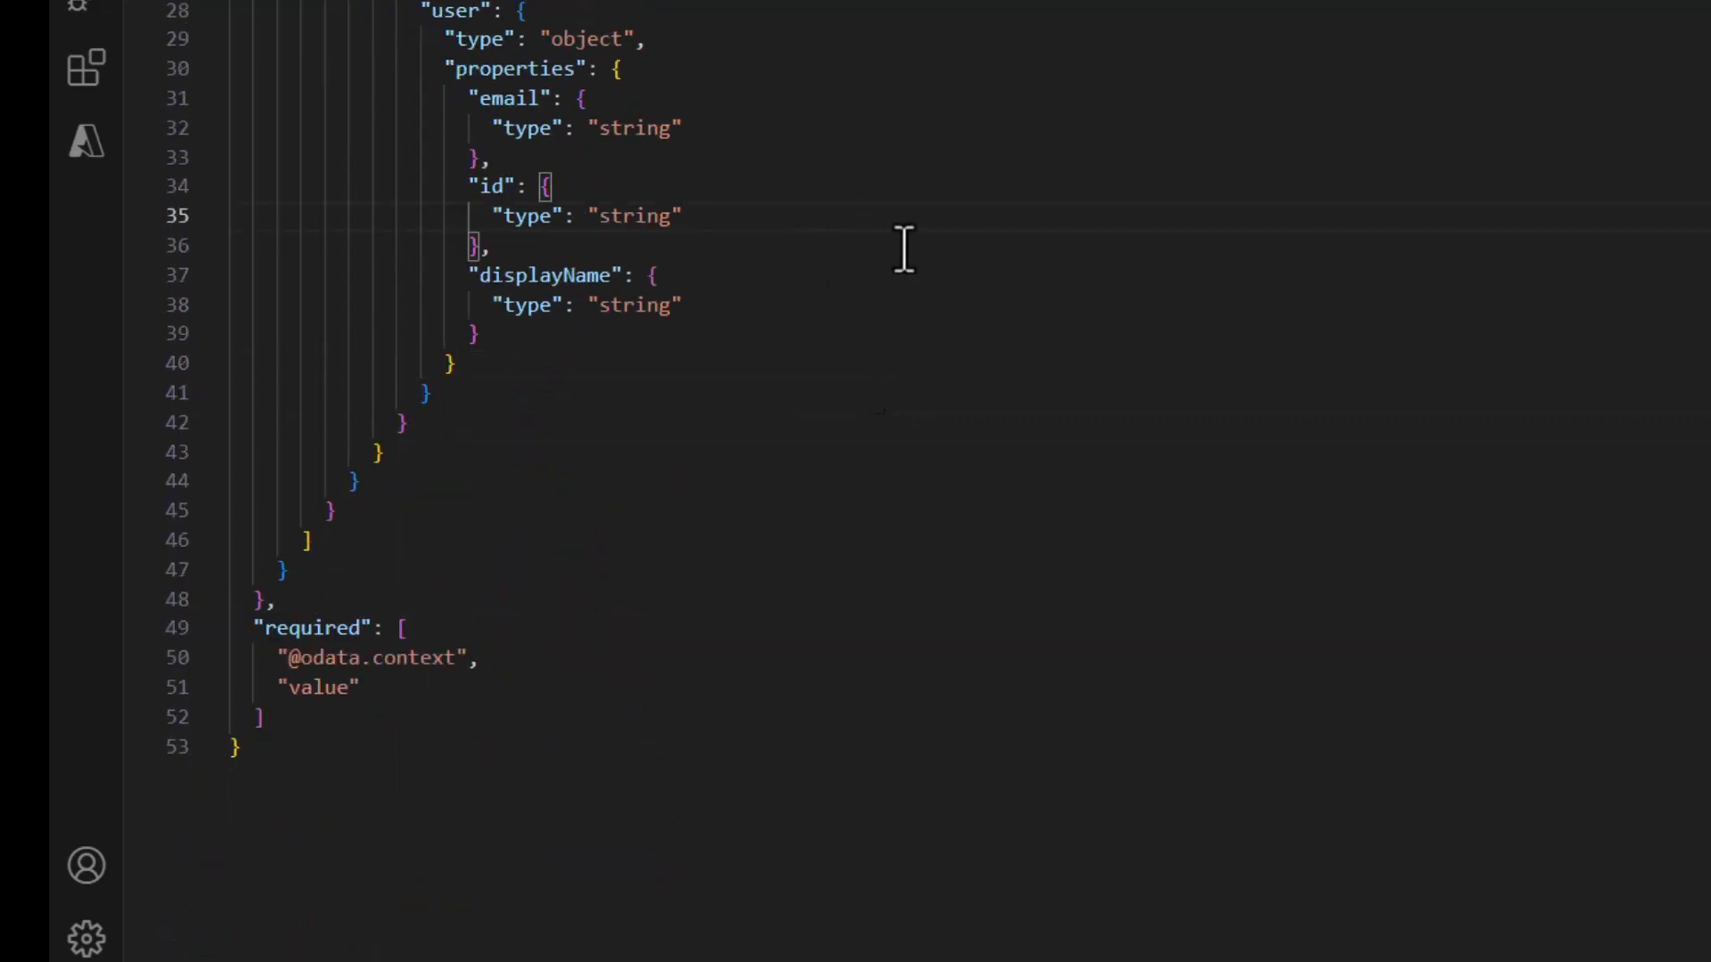
key("ctrl+a")
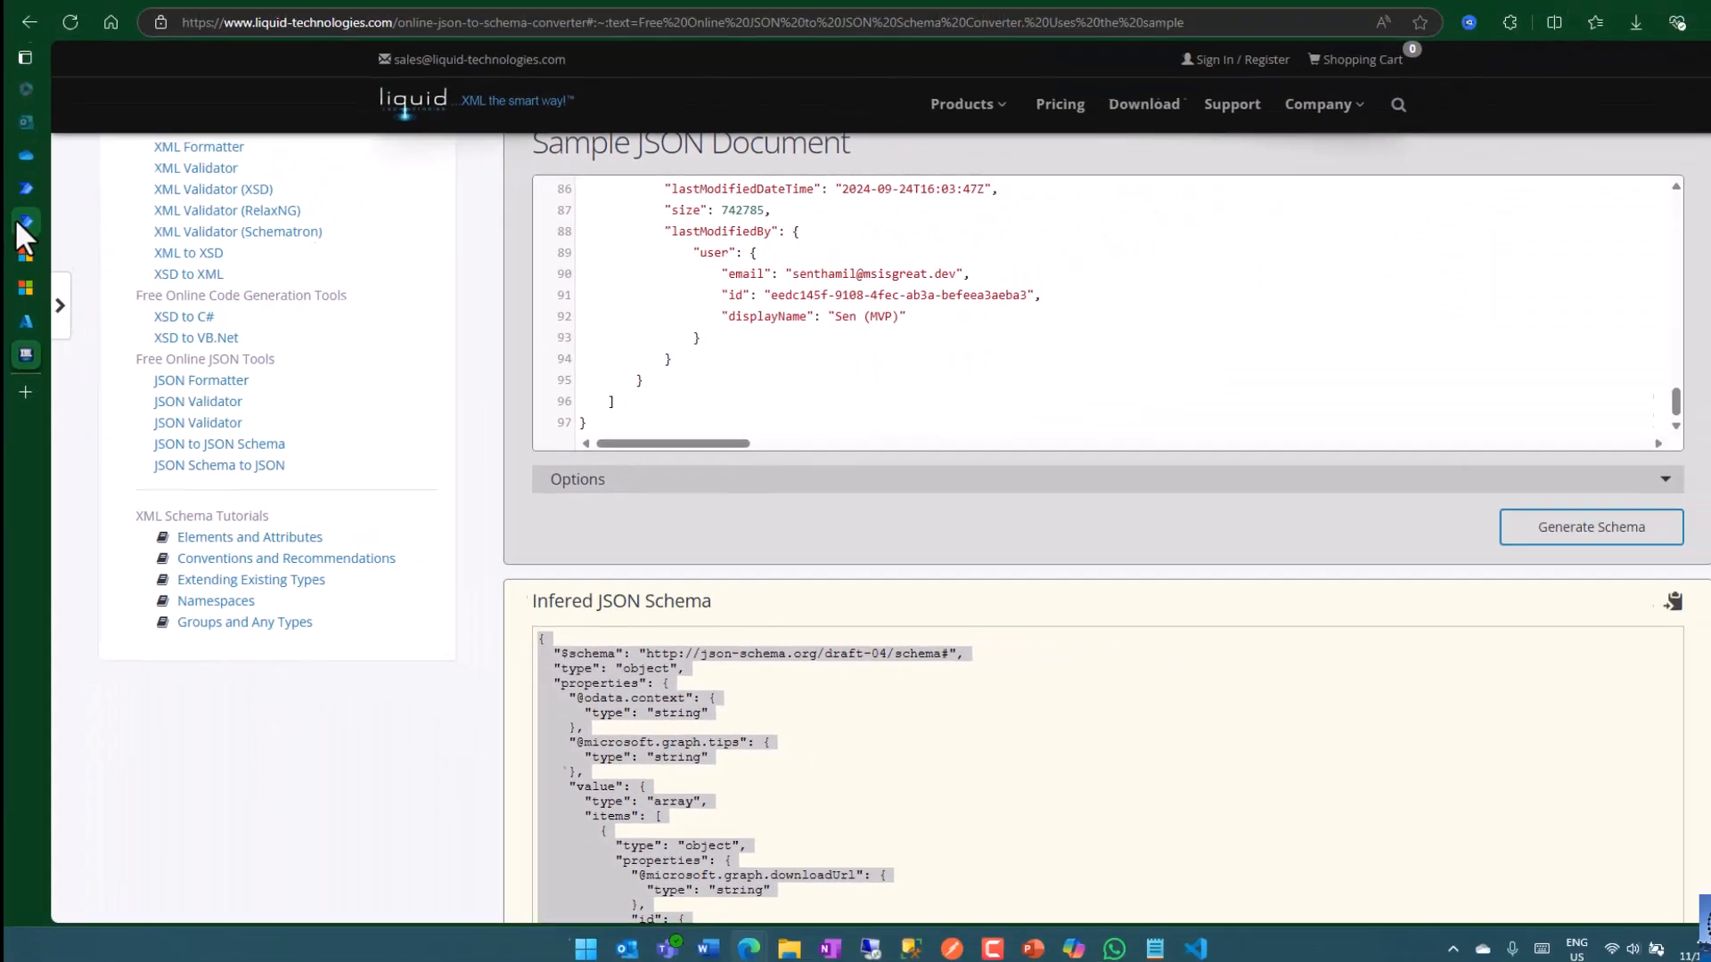
- Switch to the PP OneDrive connector in Power Automate and import the sample headers into GetFileVersionHistory's default response, leaving the sample body empty
left_click(19, 218)
left_click(29, 183)
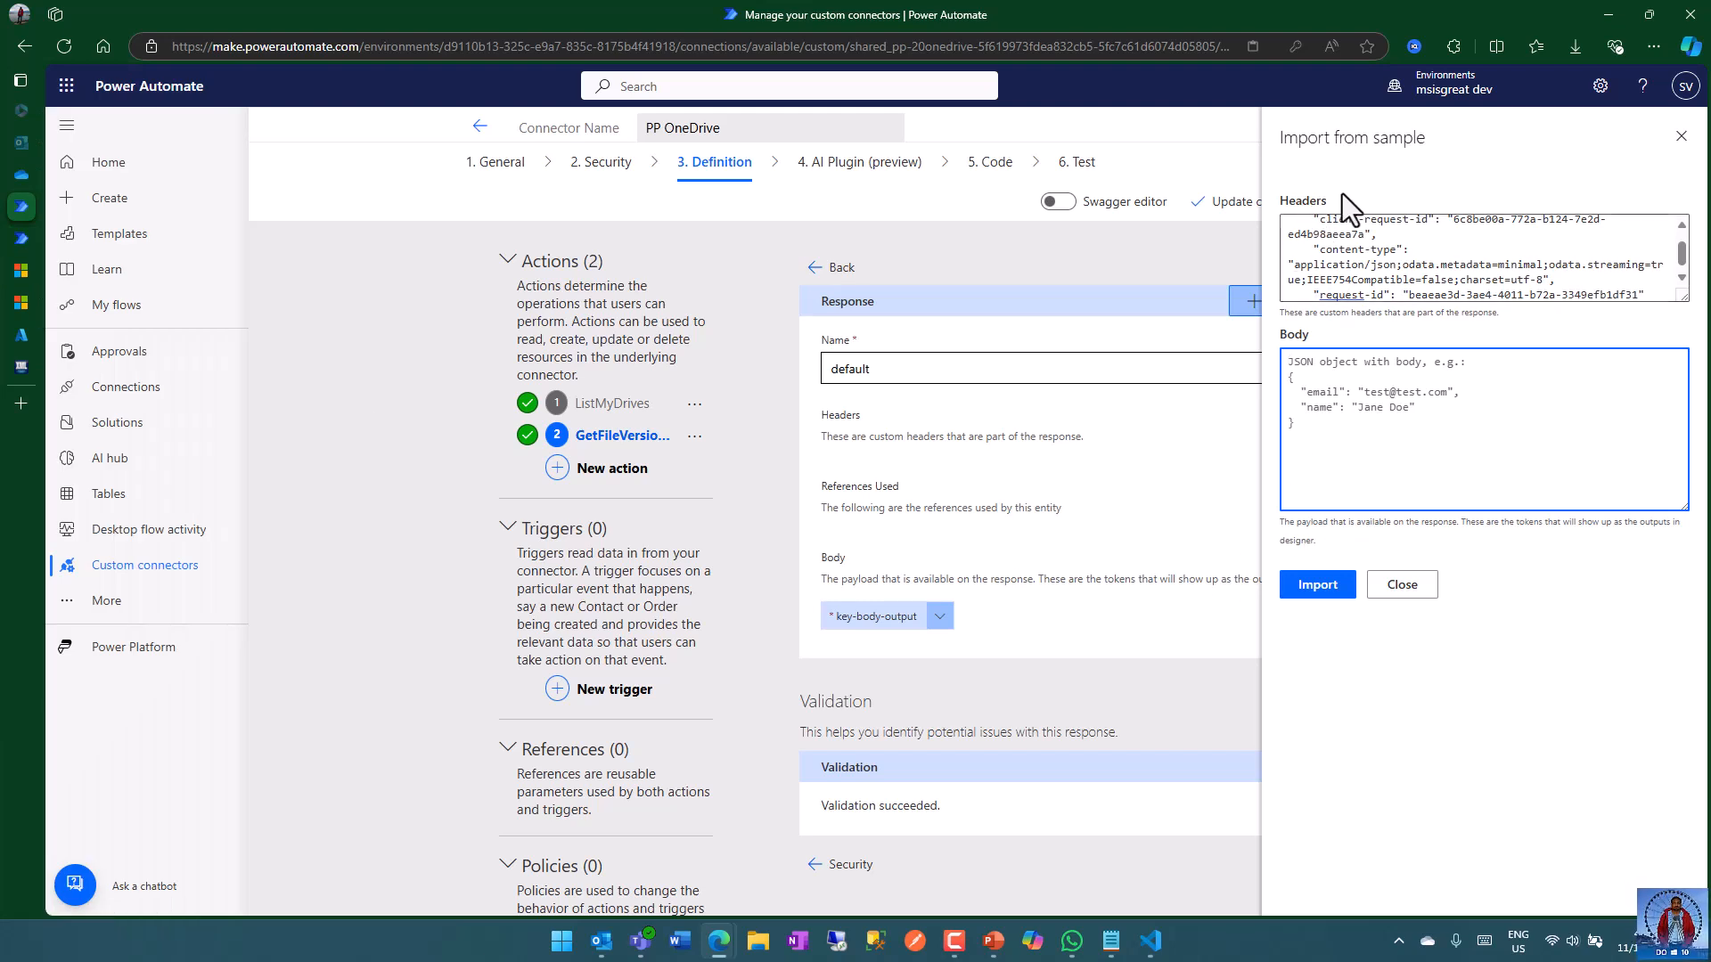
left_click(1316, 598)
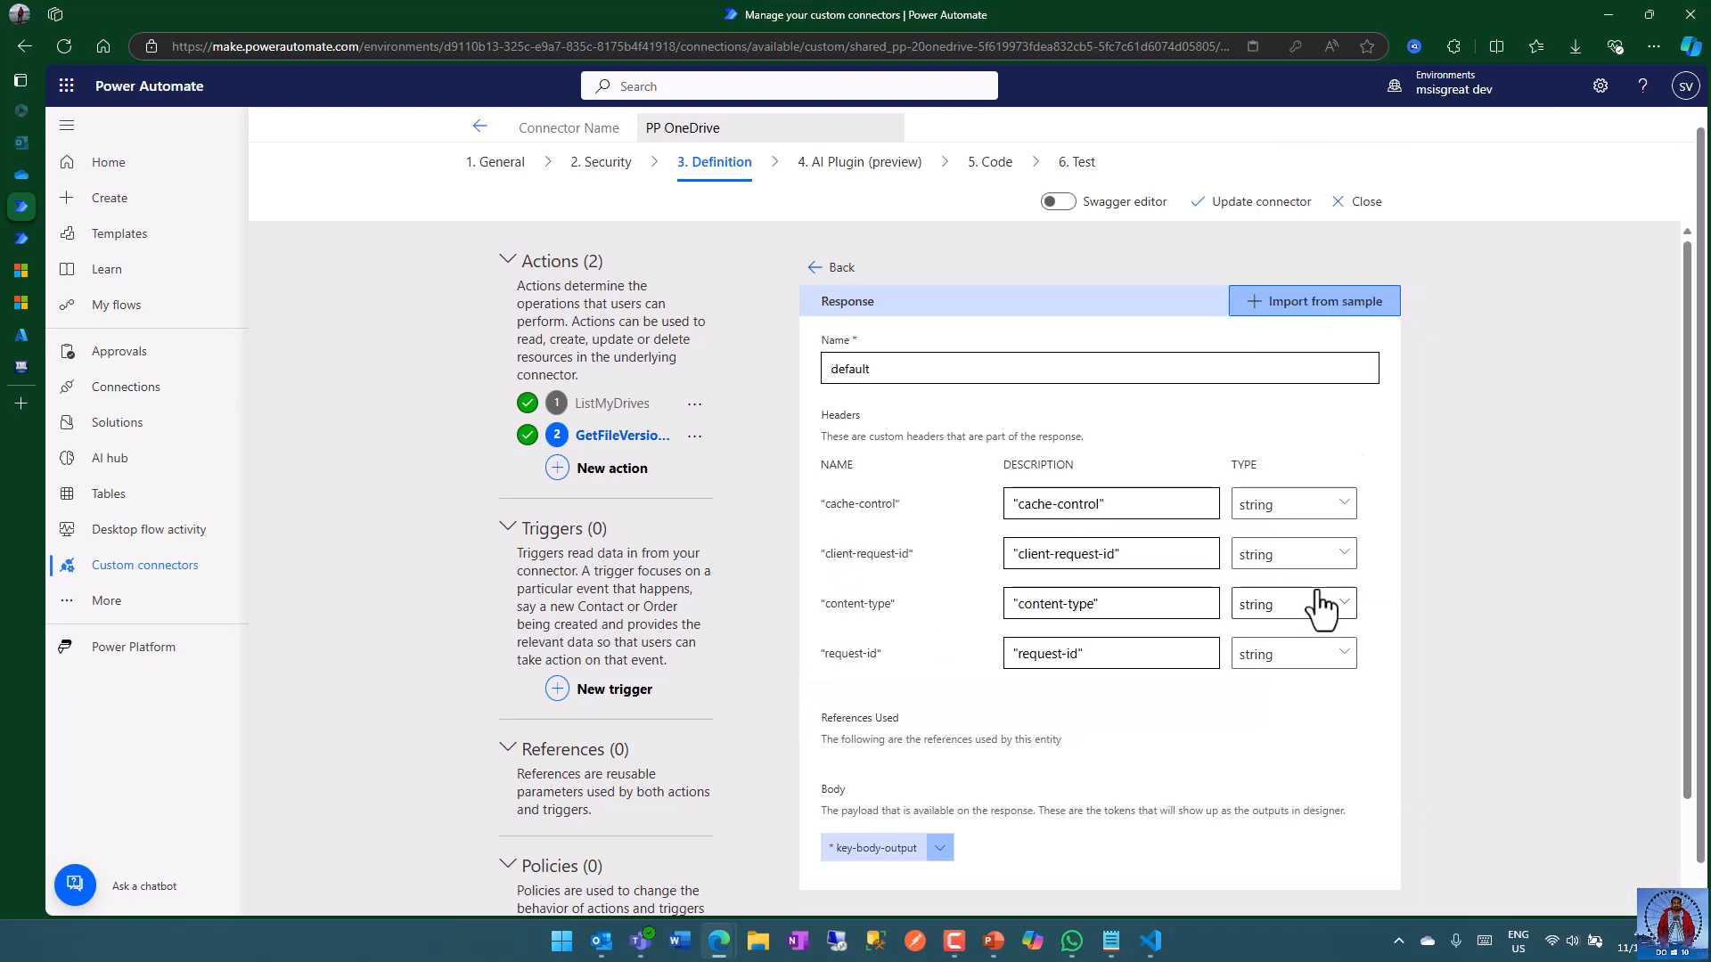
scroll(1100, 679, "down", 2)
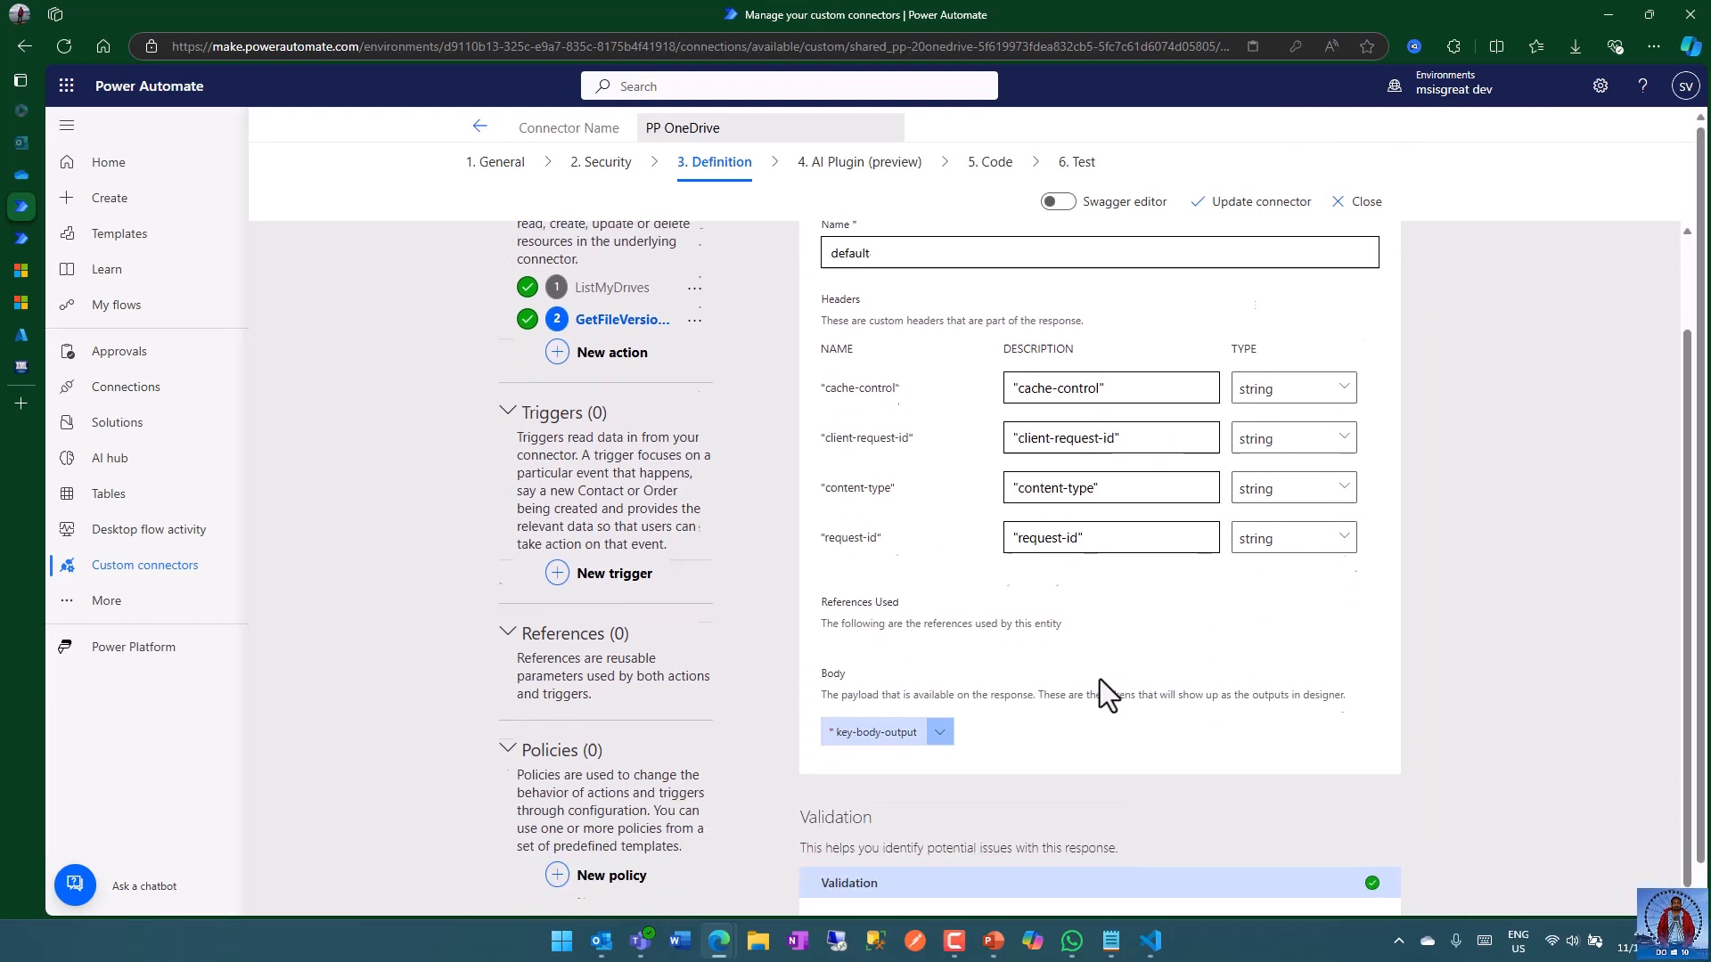
scroll(918, 590, "up", 2)
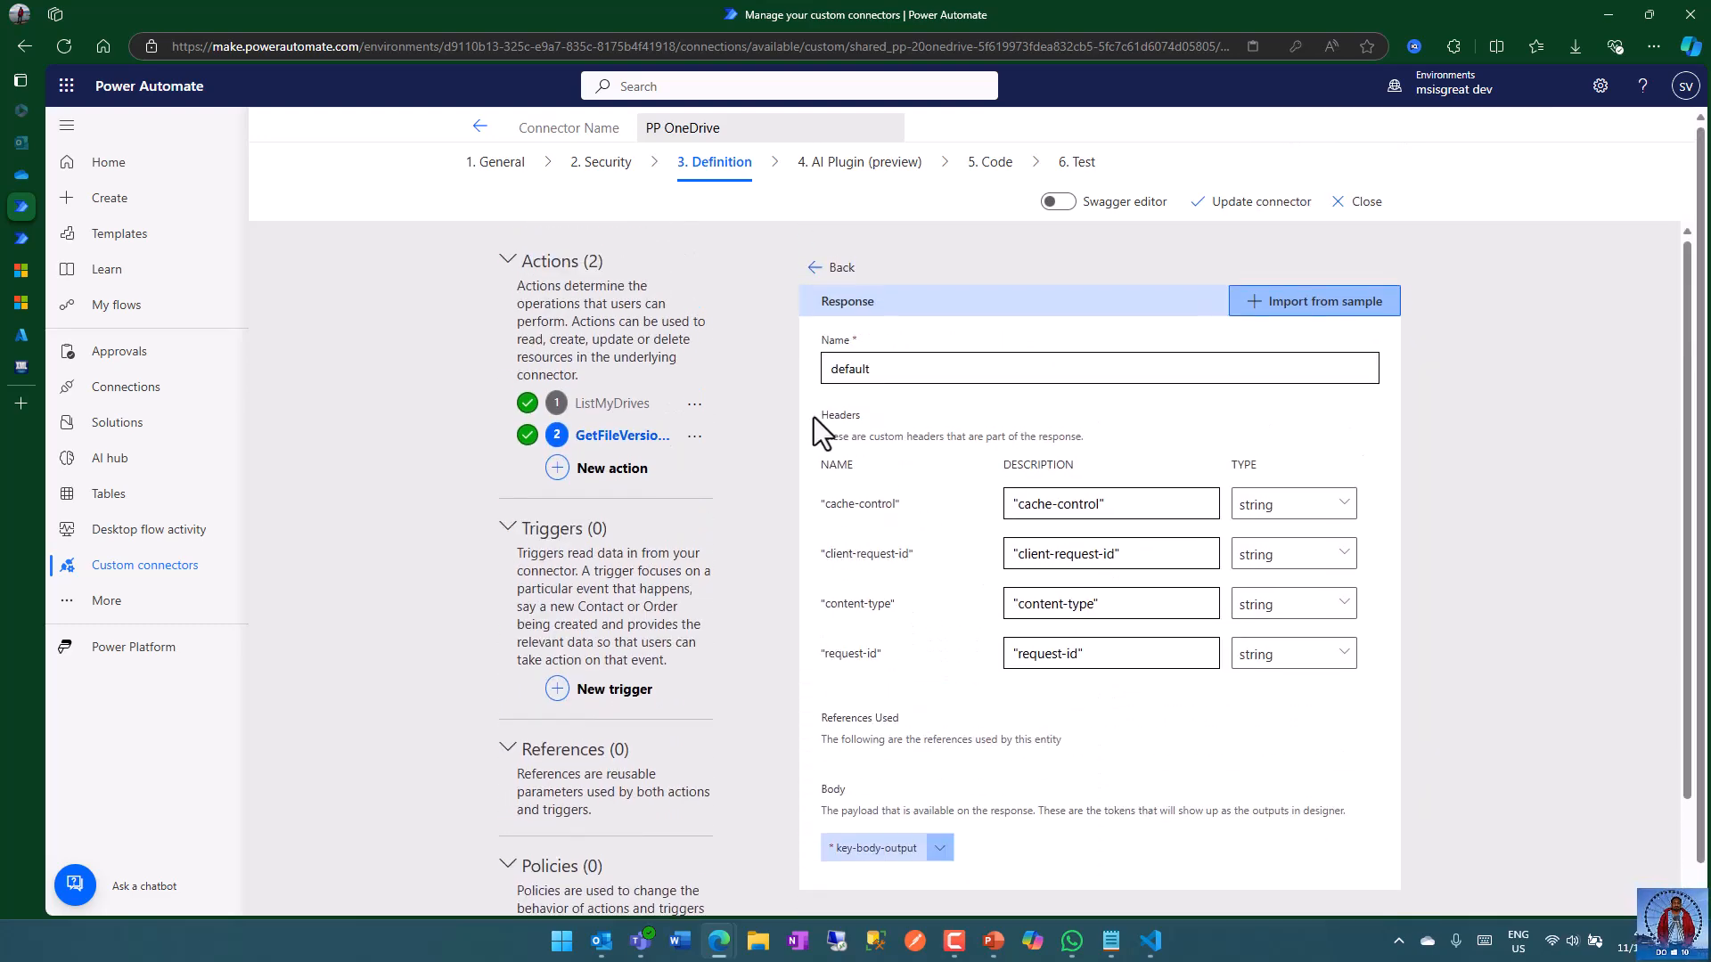
- In the Swagger editor, replace the empty schema of the versions path's default response with the copied JSON schema, converting it to YAML
left_click(1063, 204)
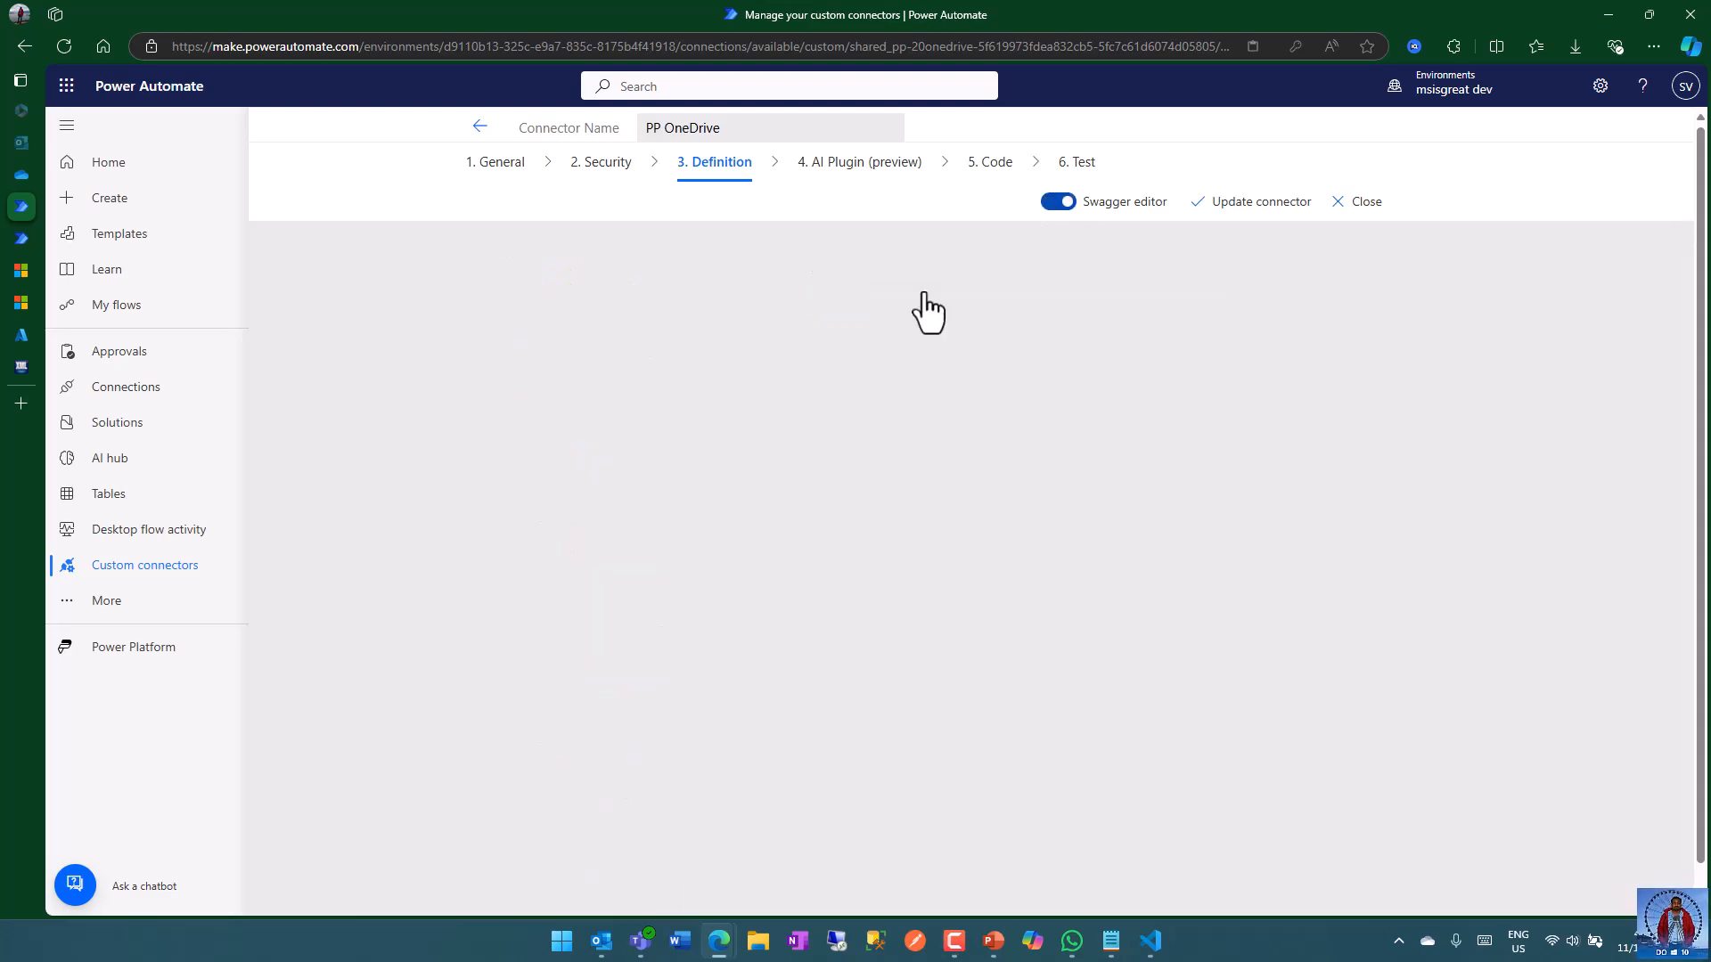
scroll(727, 524, "down", 15)
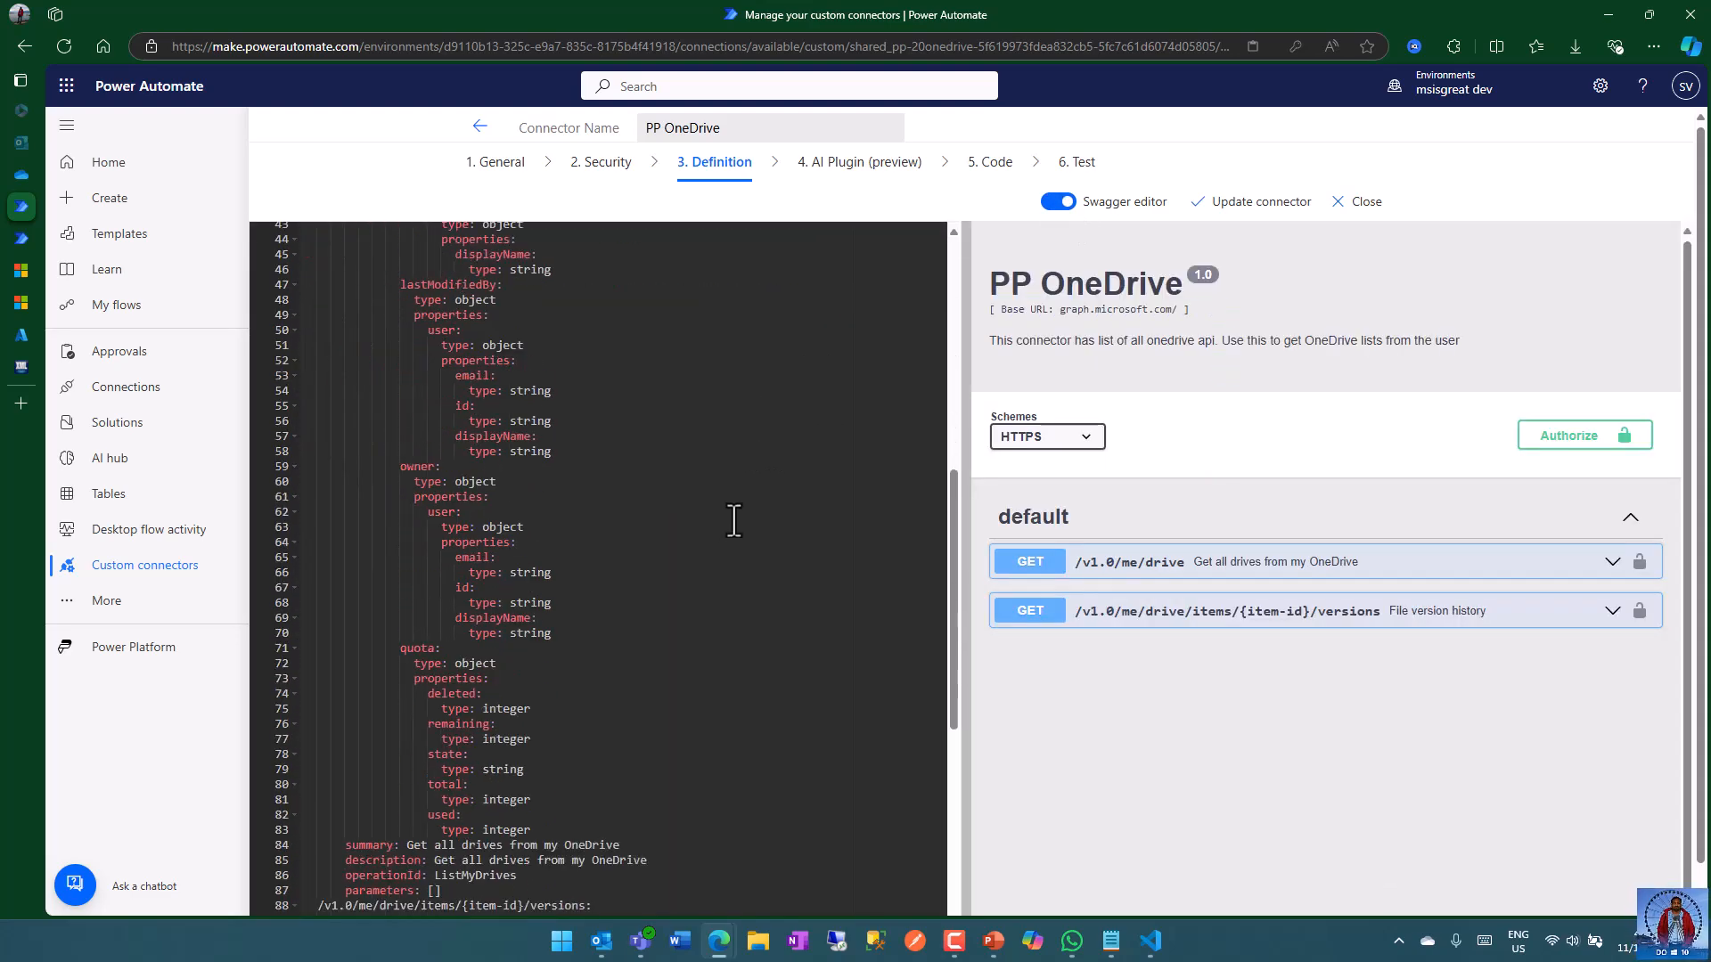
scroll(736, 522, "down", 1)
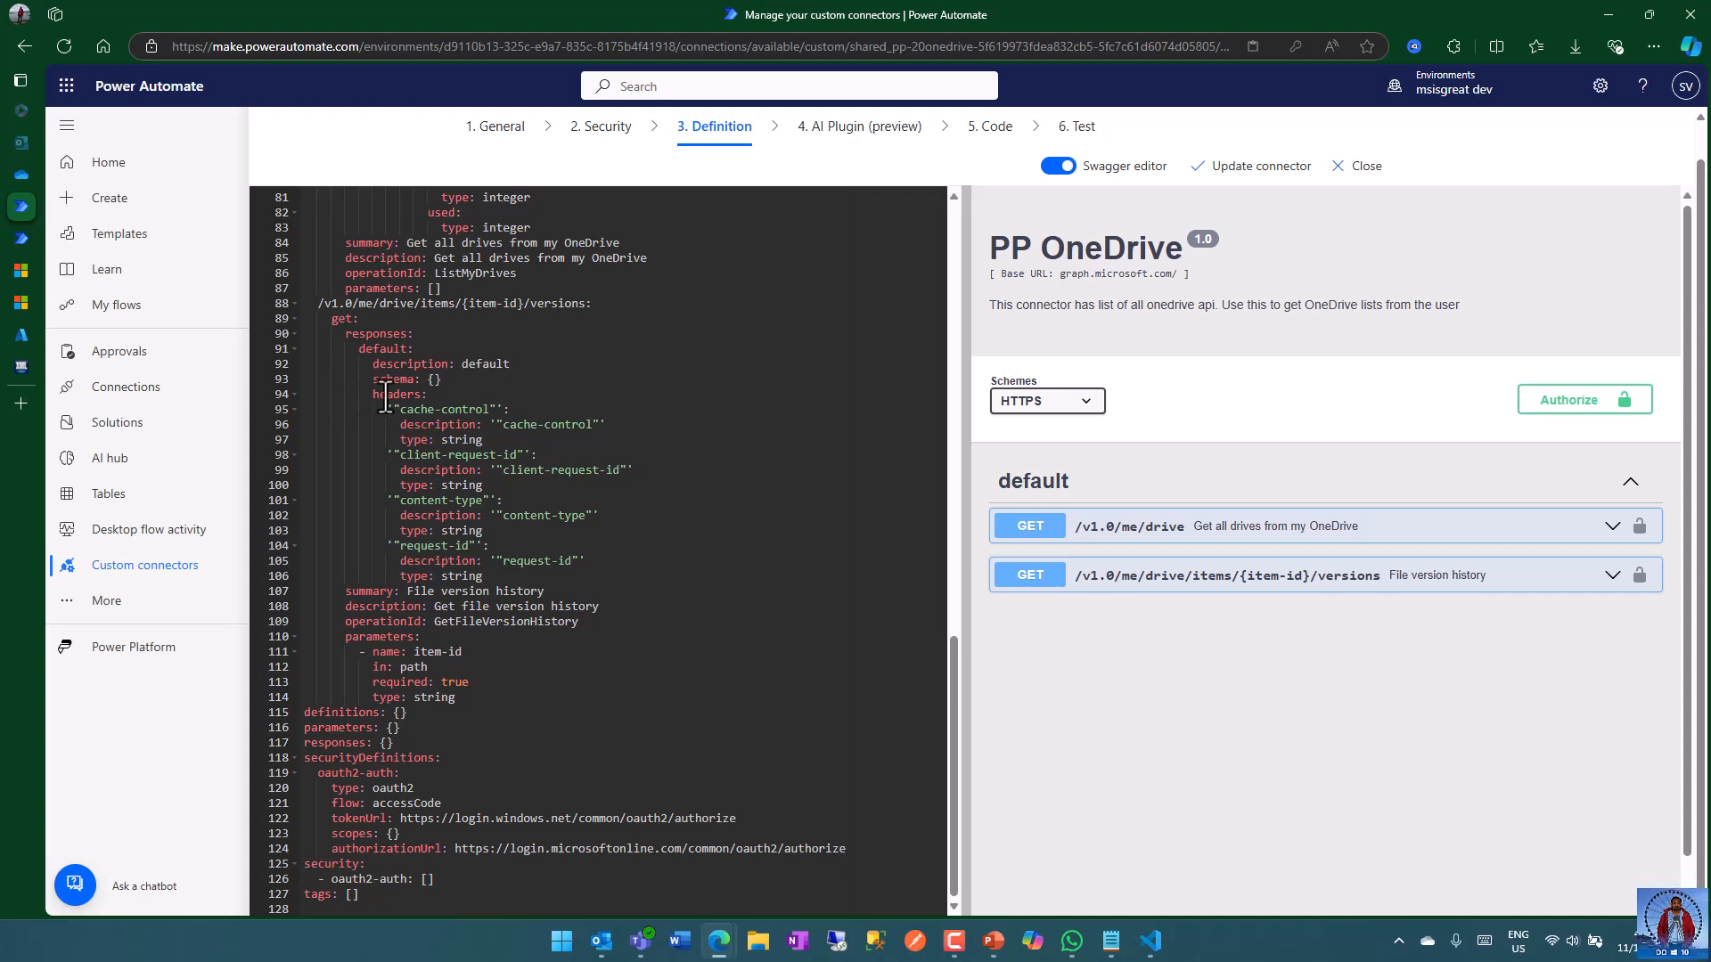
left_click(432, 379)
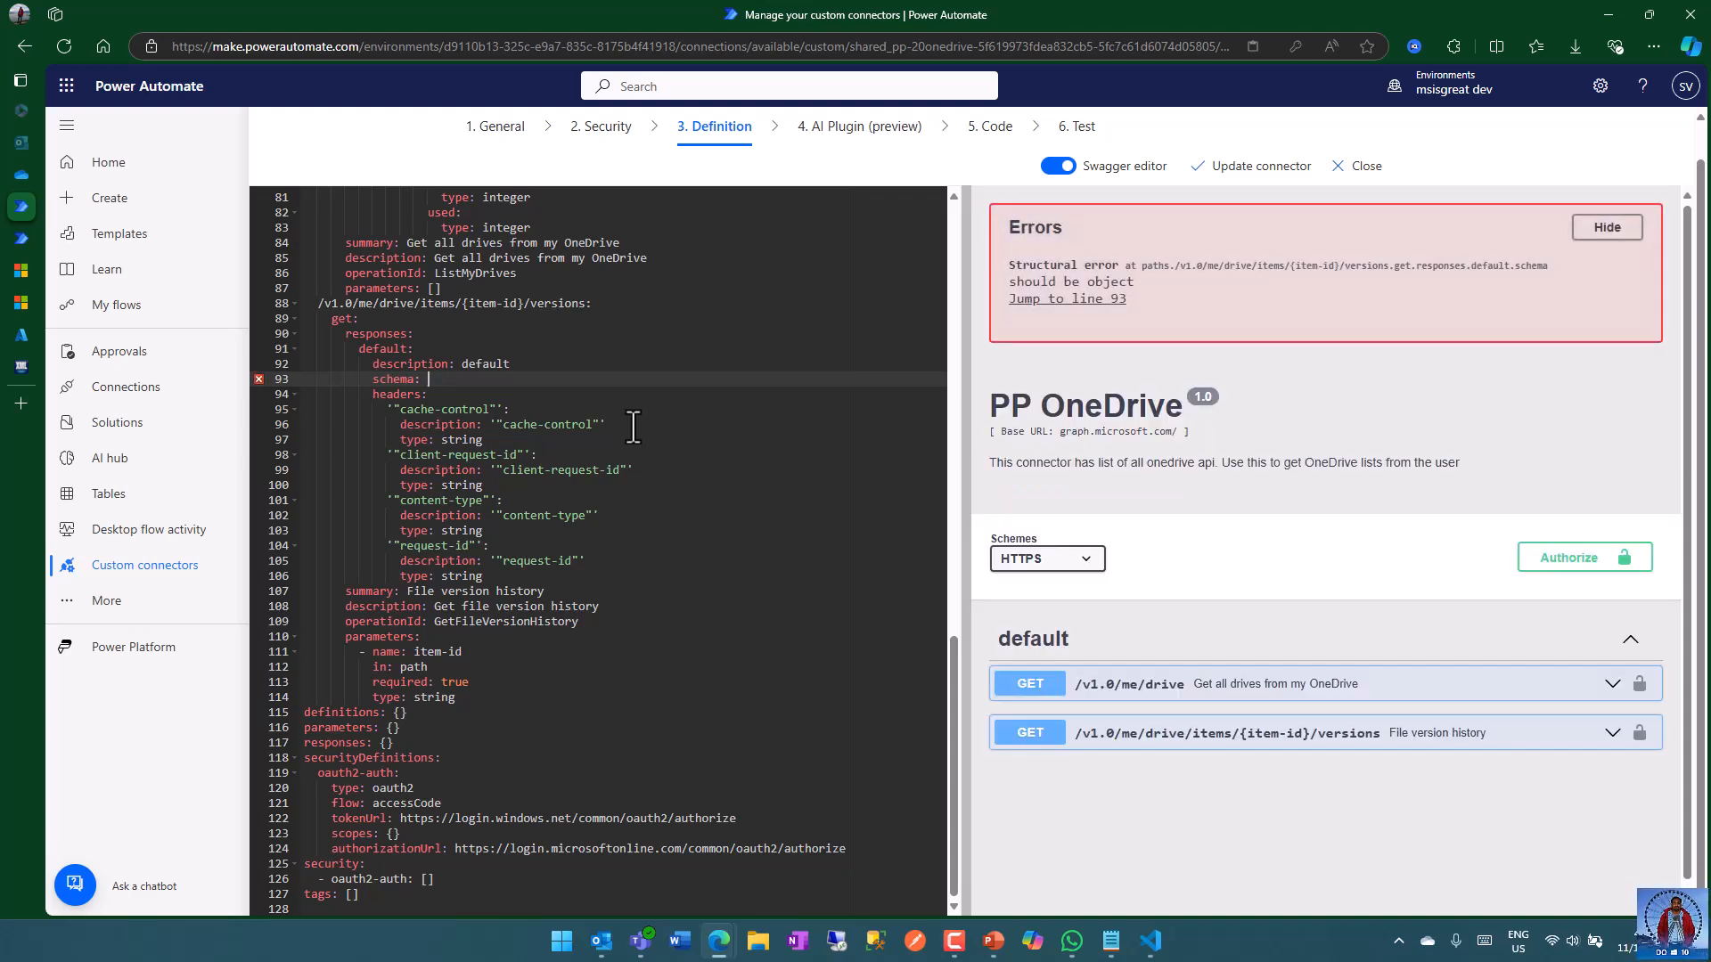
key("ctrl+v")
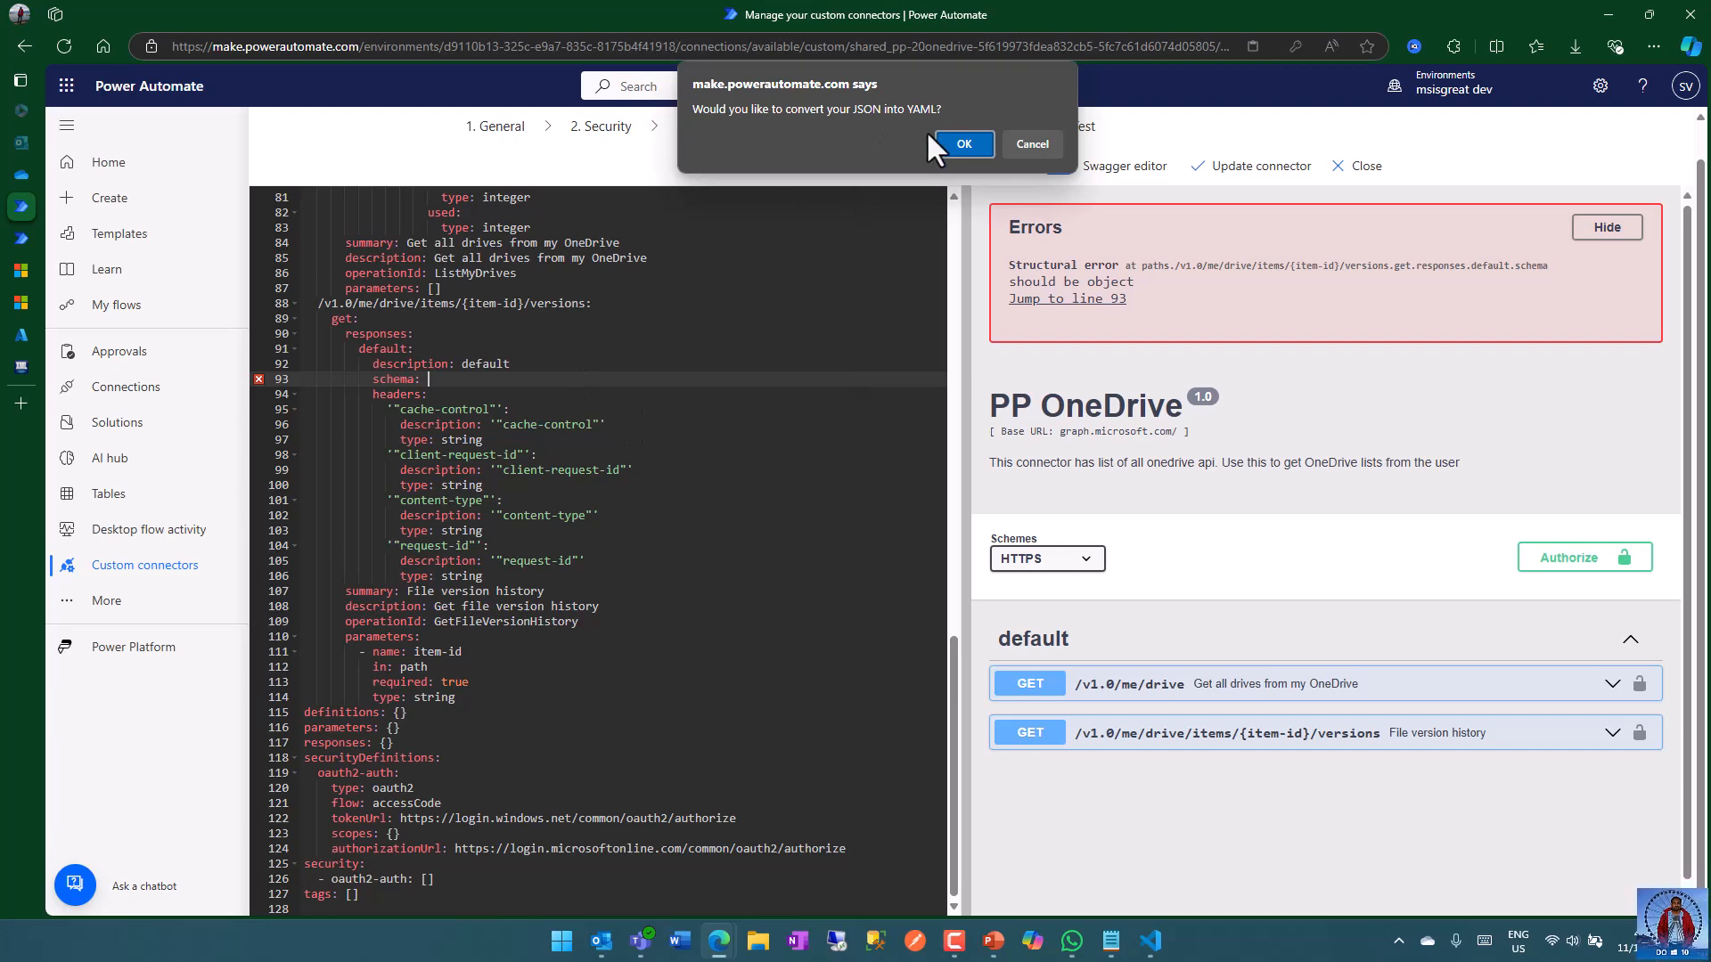
left_click(962, 144)
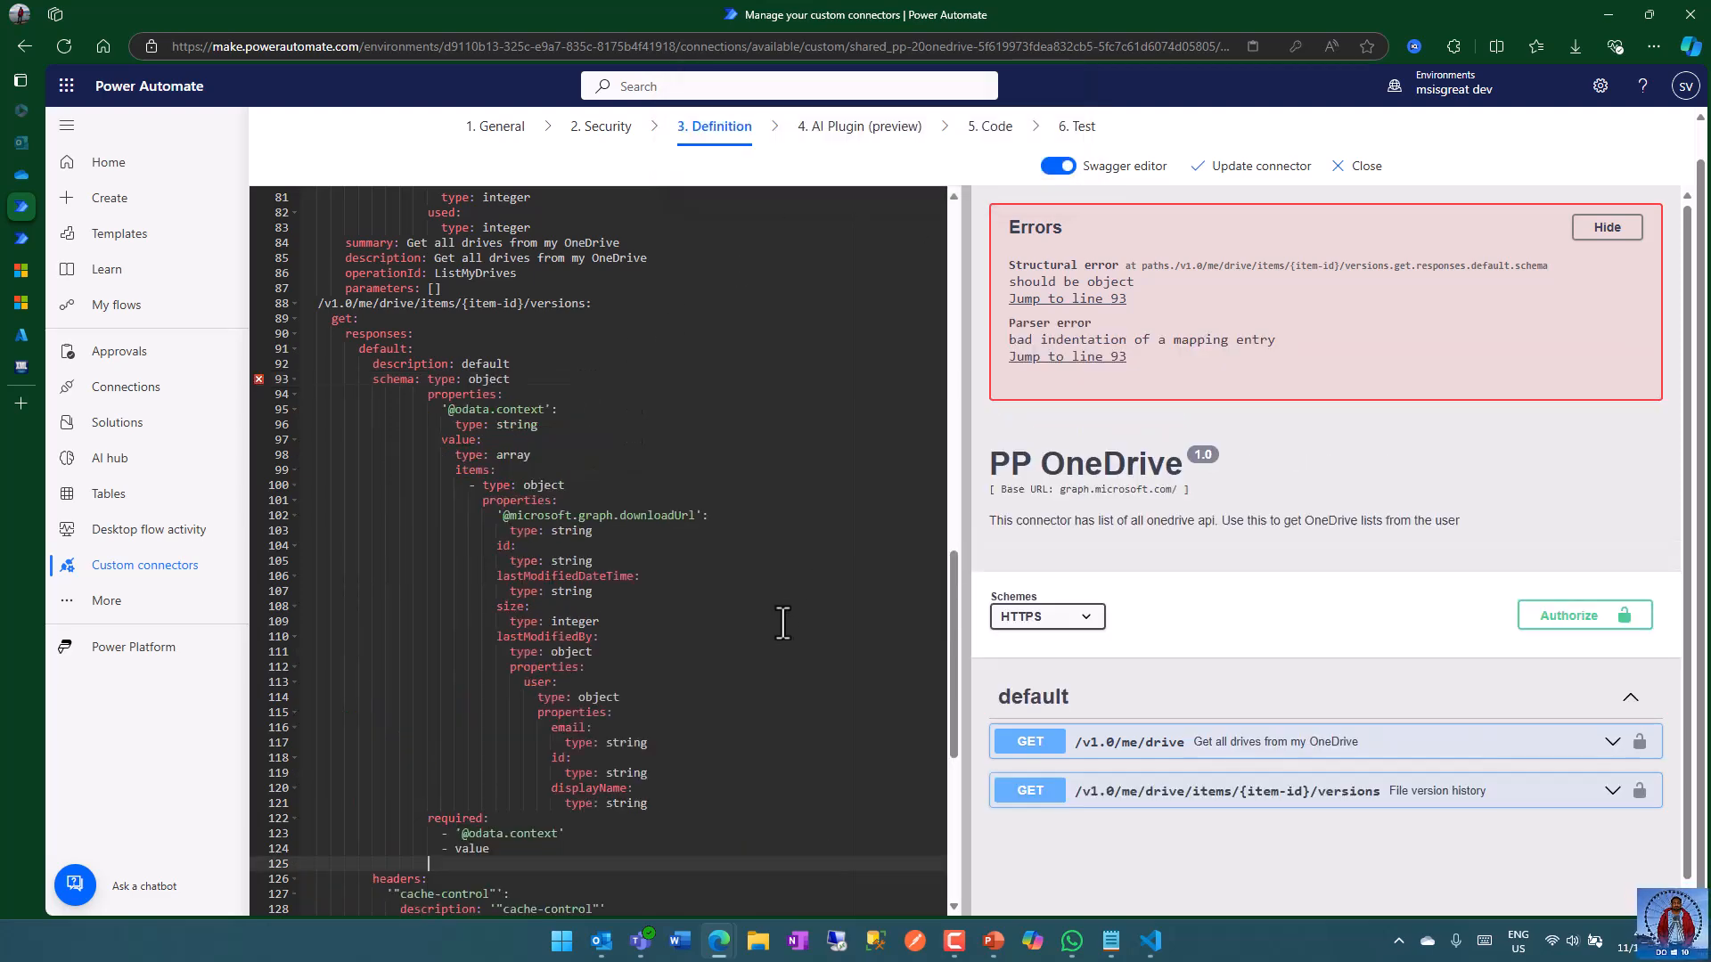
- Move the pasted schema's first "type: object" onto its own line below "schema:" and indent it to align with "properties:"
scroll(783, 623, "down", 2)
scroll(784, 623, "up", 2)
scroll(784, 623, "down", 1)
scroll(784, 623, "up", 1)
left_click(426, 381)
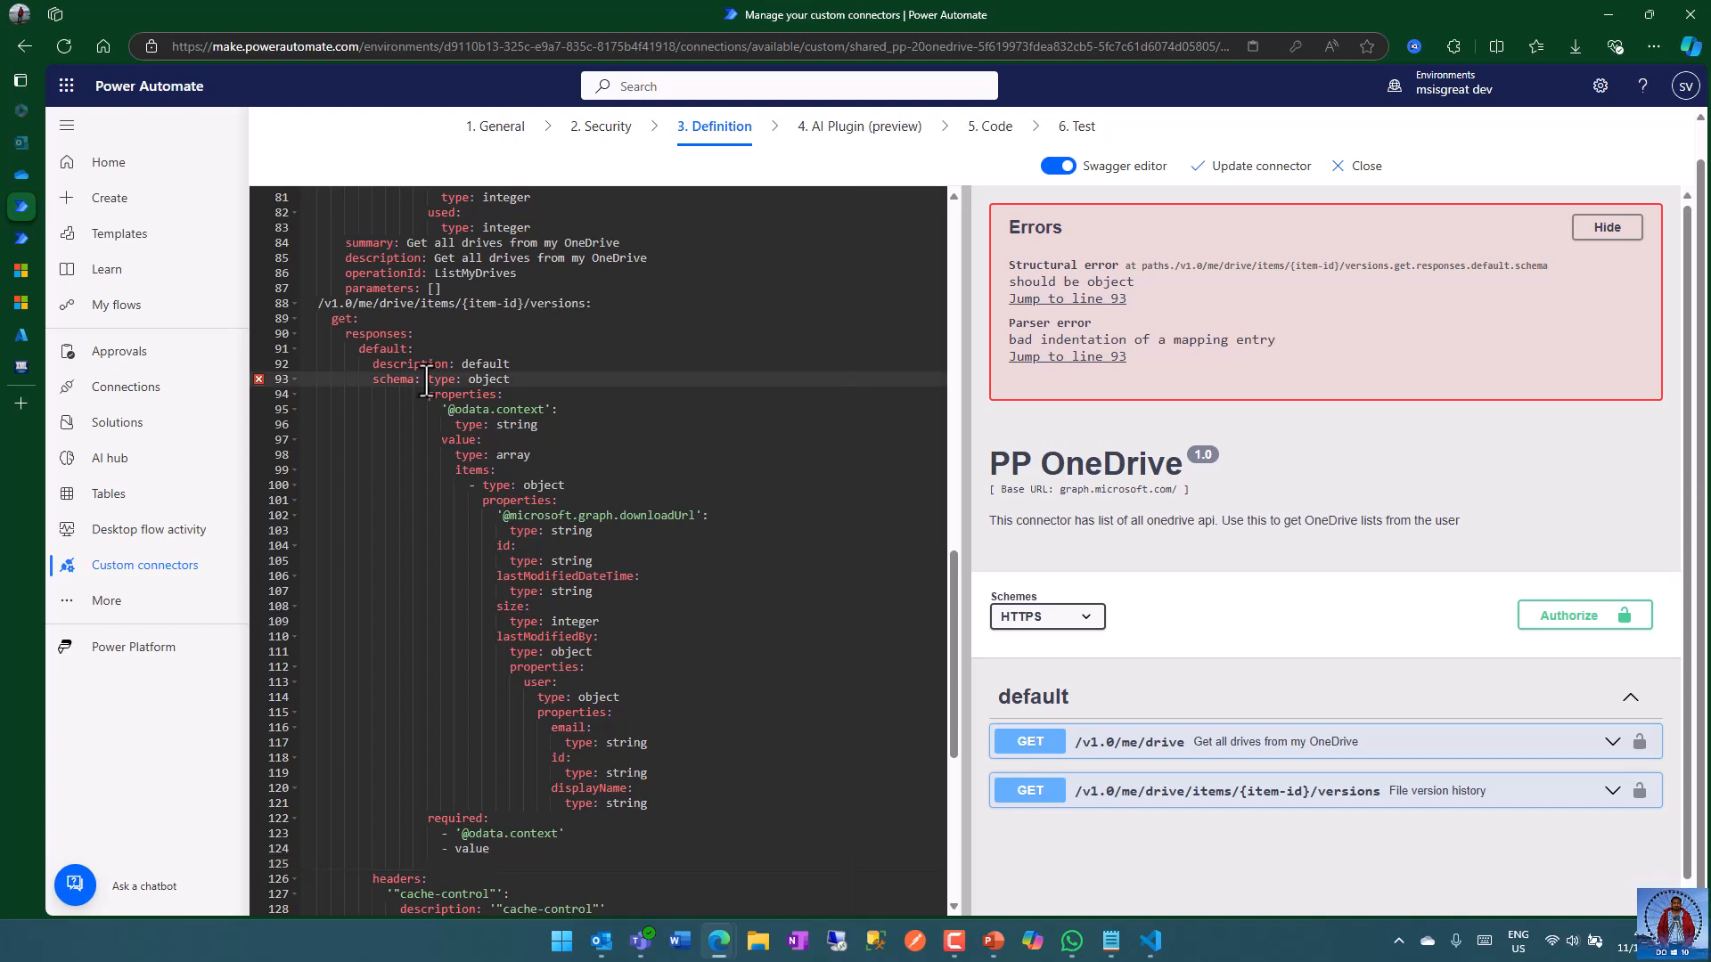
key("Return")
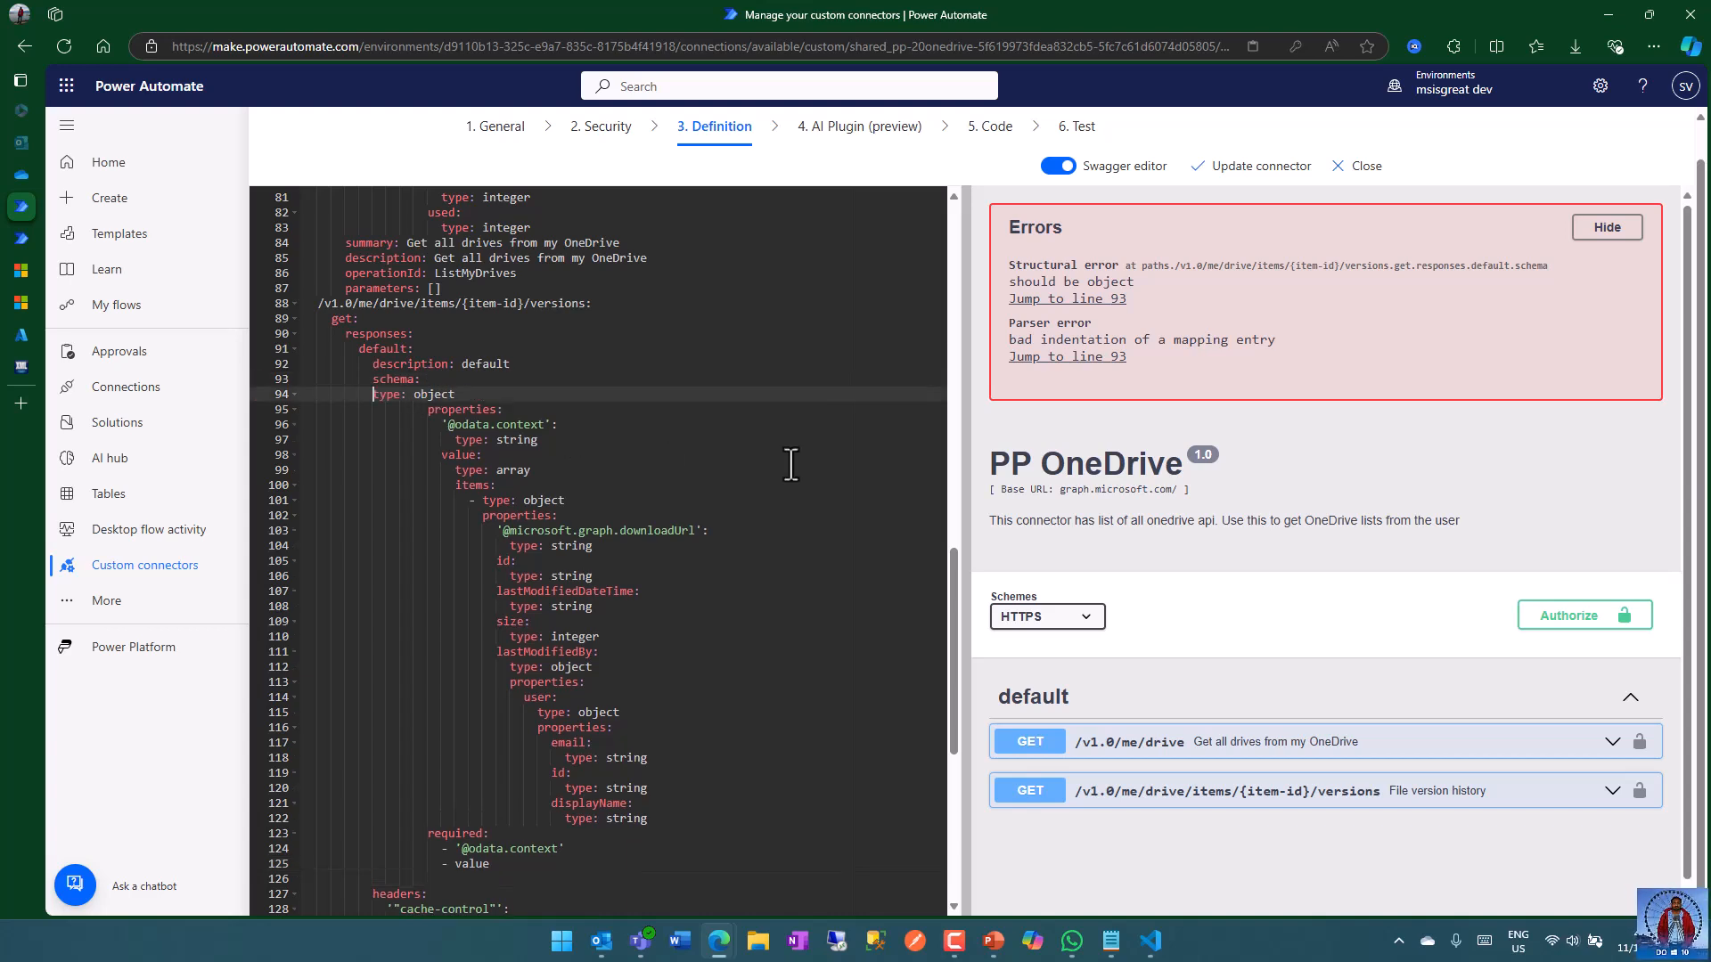
key("Tab")
key("Tab")
key("Tab")
key("Tab")
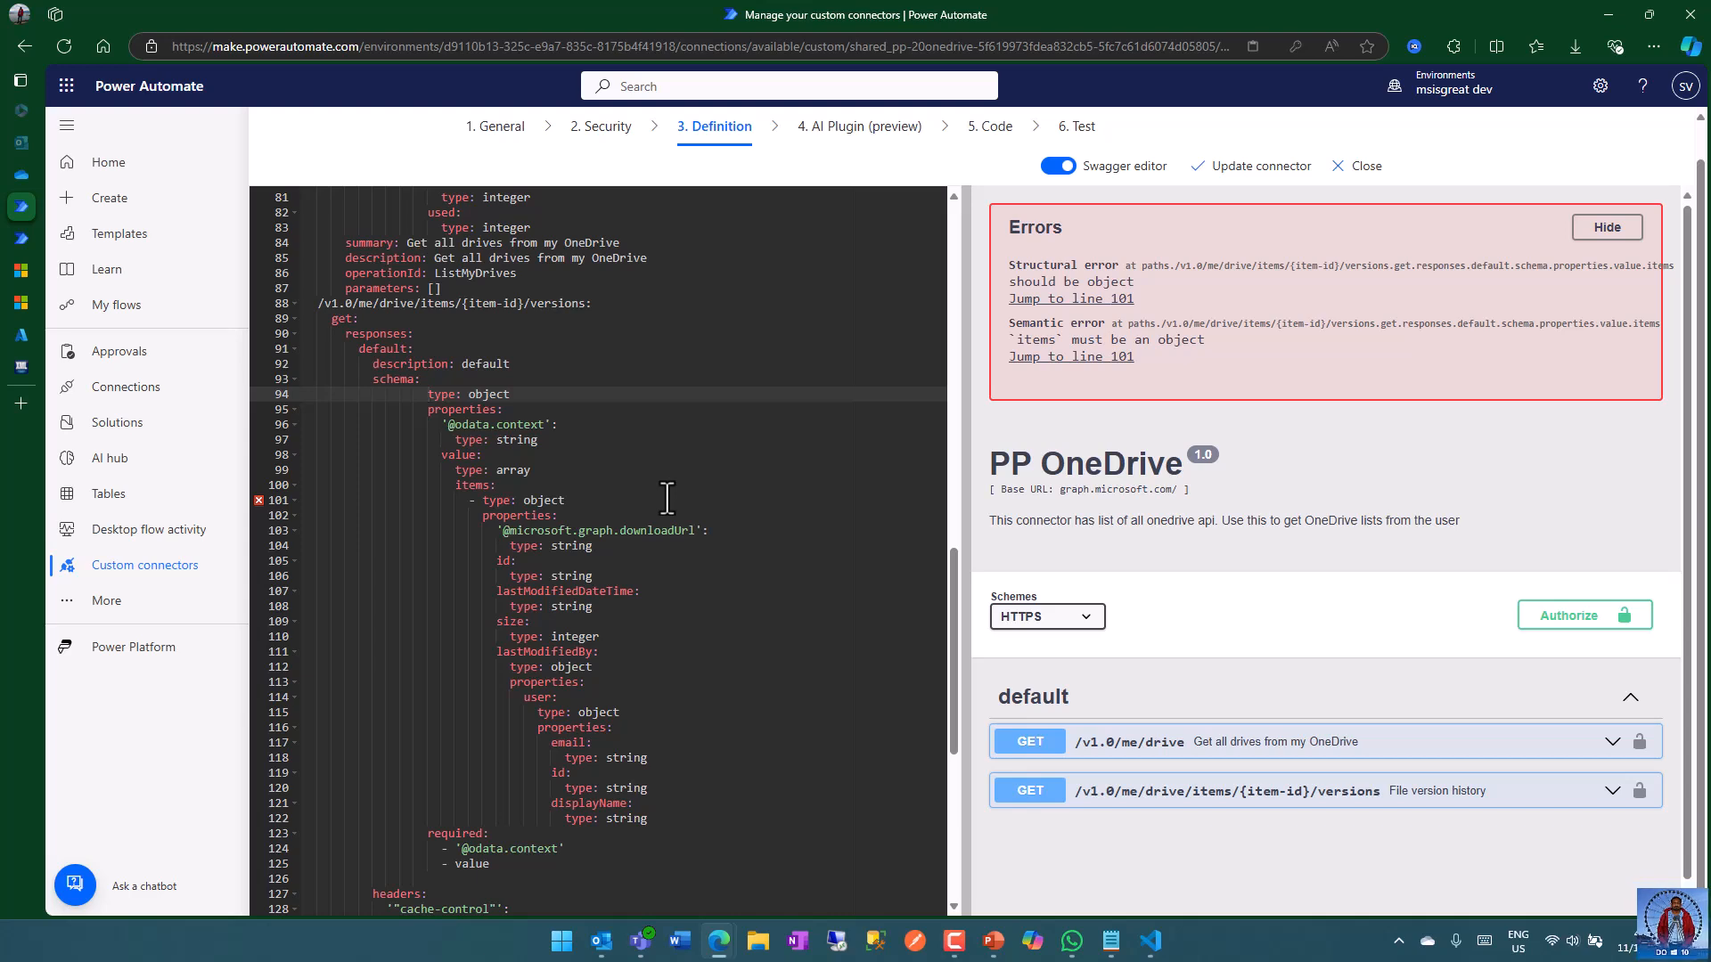
- Remove the list dash before "type: object" under the value array's "items", keeping its indentation aligned with "properties:"
left_click(482, 501)
key("BackSpace")
key("BackSpace")
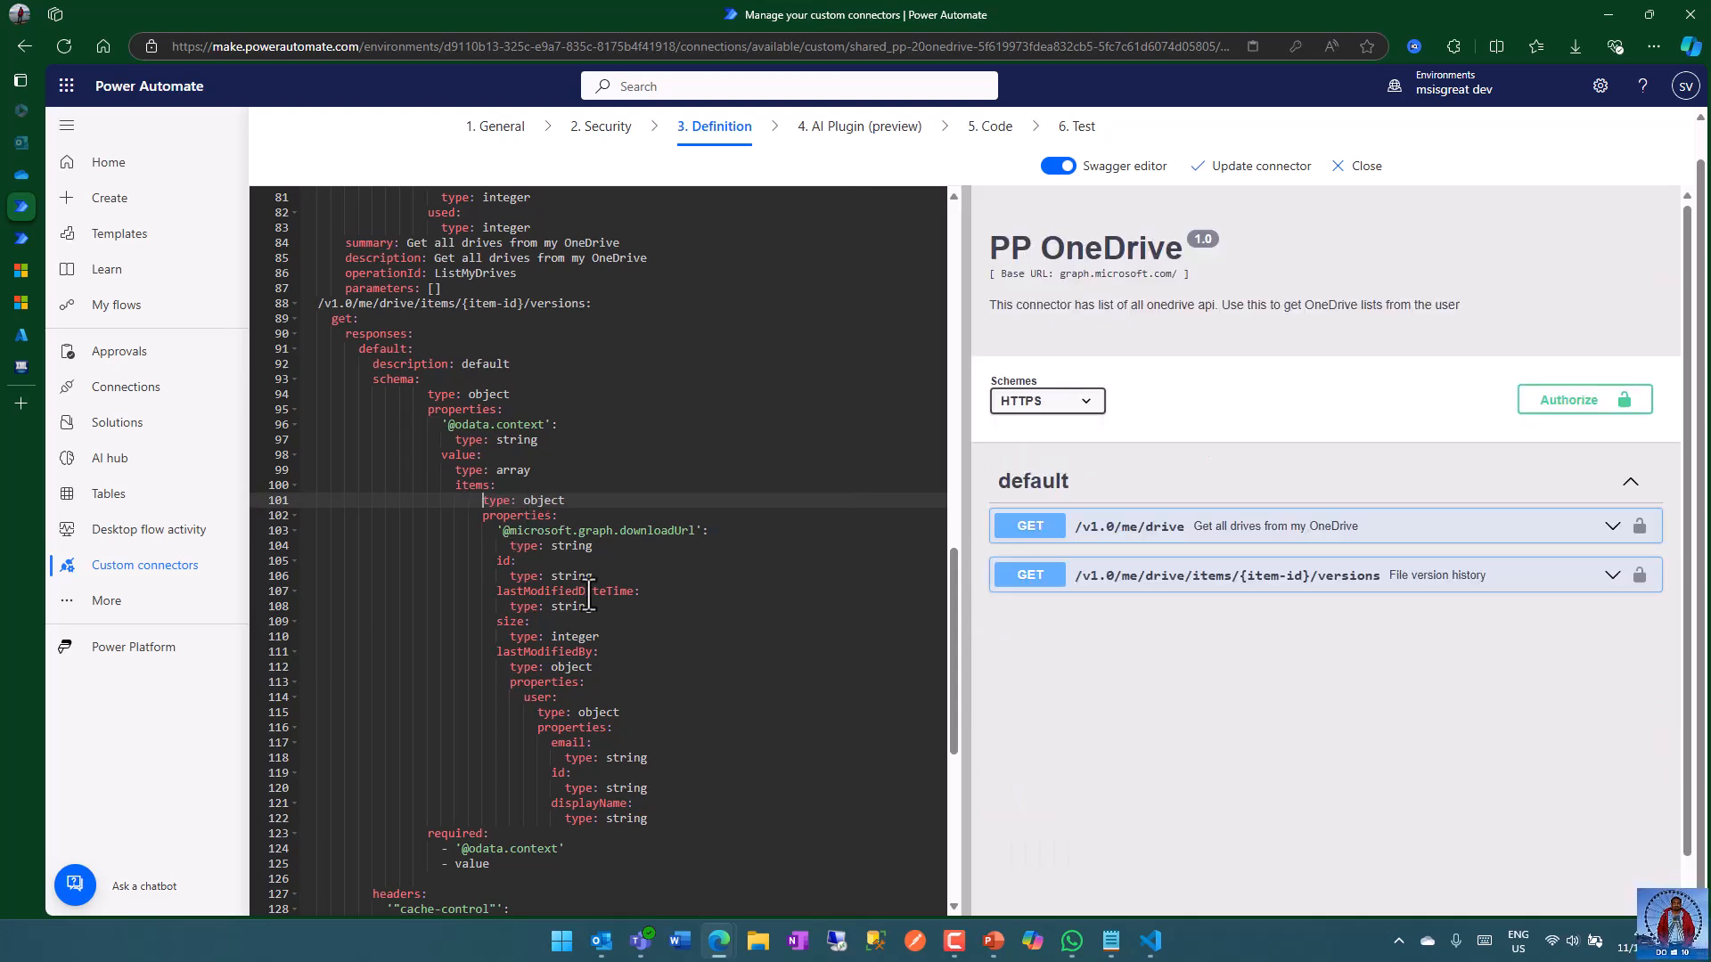
scroll(581, 596, "down", 3)
scroll(704, 597, "up", 1)
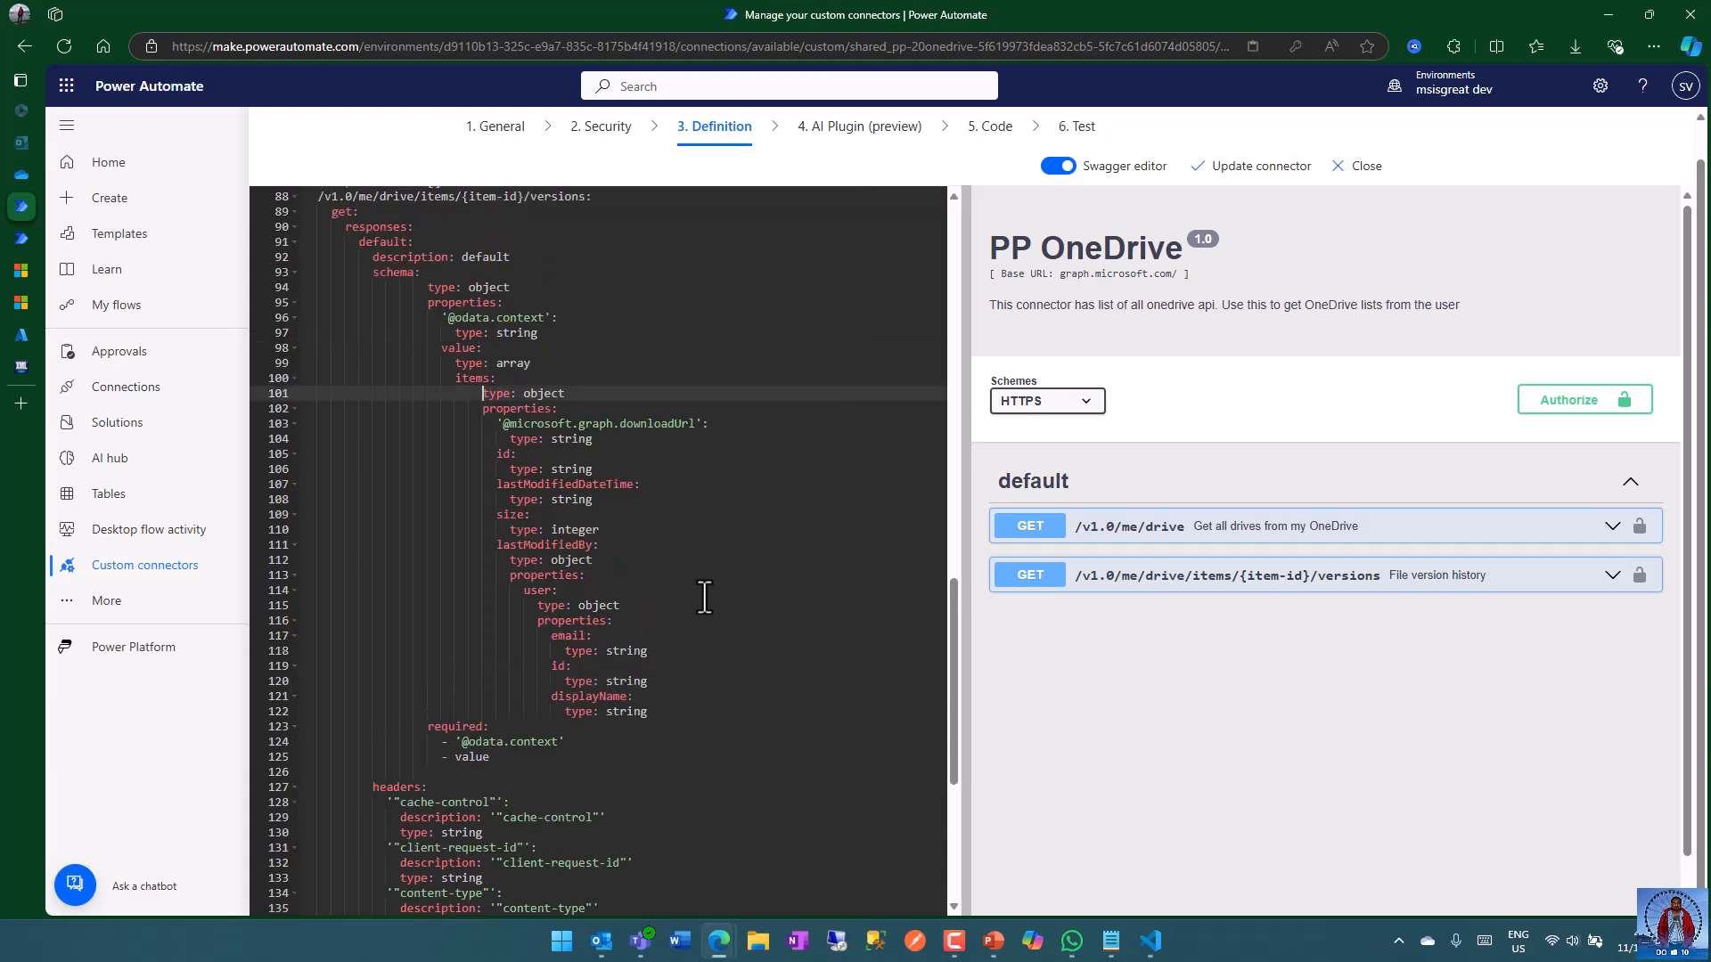
scroll(704, 597, "up", 1)
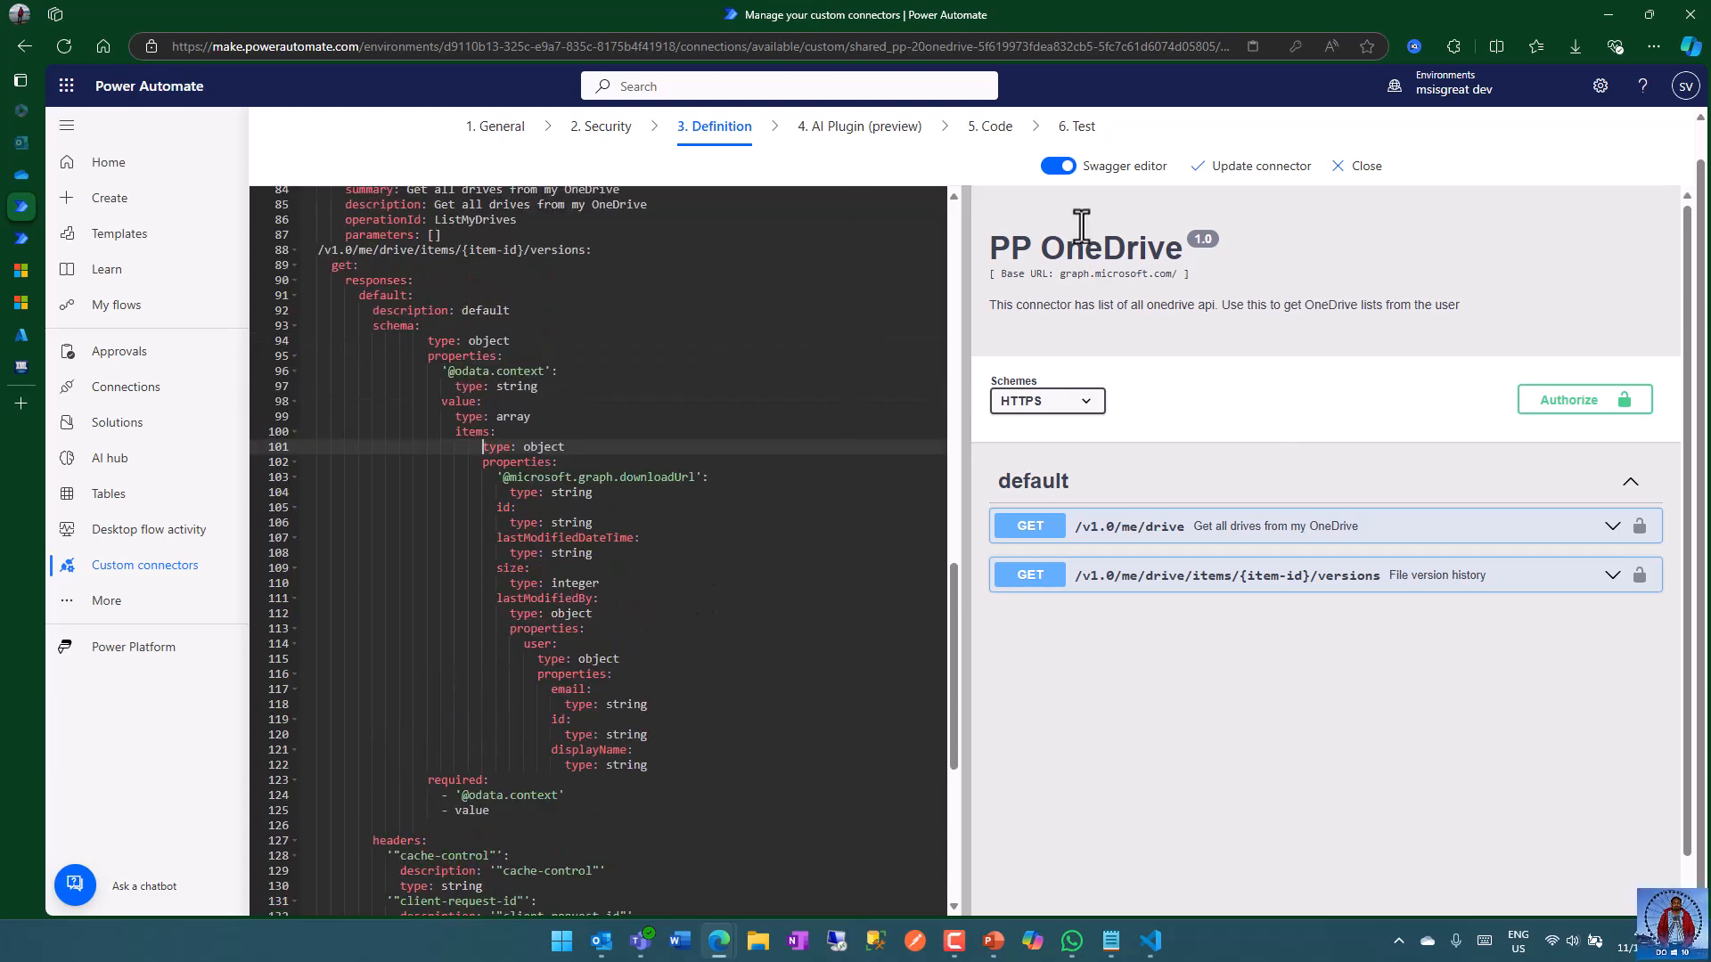
- Review the versions schema, expand the File version history operation in the preview, and update the connector
left_click(567, 386)
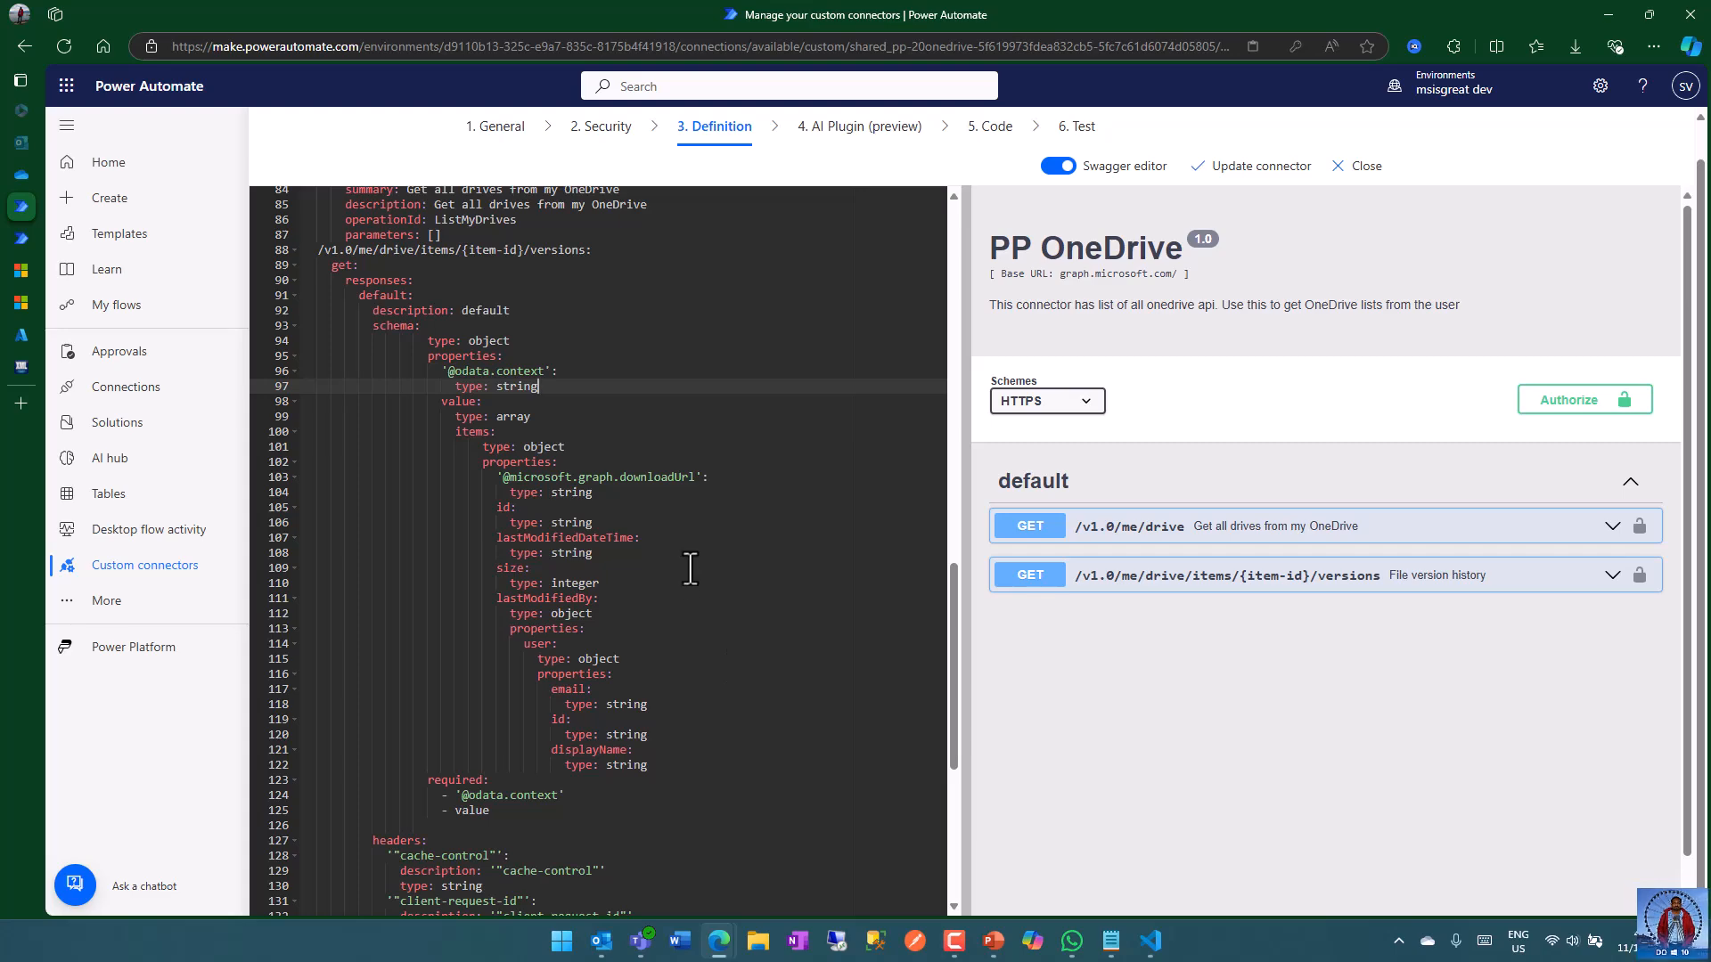
scroll(689, 568, "down", 3)
scroll(690, 568, "up", 4)
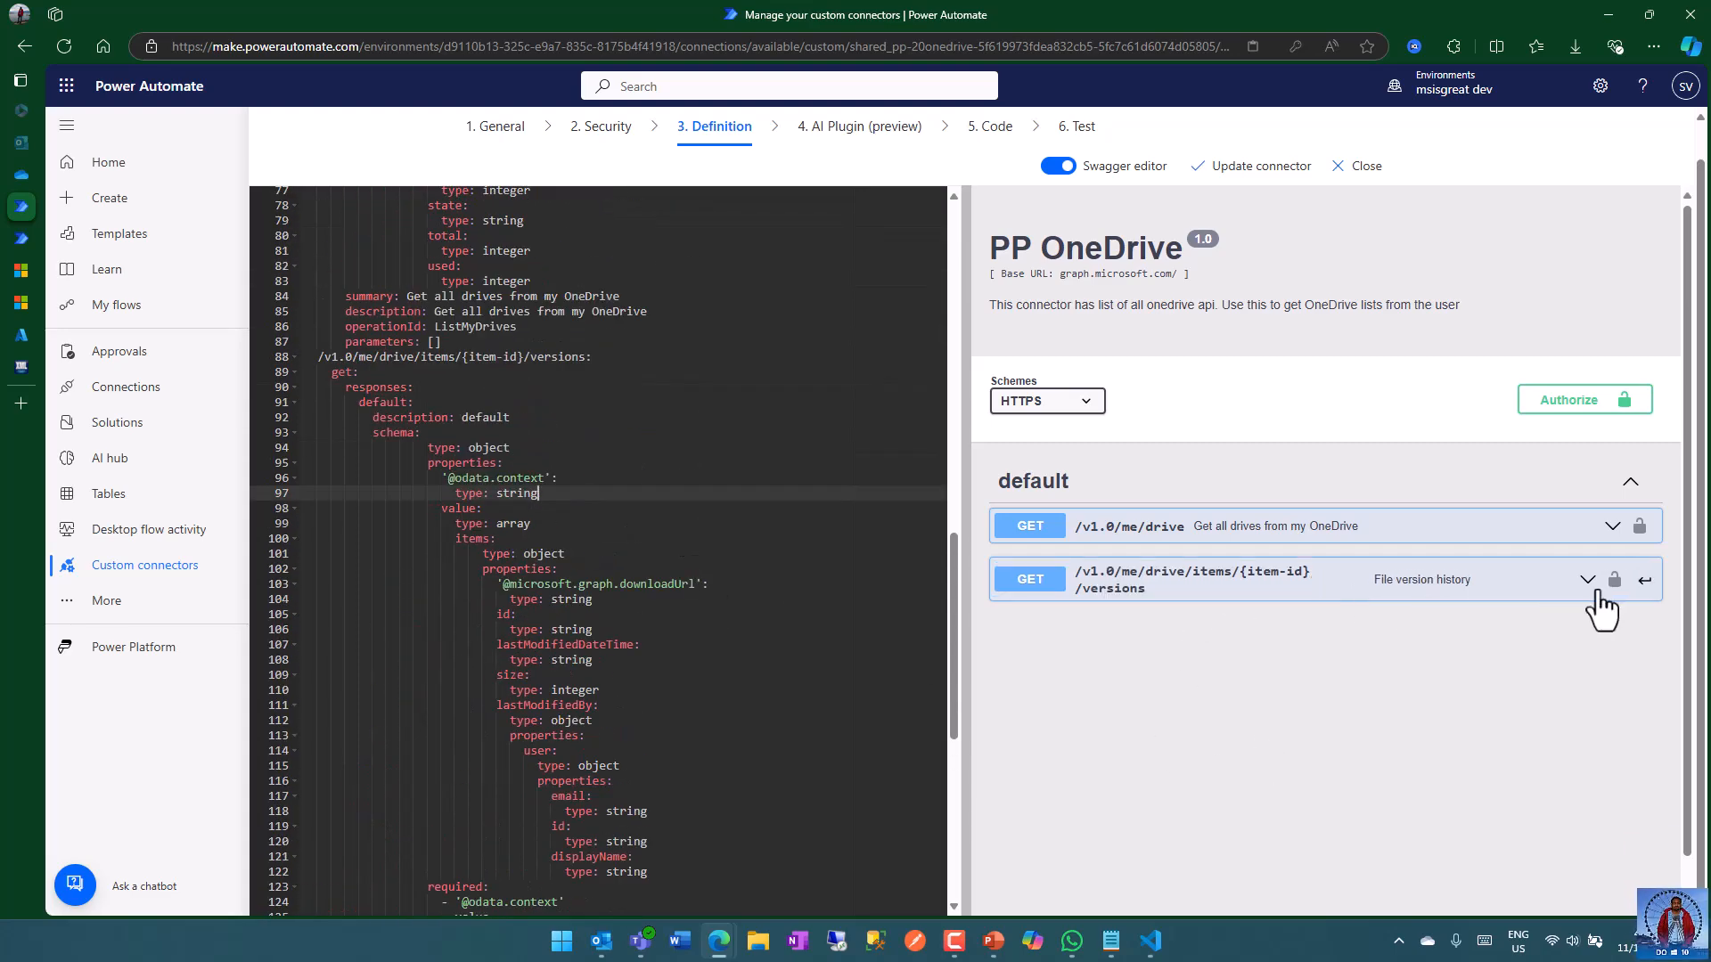
left_click(1586, 583)
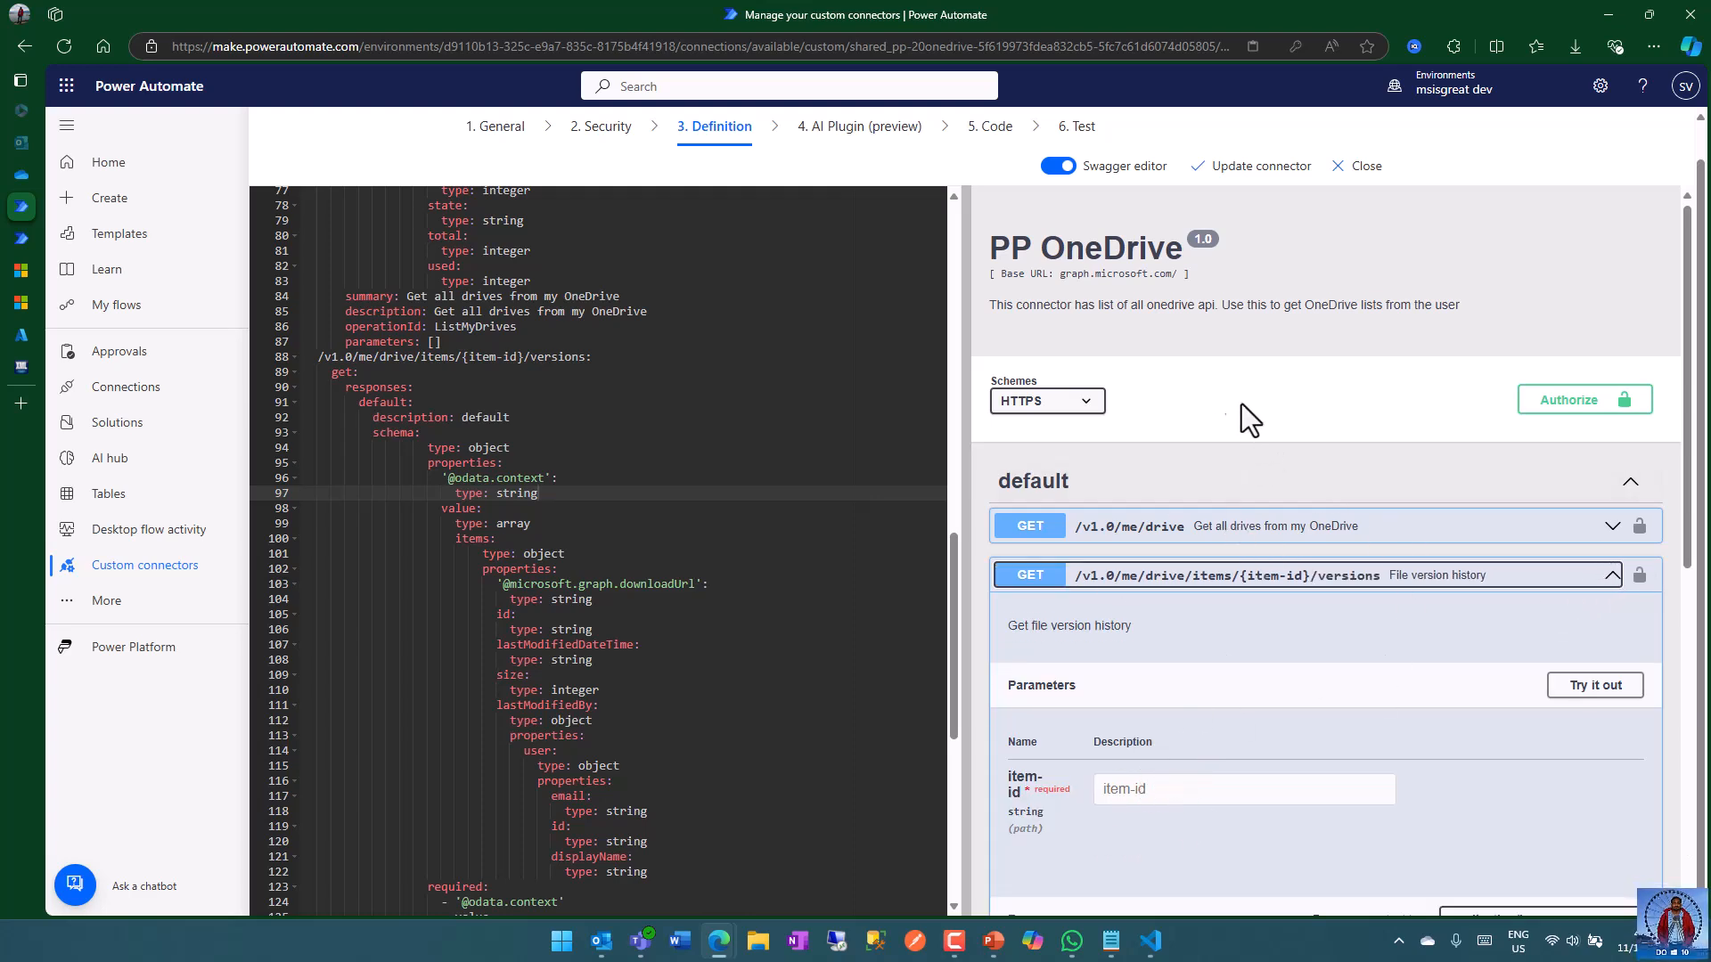
left_click(1252, 167)
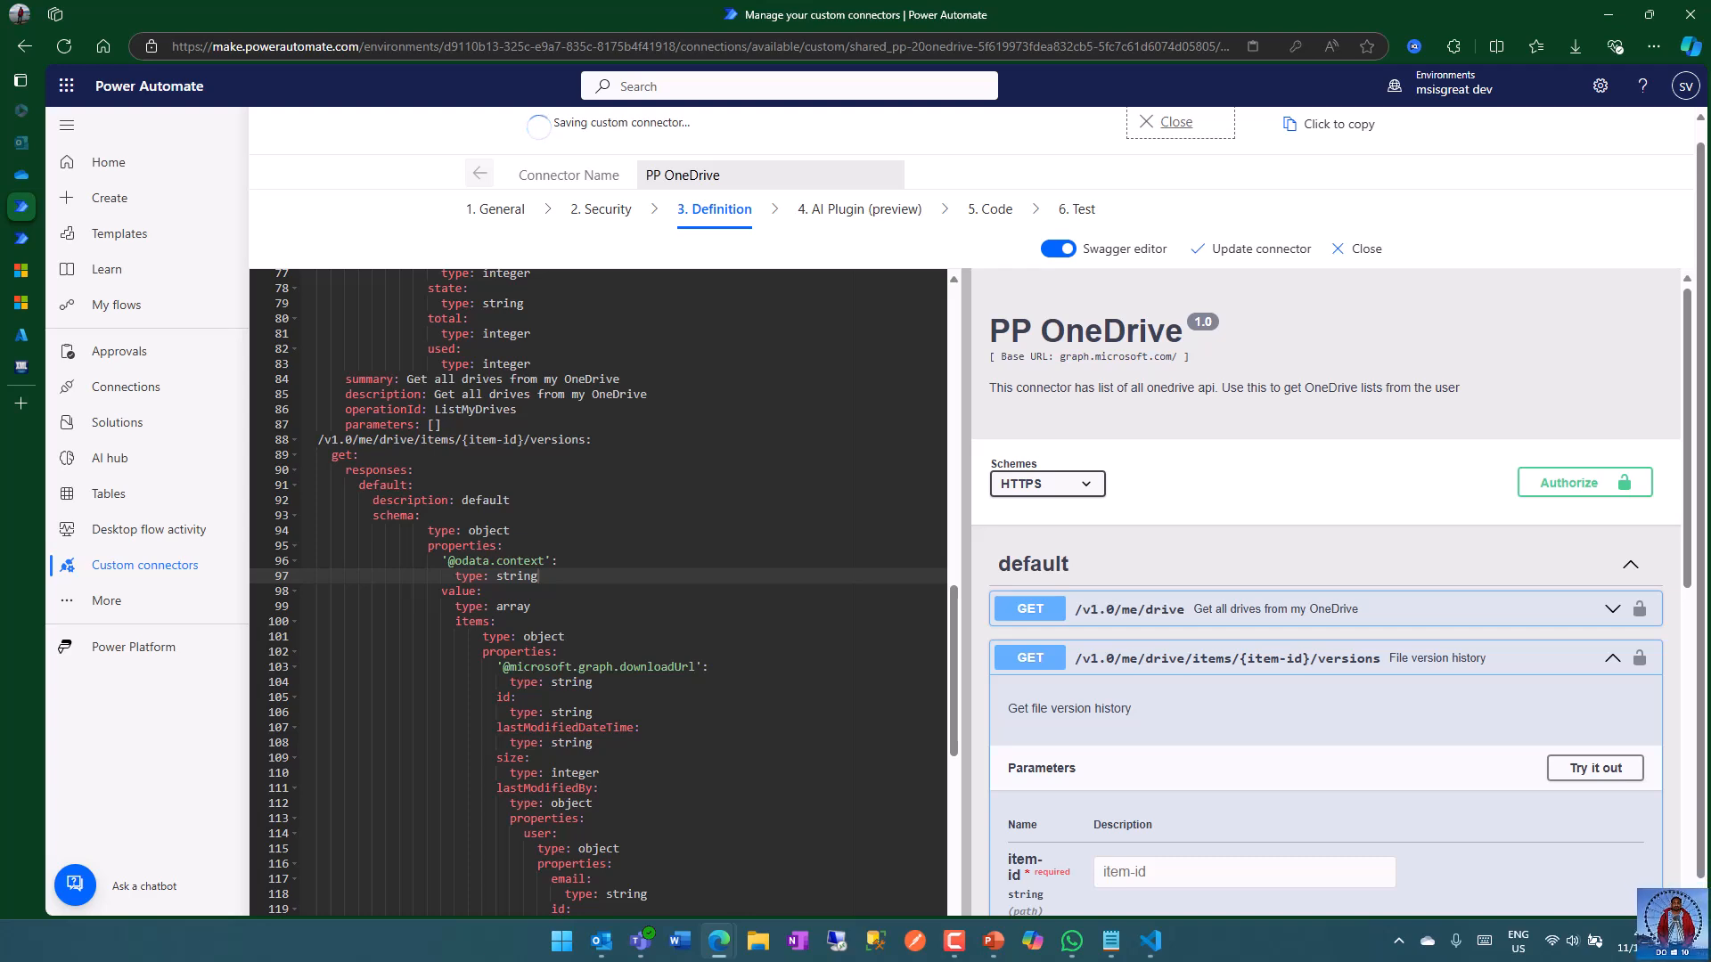
- Switch to Graph Explorer and copy the drive item ID between "items/" and "/versions" in the request URL
key("alt+Tab")
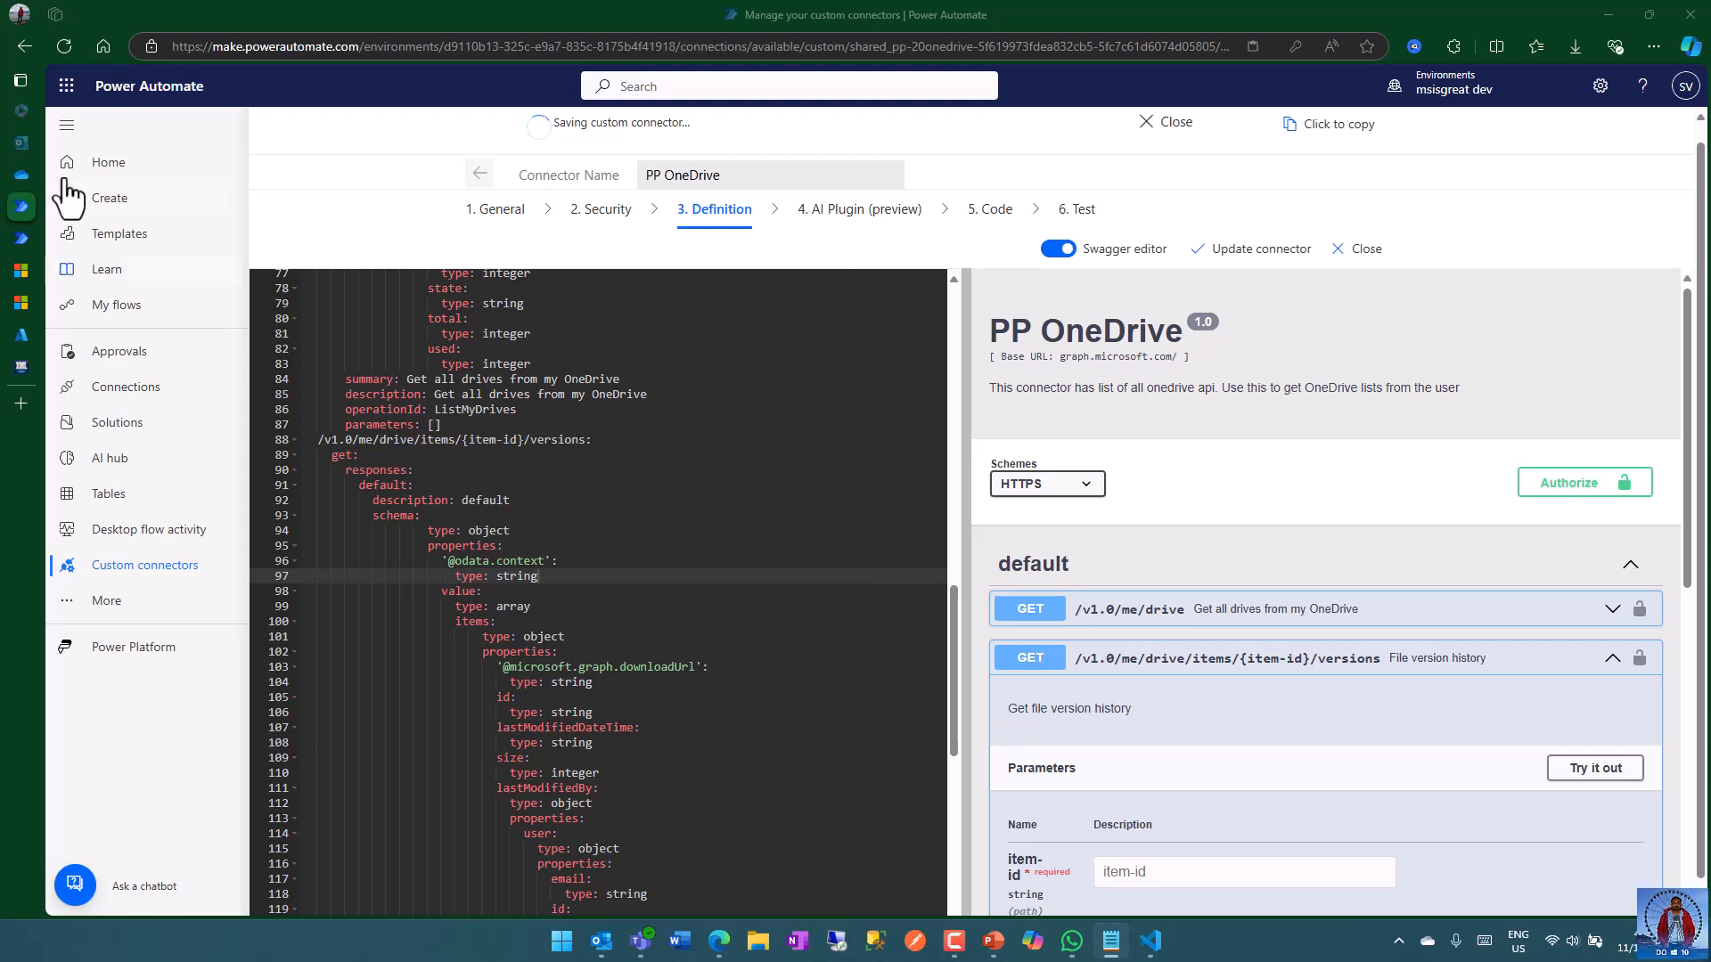
left_click(6, 269)
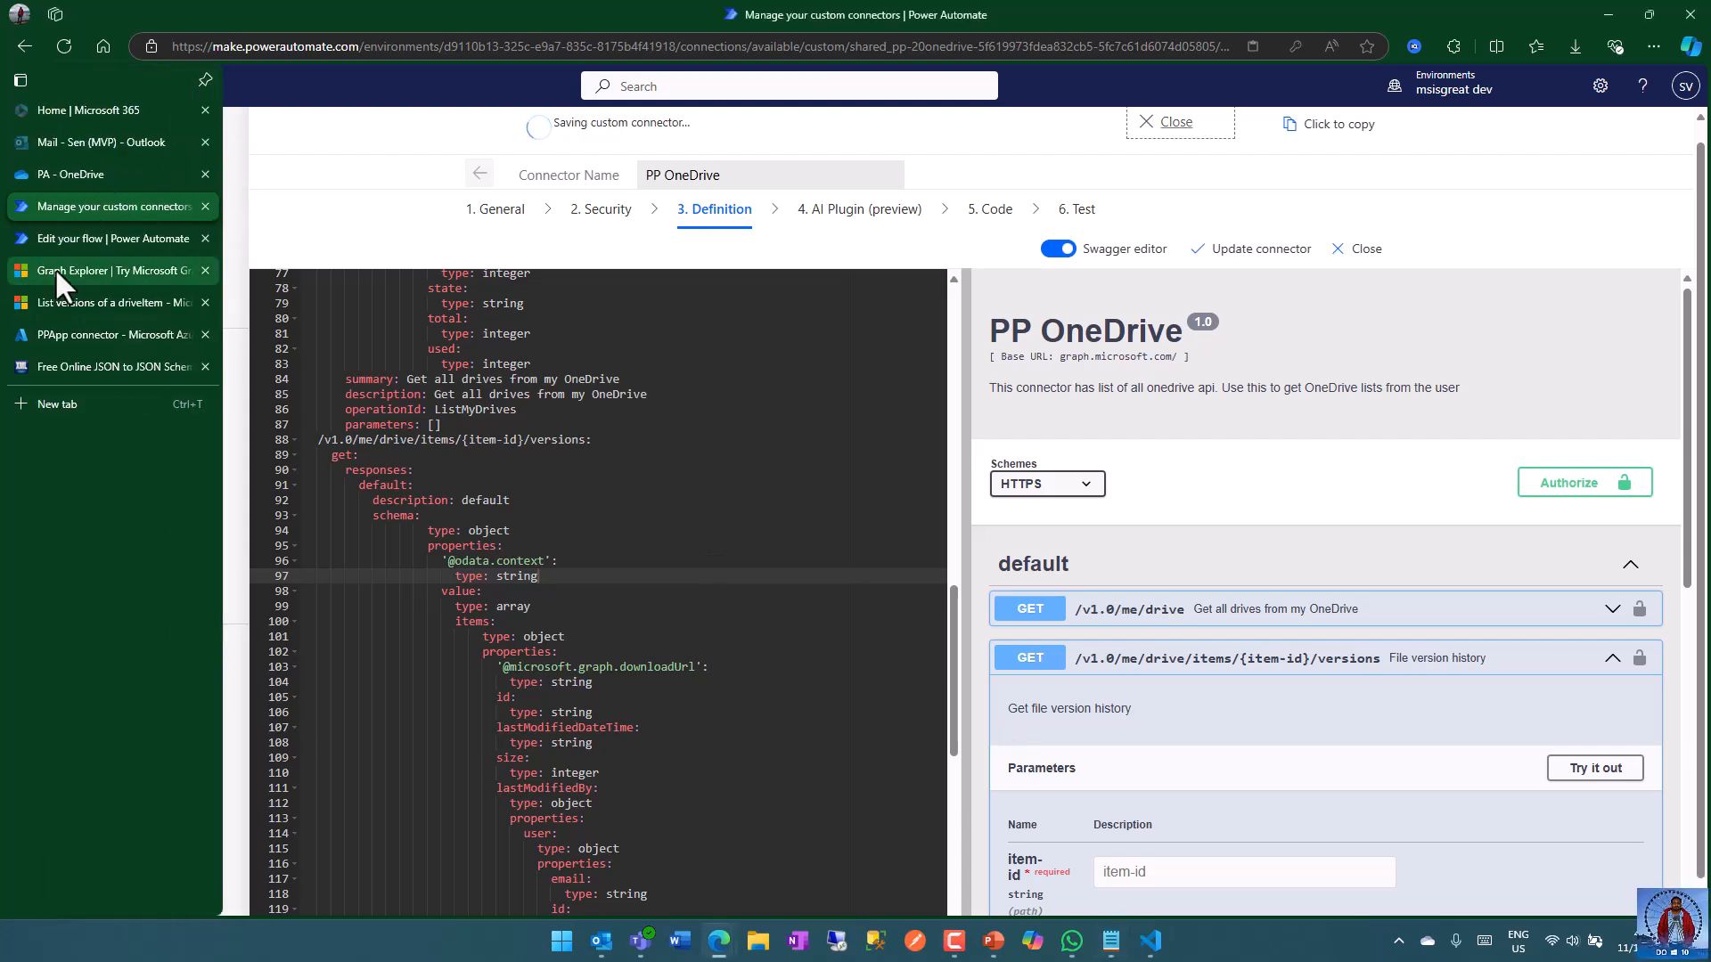
left_click(81, 270)
left_click(1045, 189)
left_click_drag(933, 189, 1182, 194)
key("ctrl+c")
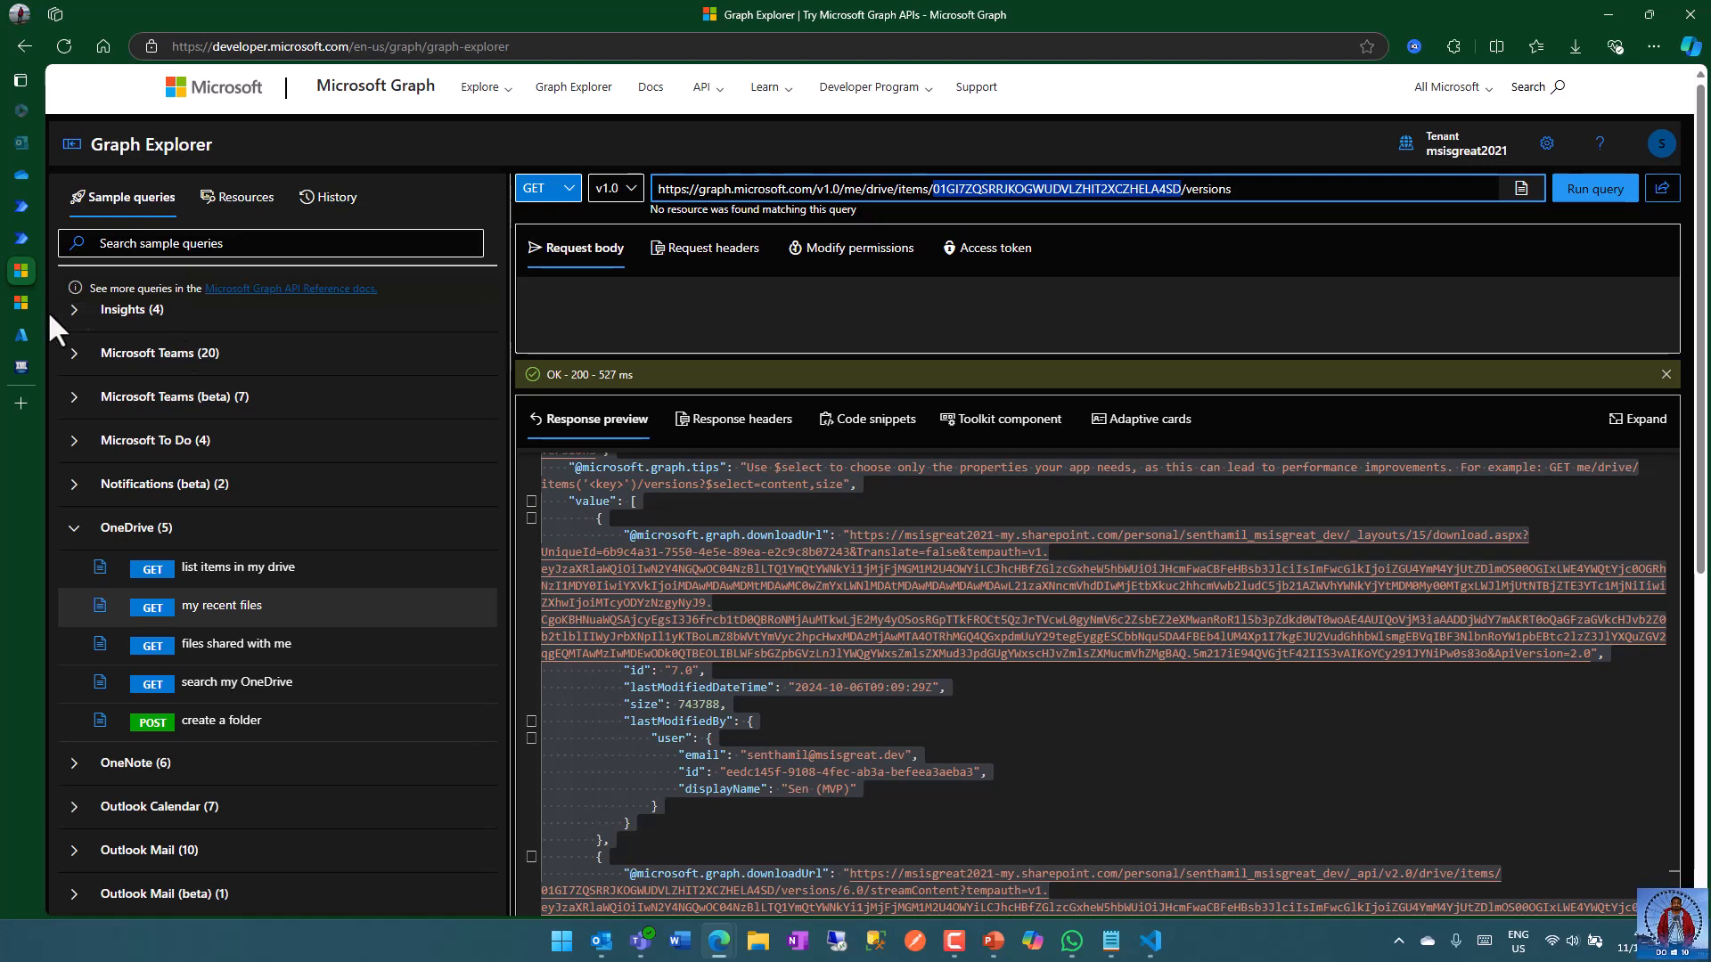
- Return to the custom connector and create a new connection for testing its operations
mouse_move(19, 322)
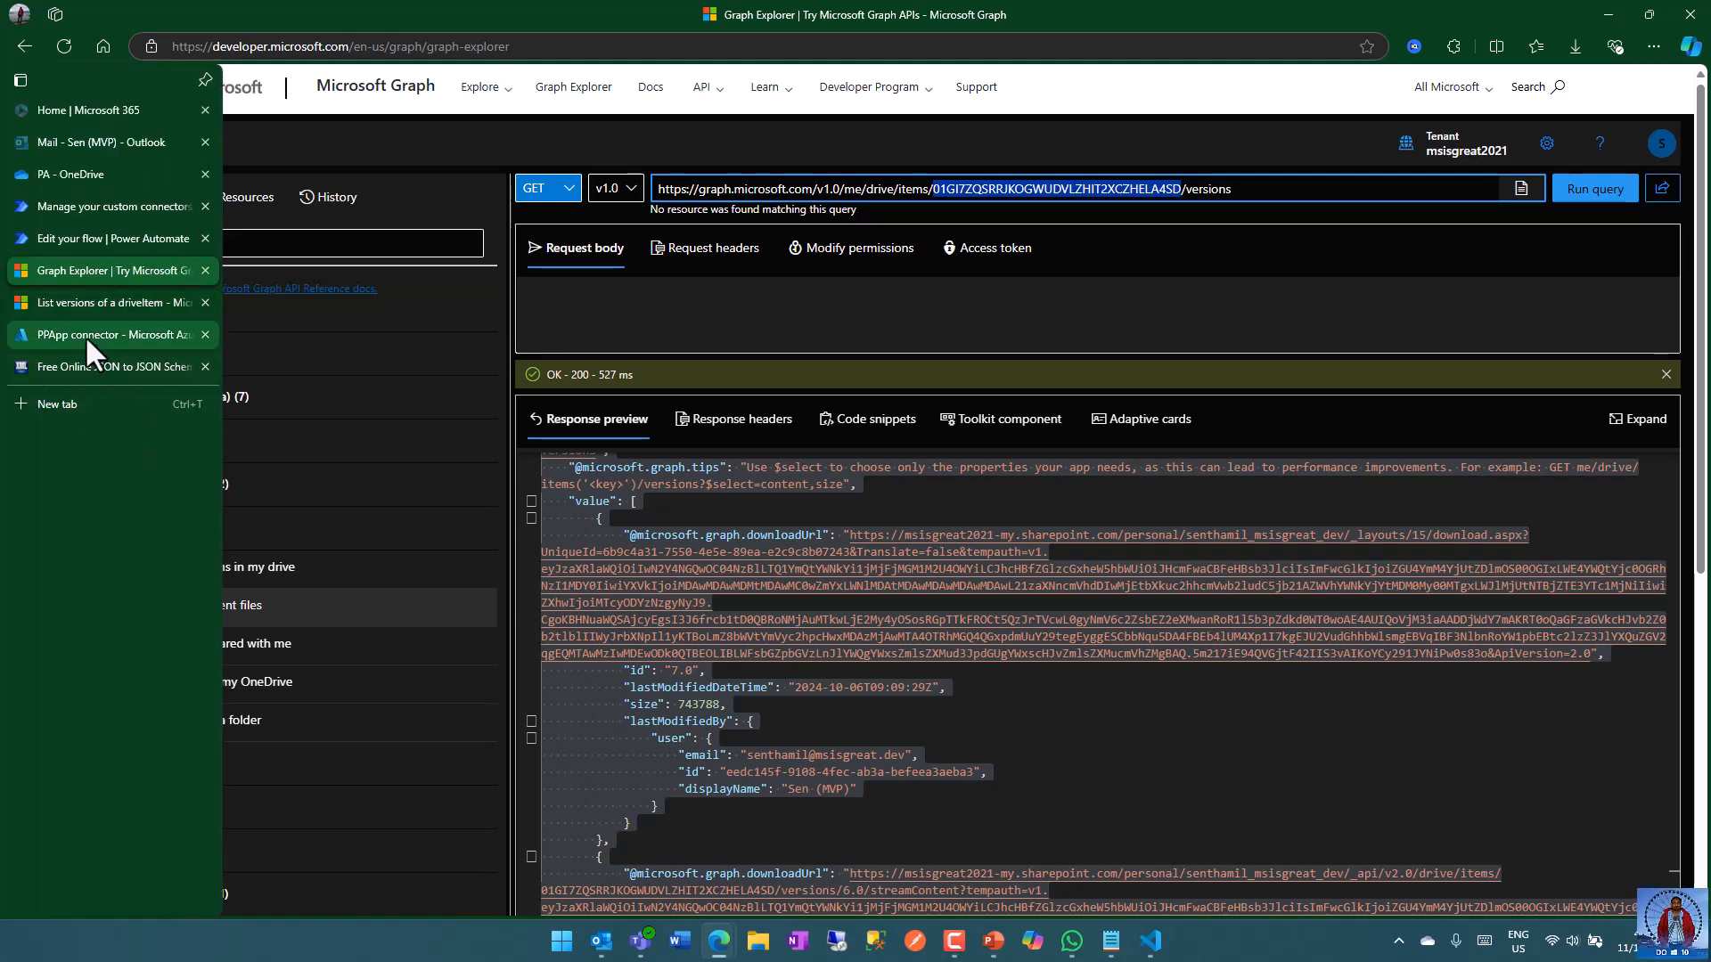
mouse_move(87, 341)
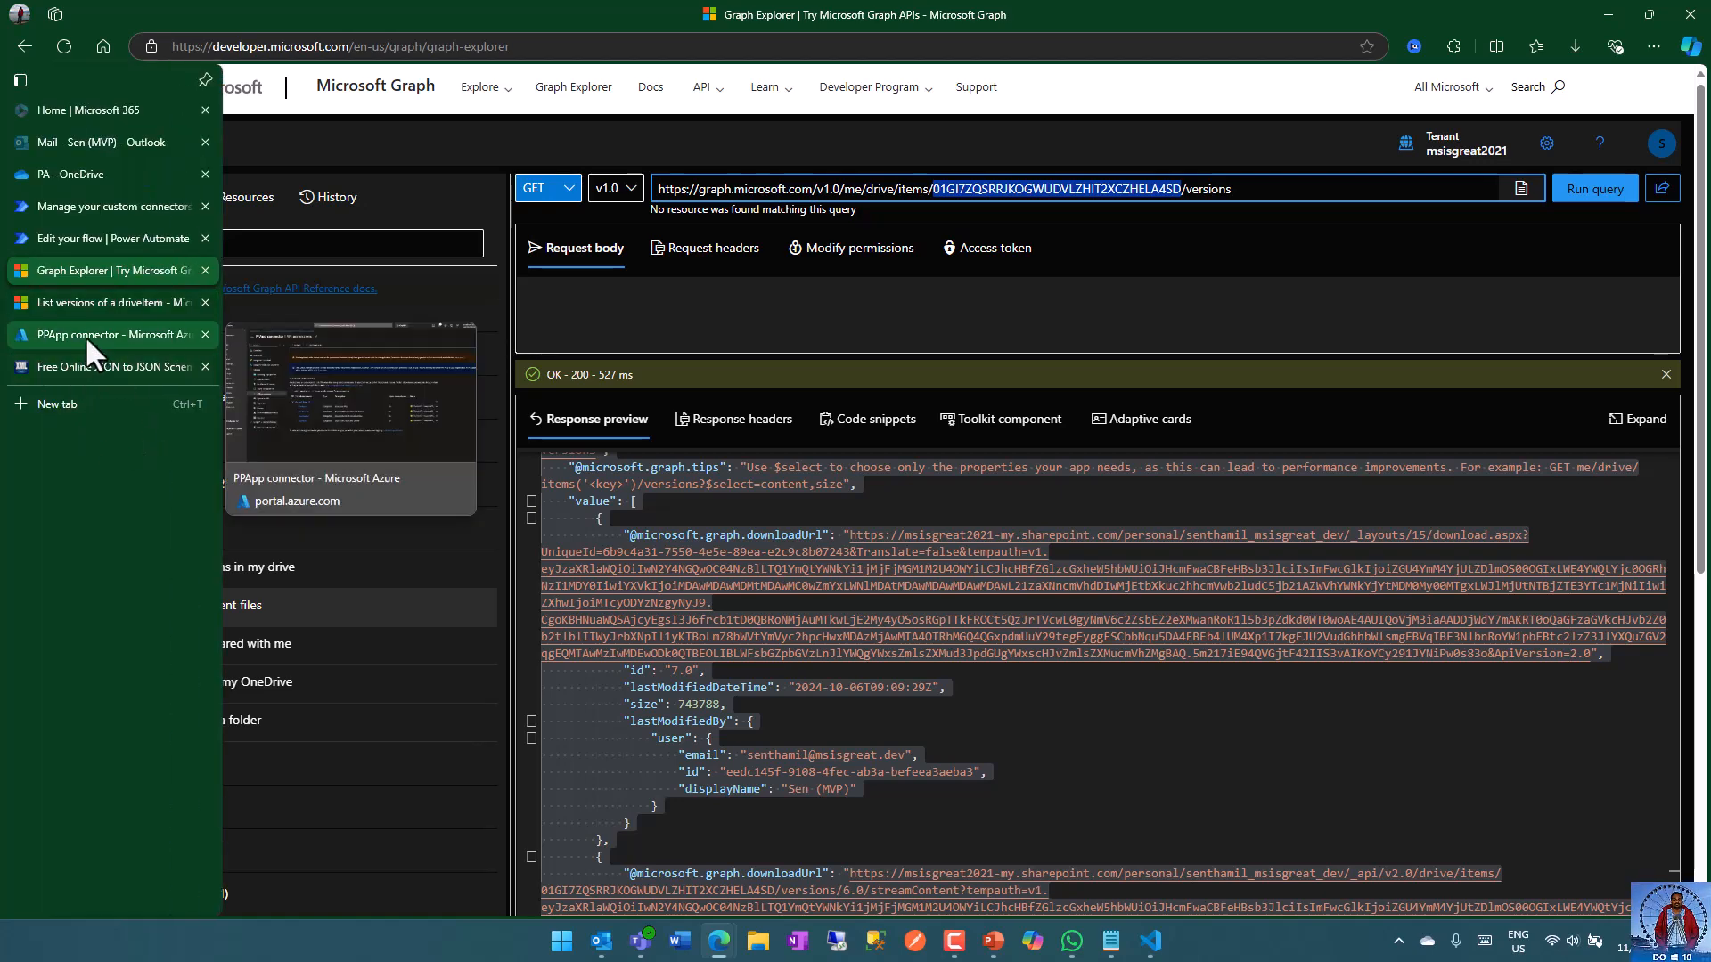
left_click(80, 207)
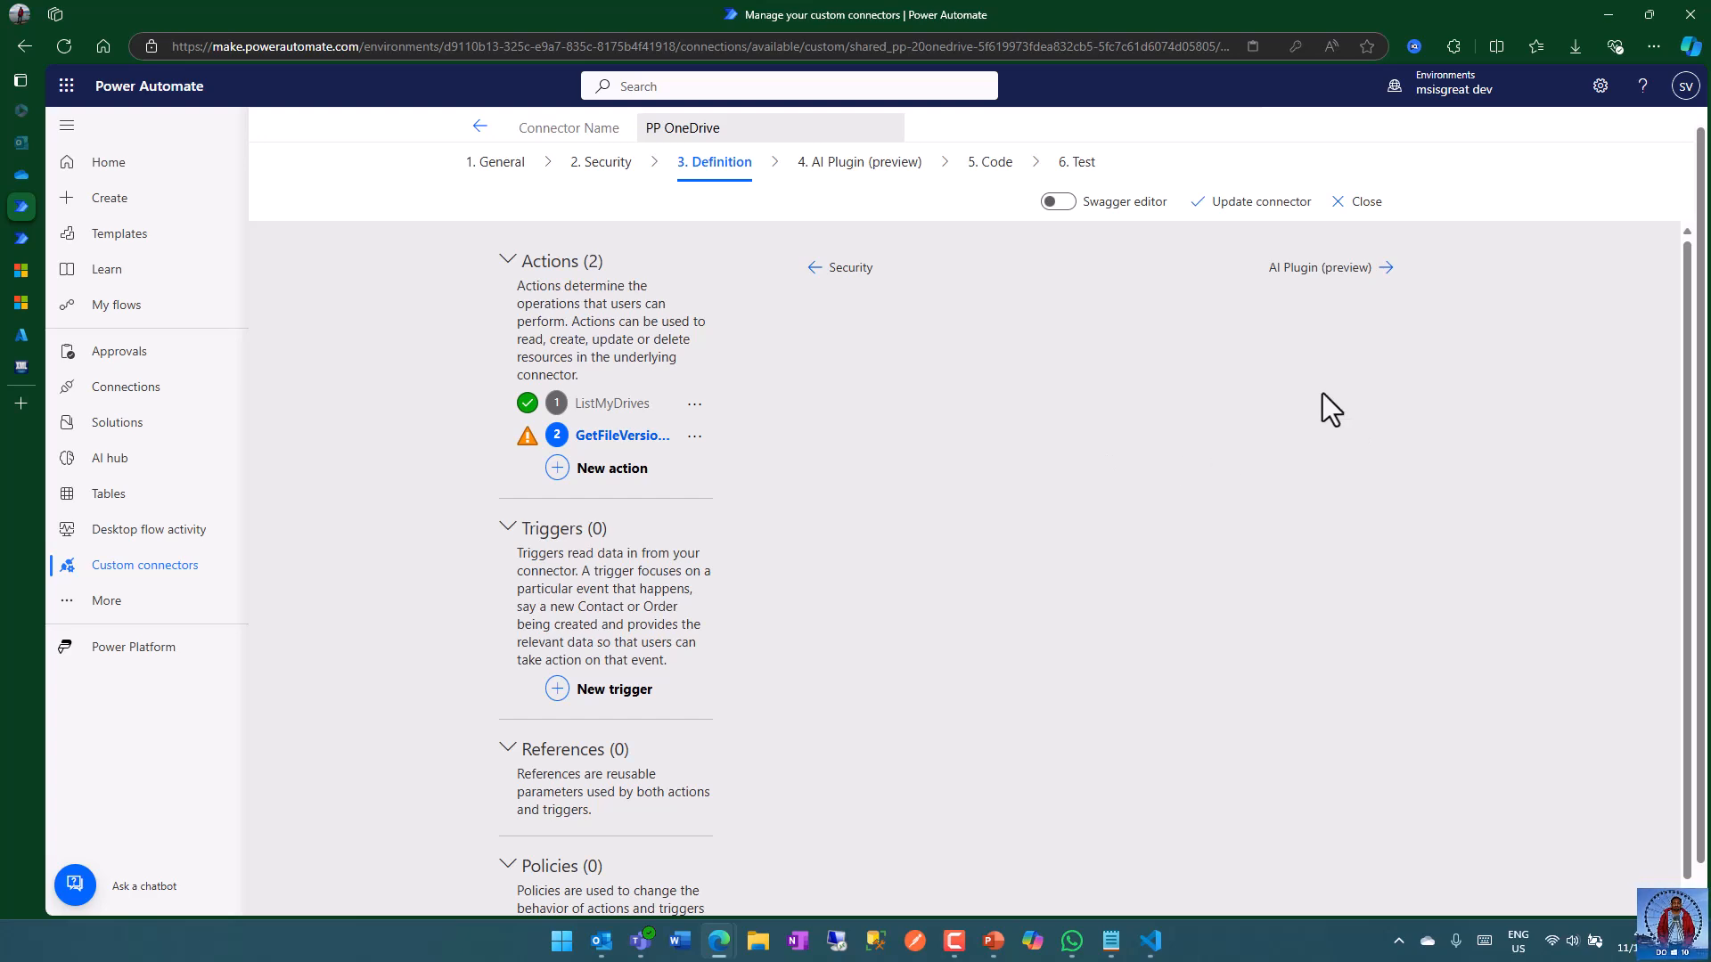
left_click(1080, 164)
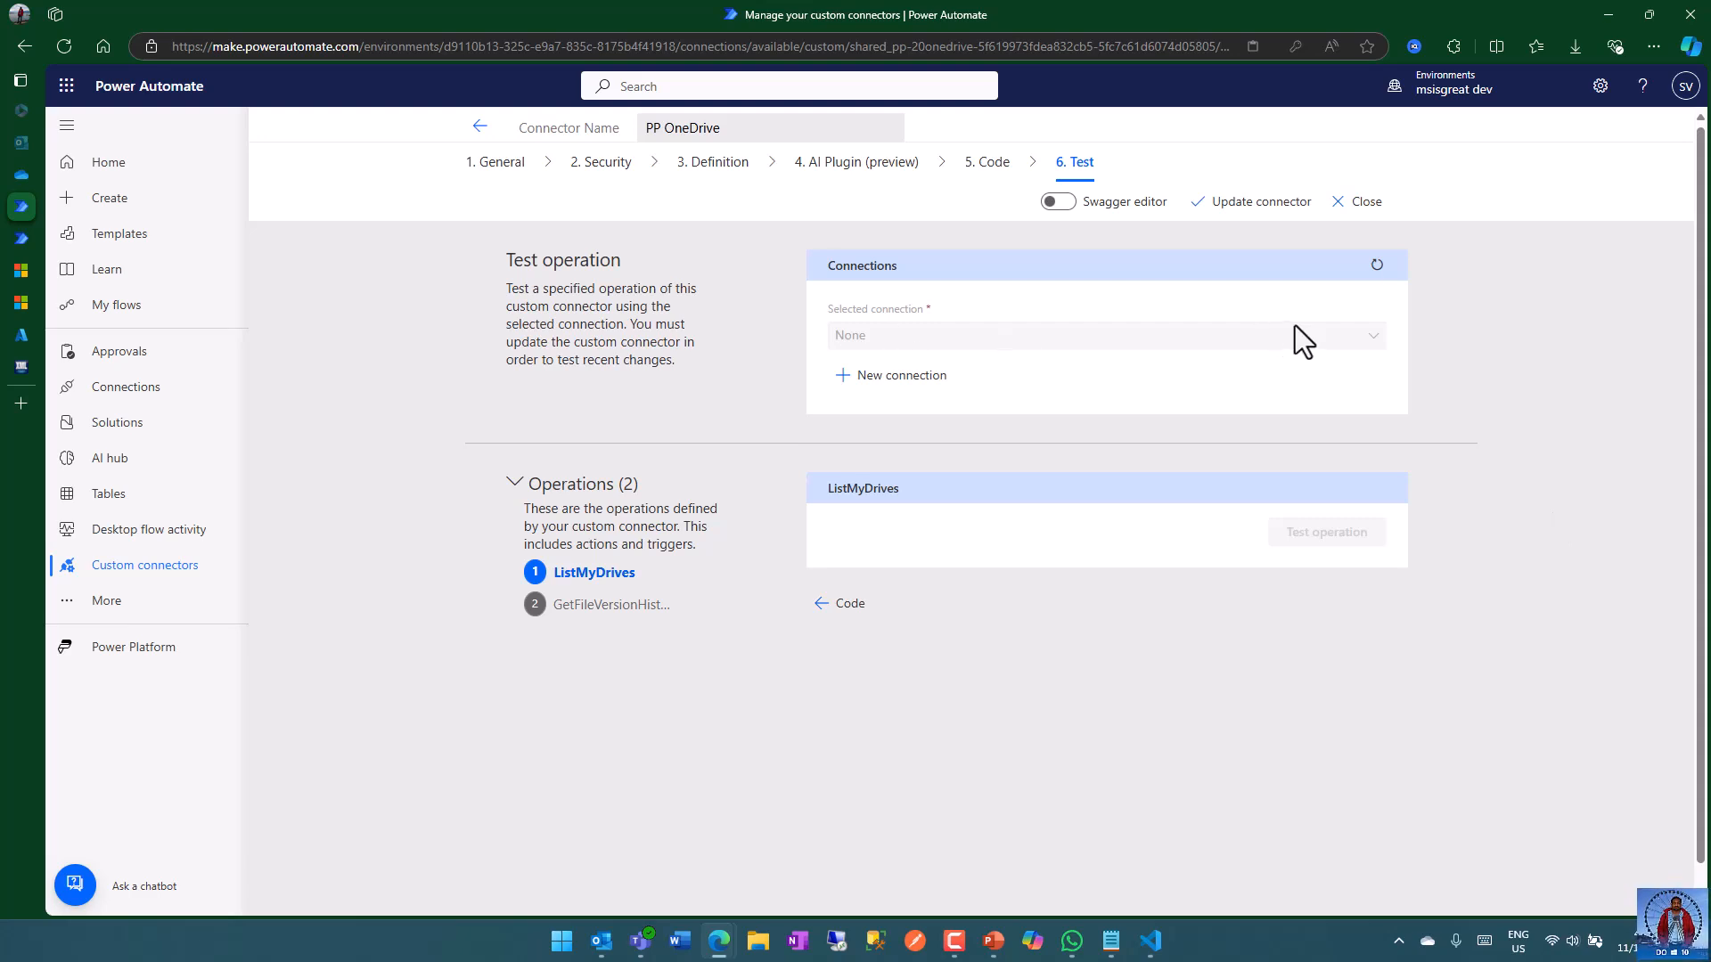
left_click(905, 380)
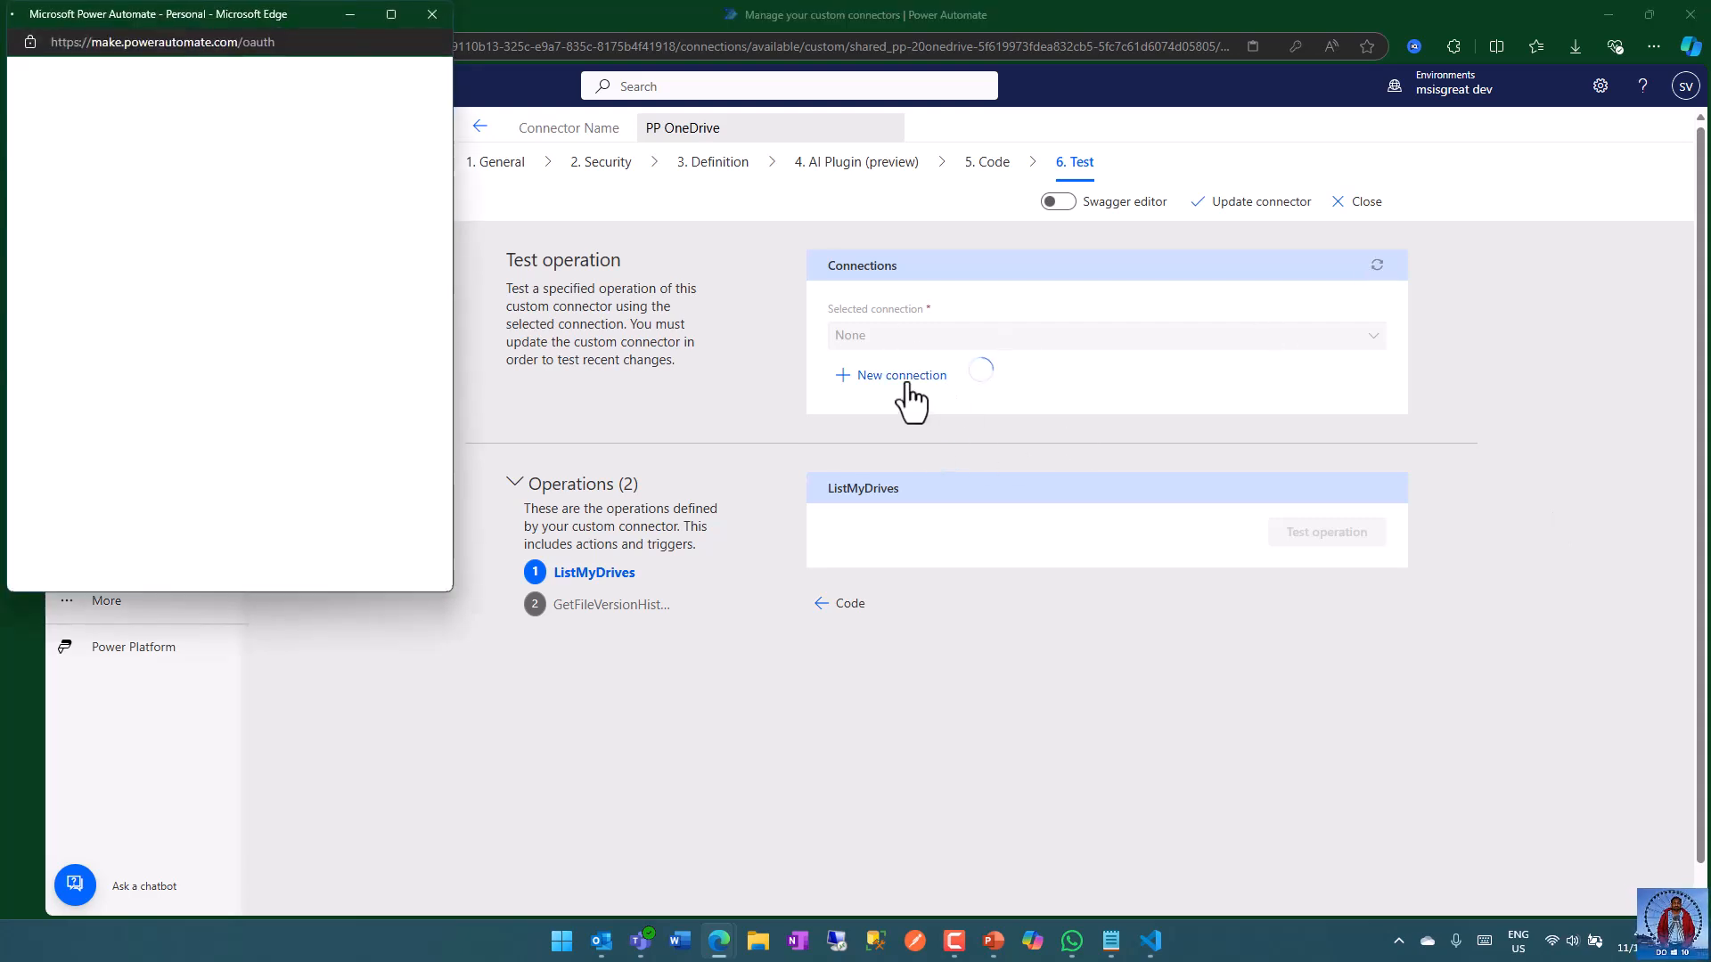
left_click_drag(279, 8, 856, 268)
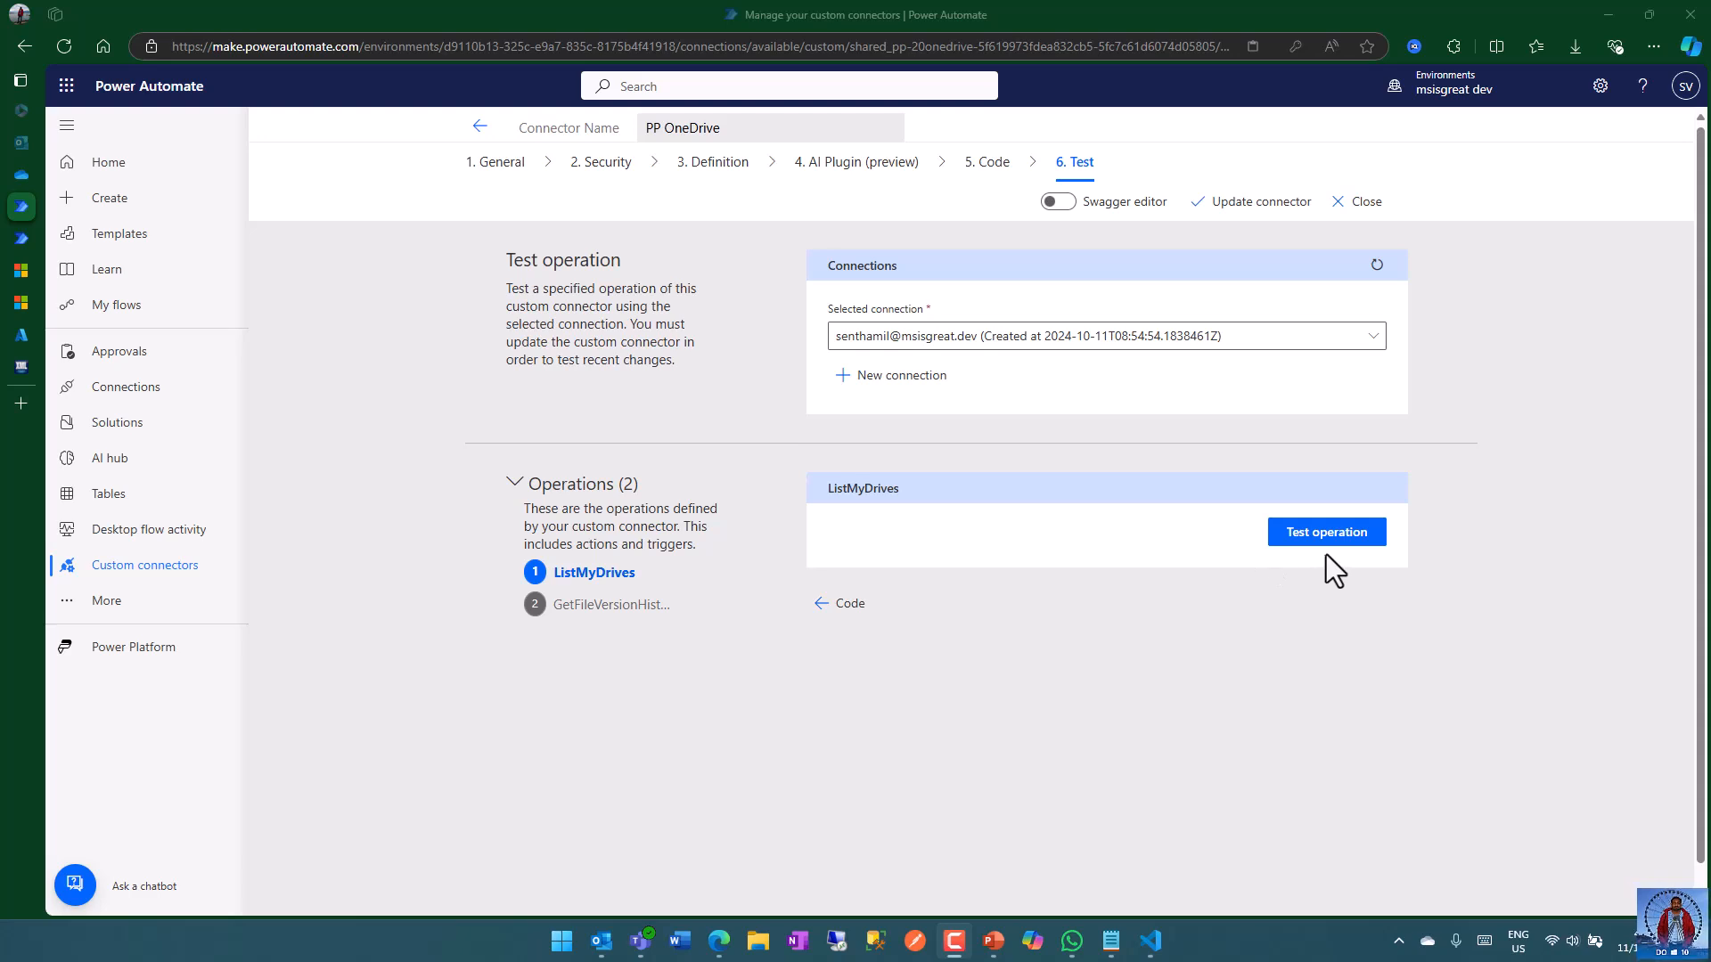
- Choose the GetFileVersionHistory operation for testing and fill its item-id parameter with the copied drive item ID
left_click(590, 606)
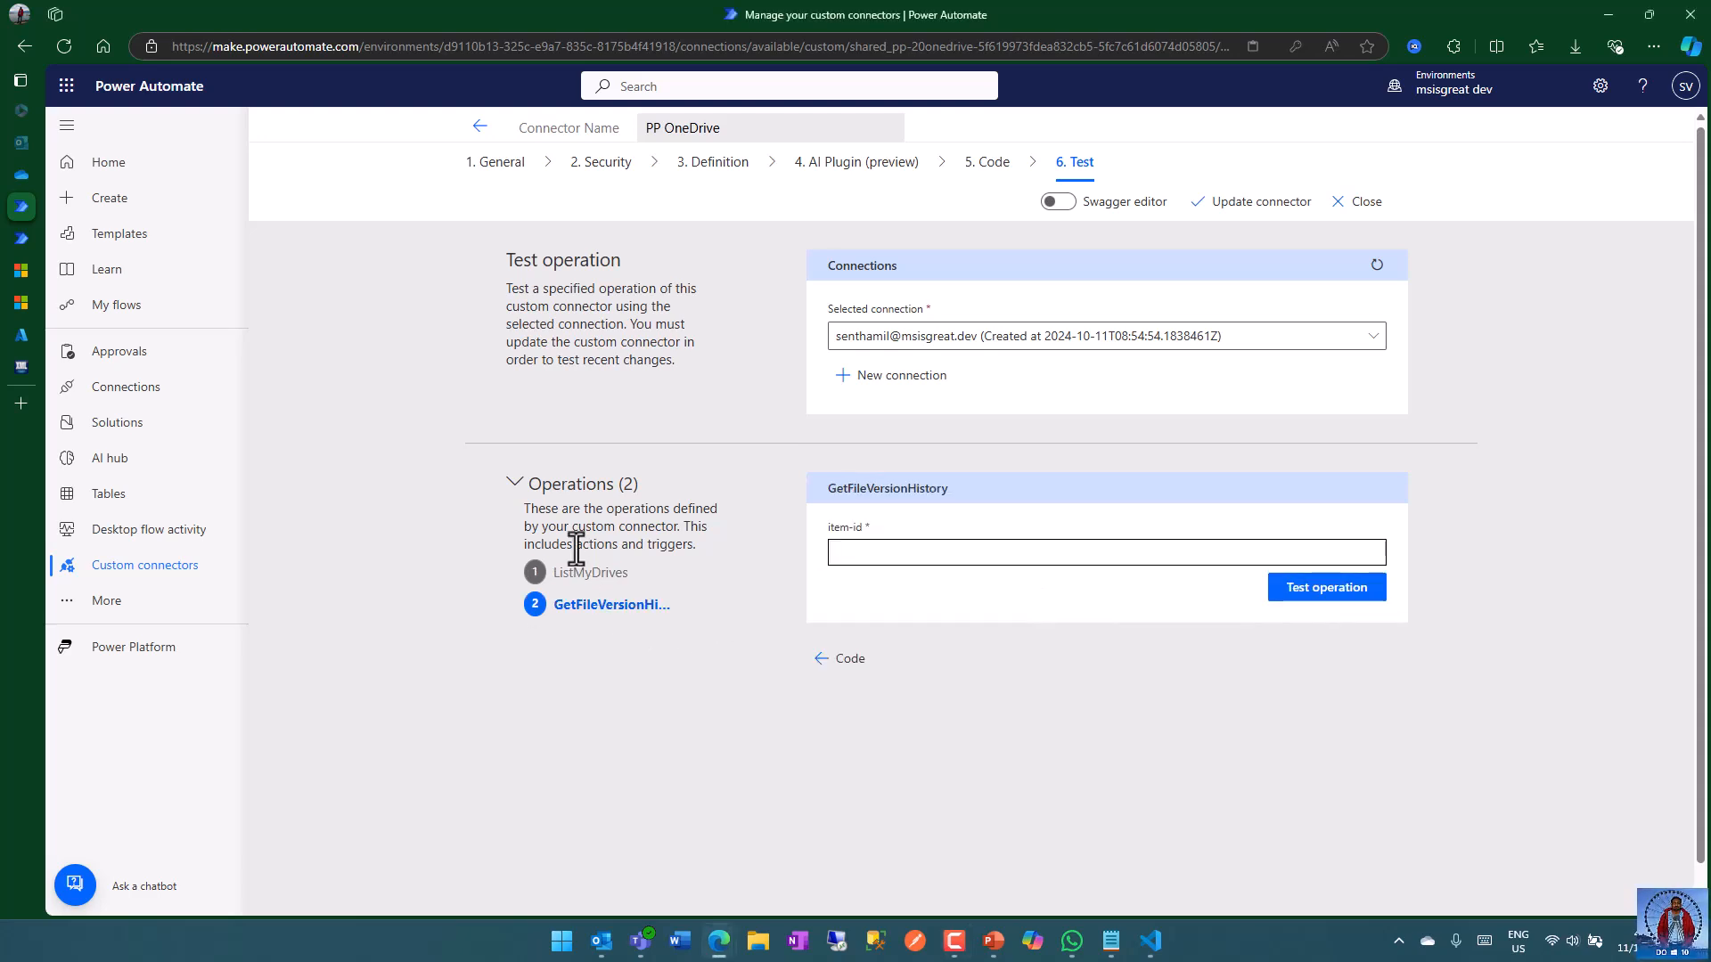
left_click(933, 554)
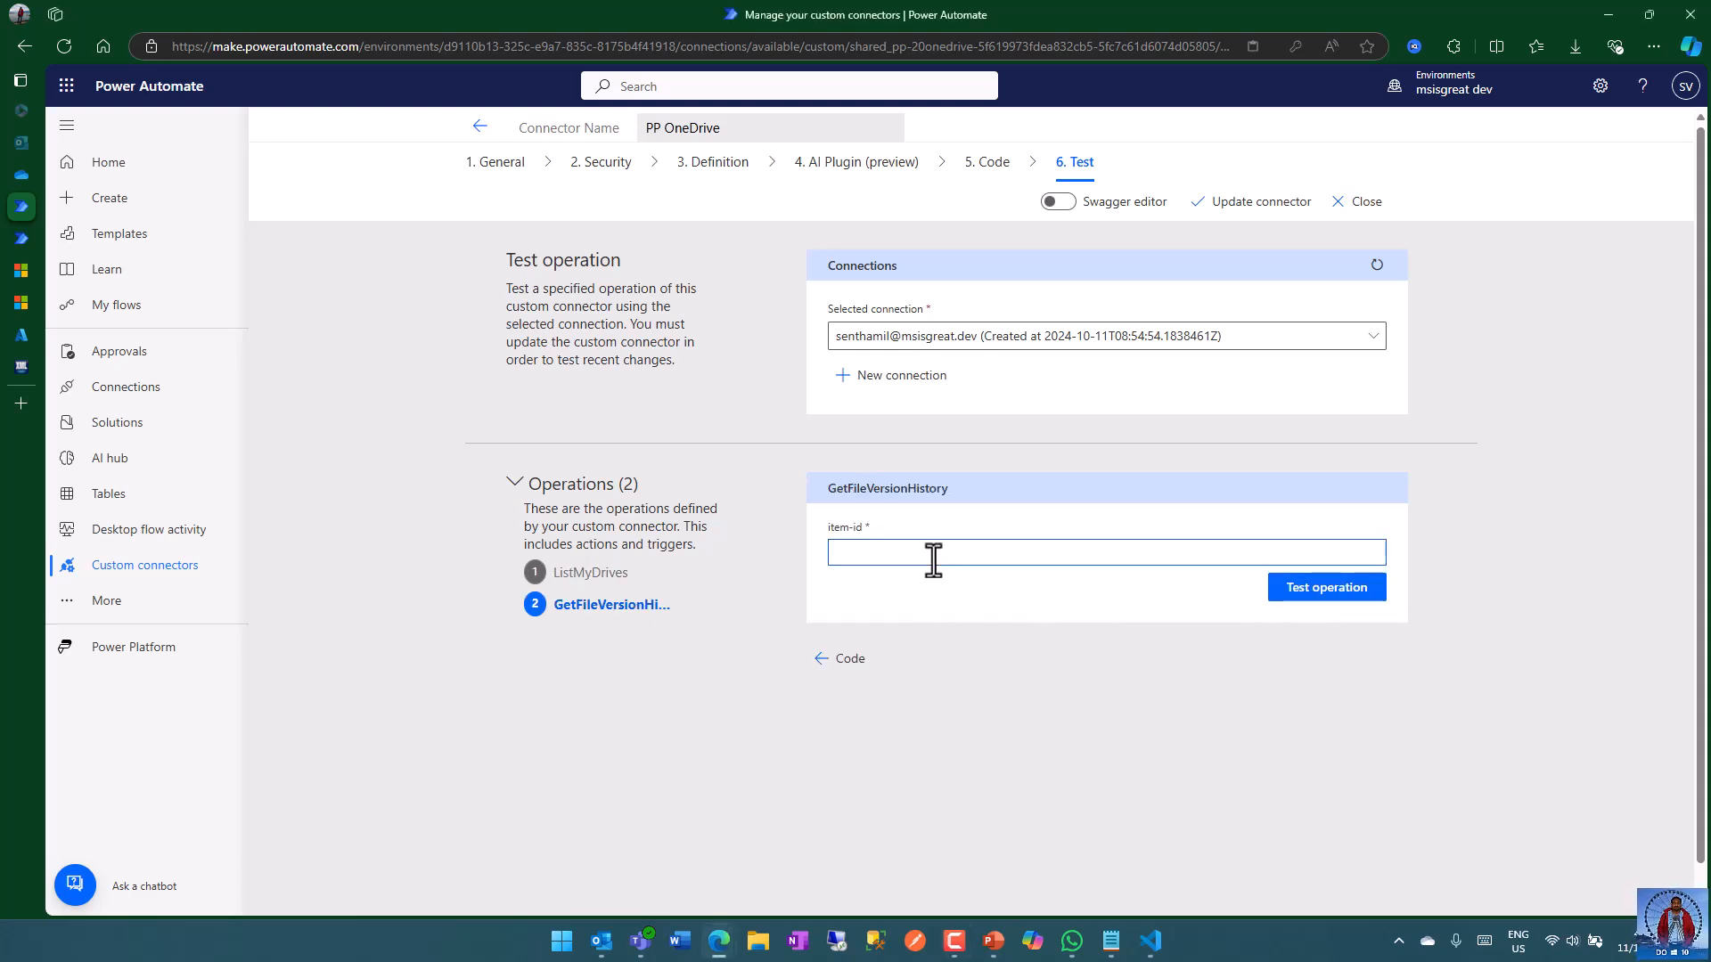
key("ctrl+v")
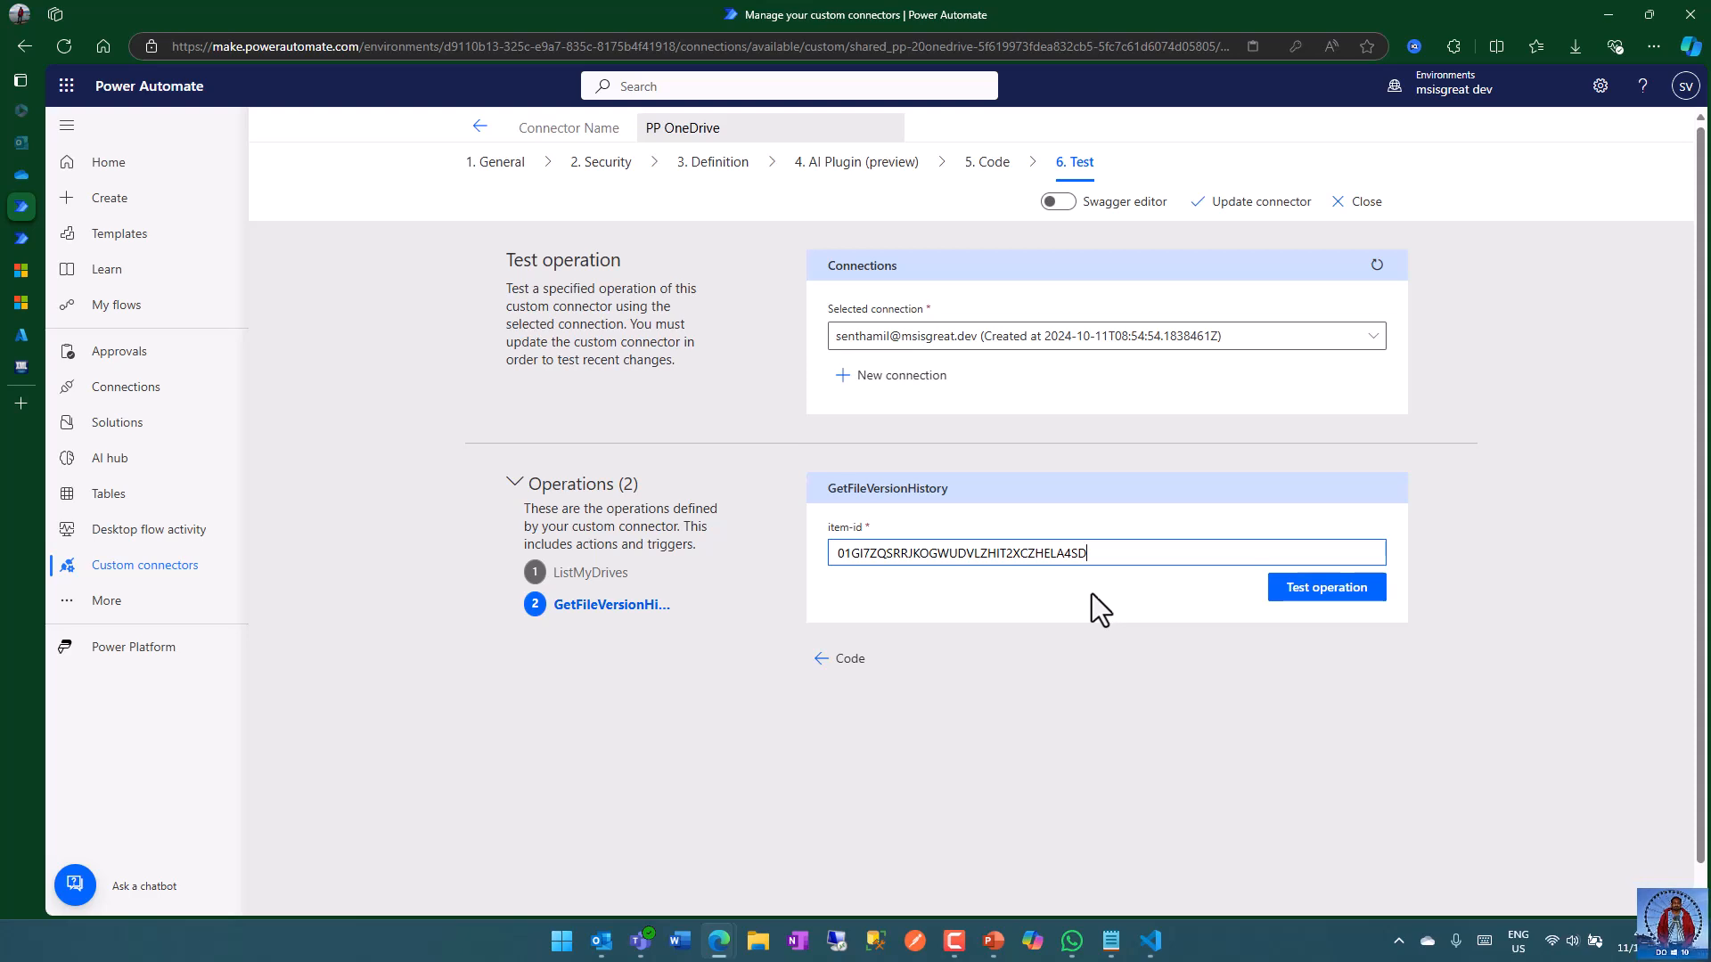
- Run the GetFileVersionHistory test, examine its response body and schema validation message, and close the connector editor
left_click(1283, 591)
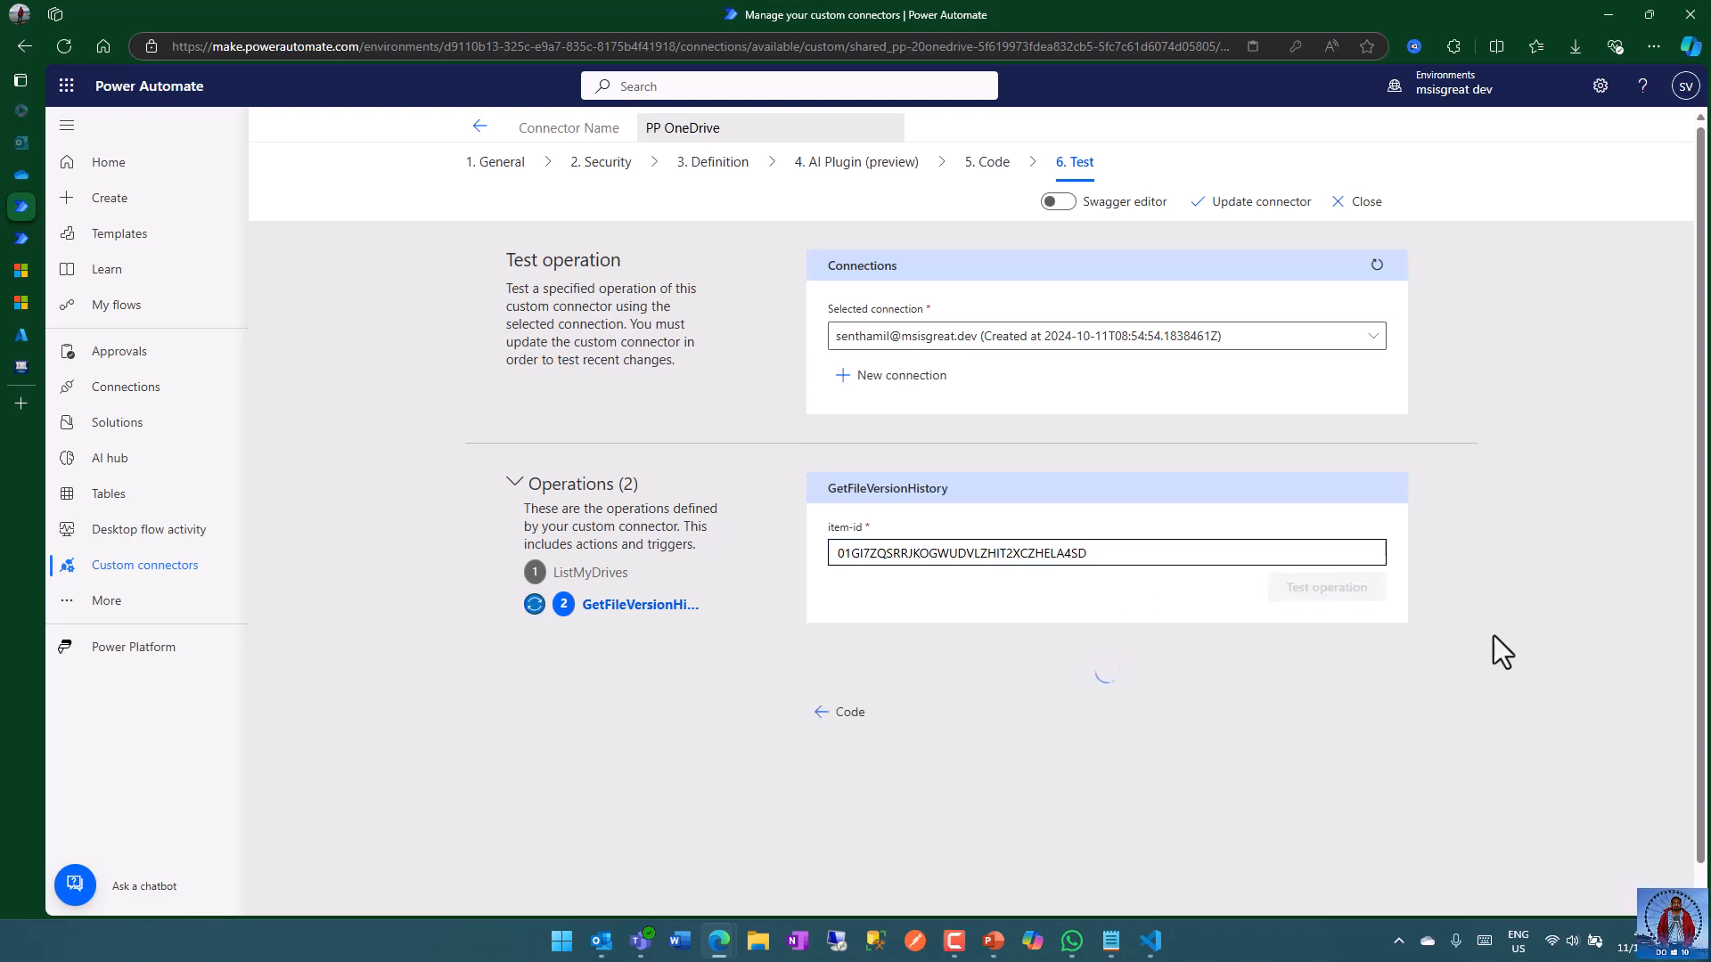
scroll(1494, 635, "down", 4)
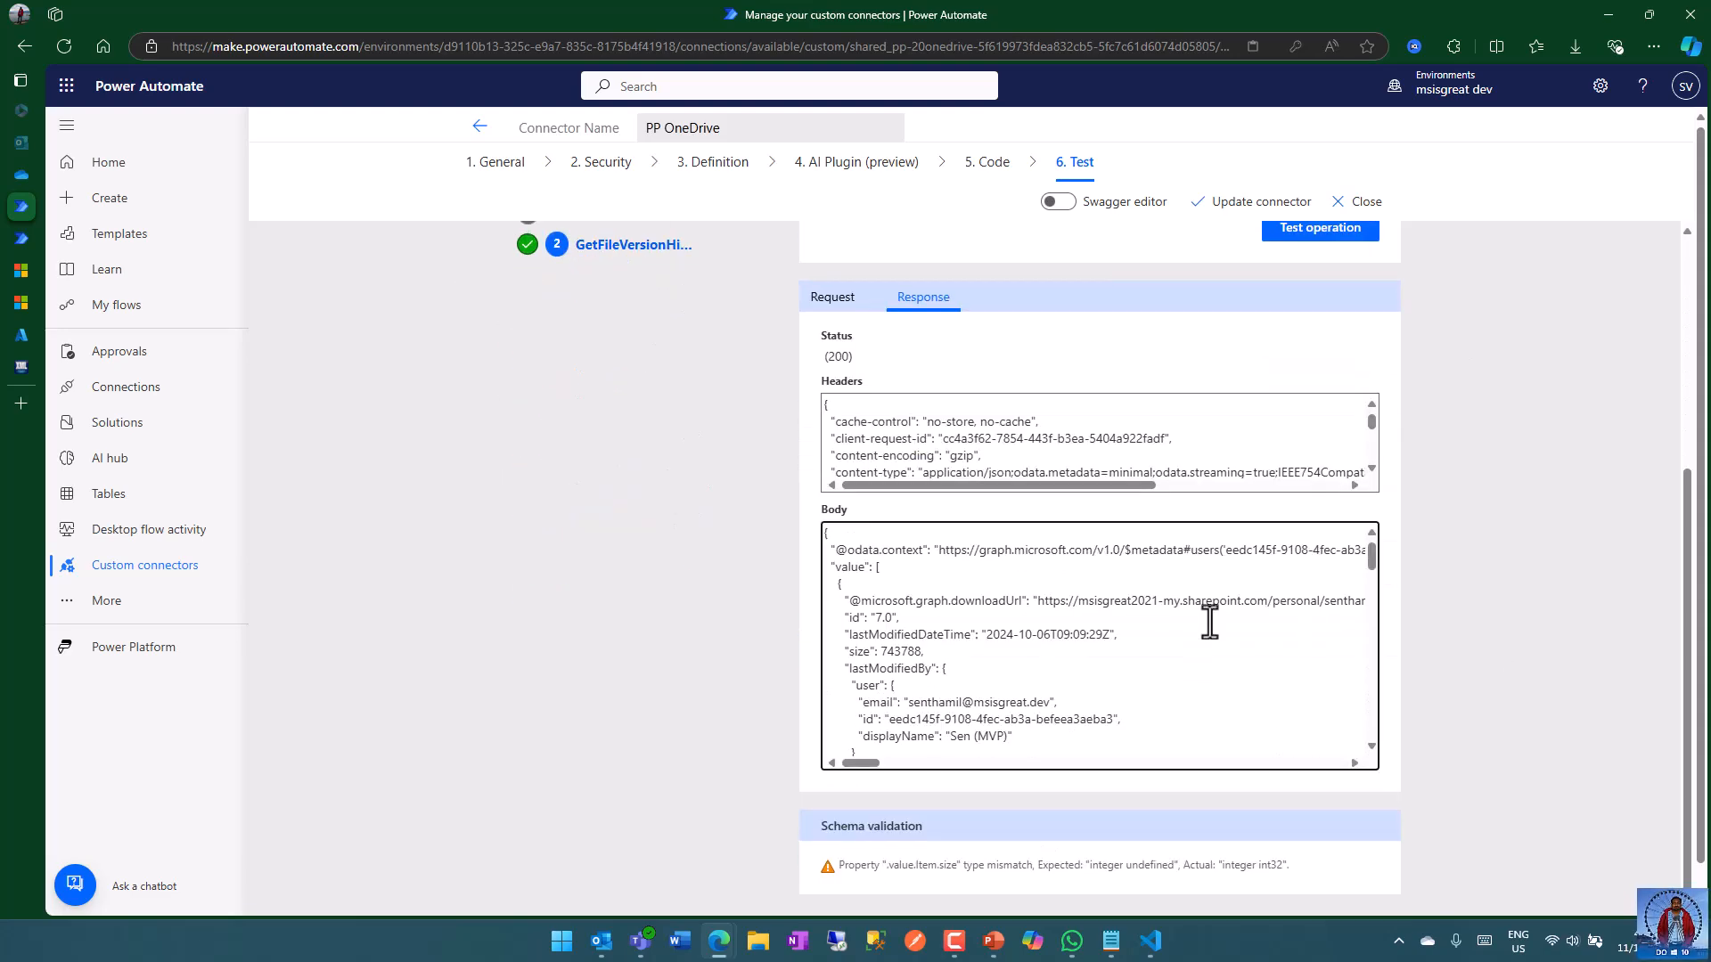
scroll(1159, 588, "down", 1)
left_click_drag(862, 566, 953, 564)
left_click(1216, 634)
scroll(1279, 594, "down", 4)
scroll(1278, 595, "down", 10)
left_click_drag(835, 864, 1314, 860)
left_click(1492, 756)
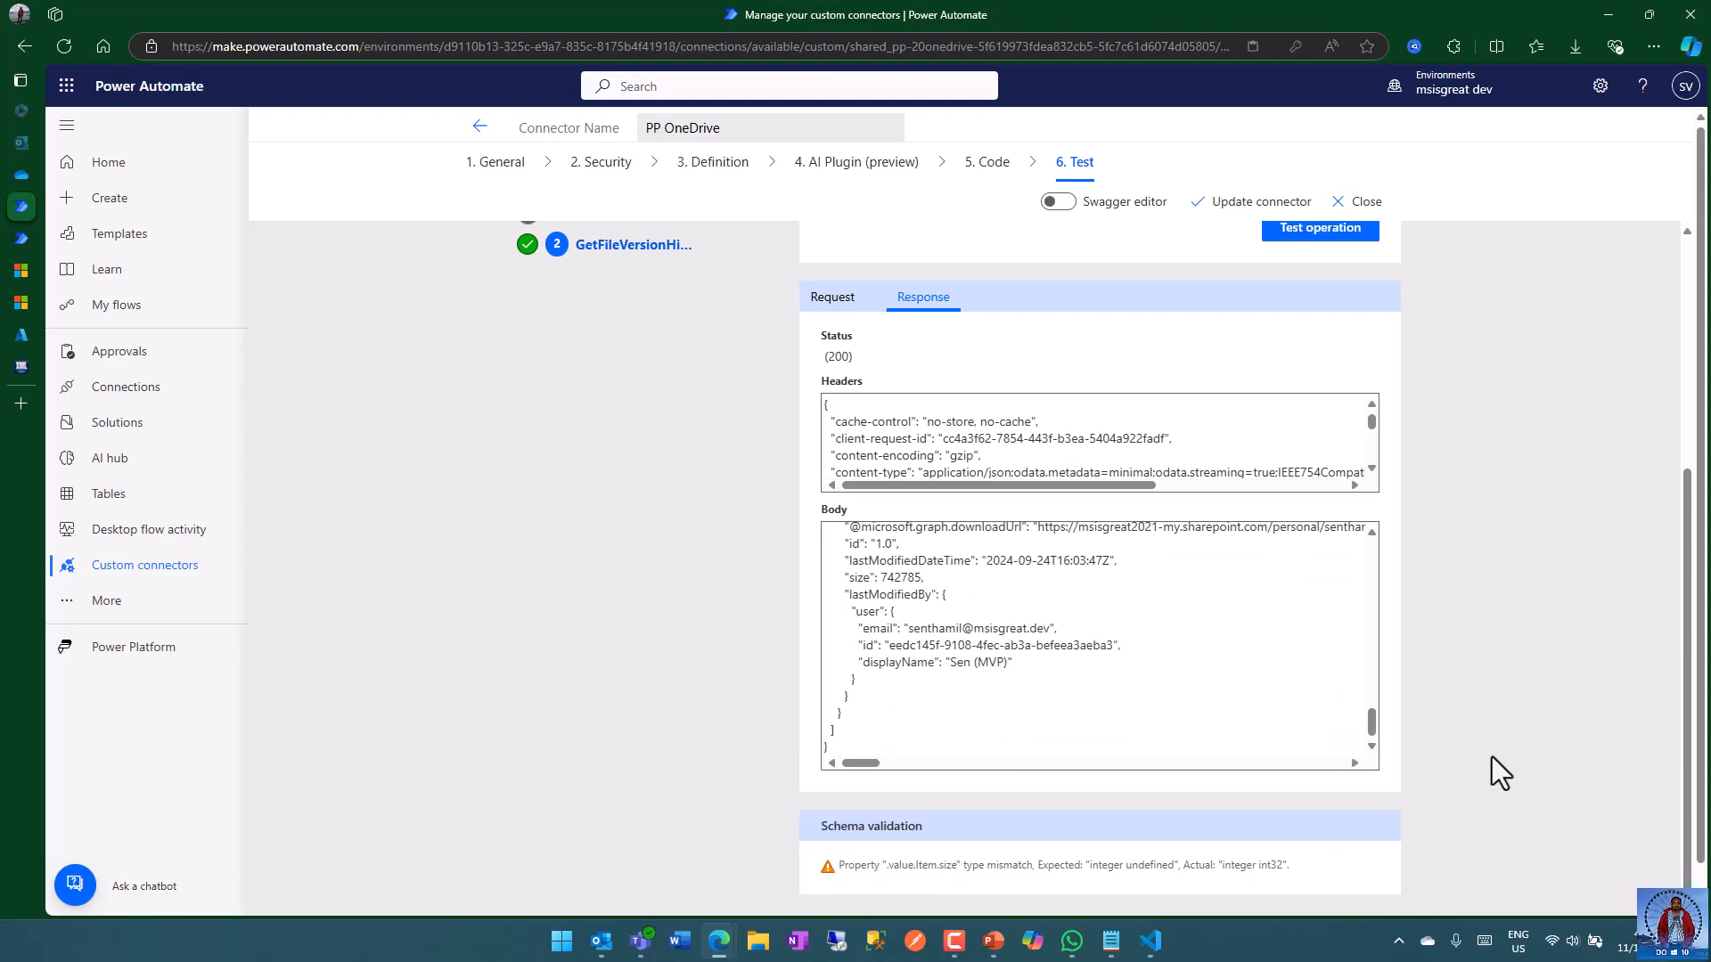
scroll(1490, 756, "down", 1)
scroll(1471, 713, "up", 4)
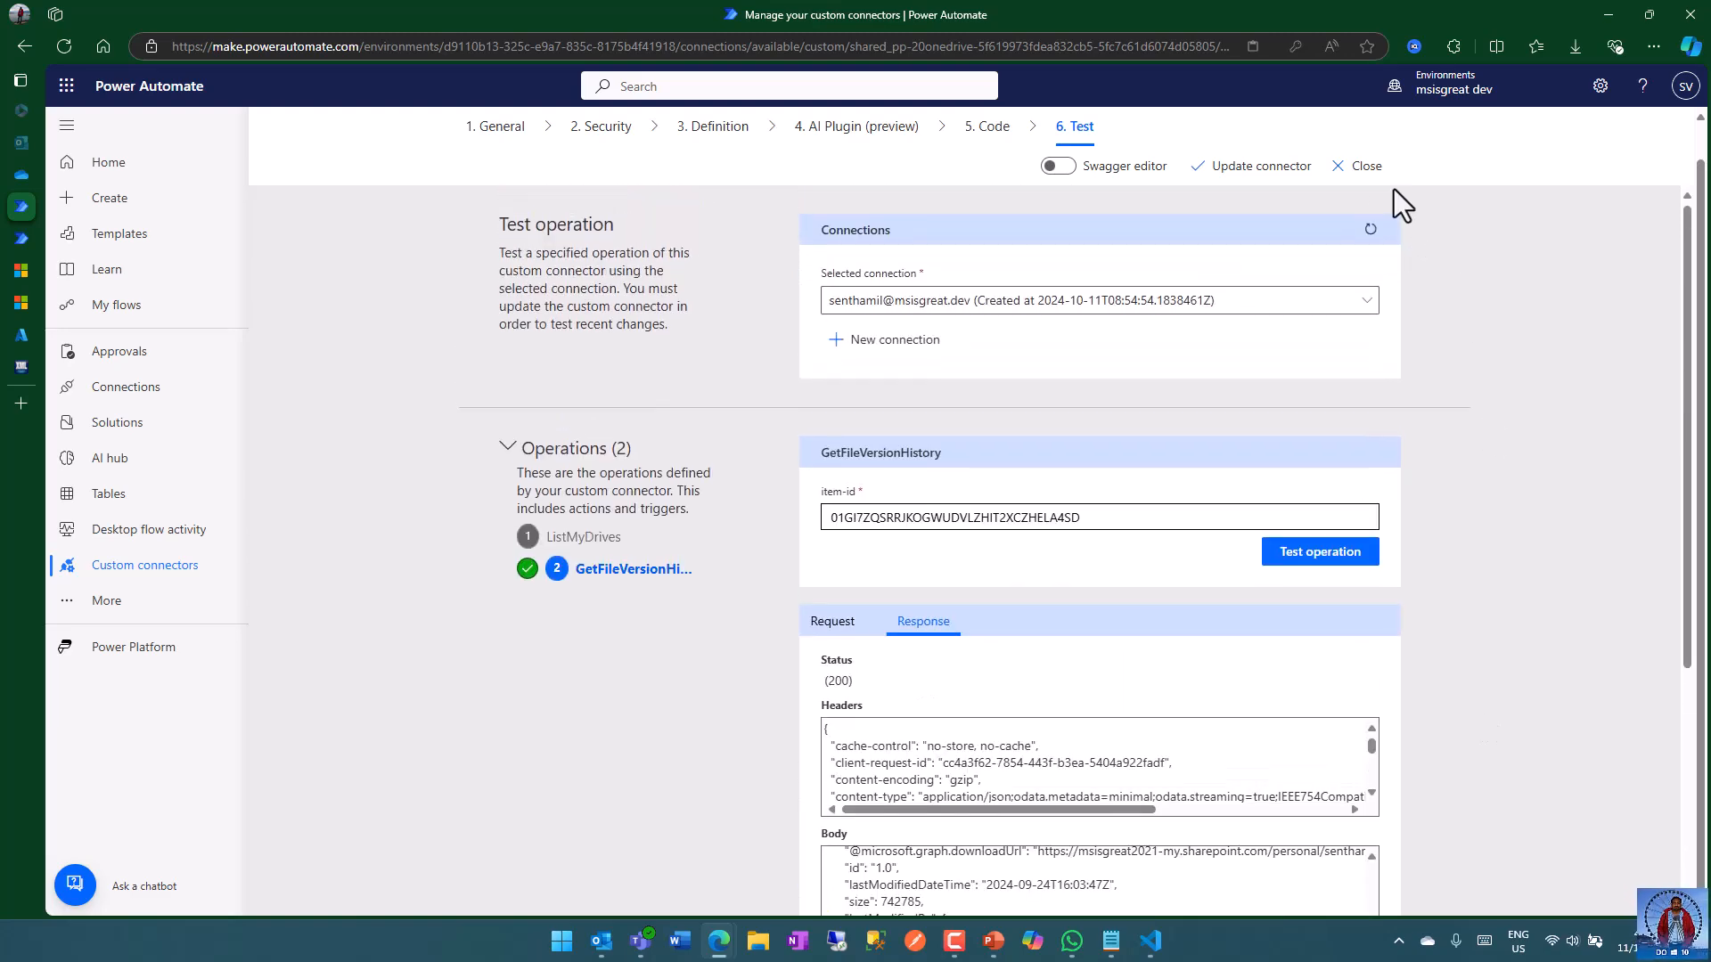
left_click(1360, 165)
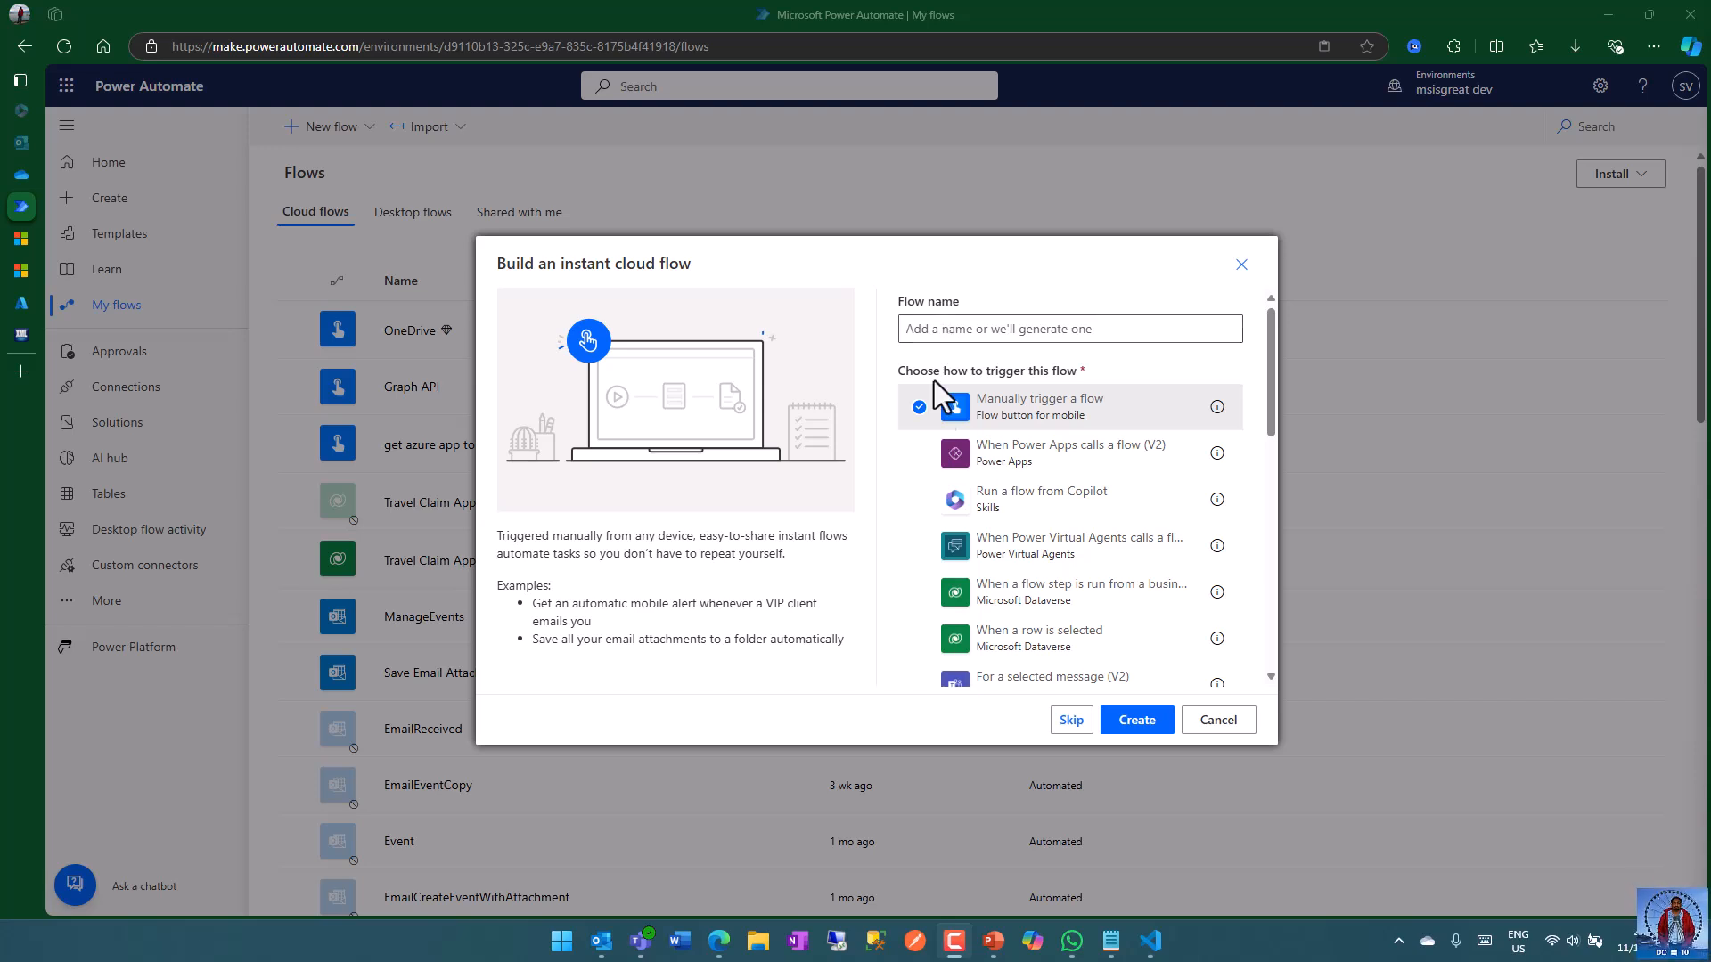
- Create an instant cloud flow named "FileVersion For Youtube" with the manual trigger
left_click(1001, 330)
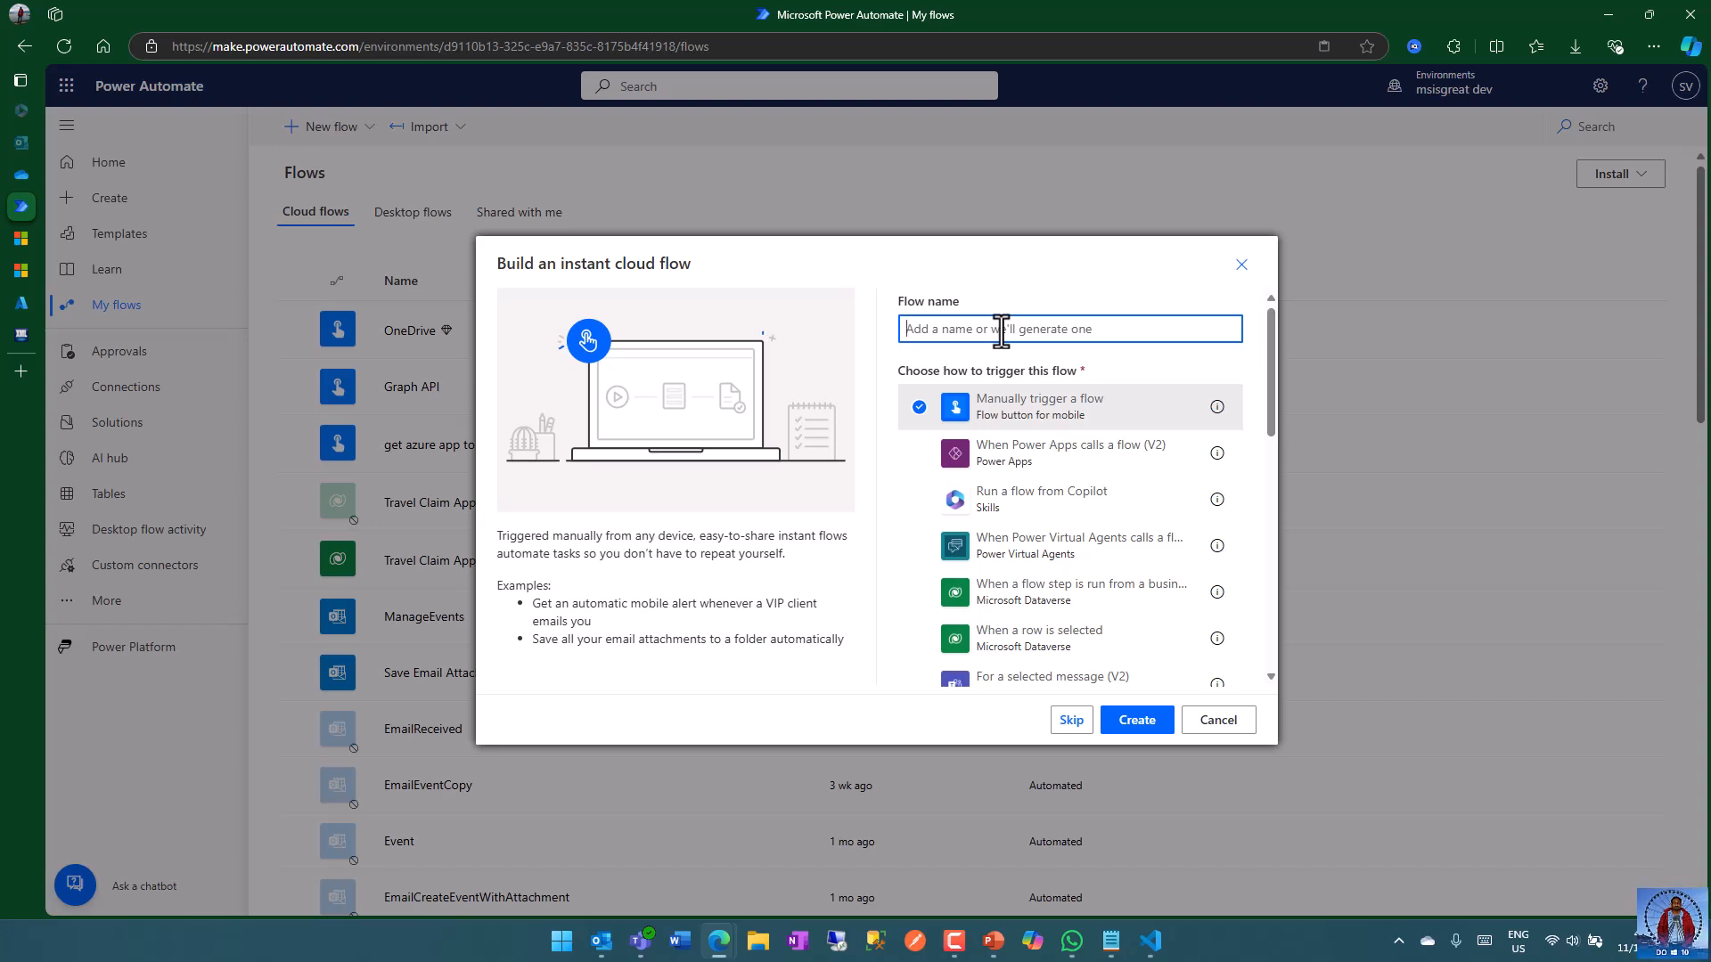
type("FileVersion For")
type("Youtube")
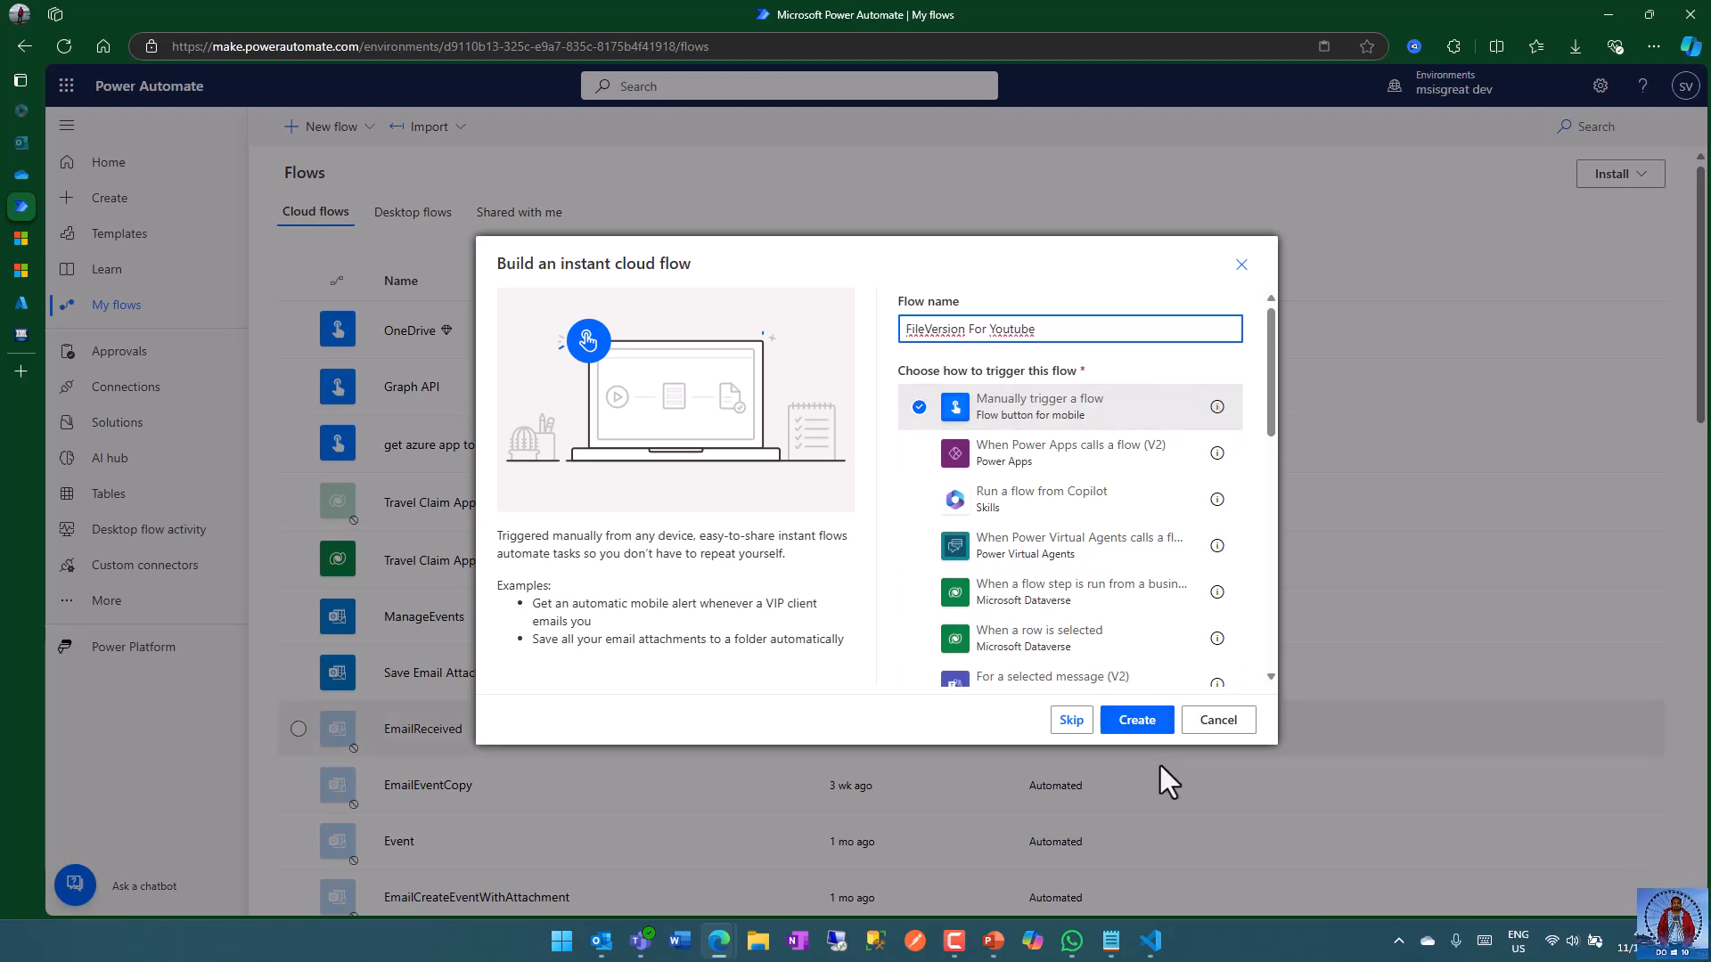
left_click(1137, 720)
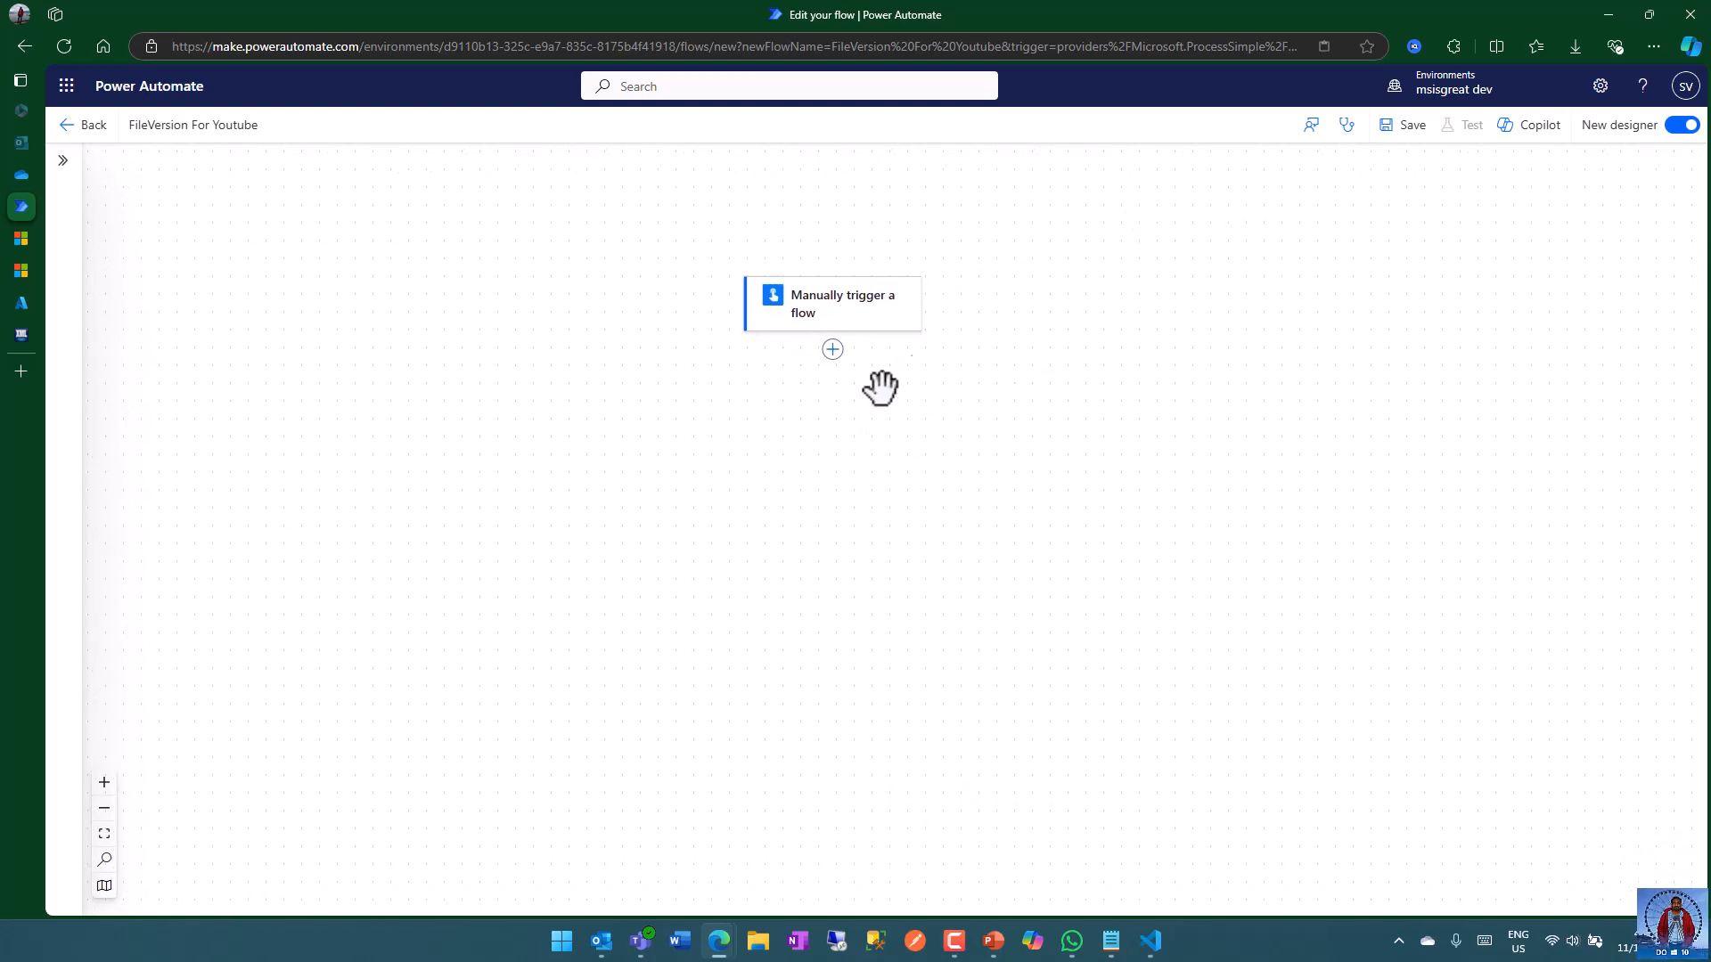
- Search the actions for "onedrive" and add the OneDrive for Business "List files in folder" action below the trigger
left_click(833, 349)
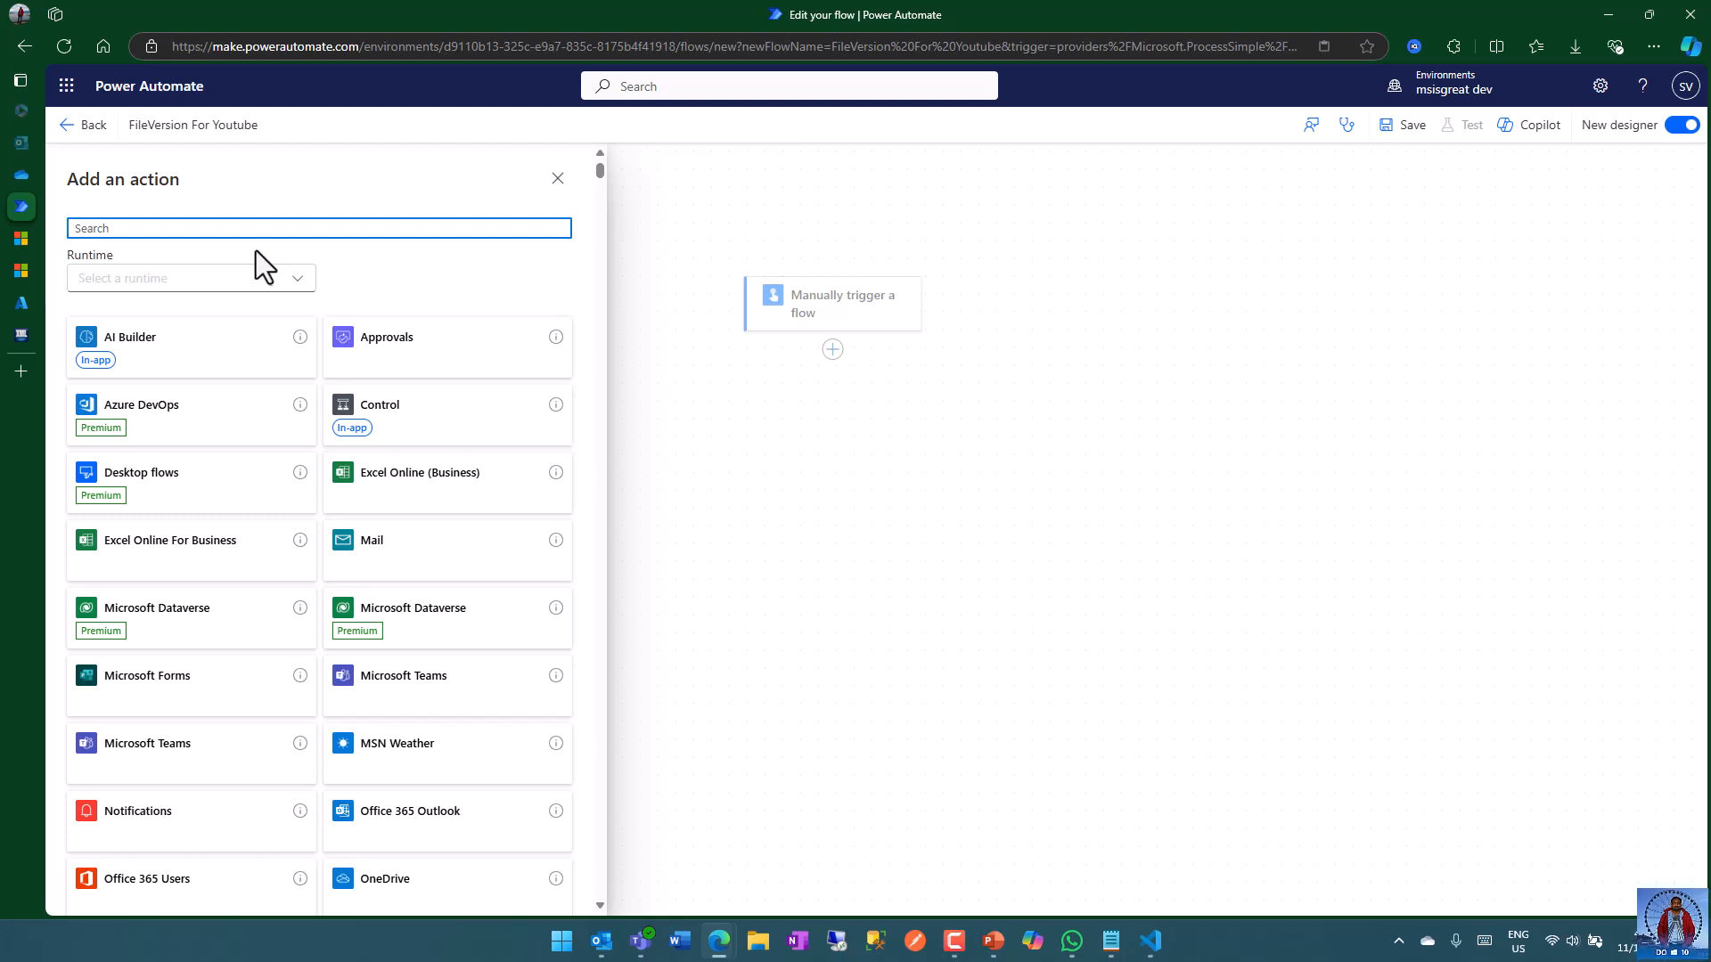
type("onedrive")
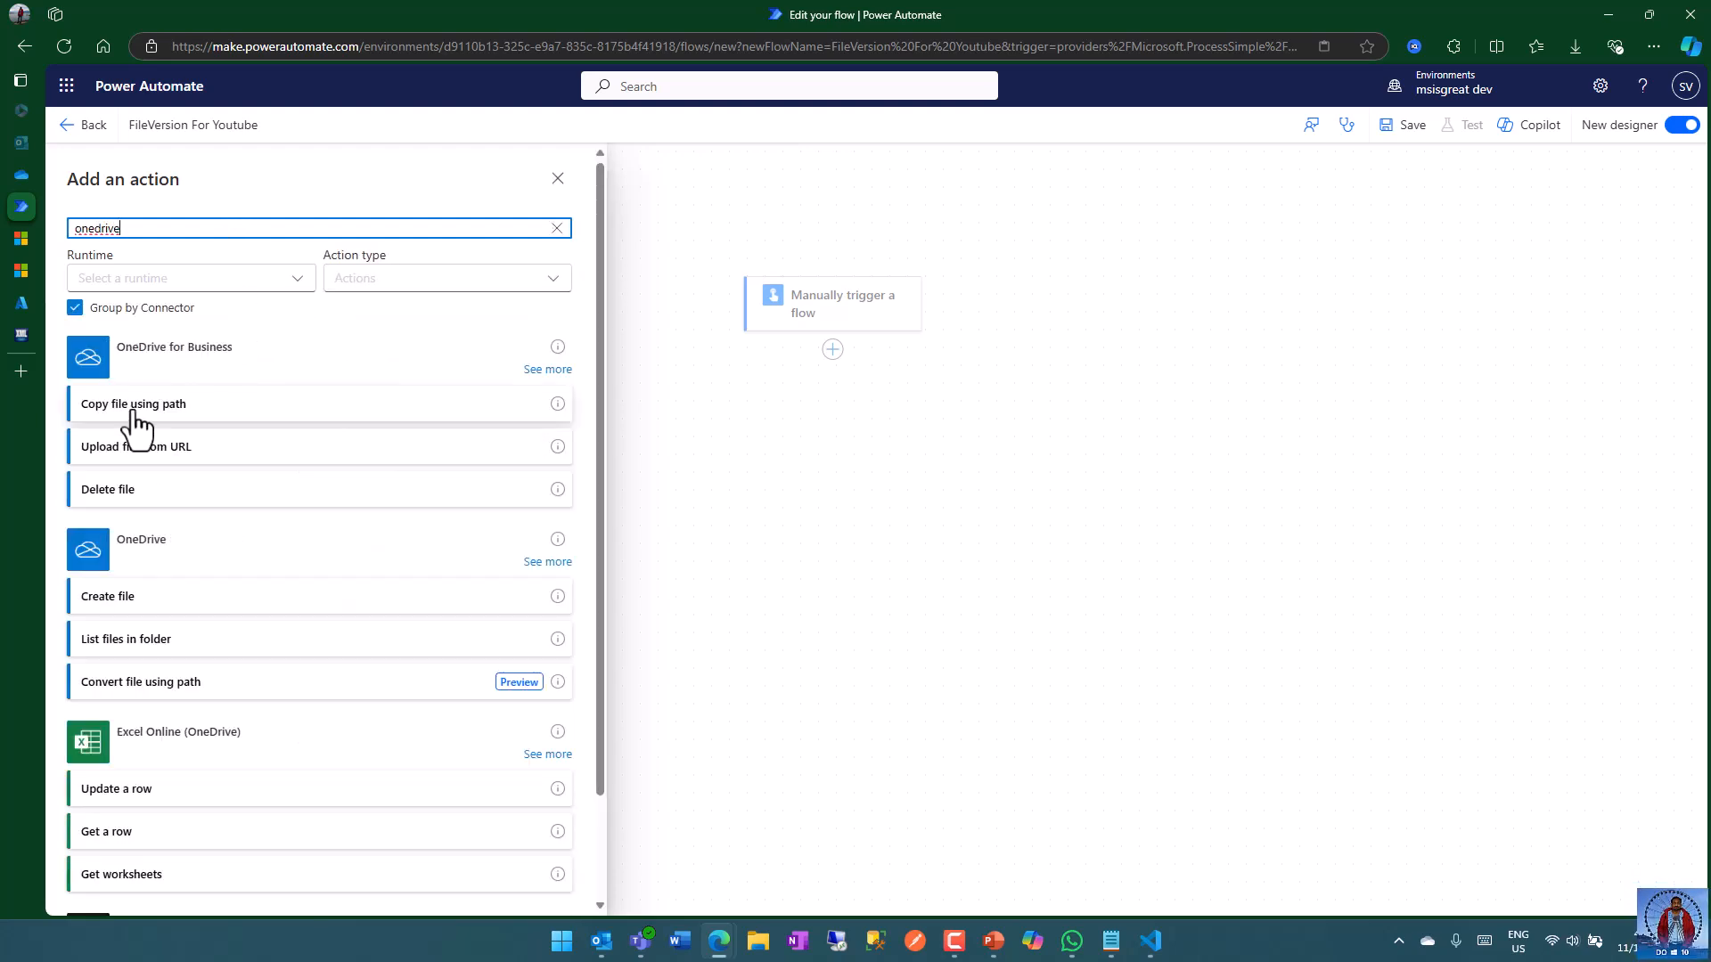
left_click(547, 370)
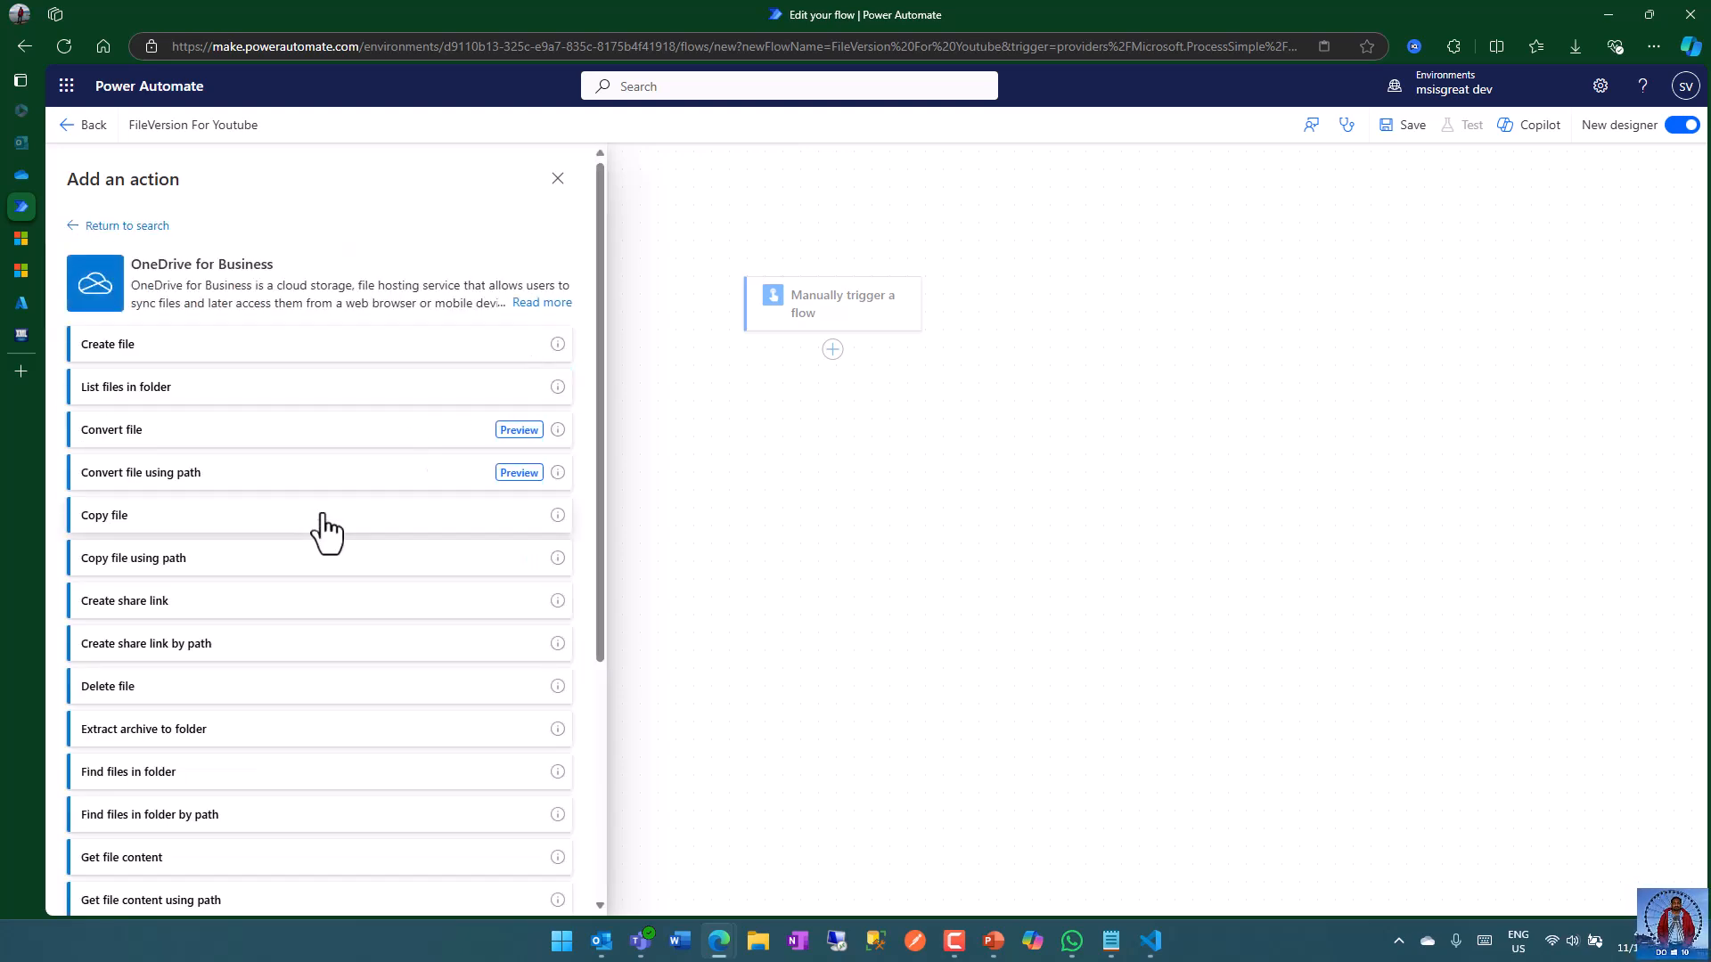
scroll(303, 517, "down", 1)
scroll(306, 524, "down", 3)
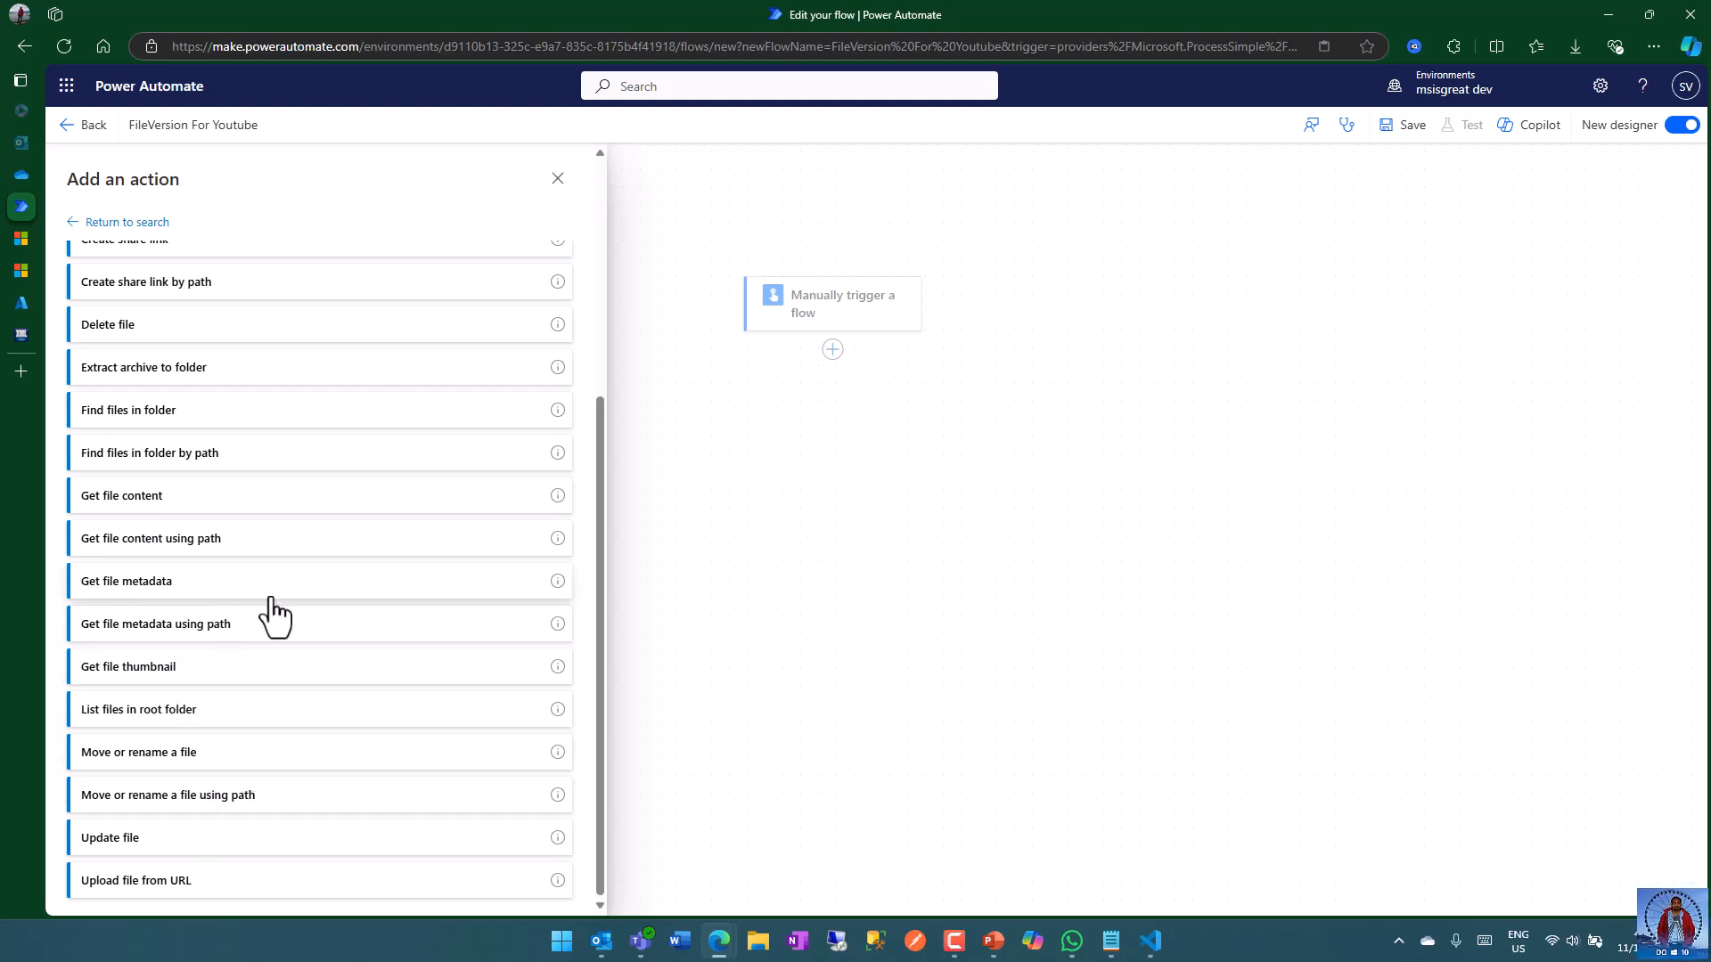
scroll(279, 615, "up", 3)
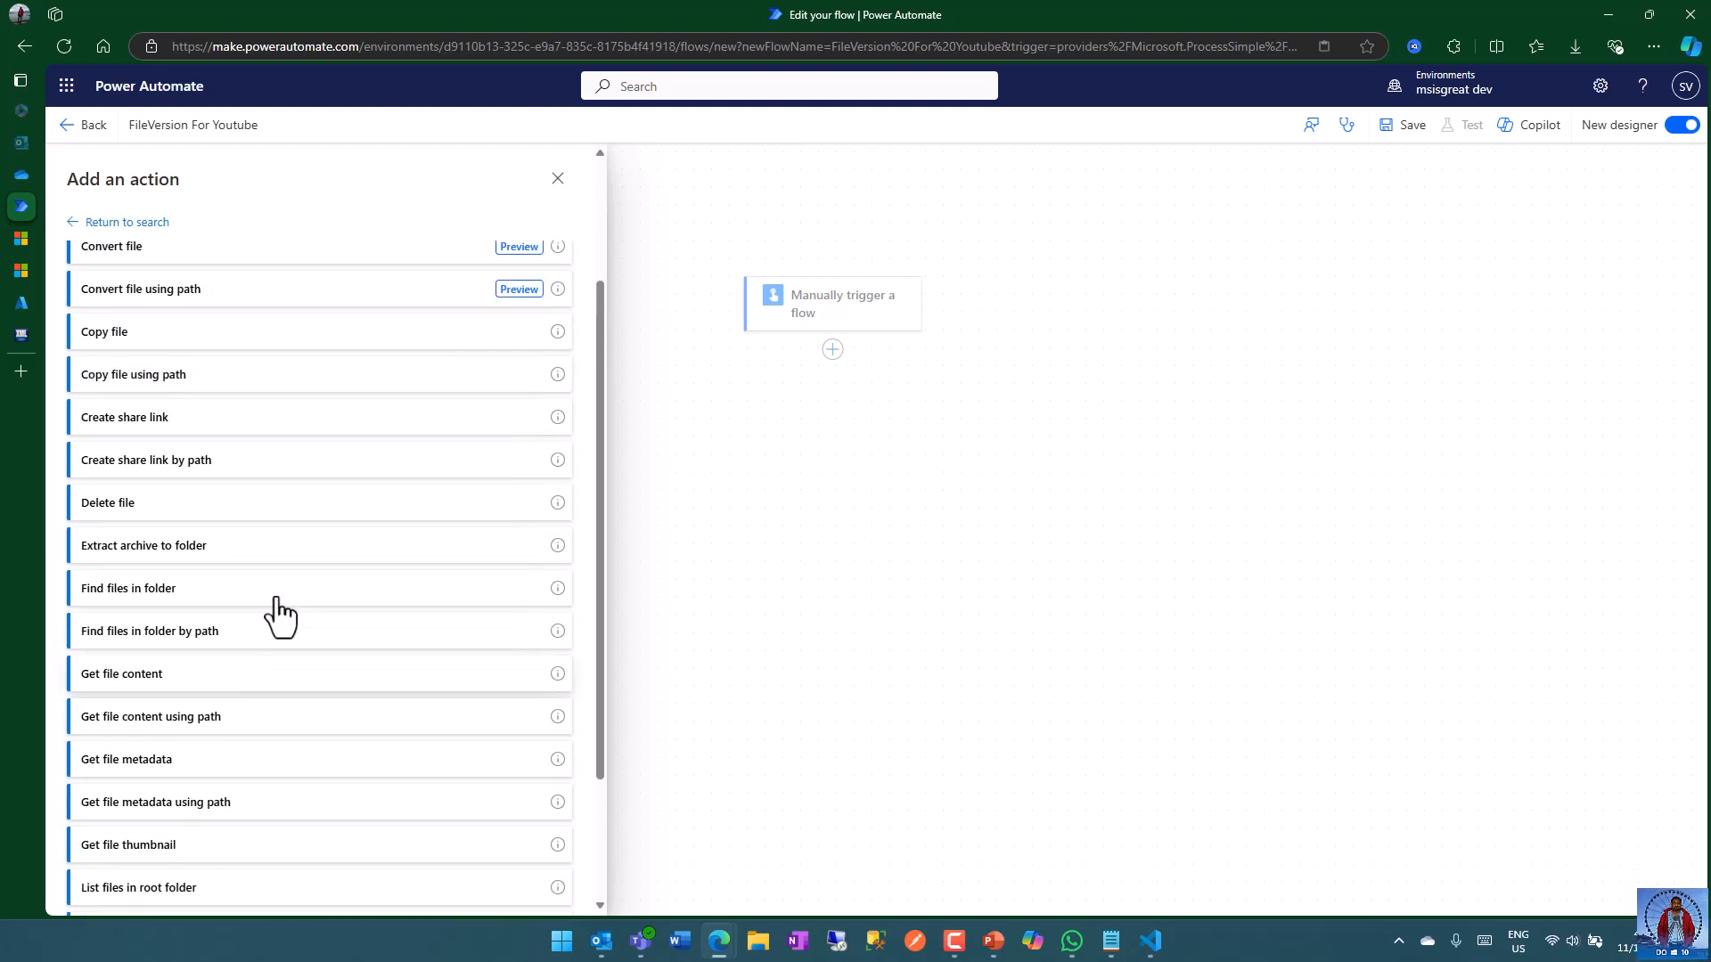
scroll(279, 615, "up", 1)
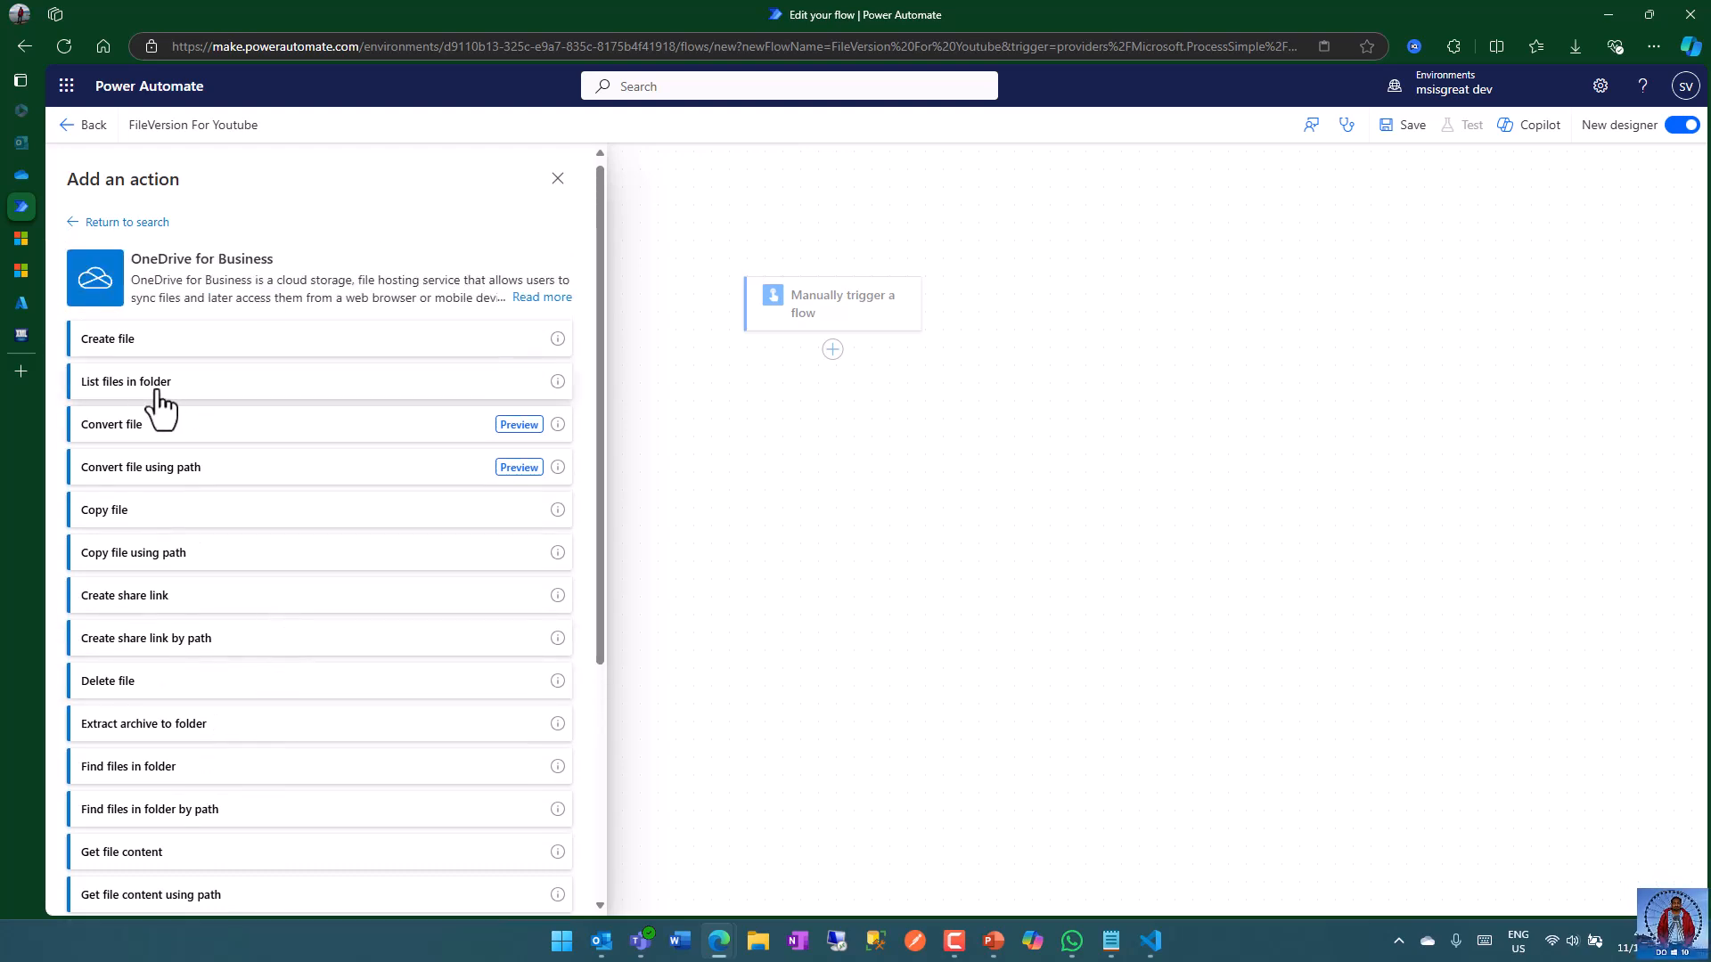
left_click(175, 393)
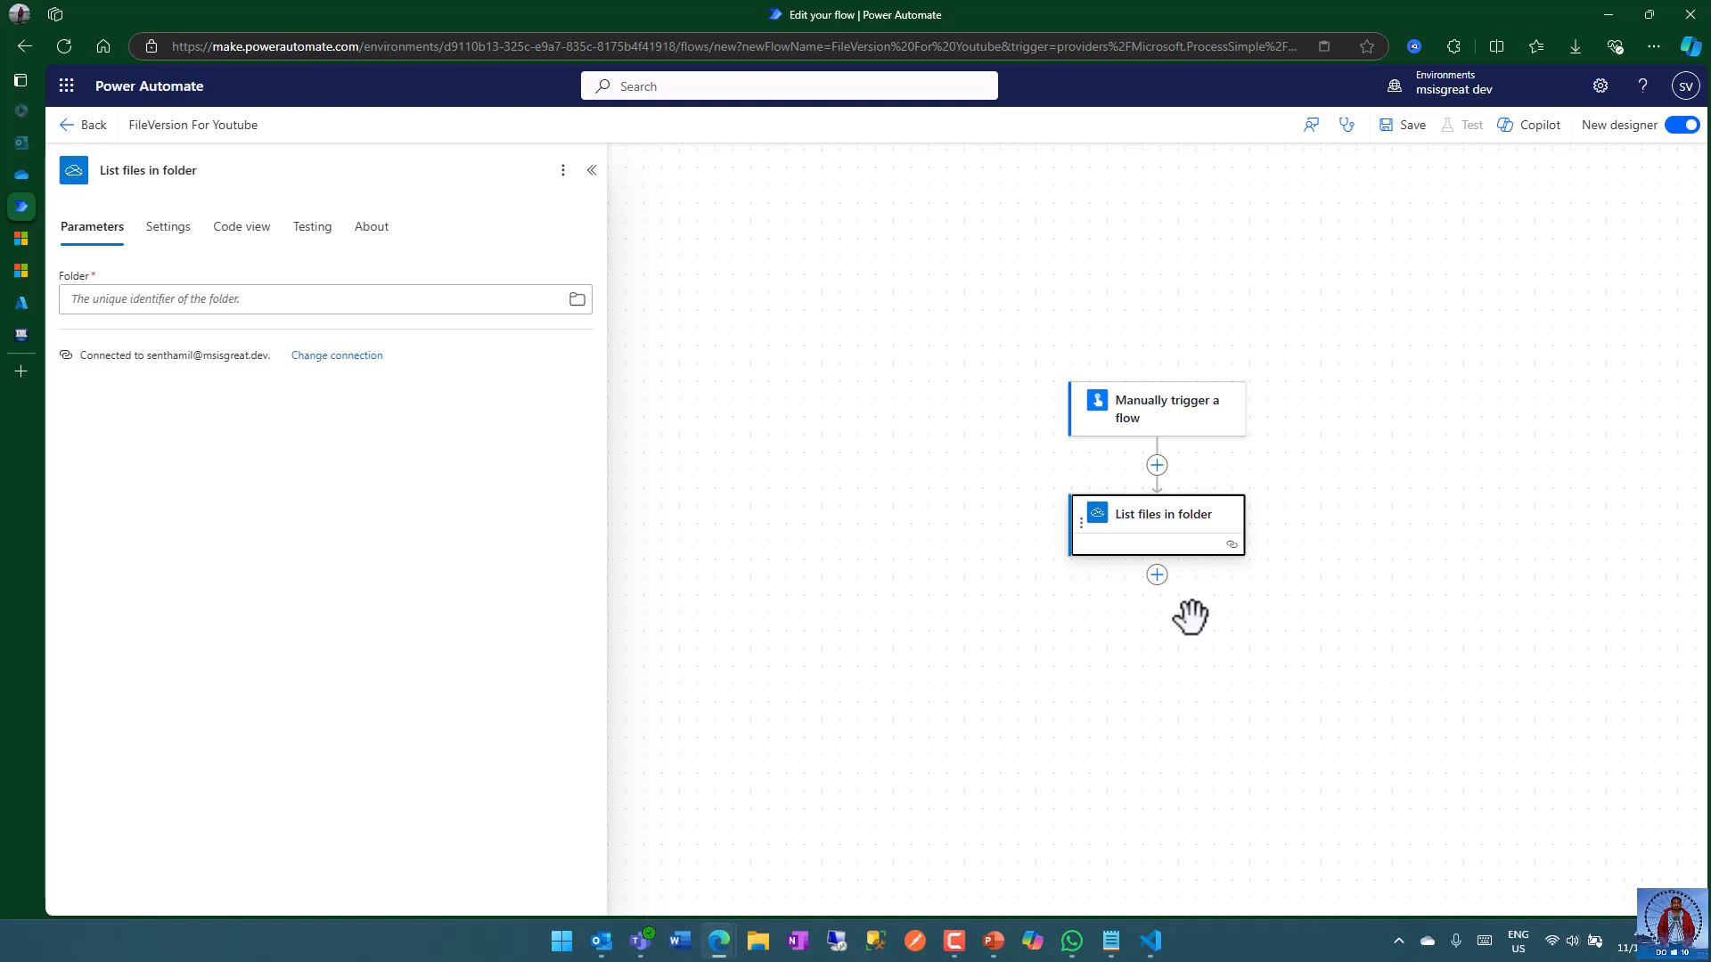
- Set the List files in folder action's folder to /PA by browsing from Root, and close the action's settings
left_click_drag(1367, 508, 1288, 459)
left_click(579, 300)
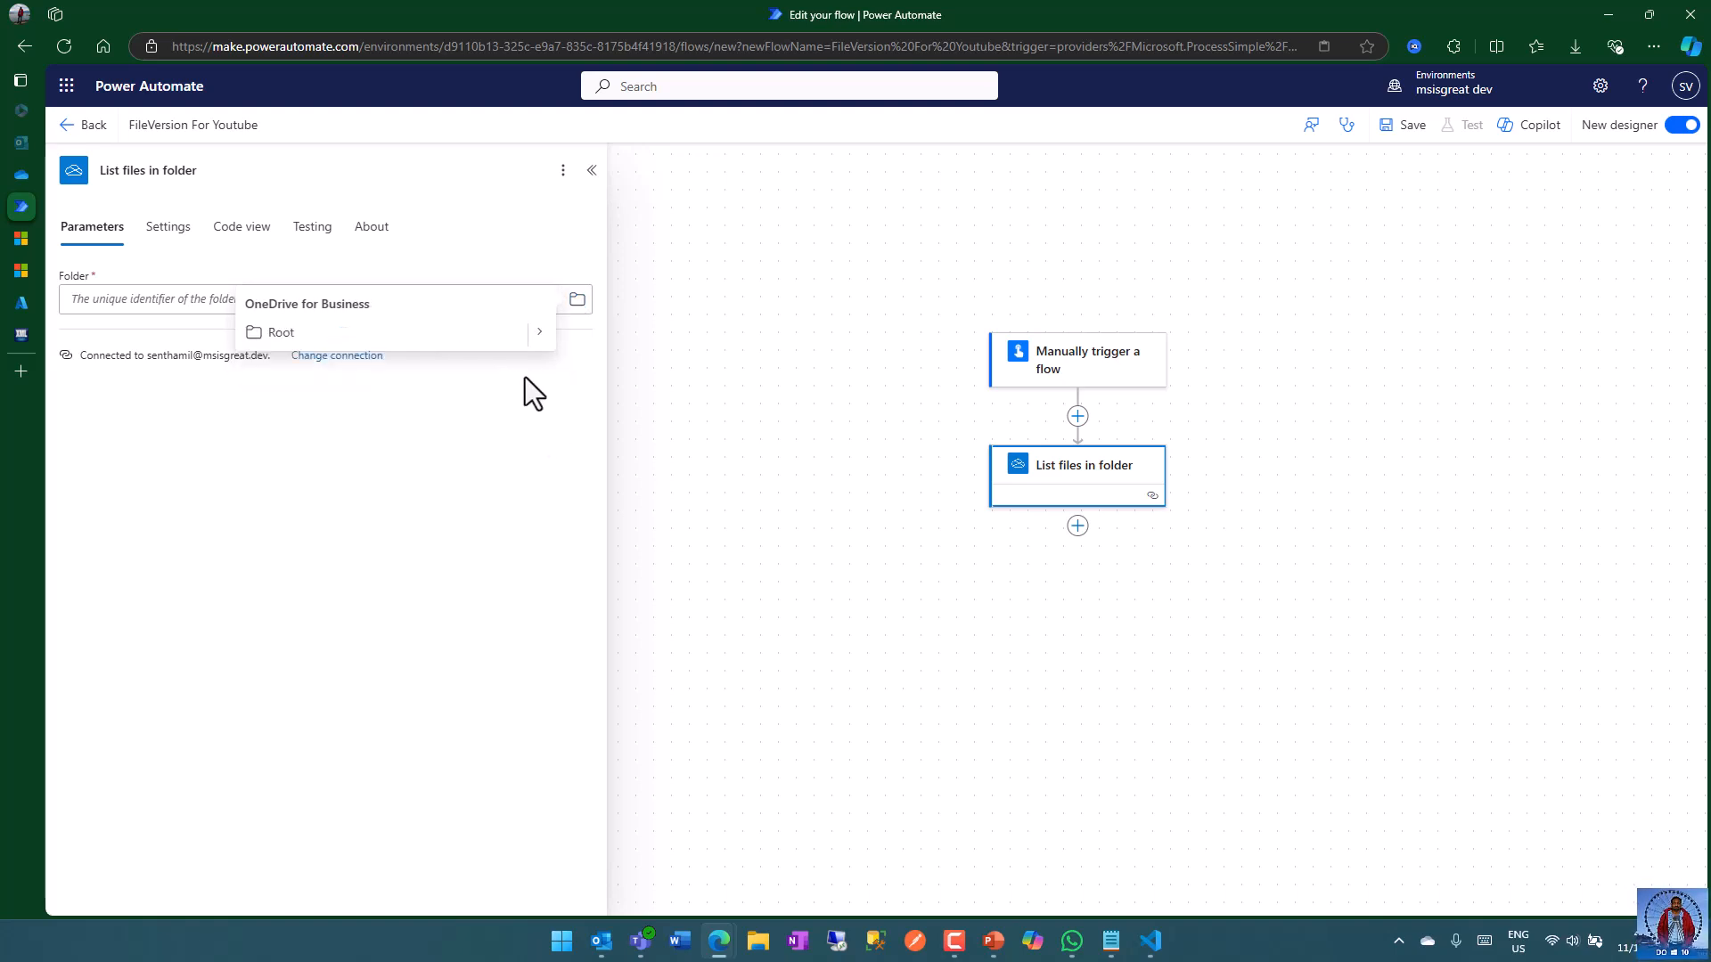
left_click(540, 332)
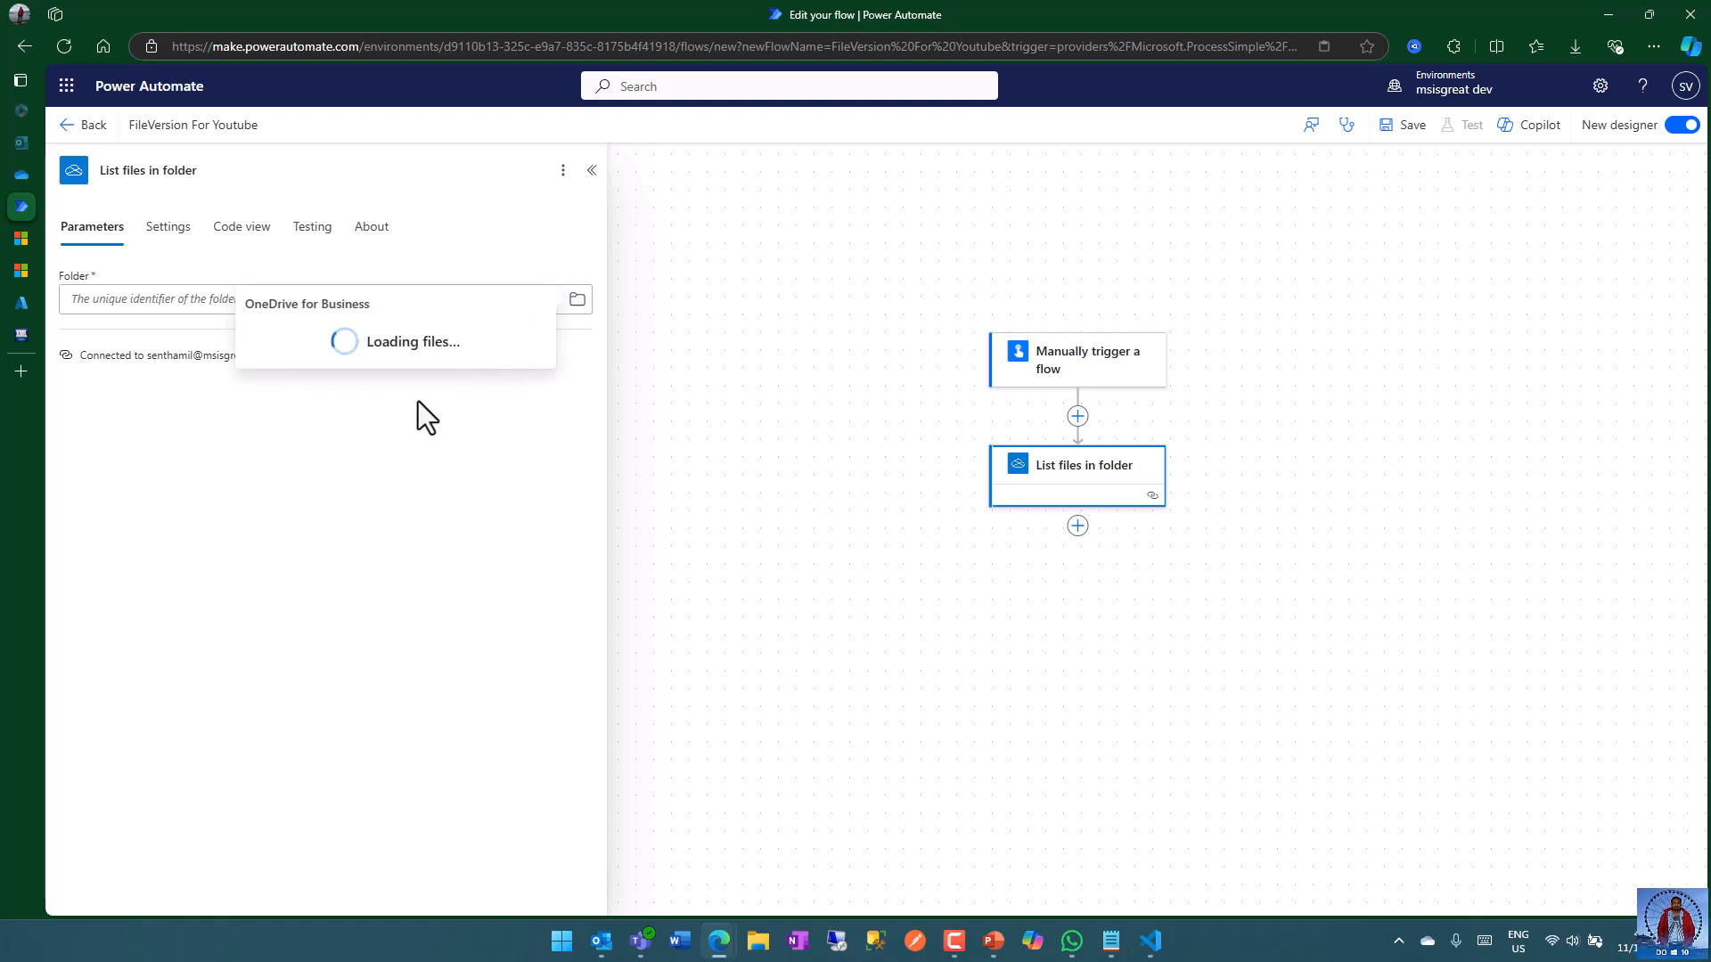
left_click(328, 426)
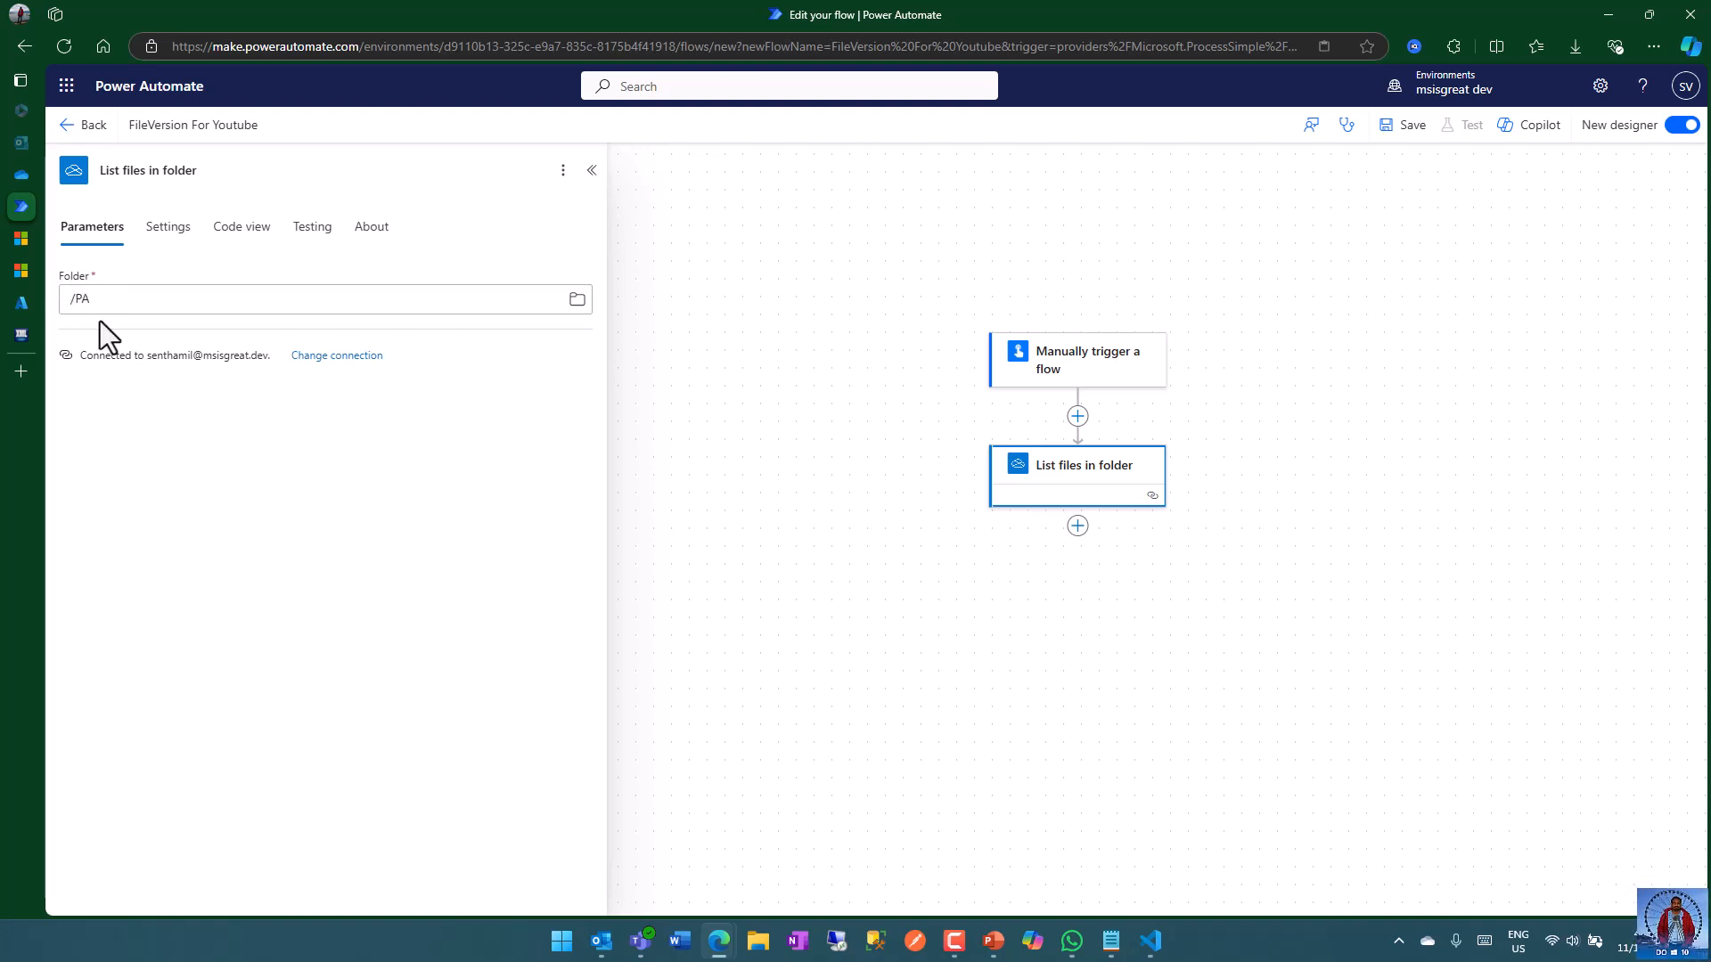
left_click(776, 466)
left_click_drag(1238, 570, 922, 455)
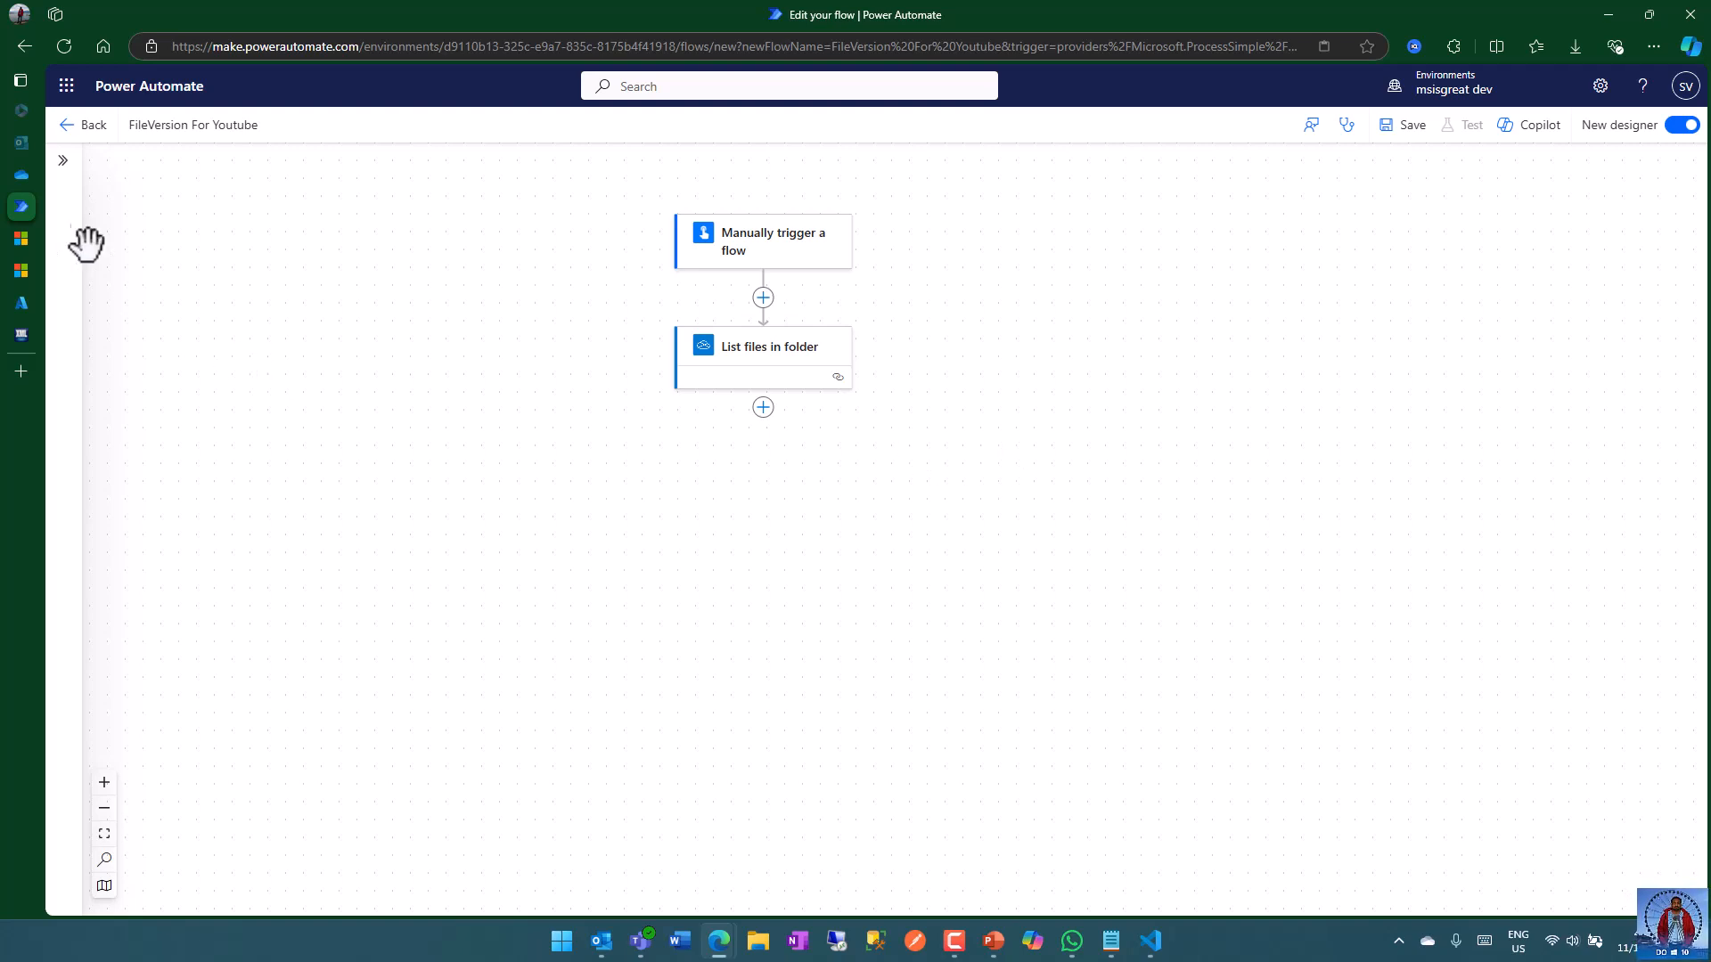
- Switch to OneDrive, open the PA folder, and view the version history of eurocarsv1.xlsx
left_click(22, 175)
left_click(500, 419)
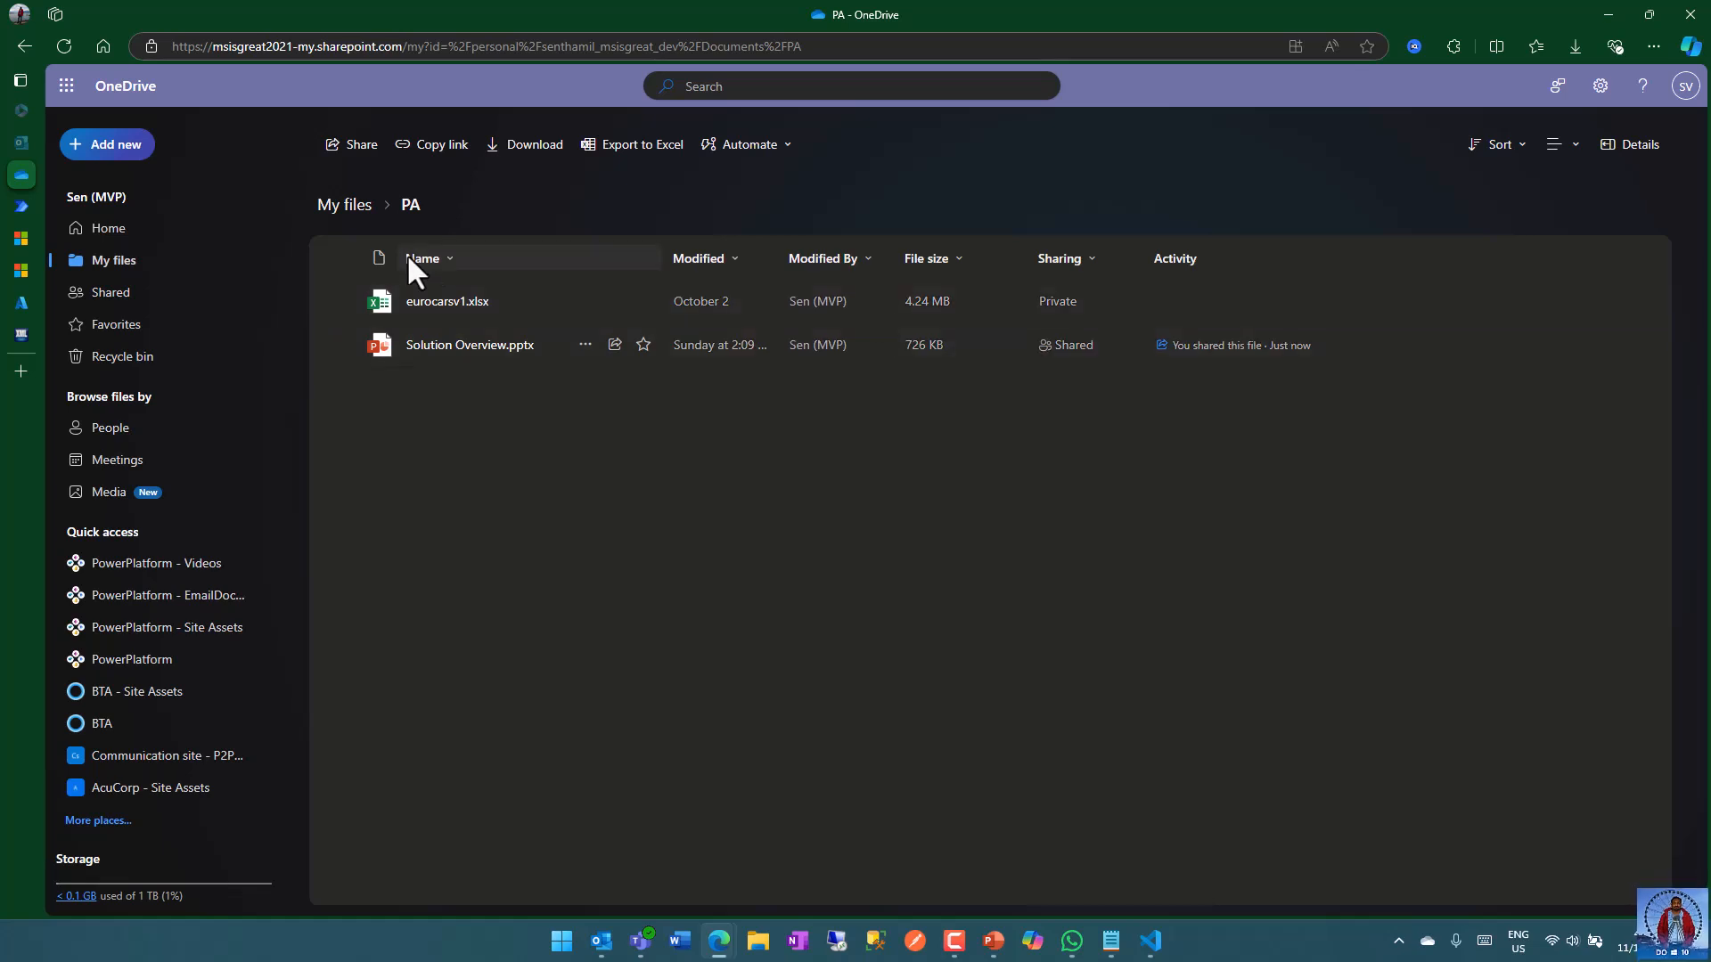
left_click(515, 297)
left_click(1211, 145)
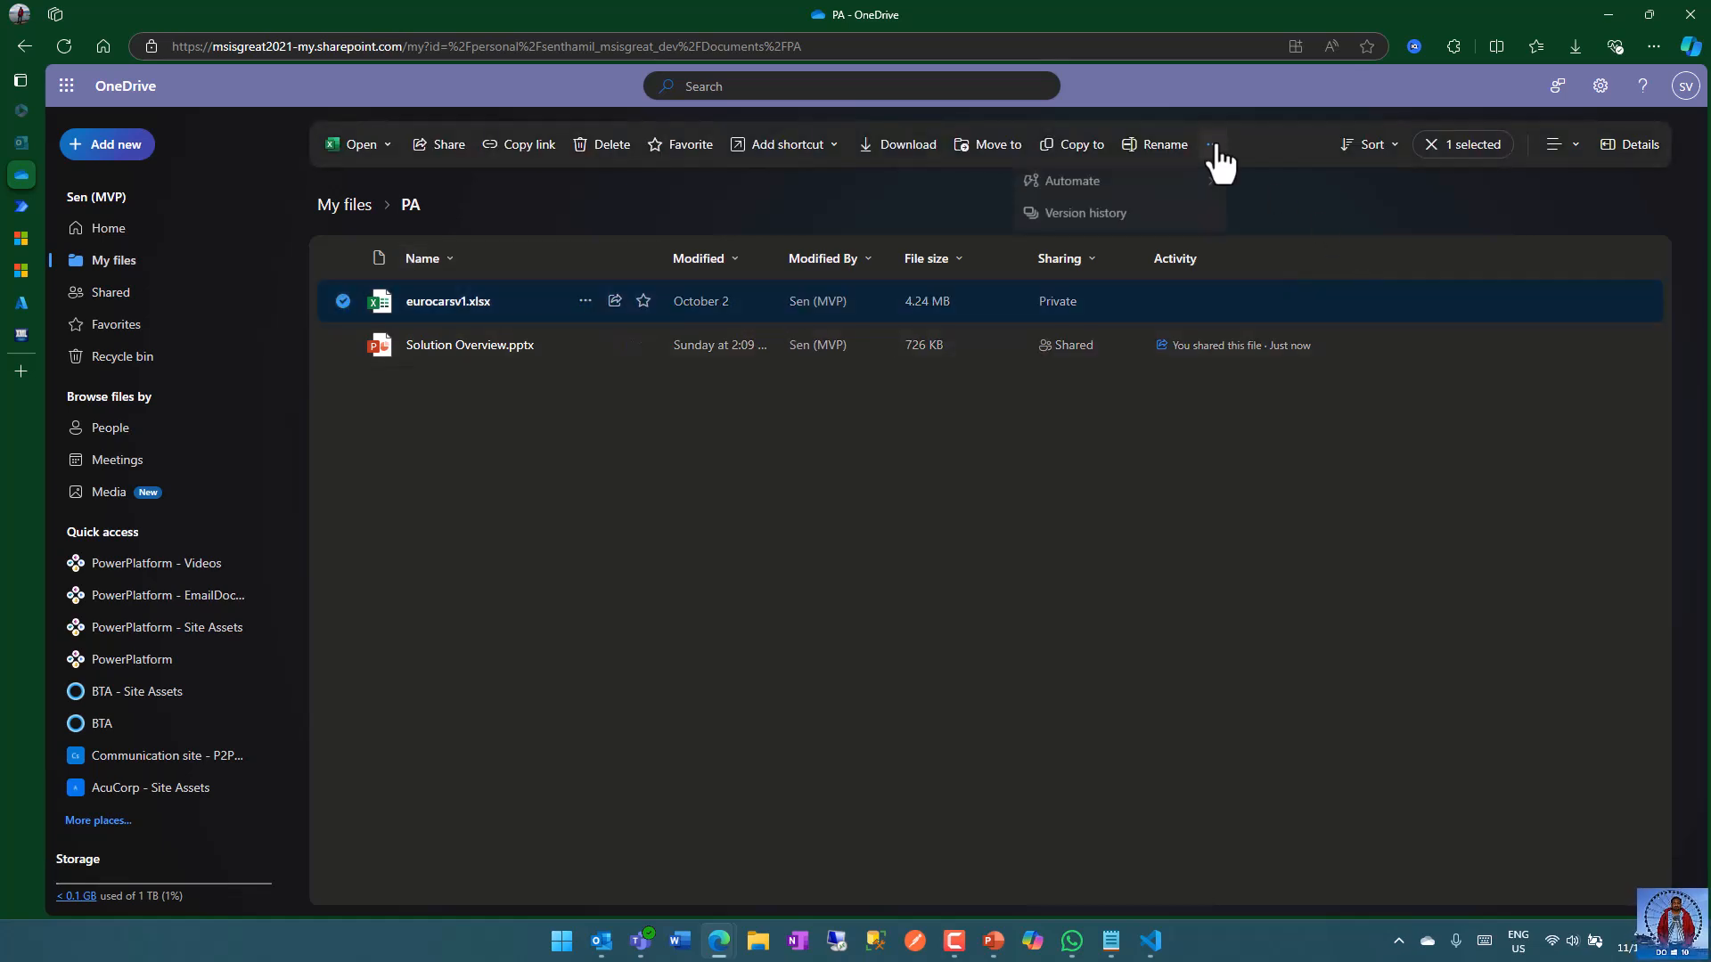
left_click(1174, 227)
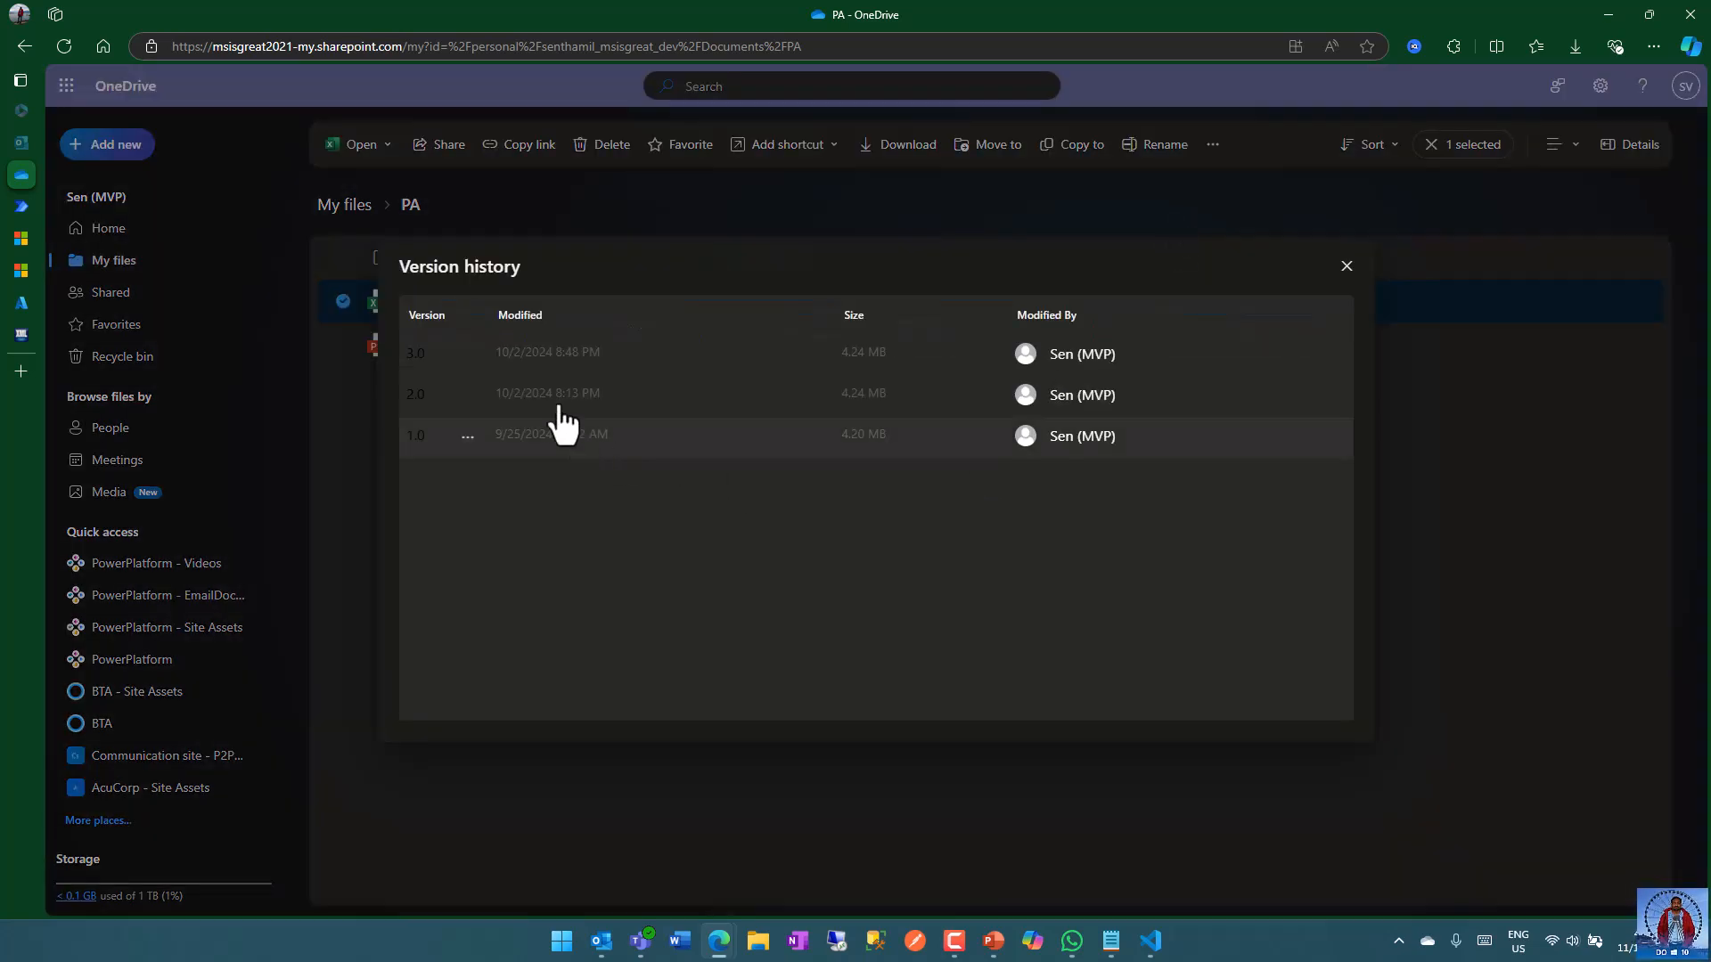
left_click(903, 822)
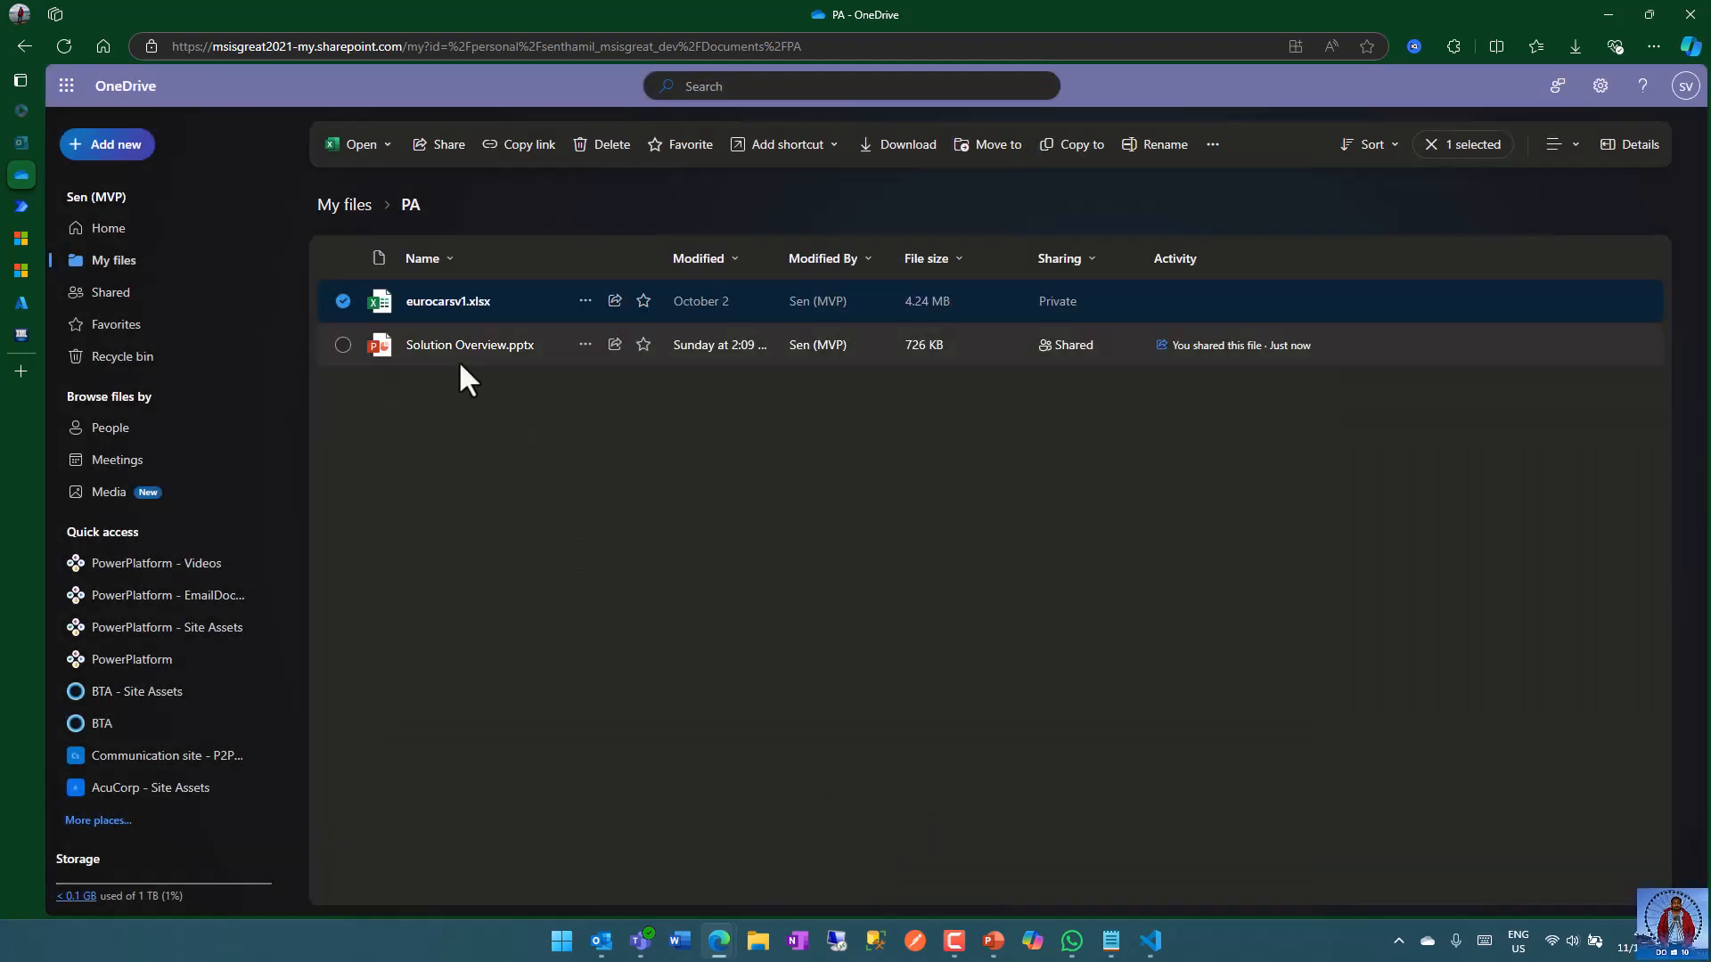
- Return to the flow in Power Automate, save it, and dismiss the notification
left_click(15, 207)
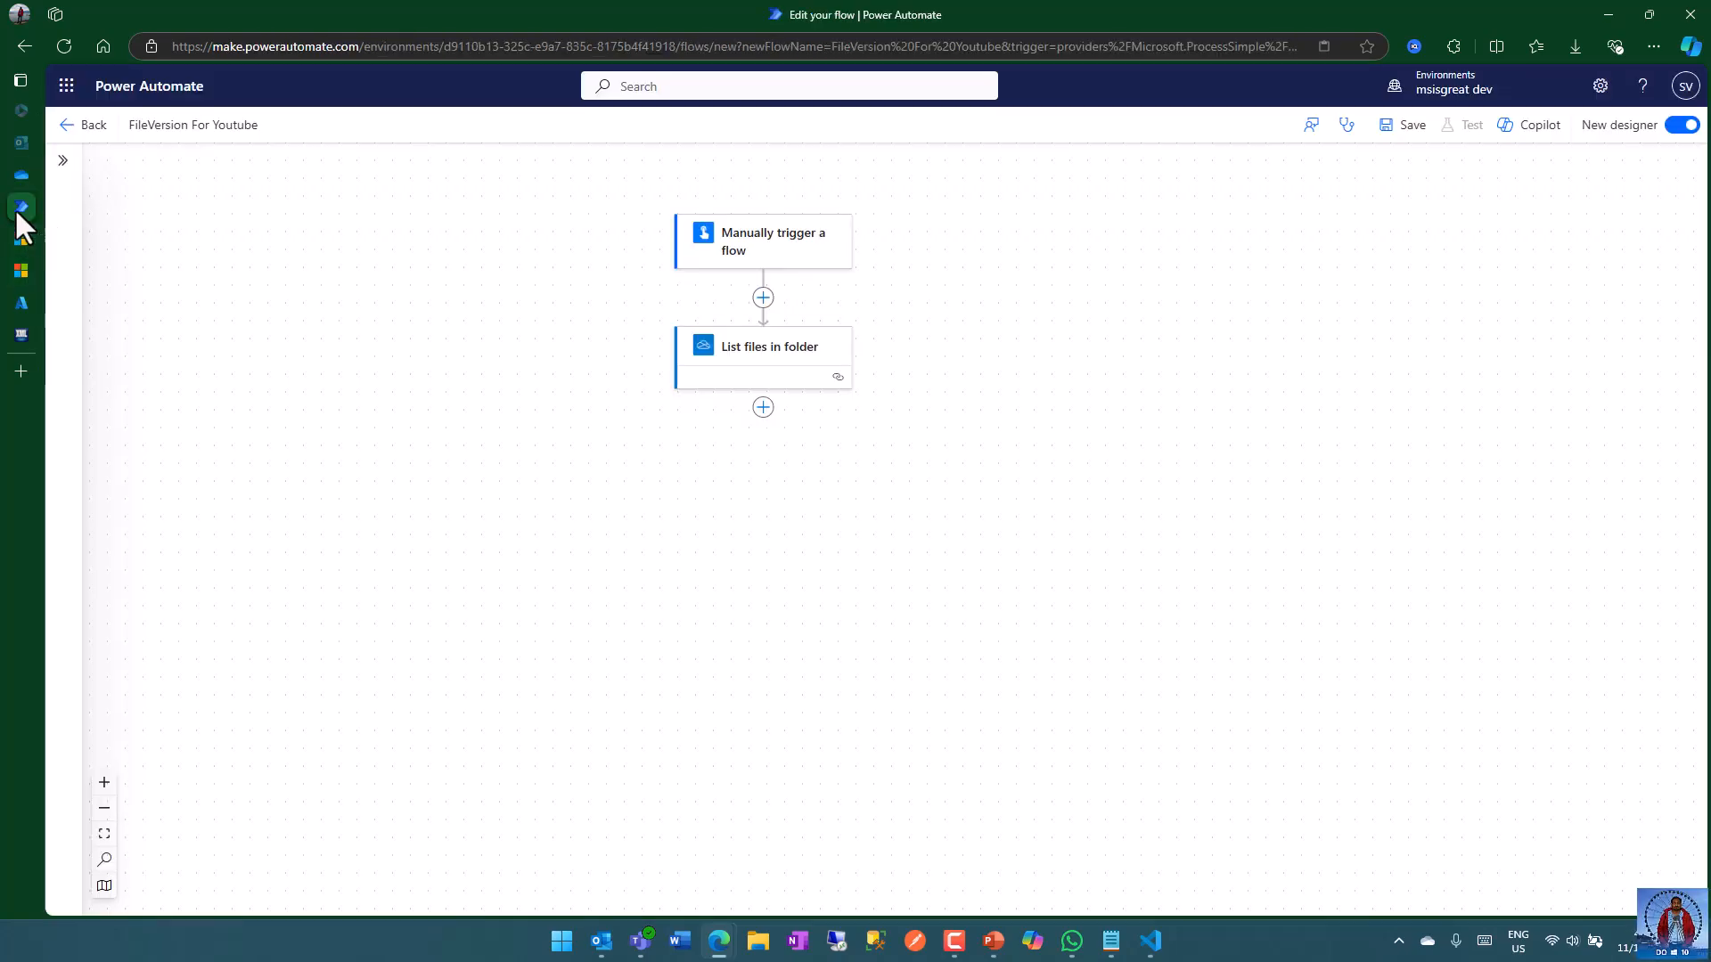
left_click_drag(816, 425, 1286, 436)
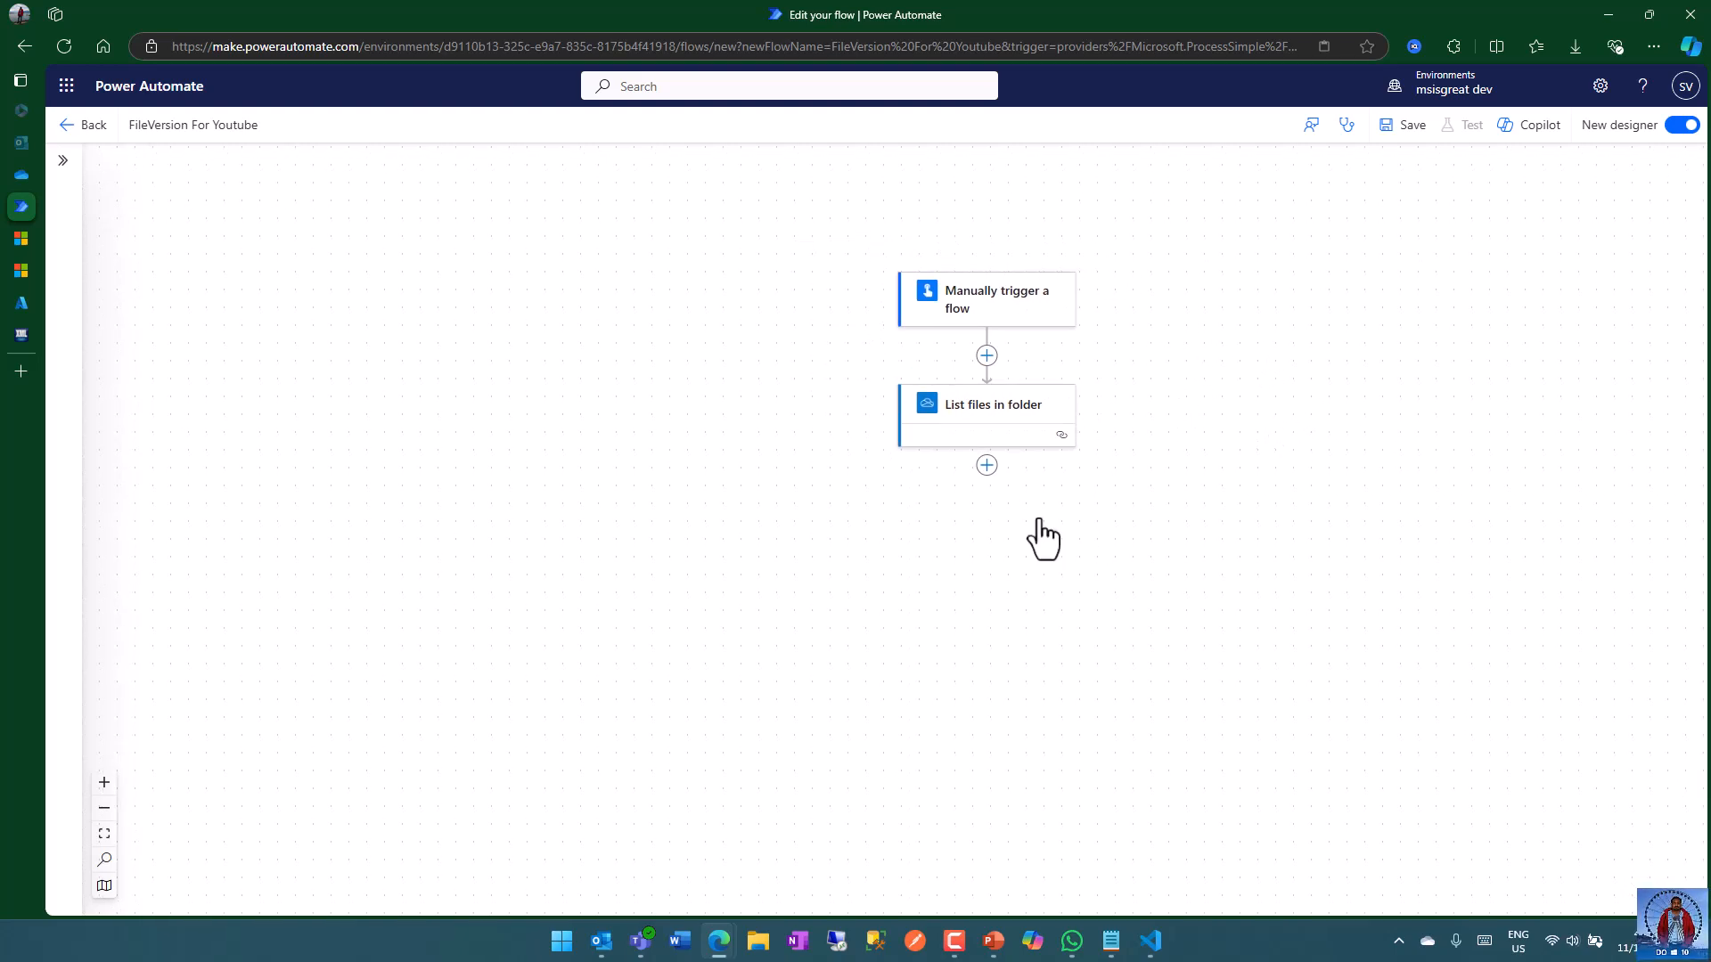
left_click(1412, 129)
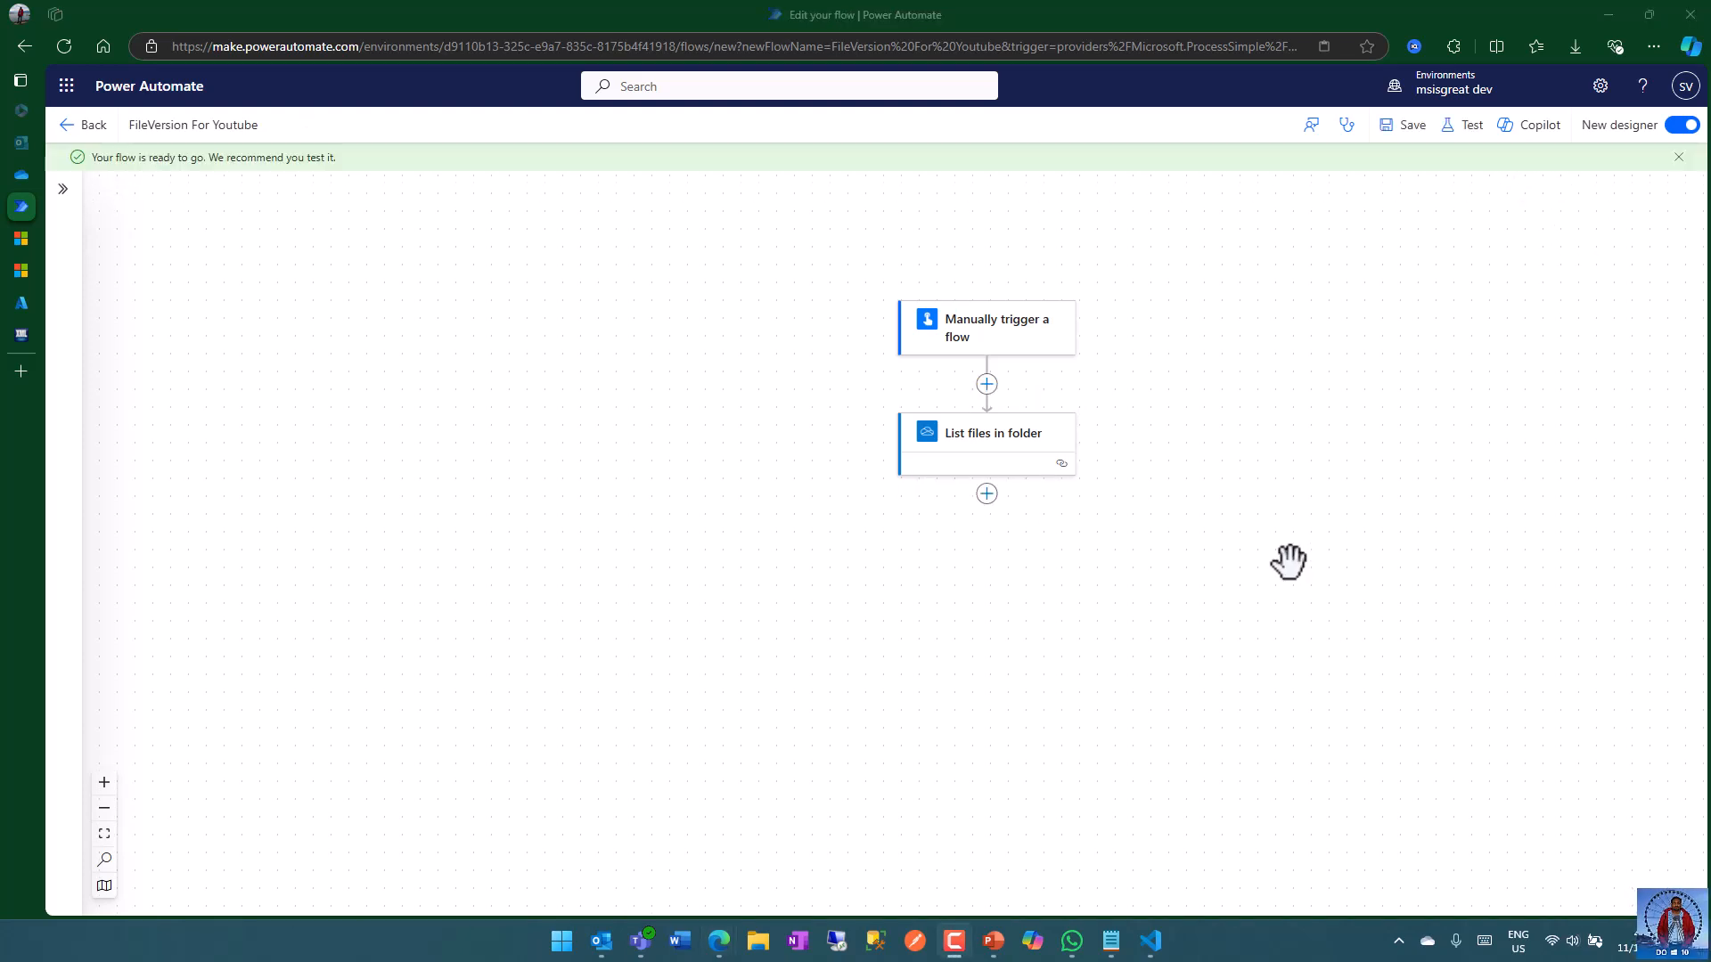
left_click(1679, 157)
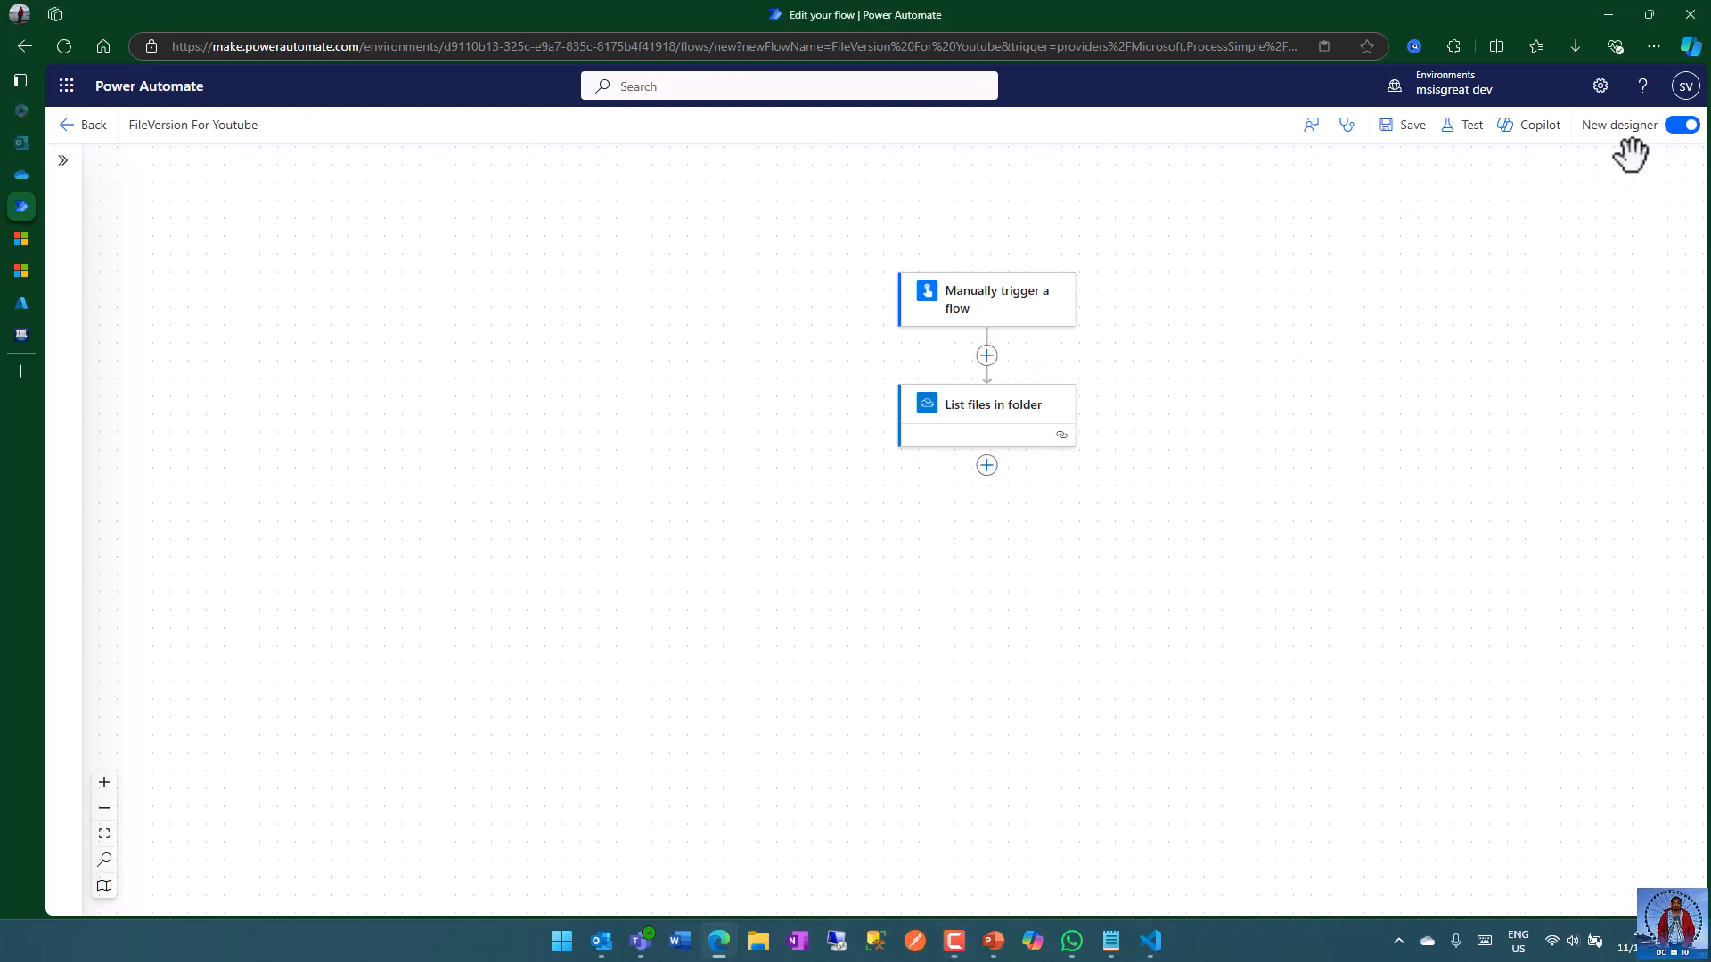
- Test the flow manually, run it, and dismiss the notification on the run page
left_click(1464, 124)
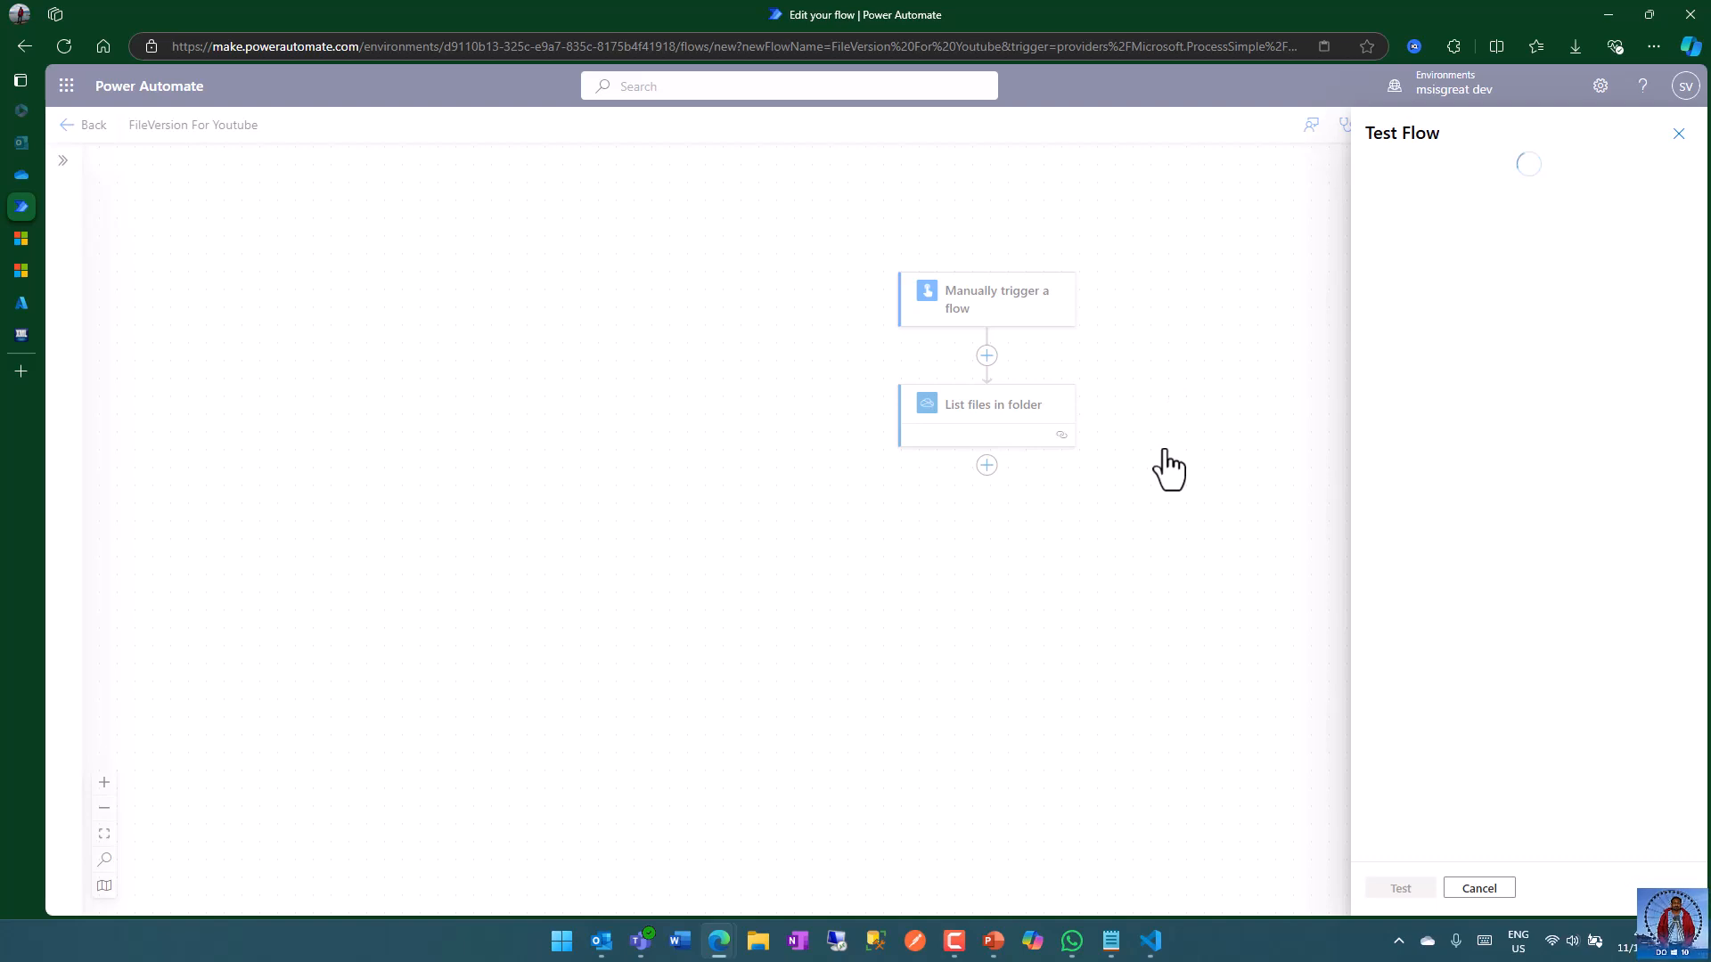
left_click(1405, 190)
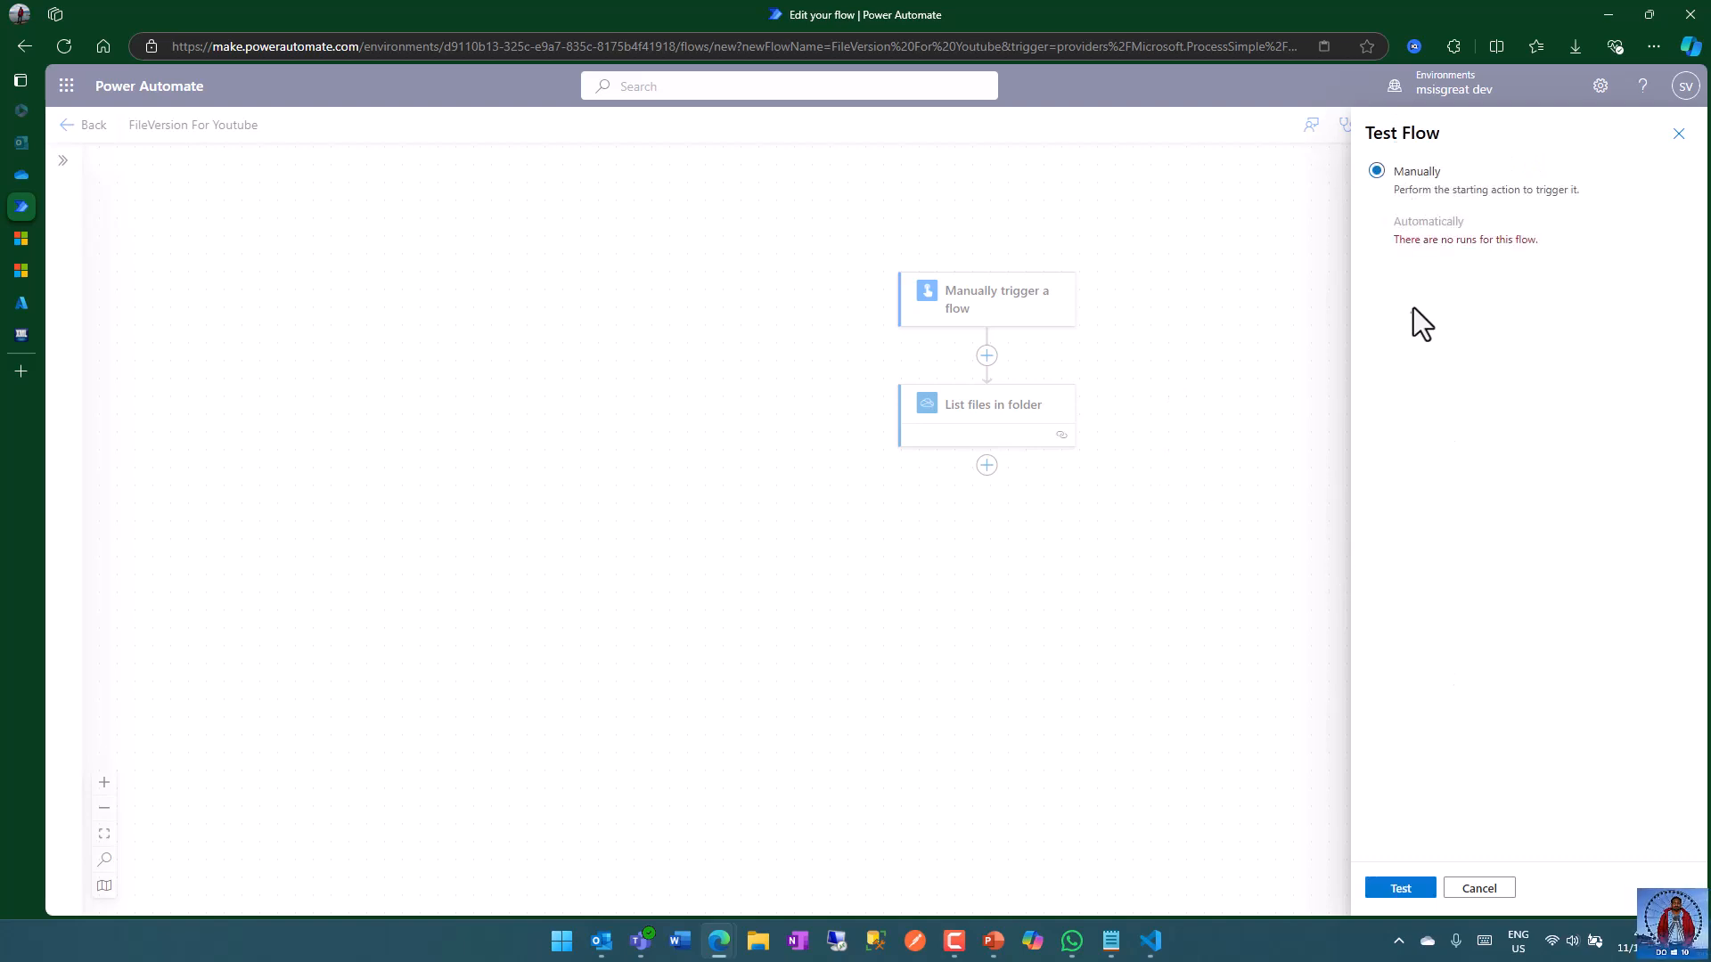
left_click(1402, 889)
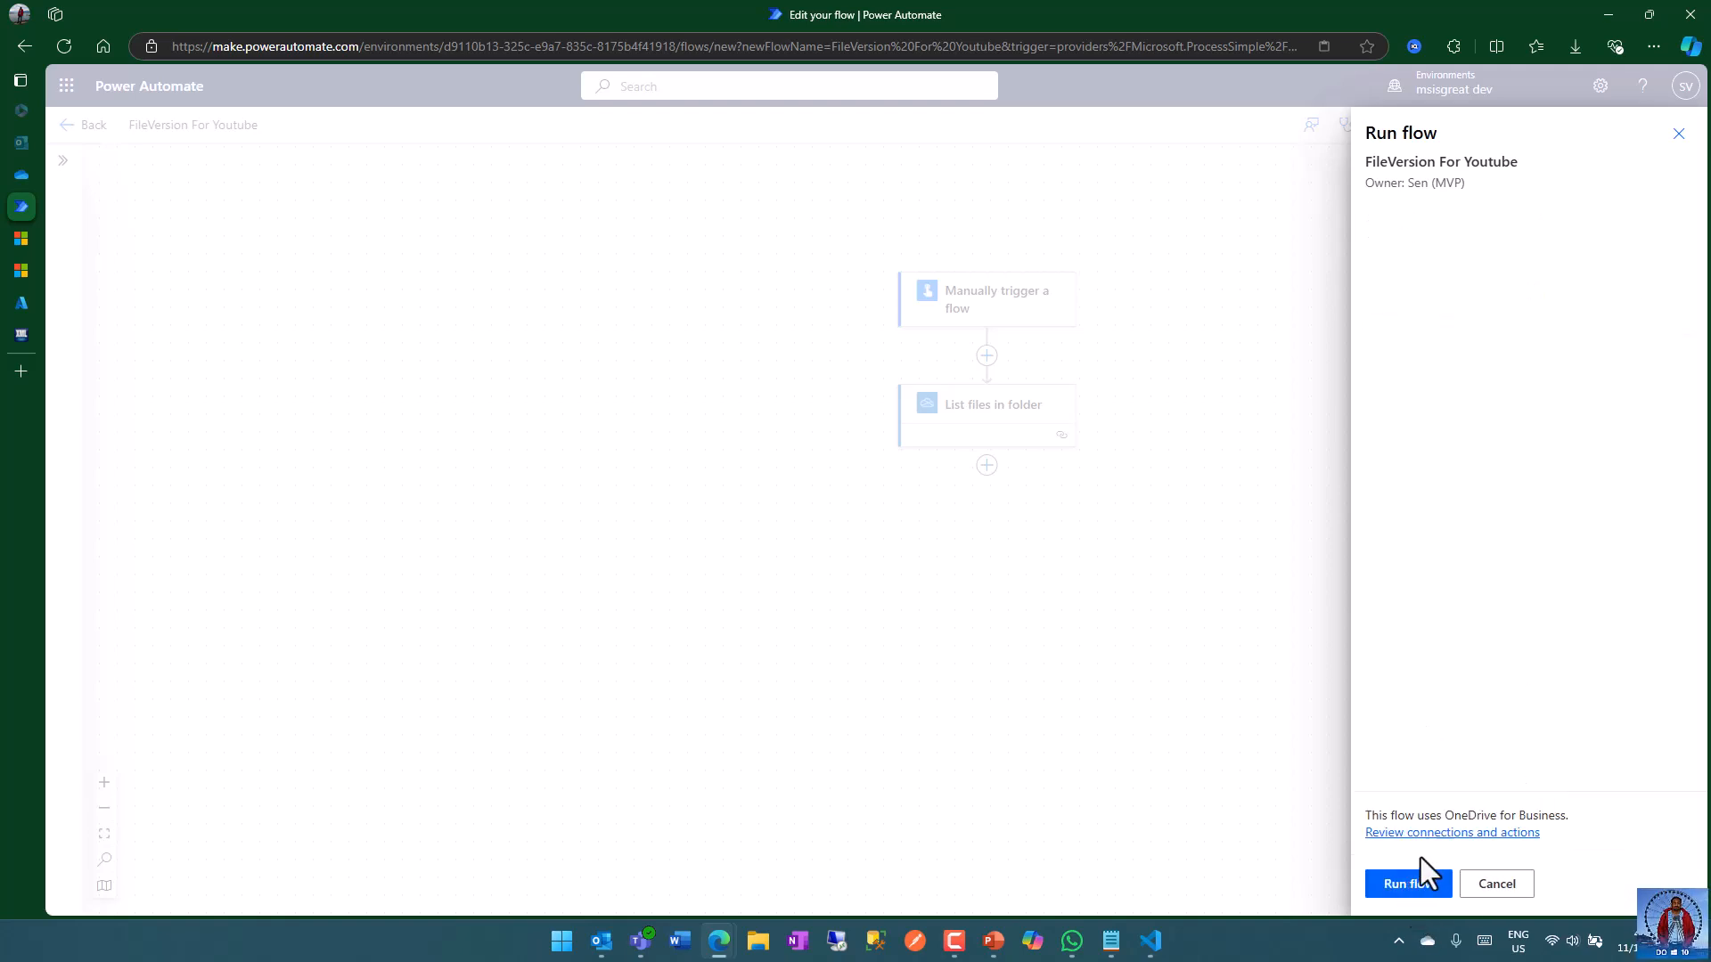
left_click(1412, 885)
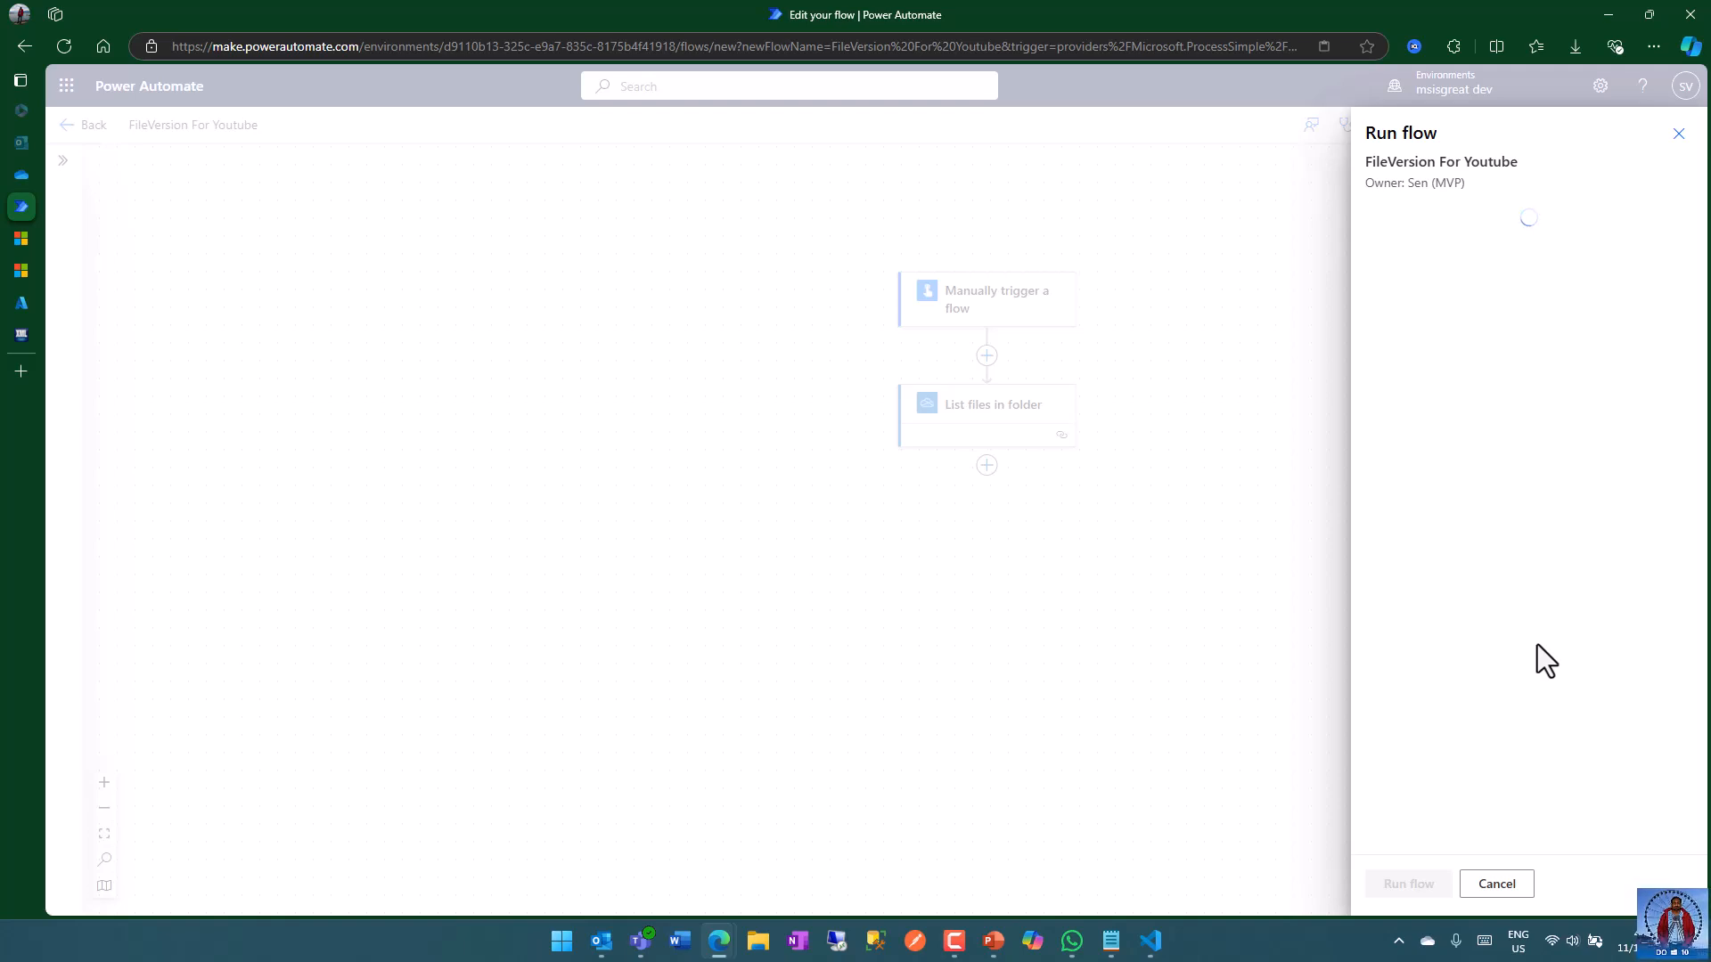
left_click(1426, 887)
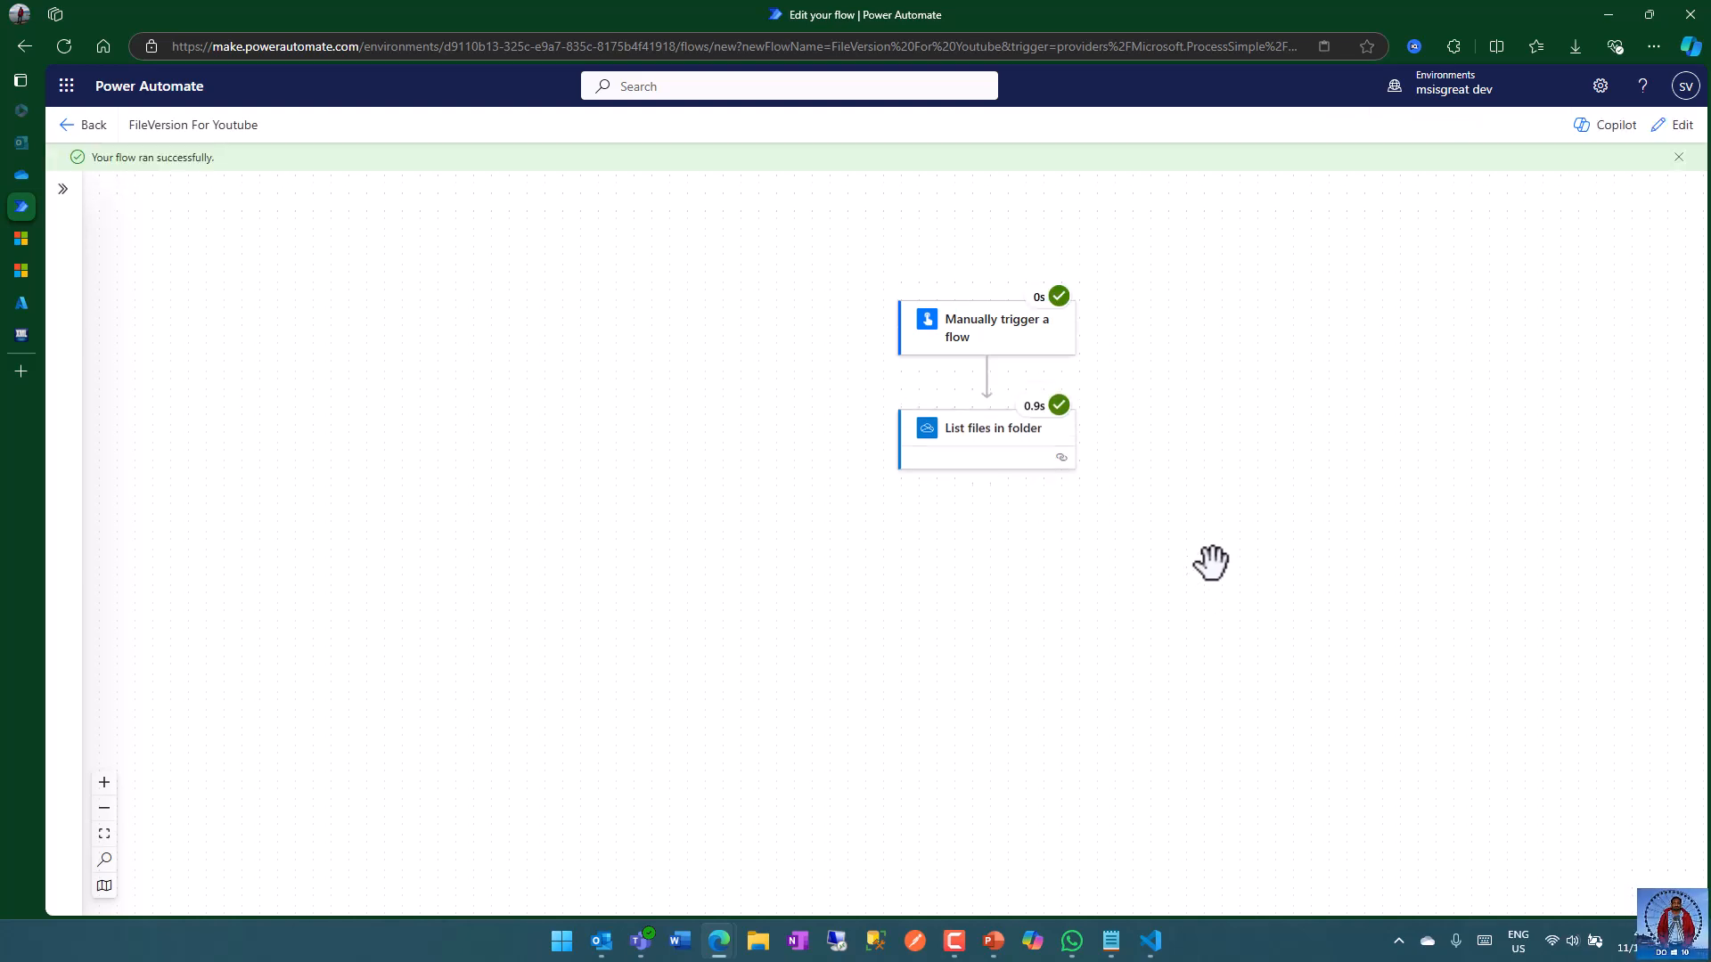
left_click(1679, 157)
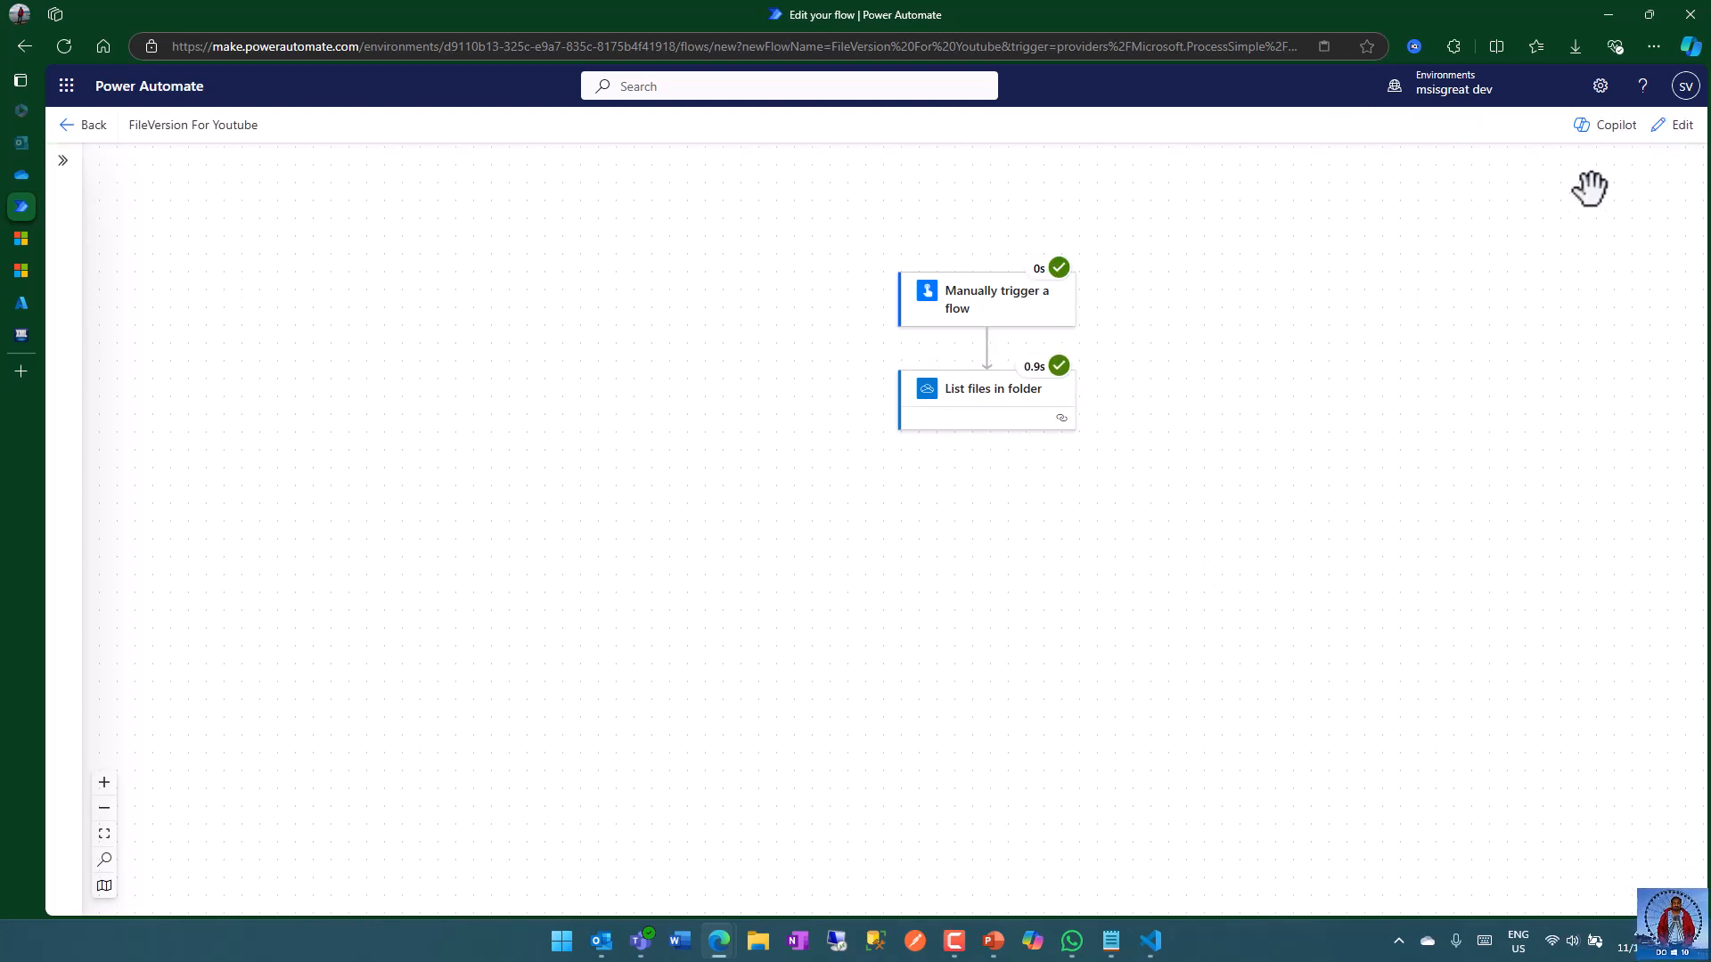
- Open the raw outputs of the List files in folder run and examine the file entries in the body
left_click(989, 421)
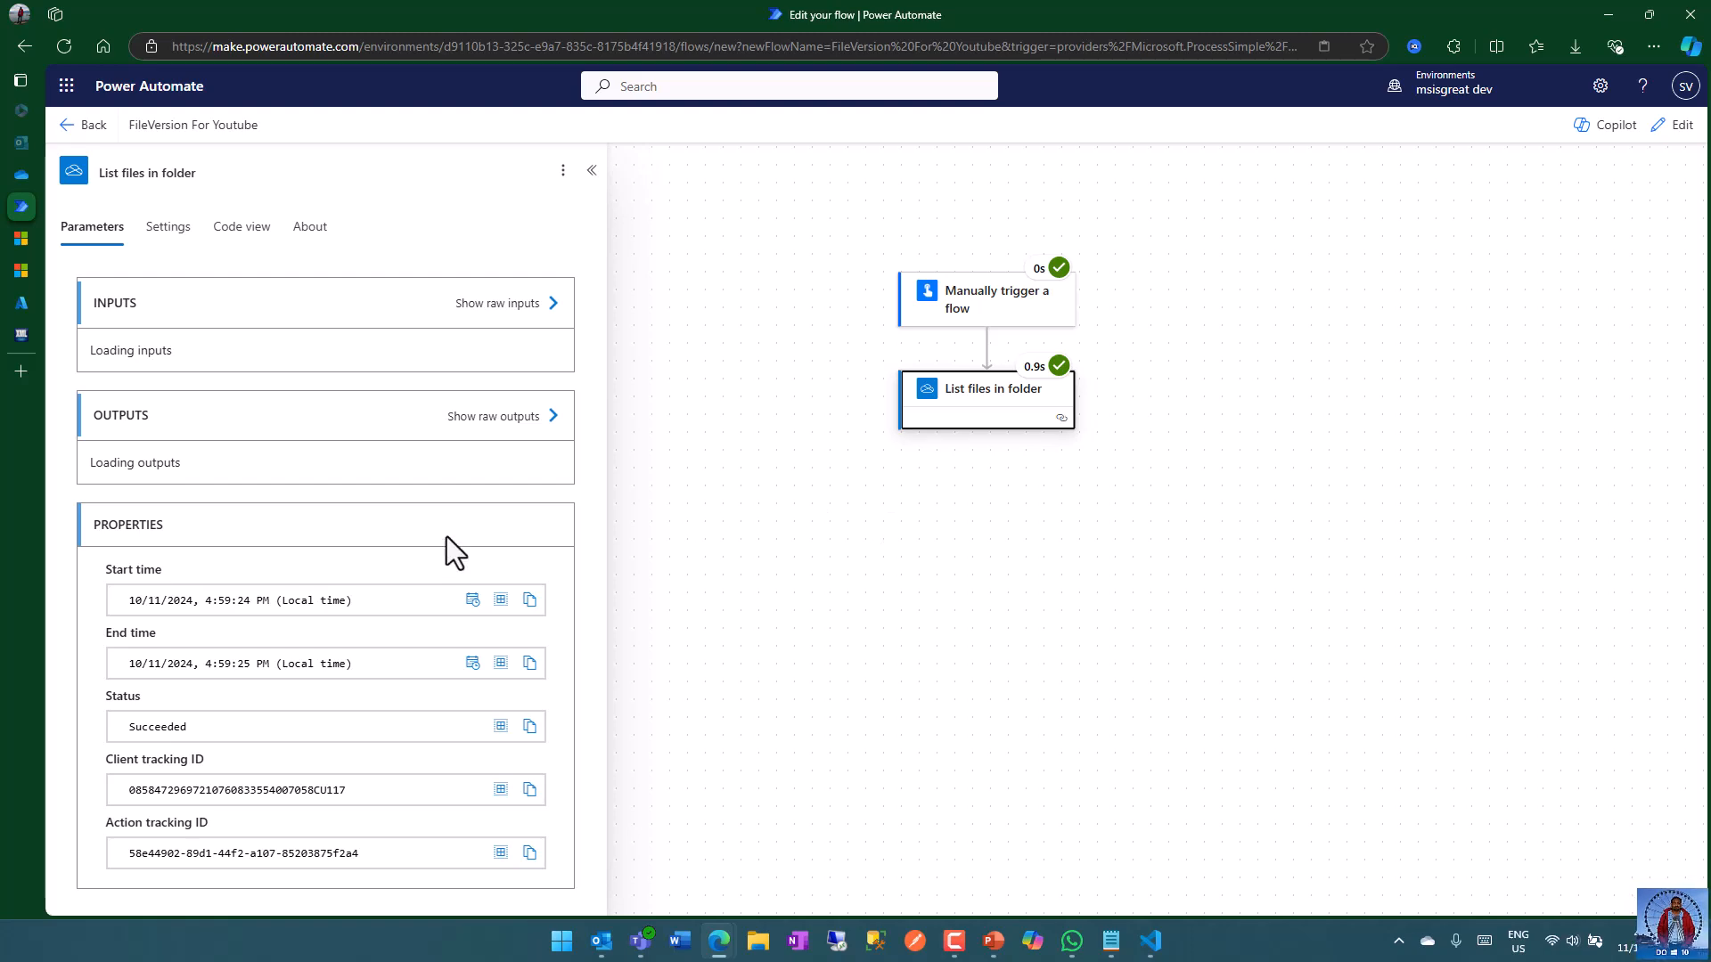
scroll(495, 570, "down", 4)
left_click(521, 379)
scroll(1456, 482, "down", 3)
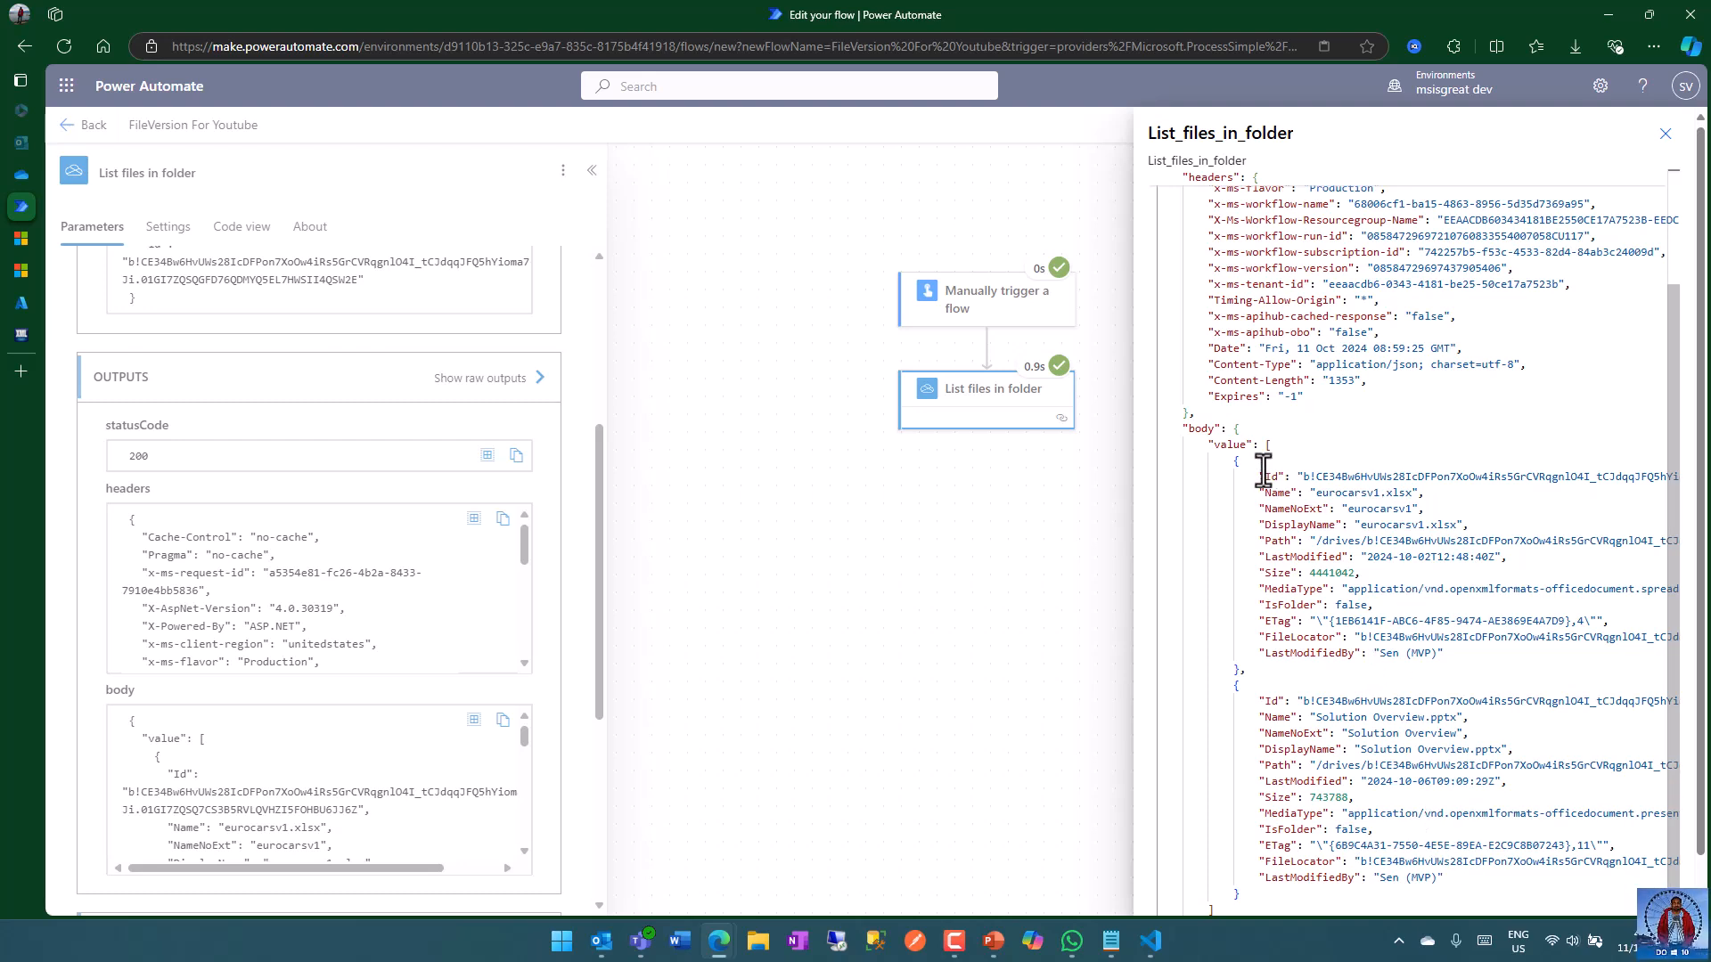
- Copy the full Id value of eurocarsv1.xlsx from the raw outputs and paste it into a new Notepad tab
left_click_drag(1257, 476, 1637, 481)
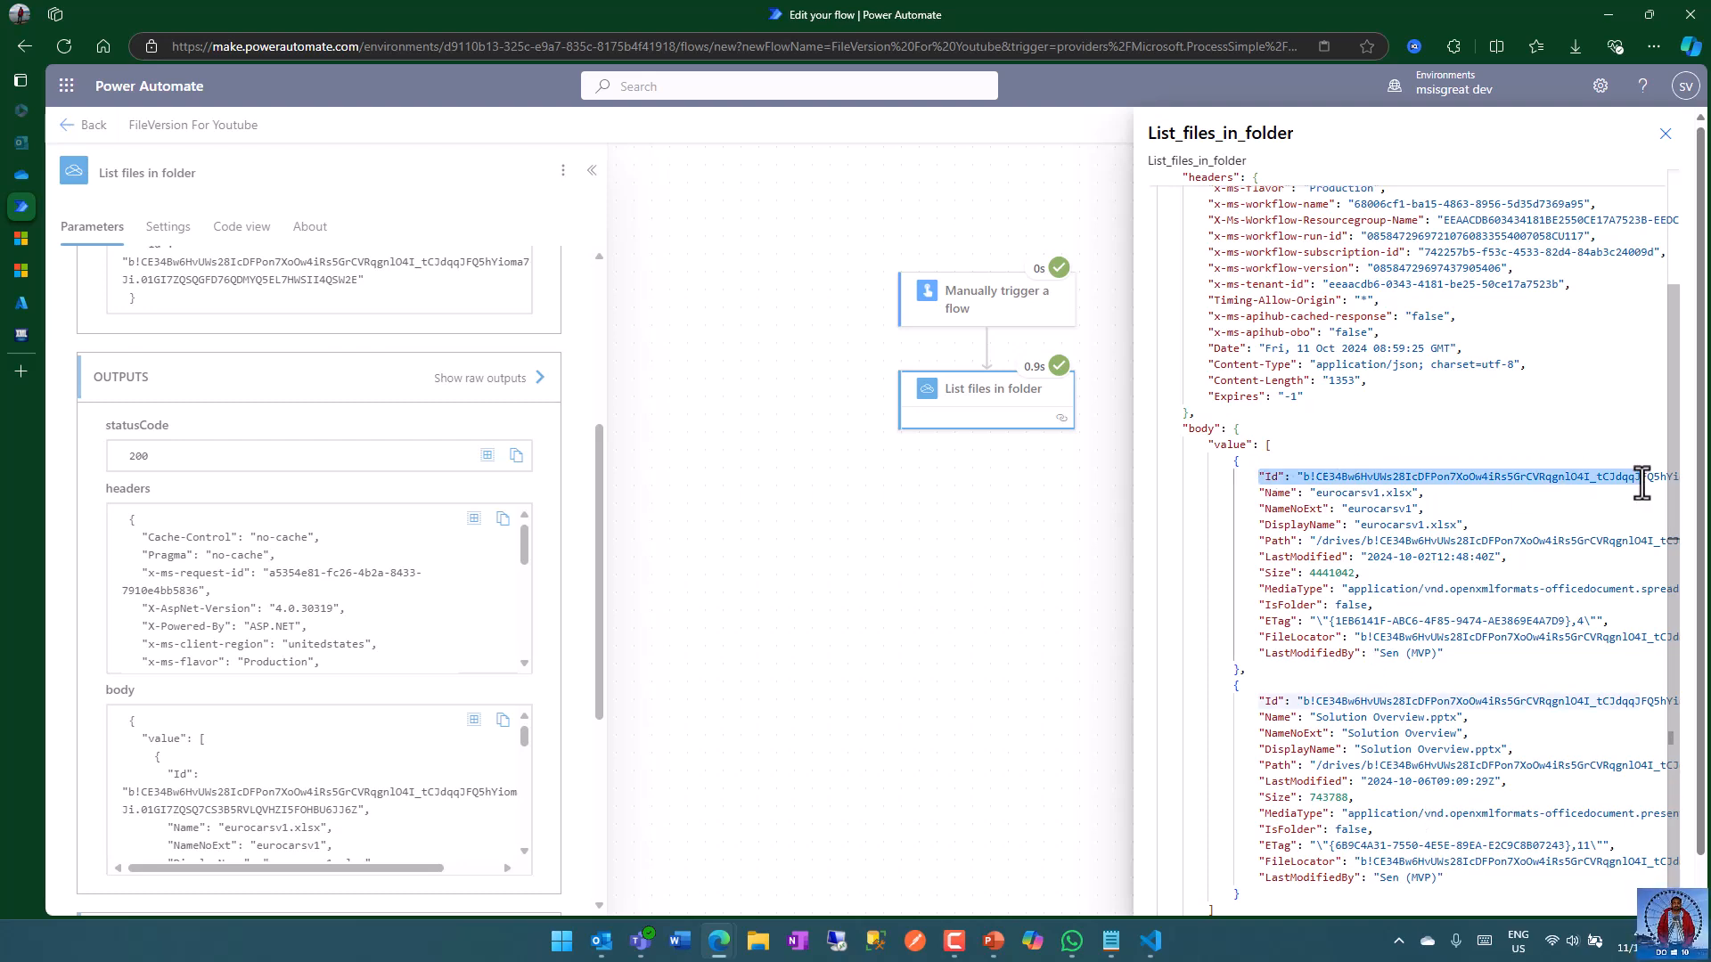
left_click(1478, 726)
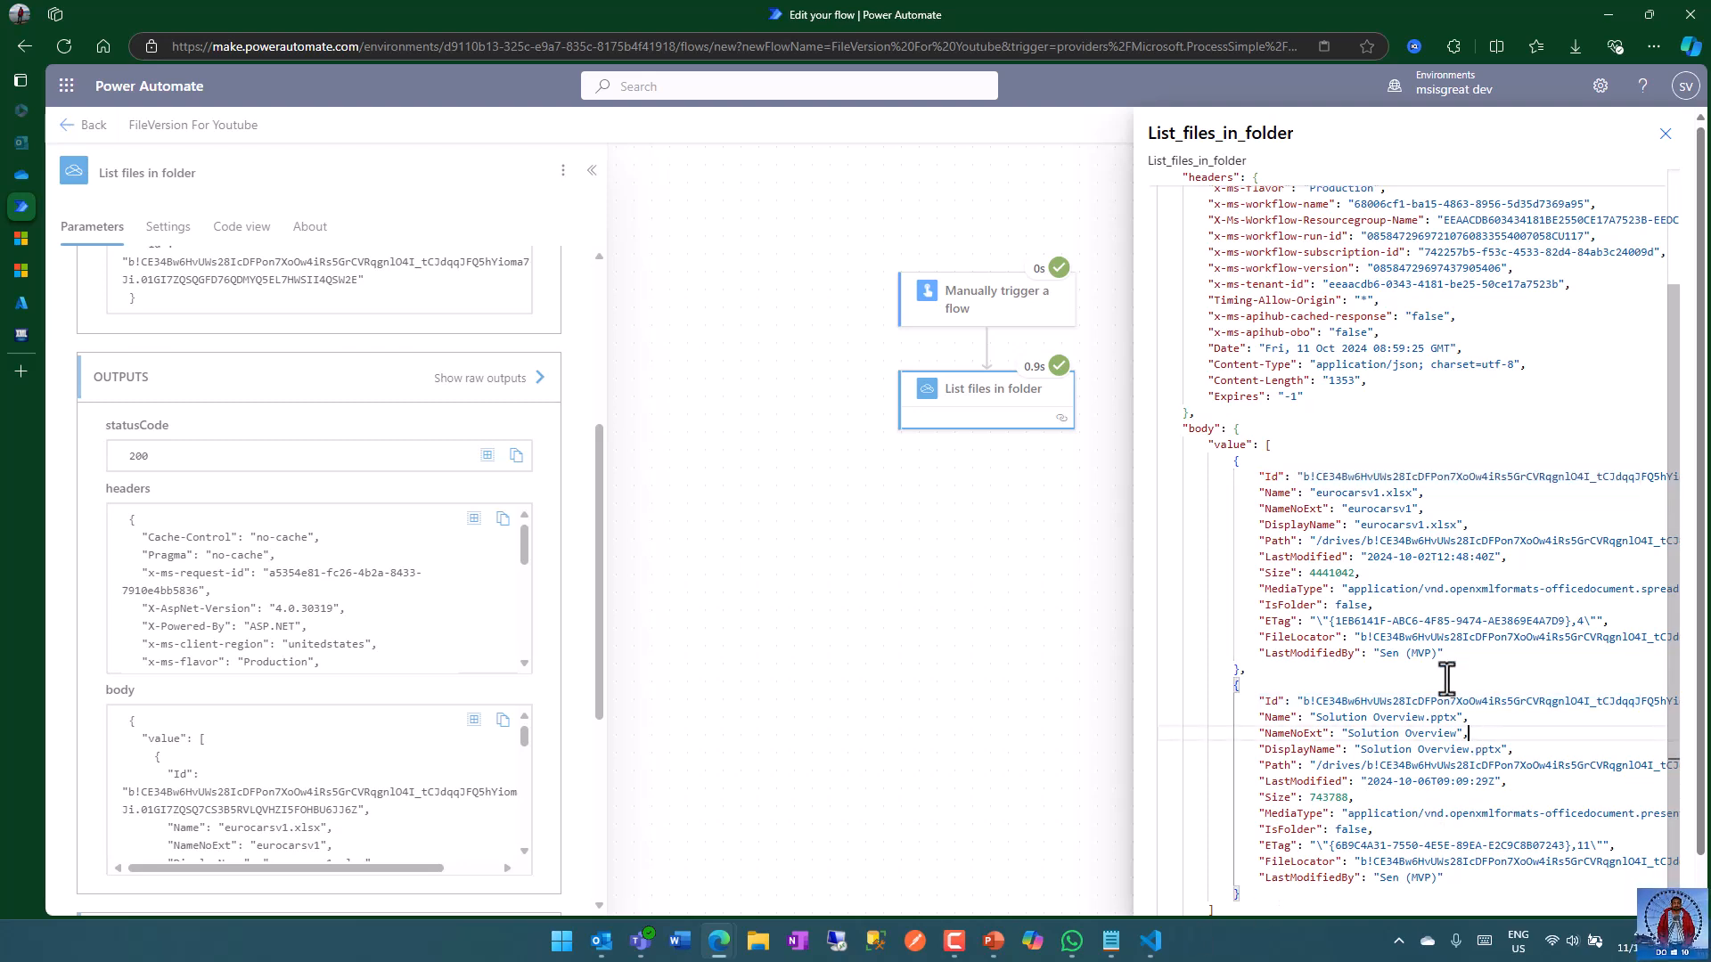
left_click(1297, 478)
left_click_drag(1301, 477, 1689, 480)
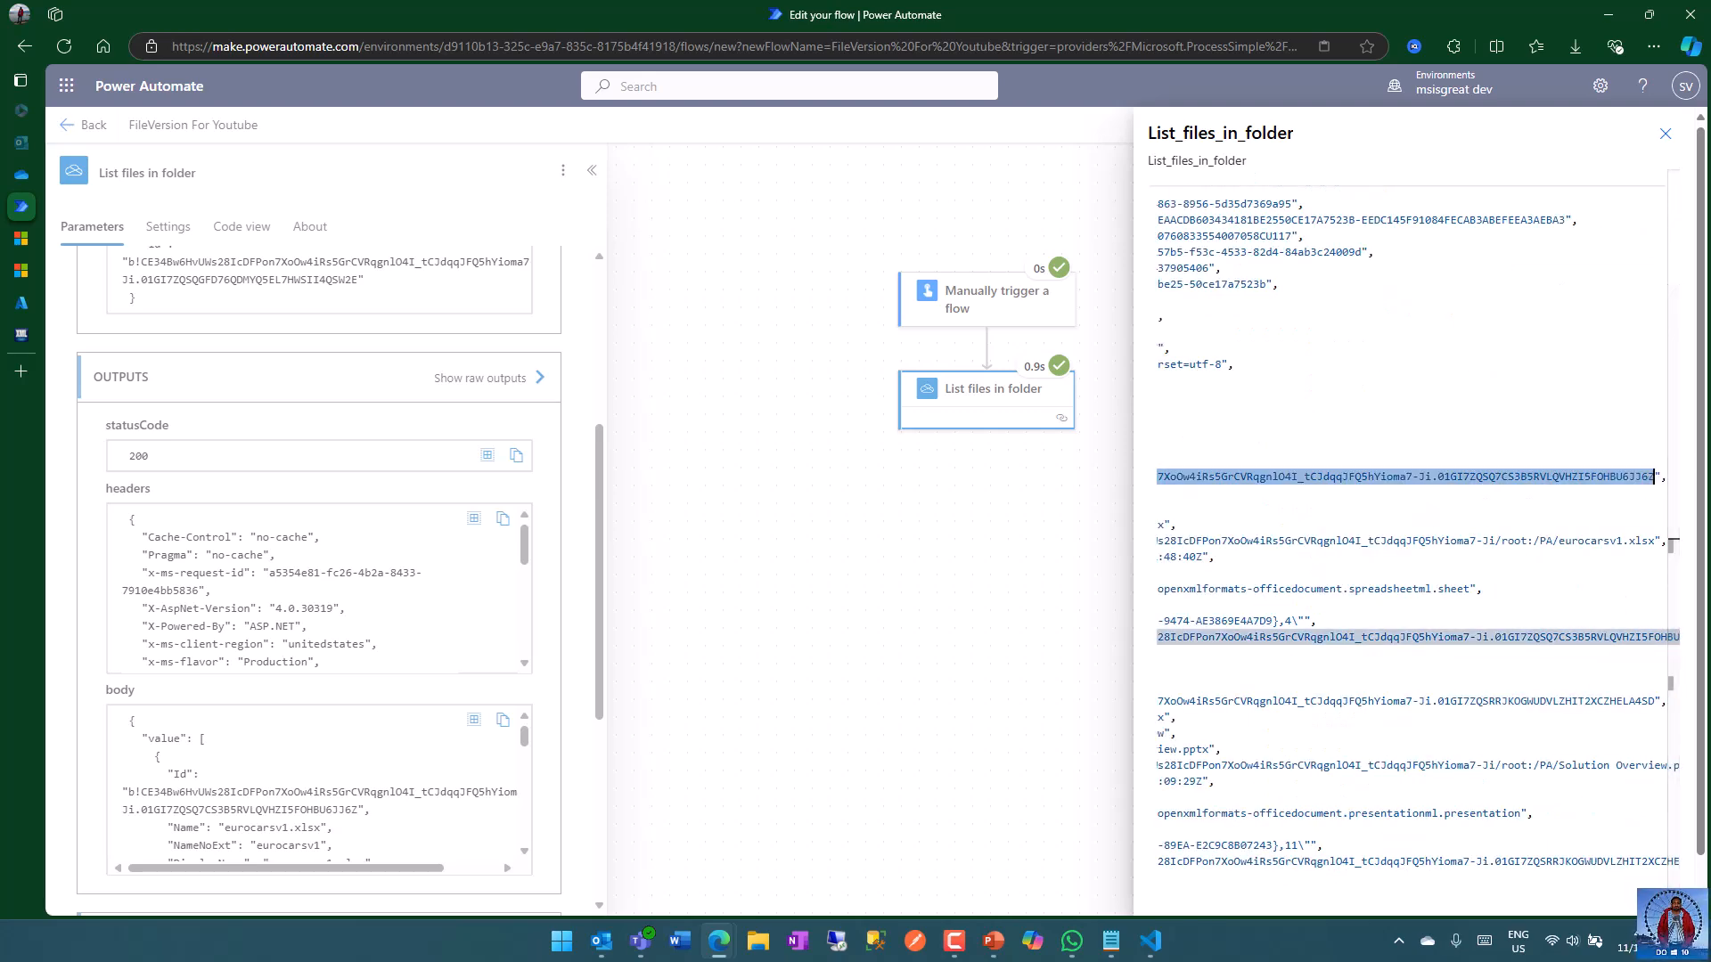
key("alt+Tab")
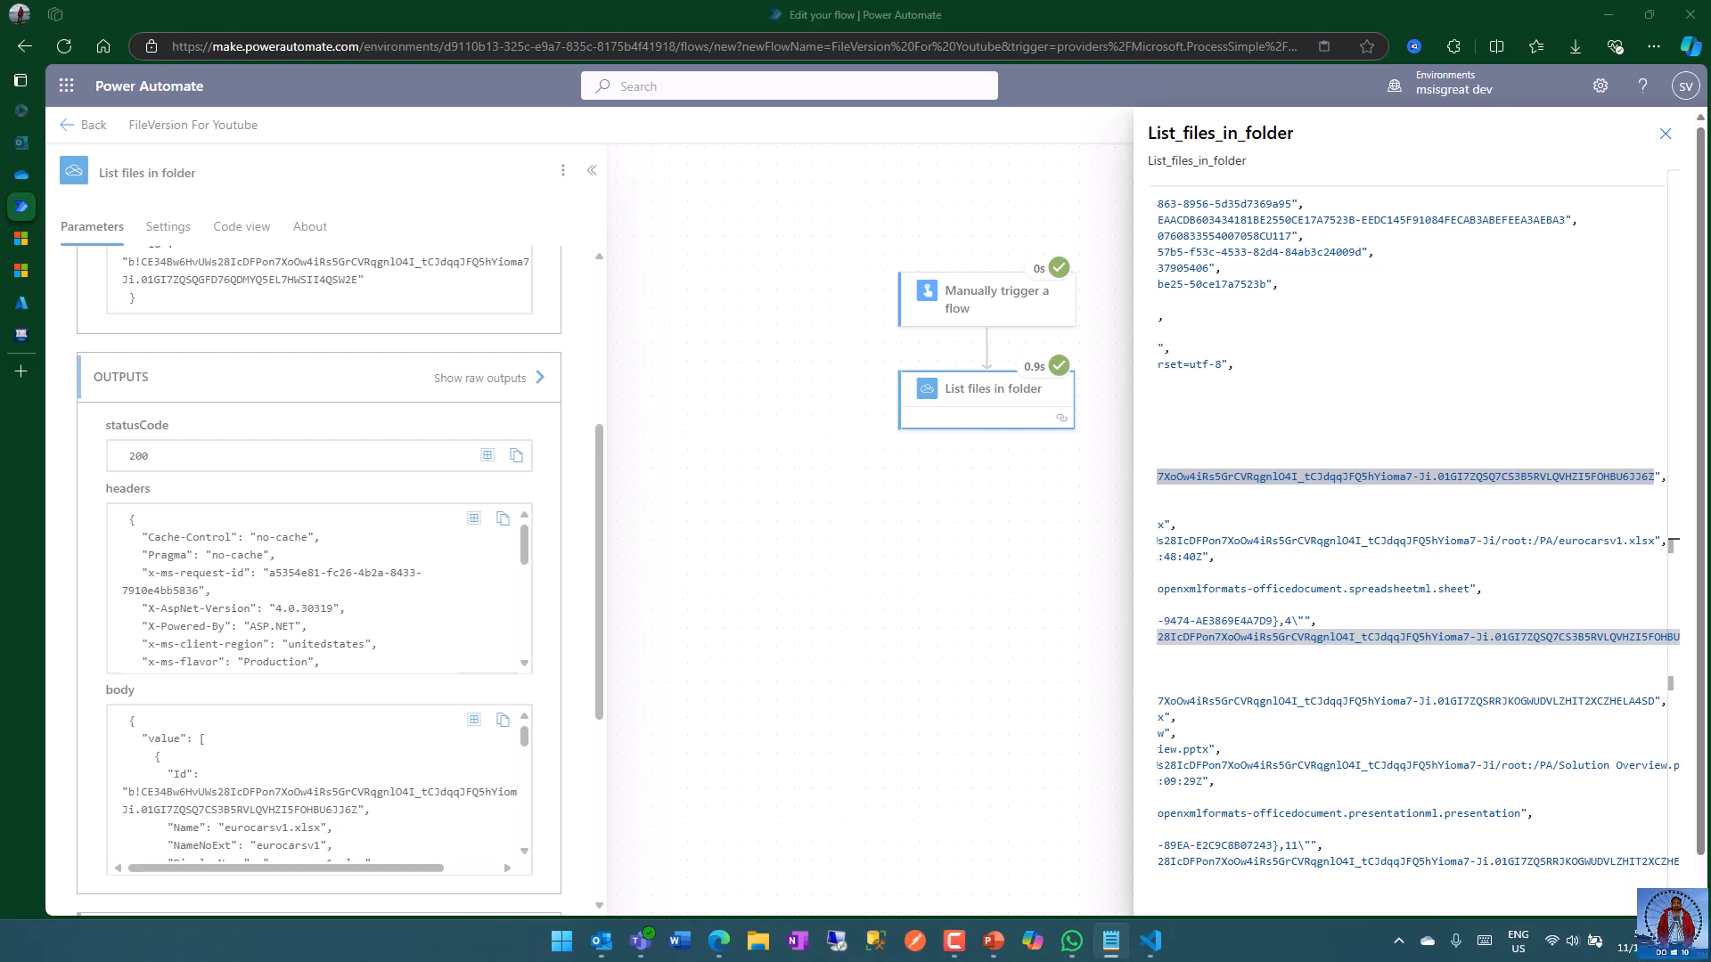
left_click_drag(1566, 869, 1132, 318)
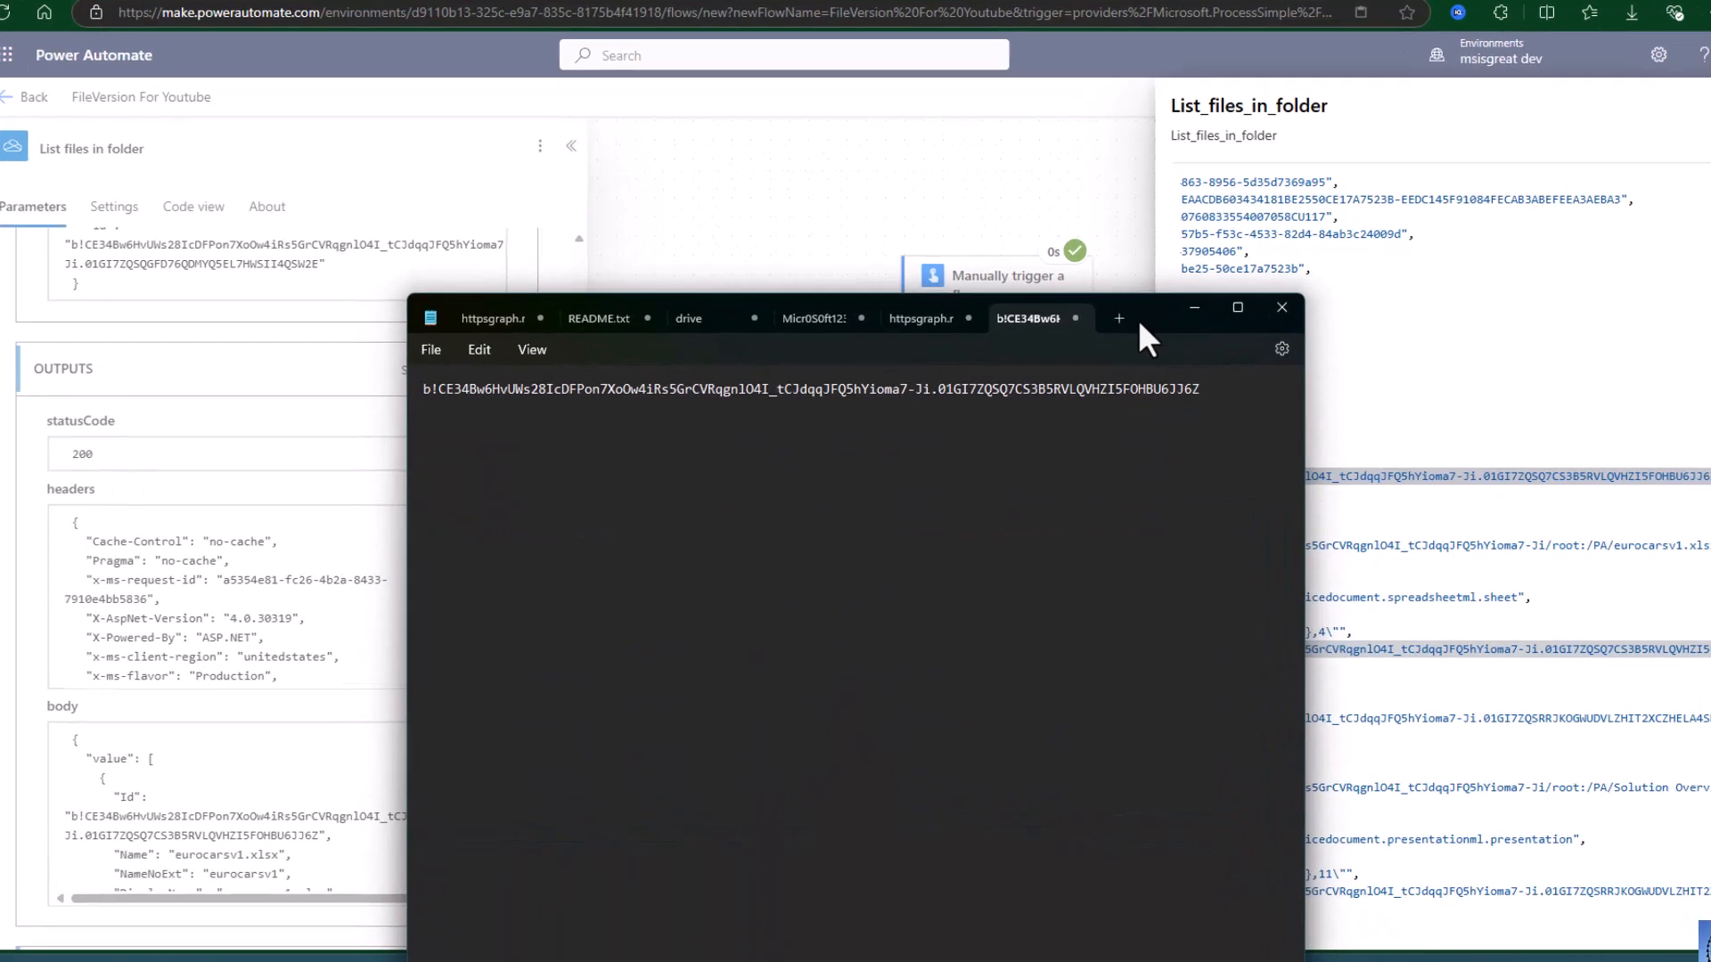
- Split the pasted Id after the dot, moving the item ID two lines down, and select that item ID part
left_click(747, 467)
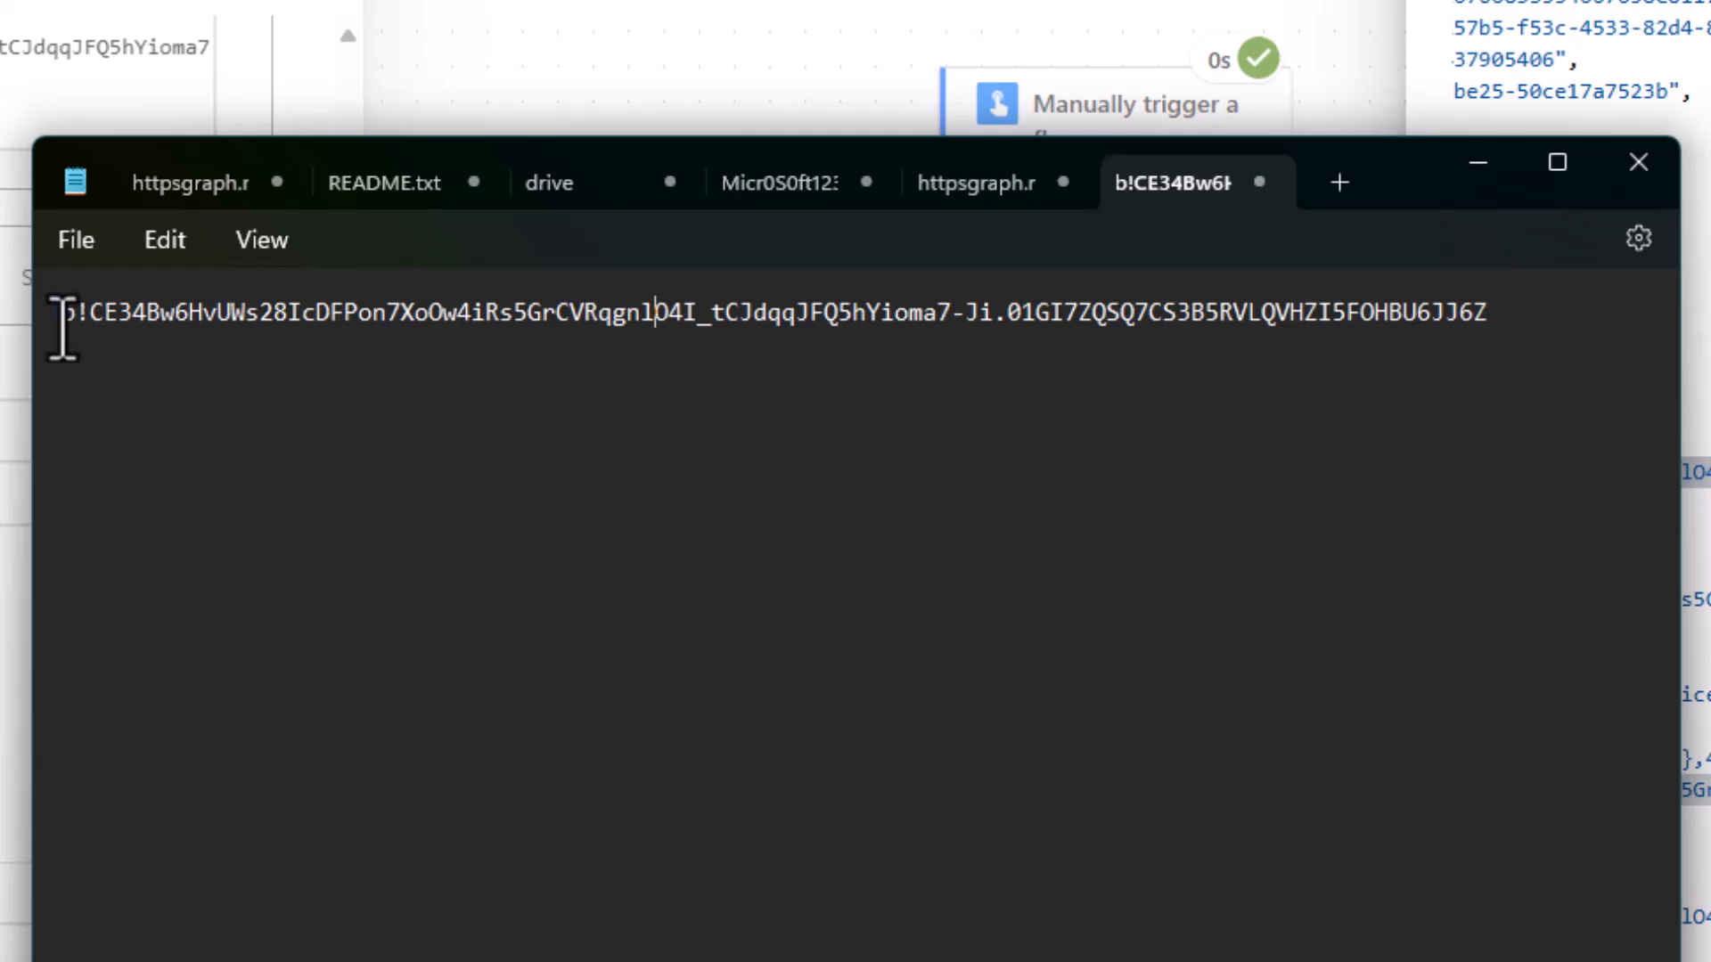
key("ctrl+a")
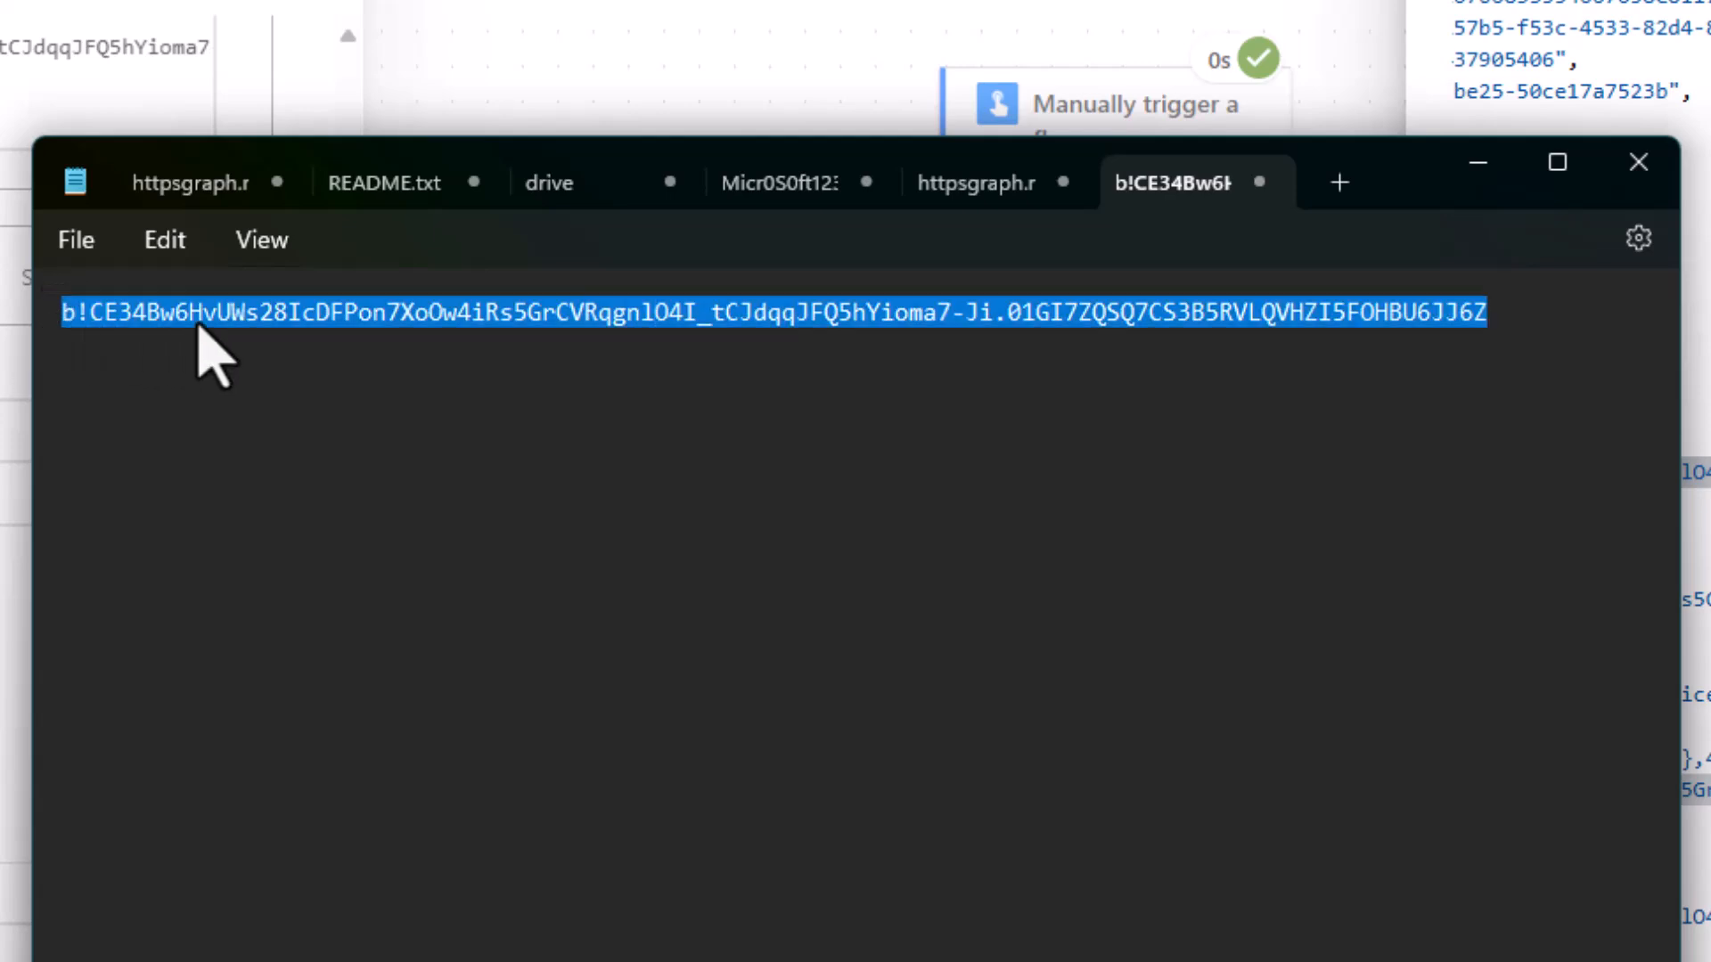
left_click(315, 345)
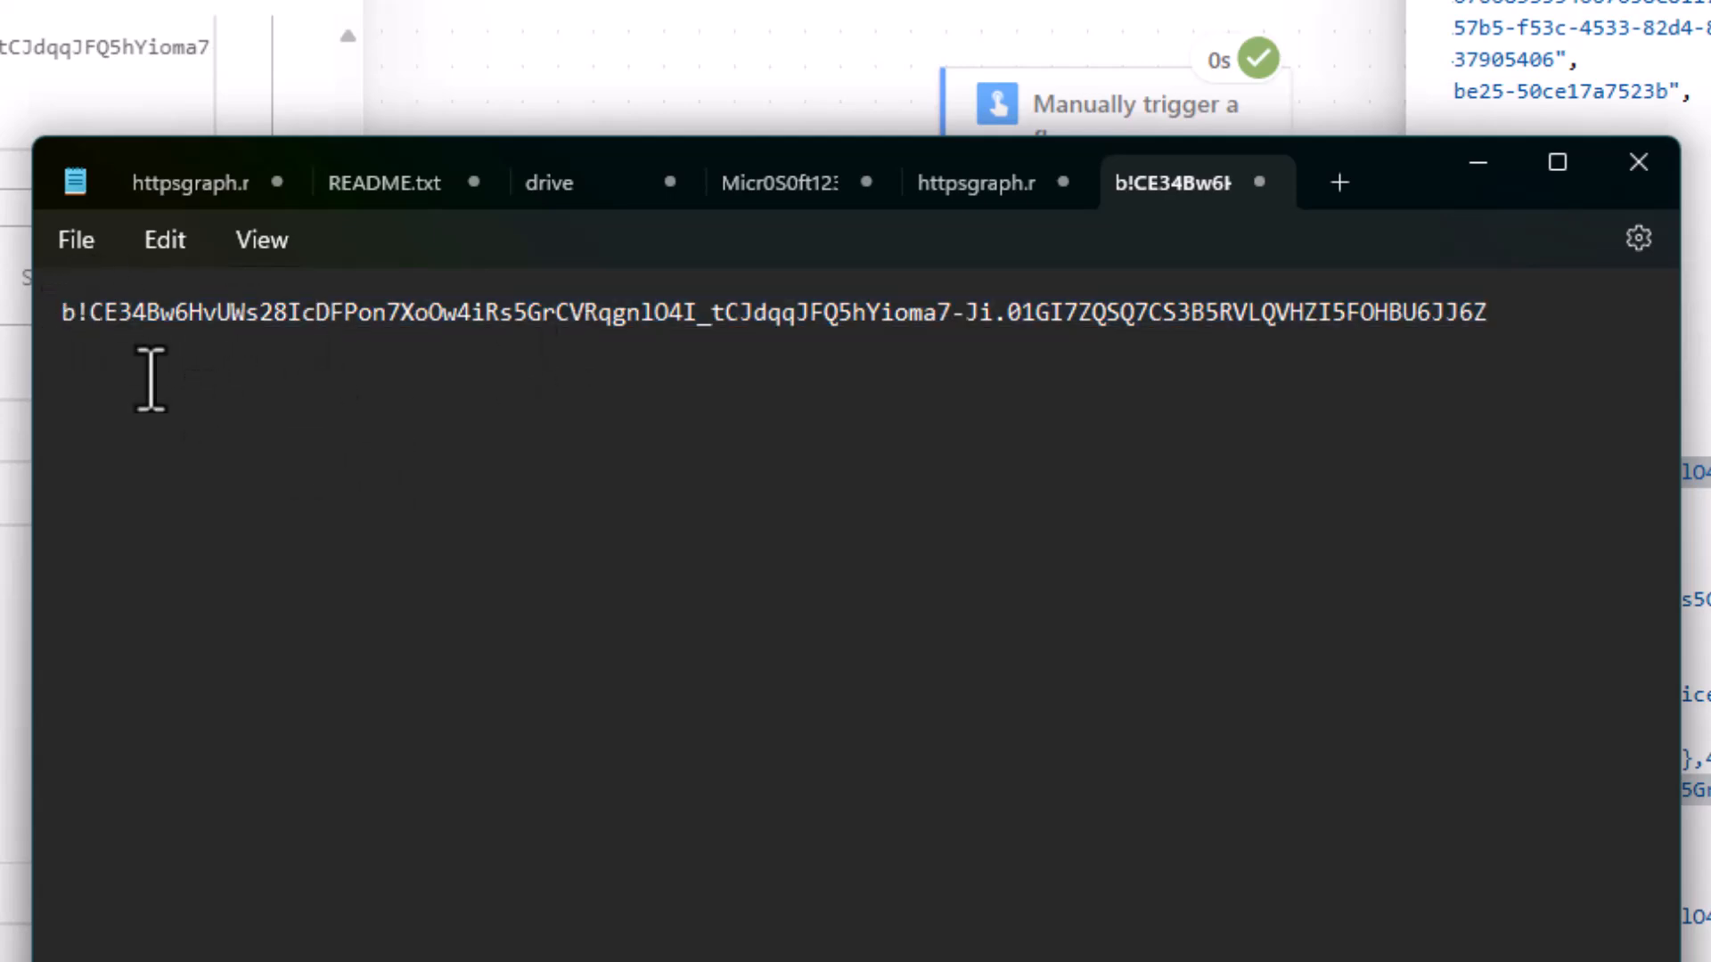
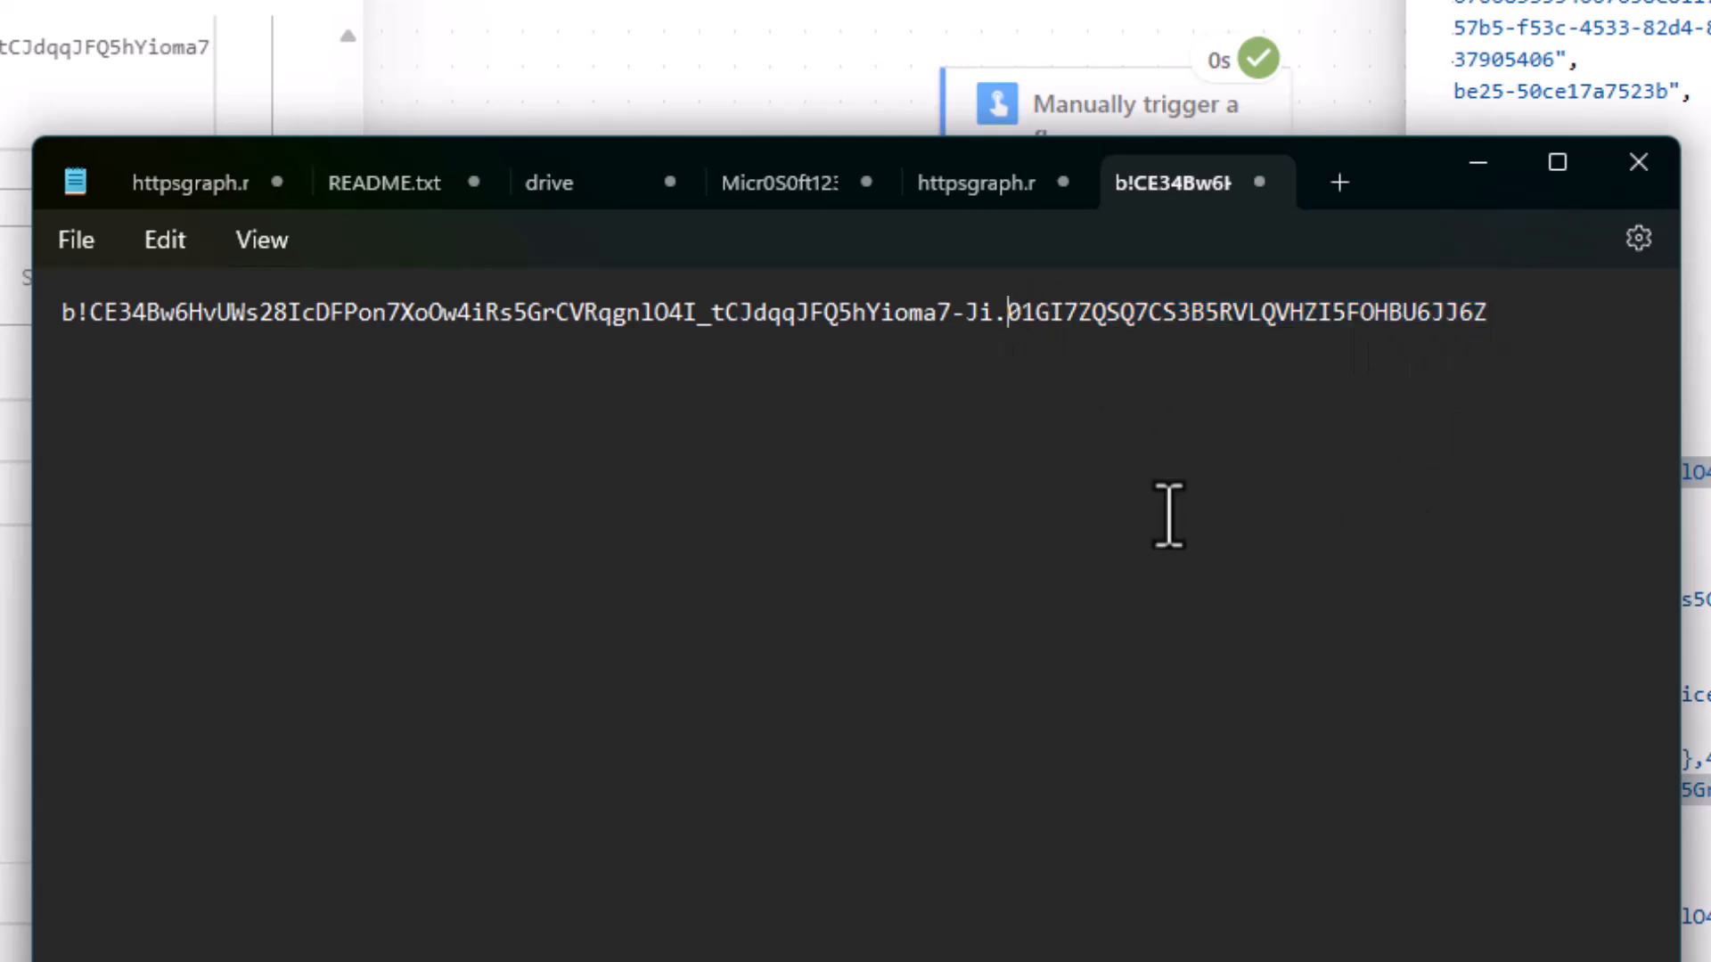
key("Return")
key("Return")
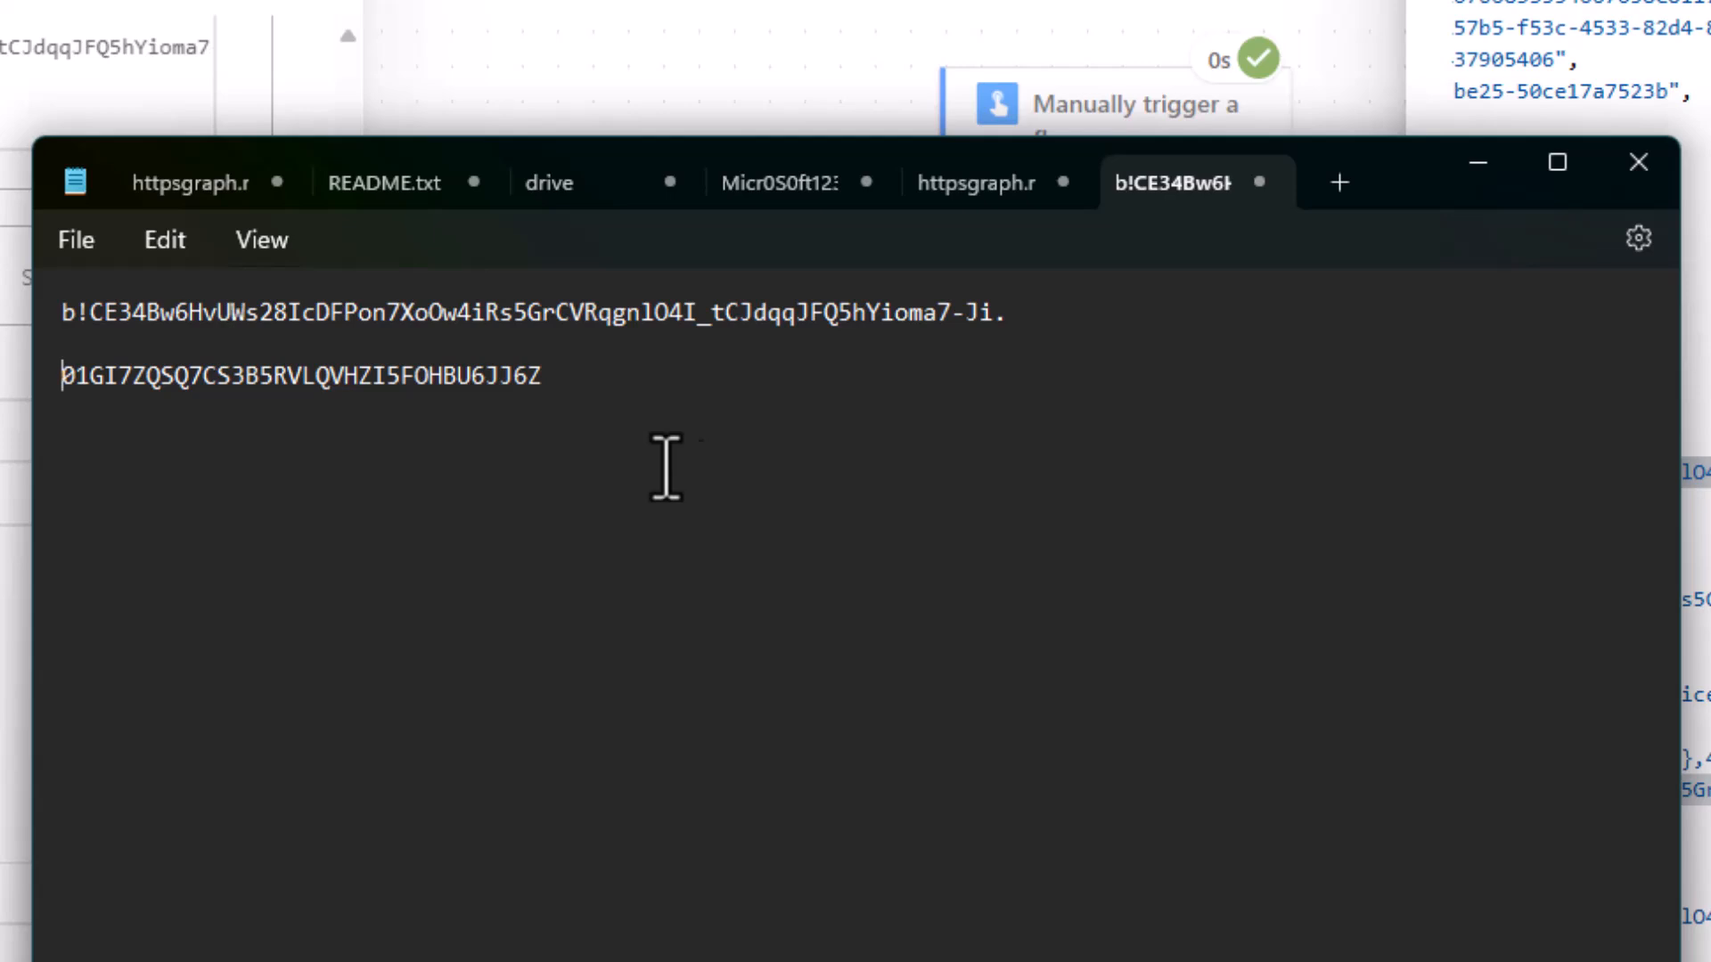
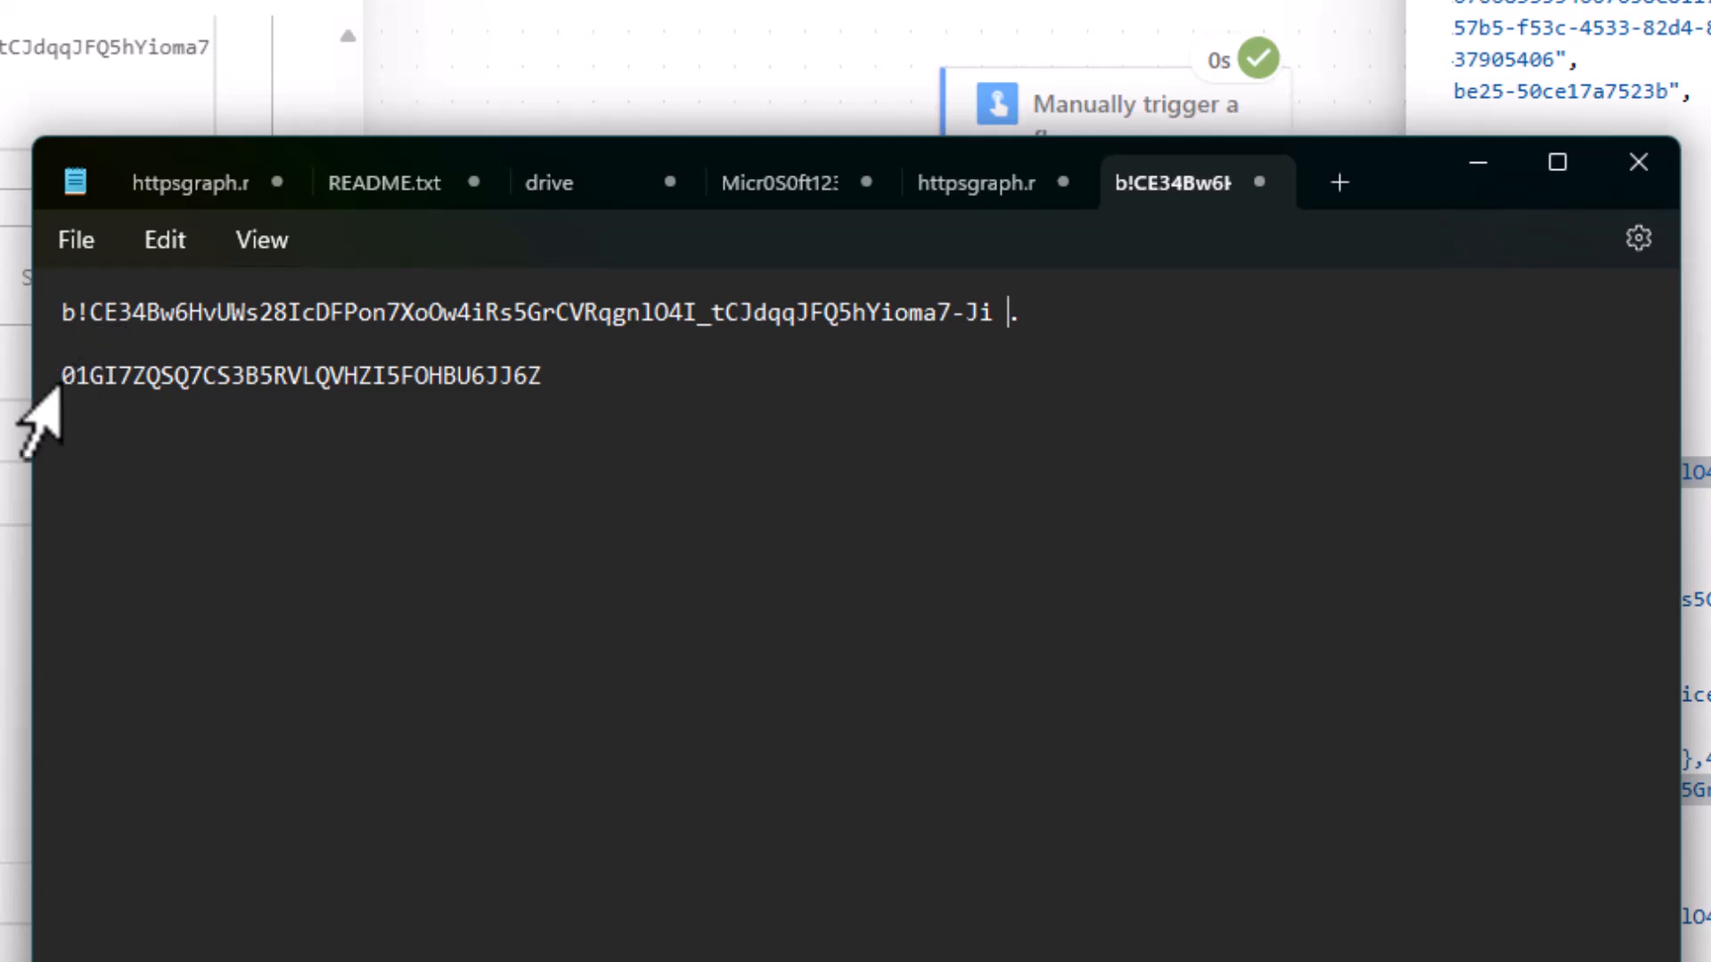
left_click_drag(64, 379, 645, 429)
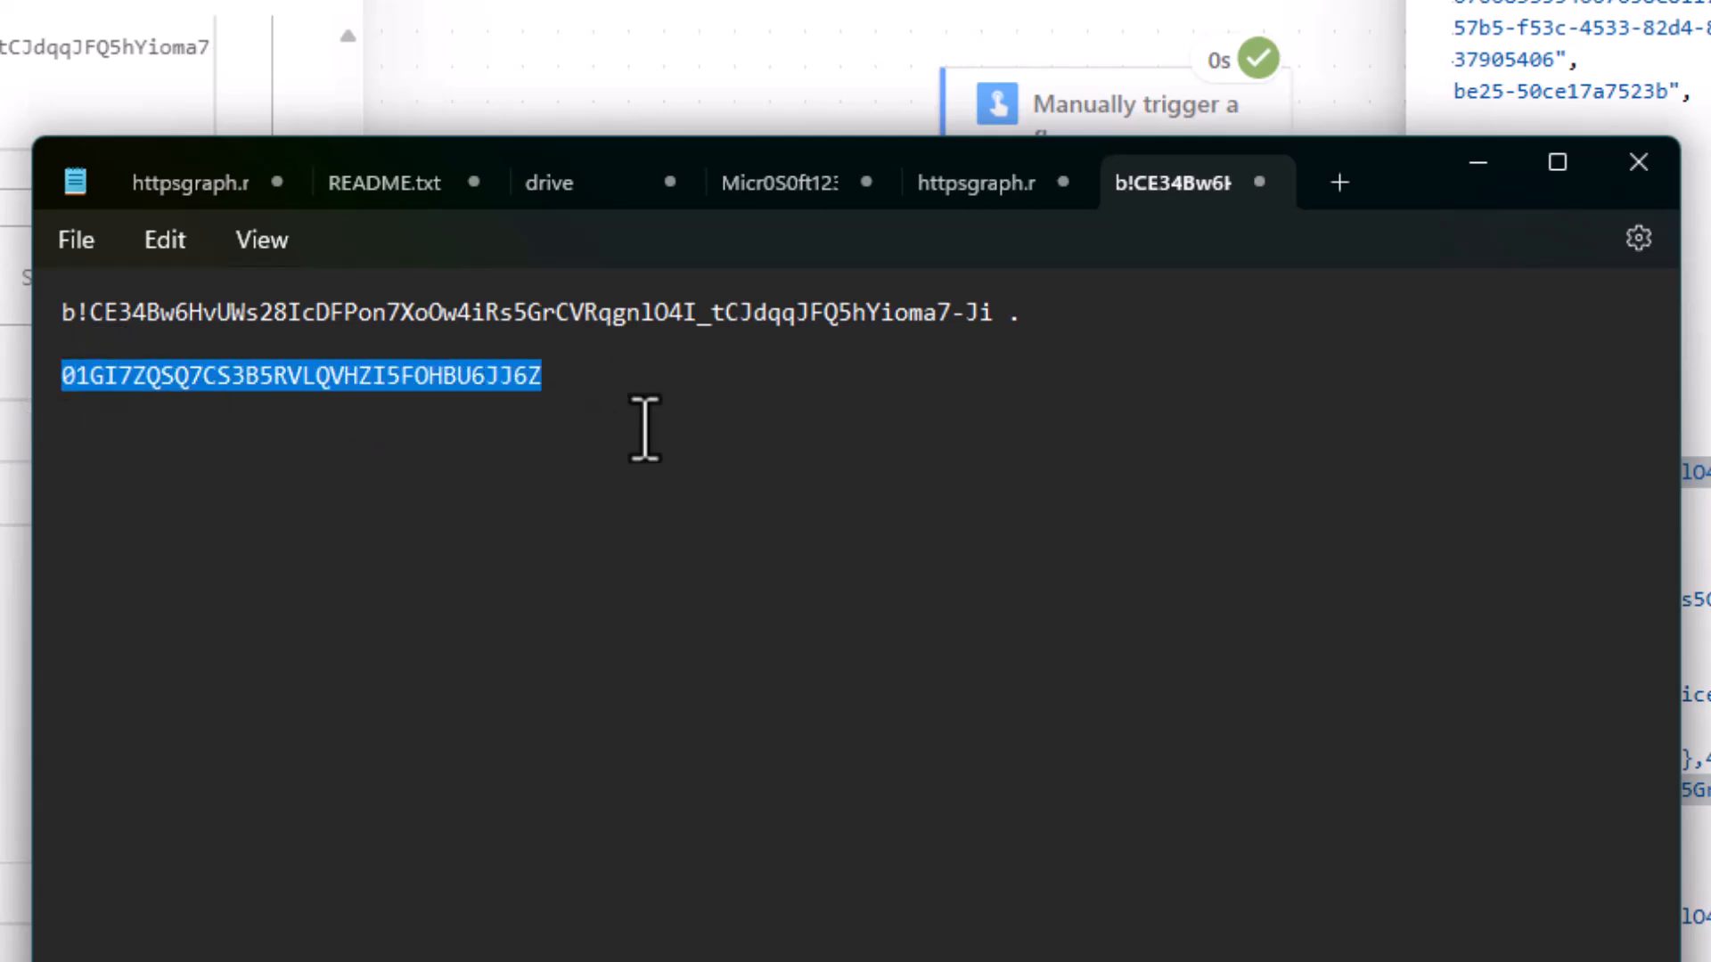
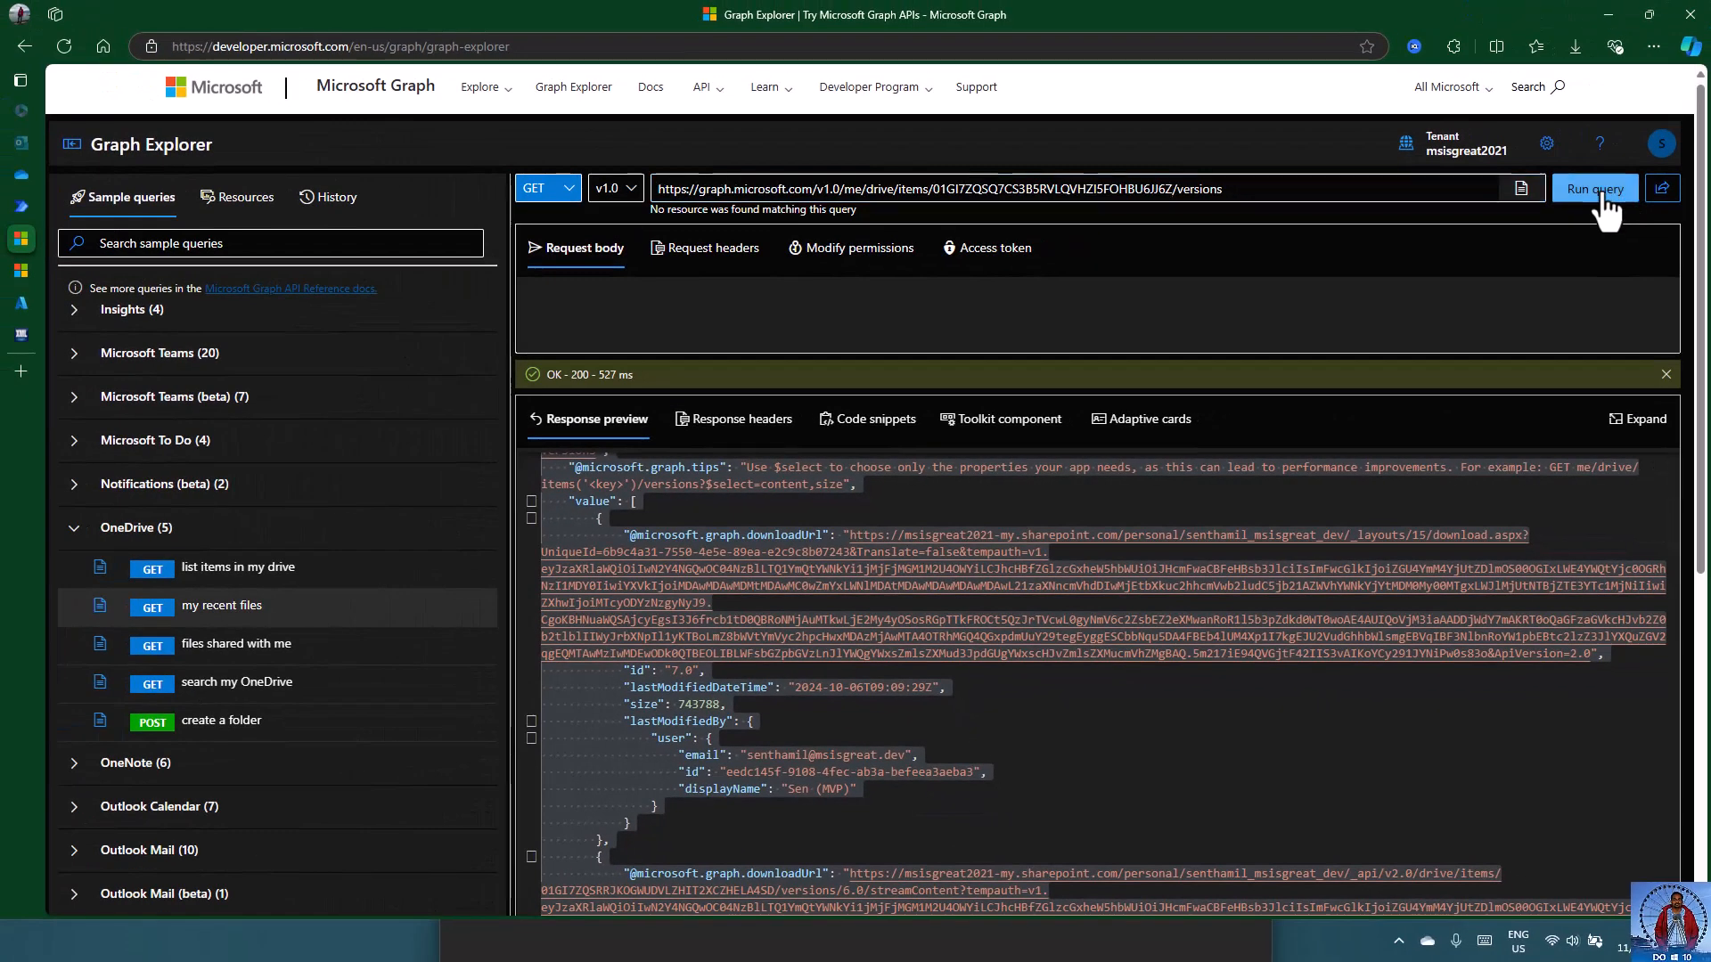
- Switch to Graph Explorer, run the GET versions query for the eurocarsv1.xlsx item ID, and examine the response
left_click(1605, 190)
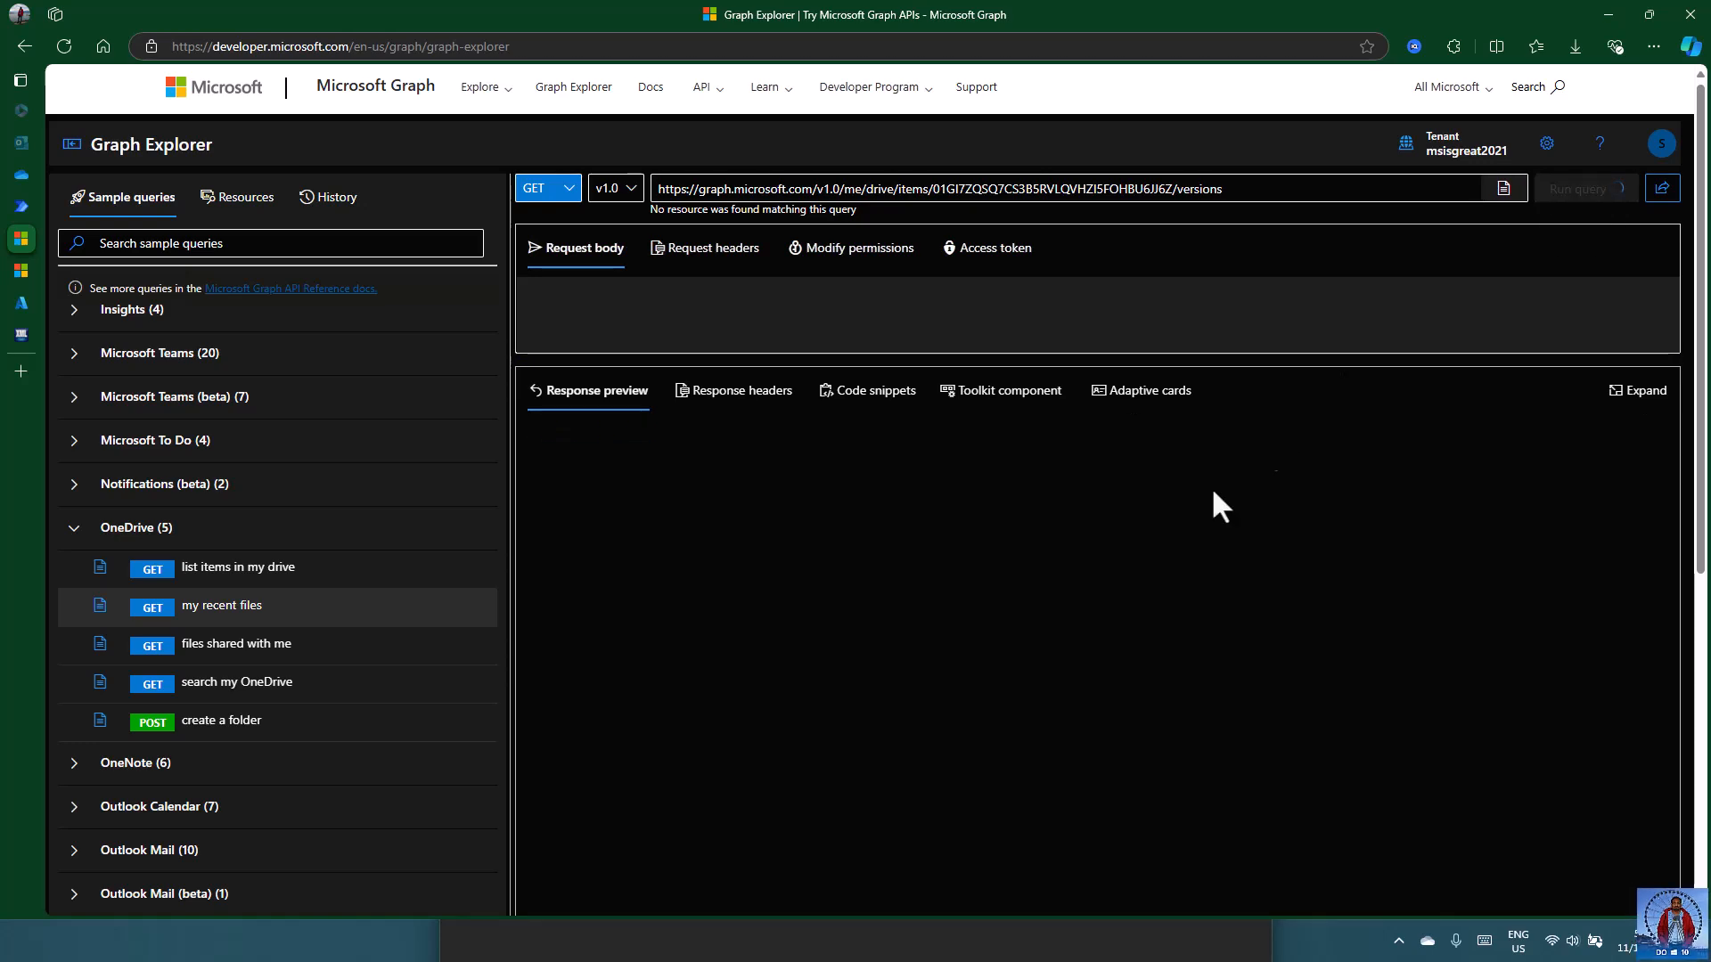
left_click(1155, 768)
scroll(1161, 768, "down", 1)
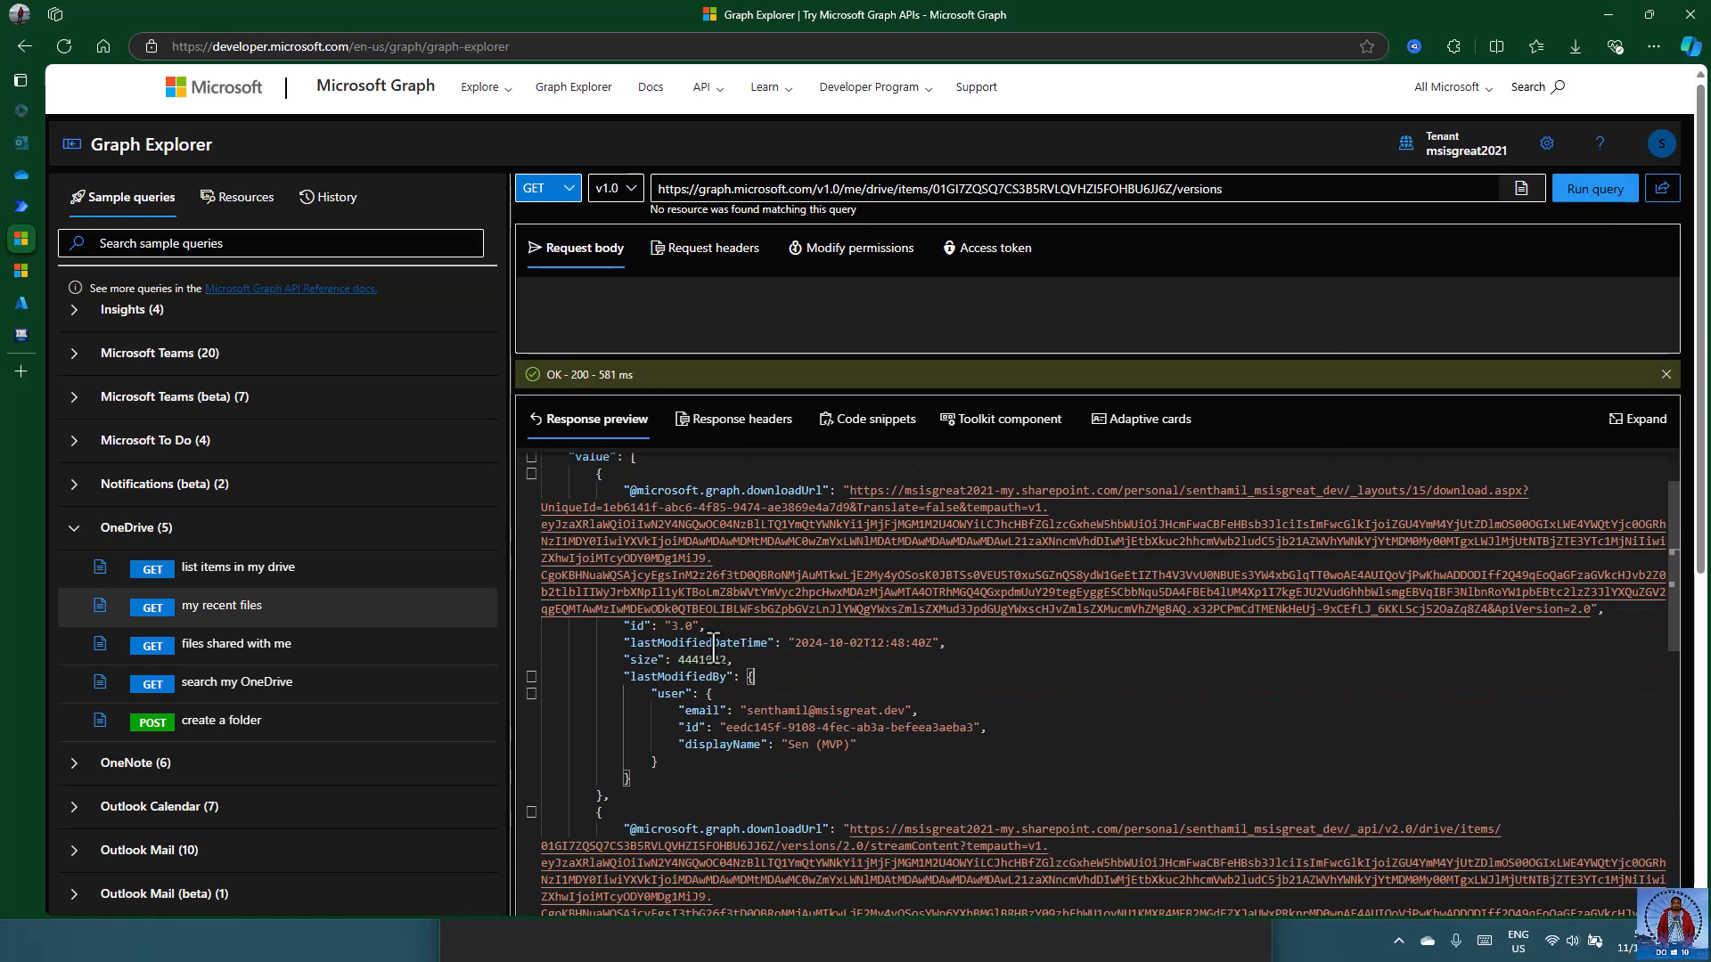
- Return to Power Automate, inspect the item ID part after the dot in the eurocarsv1.xlsx Id, and close the raw outputs
left_click(29, 208)
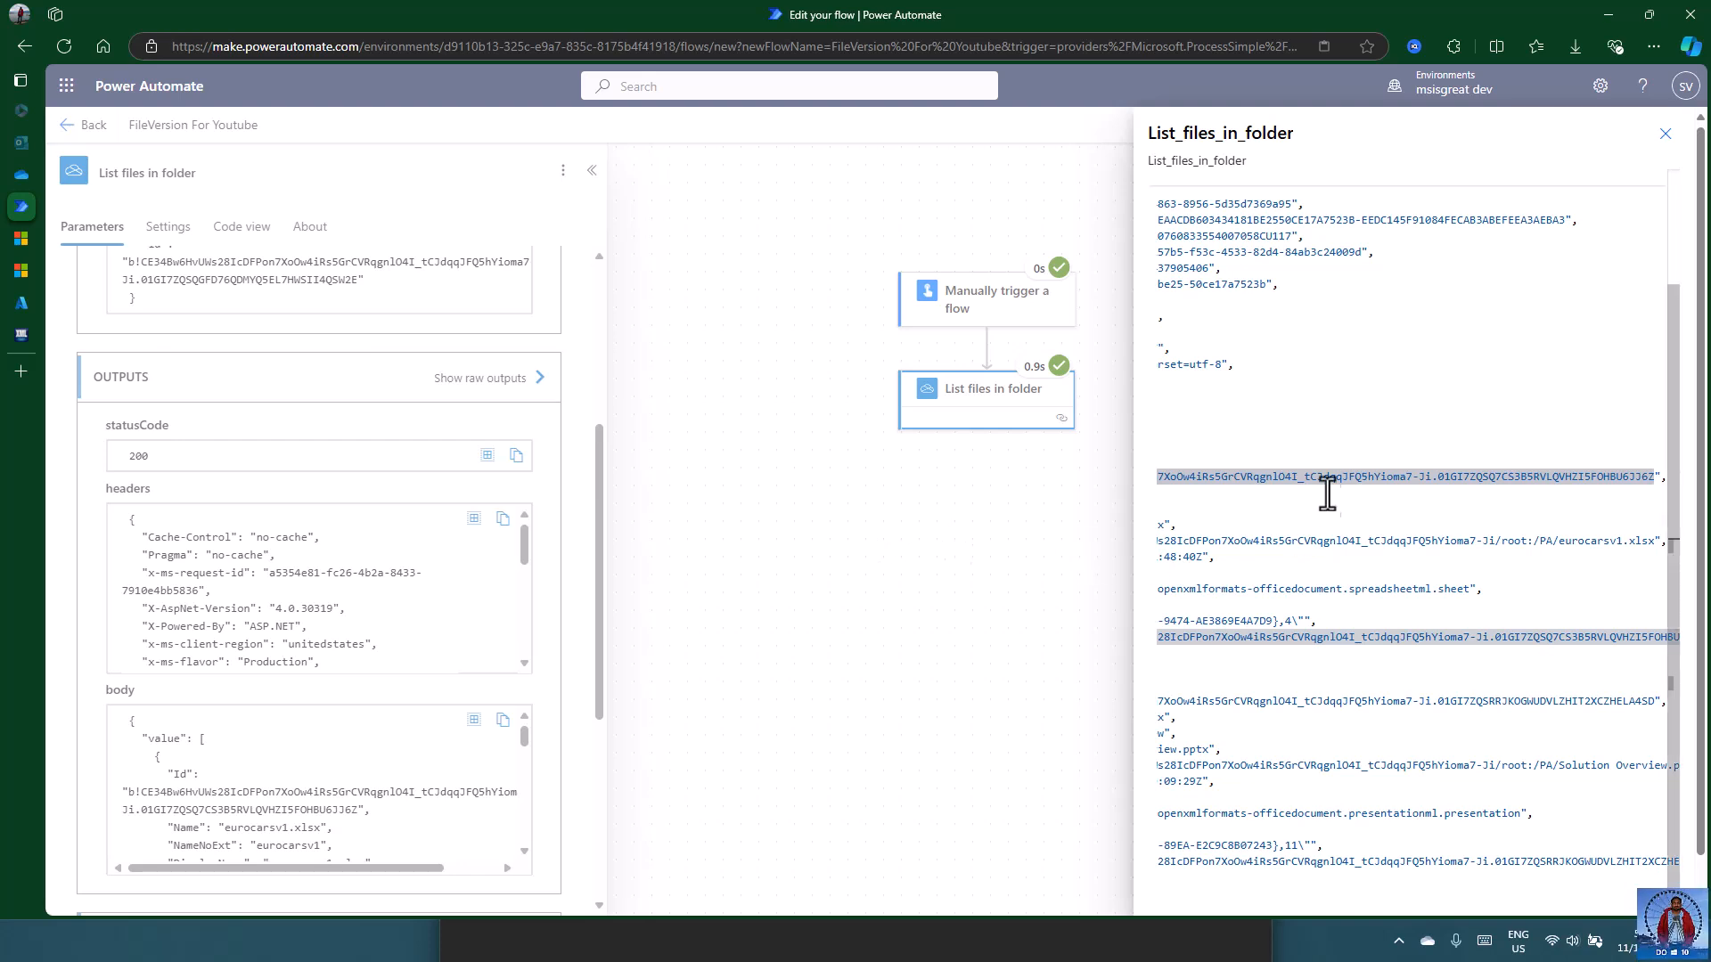
left_click(1431, 481)
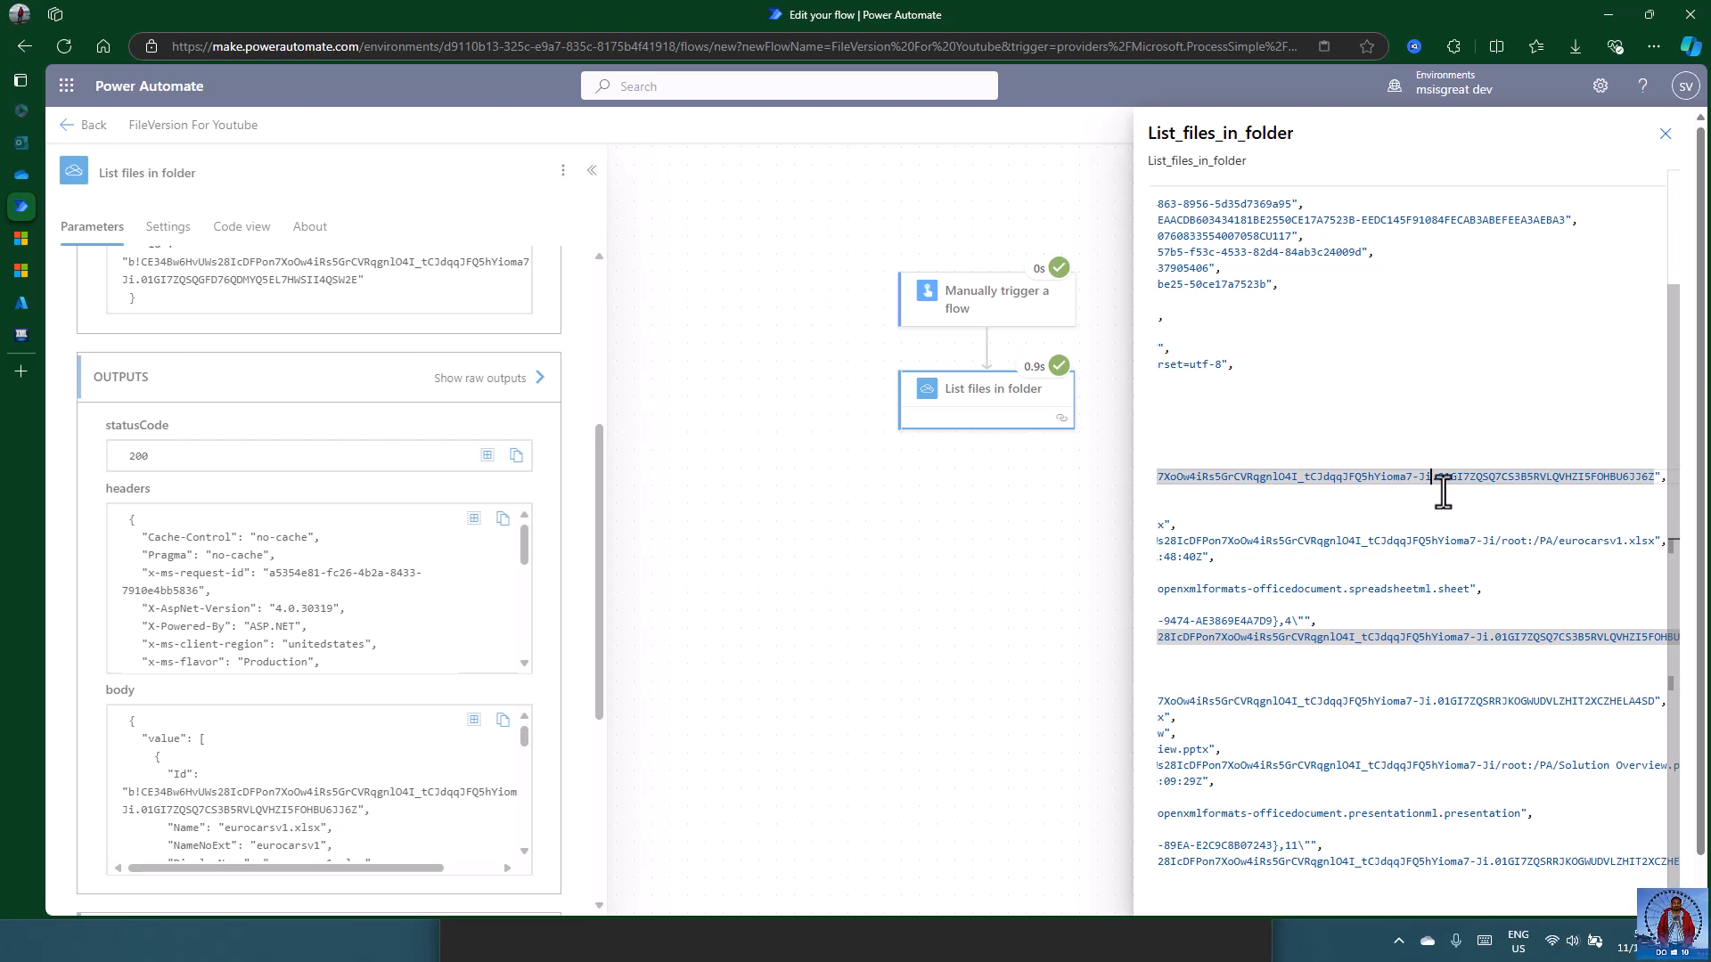
left_click_drag(1441, 478, 1648, 484)
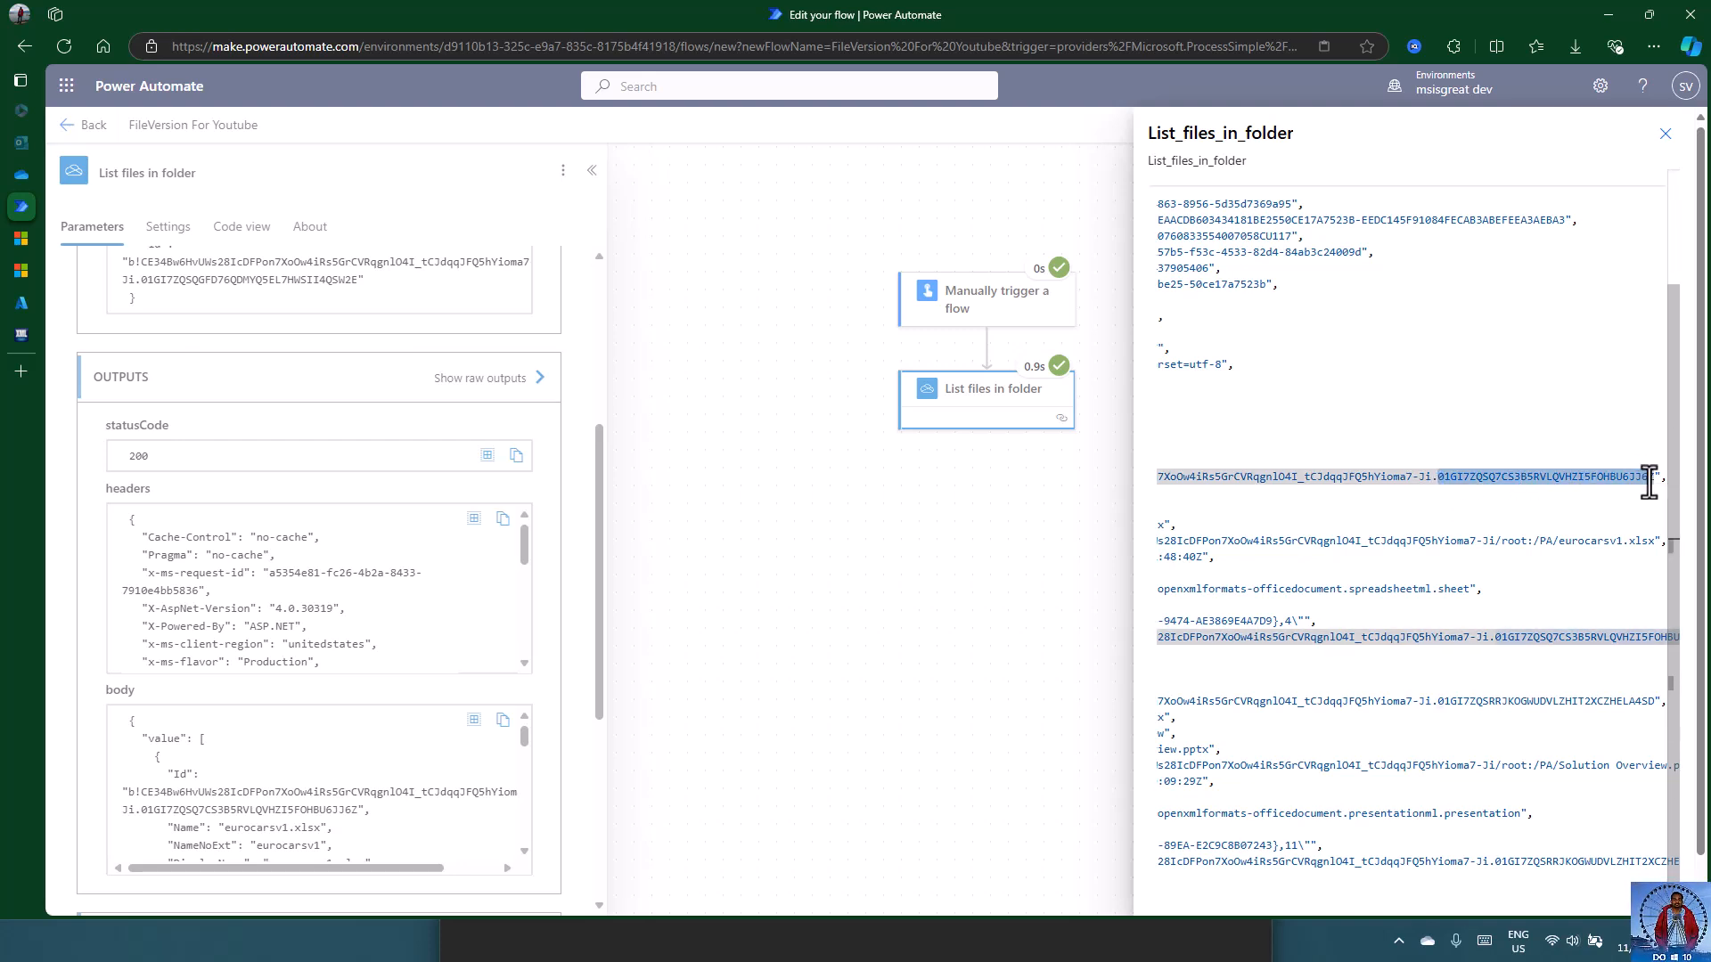
left_click(1434, 477)
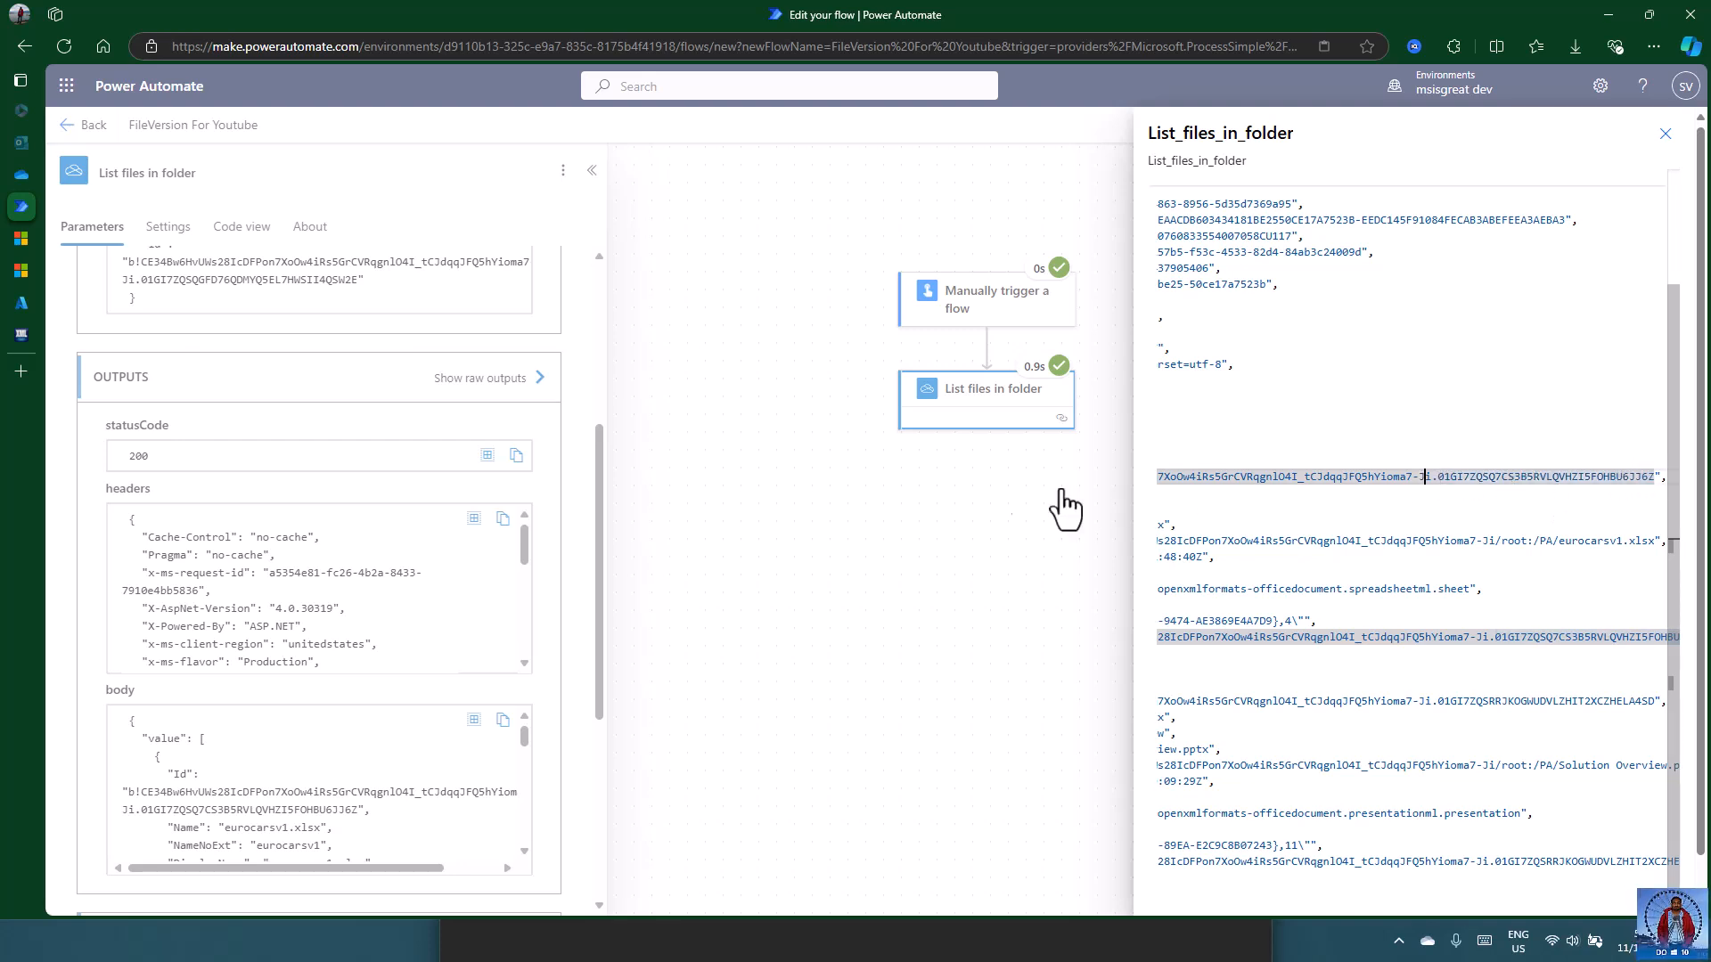
left_click(994, 501)
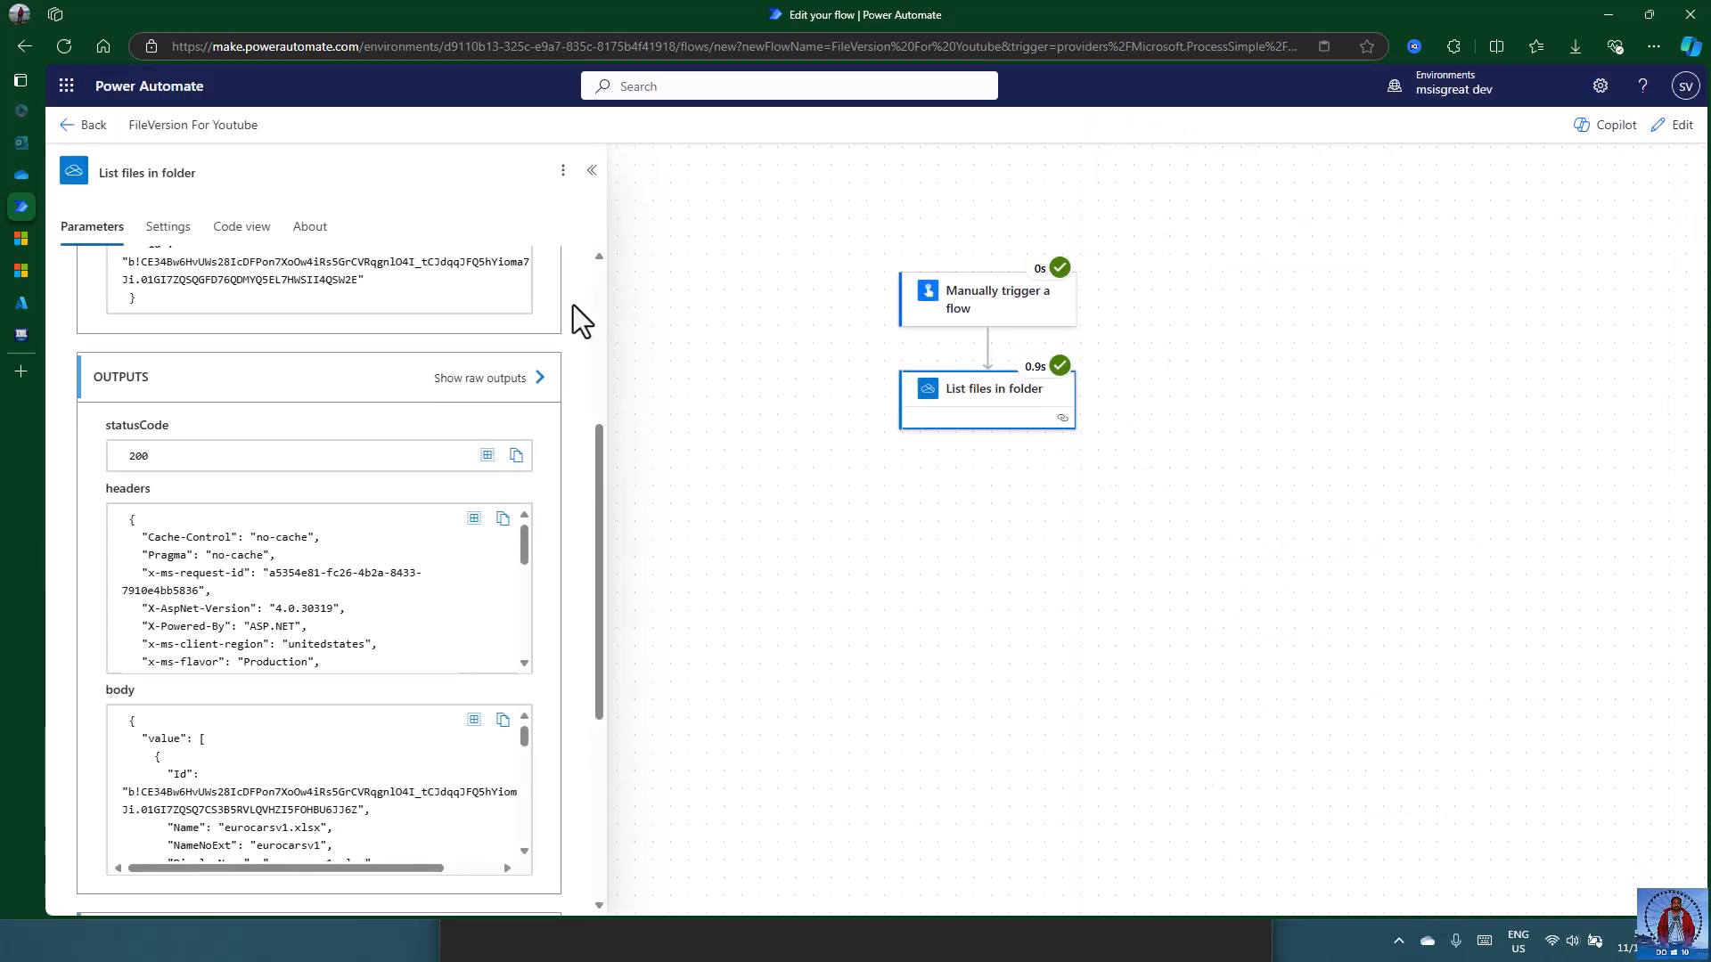
- Put the flow in edit mode and add an Initialize variable action after List files in folder
left_click(1680, 126)
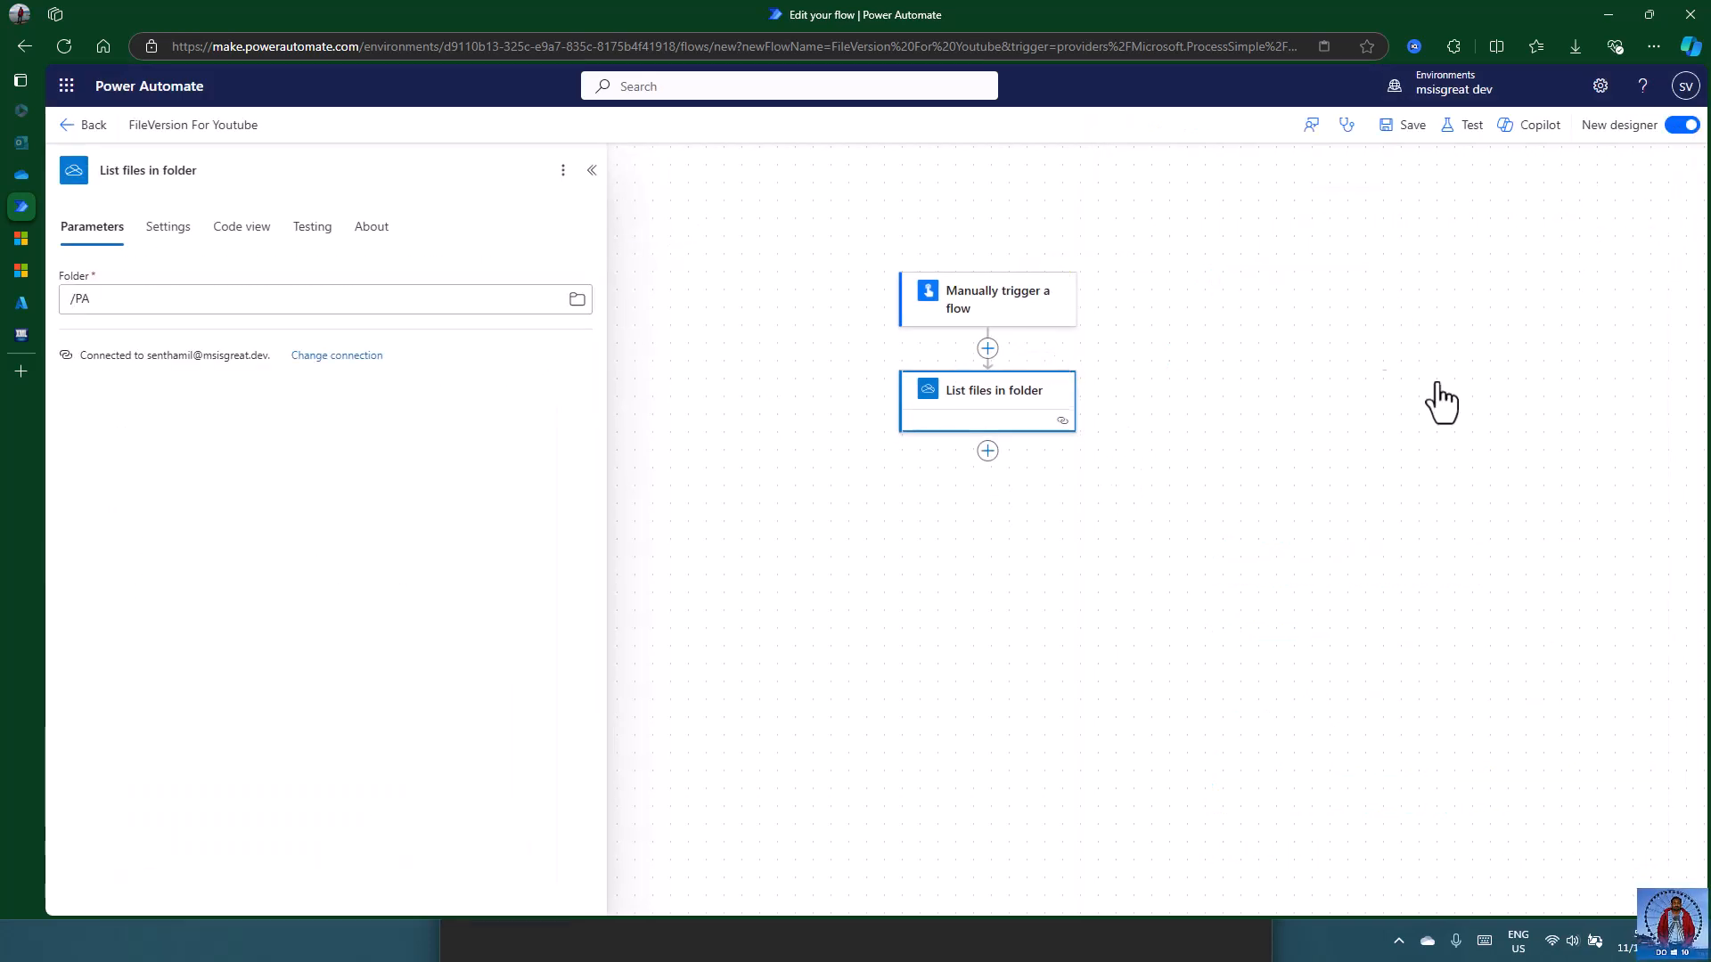
left_click(806, 508)
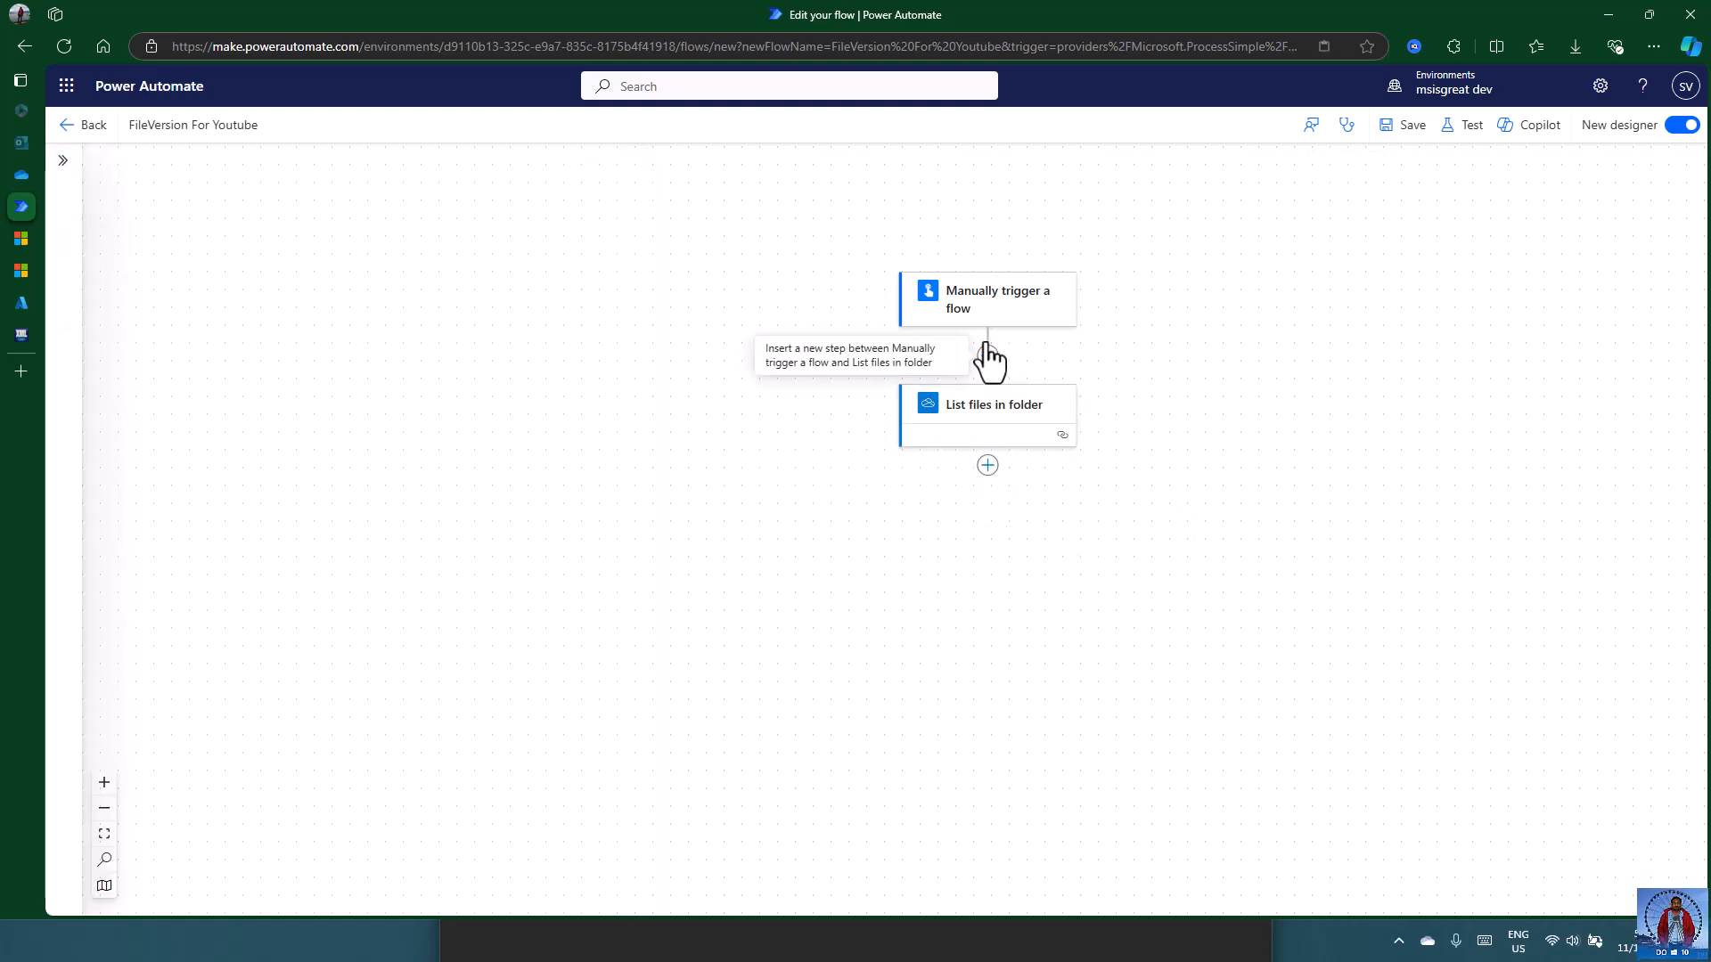
left_click(986, 467)
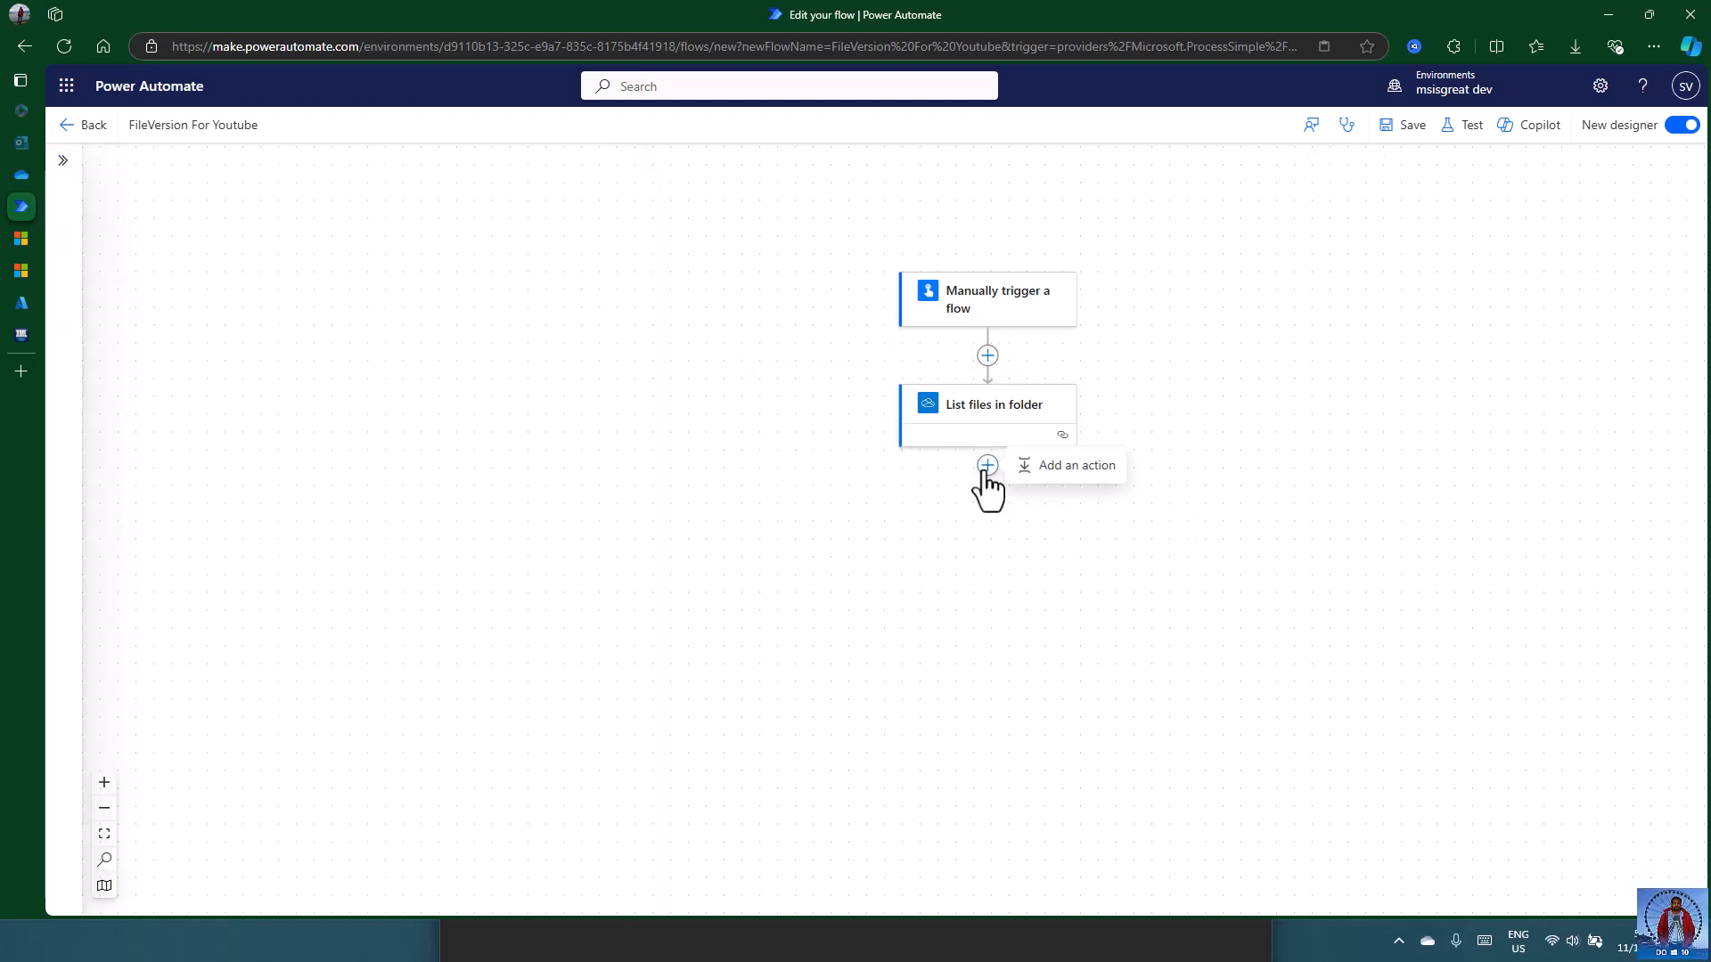
left_click(1033, 472)
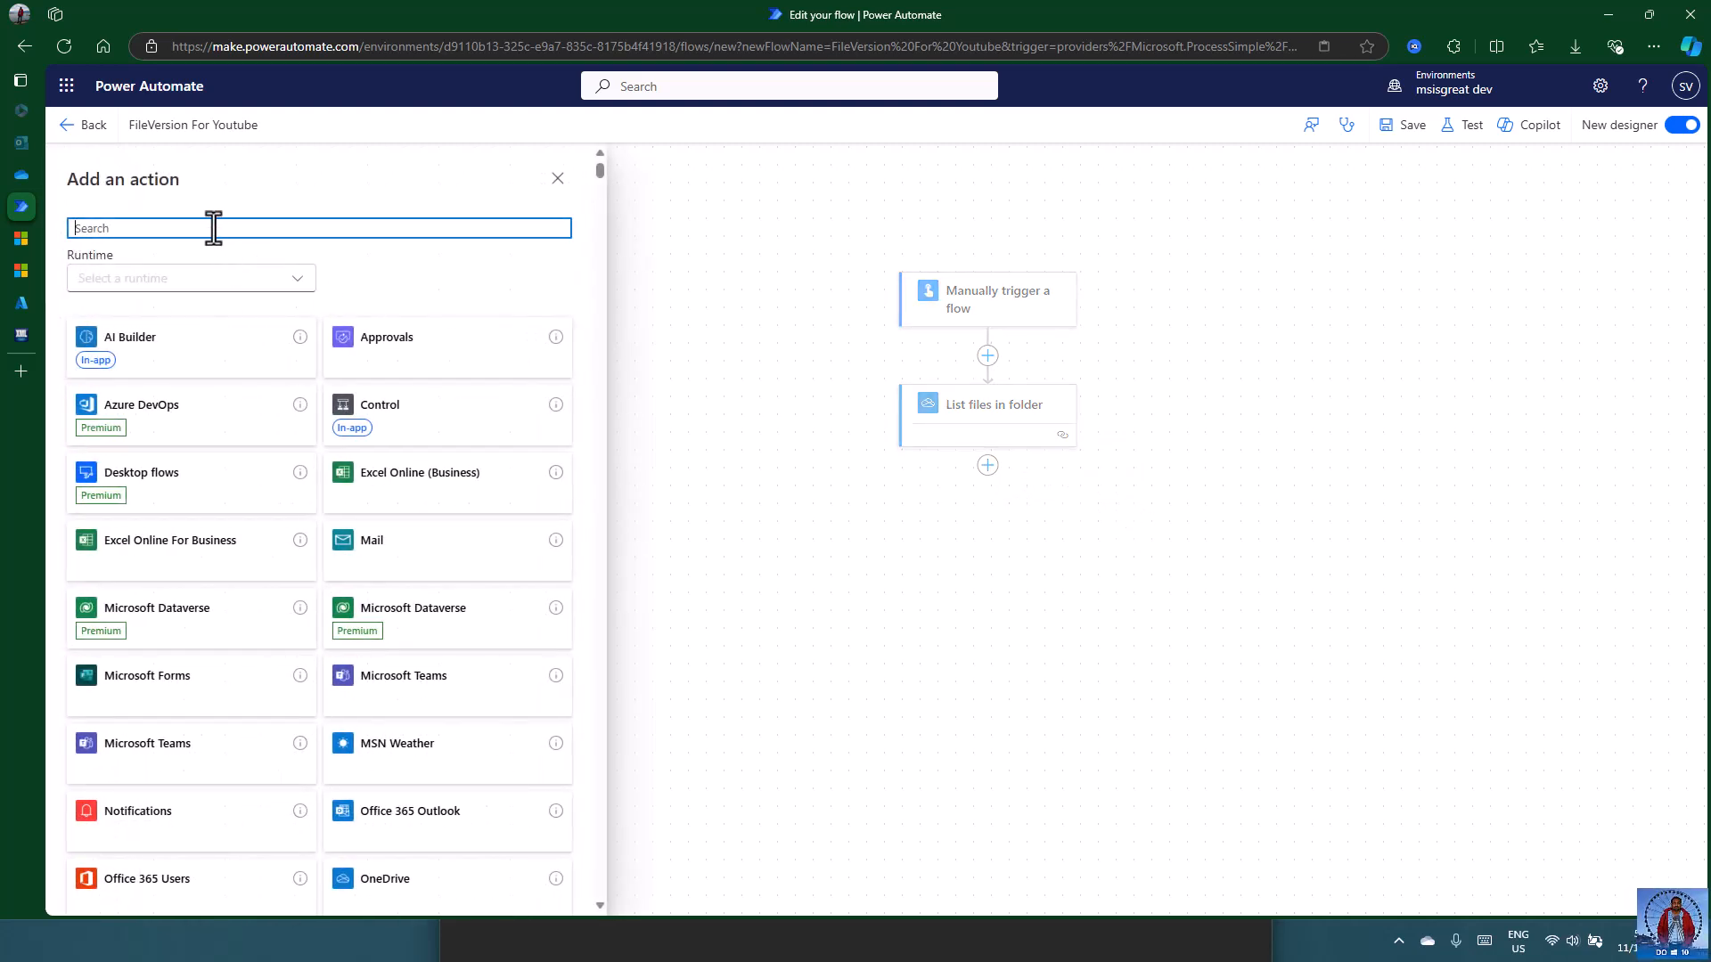
type("variable")
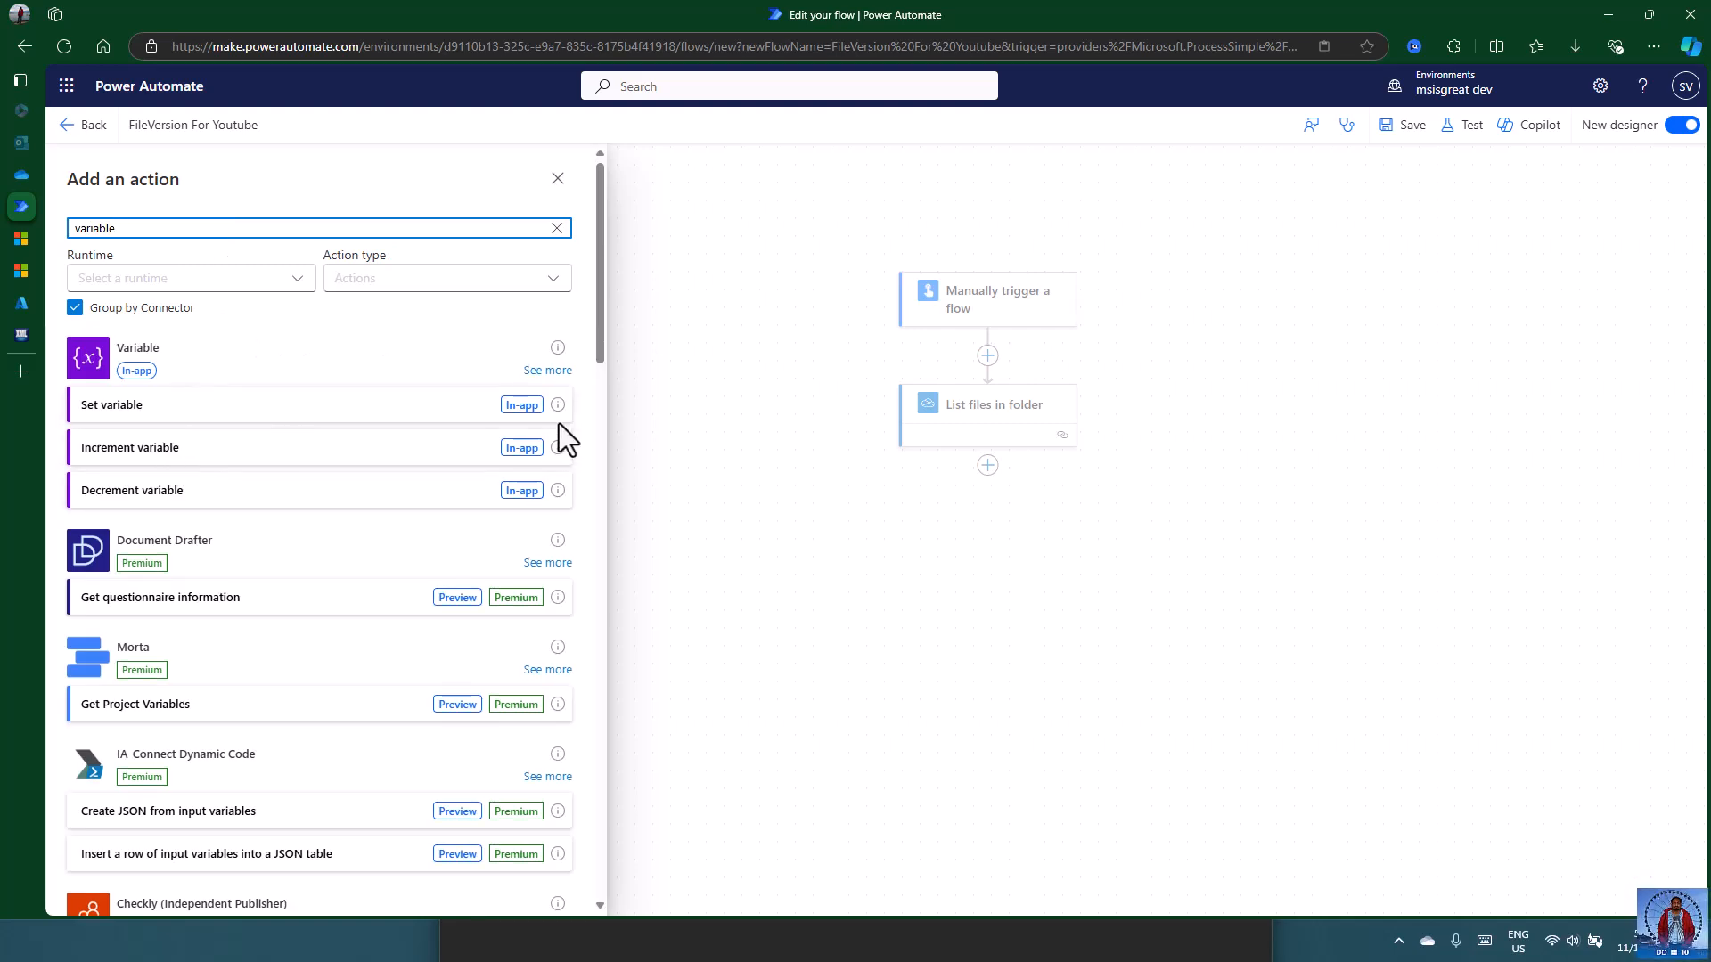
left_click(547, 369)
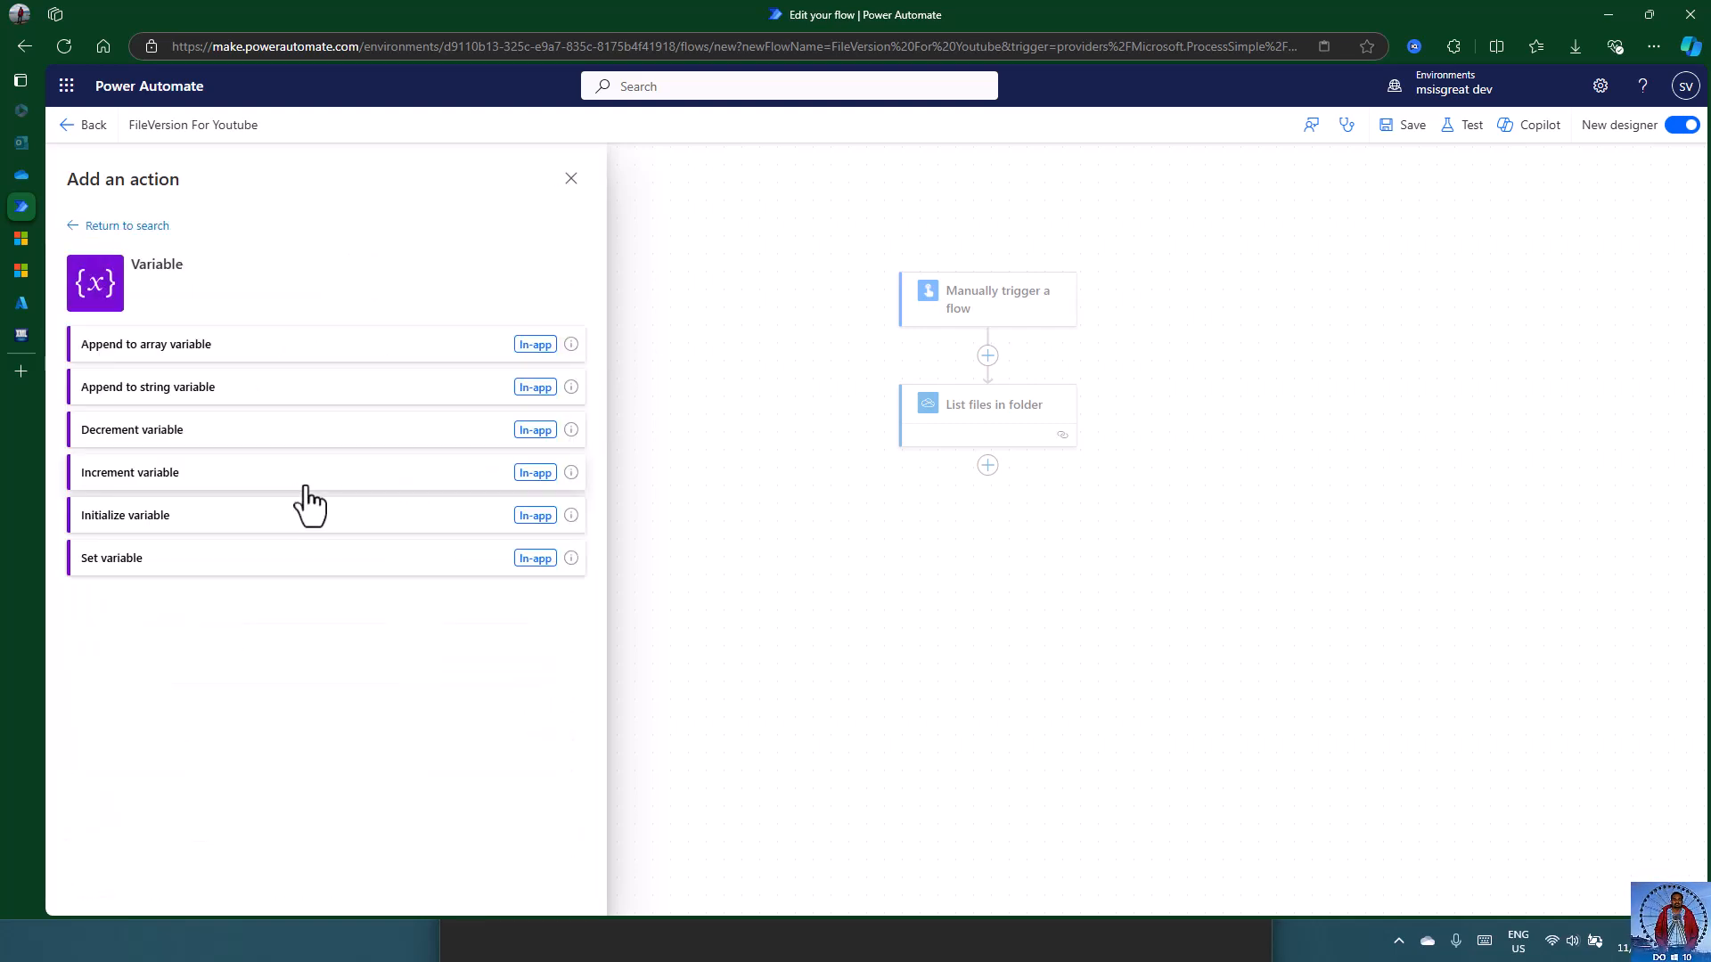
left_click(149, 517)
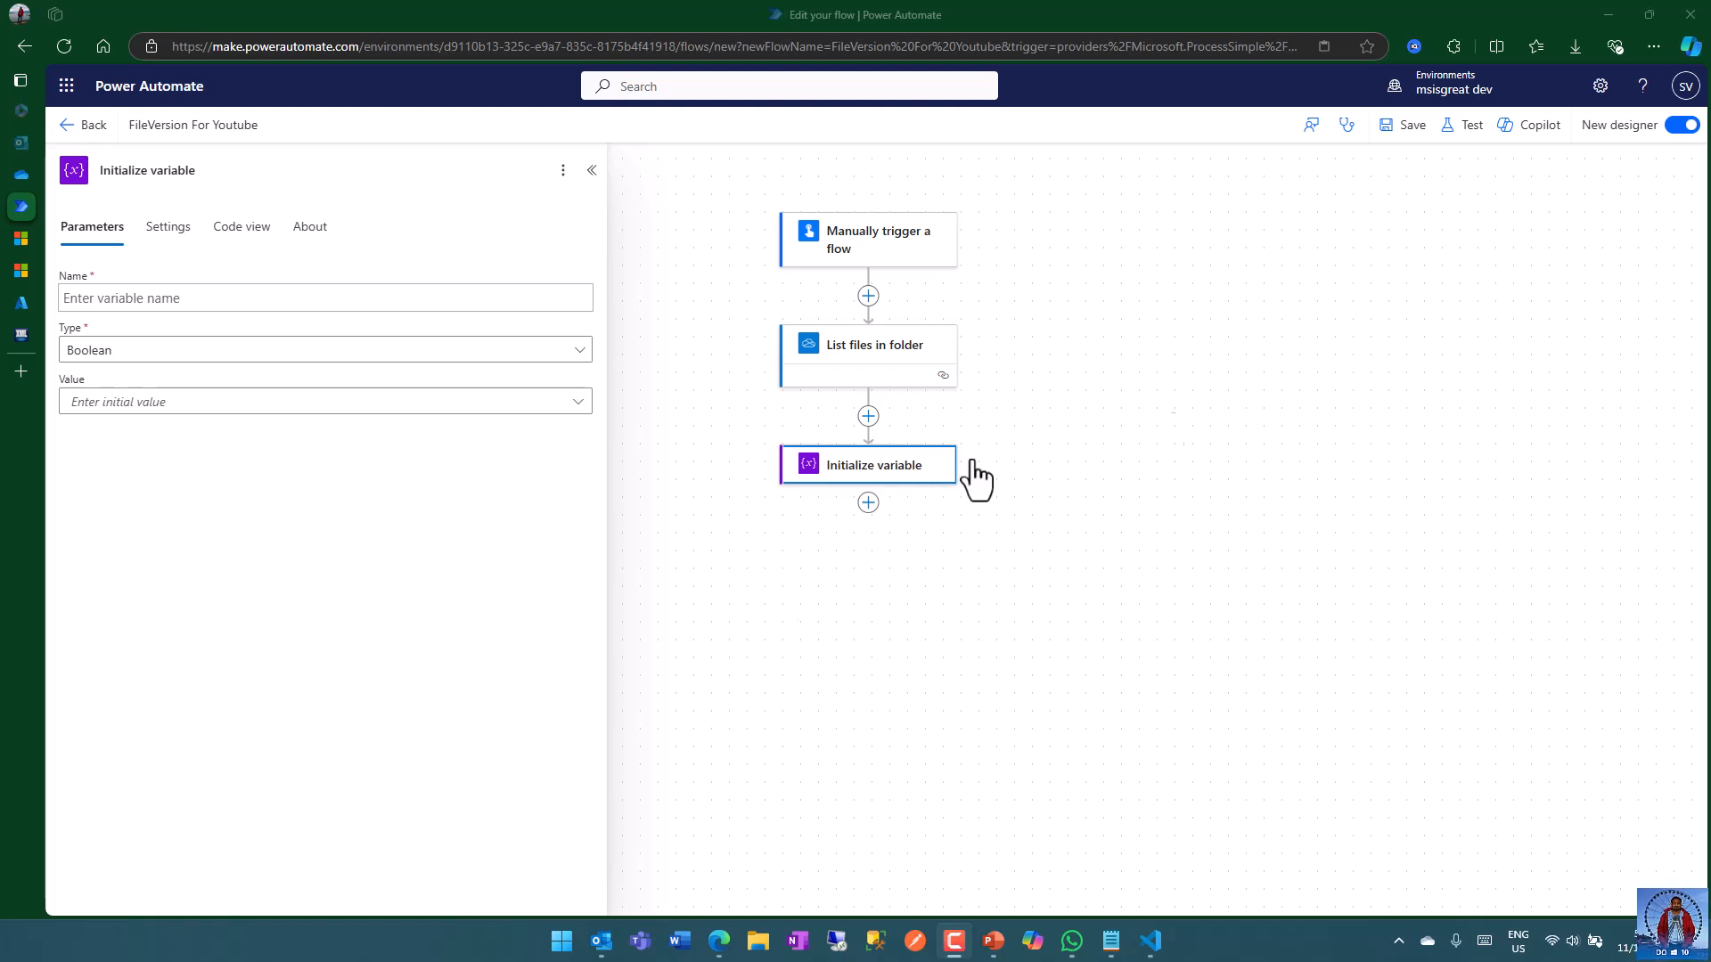
- Name the variable HTMLContent, set its type to String, and rename the action to "var HTMLContent"
left_click(152, 298)
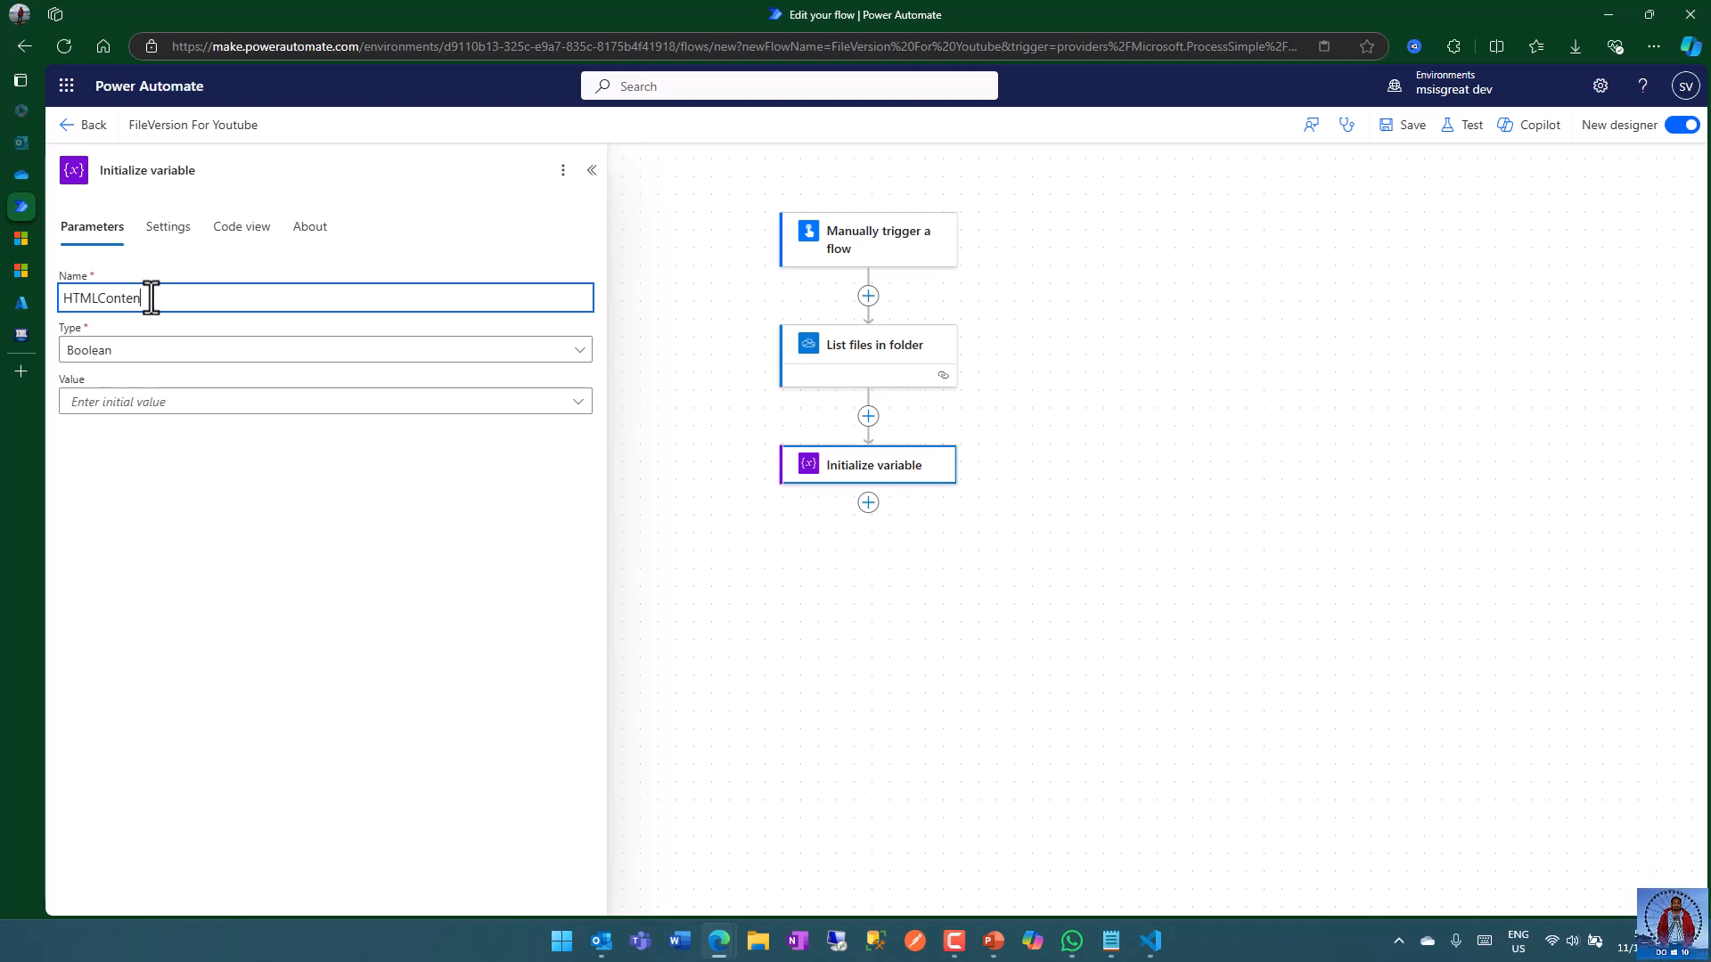
type("HTMLContent")
left_click(132, 350)
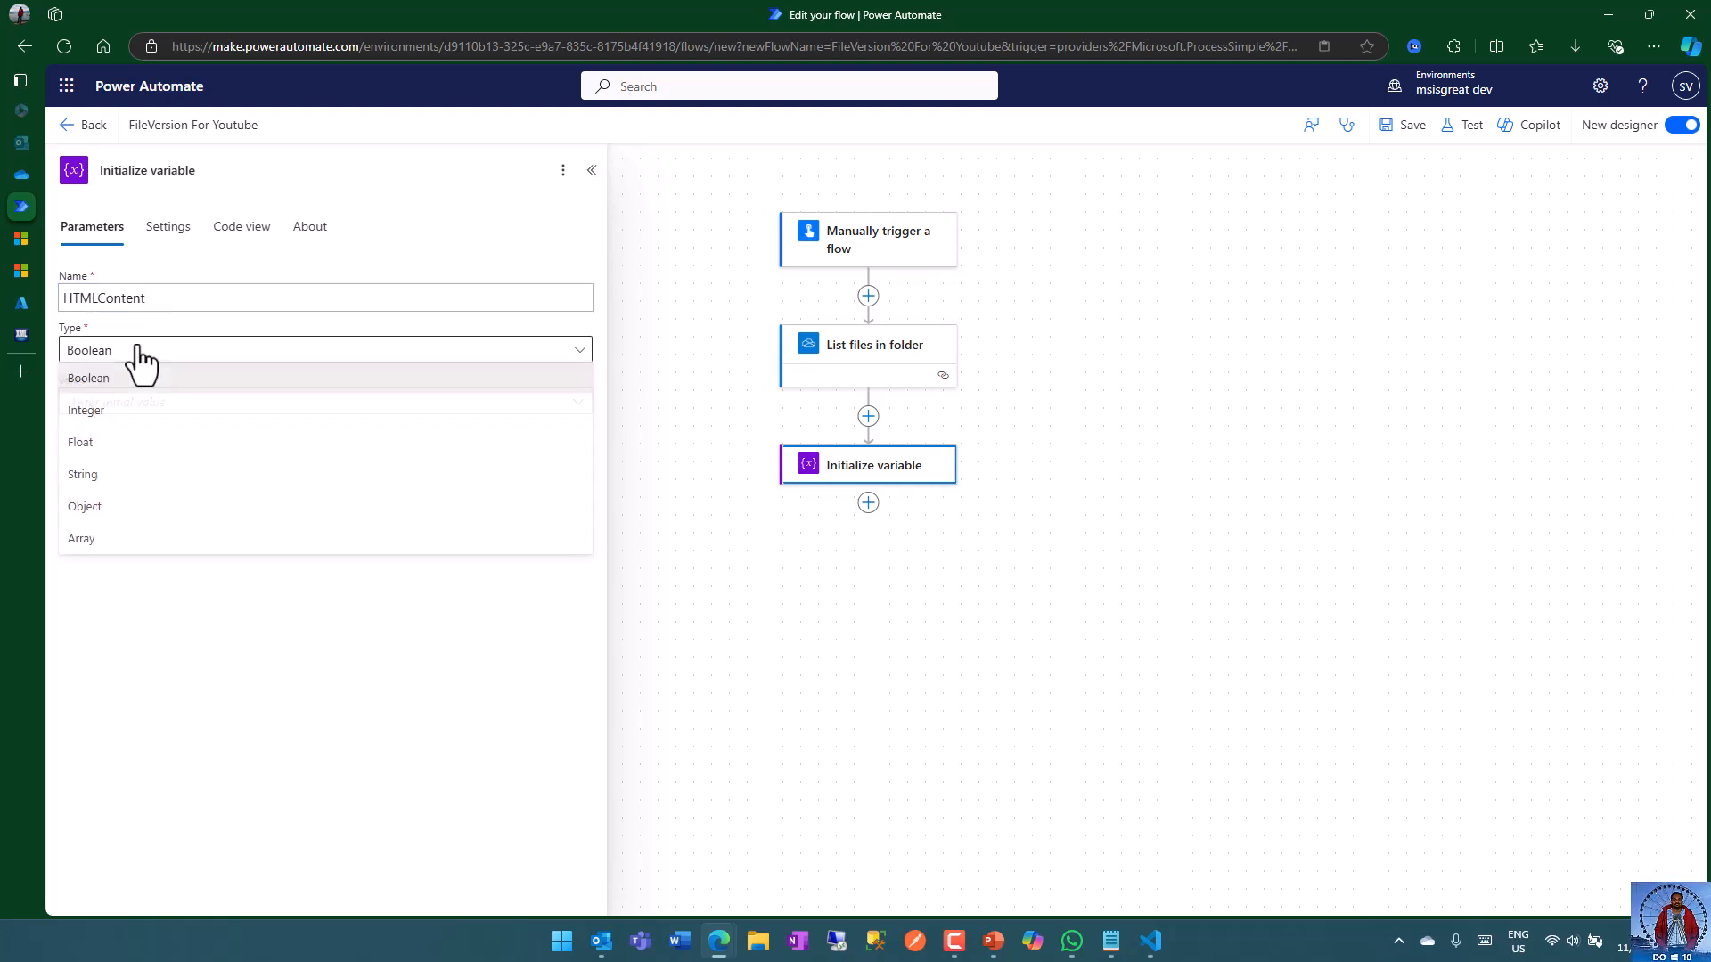
left_click(136, 479)
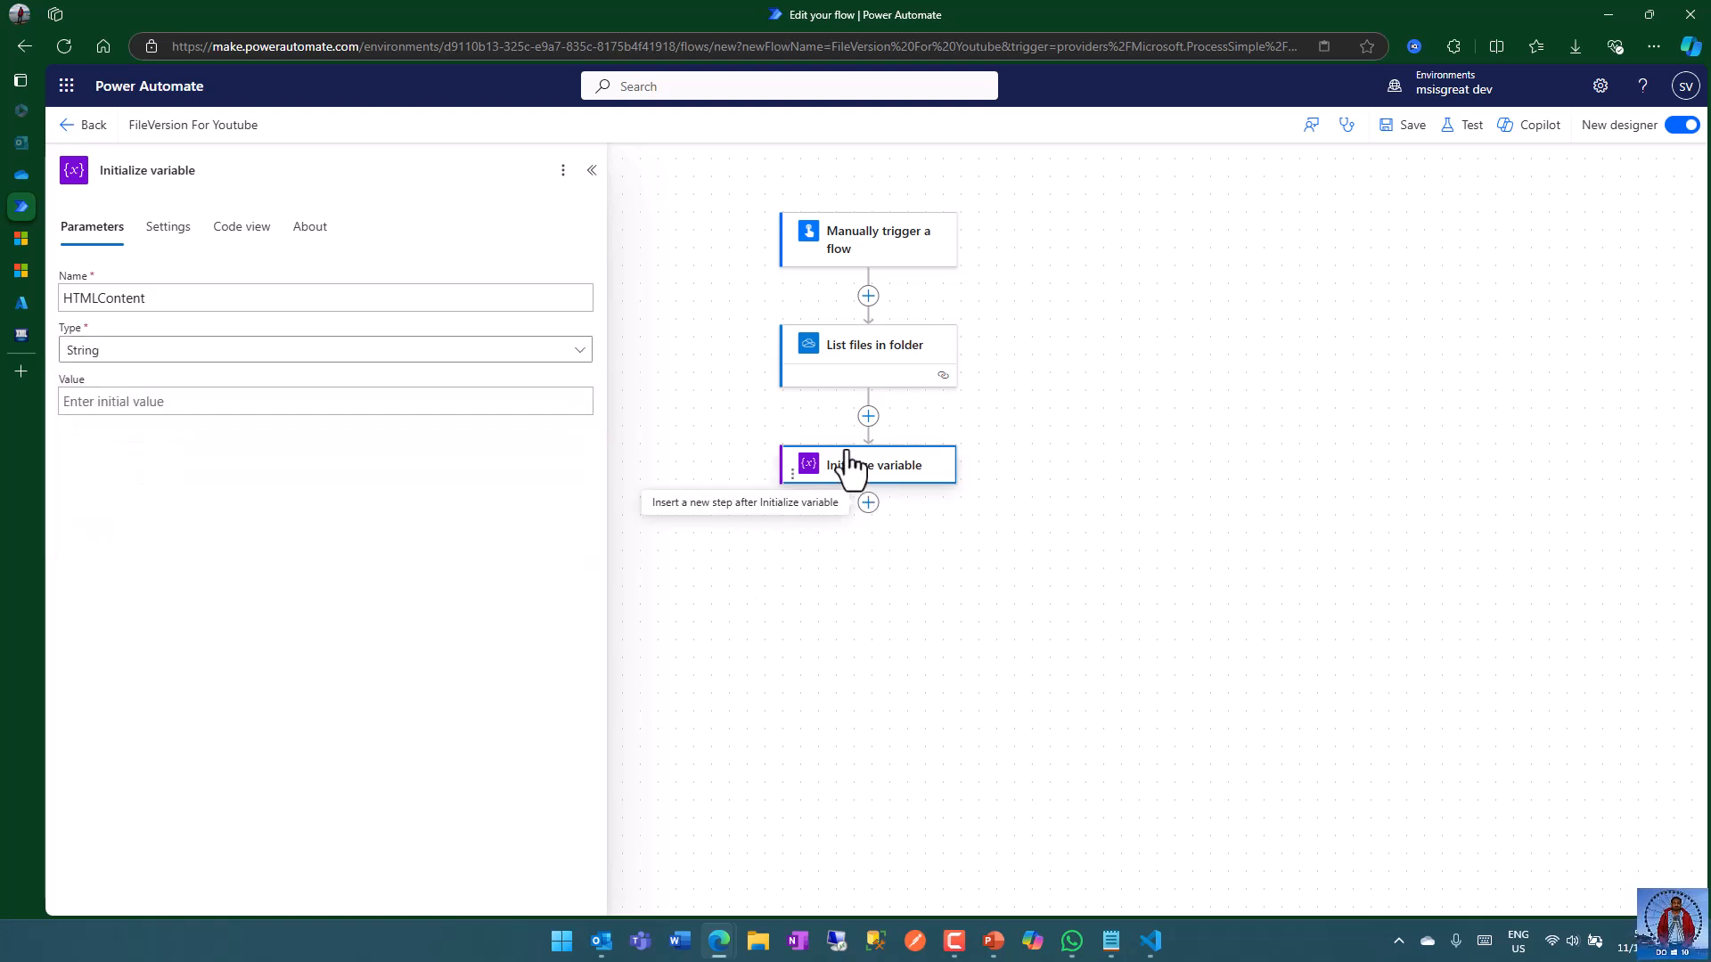
left_click_drag(238, 172, 7, 172)
type("var HTMLContent")
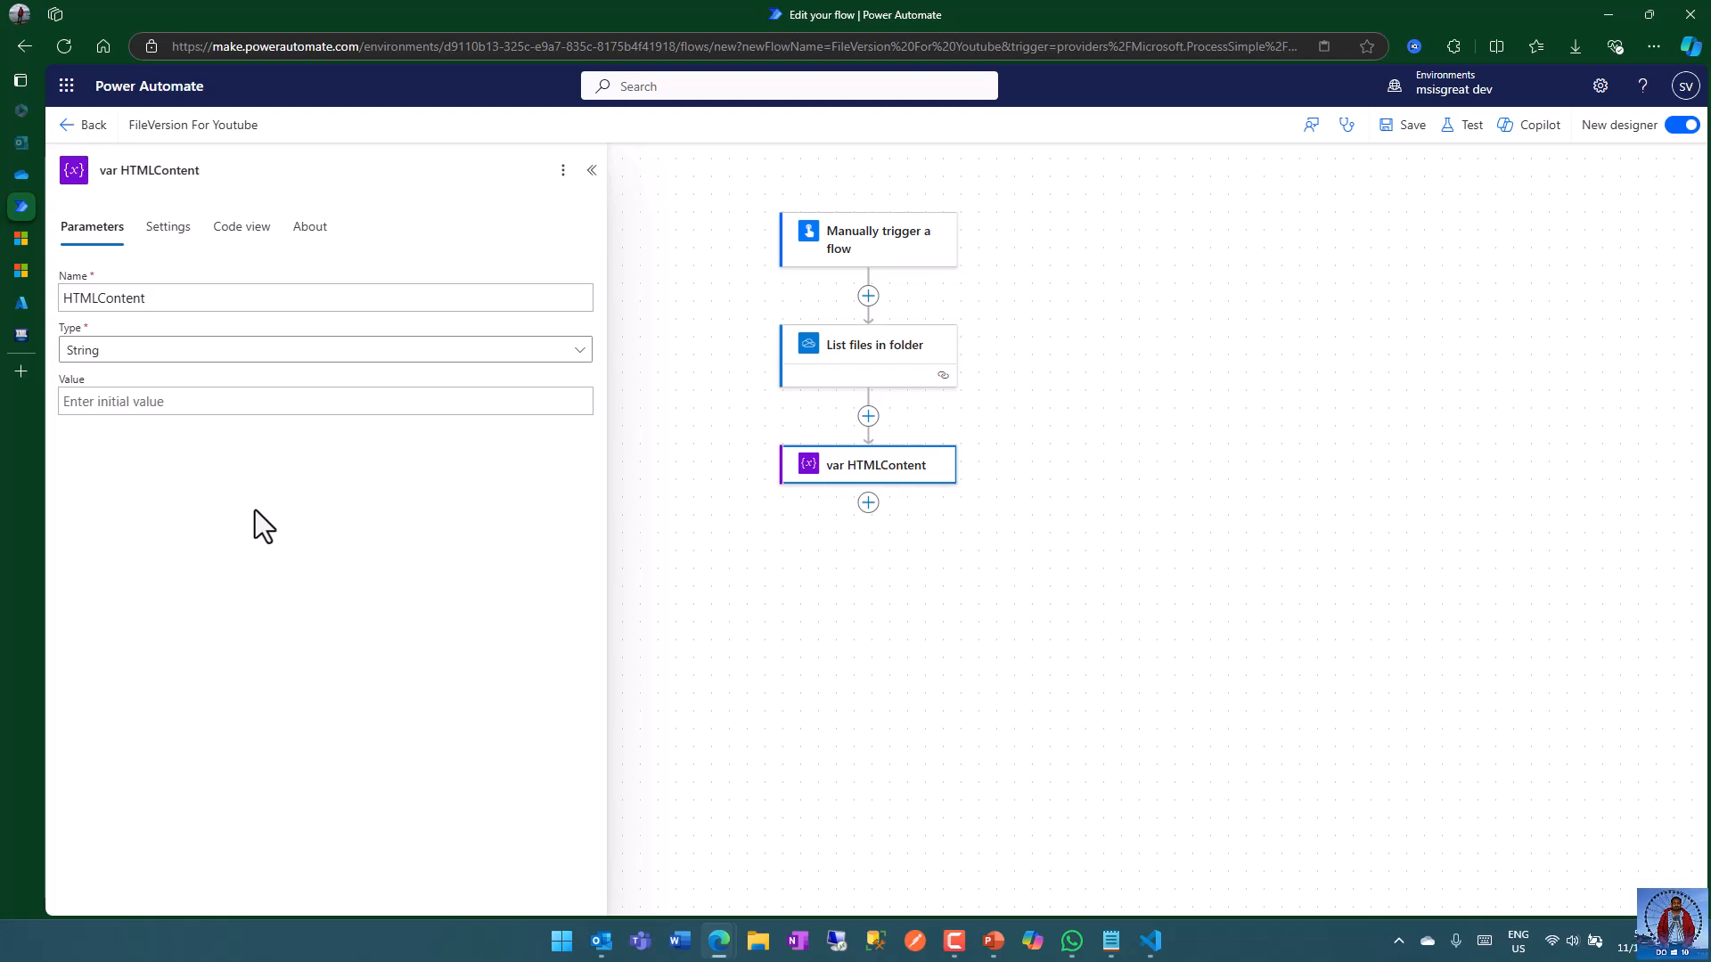
- Search for the Initialize variable action and add another one after var HTMLContent
left_click(868, 503)
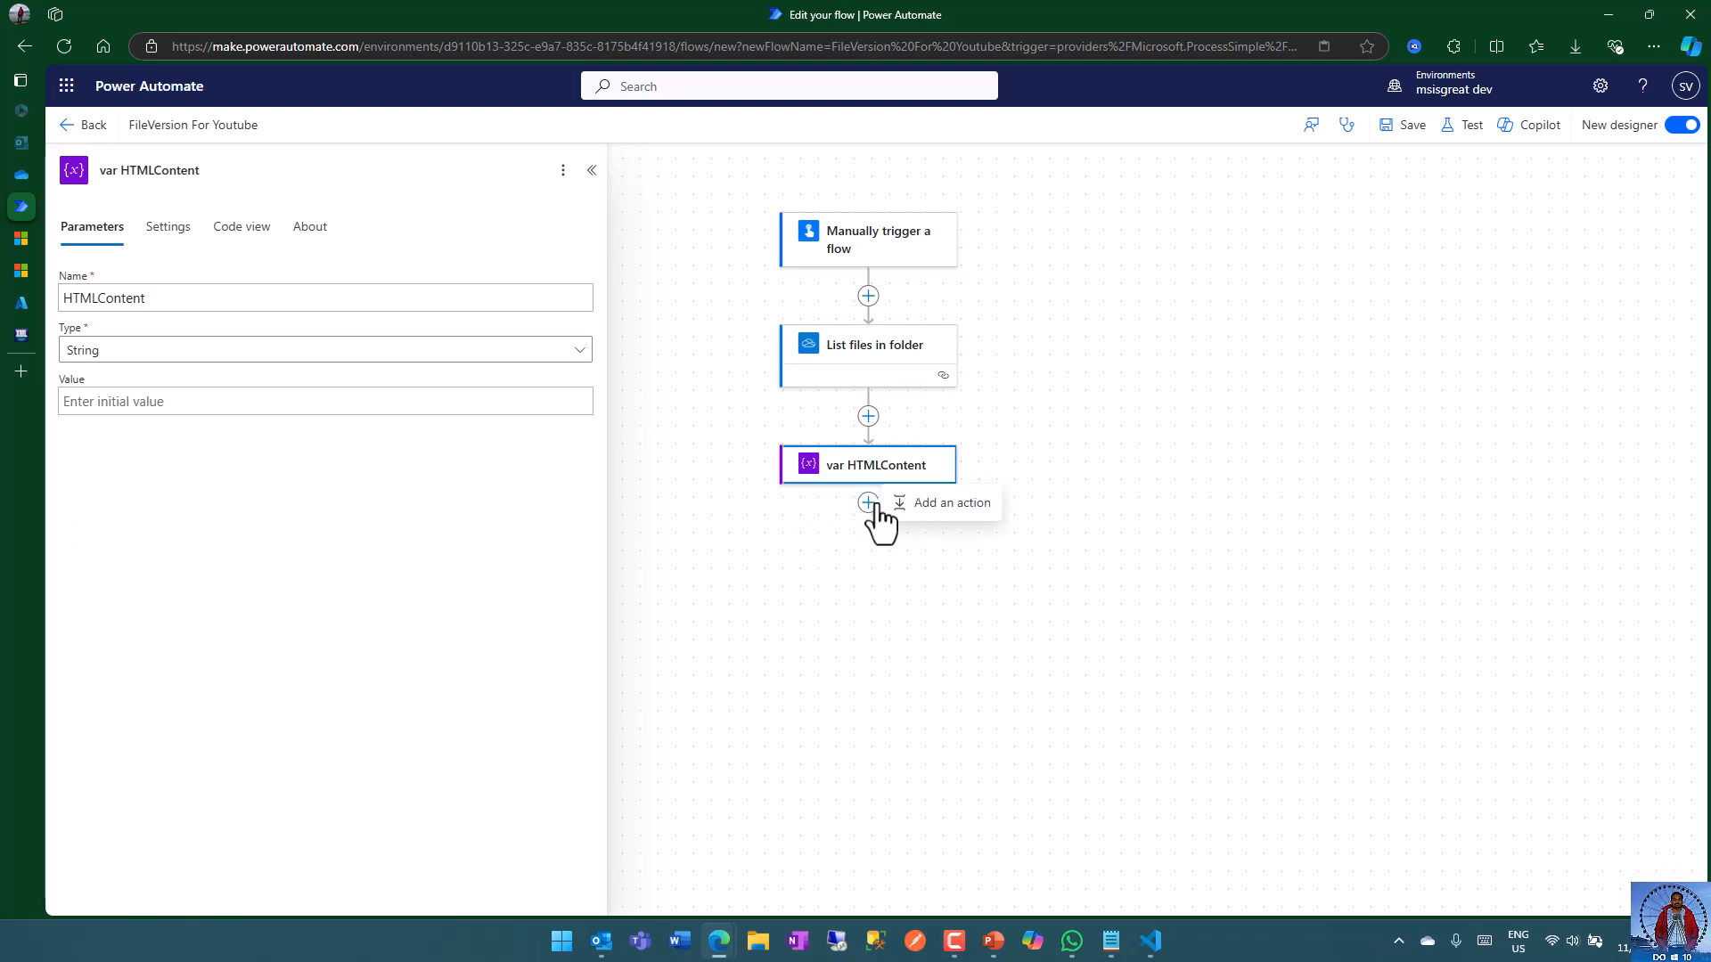
left_click(938, 504)
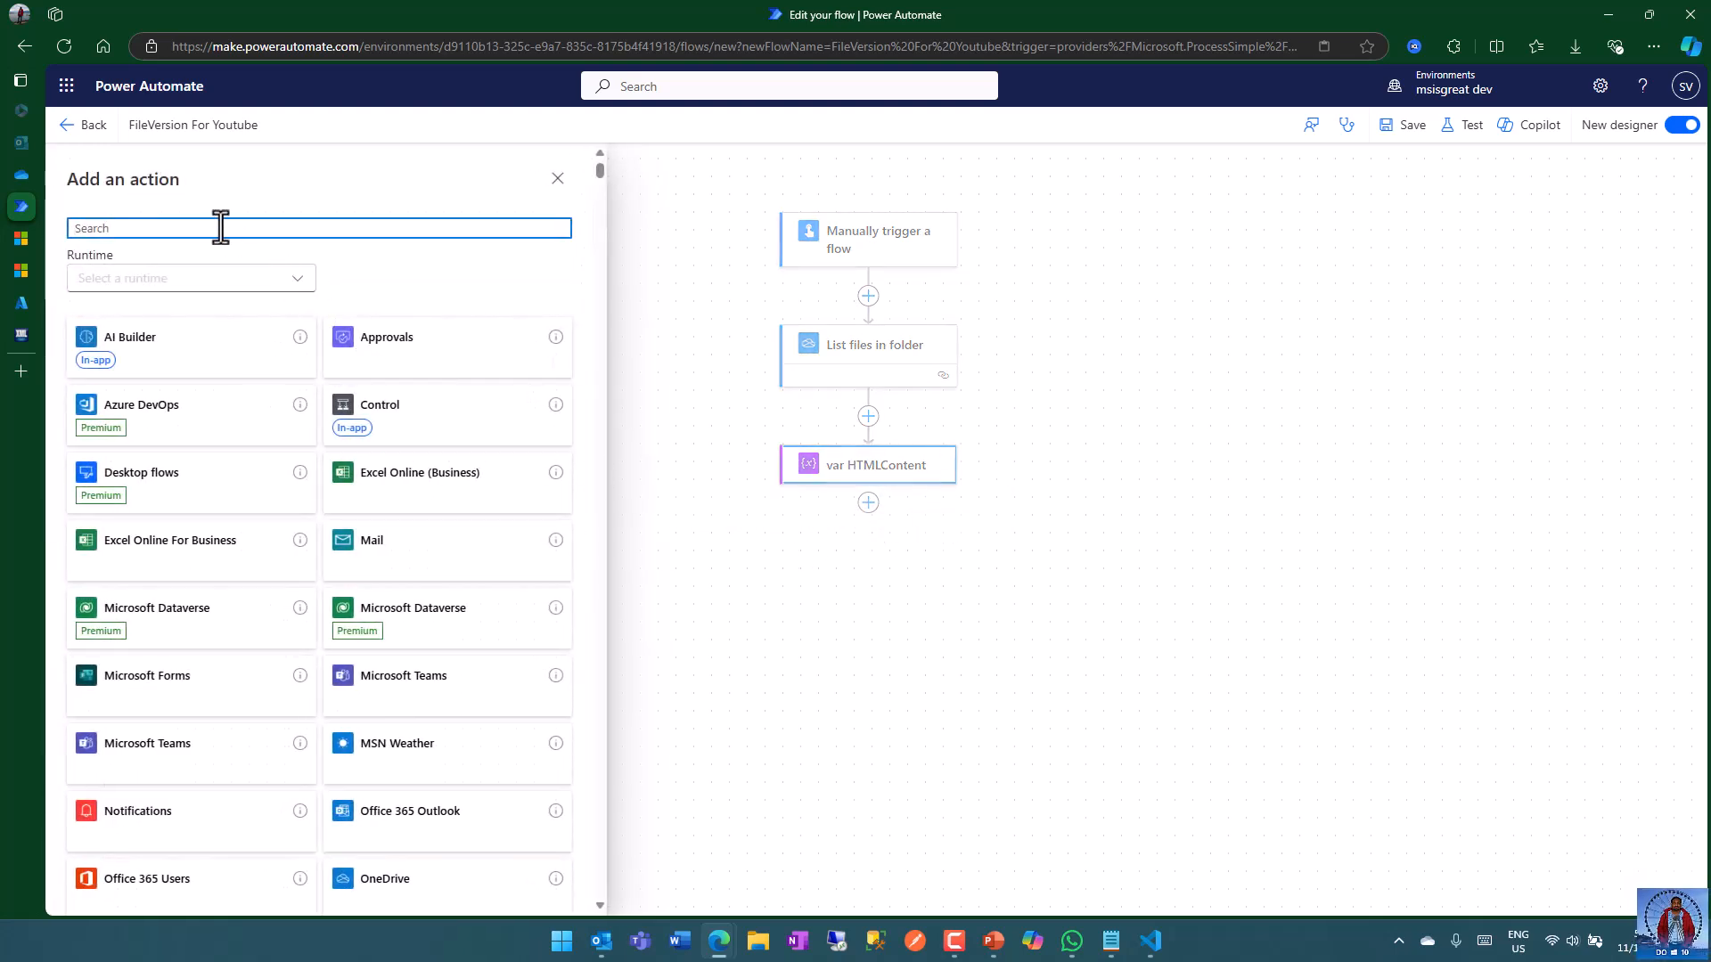
type("initia")
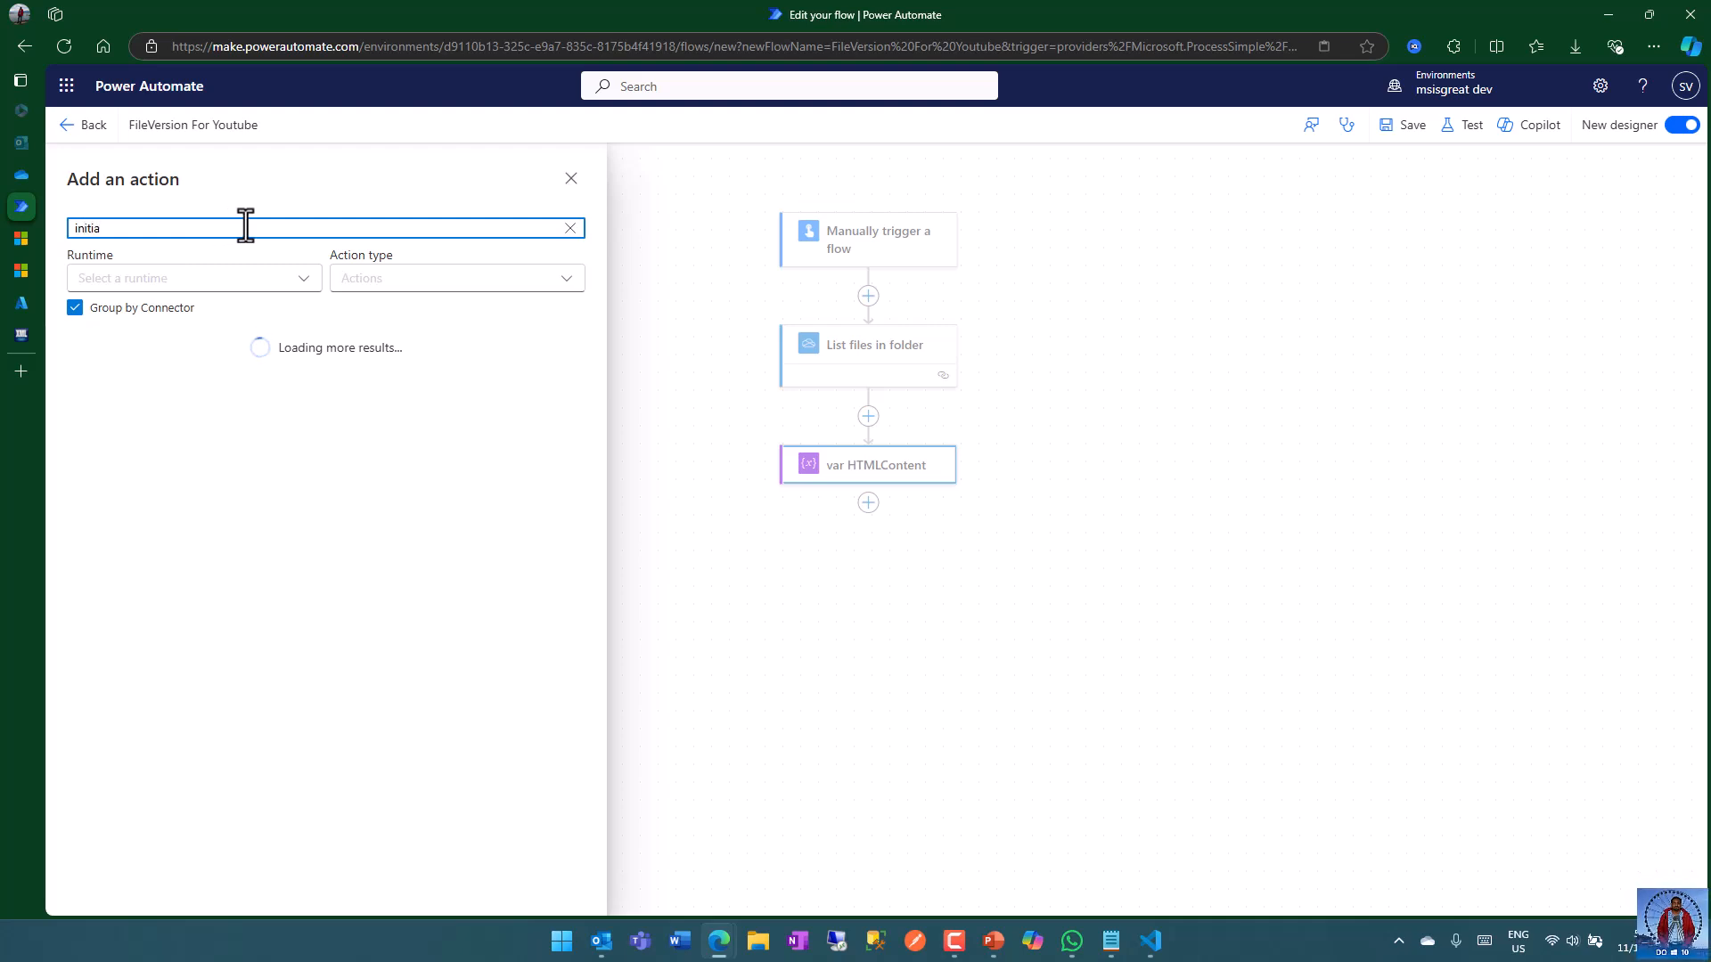
left_click(195, 521)
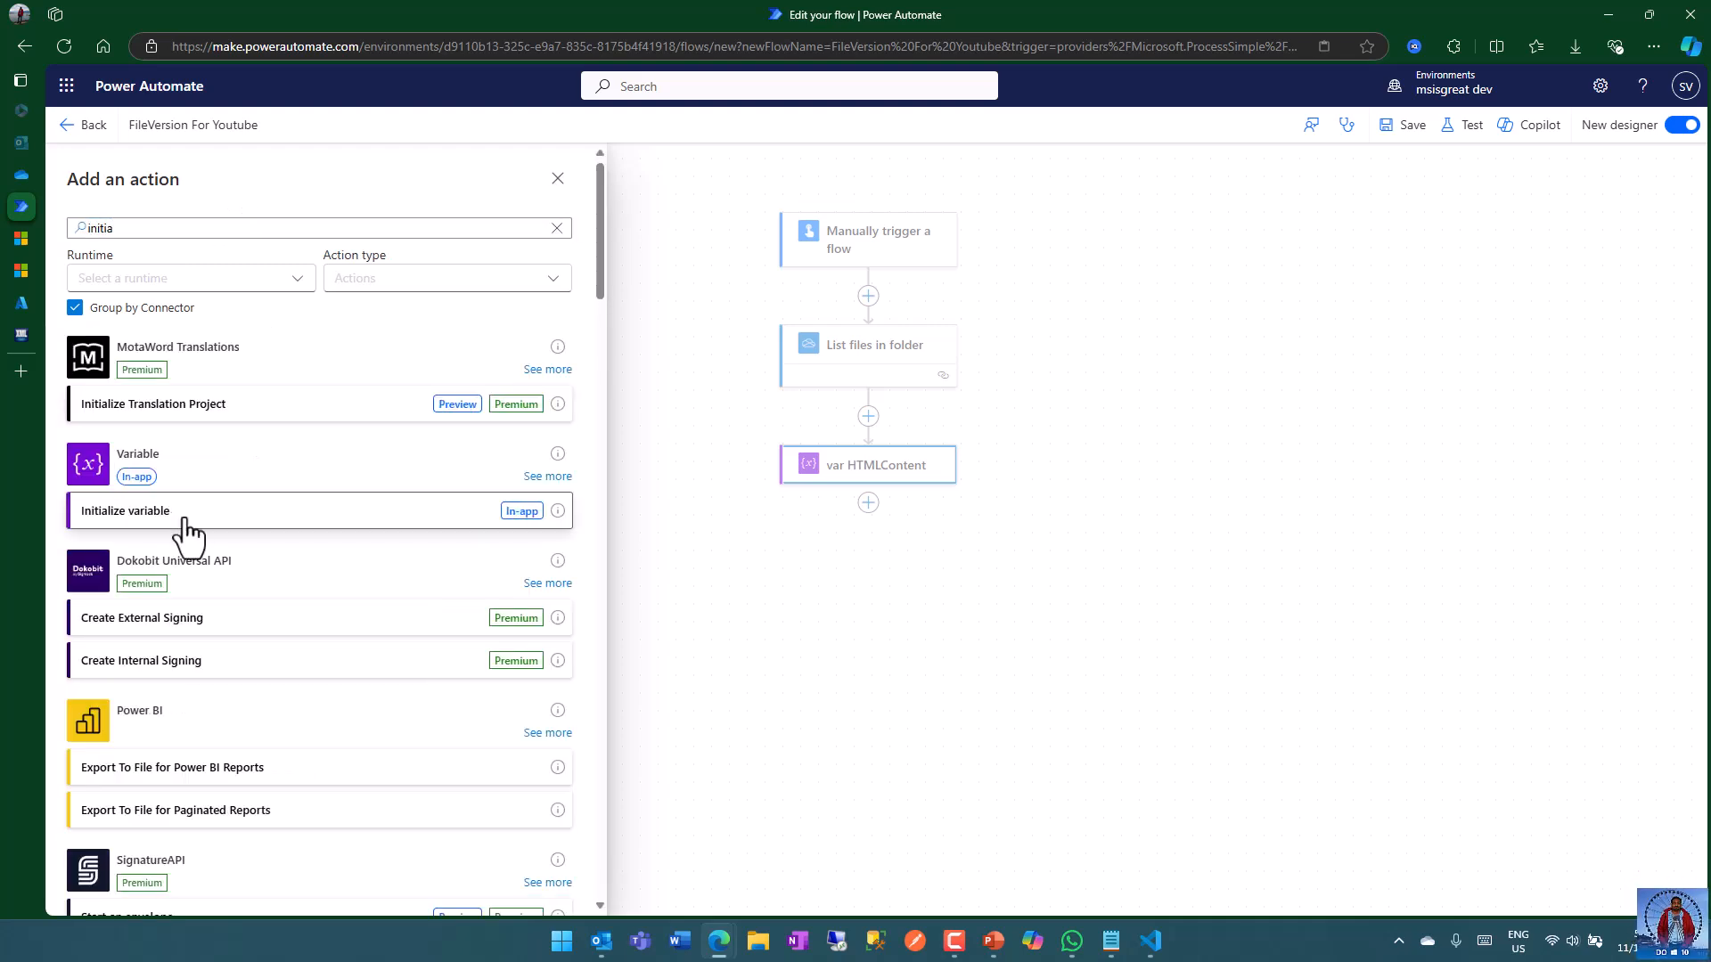
- Name the new variable FileVersions and set its type to String
left_click(294, 296)
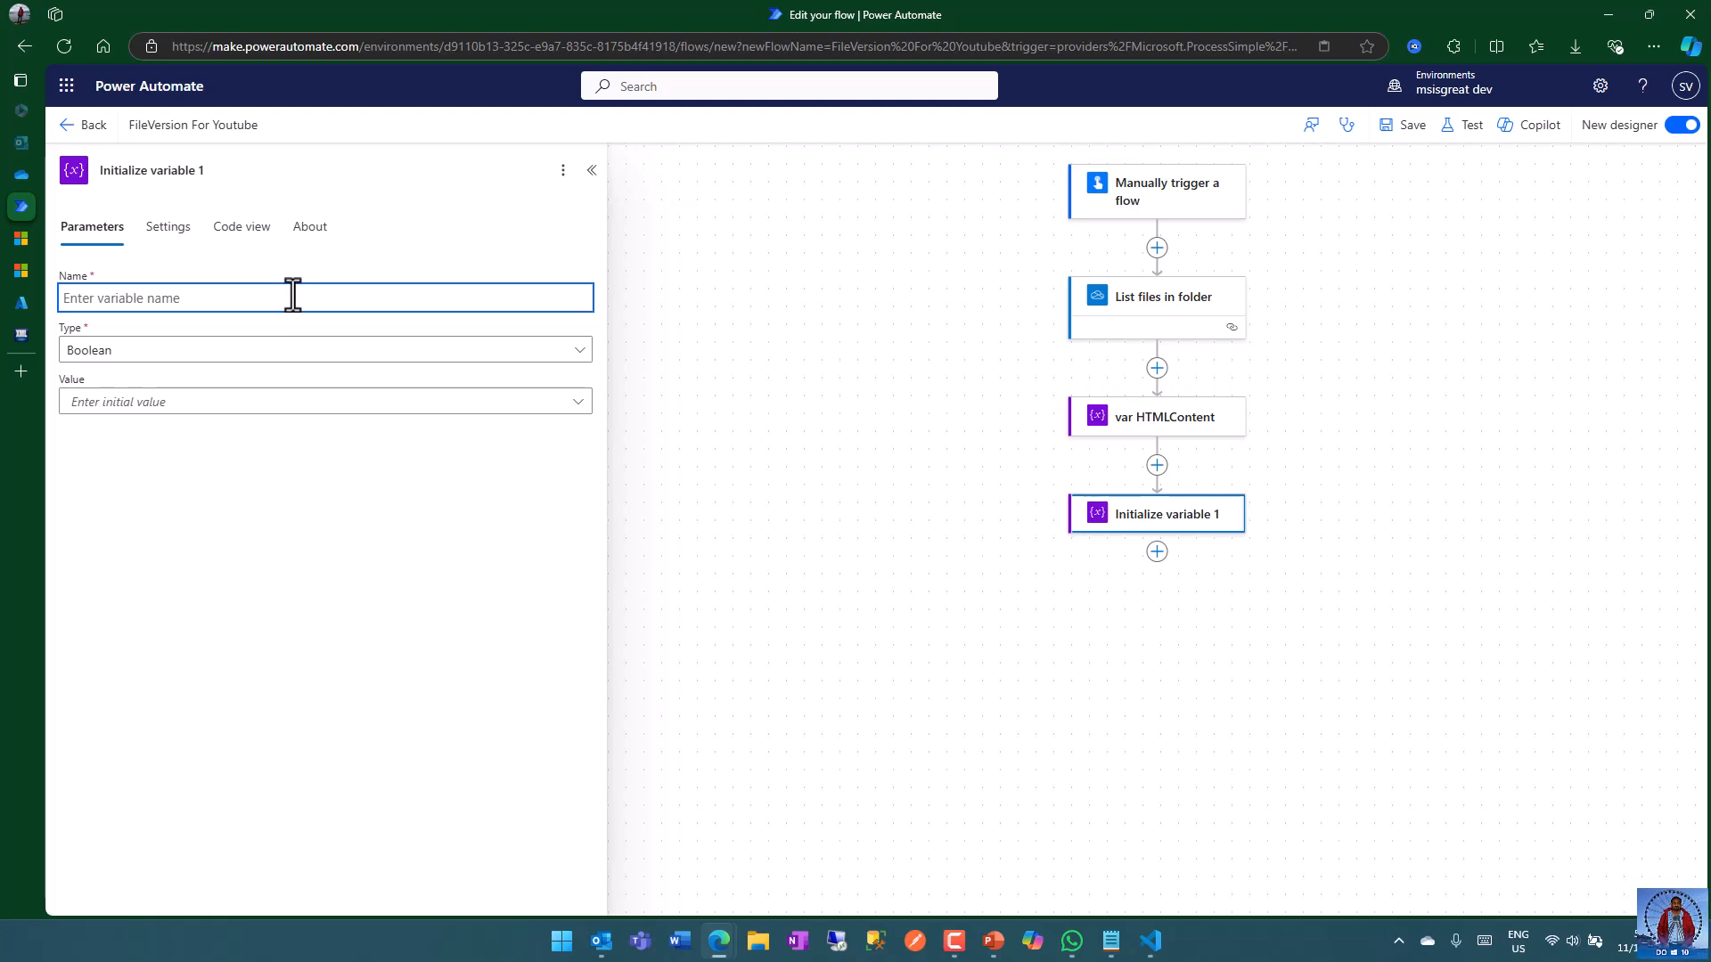
type("FileVersions")
left_click(218, 352)
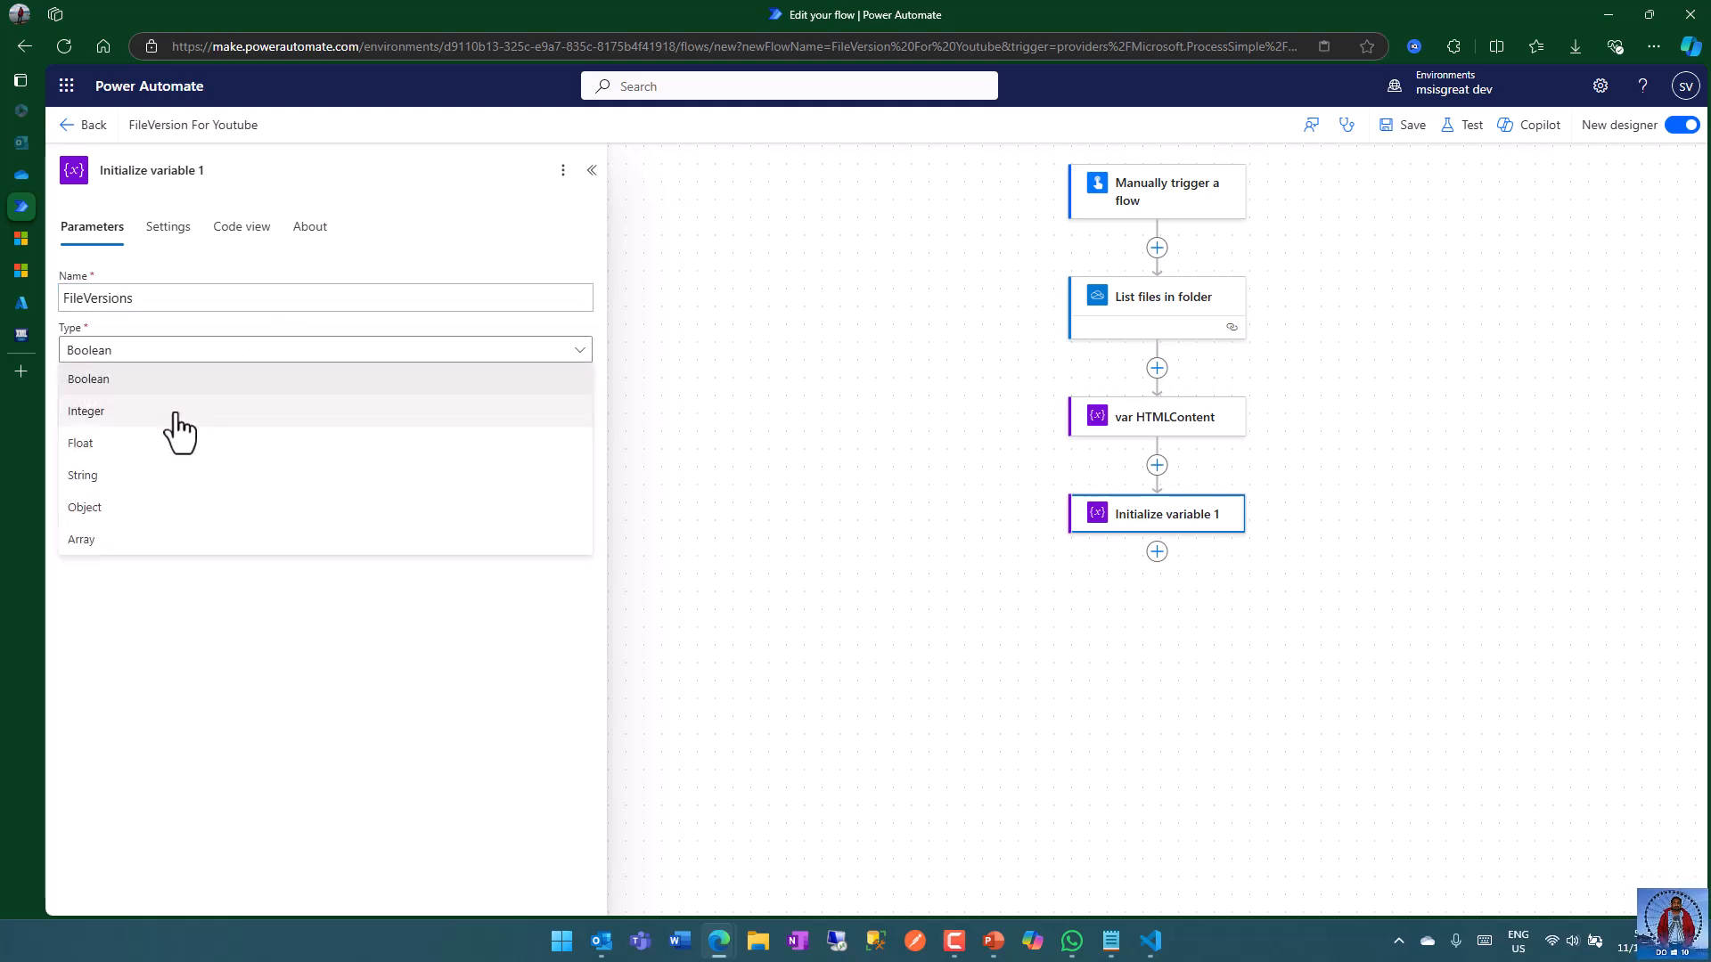
left_click(160, 488)
left_click(276, 501)
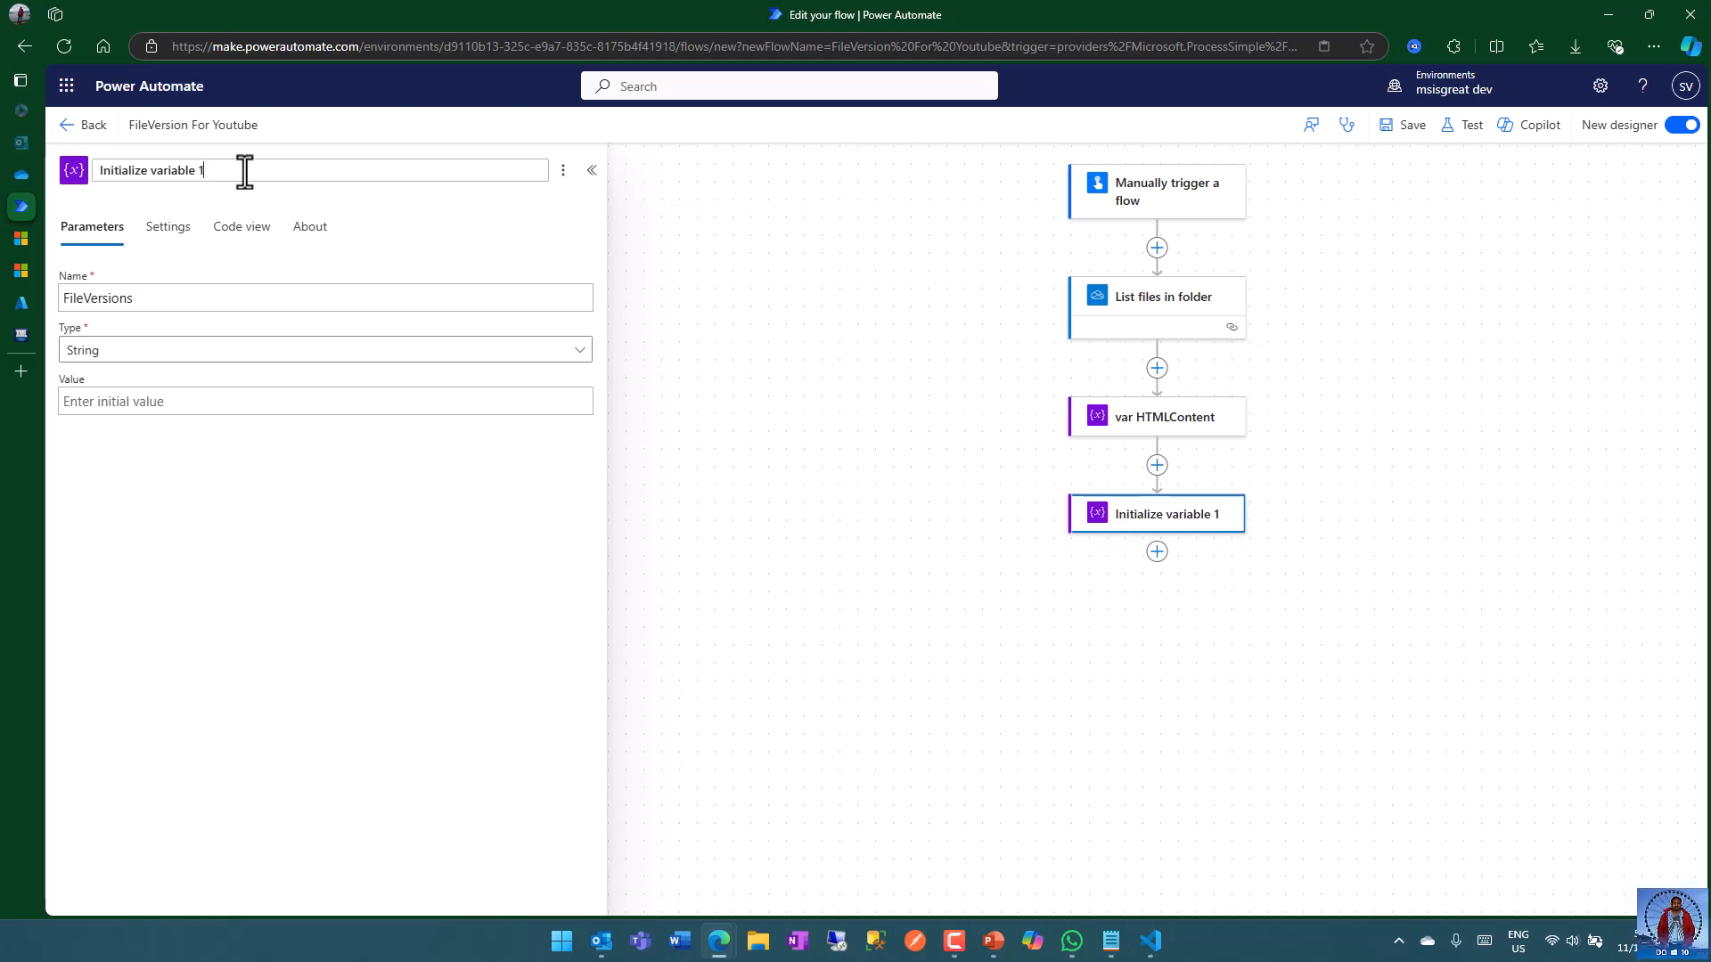
- Rename the second variable action to "var FileId" and change its variable name to FileId
left_click_drag(244, 172, 99, 217)
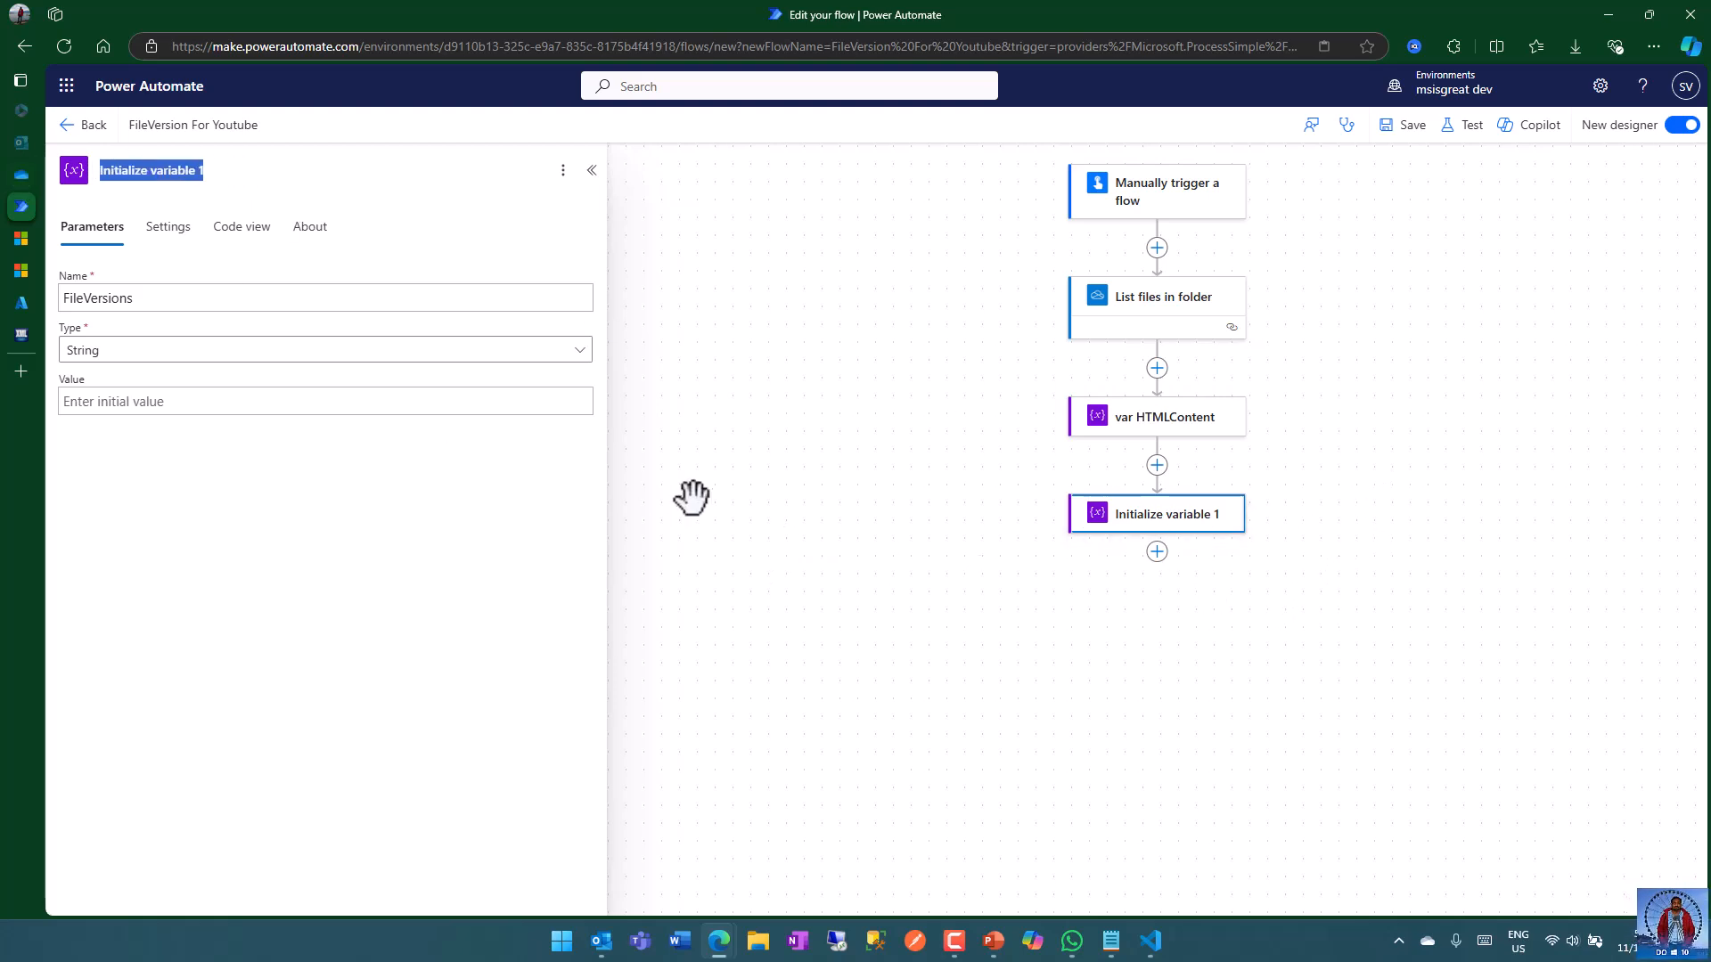
type("var Fileld")
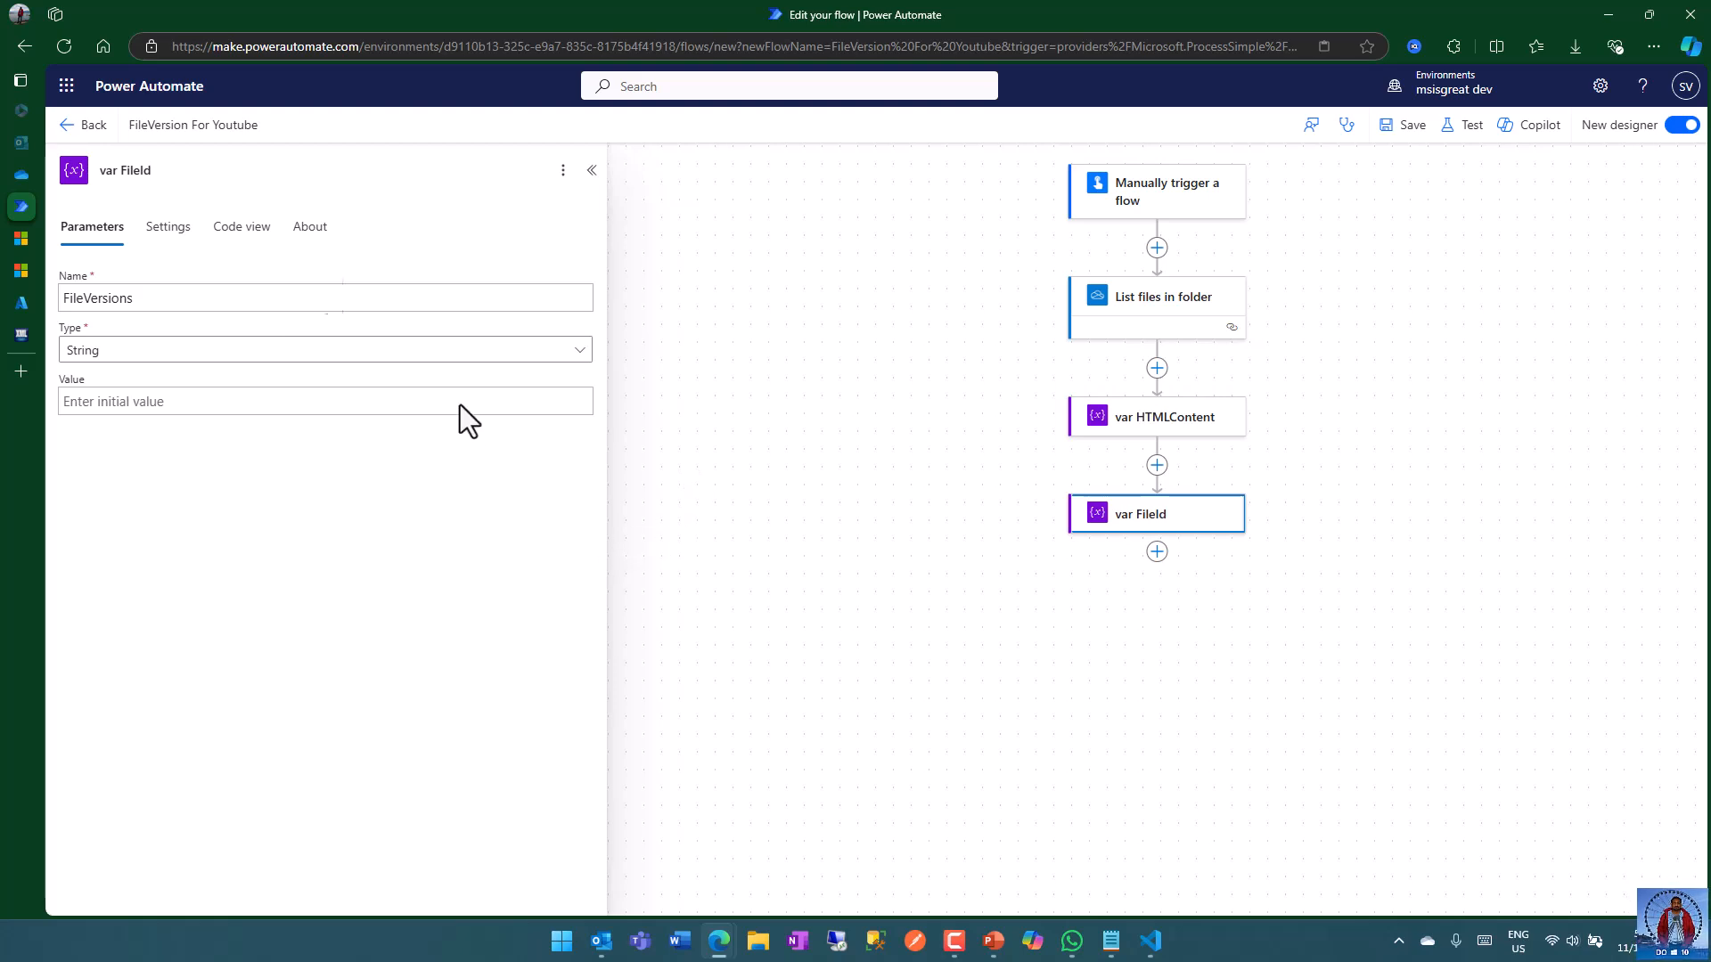
left_click(72, 307)
left_click_drag(84, 299, 224, 298)
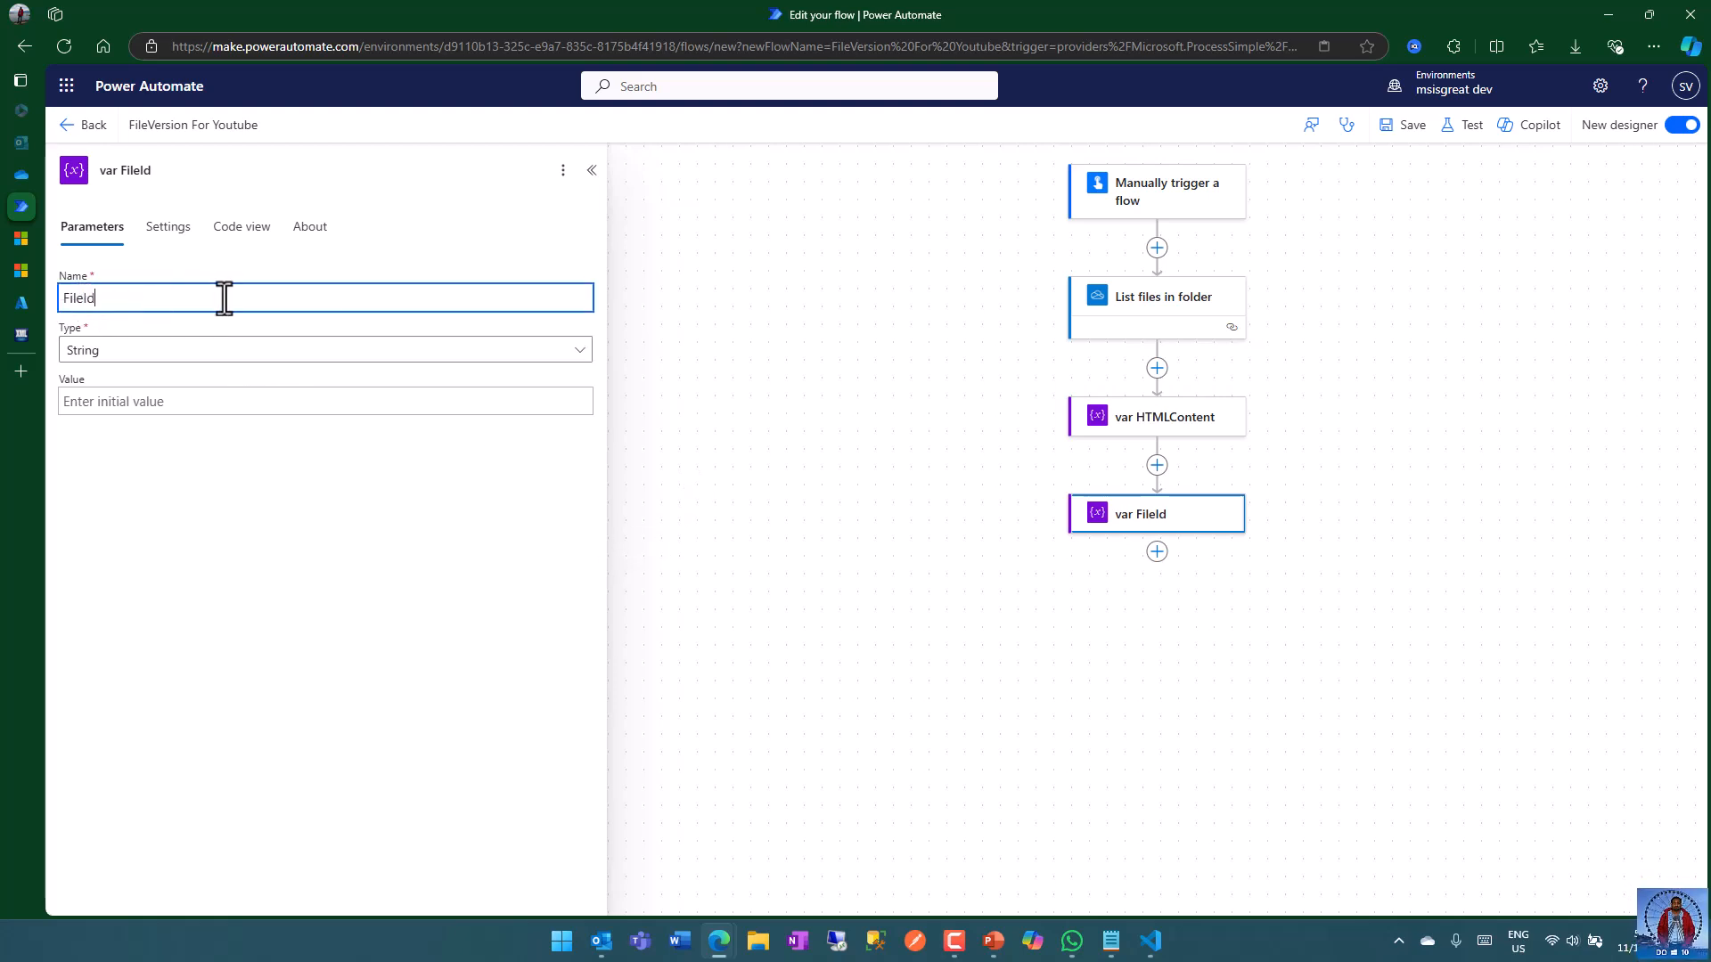
left_click(189, 490)
- Add the File version history action from the custom PP OneDrive connector after var FileId
left_click(1221, 478)
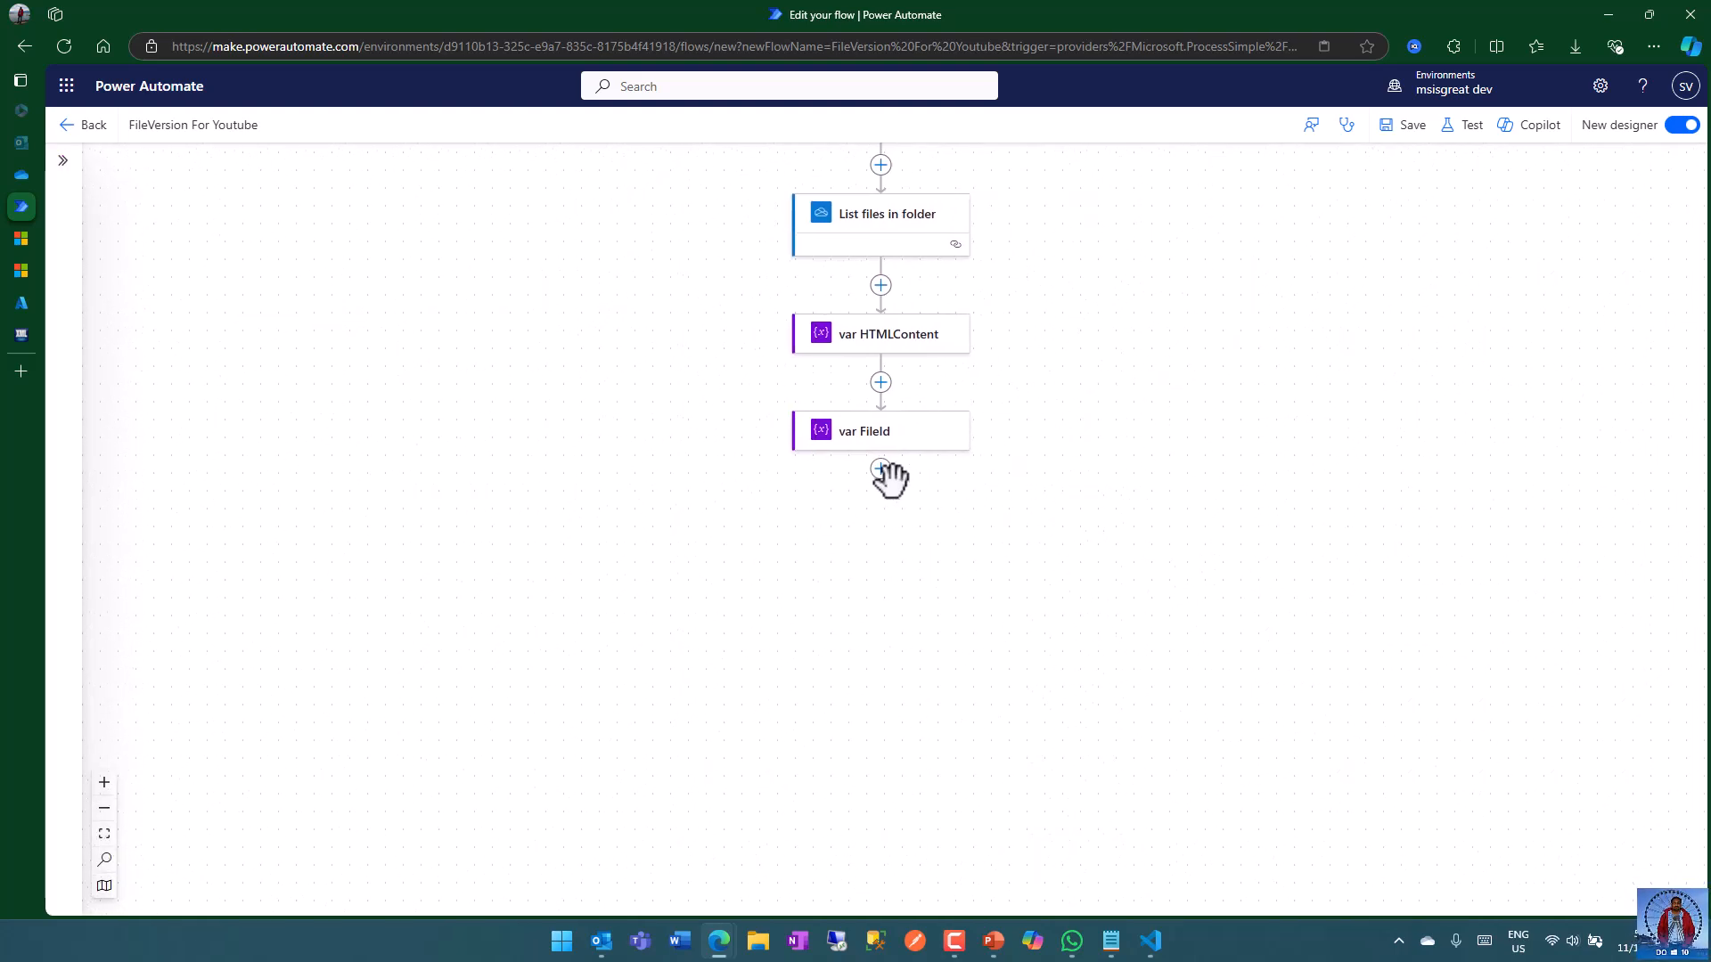
left_click(881, 469)
left_click(967, 471)
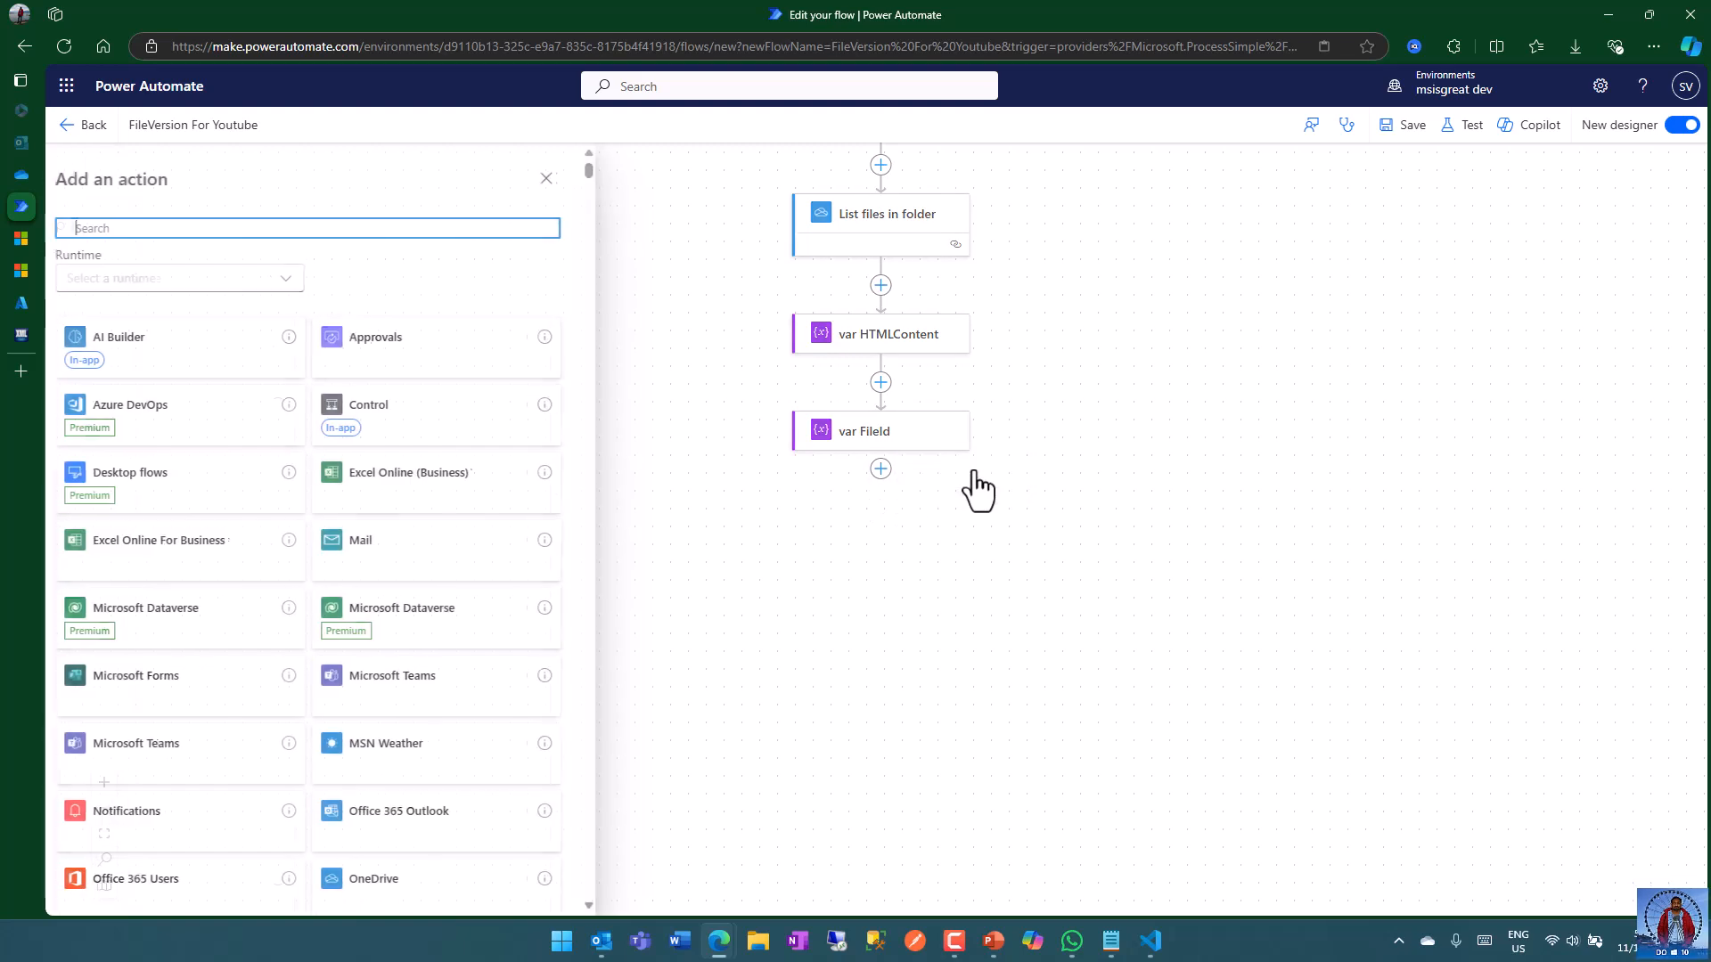
left_click(219, 281)
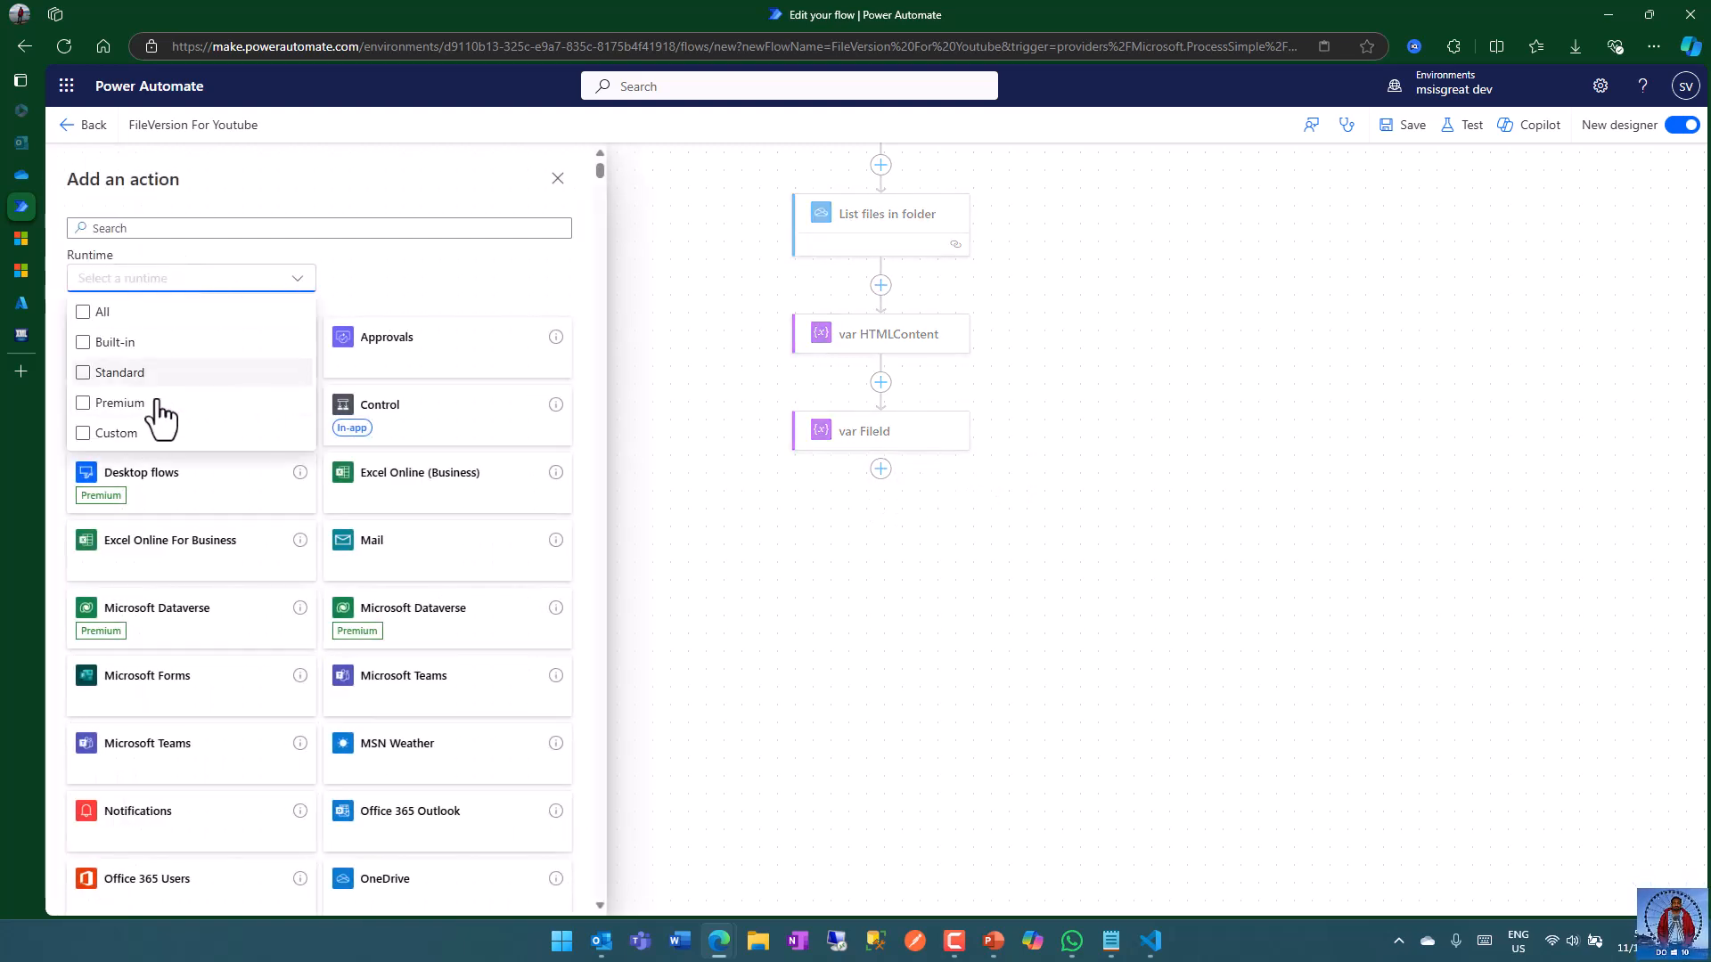
left_click(138, 434)
left_click(417, 284)
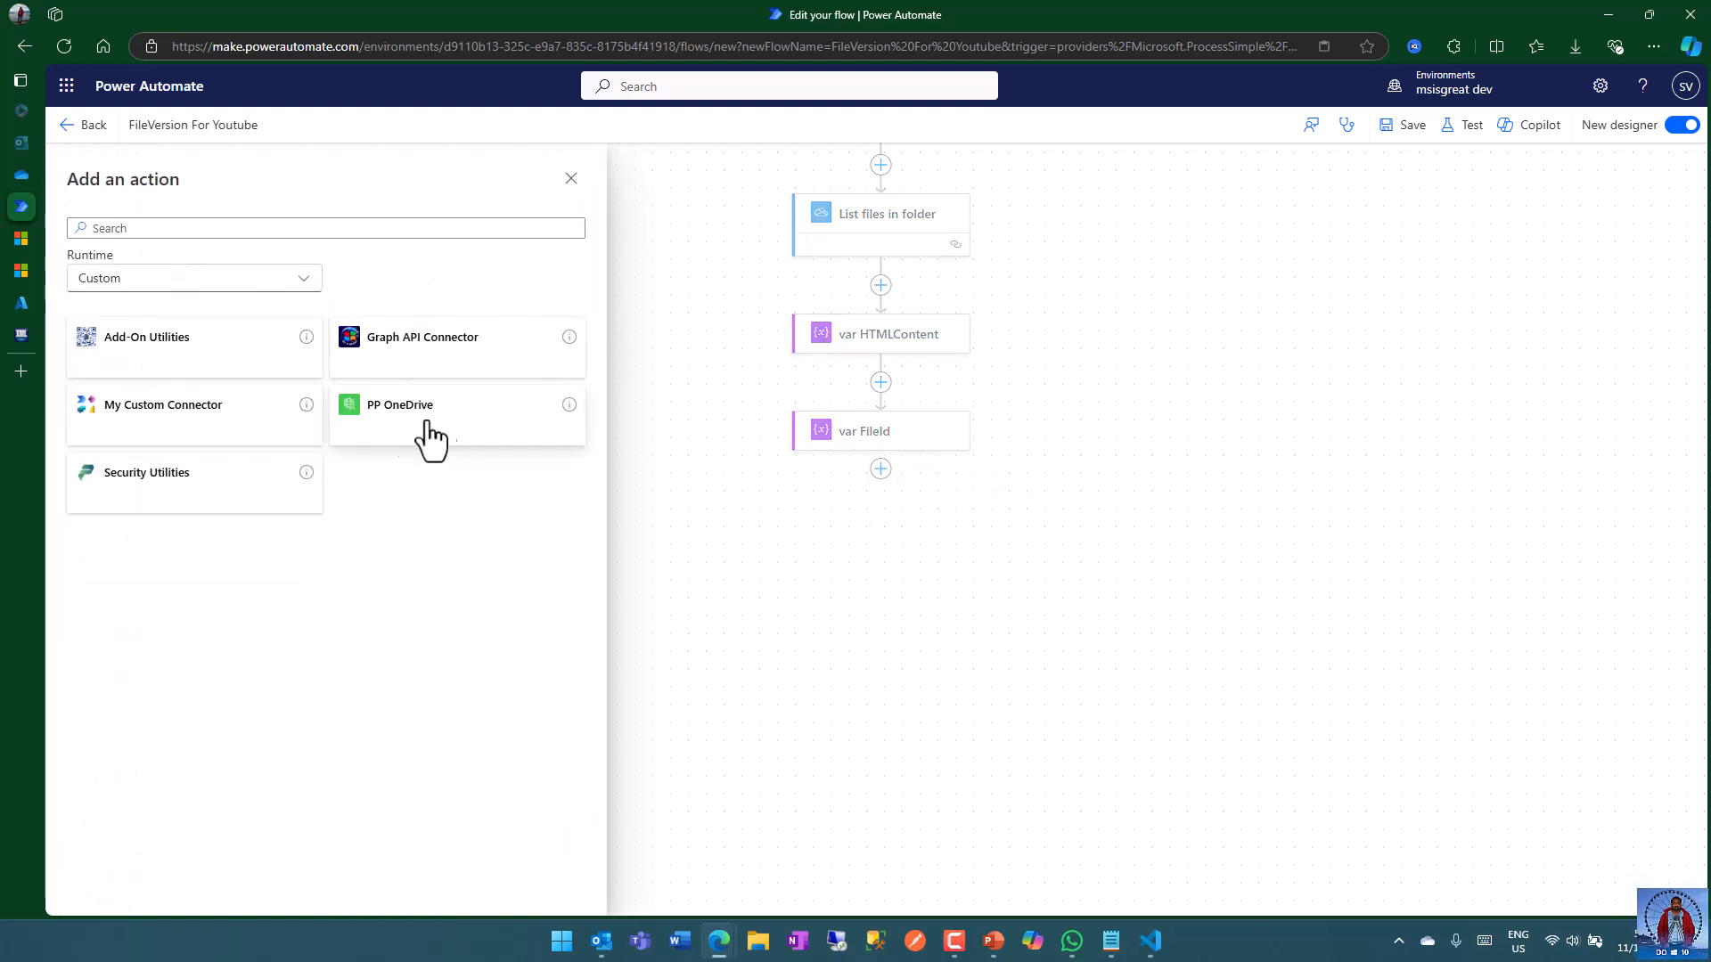
left_click(432, 442)
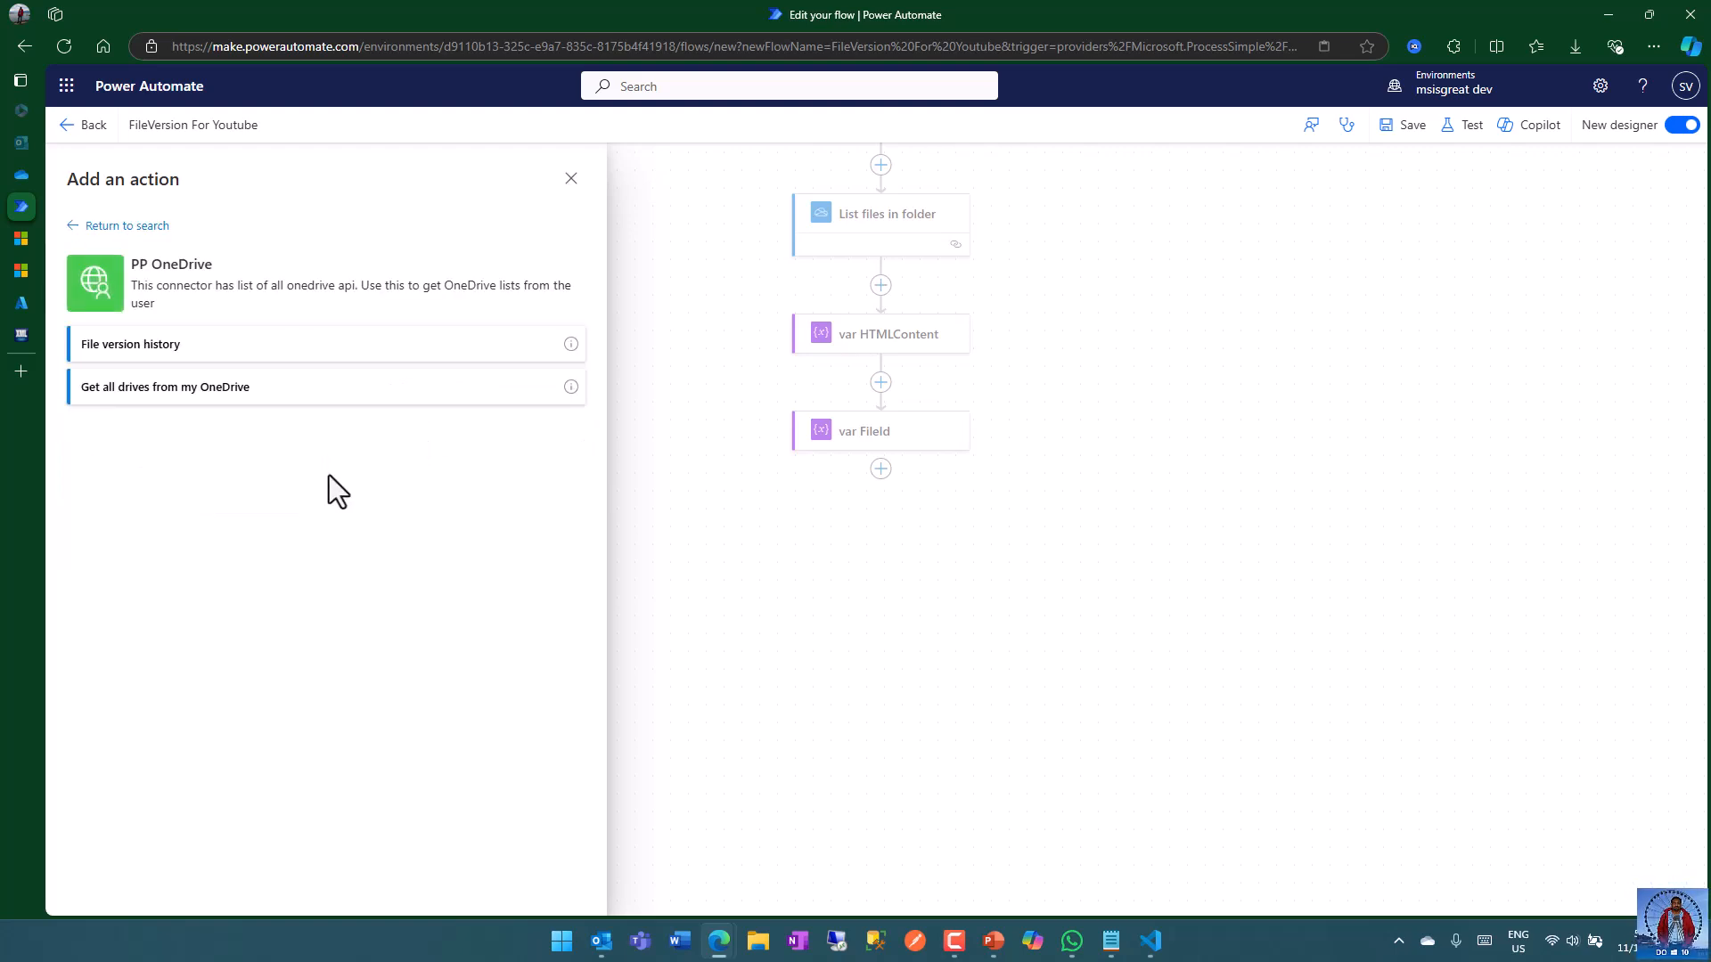
left_click(224, 355)
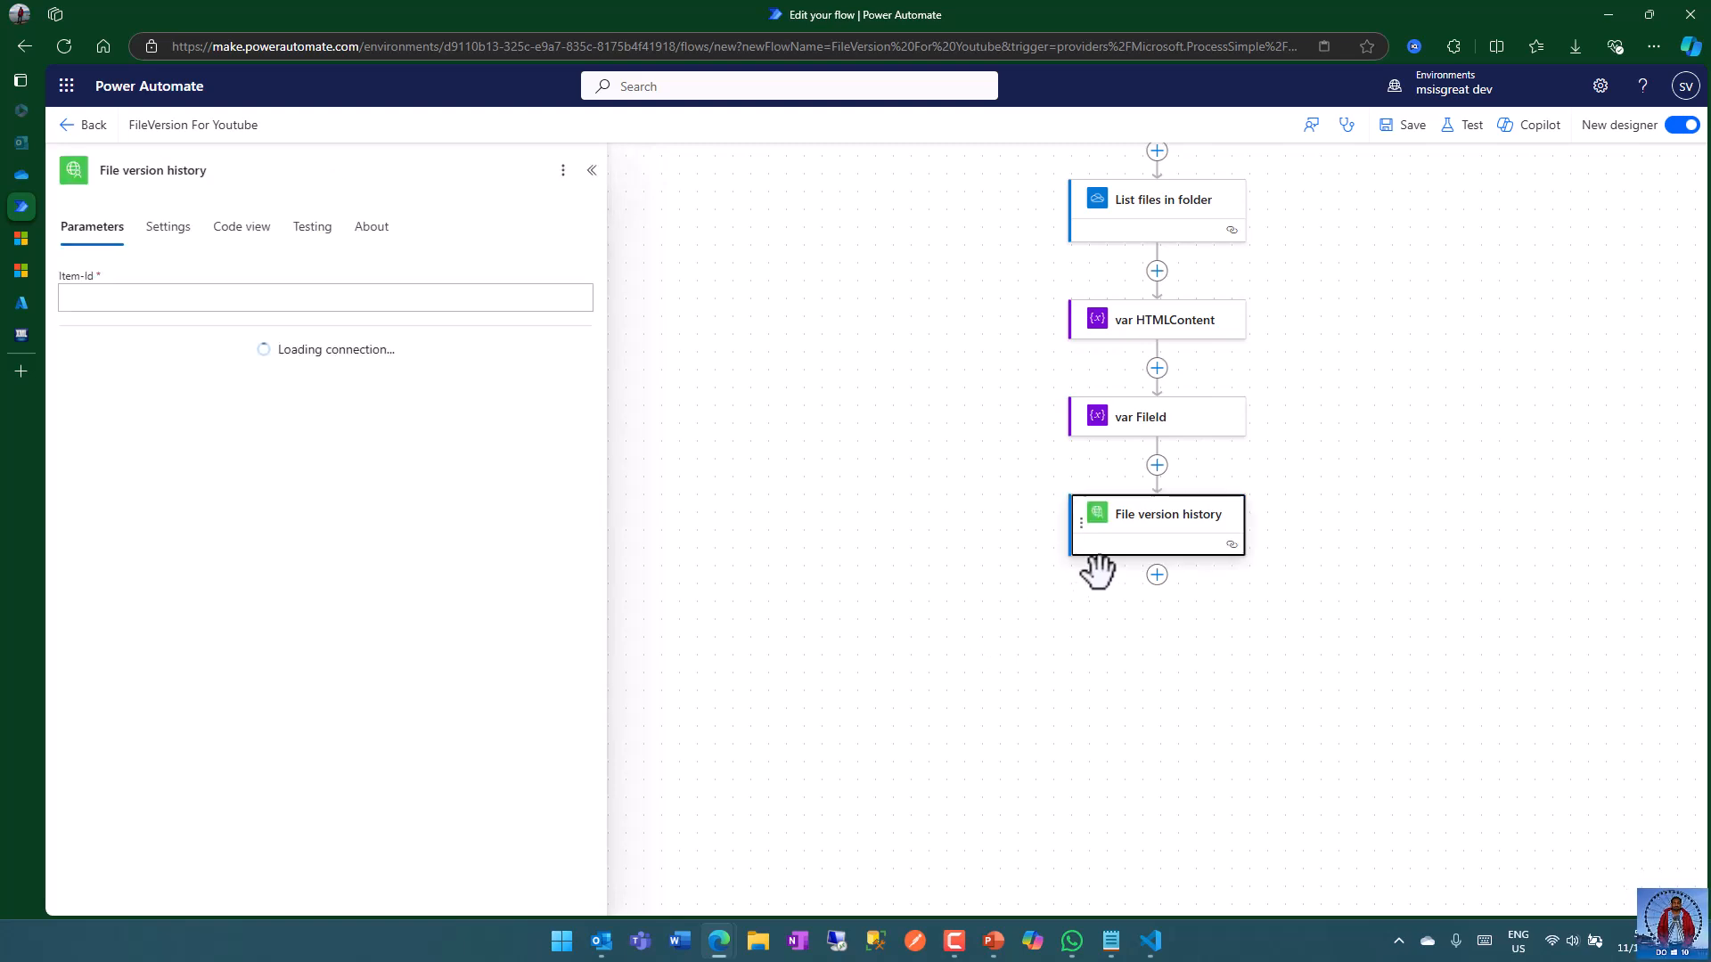
- Set the Item-Id of File version history to the dynamic Id from List files in folder
left_click(94, 300)
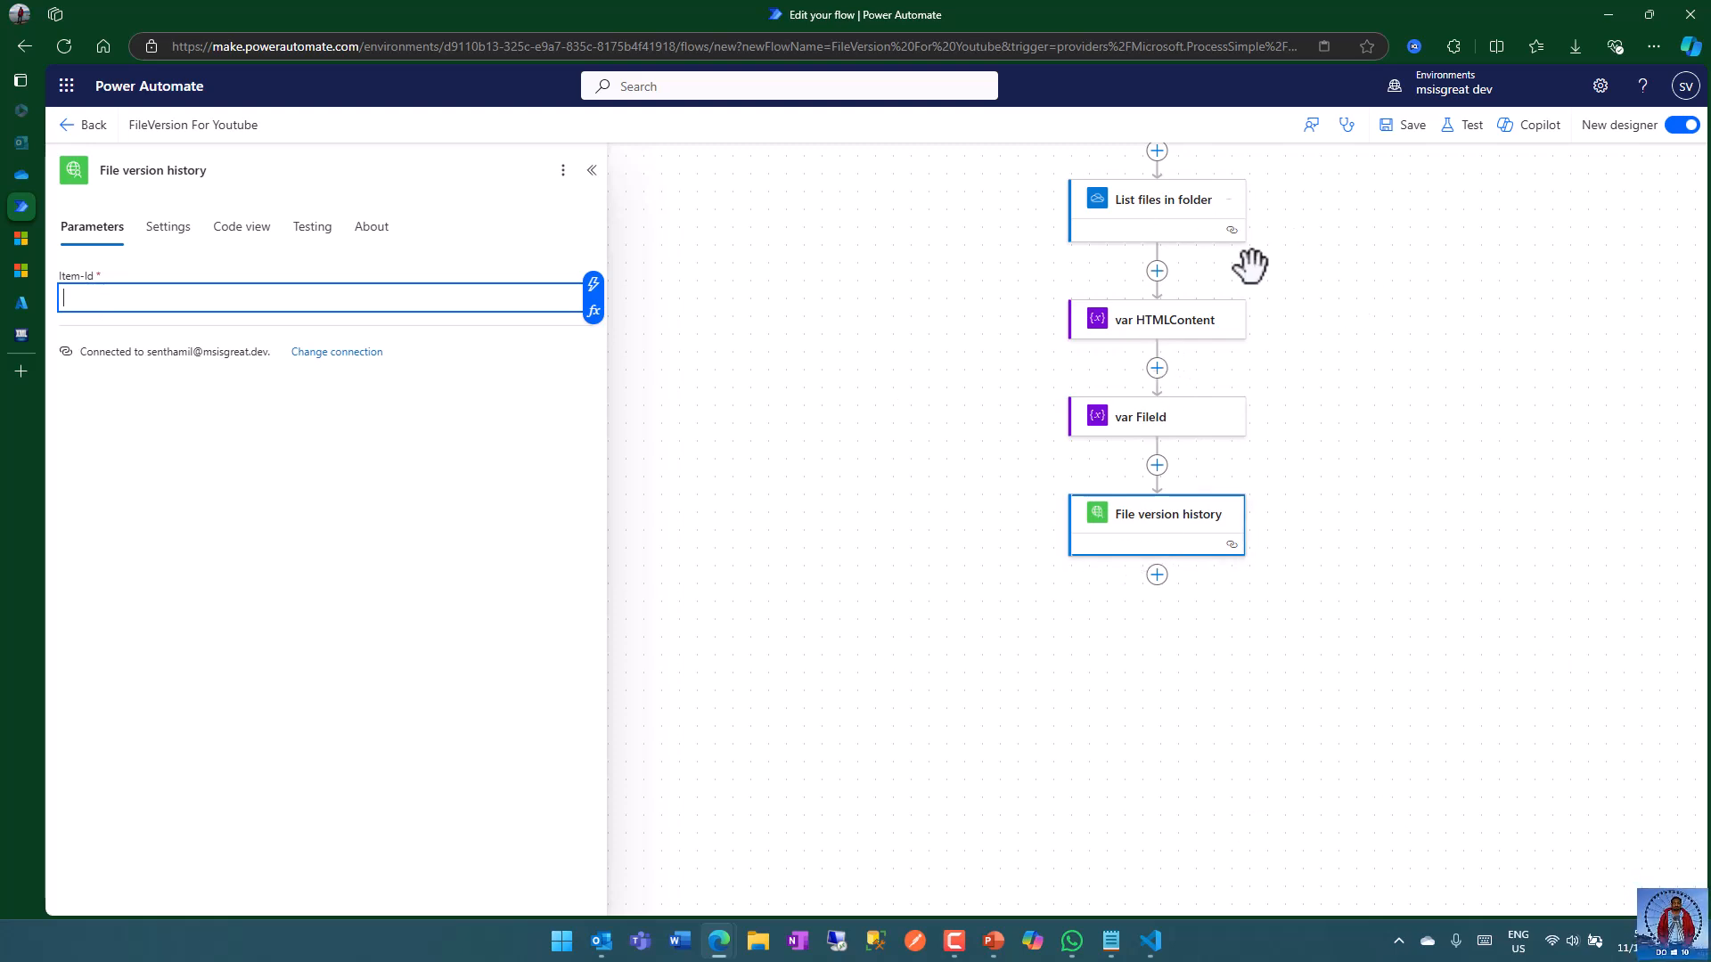
left_click(594, 285)
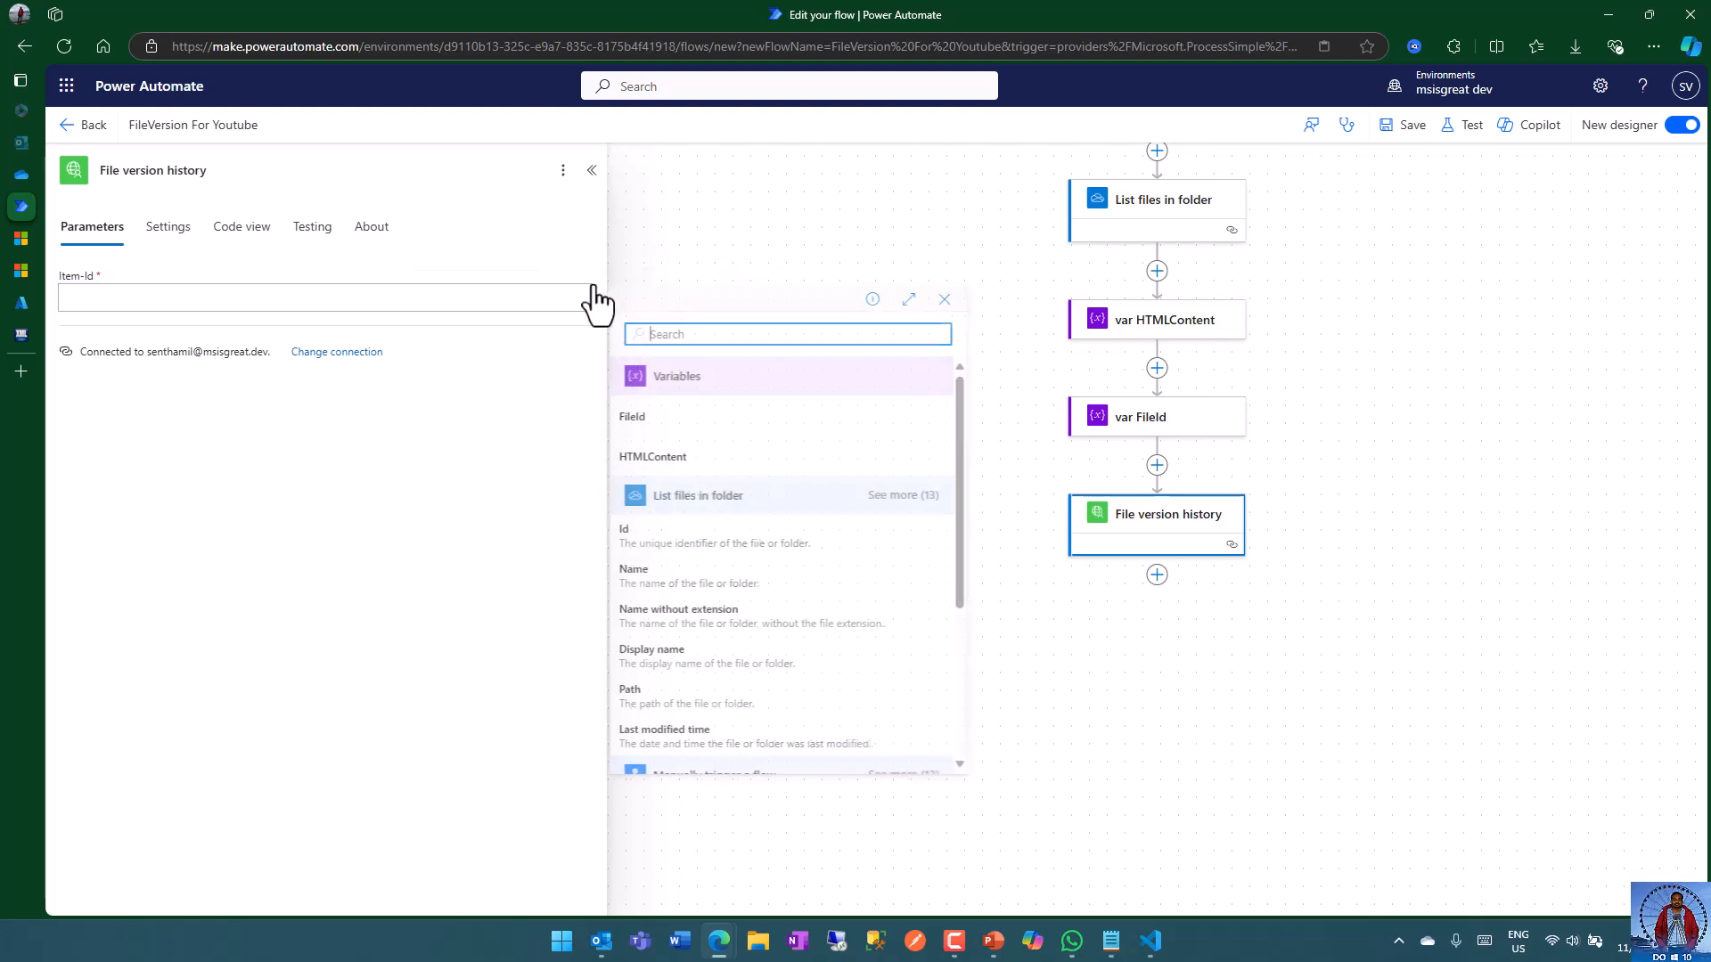
left_click(701, 549)
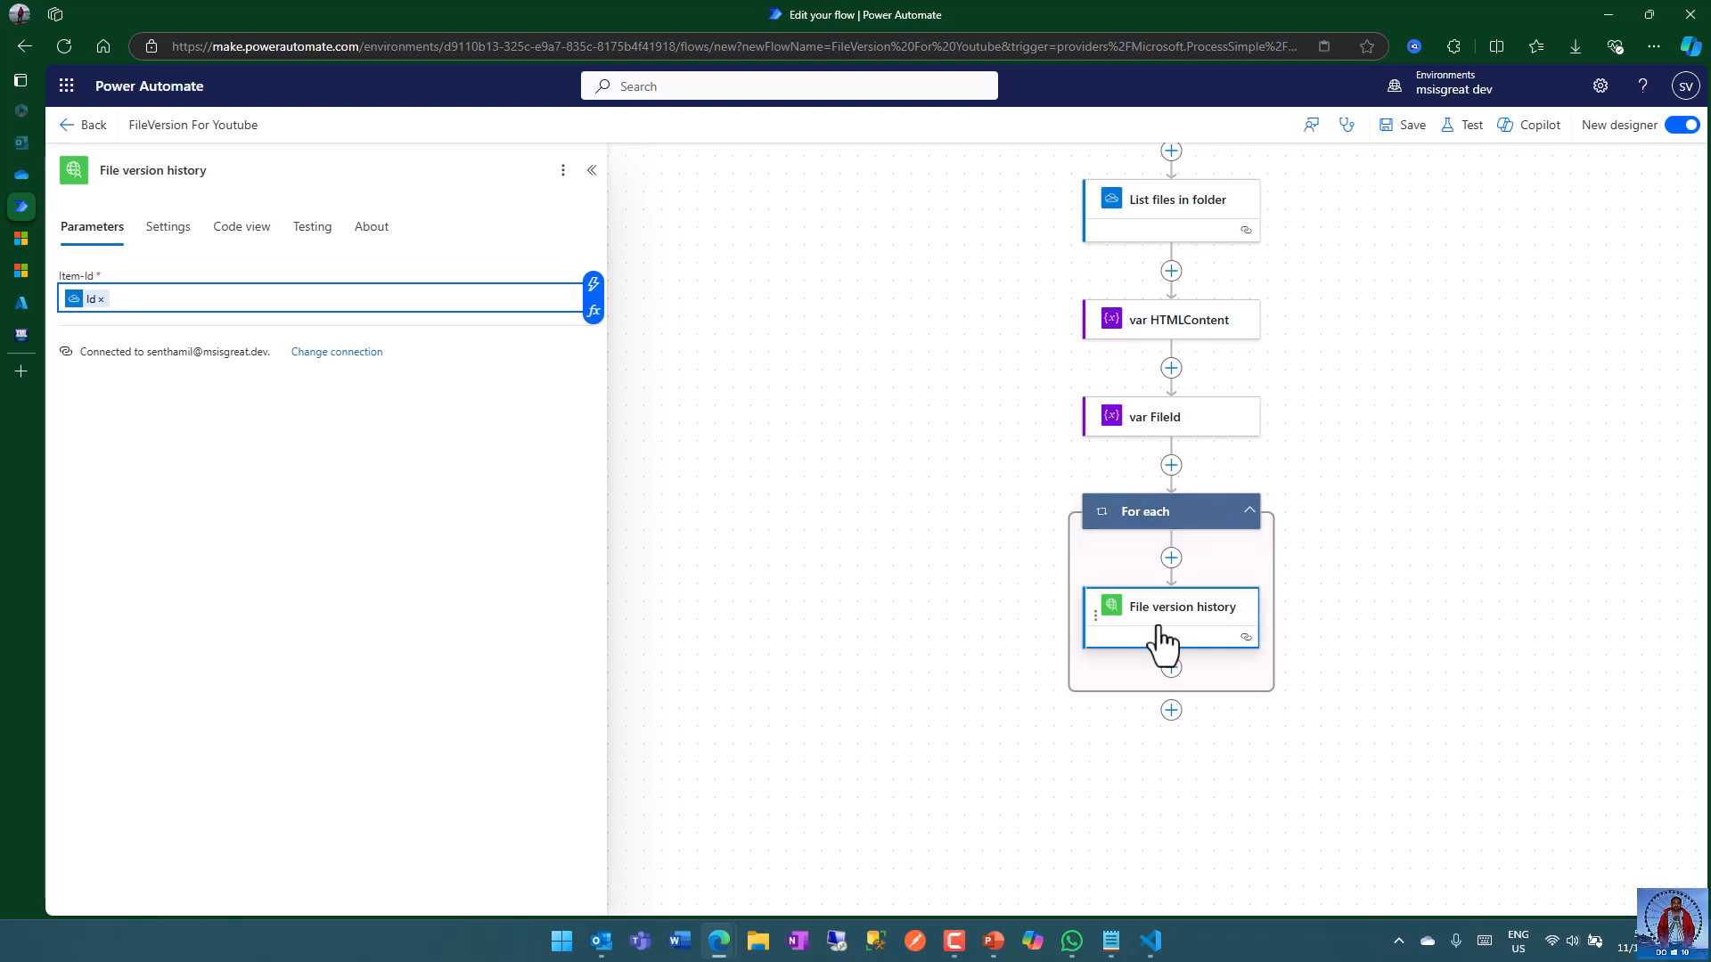
- Add a Set variable action inside For each before File version history and choose FileId as its variable
left_click(1171, 559)
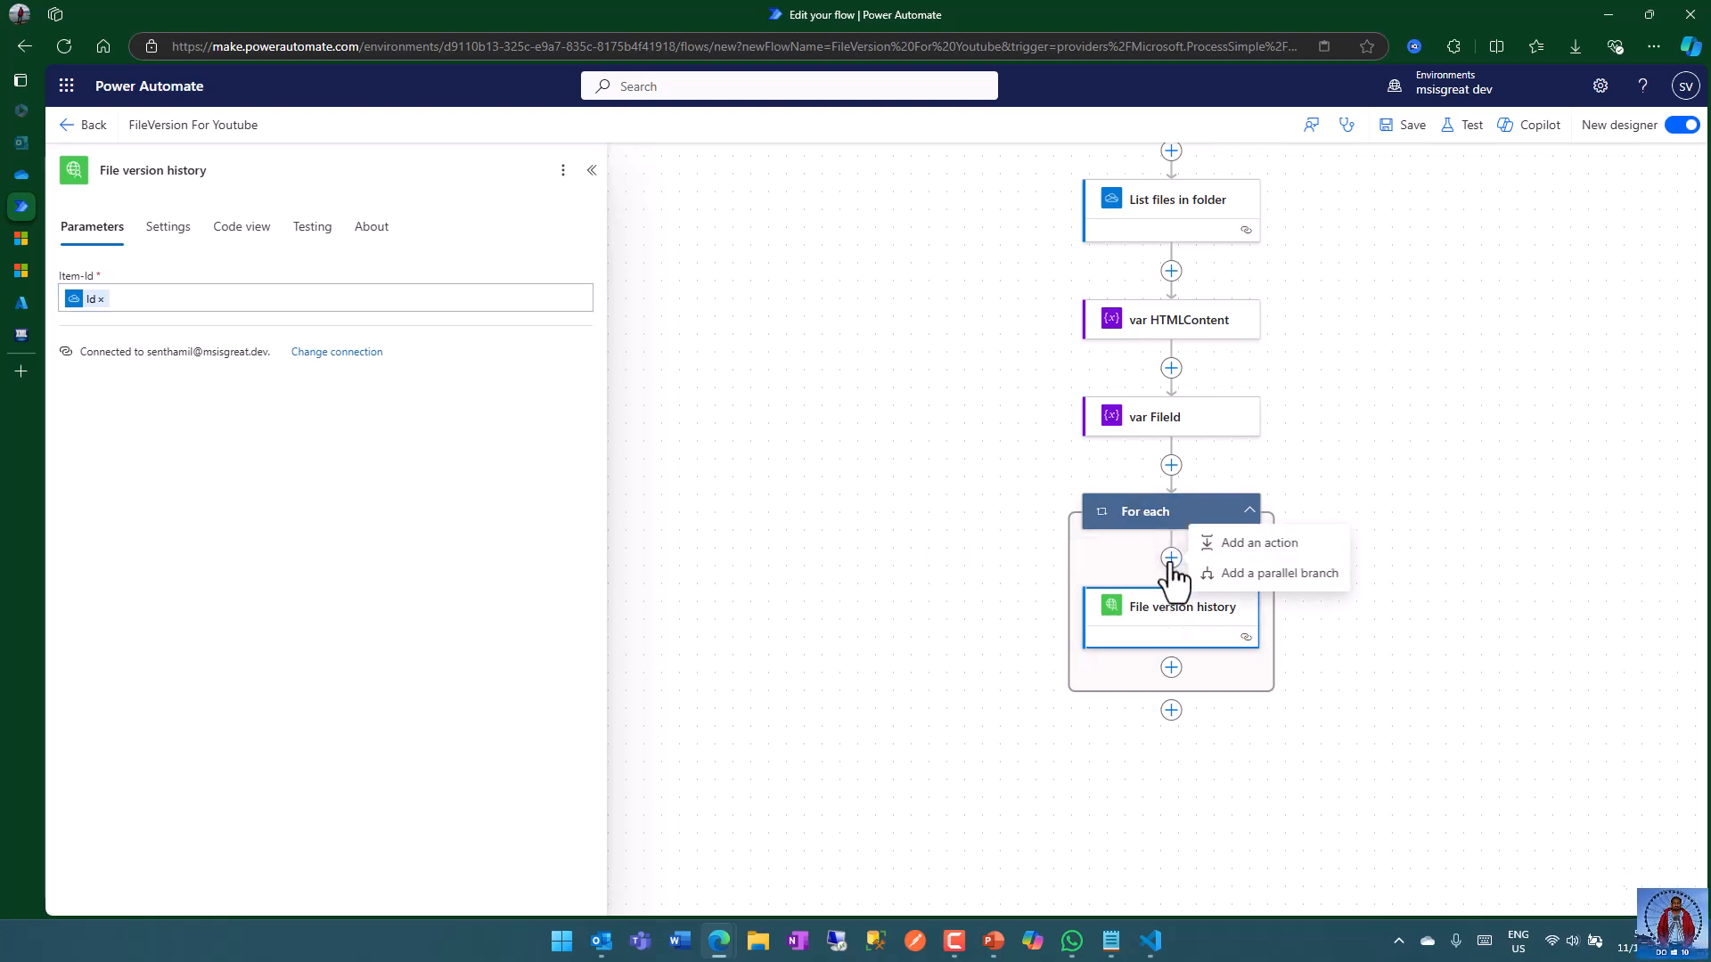
left_click(1261, 545)
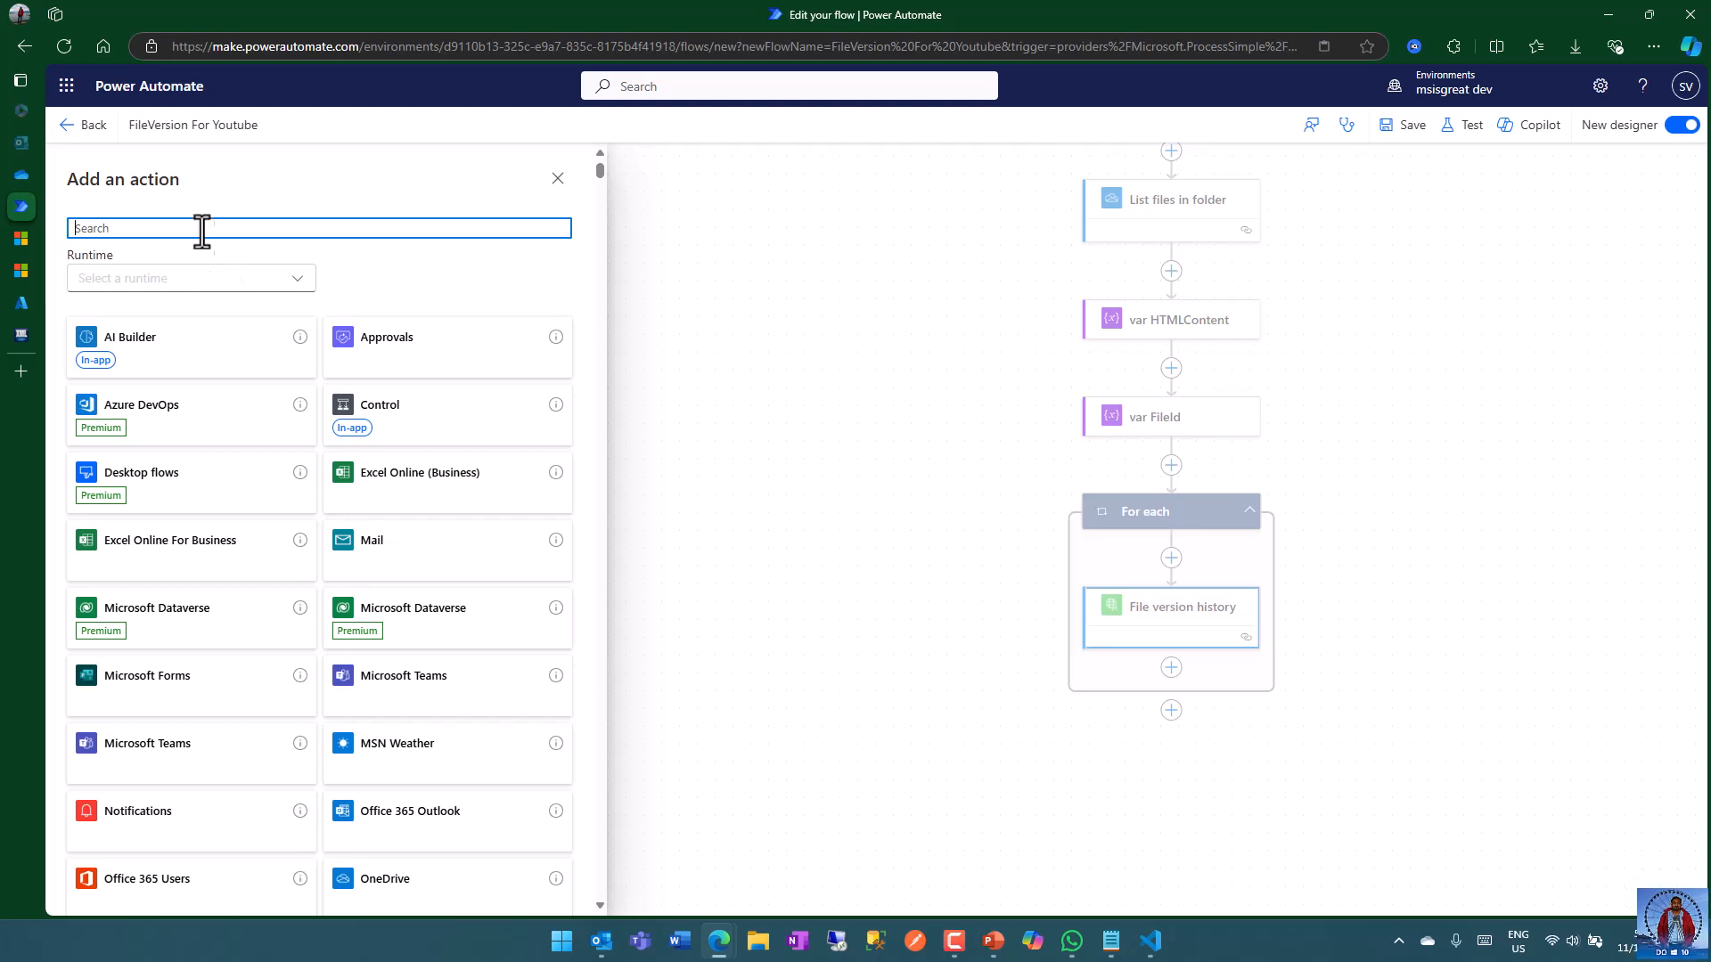
type("initi")
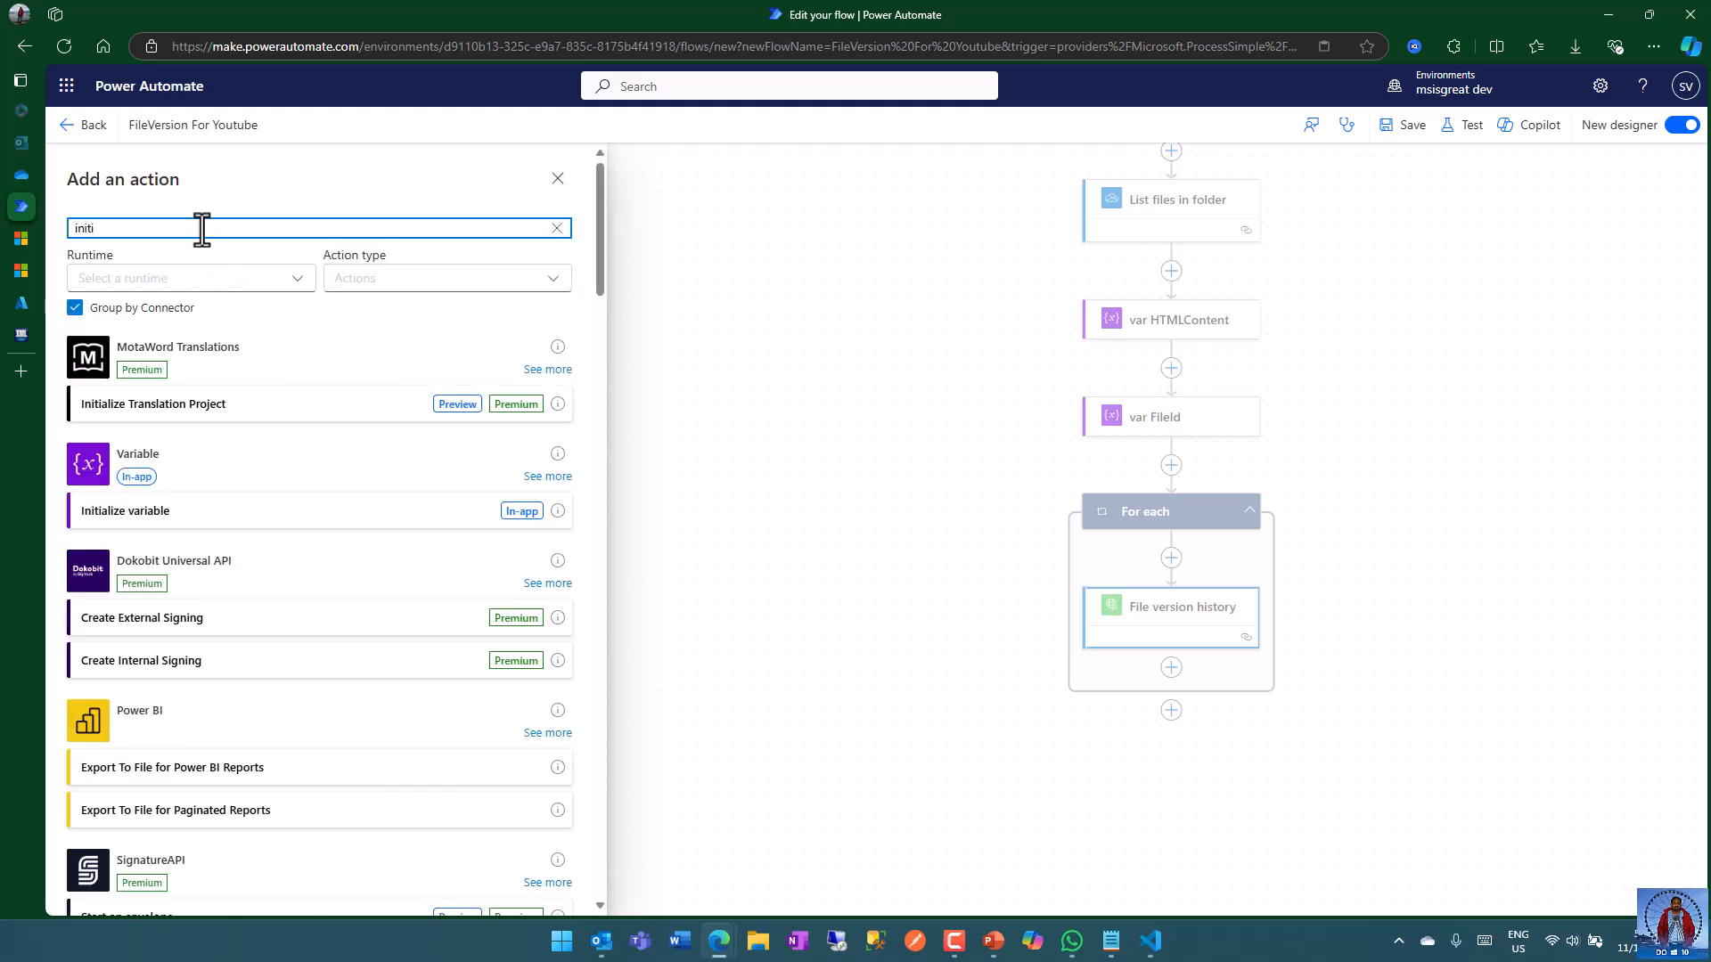
left_click(544, 478)
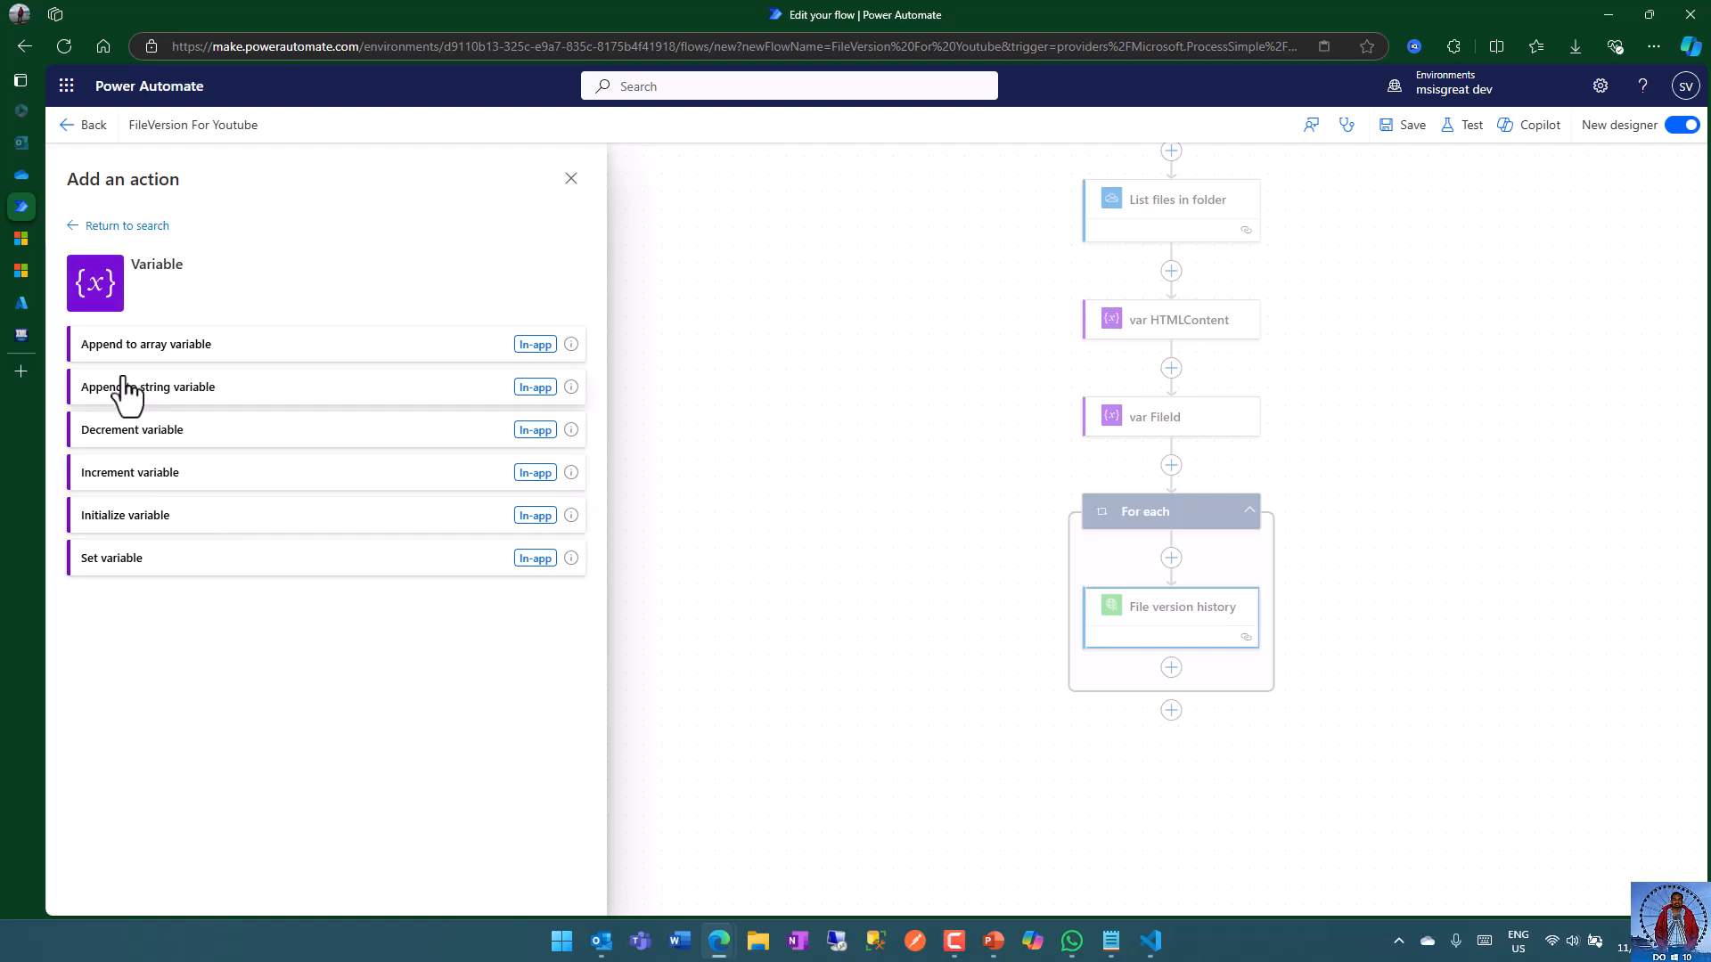
left_click(135, 561)
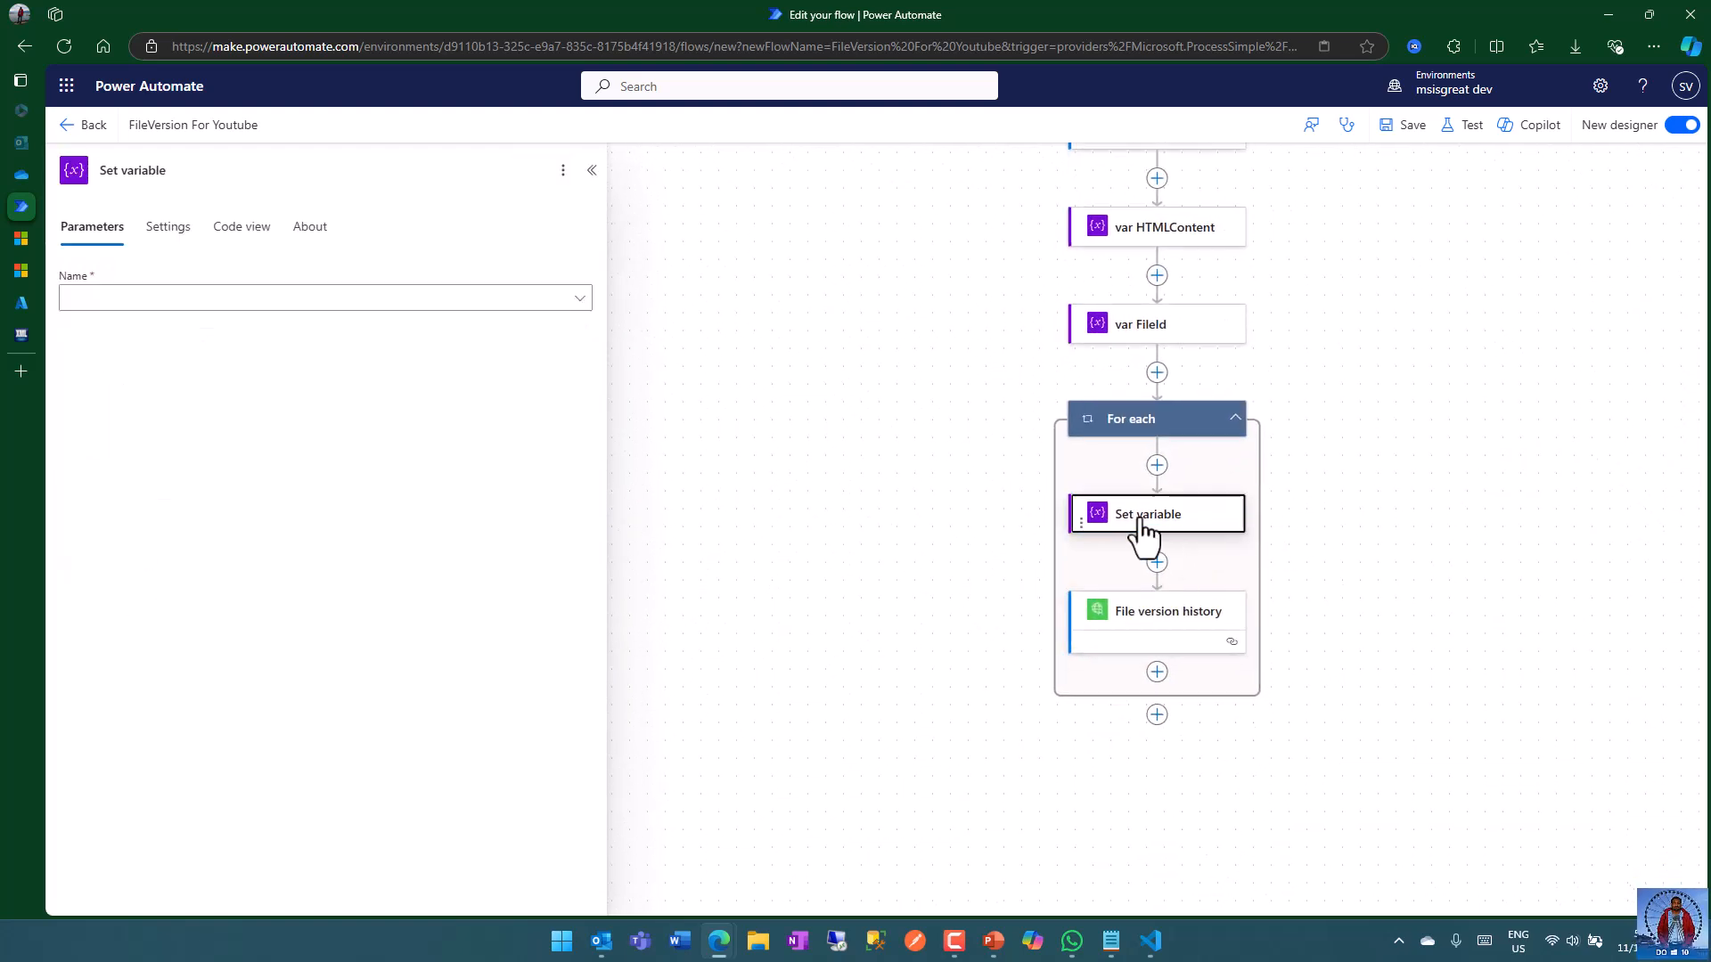
left_click(268, 298)
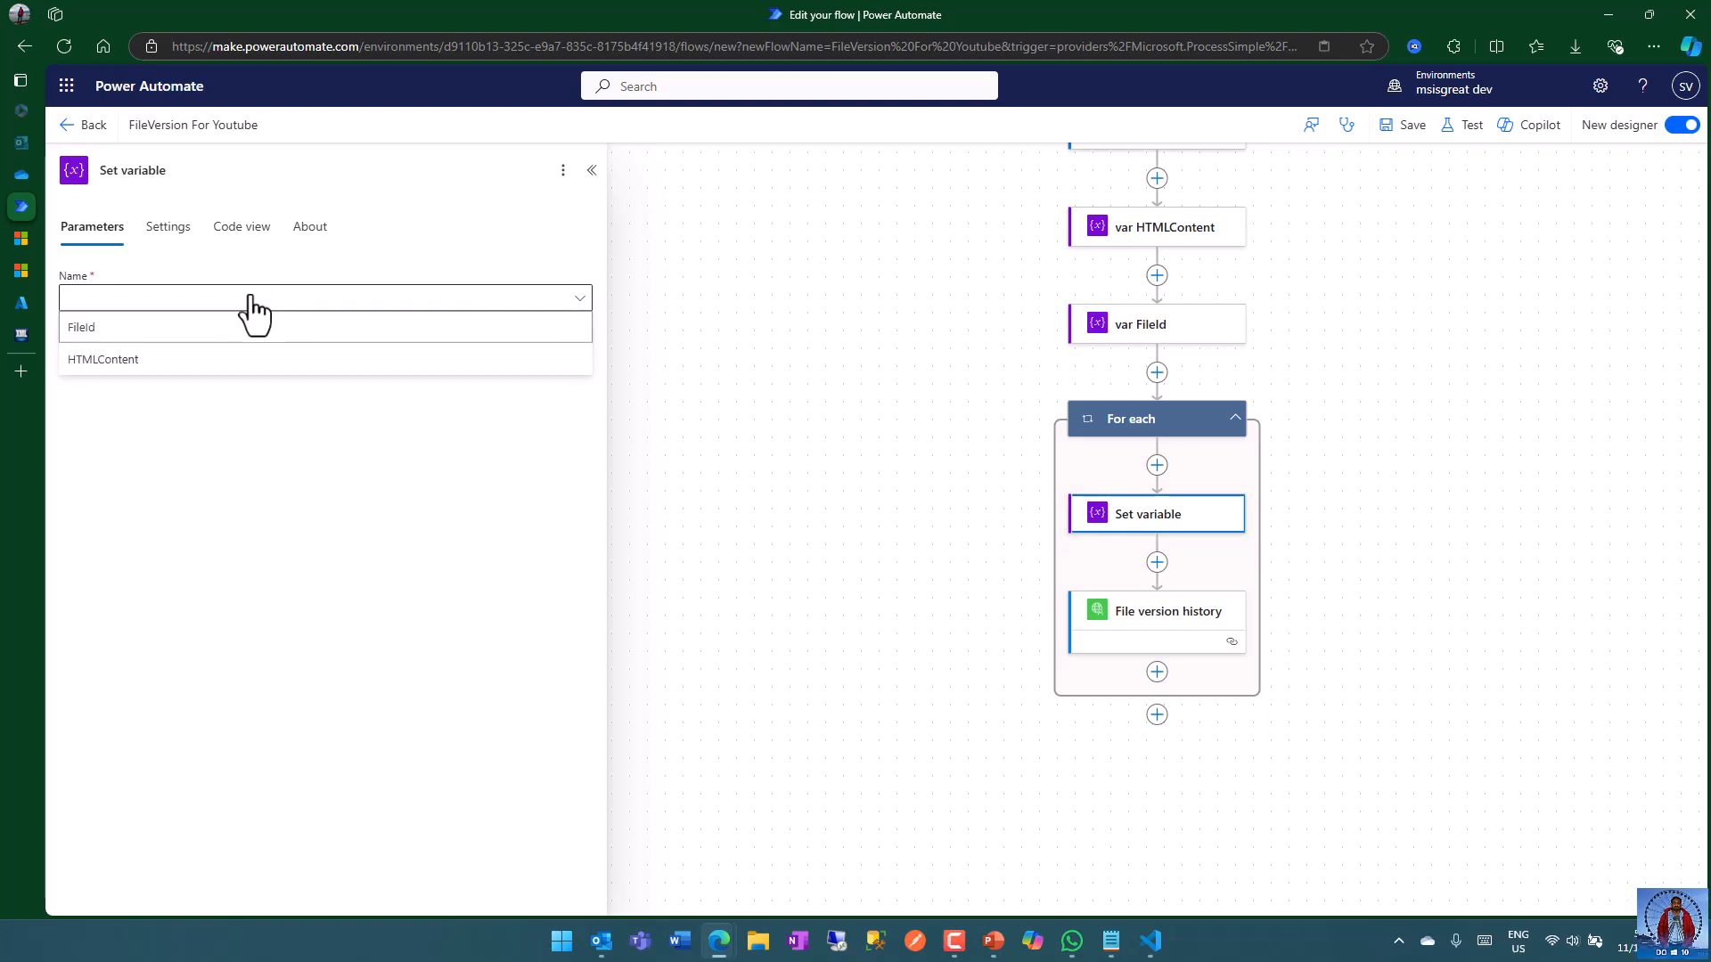
left_click(201, 331)
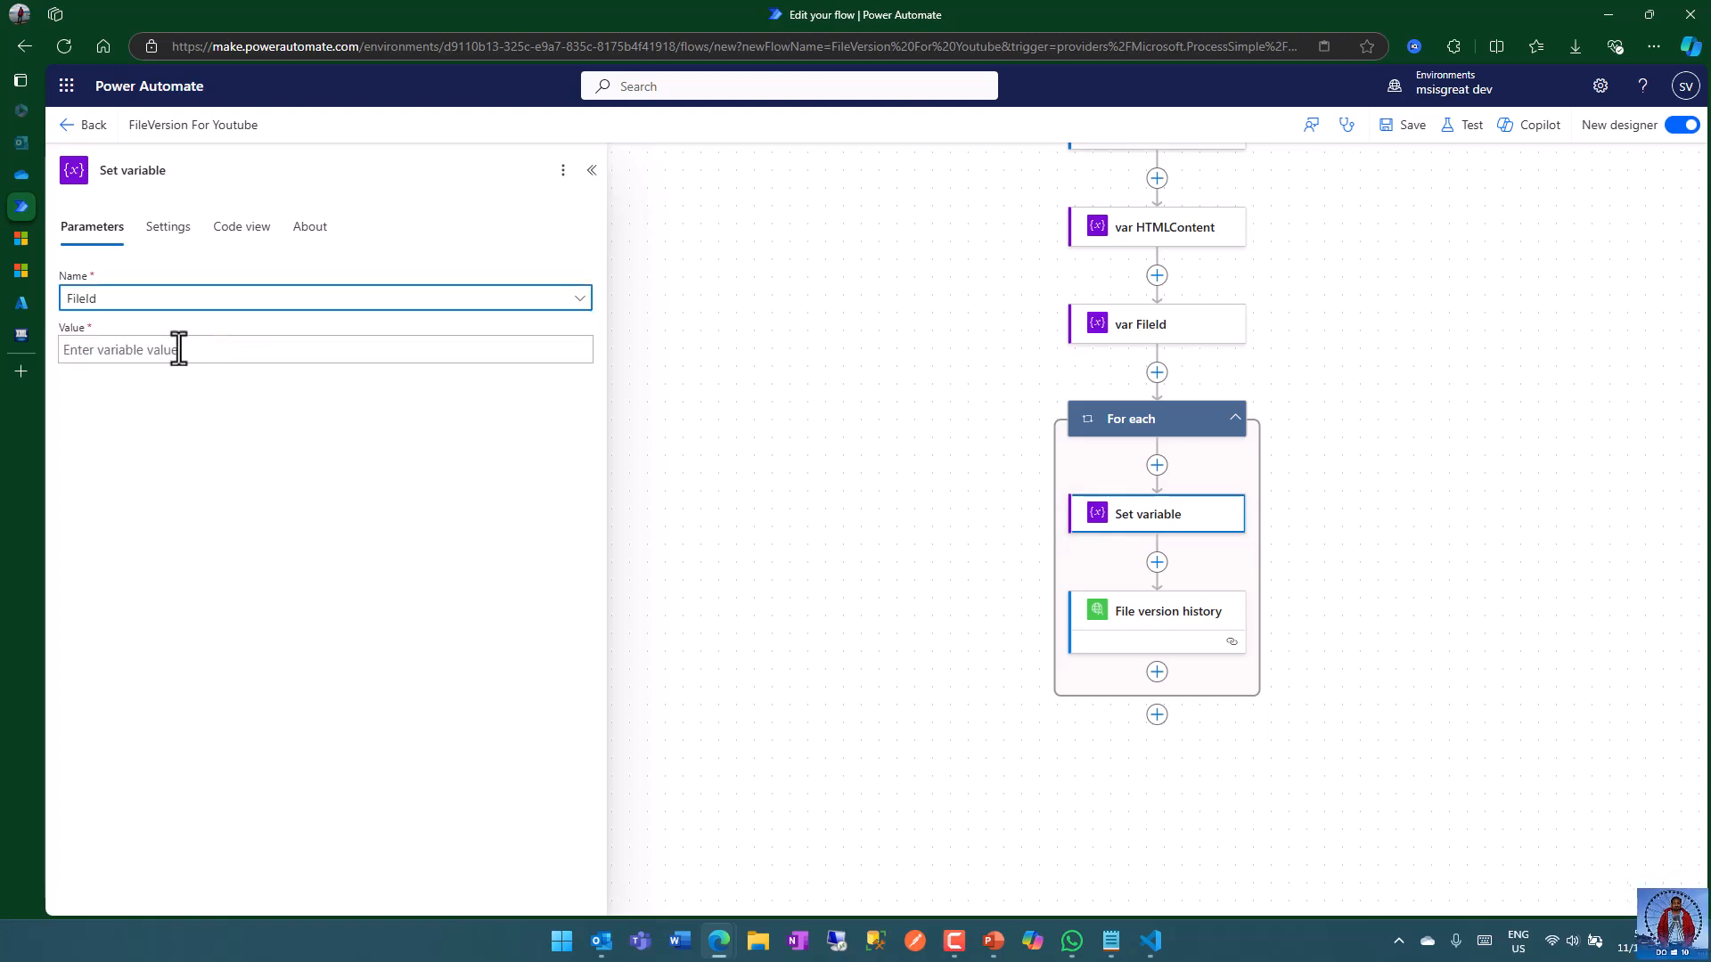
- Write the expression split(item()?['Id'],'.') for the FileId value, using the Id from List files in folder
left_click(175, 349)
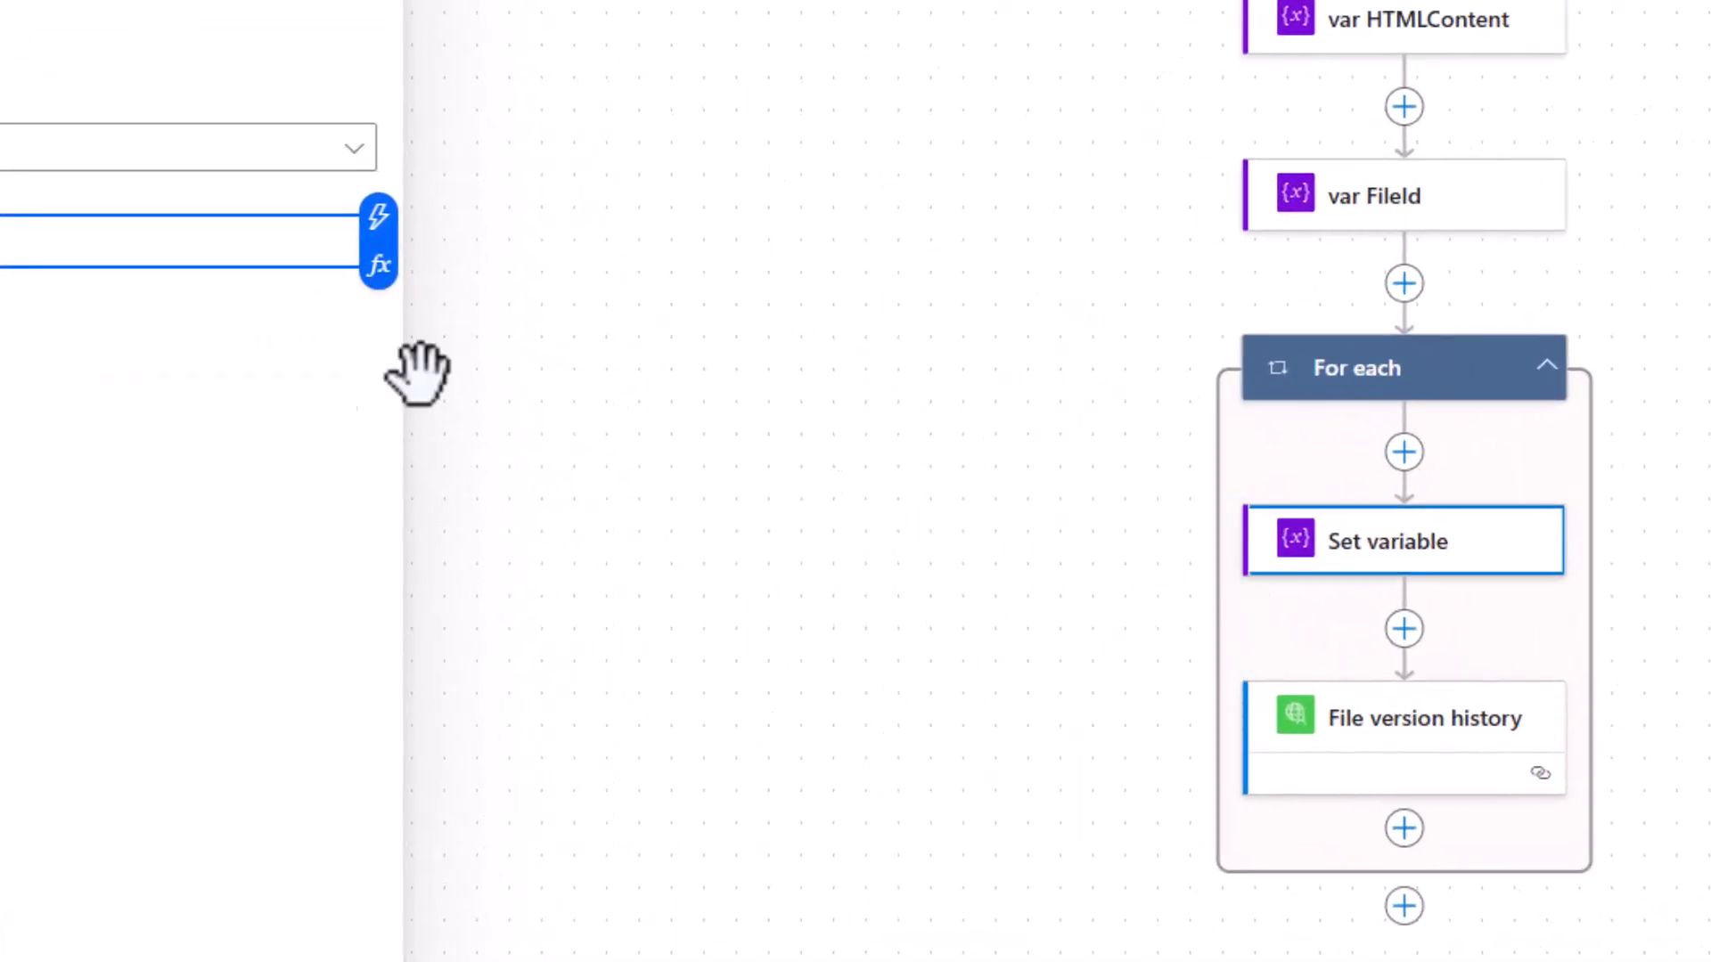
left_click(378, 267)
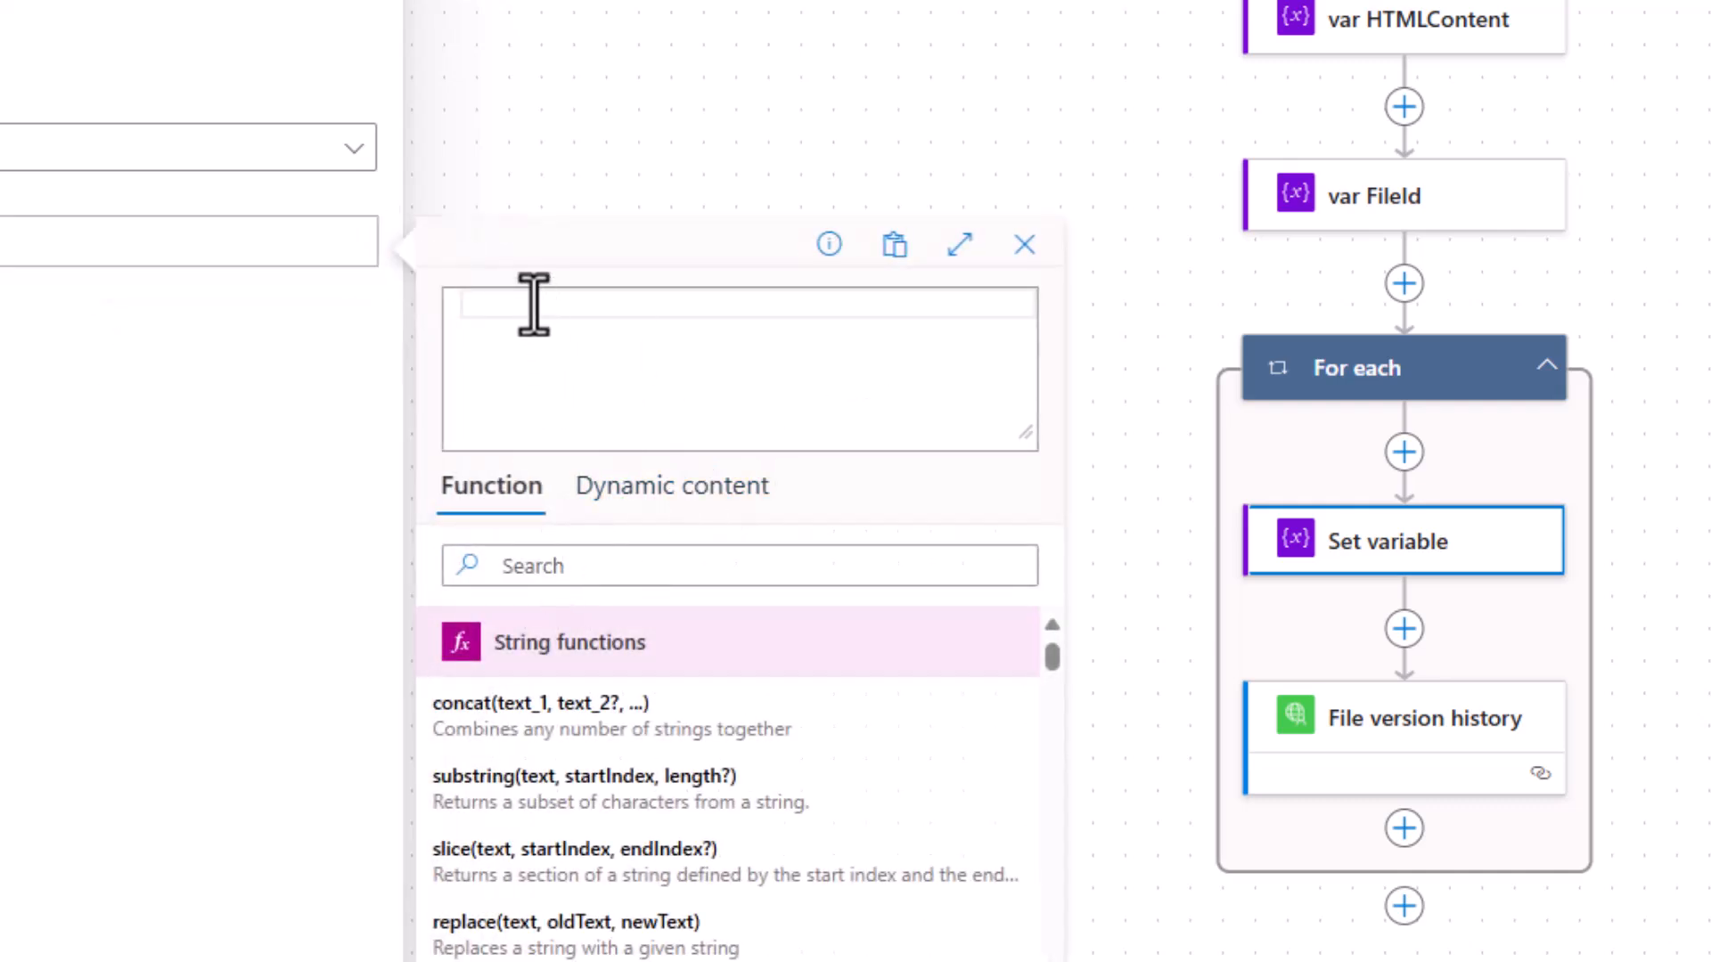
type("split")
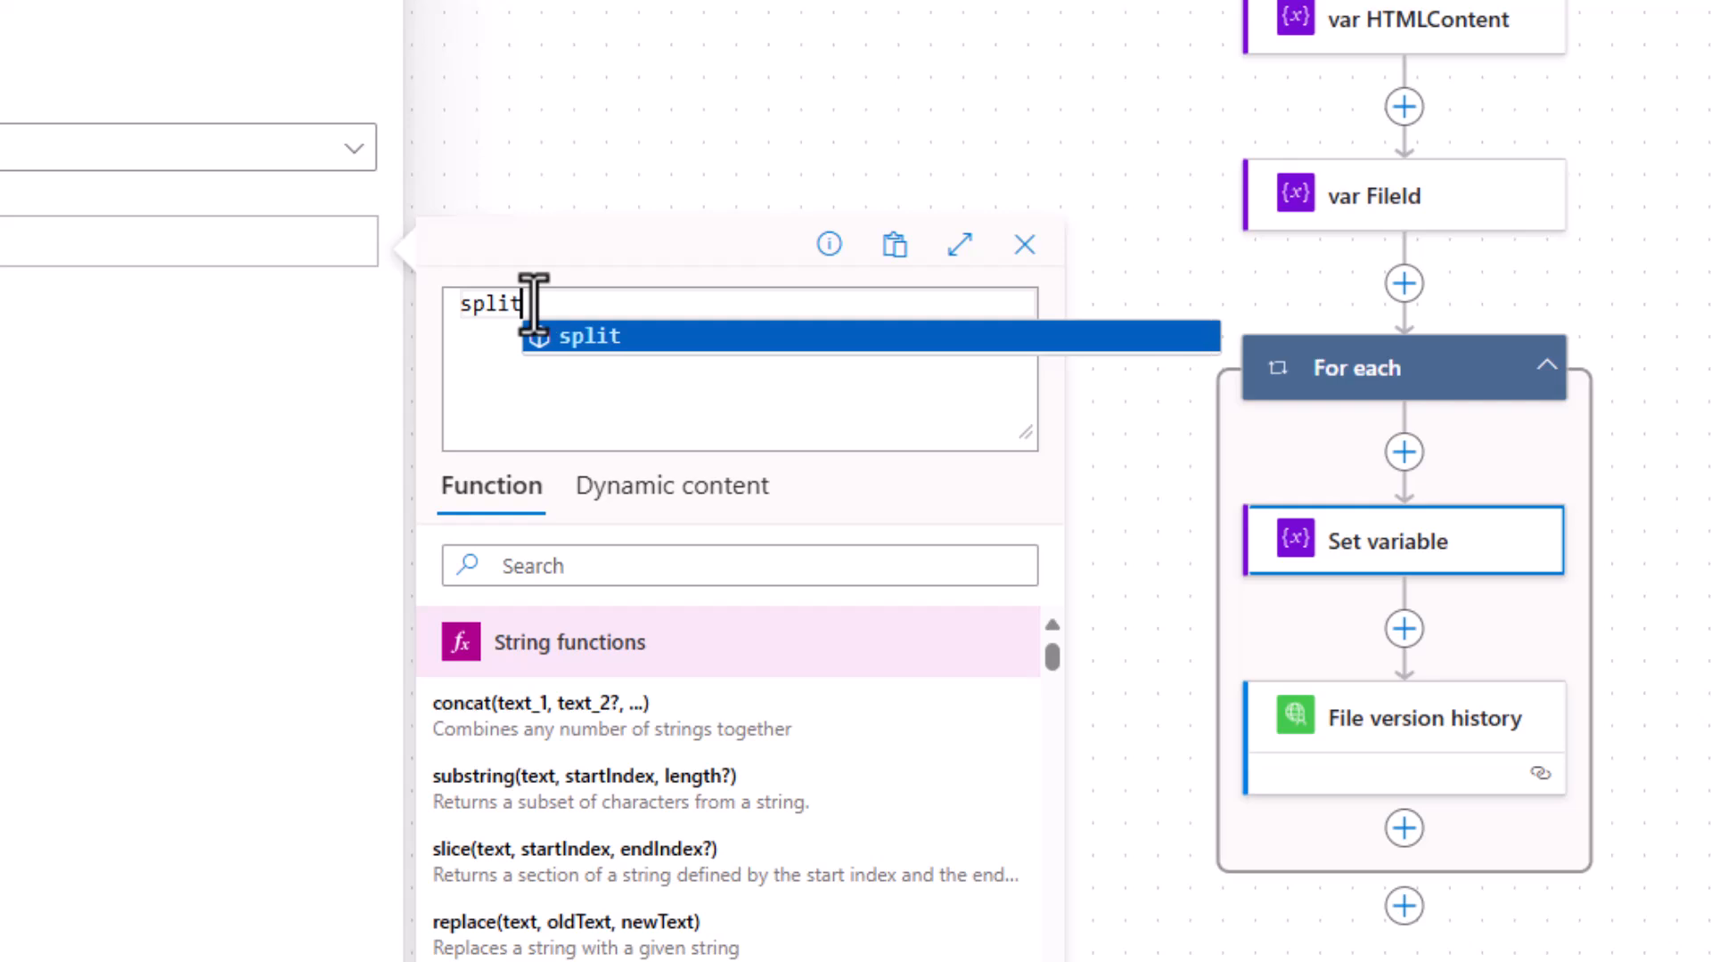
left_click(599, 338)
type("(")
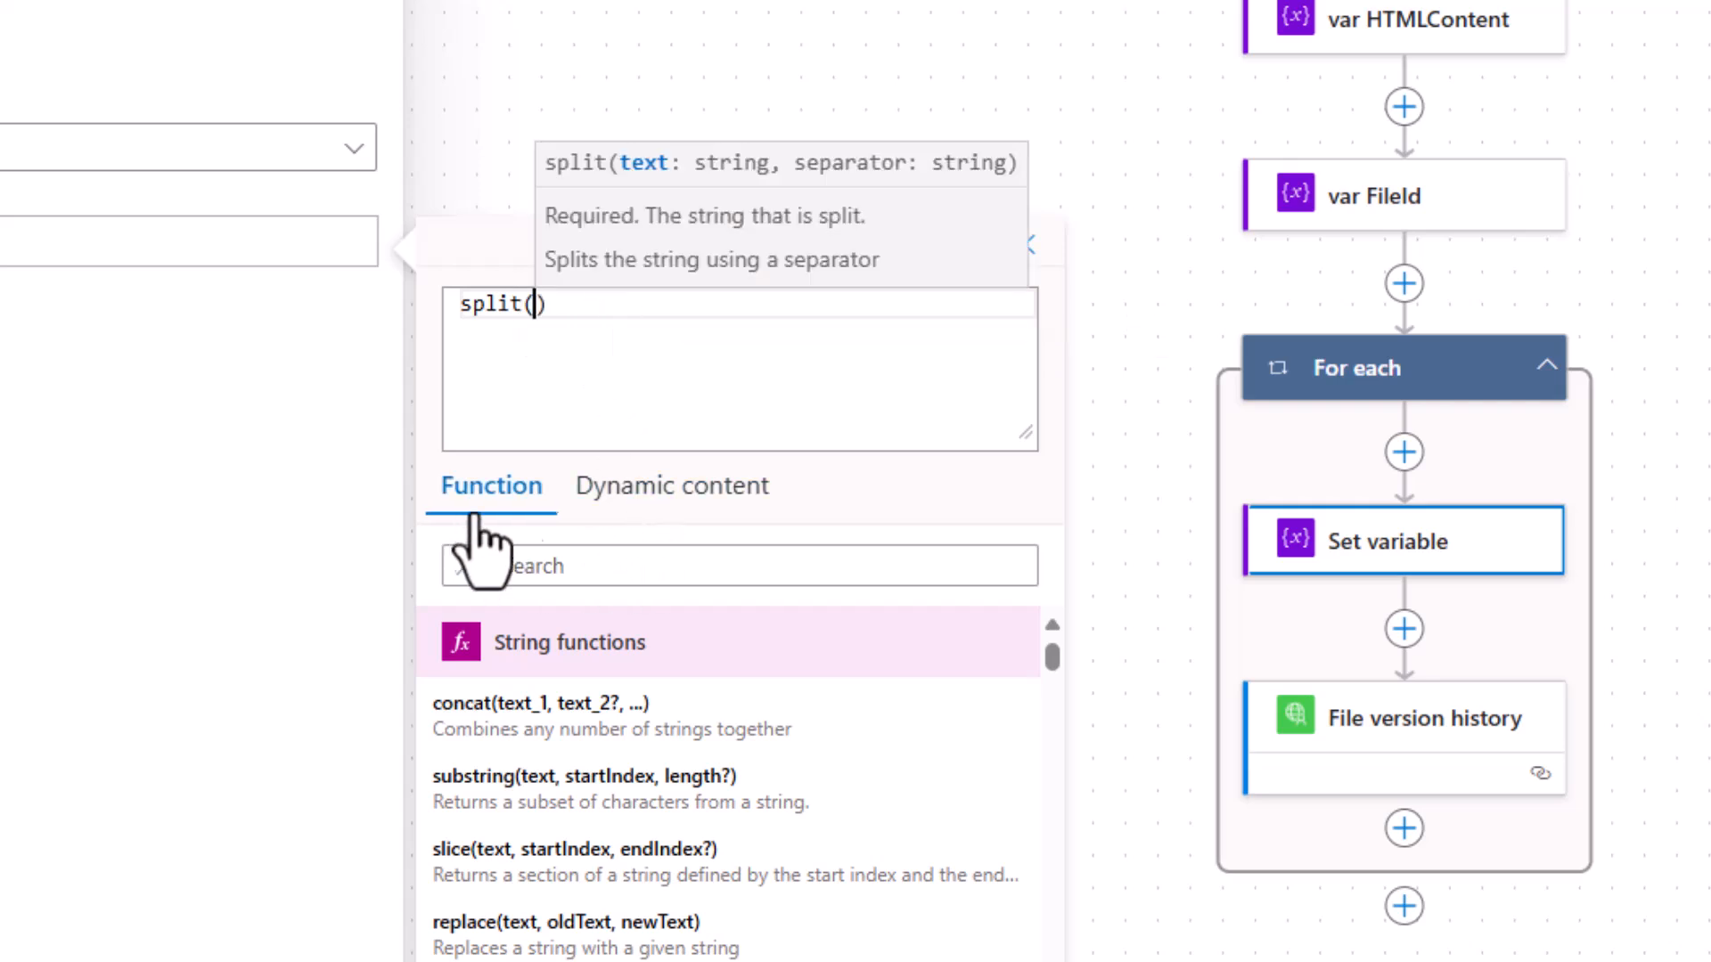
left_click(701, 492)
scroll(713, 847, "down", 2)
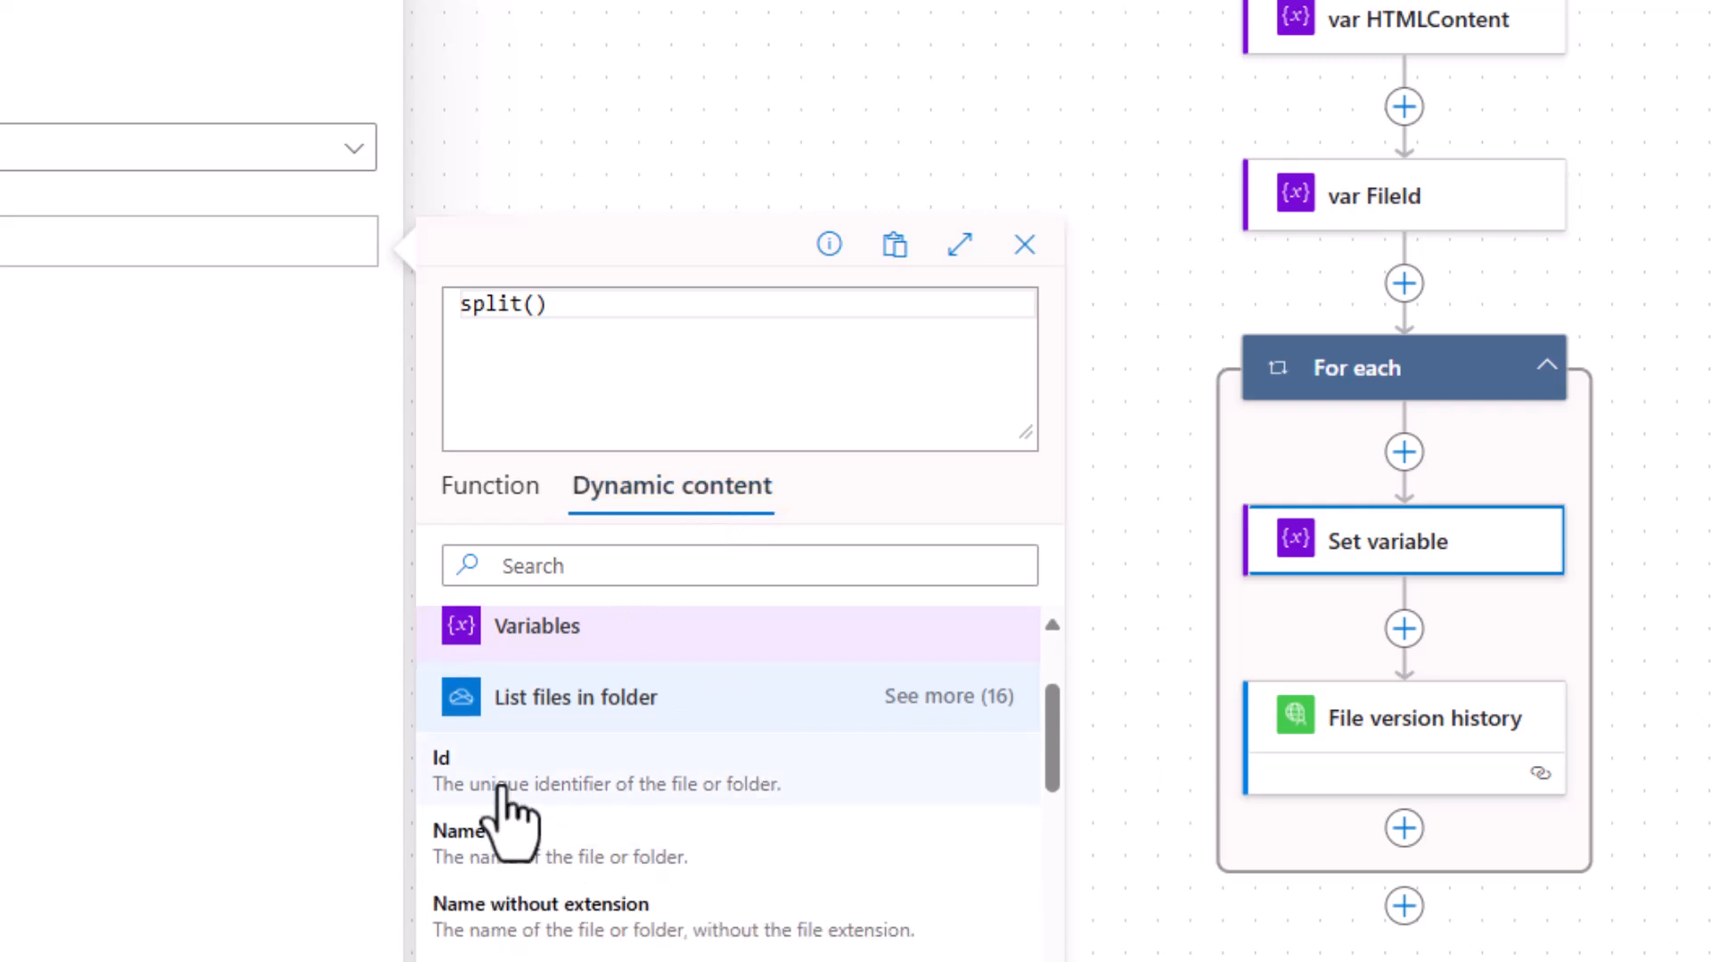
left_click(501, 777)
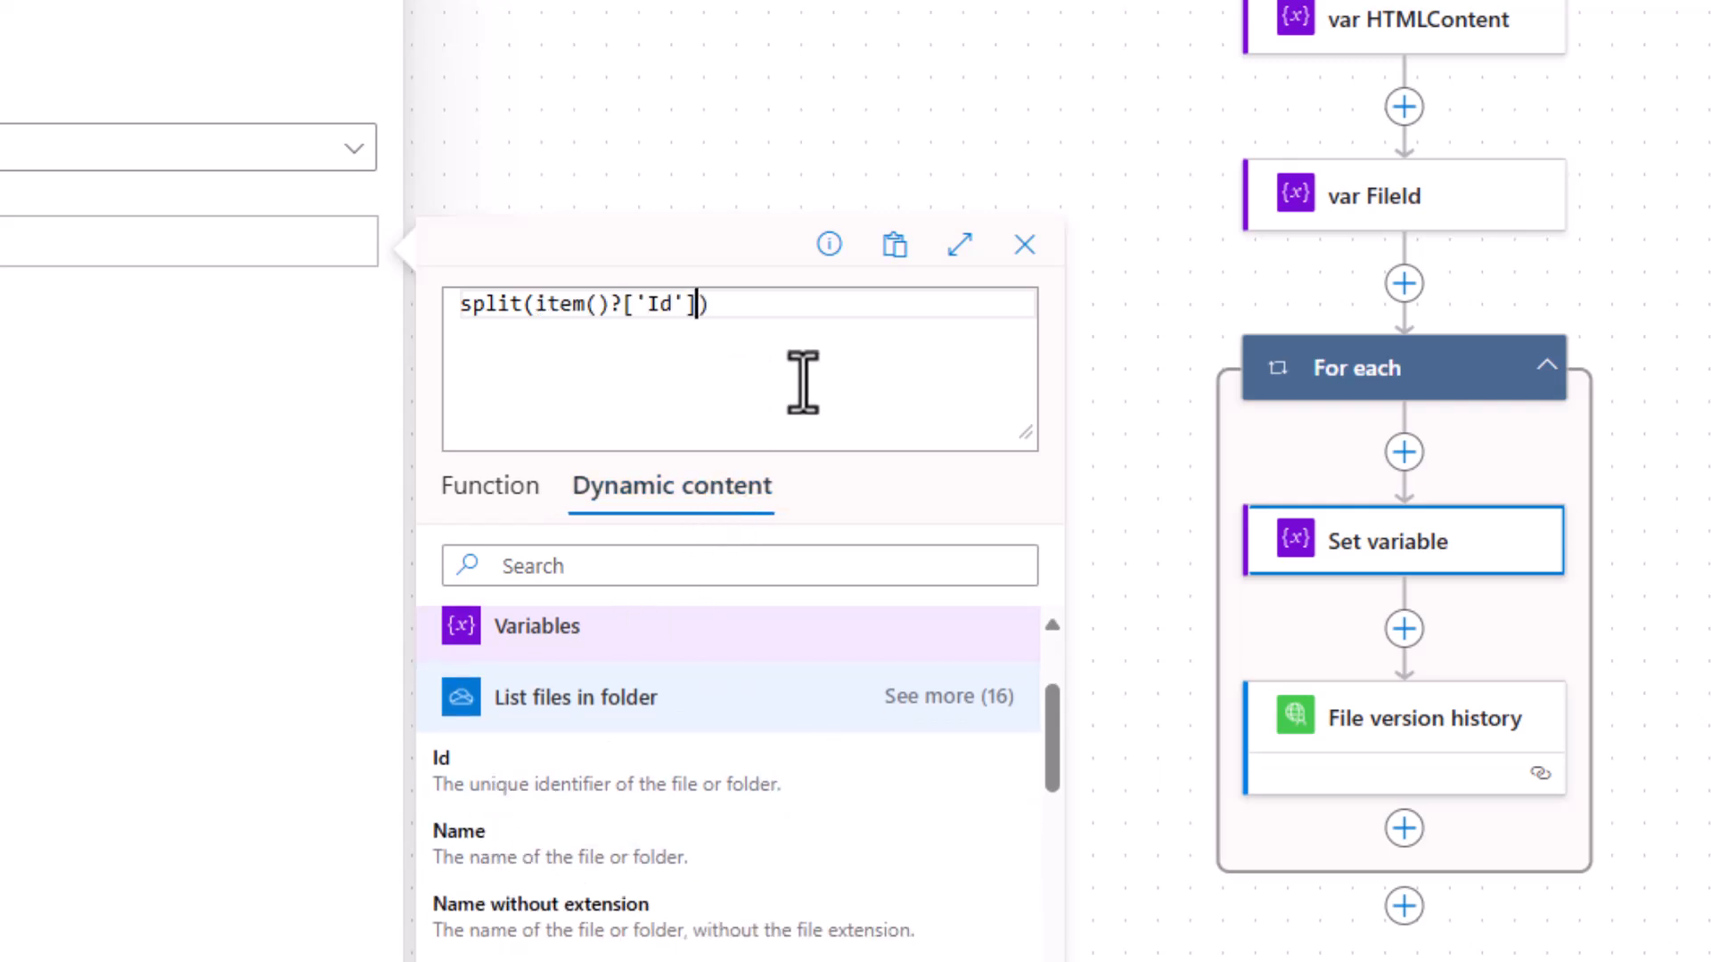
type(",'")
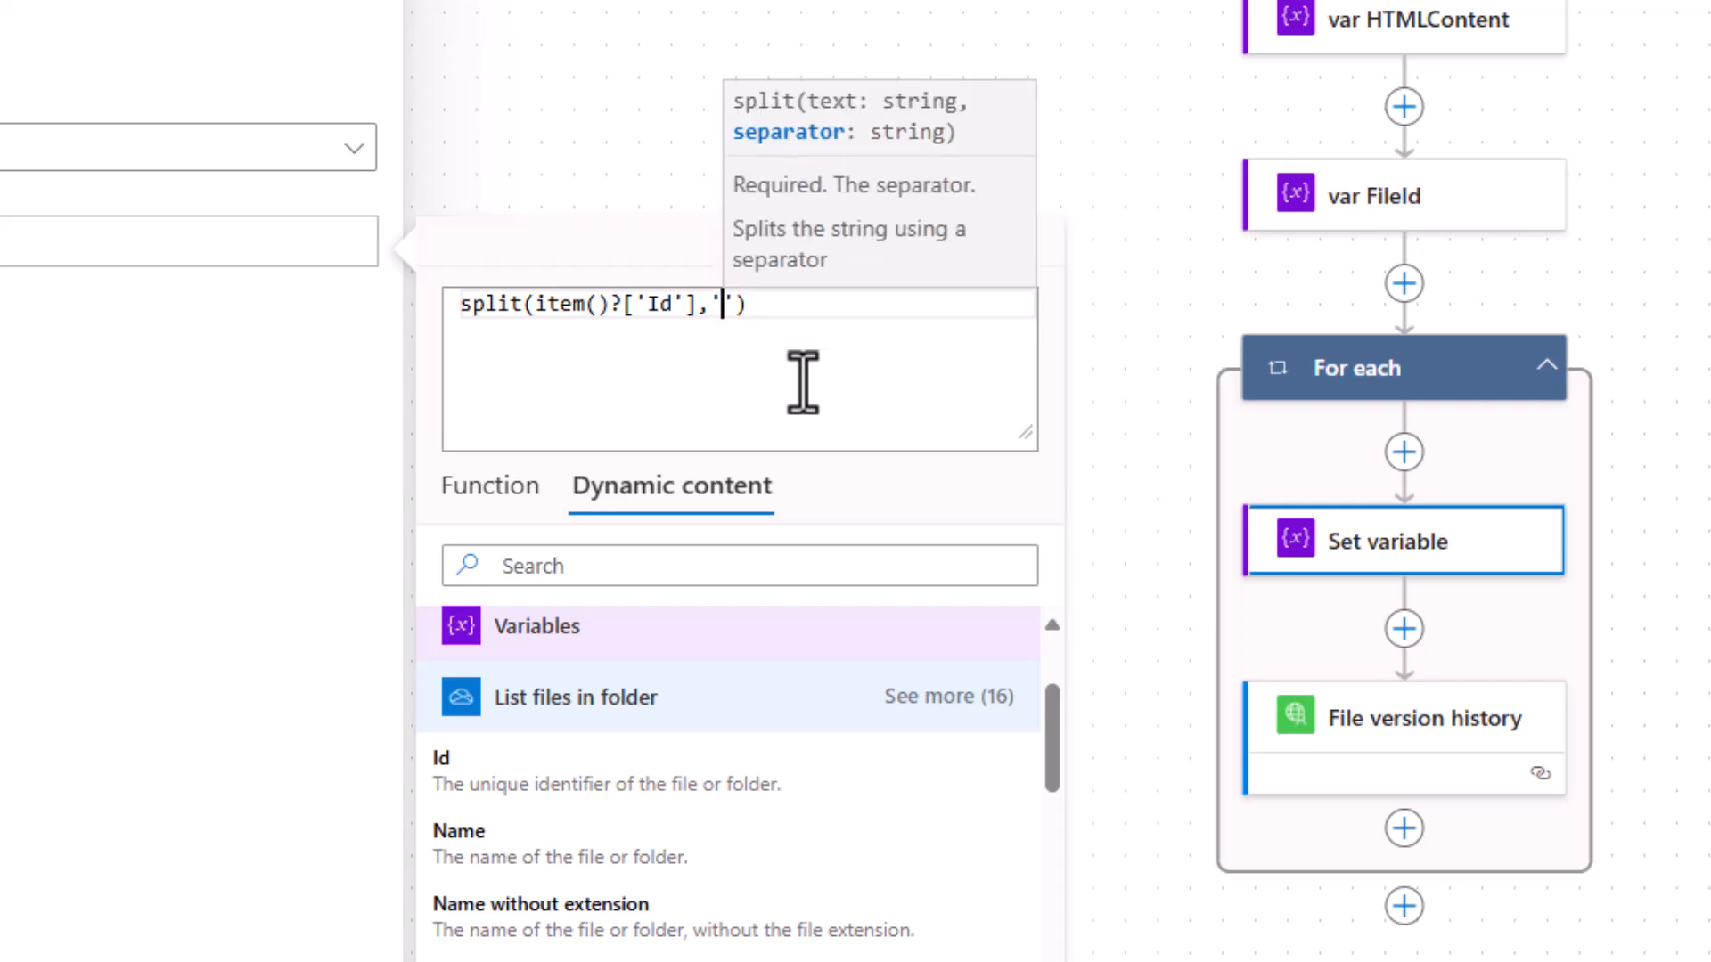
type(".")
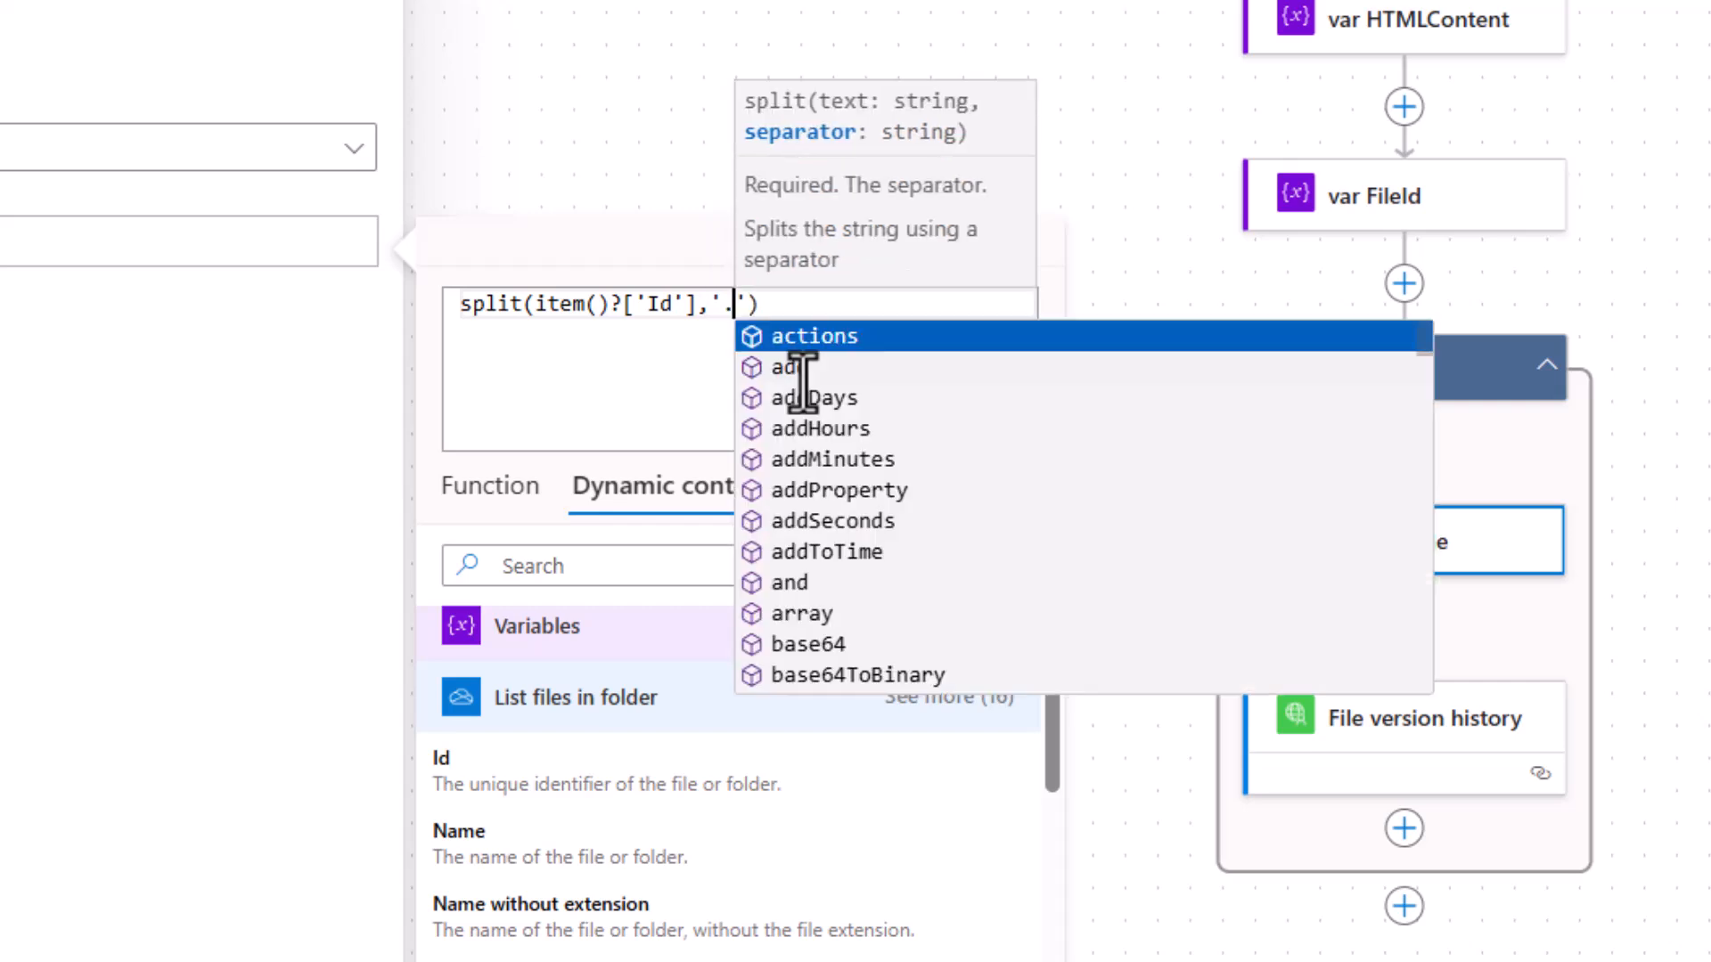
key("Escape")
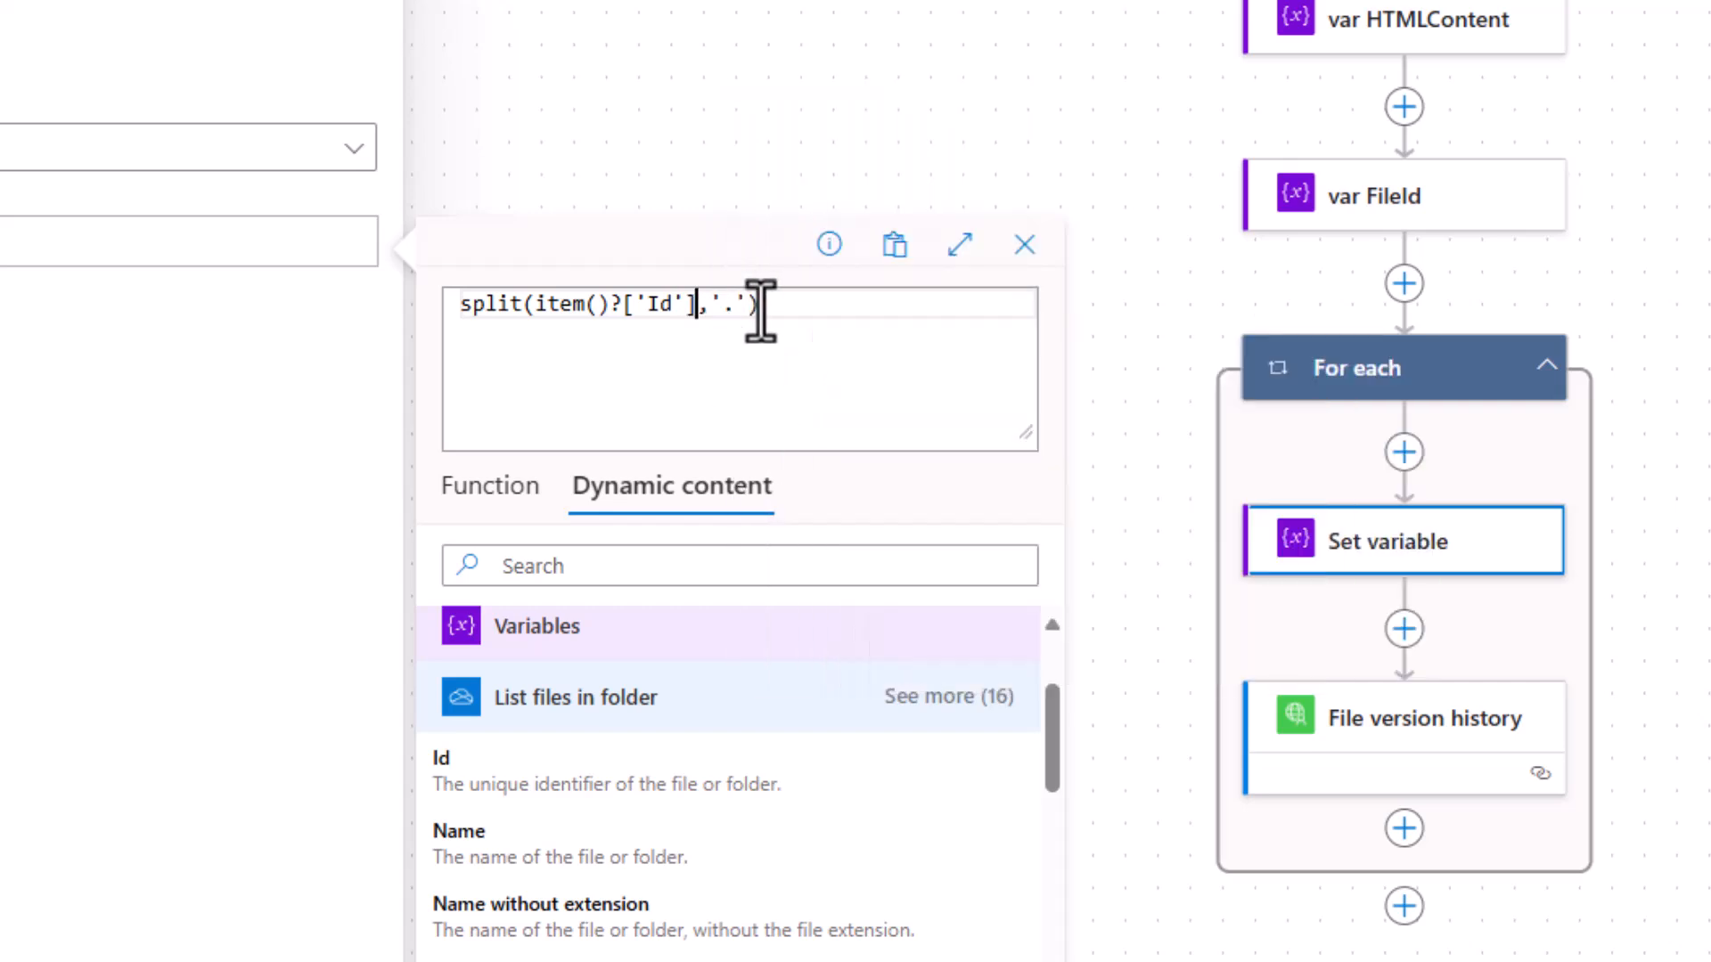
- Append [1] to the end of the split expression and apply it as the FileId value
left_click(809, 320)
left_click(462, 307)
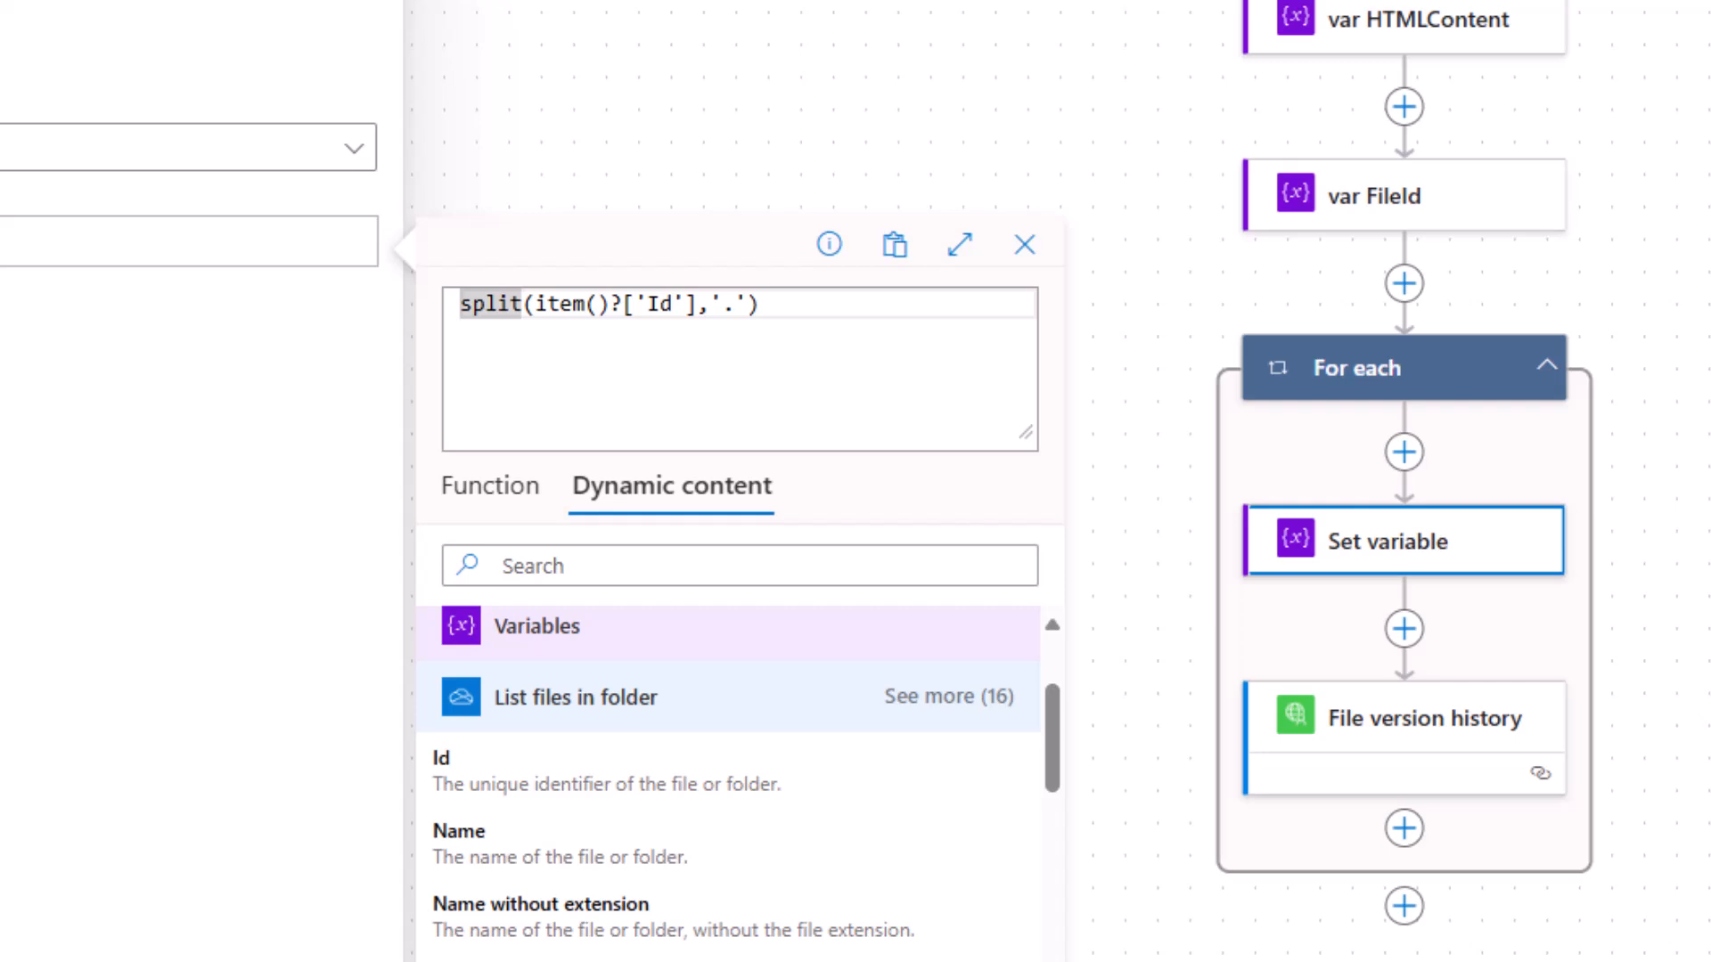
left_click(827, 307)
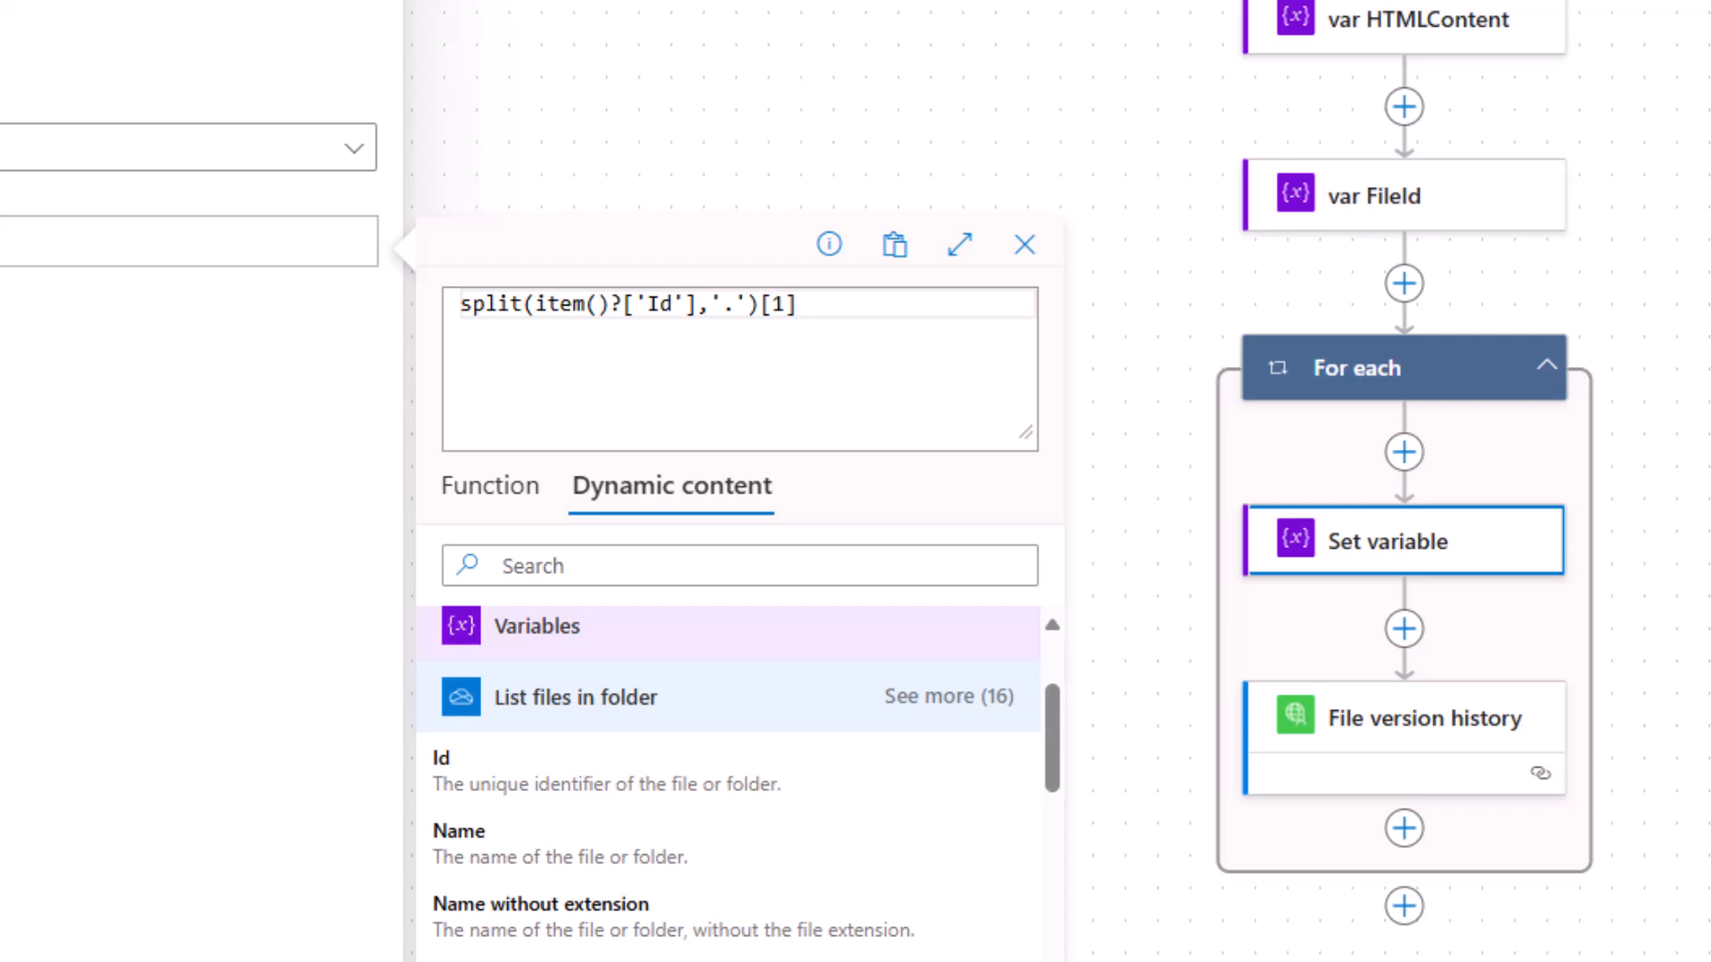
left_click(9, 419)
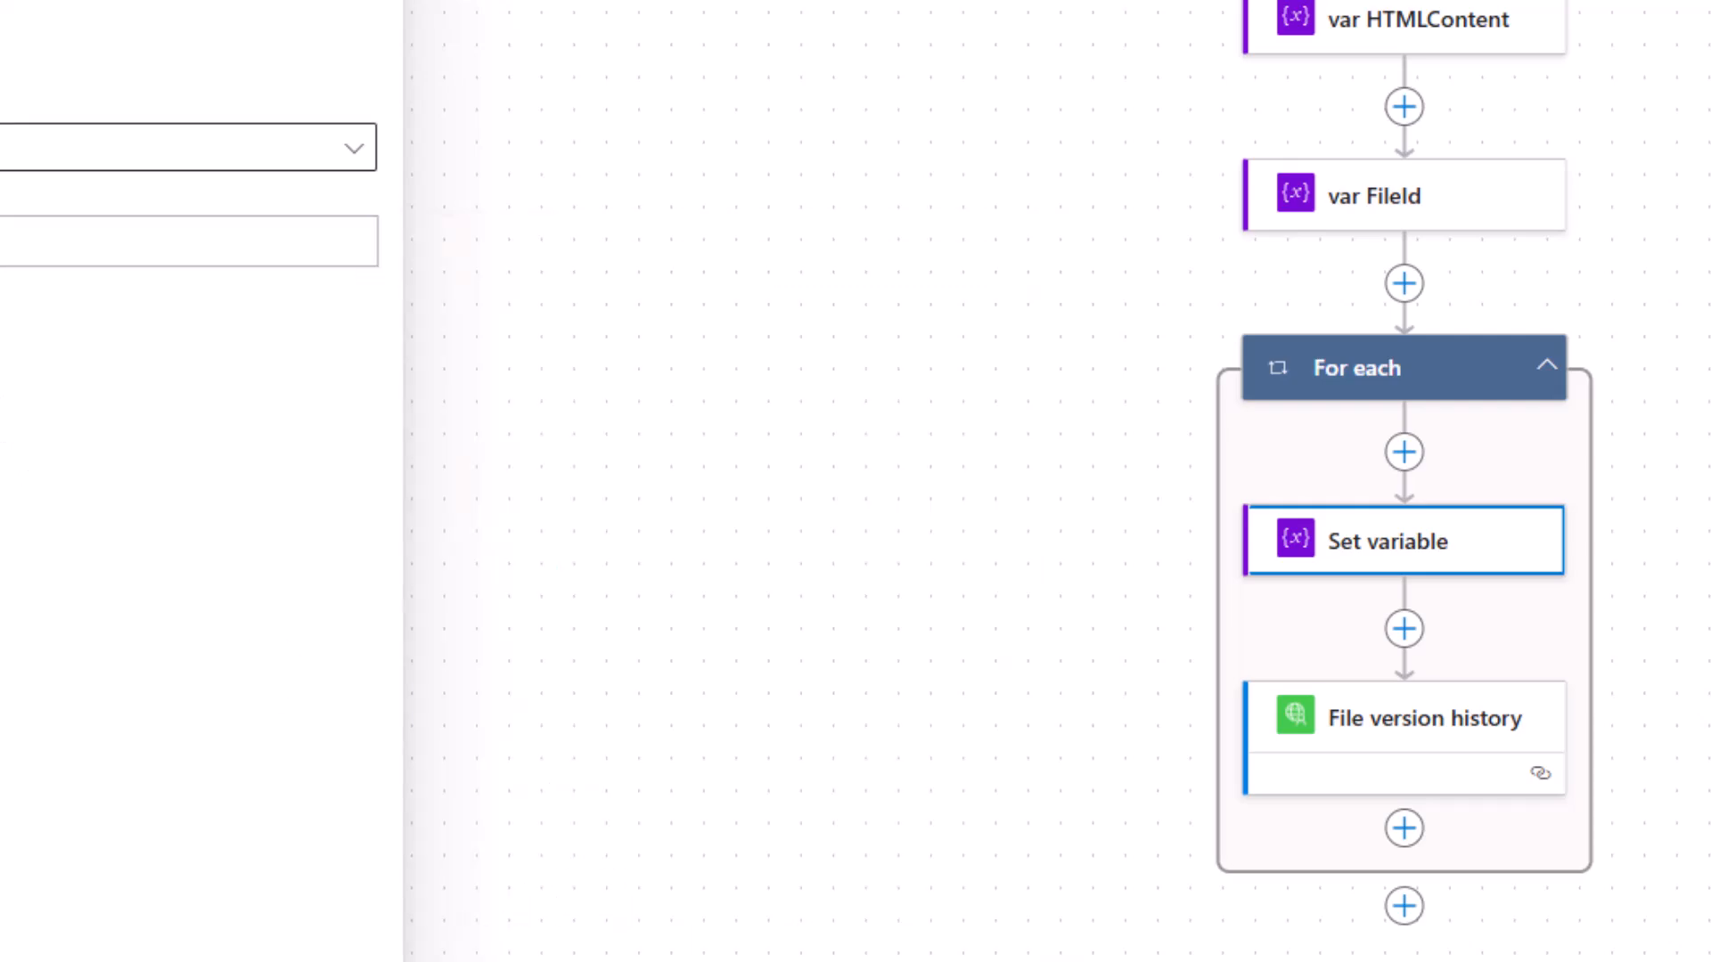
- Replace the Item-Id of File version history with the FileId variable
left_click(1342, 722)
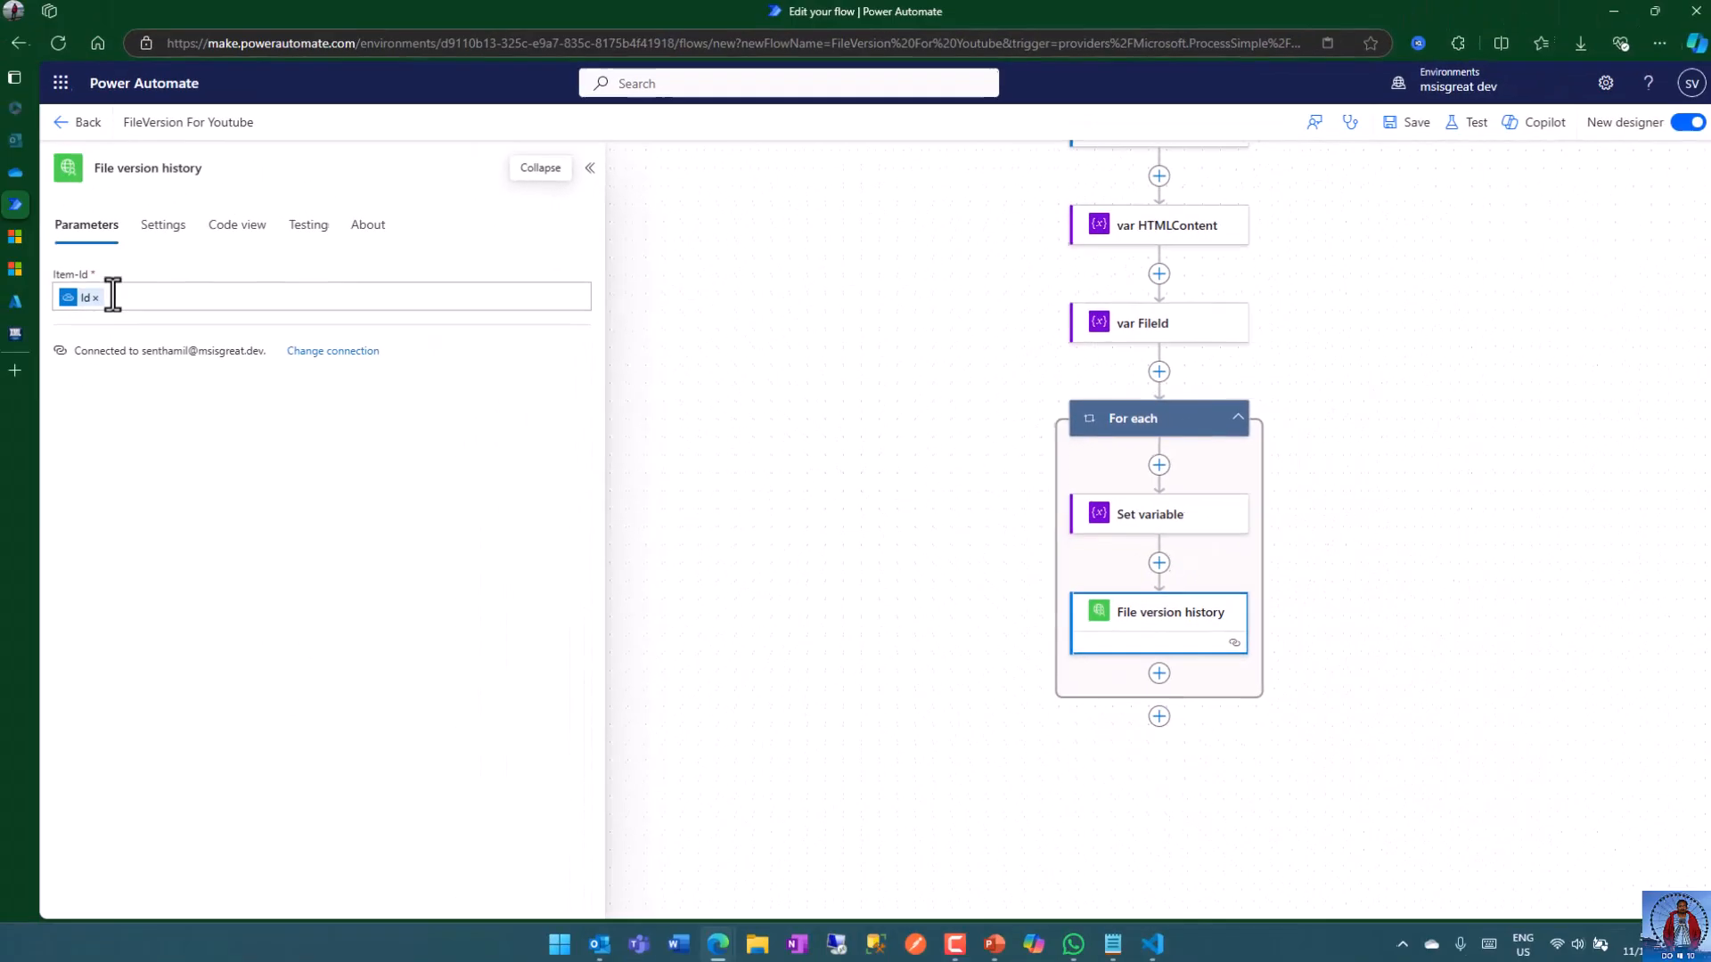
left_click(88, 296)
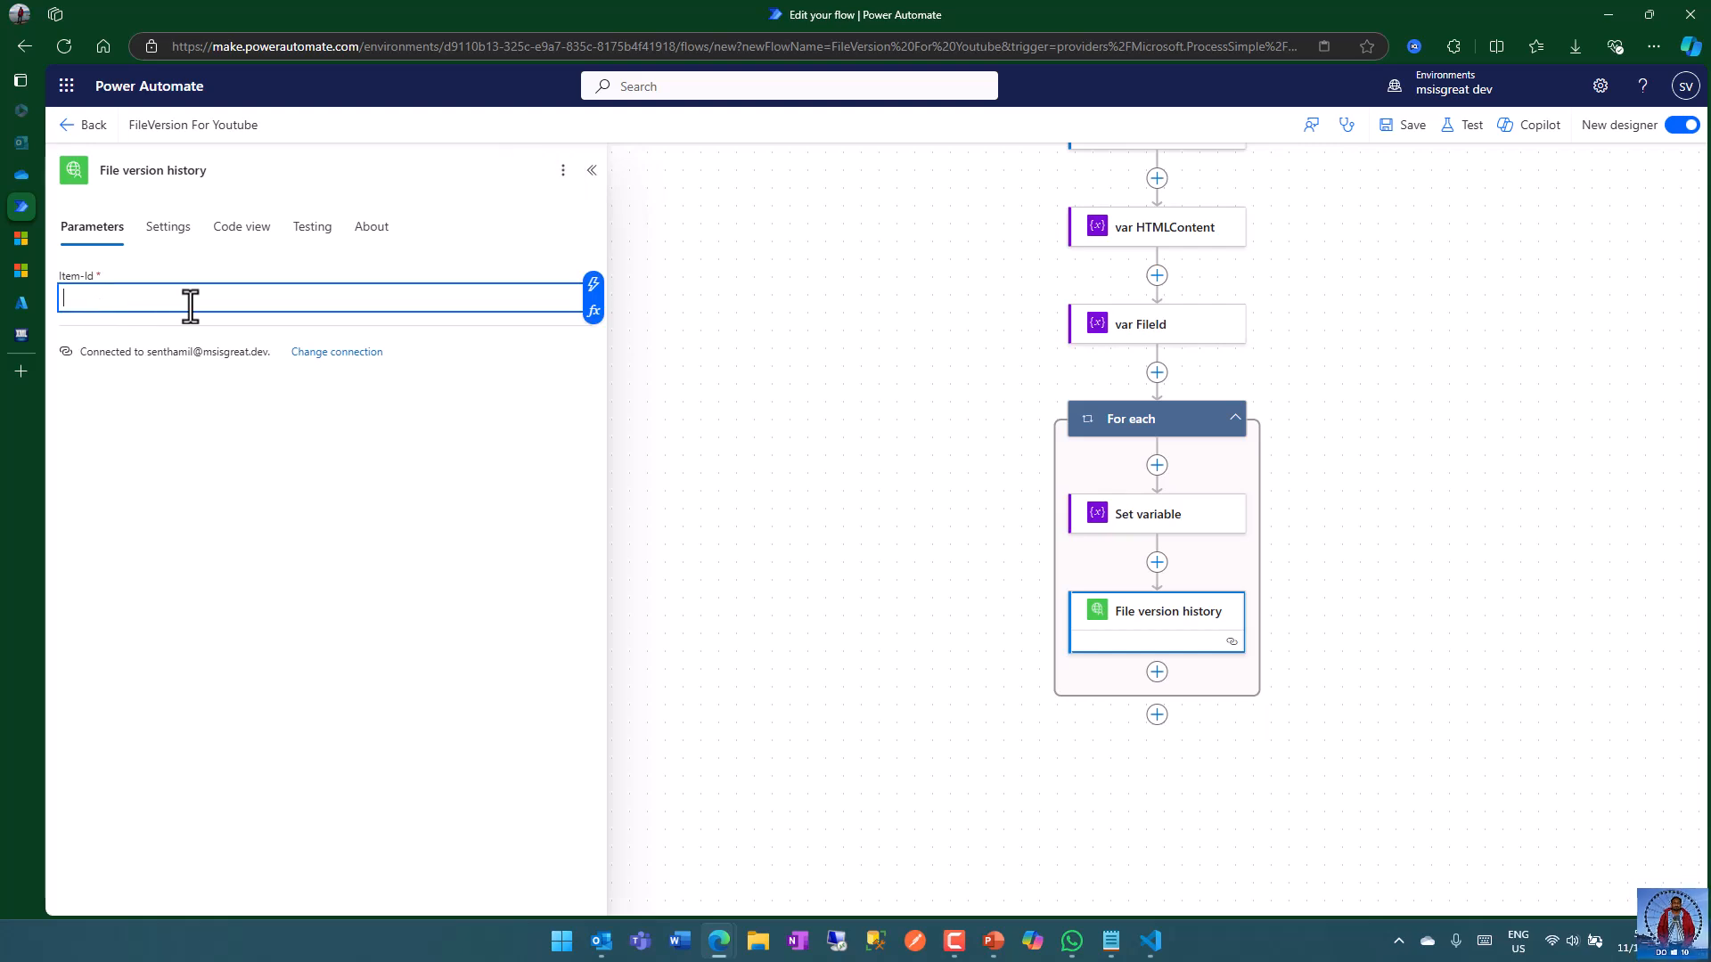
left_click(593, 286)
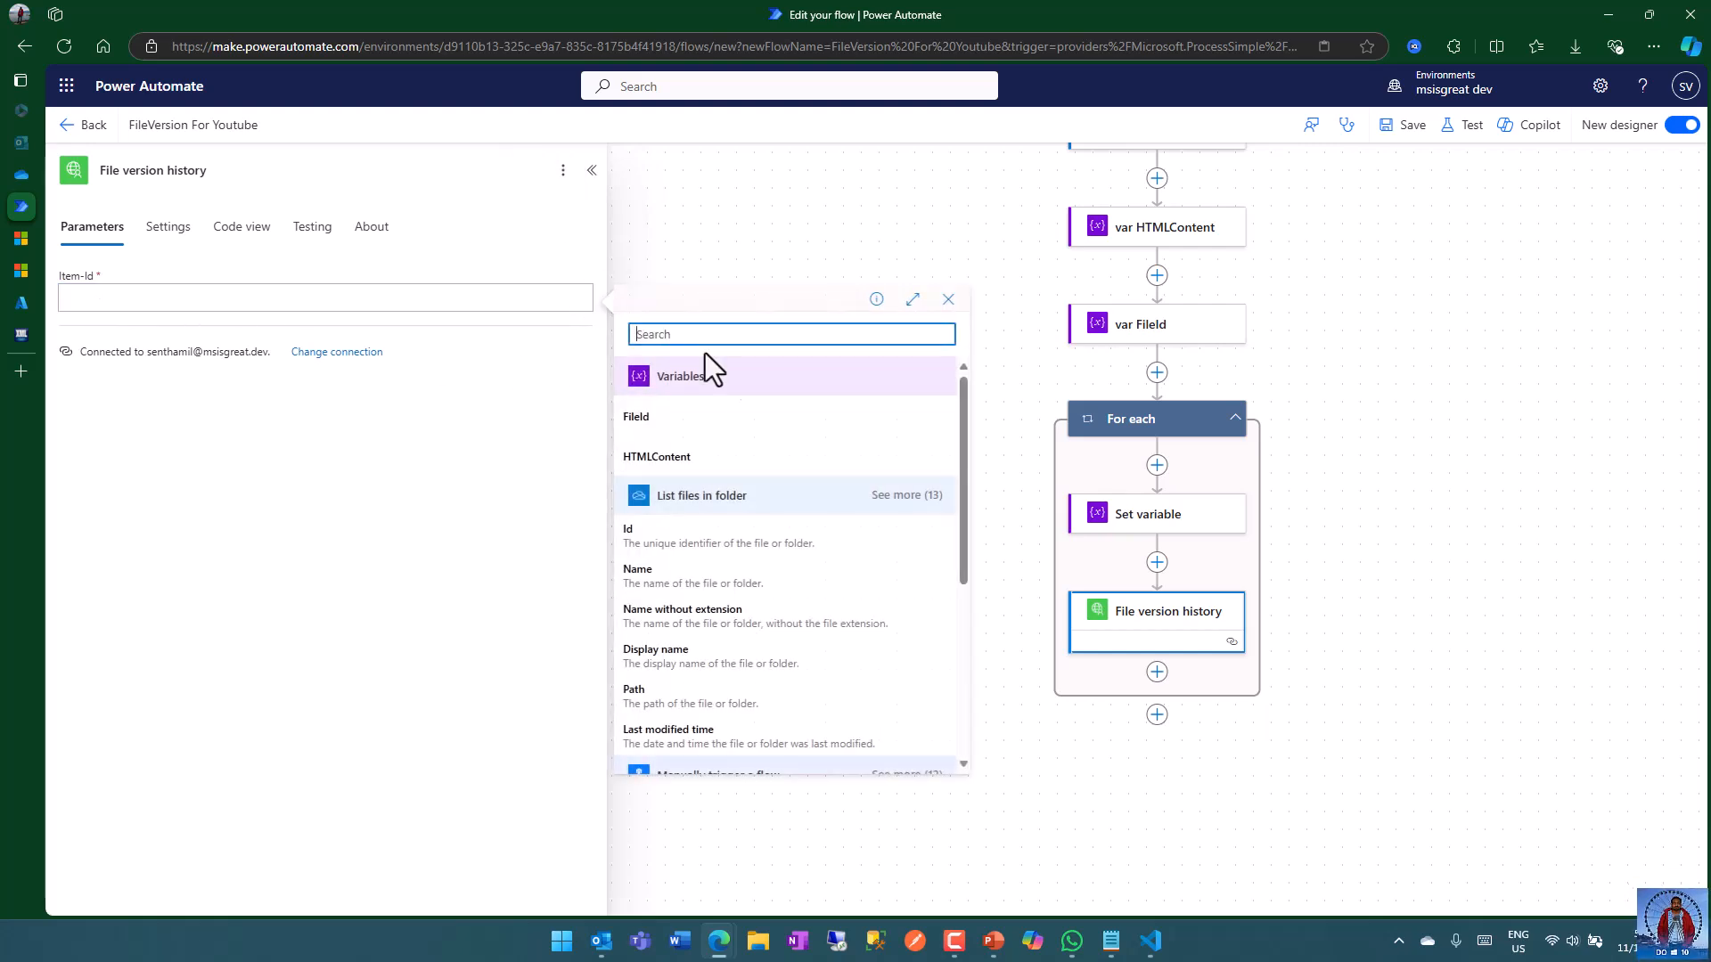
left_click(665, 419)
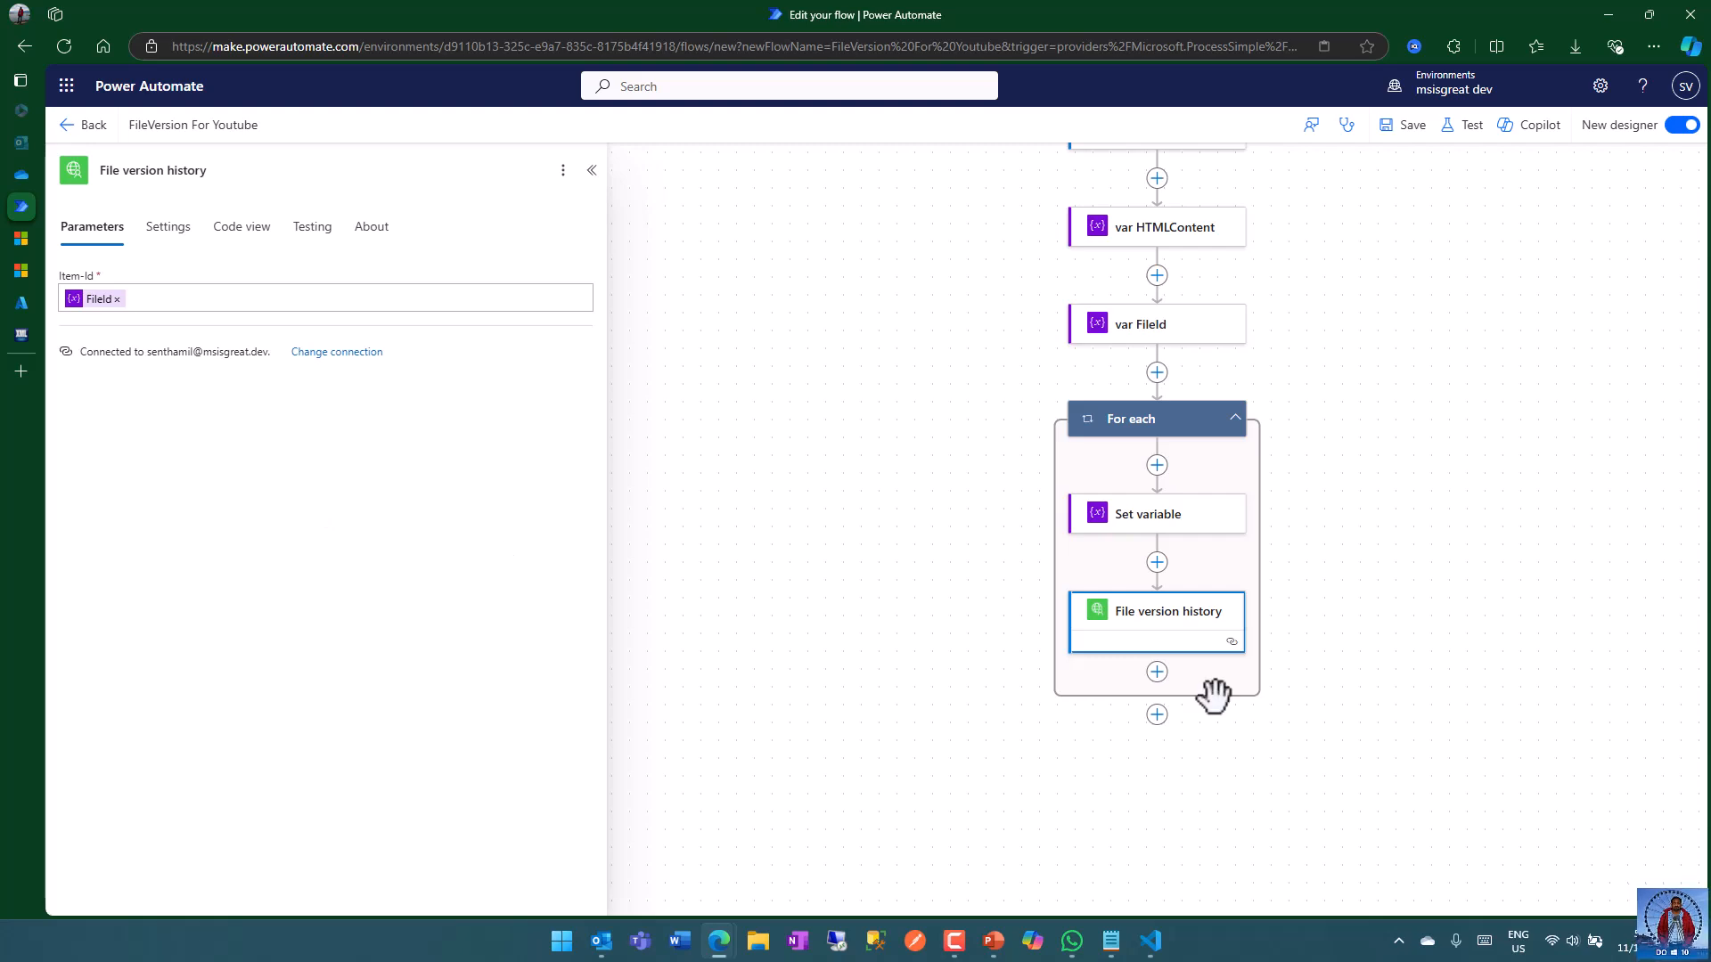
left_click(1400, 524)
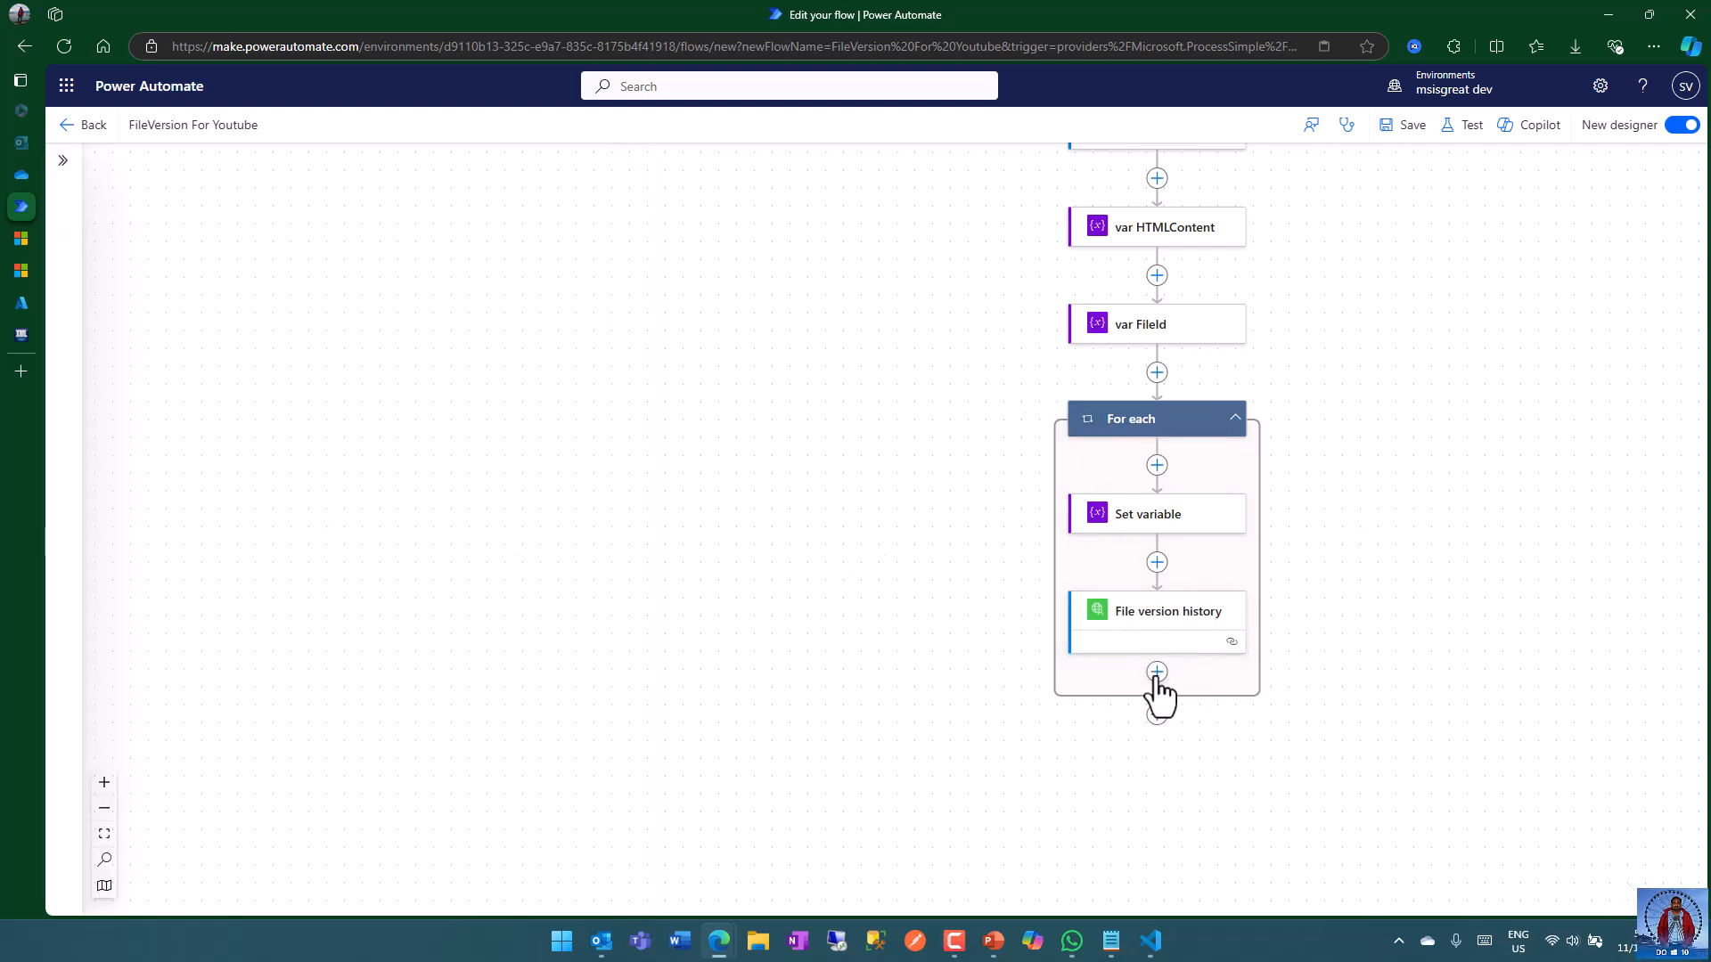
- Add a Create HTML table action after File version history inside For each
left_click(1157, 672)
left_click(1257, 677)
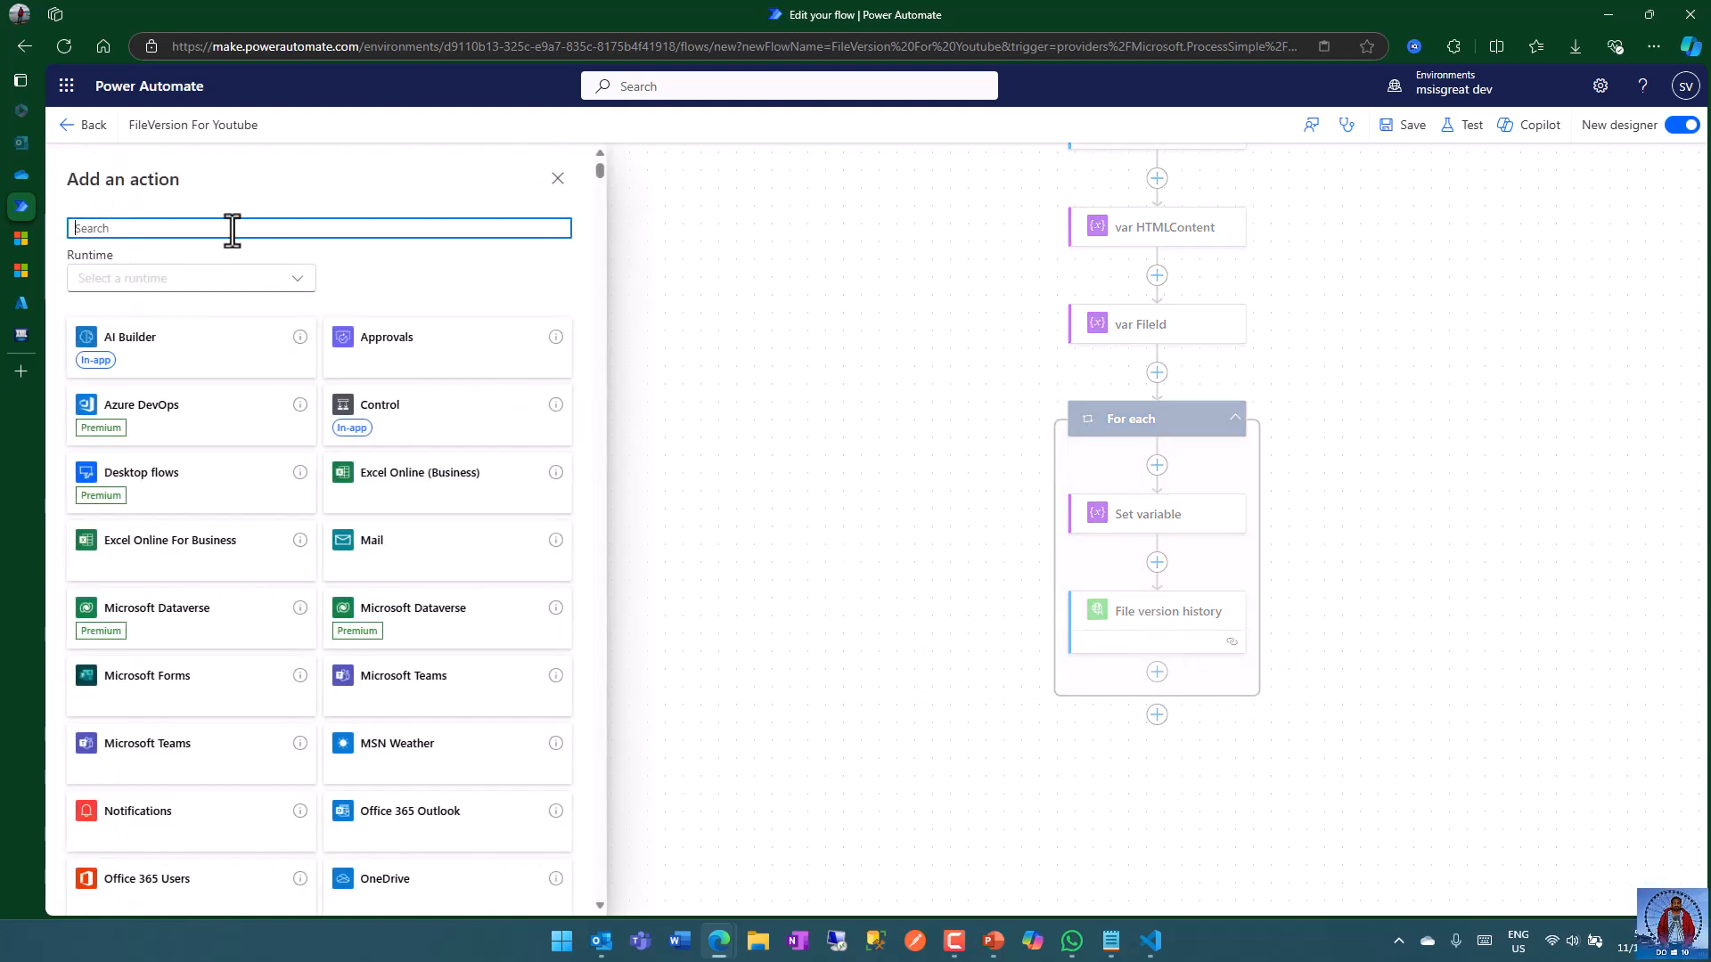
type("html")
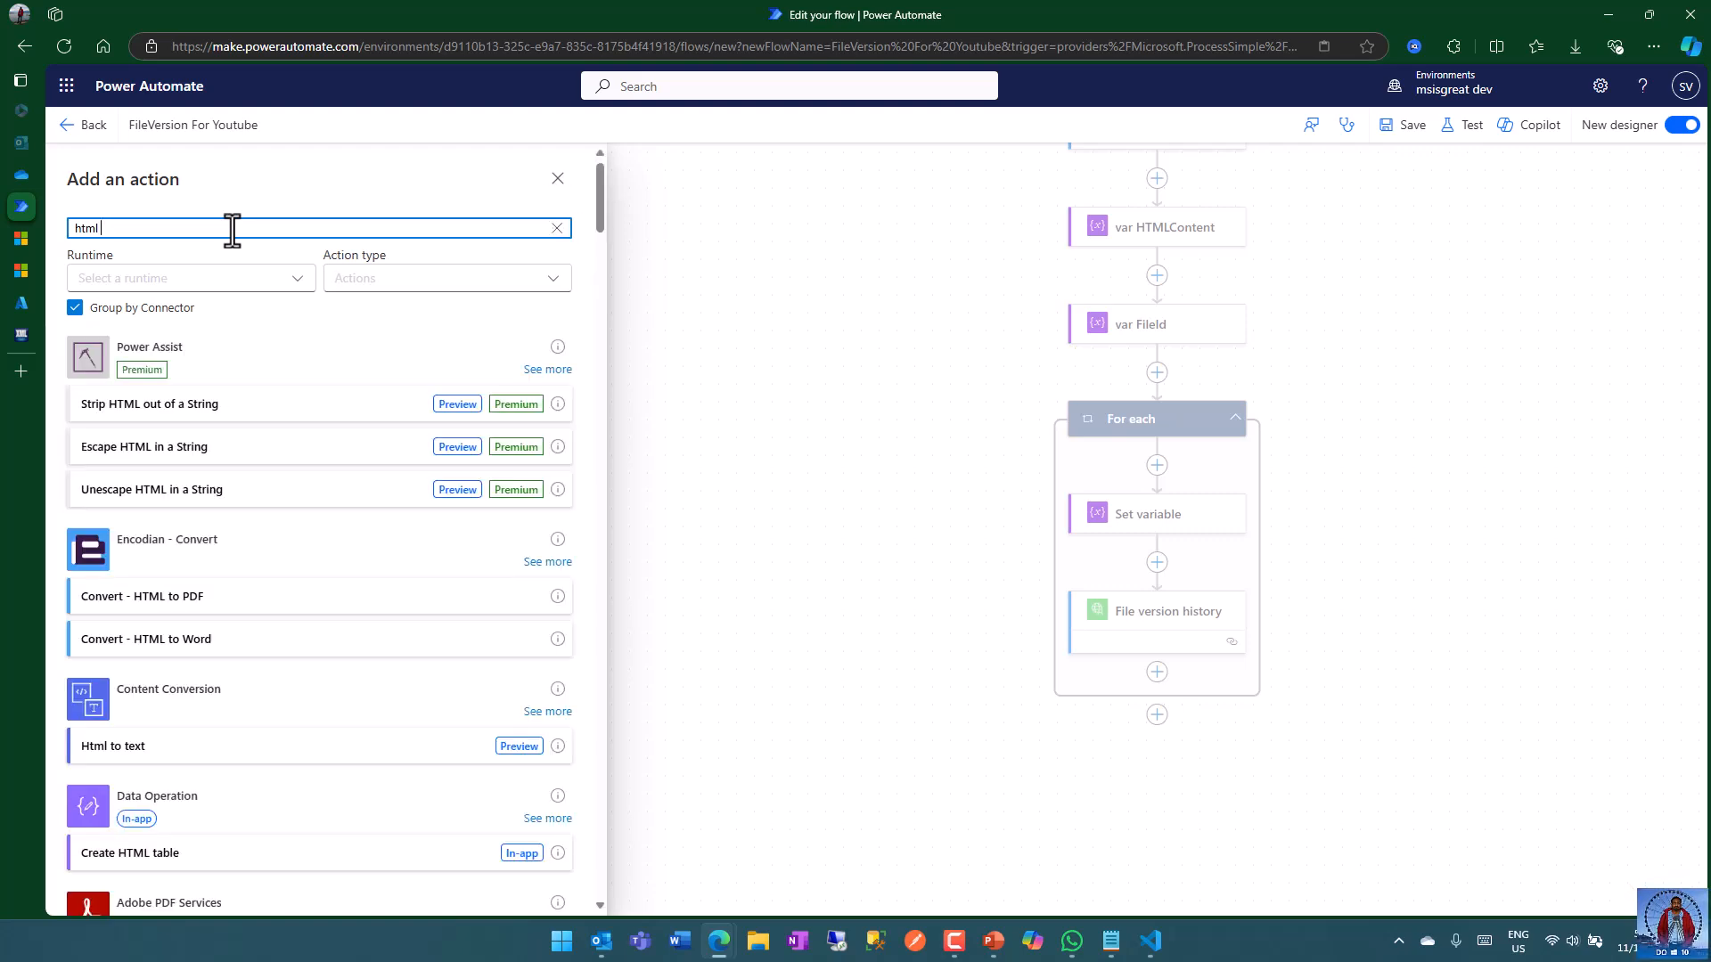
scroll(261, 614, "down", 4)
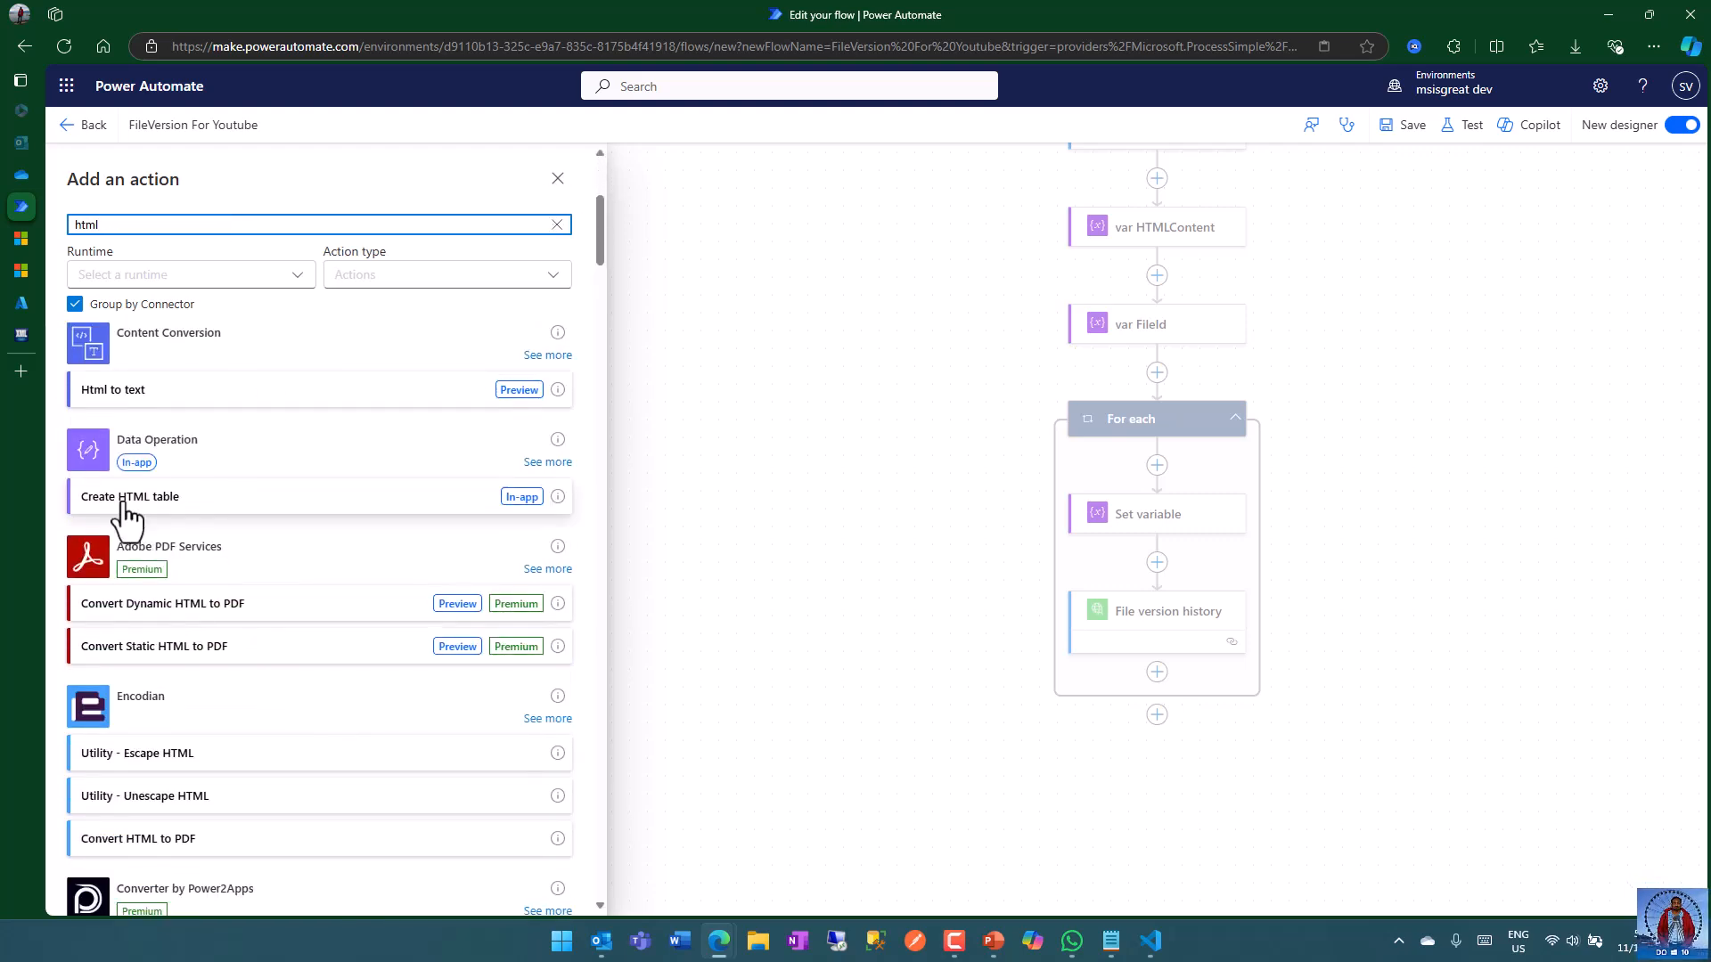
left_click(188, 521)
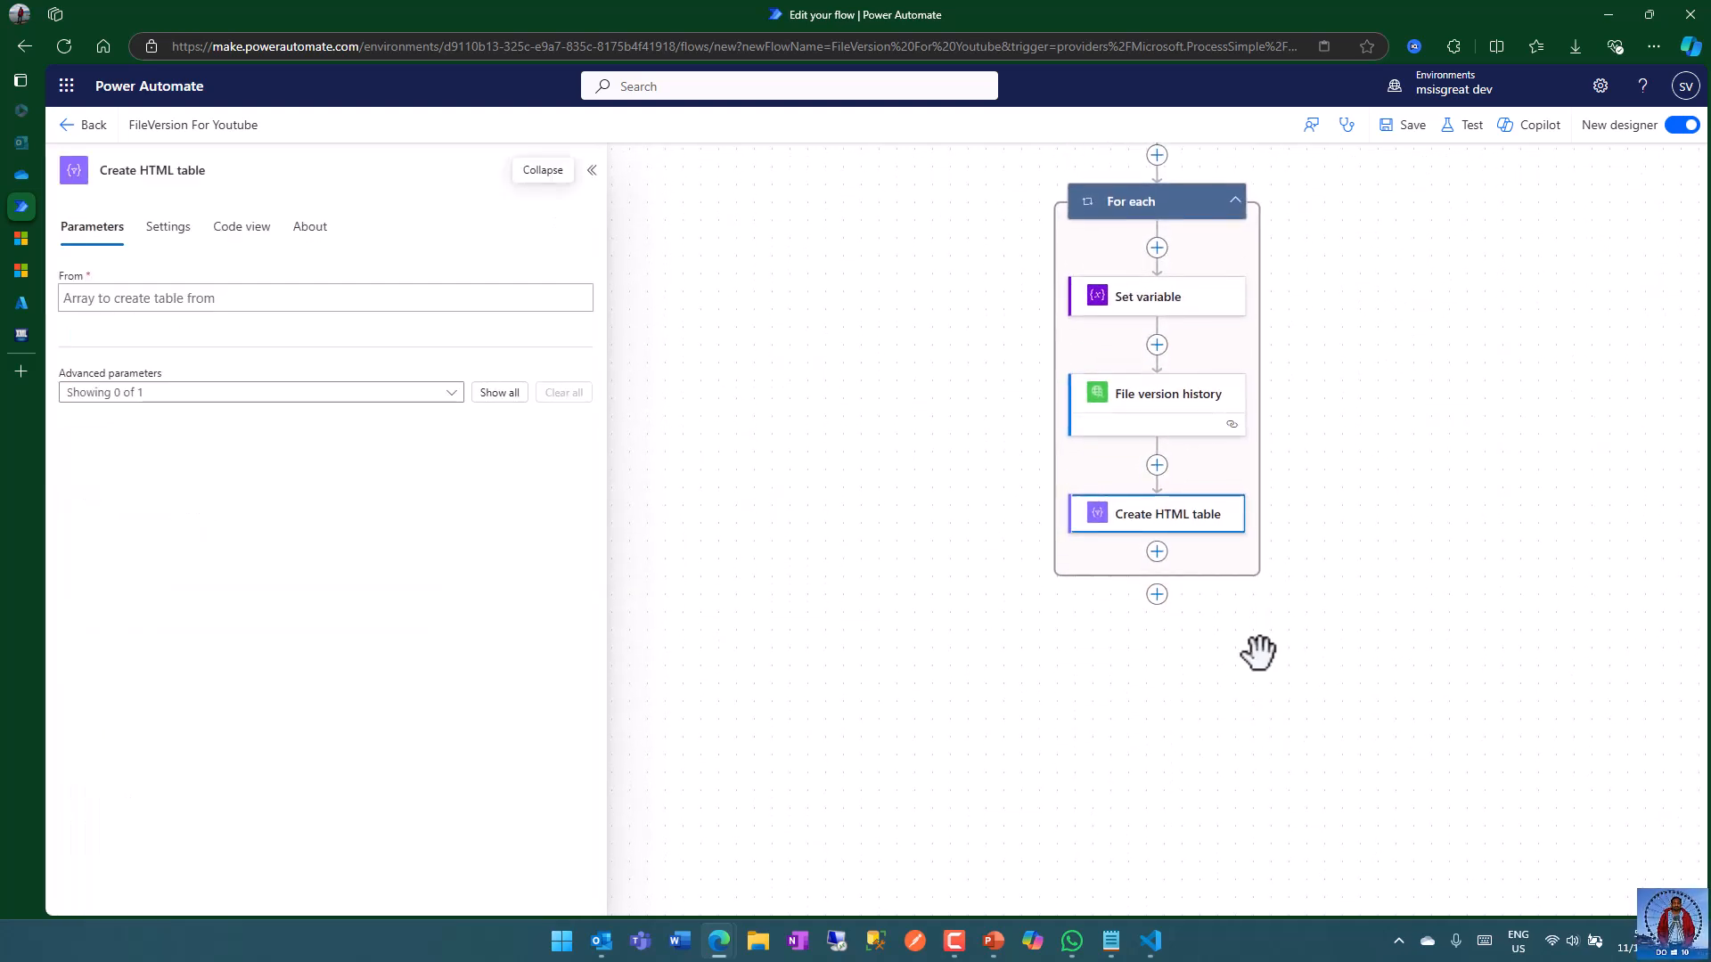
- Set the From input of Create HTML table to the body/value of File version history
left_click(235, 300)
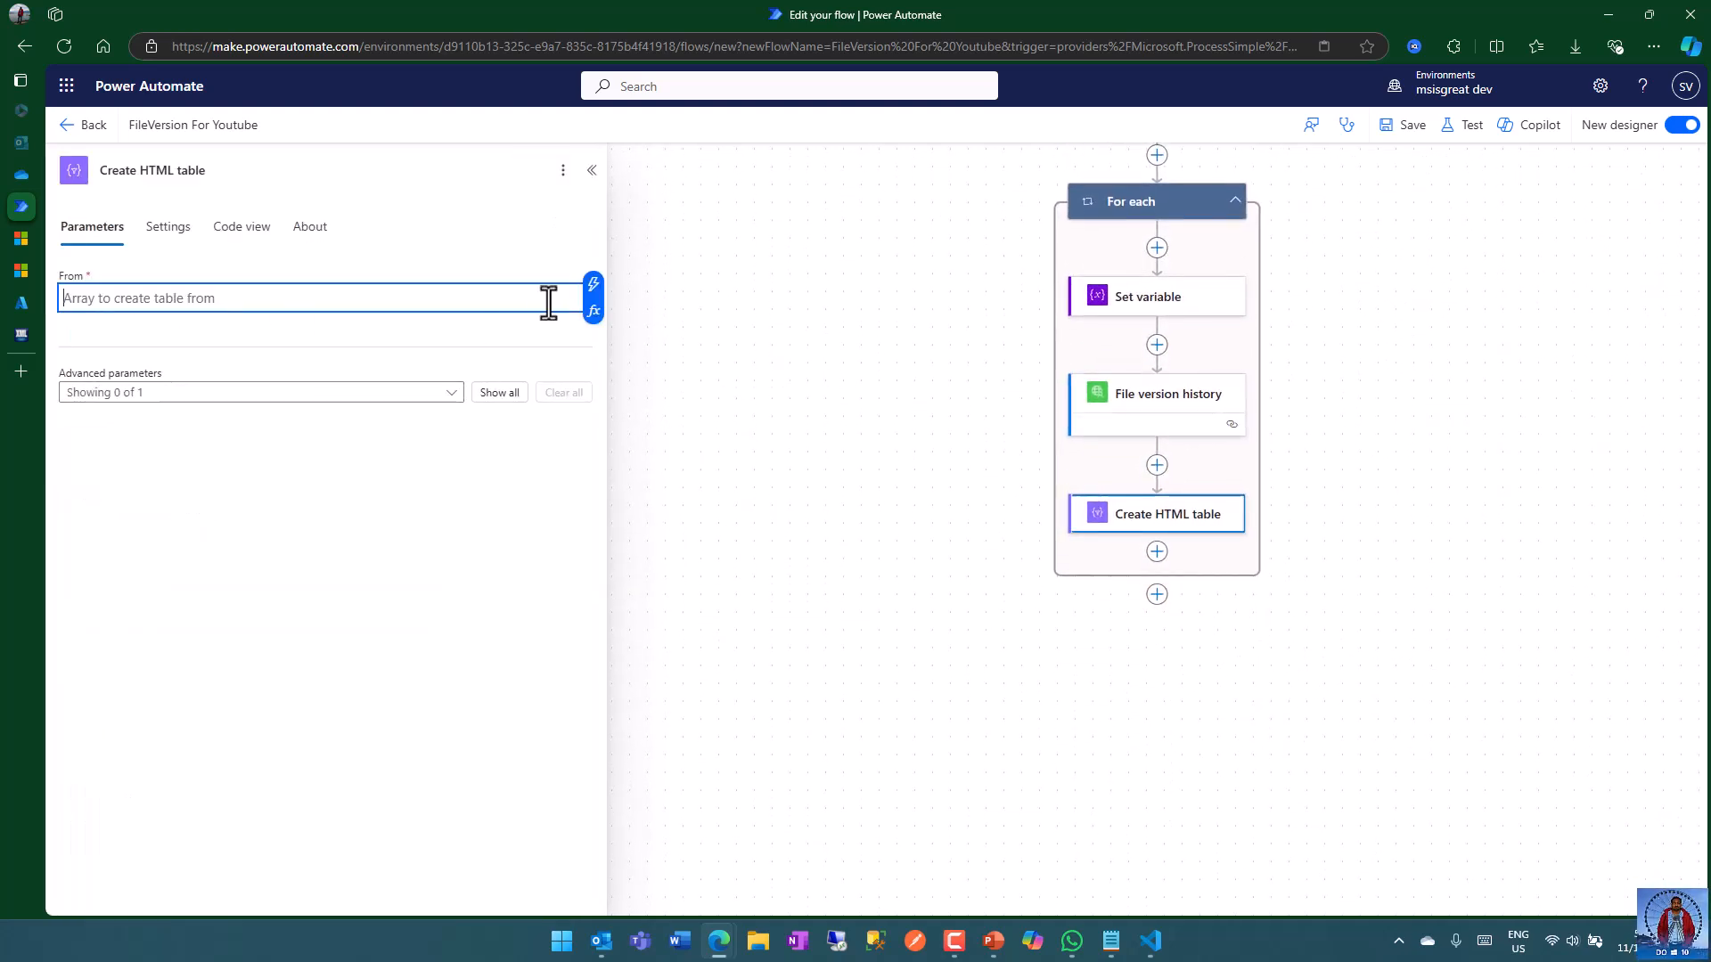
left_click(593, 285)
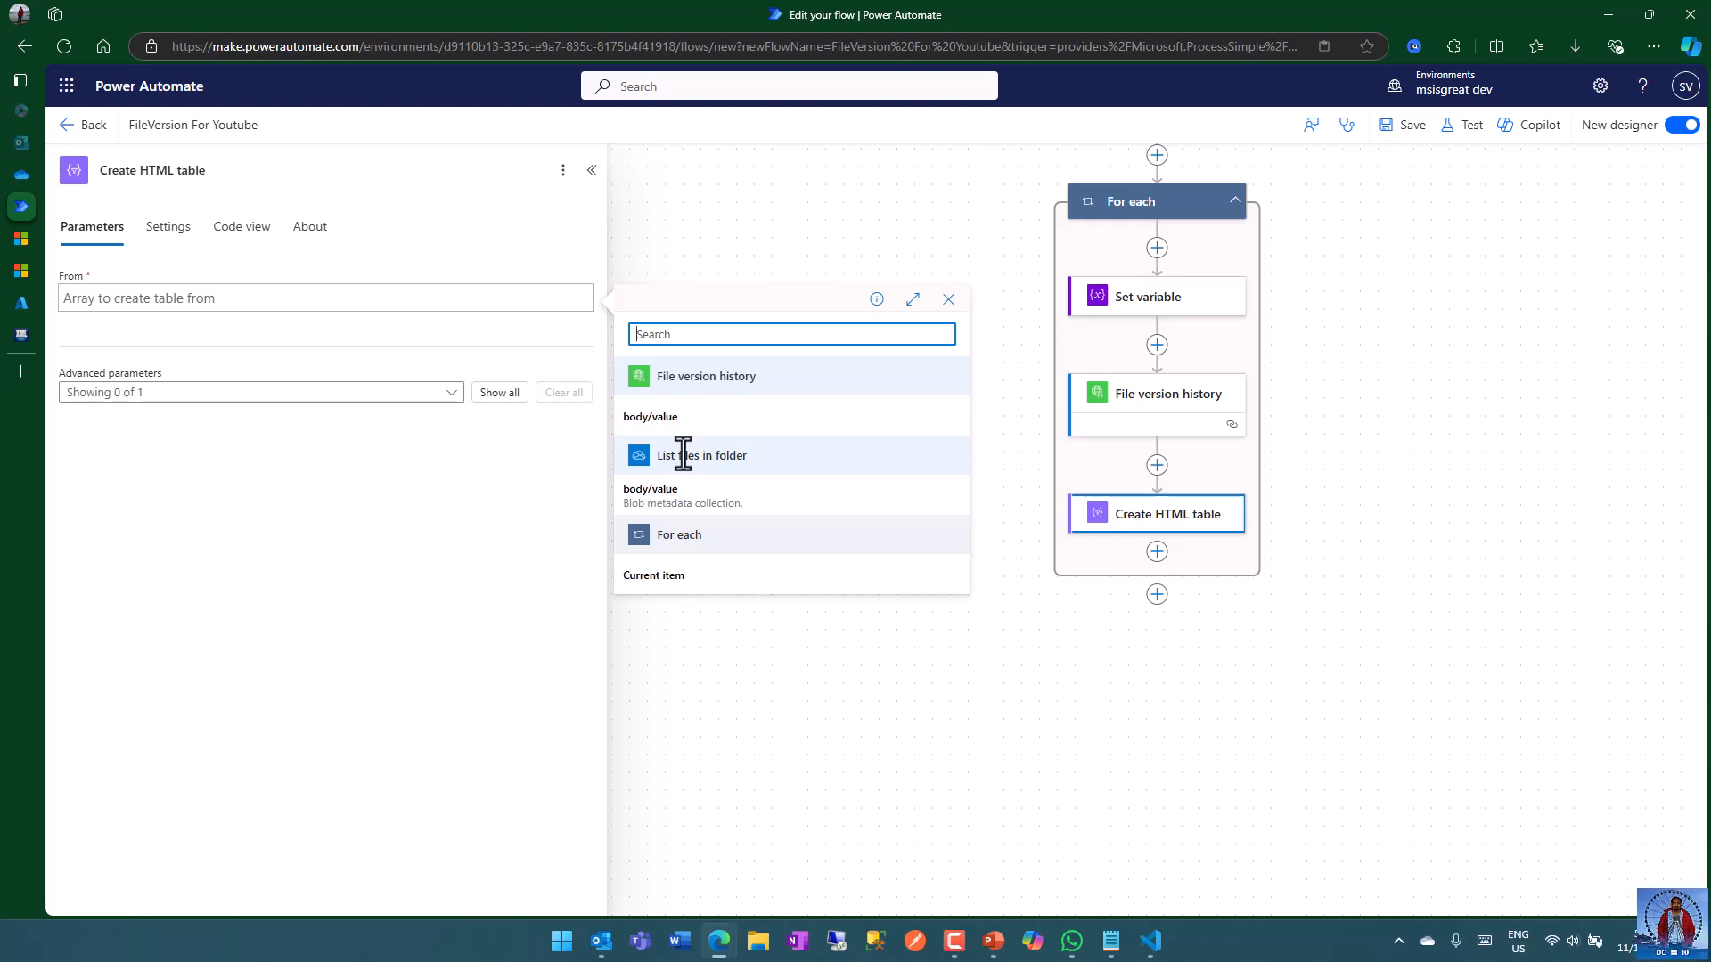
left_click(670, 418)
- Show the Columns parameter of Create HTML table and set it to Custom
left_click(419, 395)
left_click(296, 426)
left_click(297, 456)
left_click(294, 456)
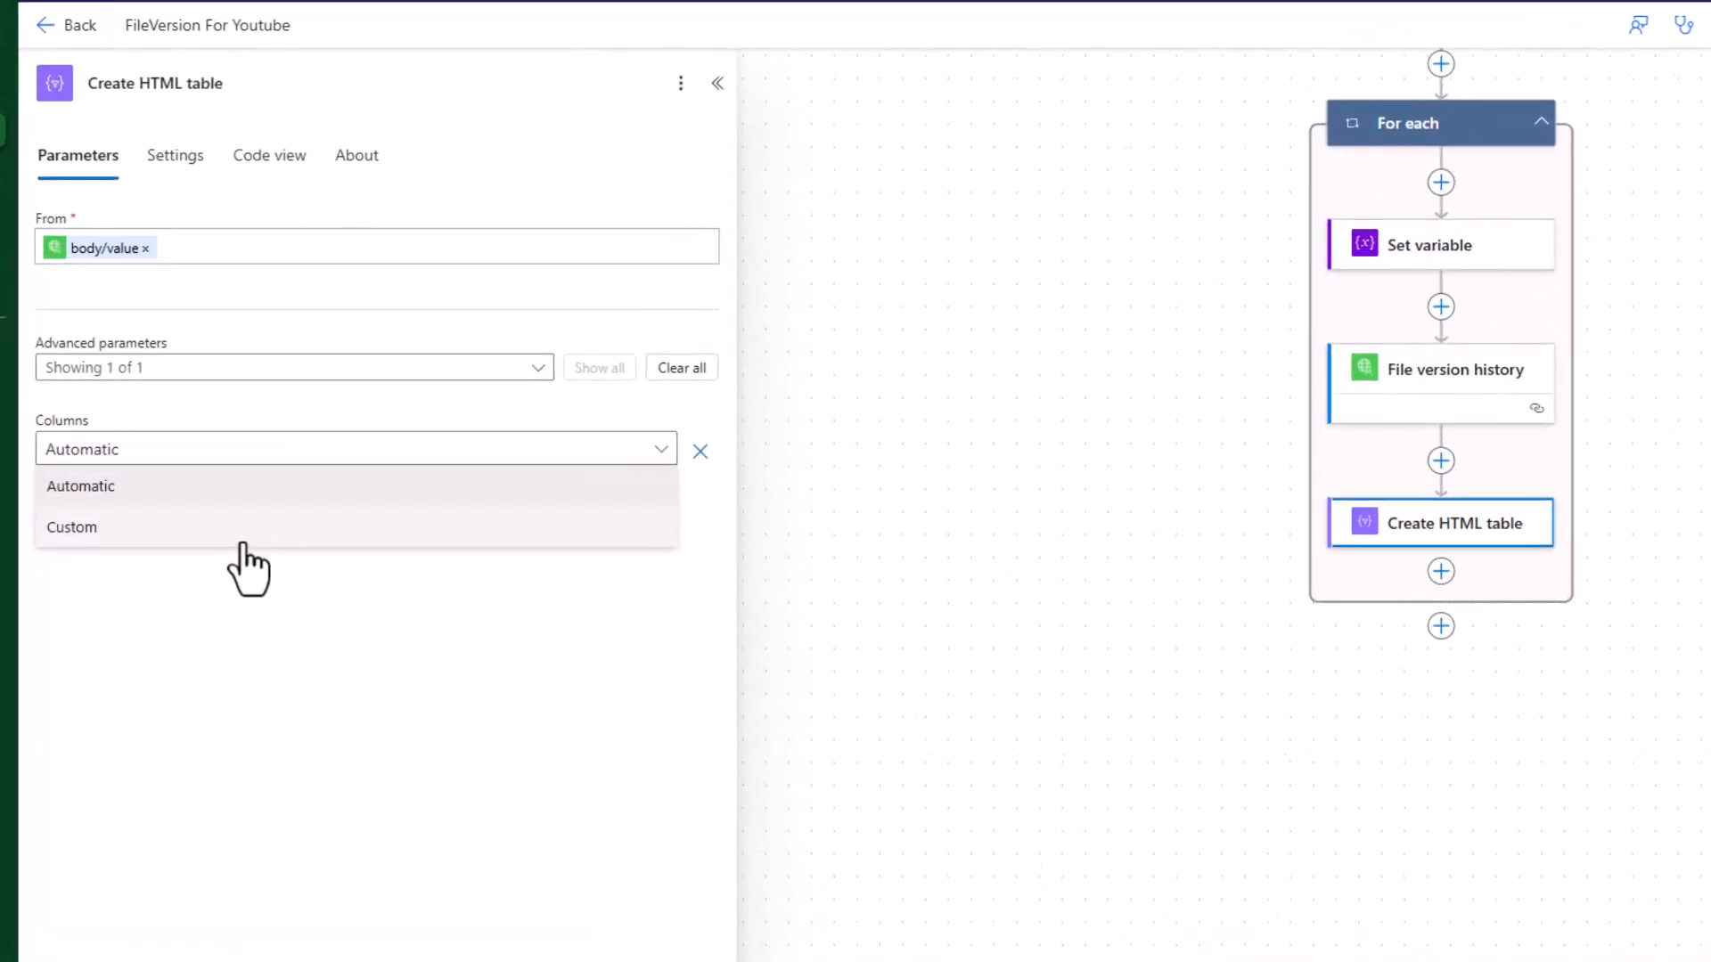
left_click(254, 527)
- Add a File Name column to the HTML table with the dynamic Name from List files in folder as its value
left_click(198, 521)
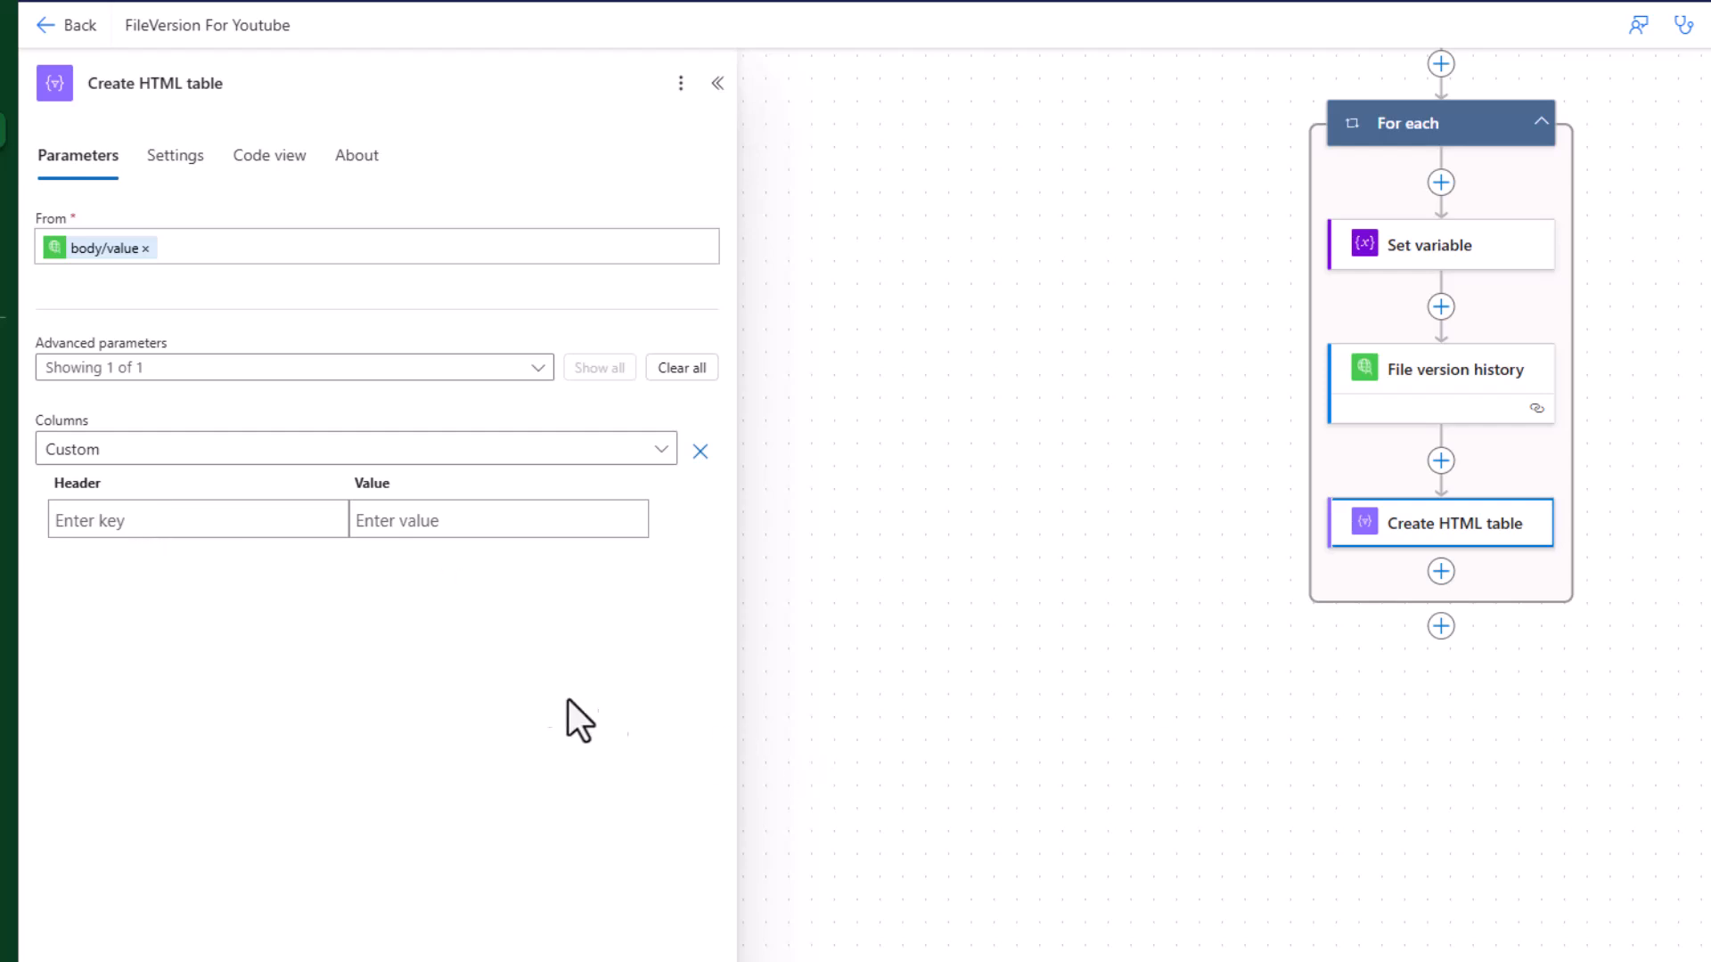
left_click(177, 522)
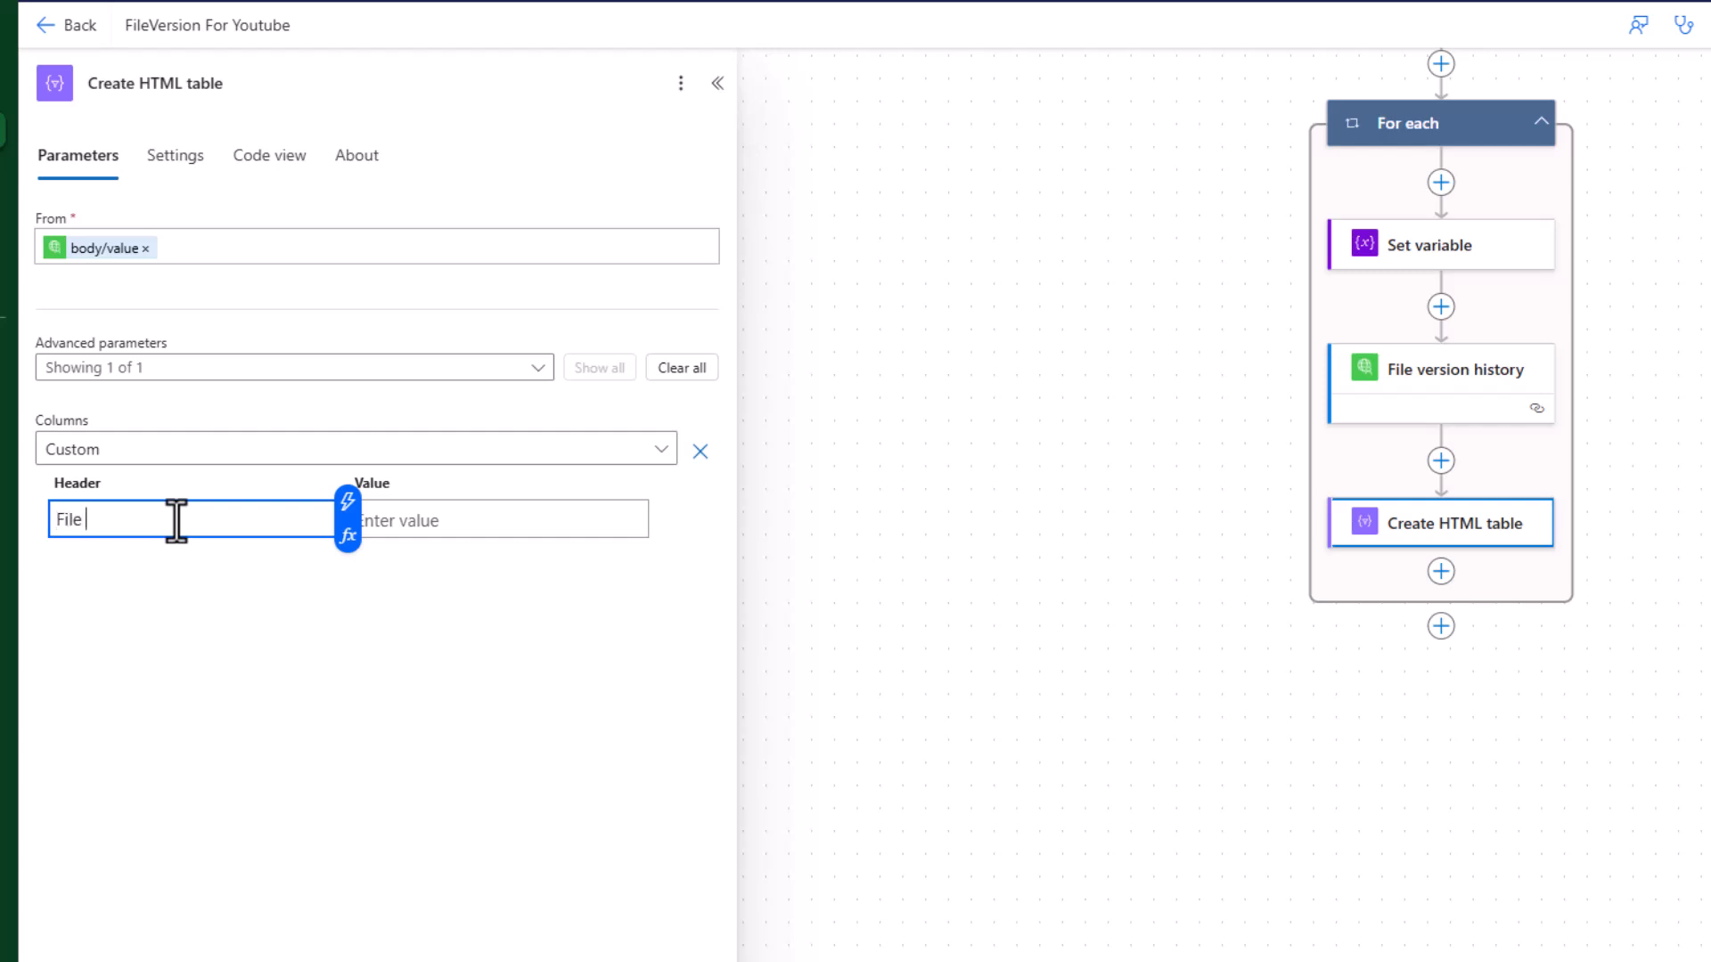
left_click(506, 520)
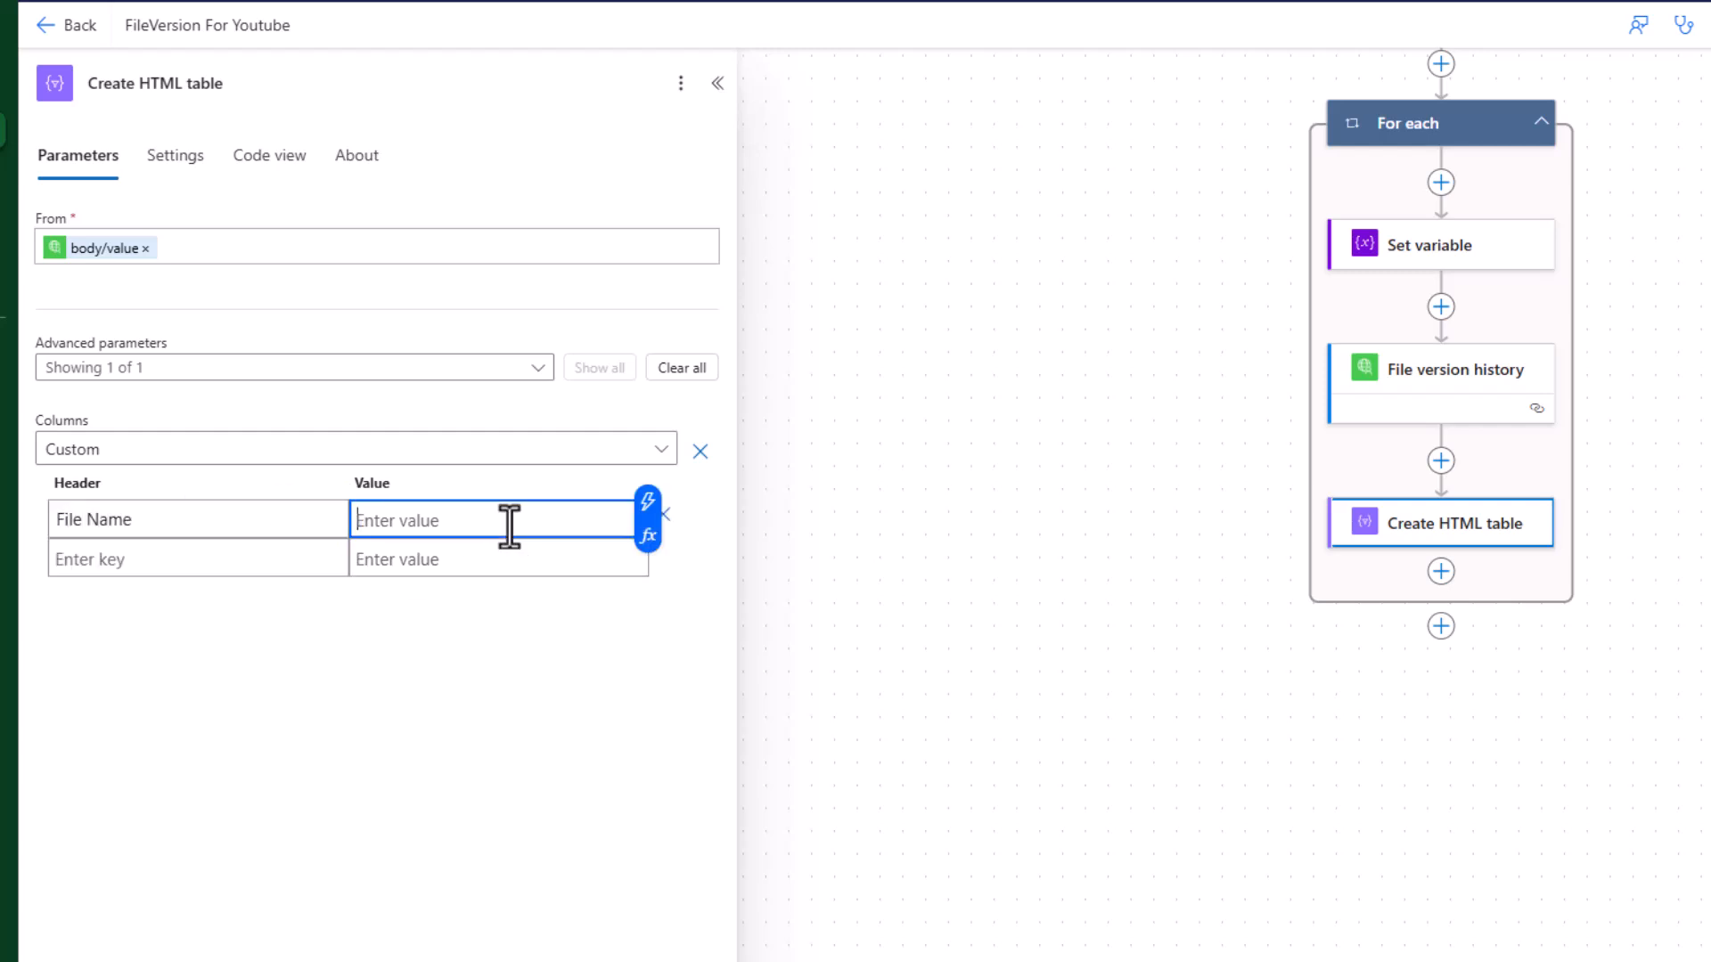
left_click(648, 501)
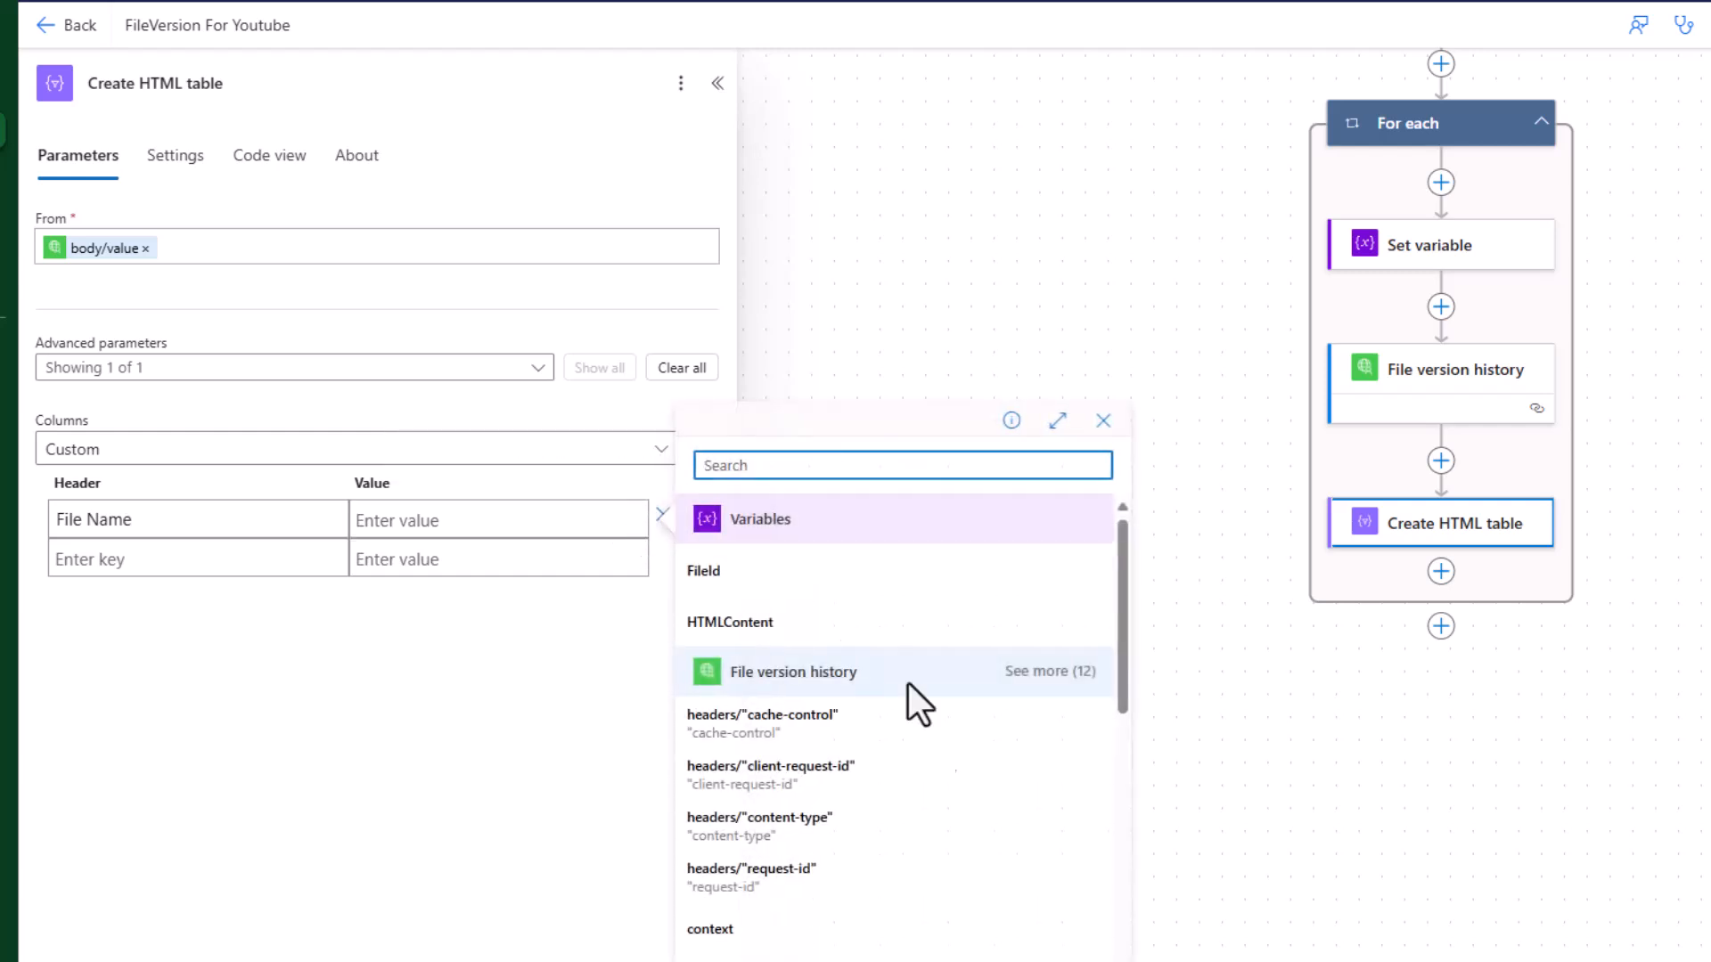
scroll(961, 806, "down", 2)
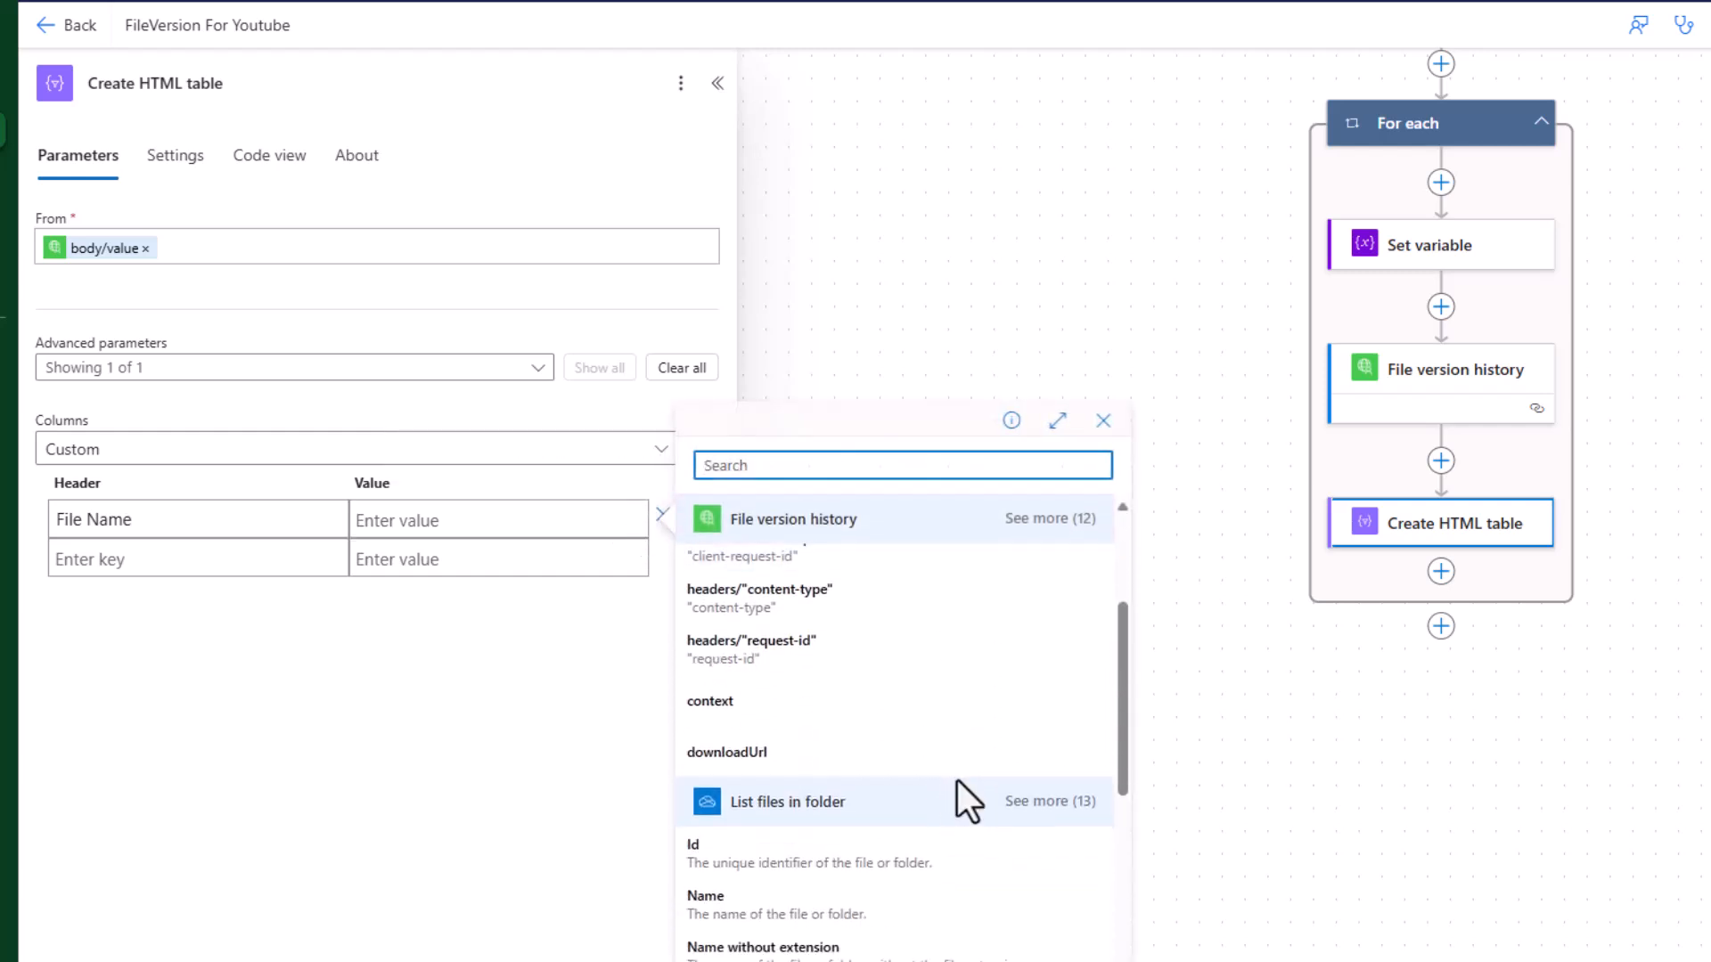
scroll(957, 783, "up", 4)
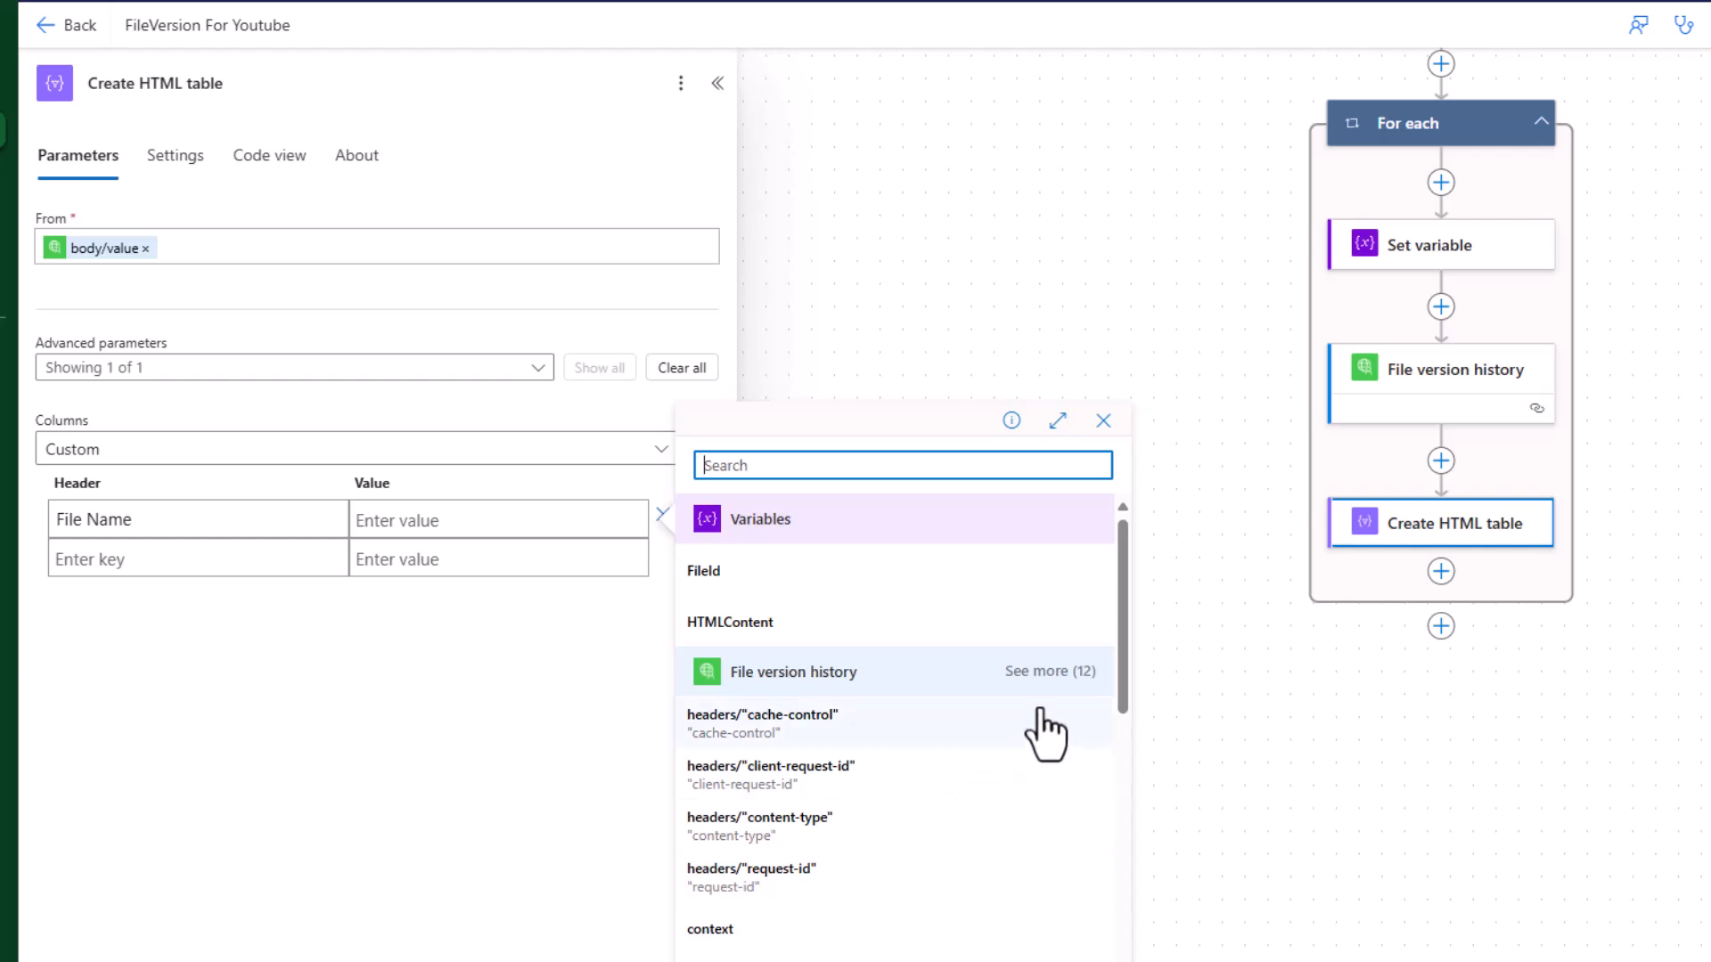
left_click(1043, 674)
scroll(963, 840, "down", 6)
scroll(962, 843, "down", 2)
scroll(963, 842, "up", 4)
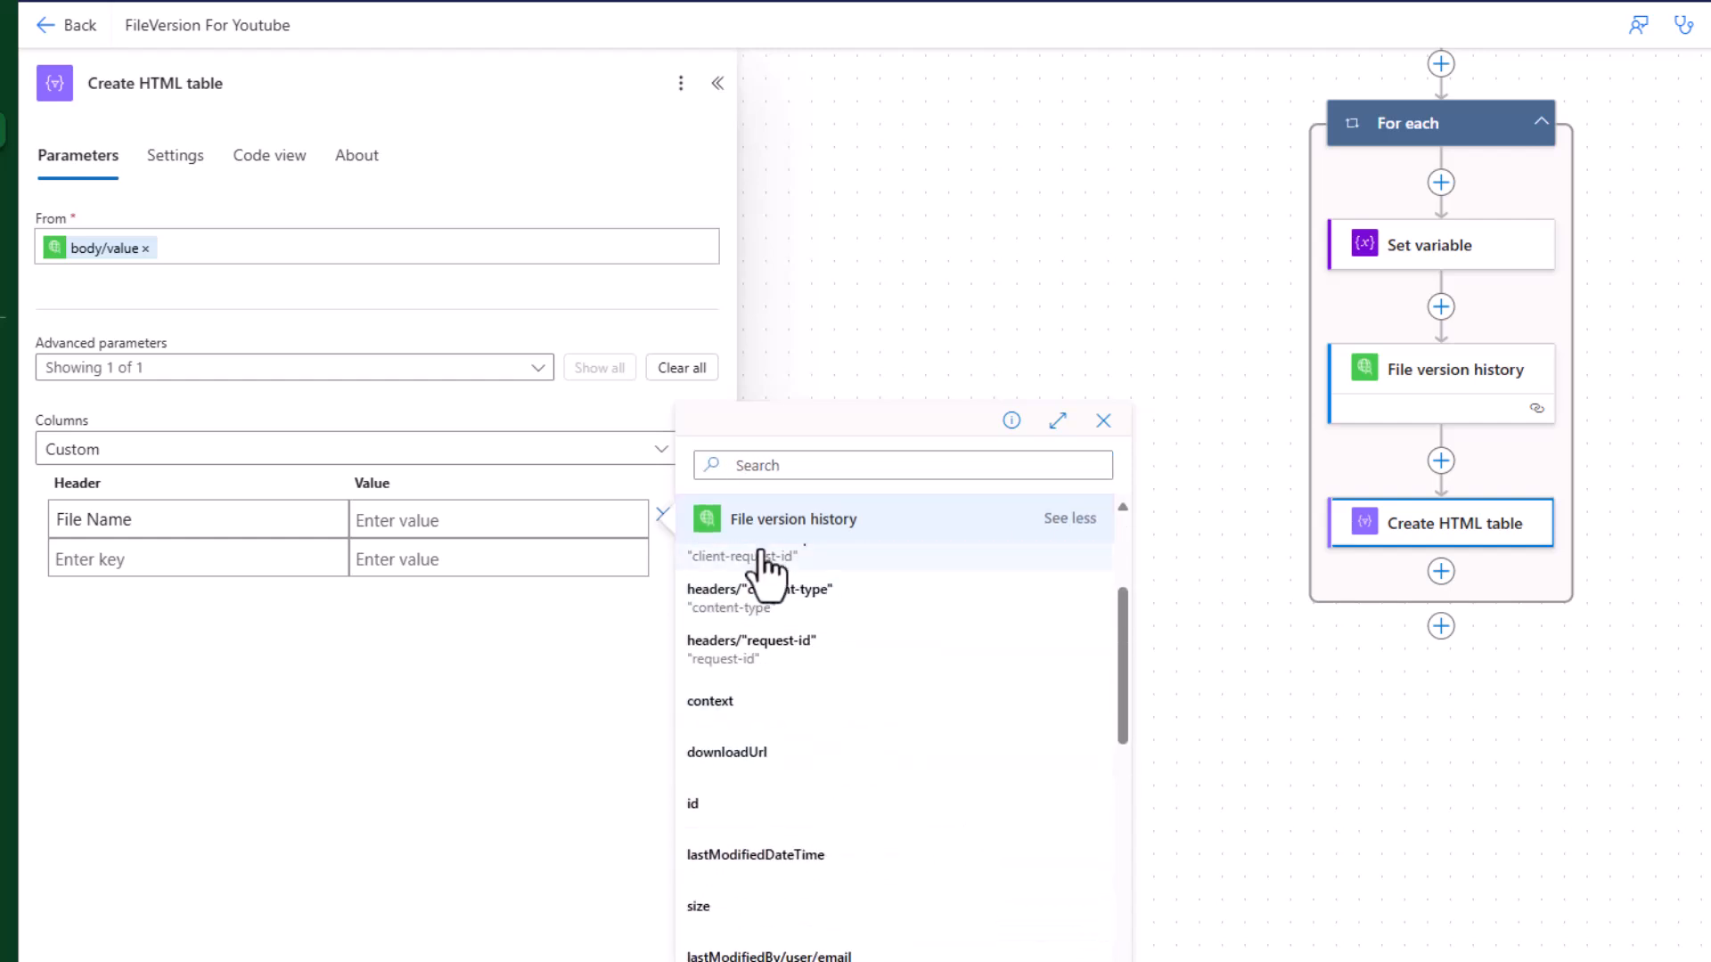
scroll(917, 764, "down", 6)
scroll(917, 770, "down", 4)
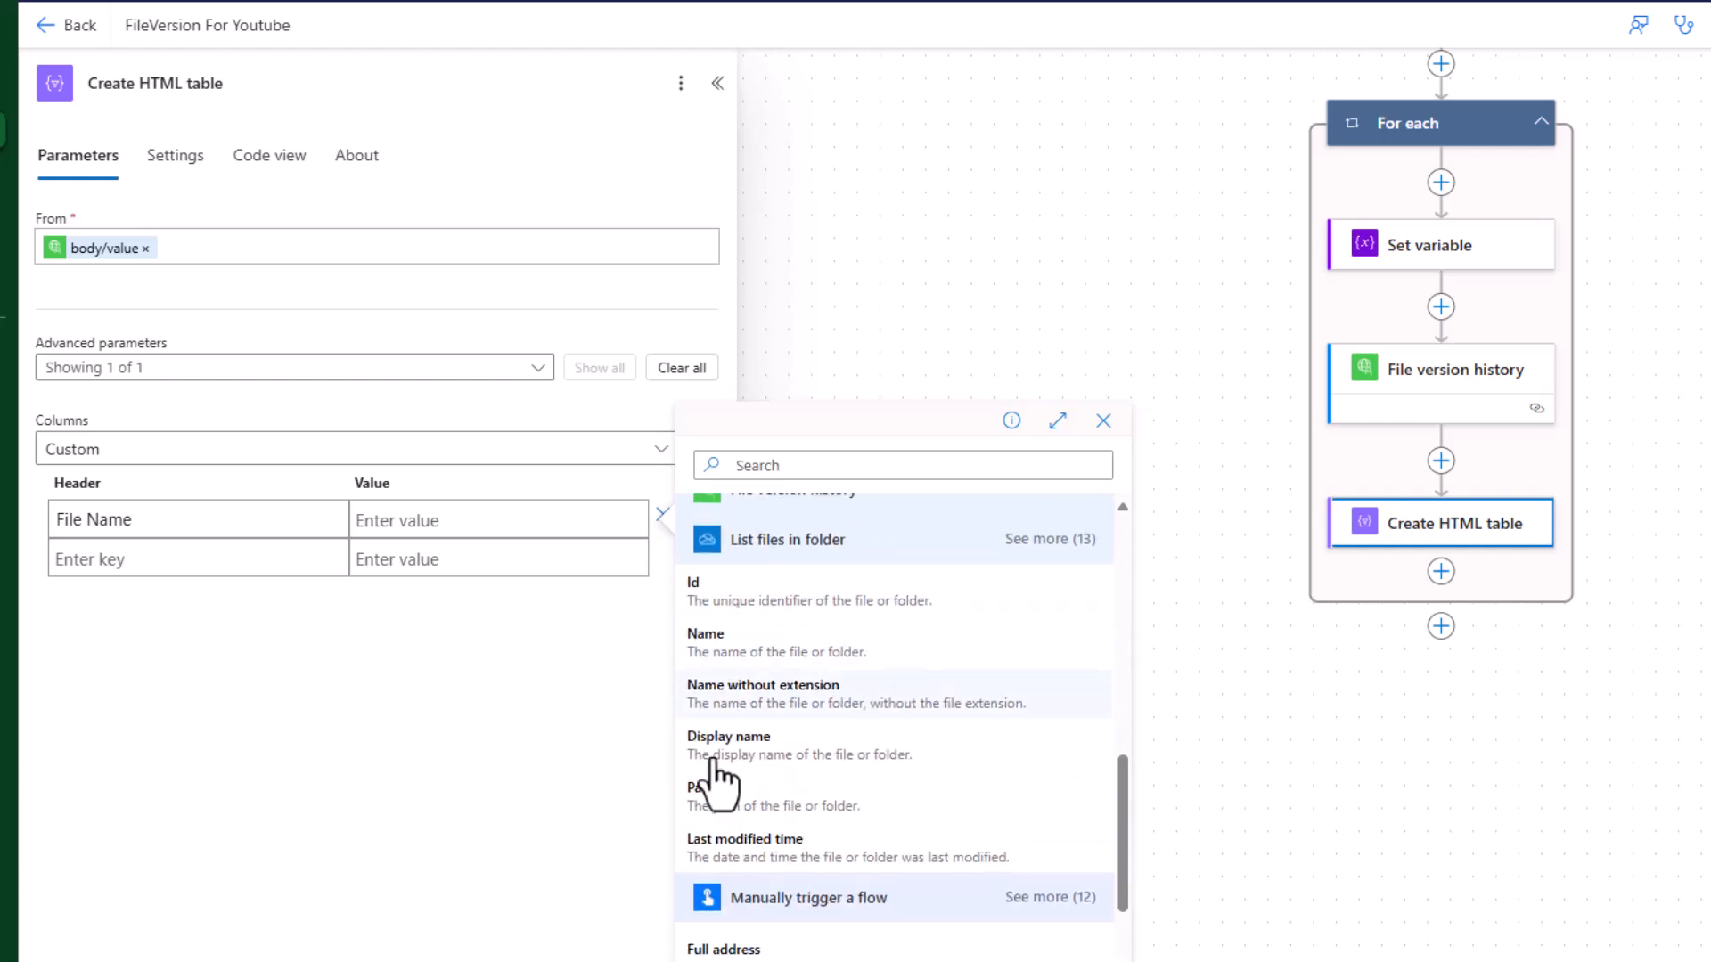
left_click(810, 658)
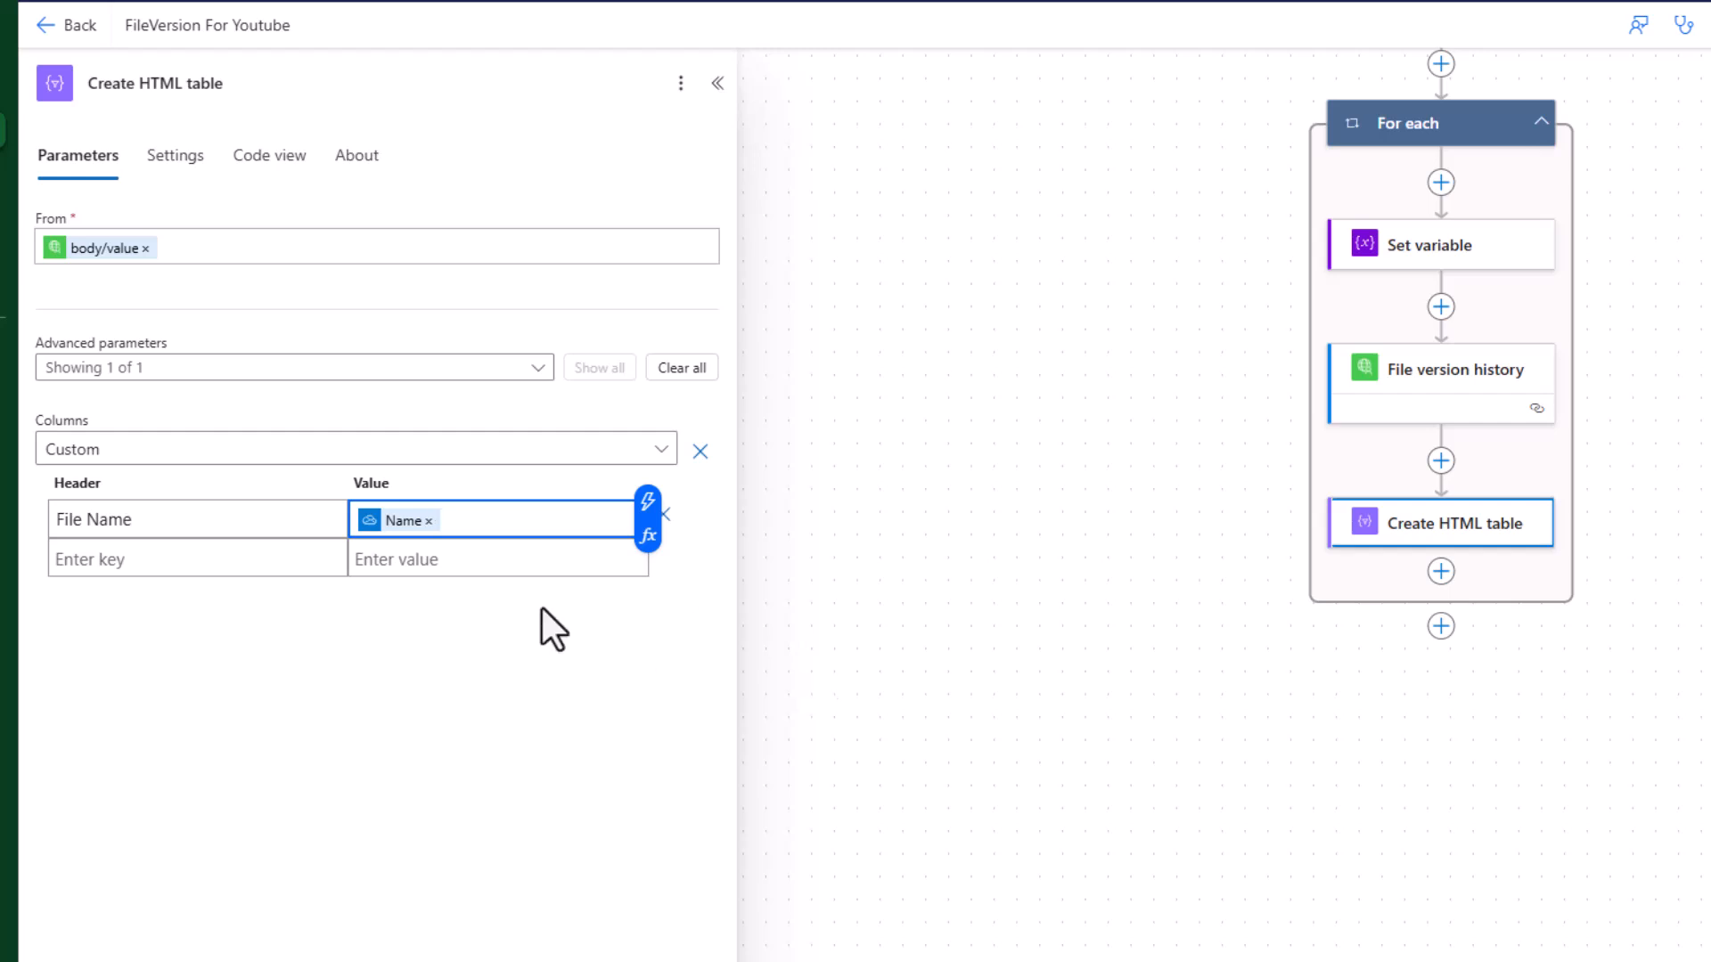
- Add a Version Number column with the dynamic id from File version history as its value
left_click(154, 562)
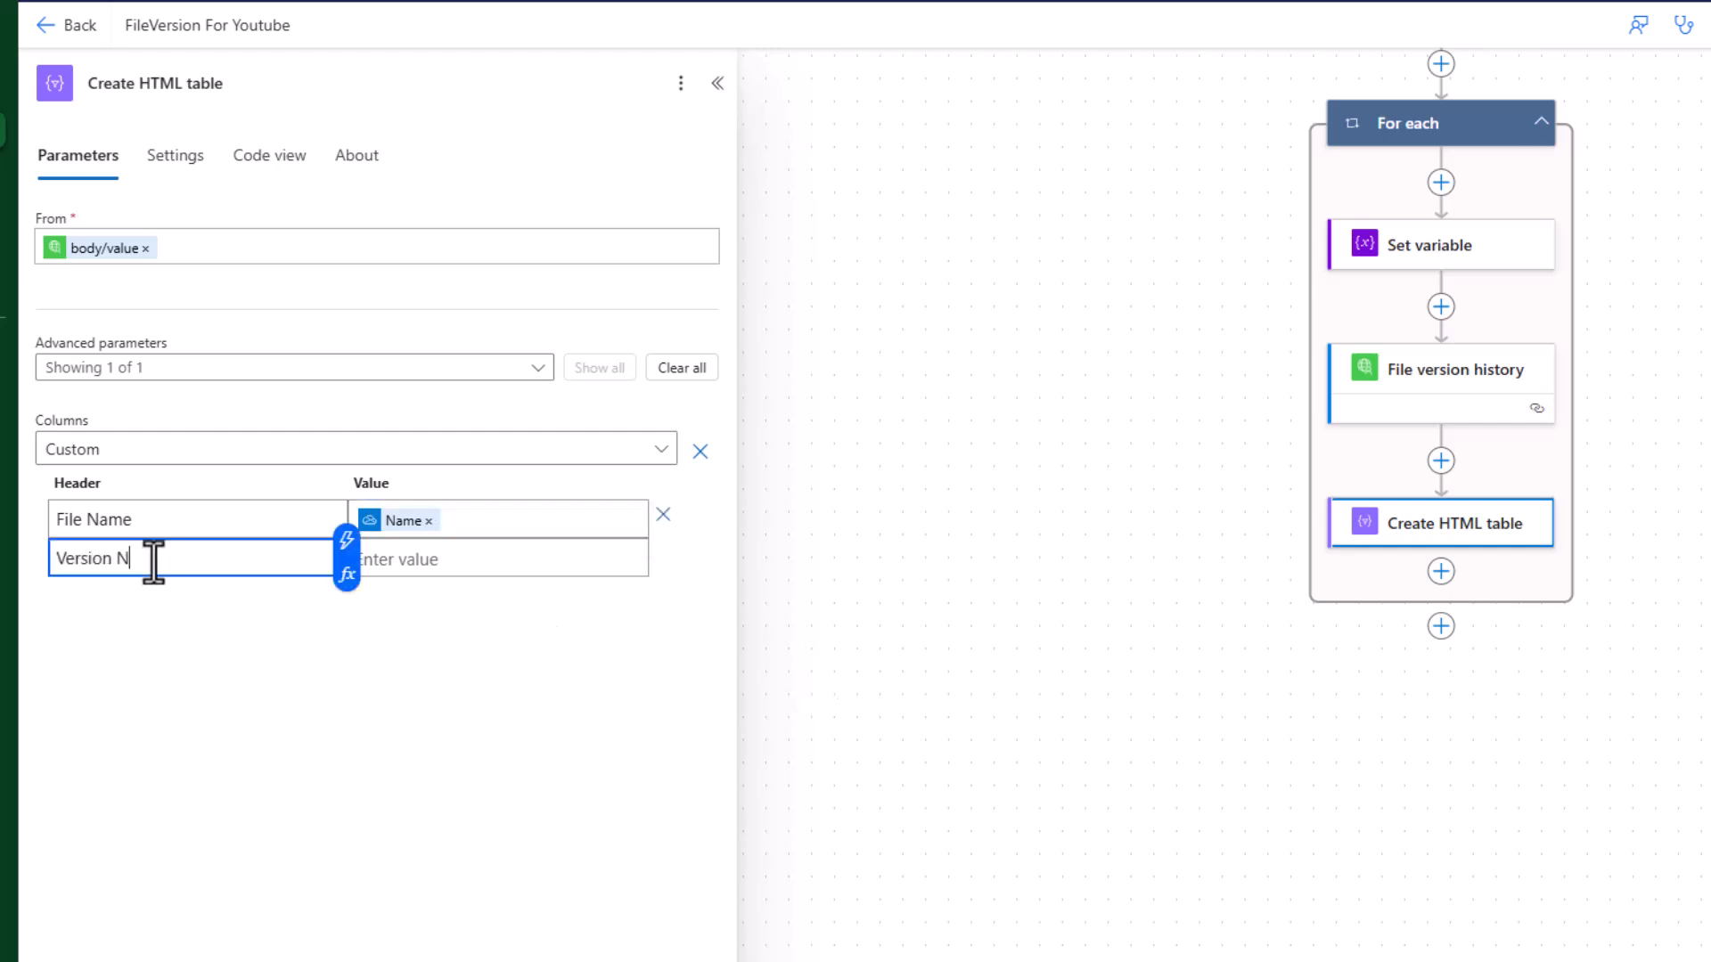
left_click(516, 559)
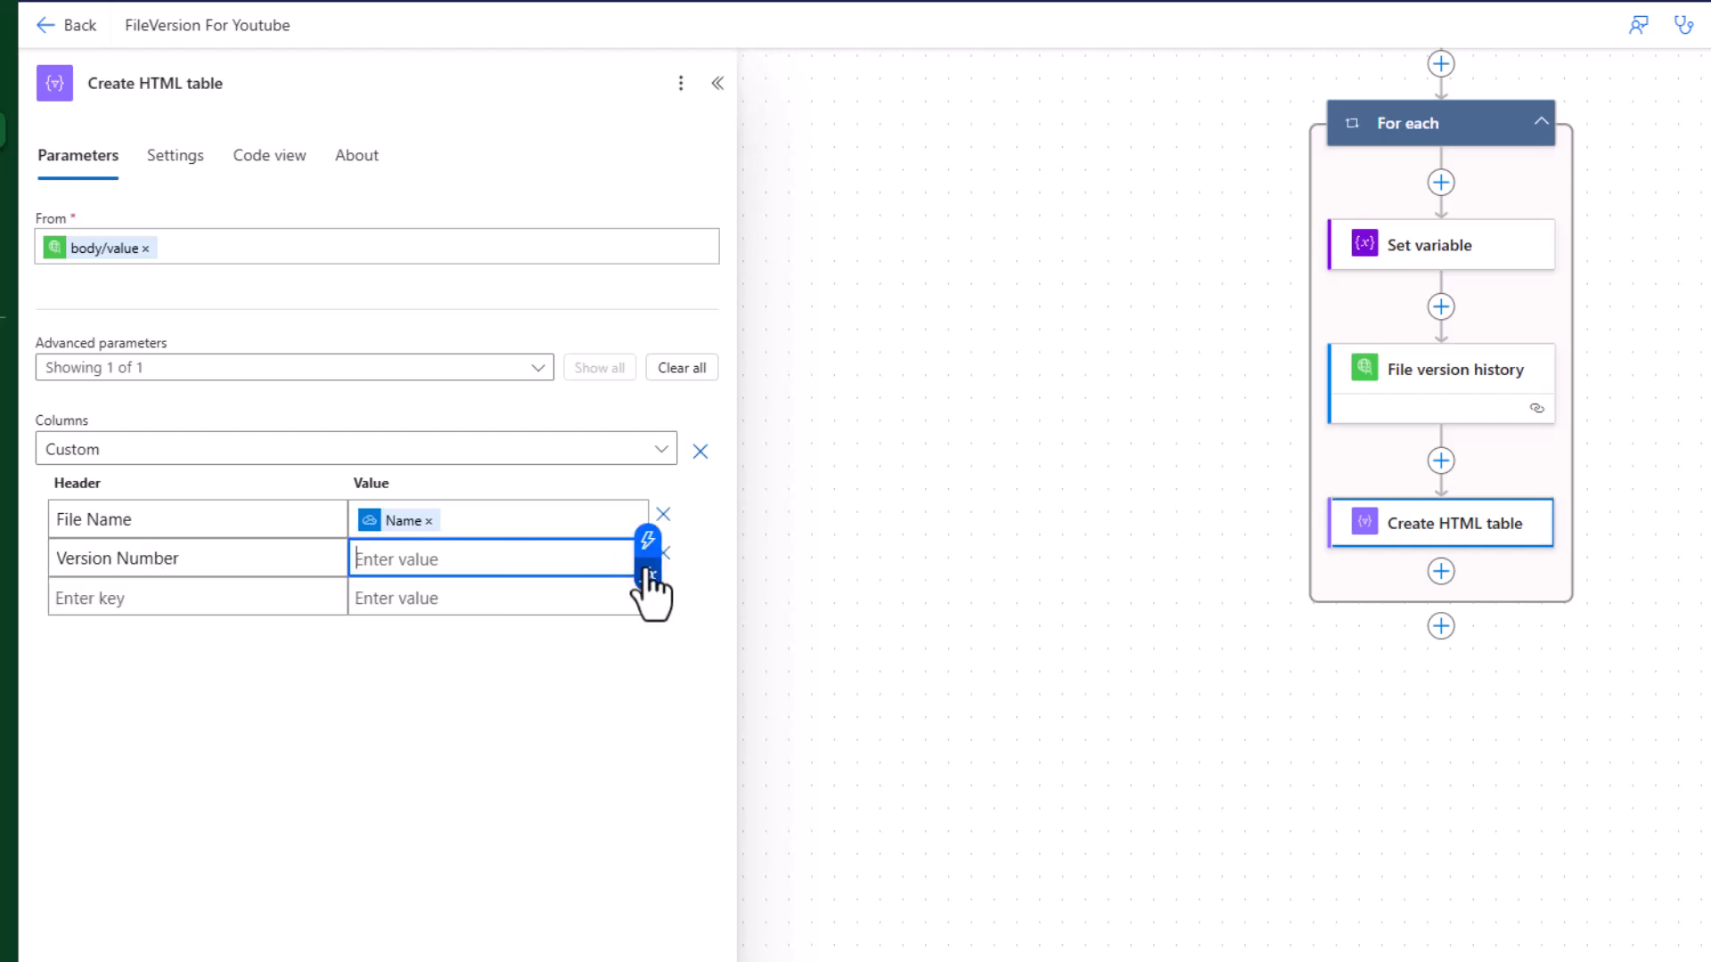
left_click(649, 544)
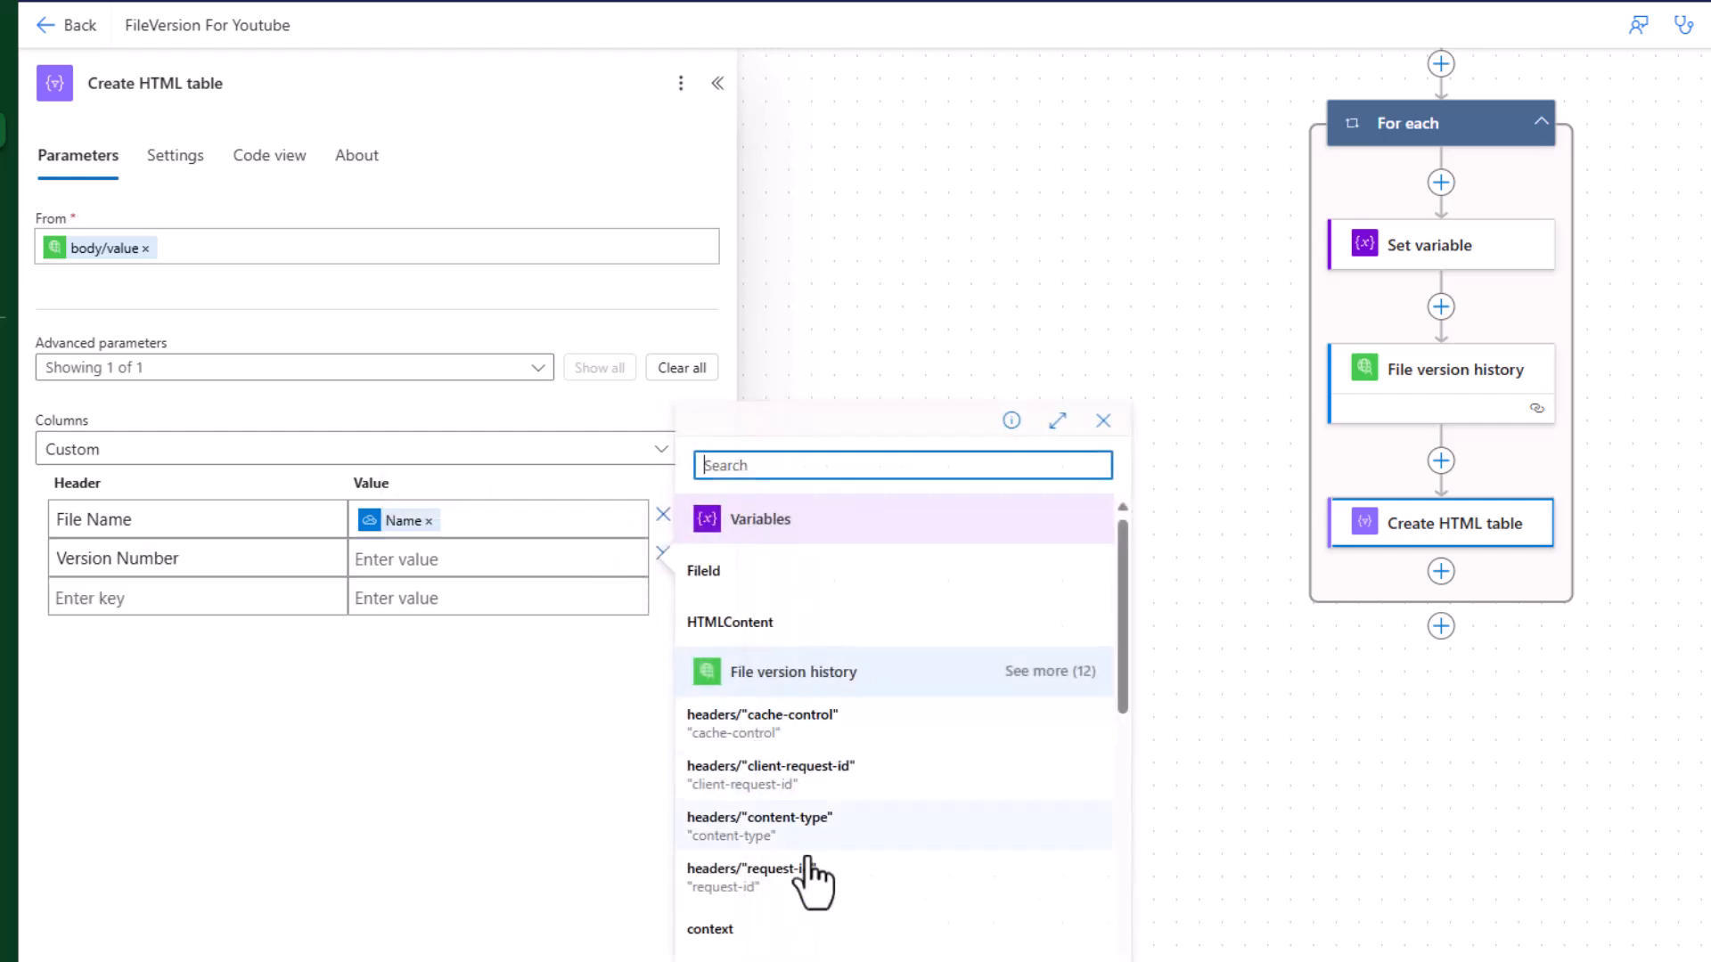
scroll(813, 855, "down", 3)
left_click(1059, 519)
scroll(993, 764, "down", 2)
left_click(751, 689)
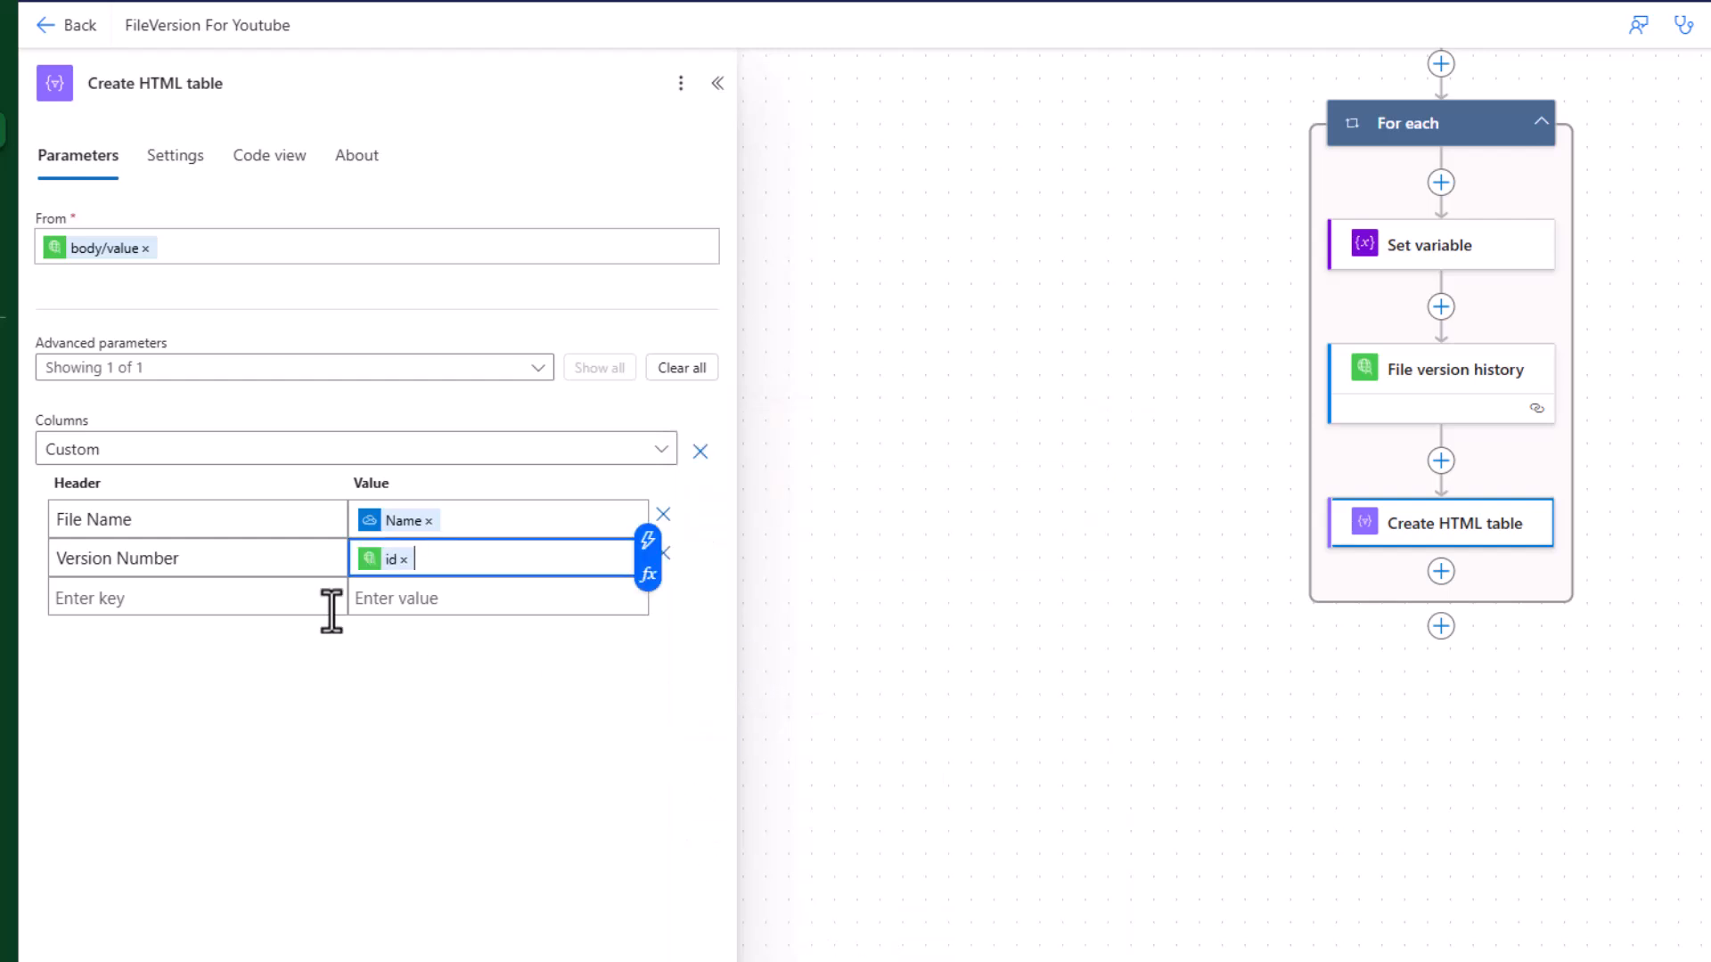
- Add a File Size column with the dynamic size from File version history as its value
left_click(286, 602)
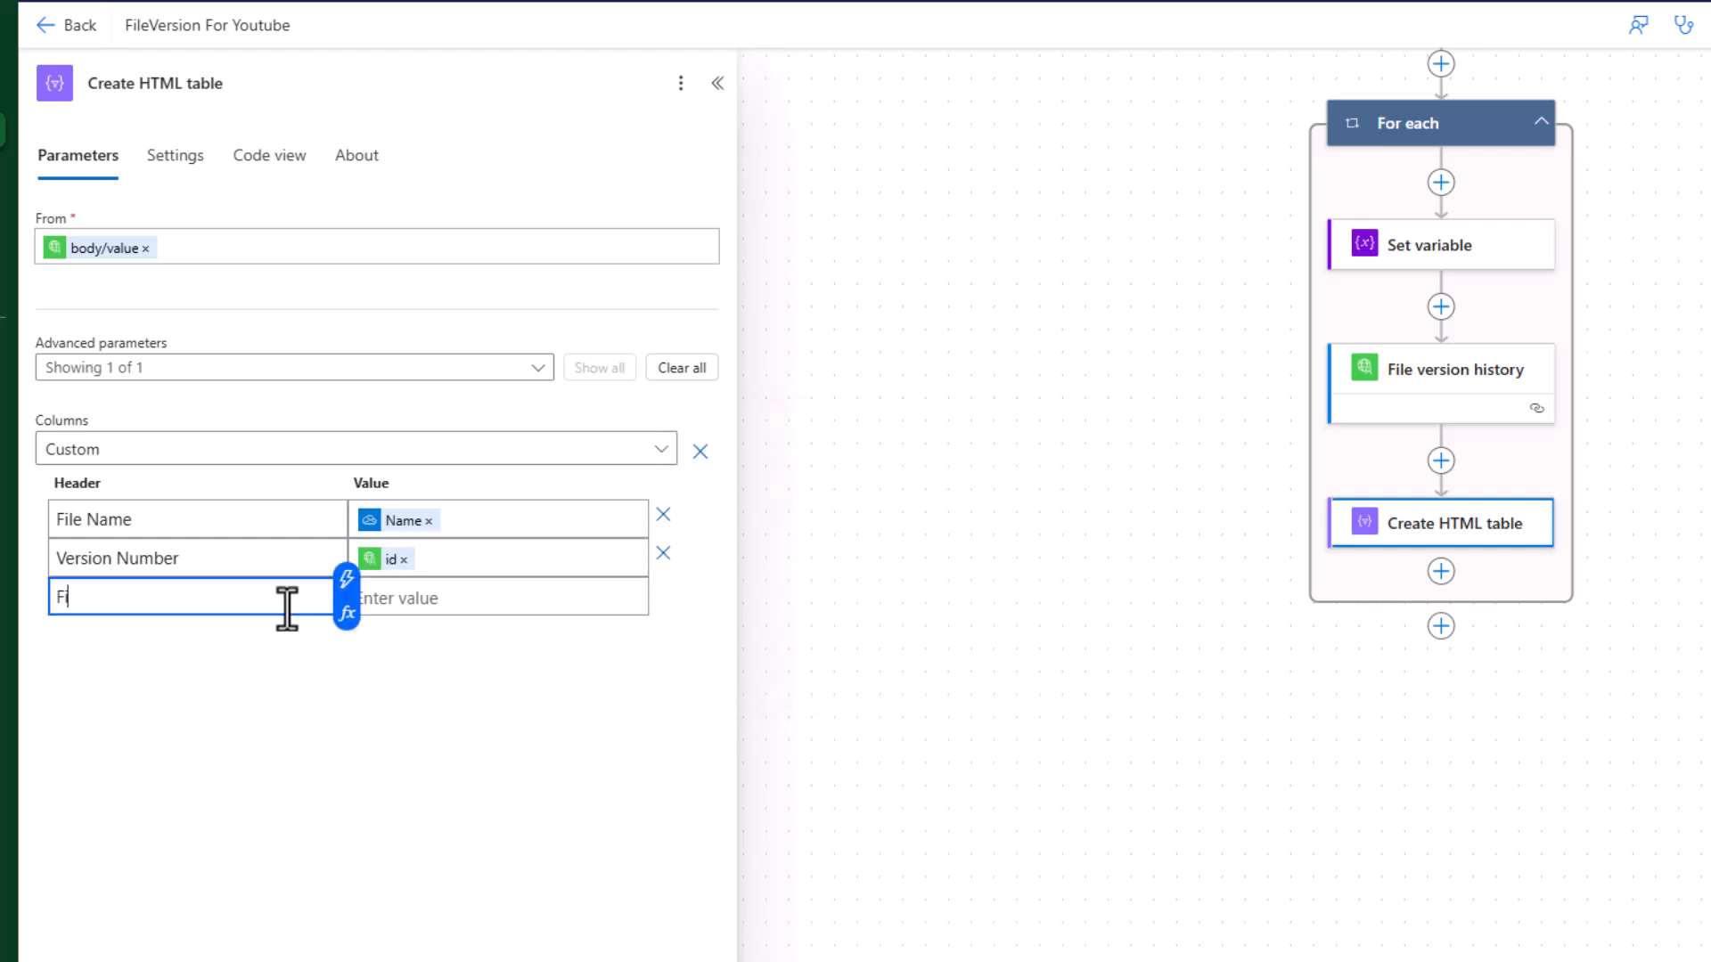
type("File Size")
left_click(592, 595)
left_click(651, 584)
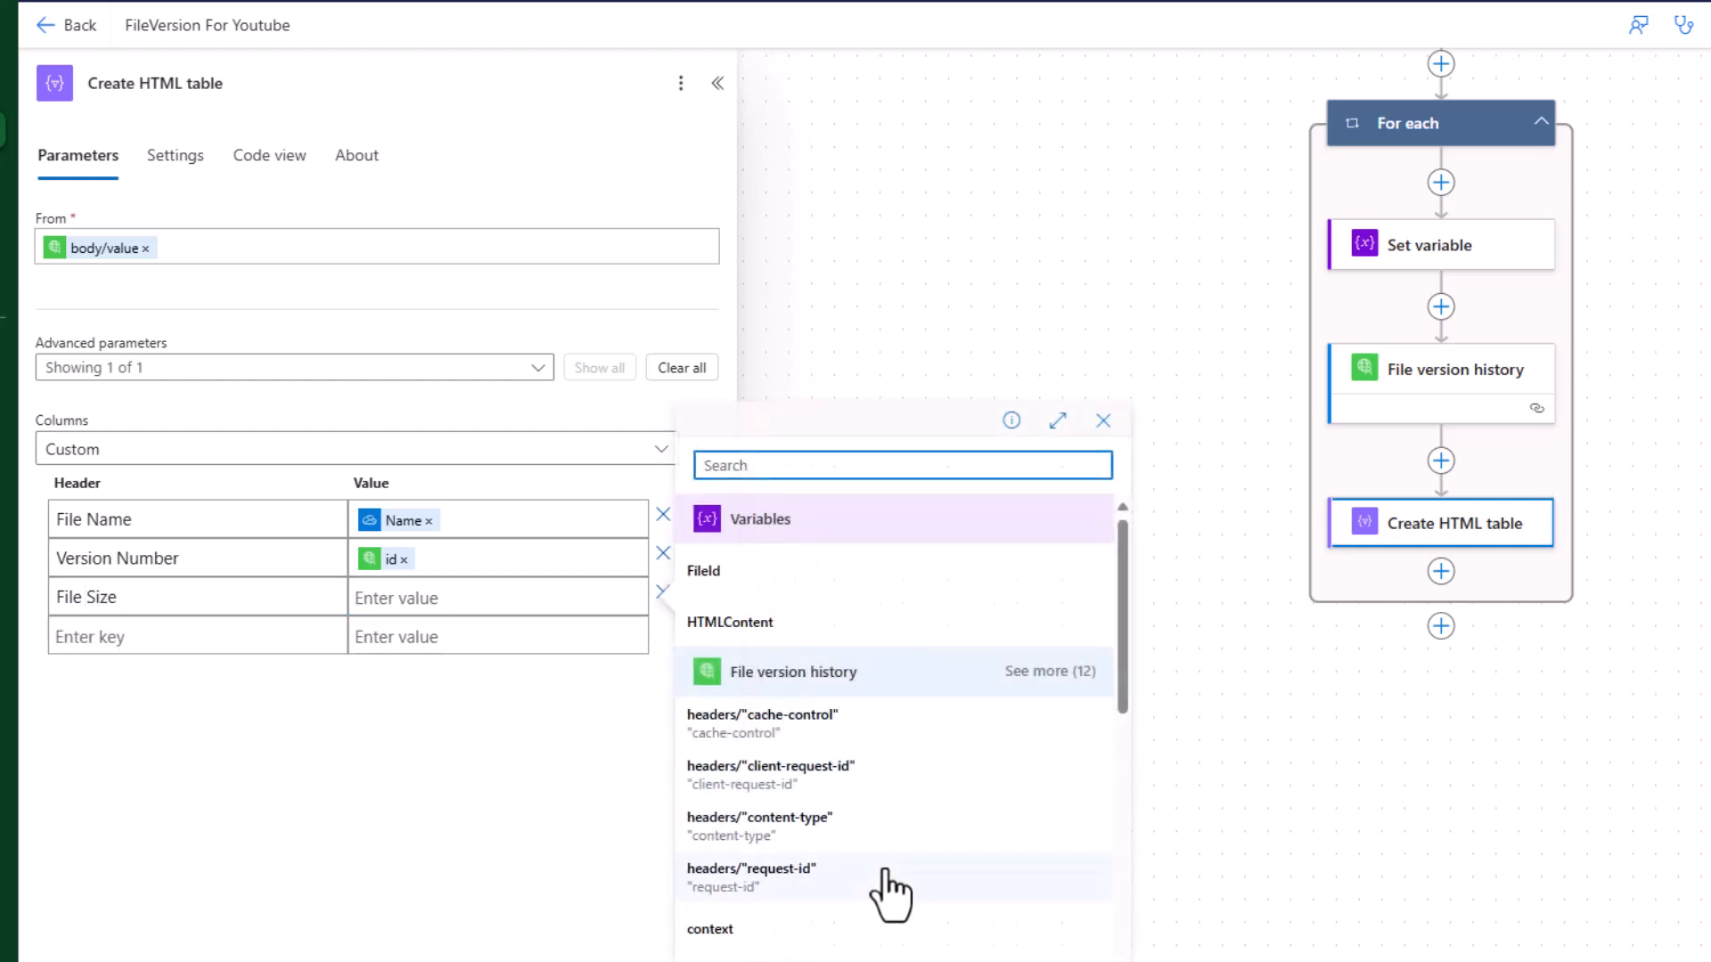
left_click(1048, 679)
scroll(924, 869, "down", 4)
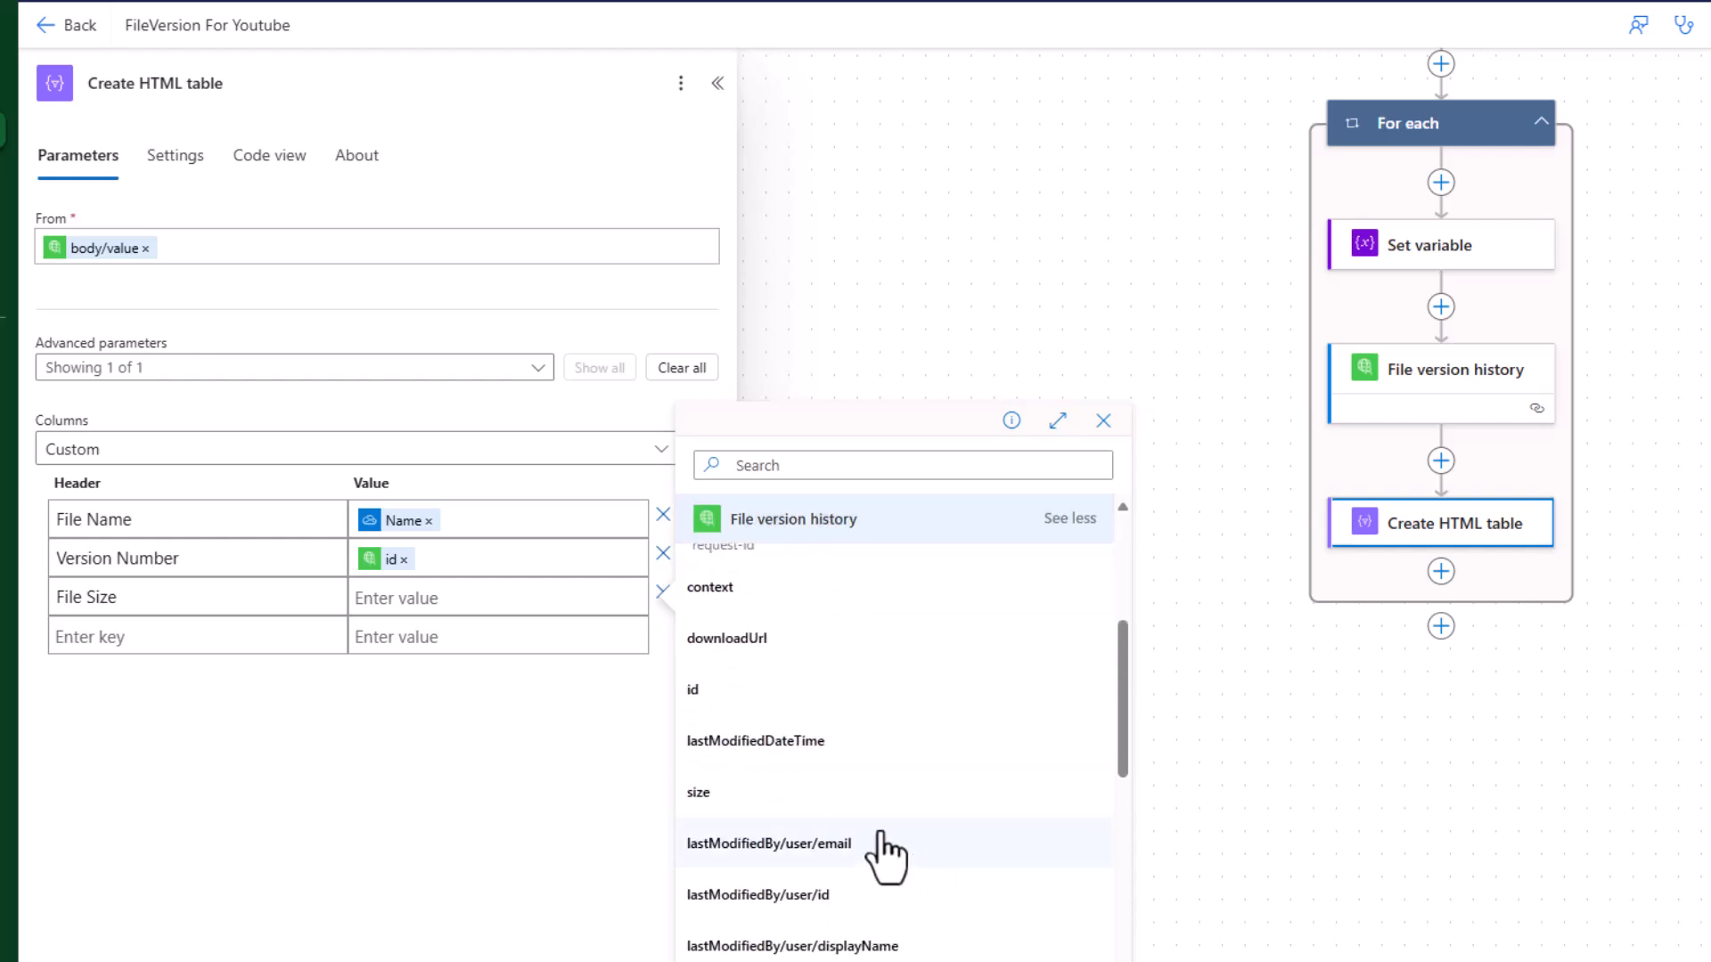
left_click(698, 792)
- Add a Last Modified column with lastModifiedDateTime from File version history as its value
left_click(220, 635)
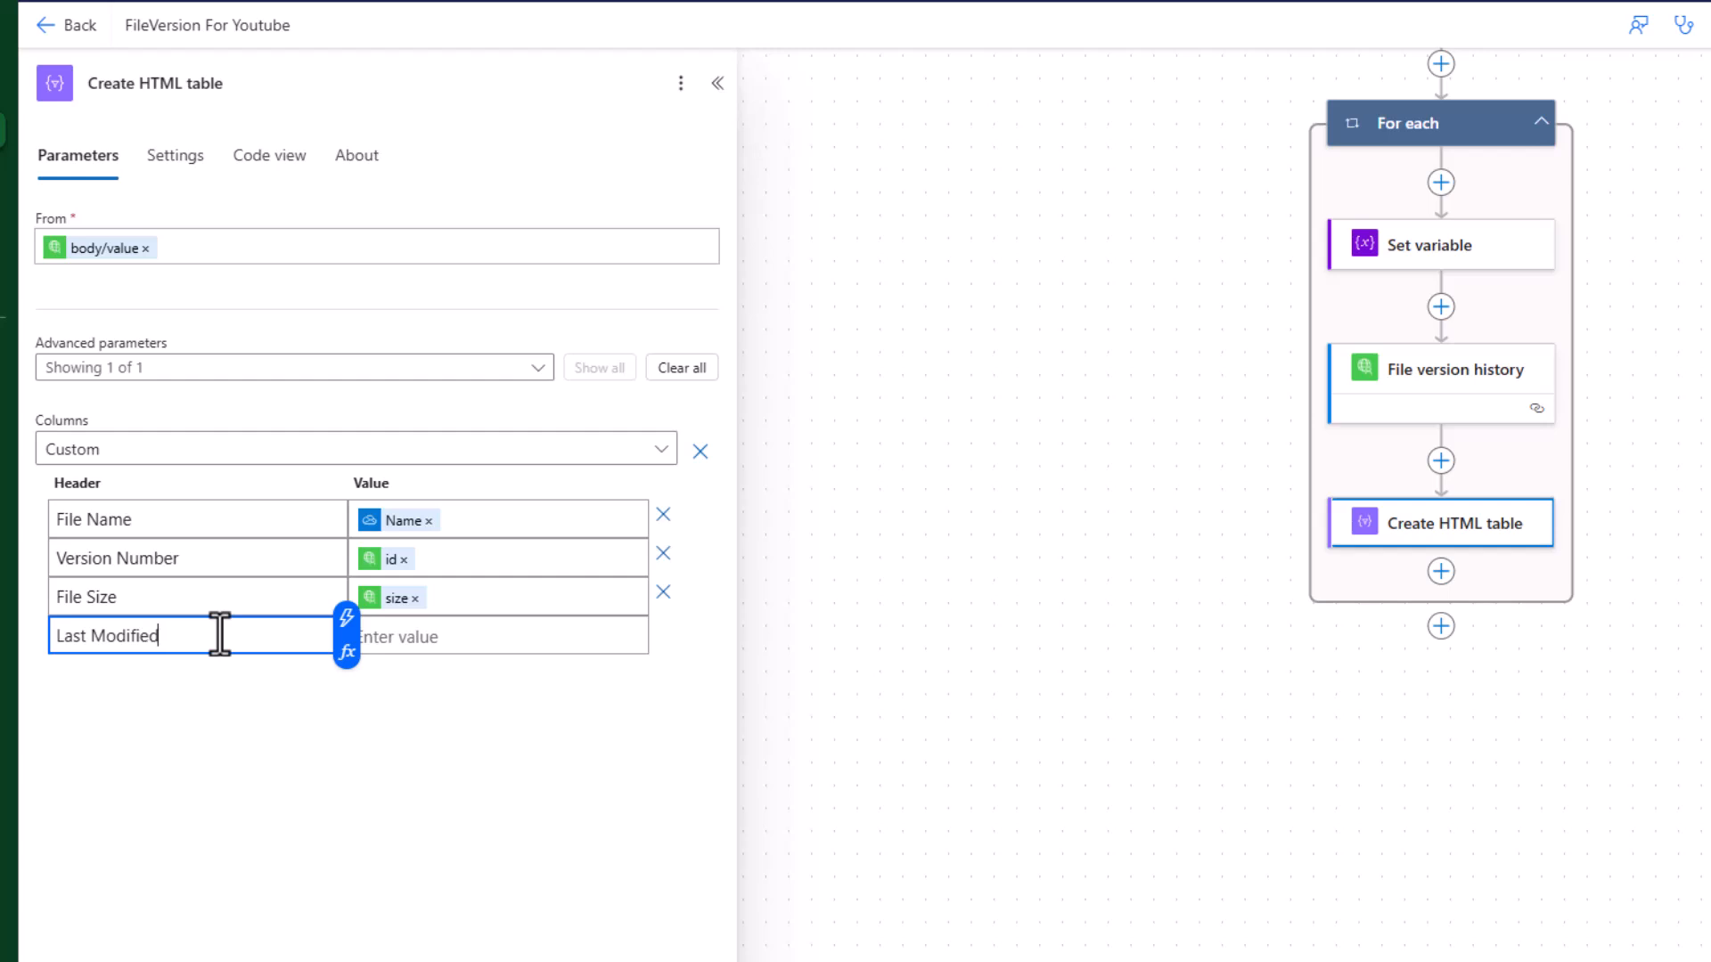
left_click(607, 621)
left_click(647, 616)
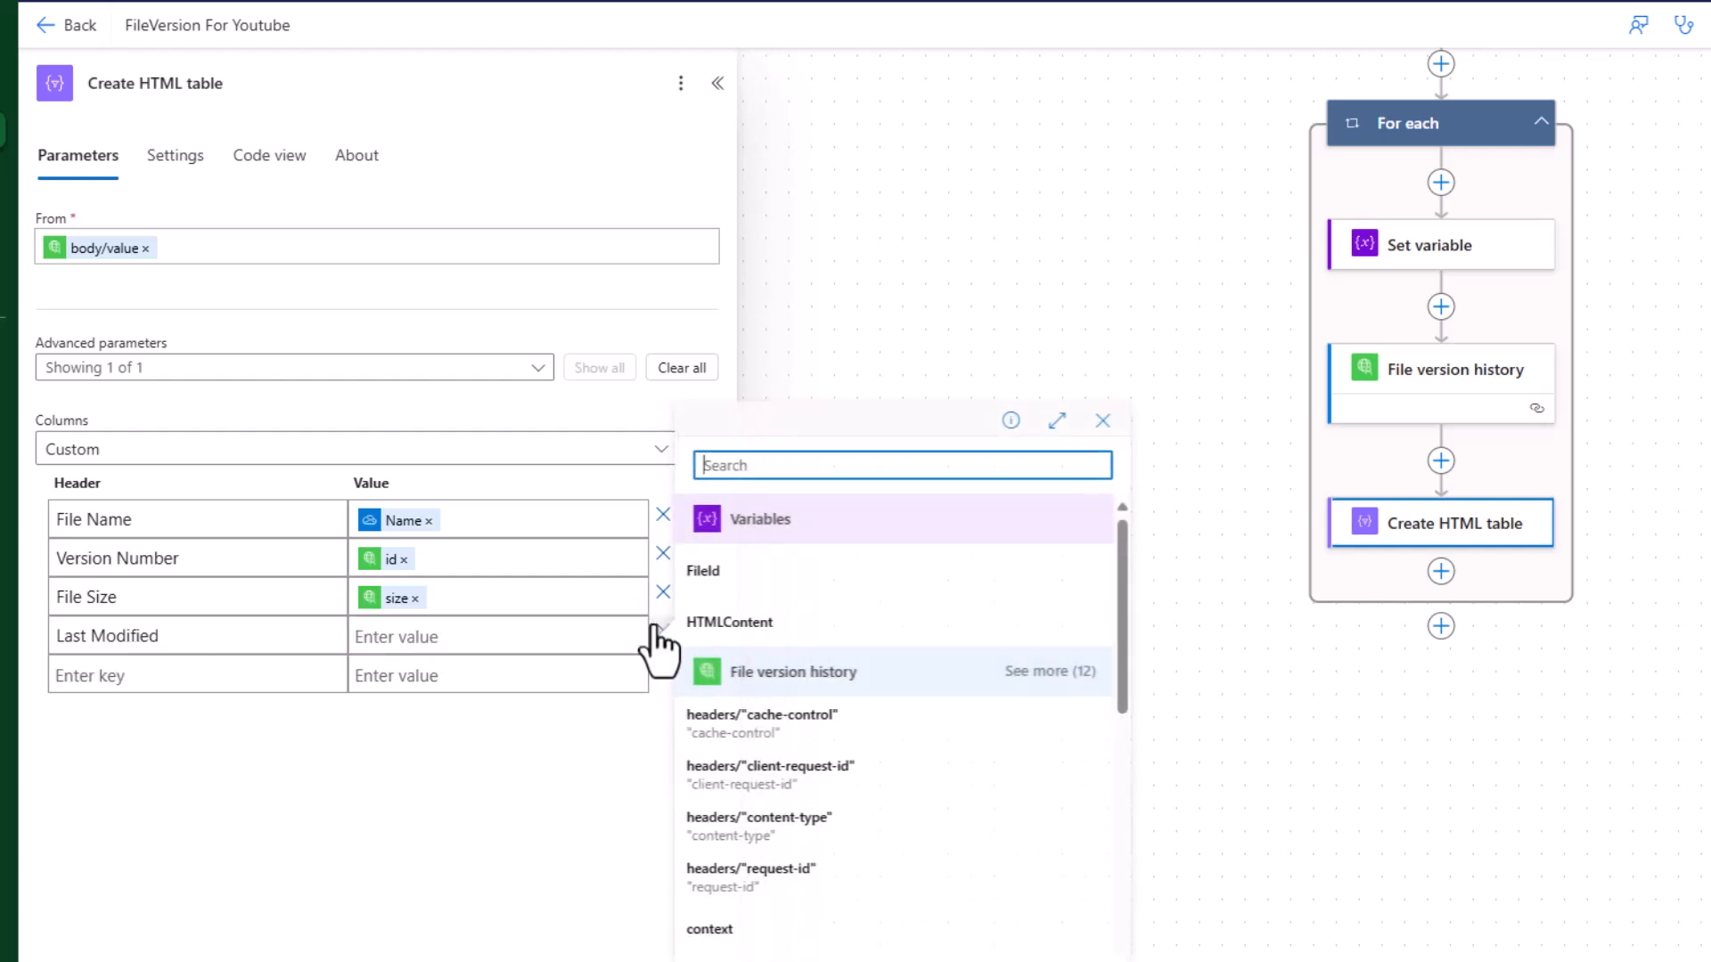
left_click(1066, 679)
scroll(1019, 869, "down", 4)
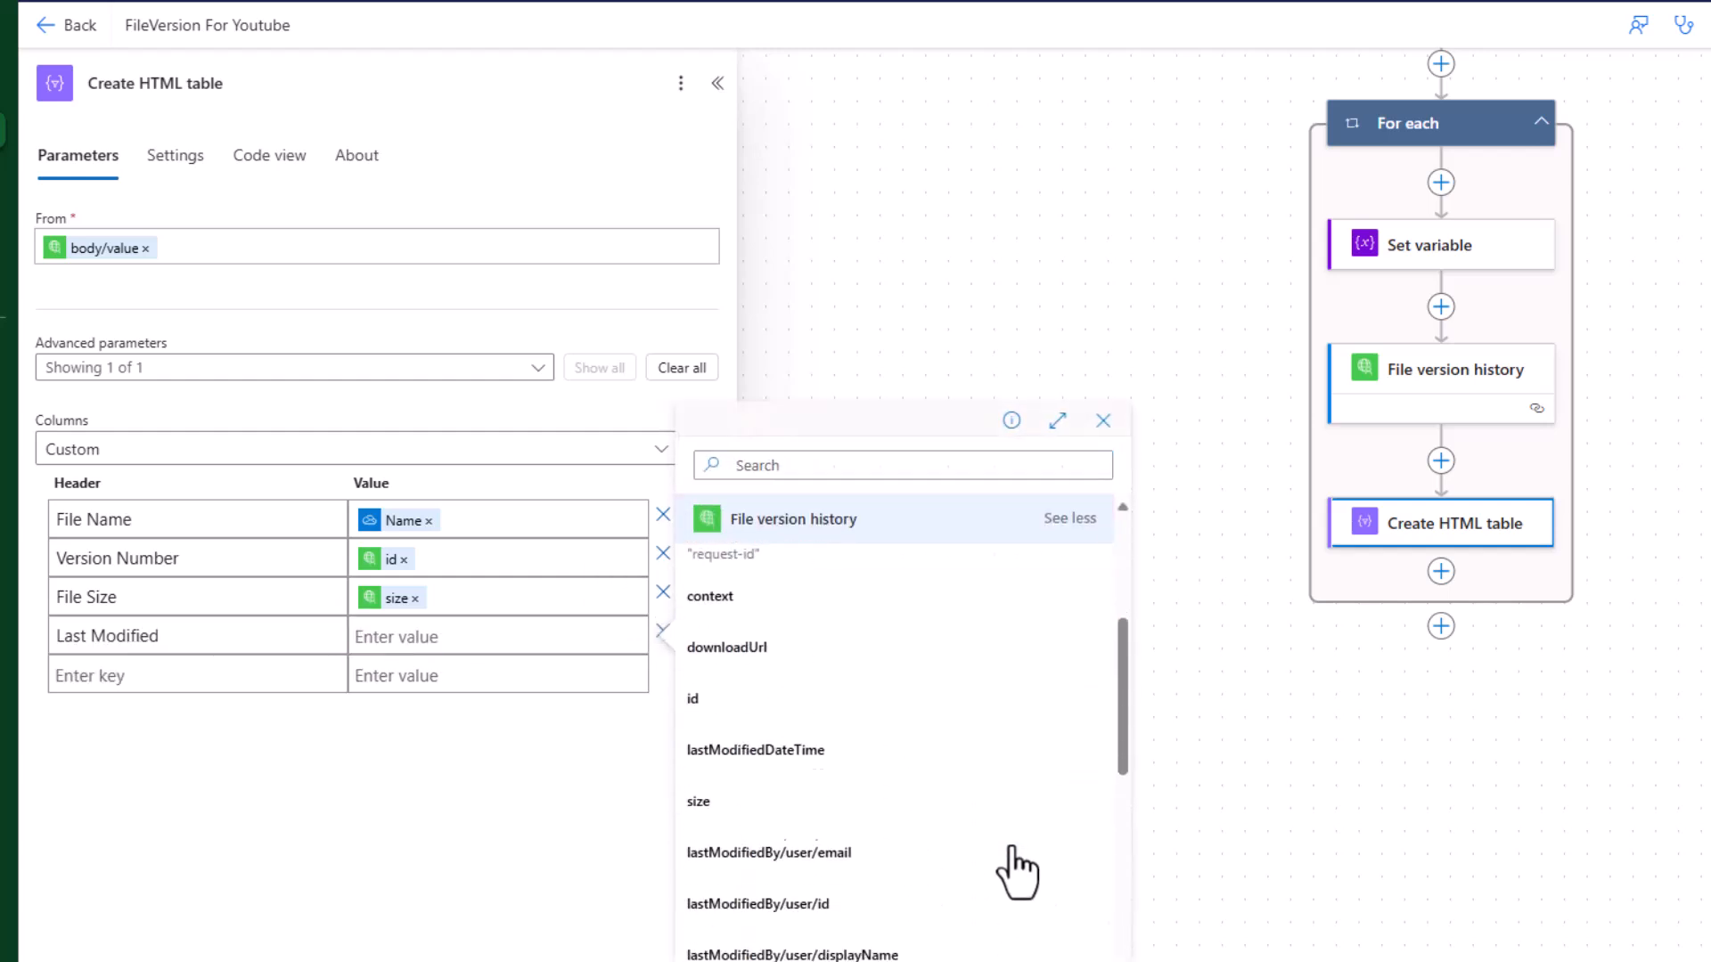
left_click(783, 749)
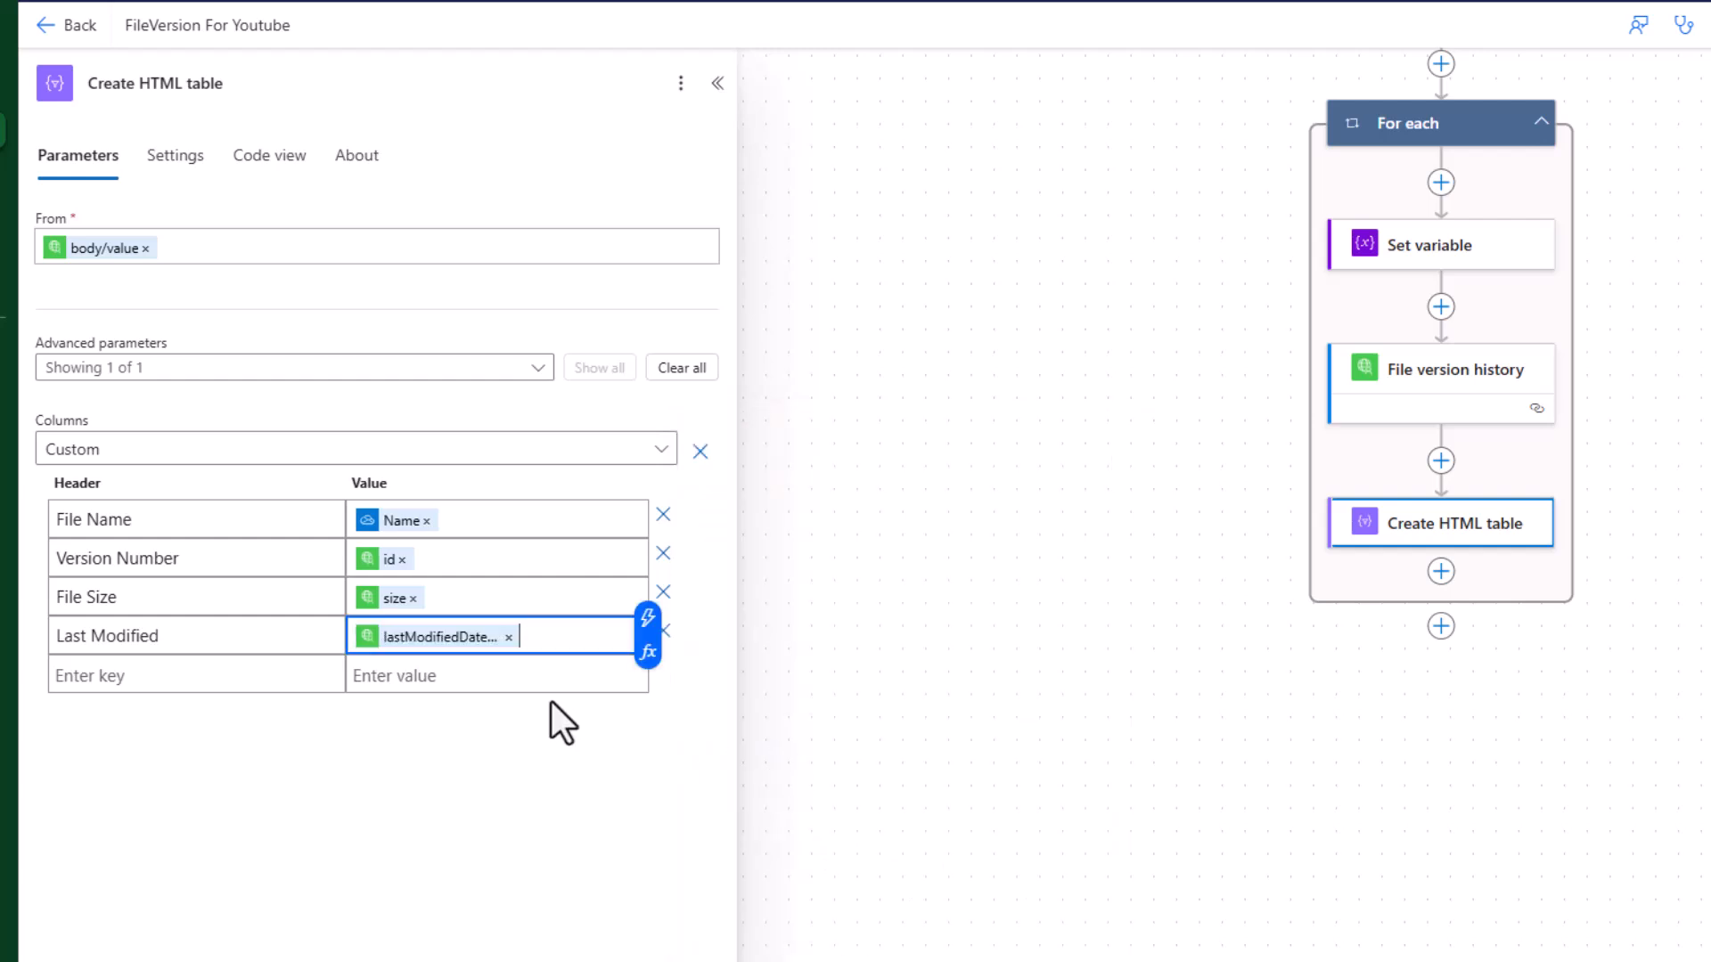
- Add a Modified By column to the HTML table with lastModifiedBy/user/email from File version history as its value
left_click(227, 676)
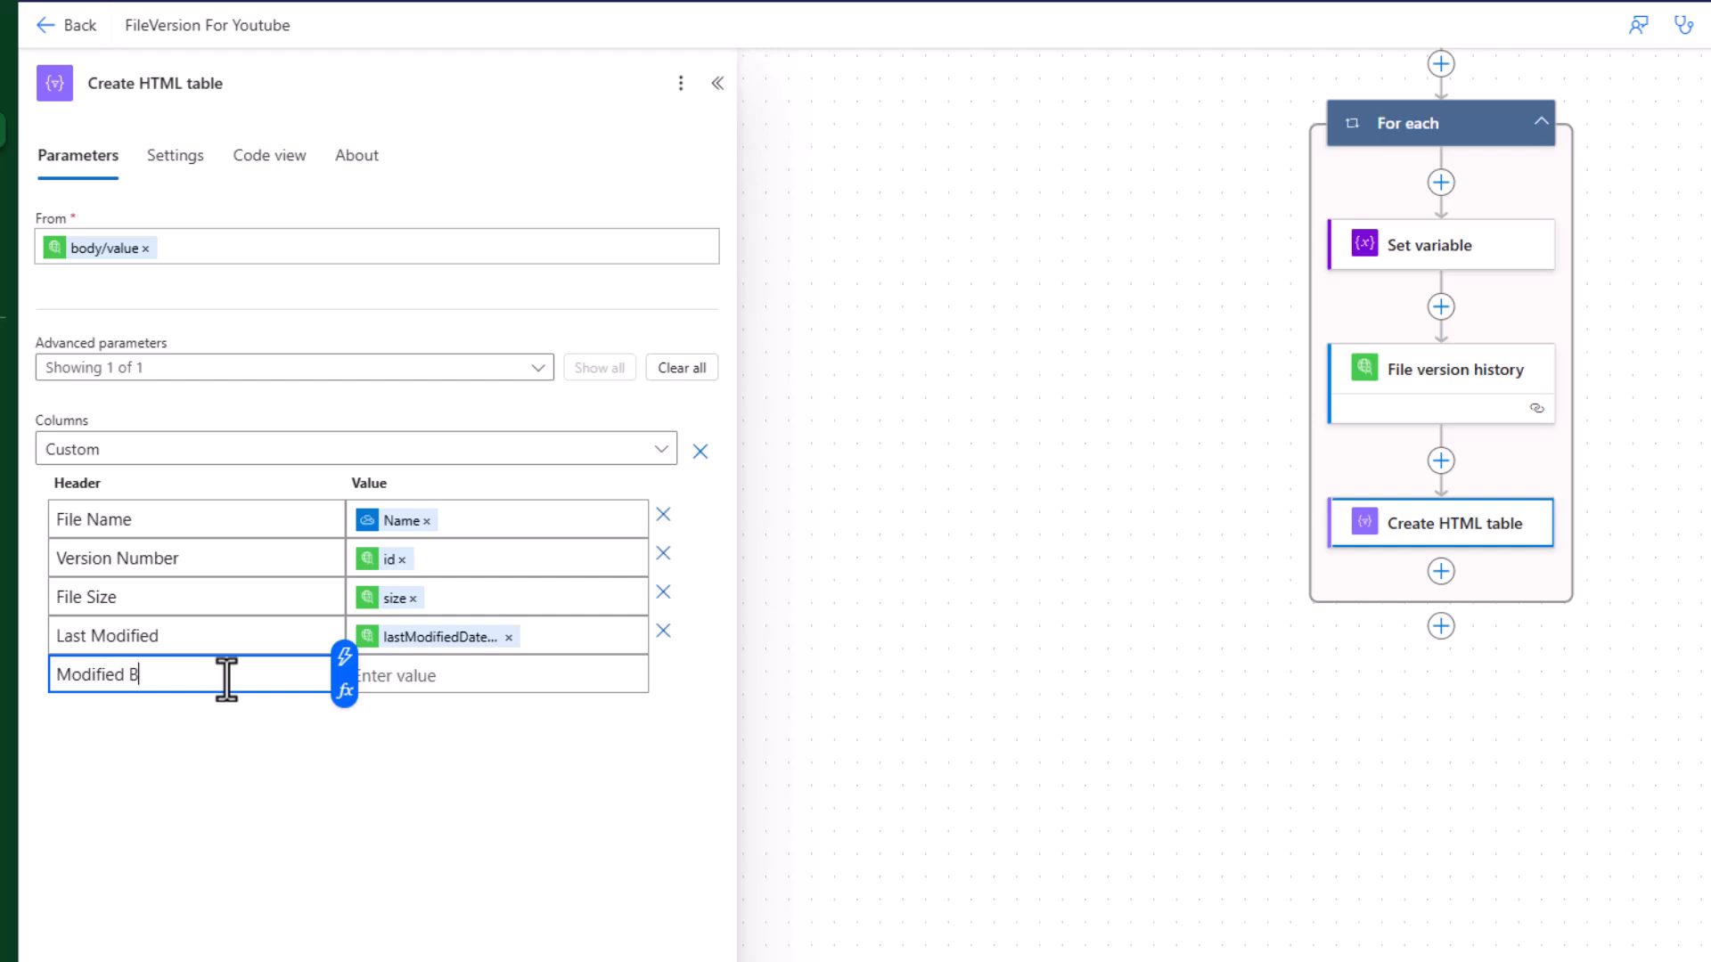
type("Modified By")
left_click(425, 676)
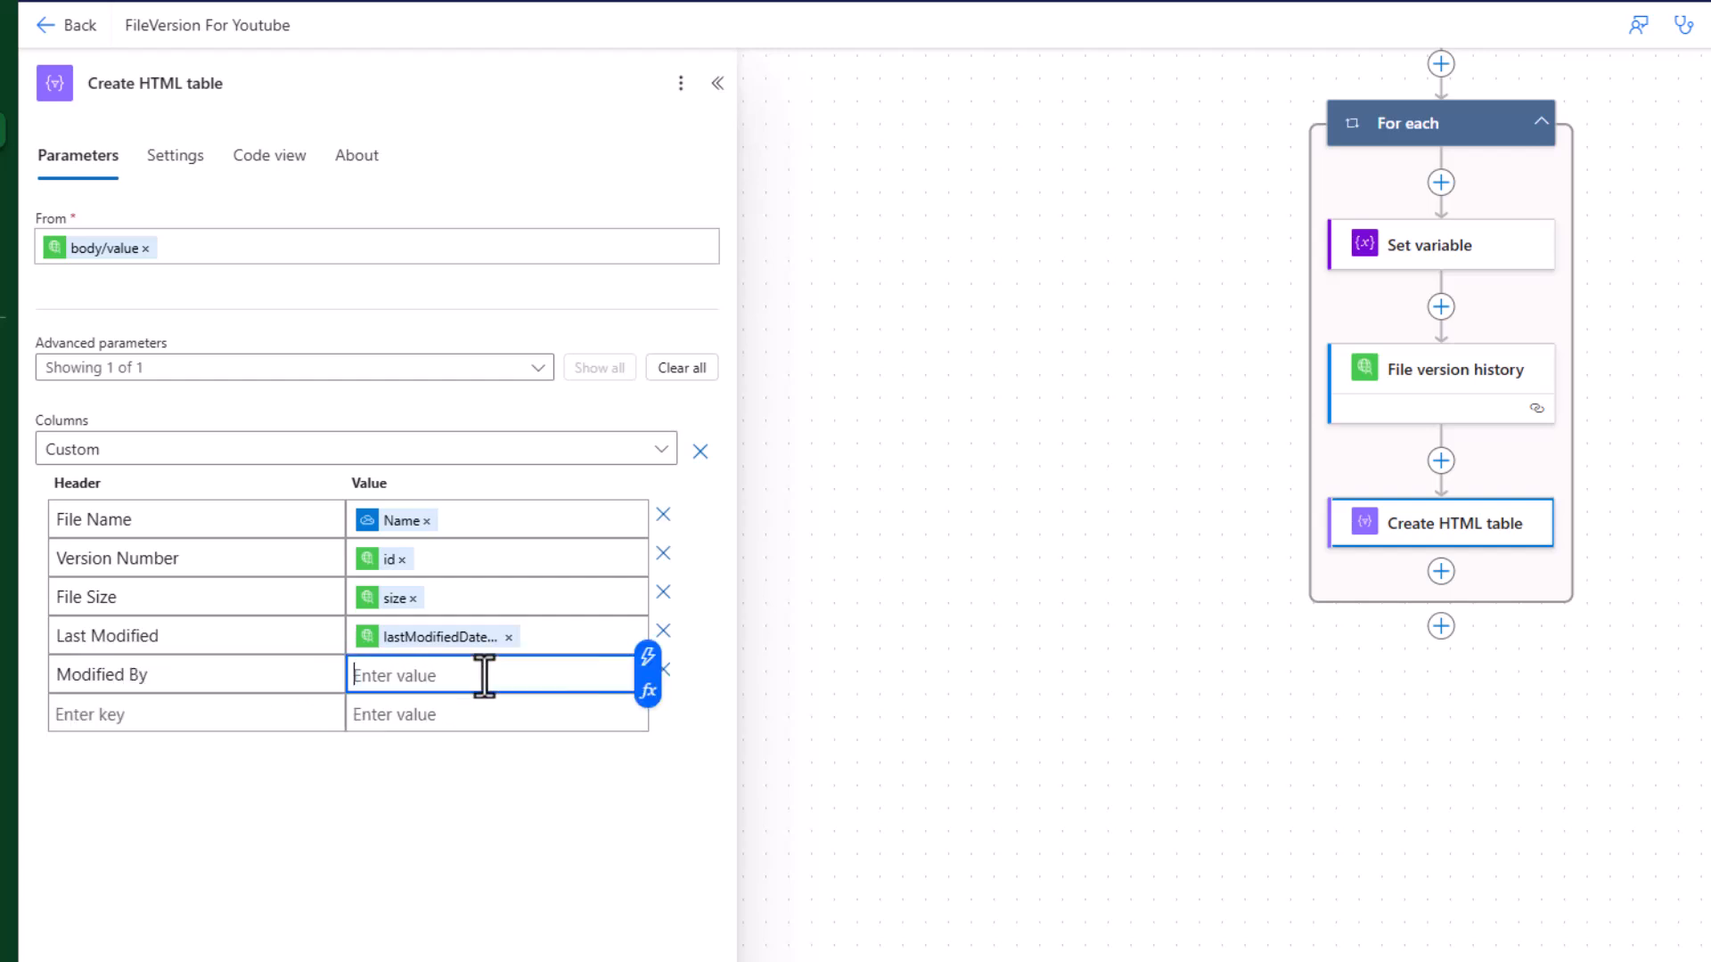
left_click(654, 653)
scroll(924, 814, "down", 2)
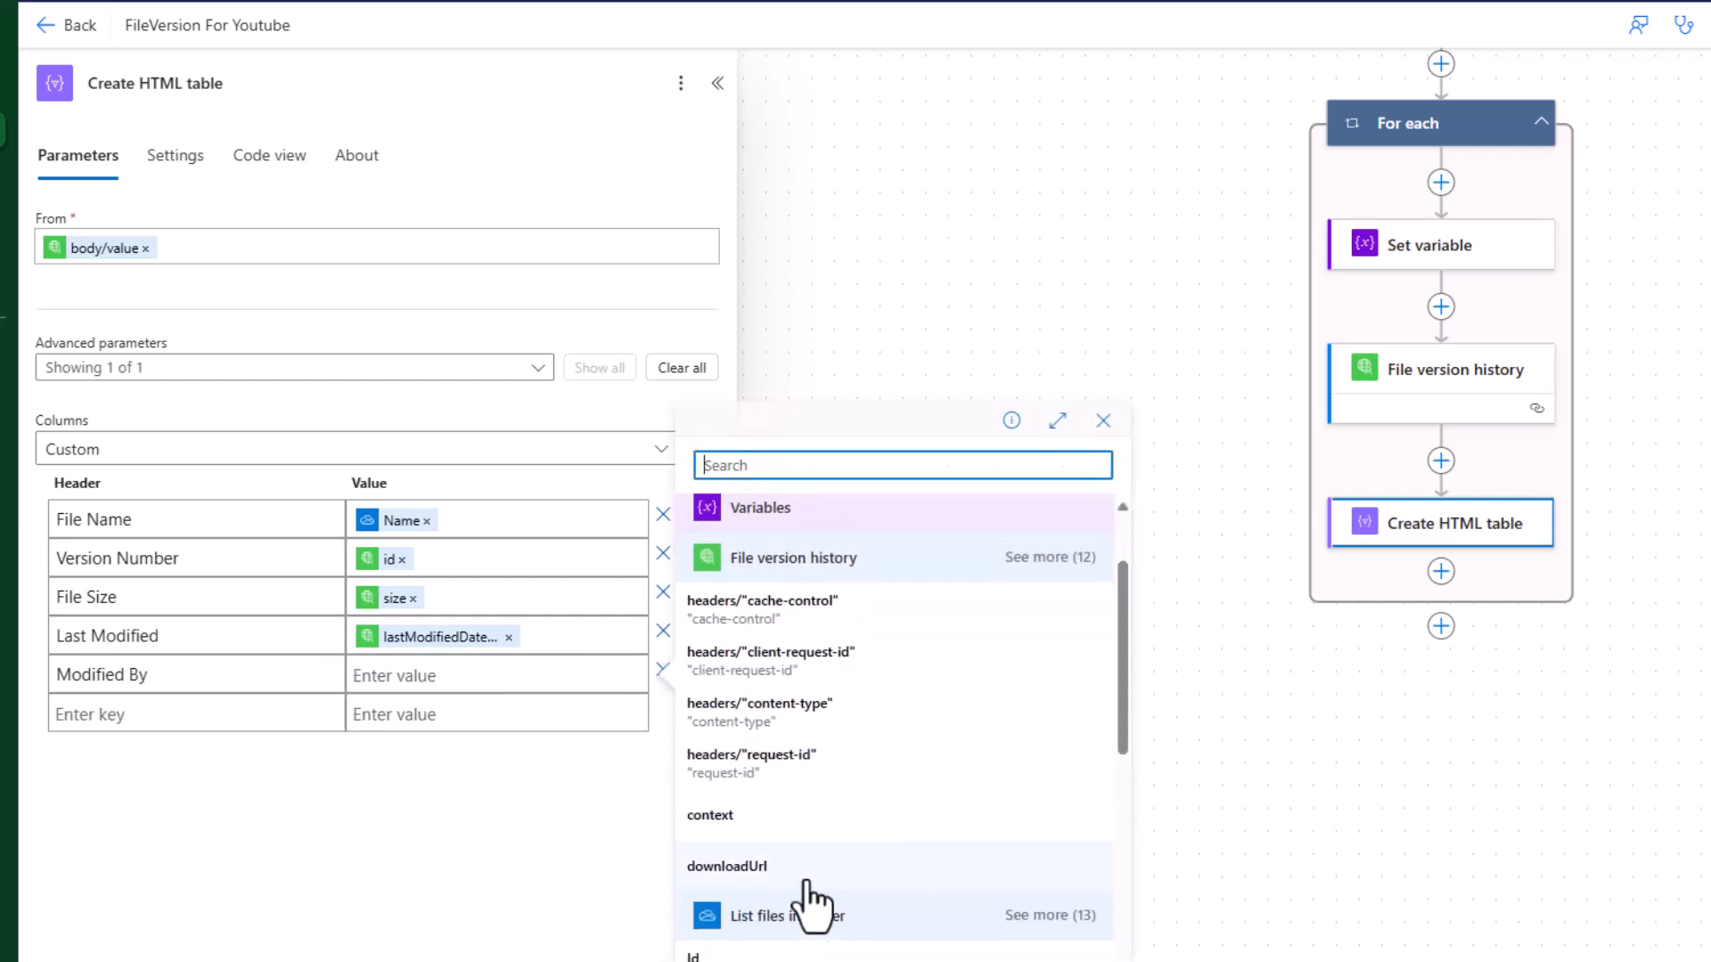
left_click(1051, 557)
scroll(936, 785, "down", 5)
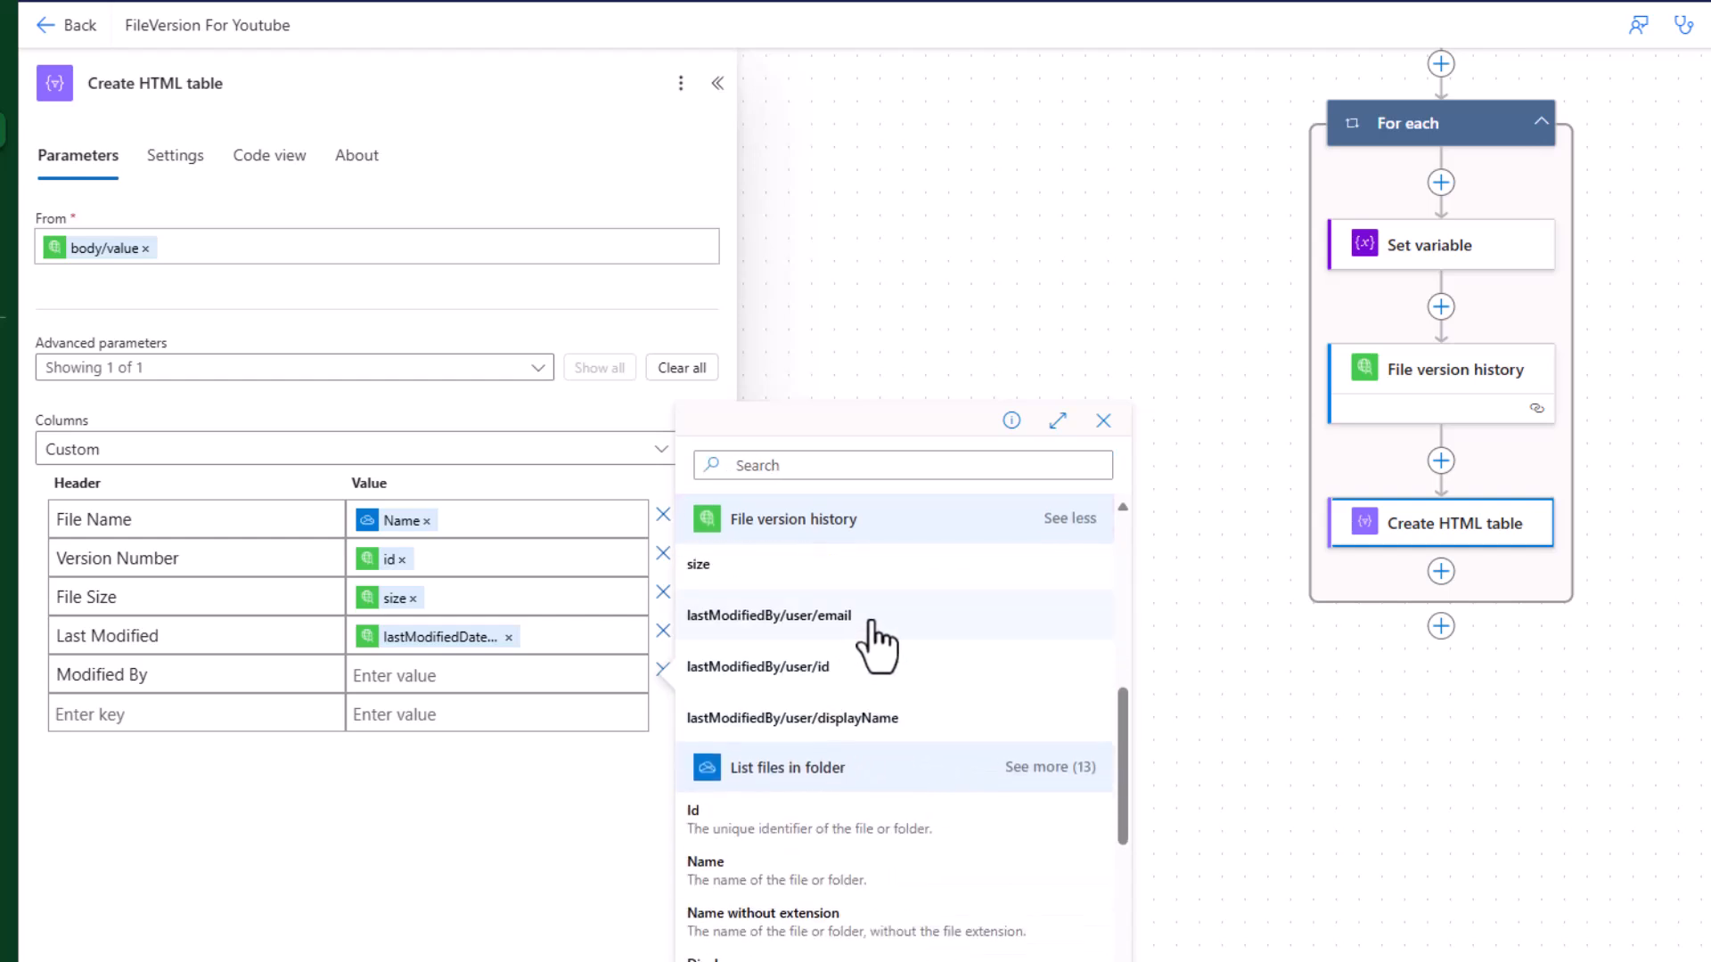
left_click(872, 624)
left_click(592, 831)
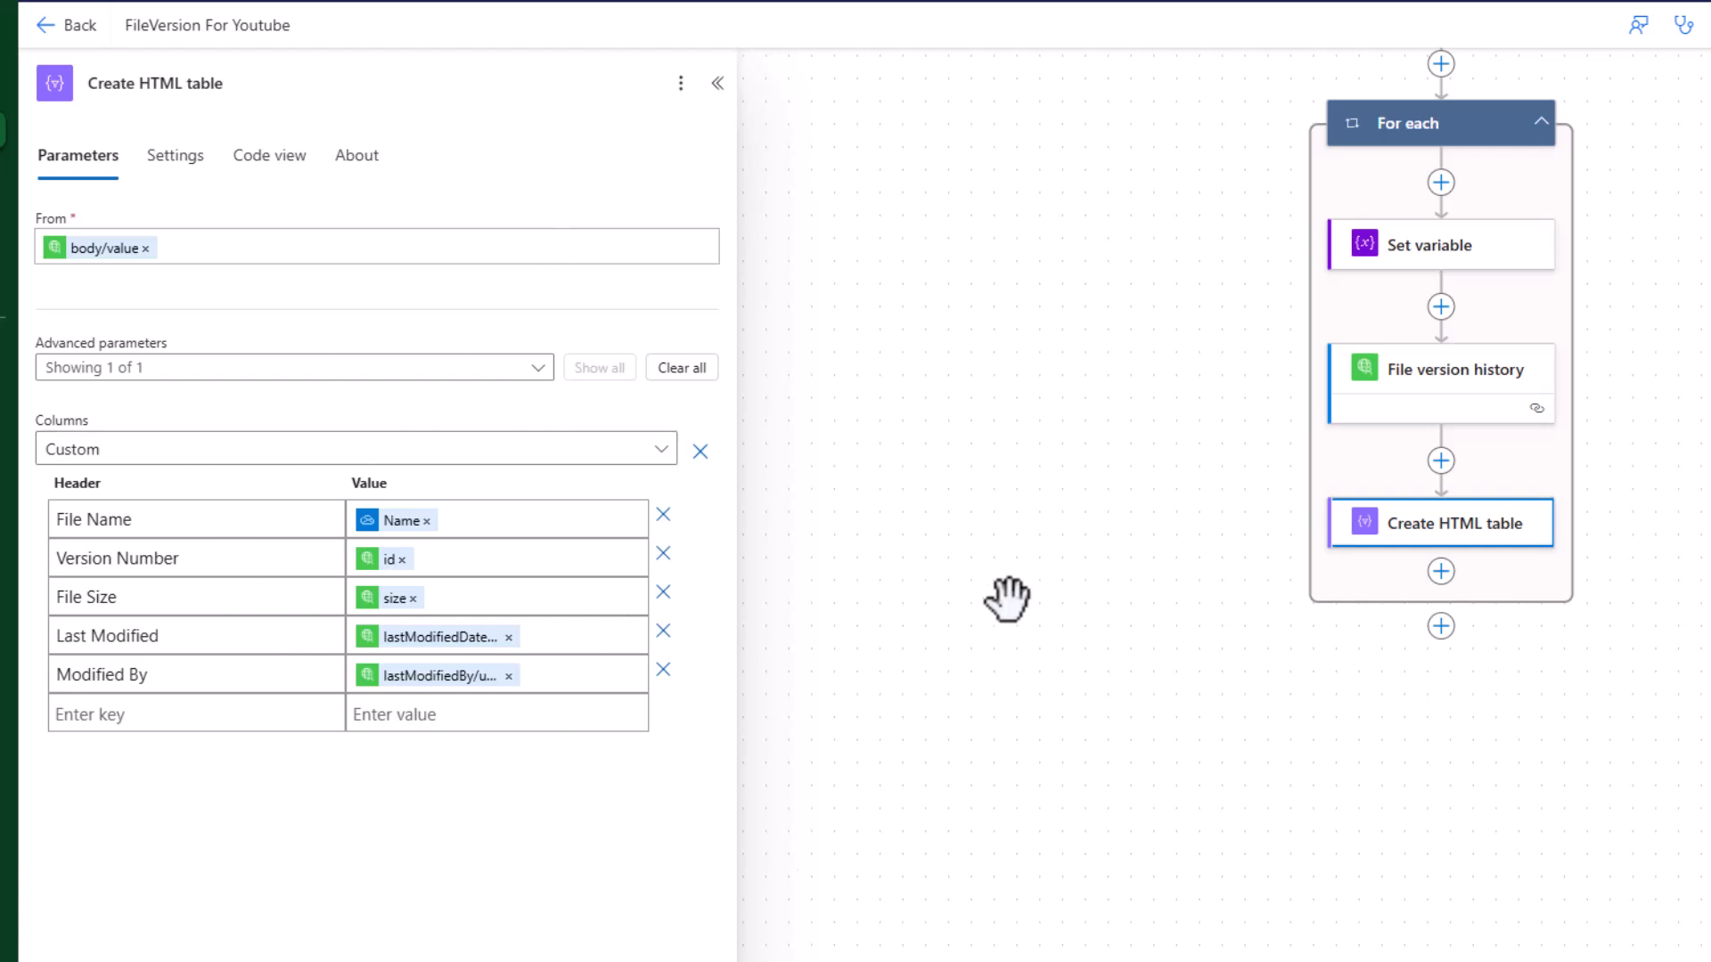
left_click(966, 453)
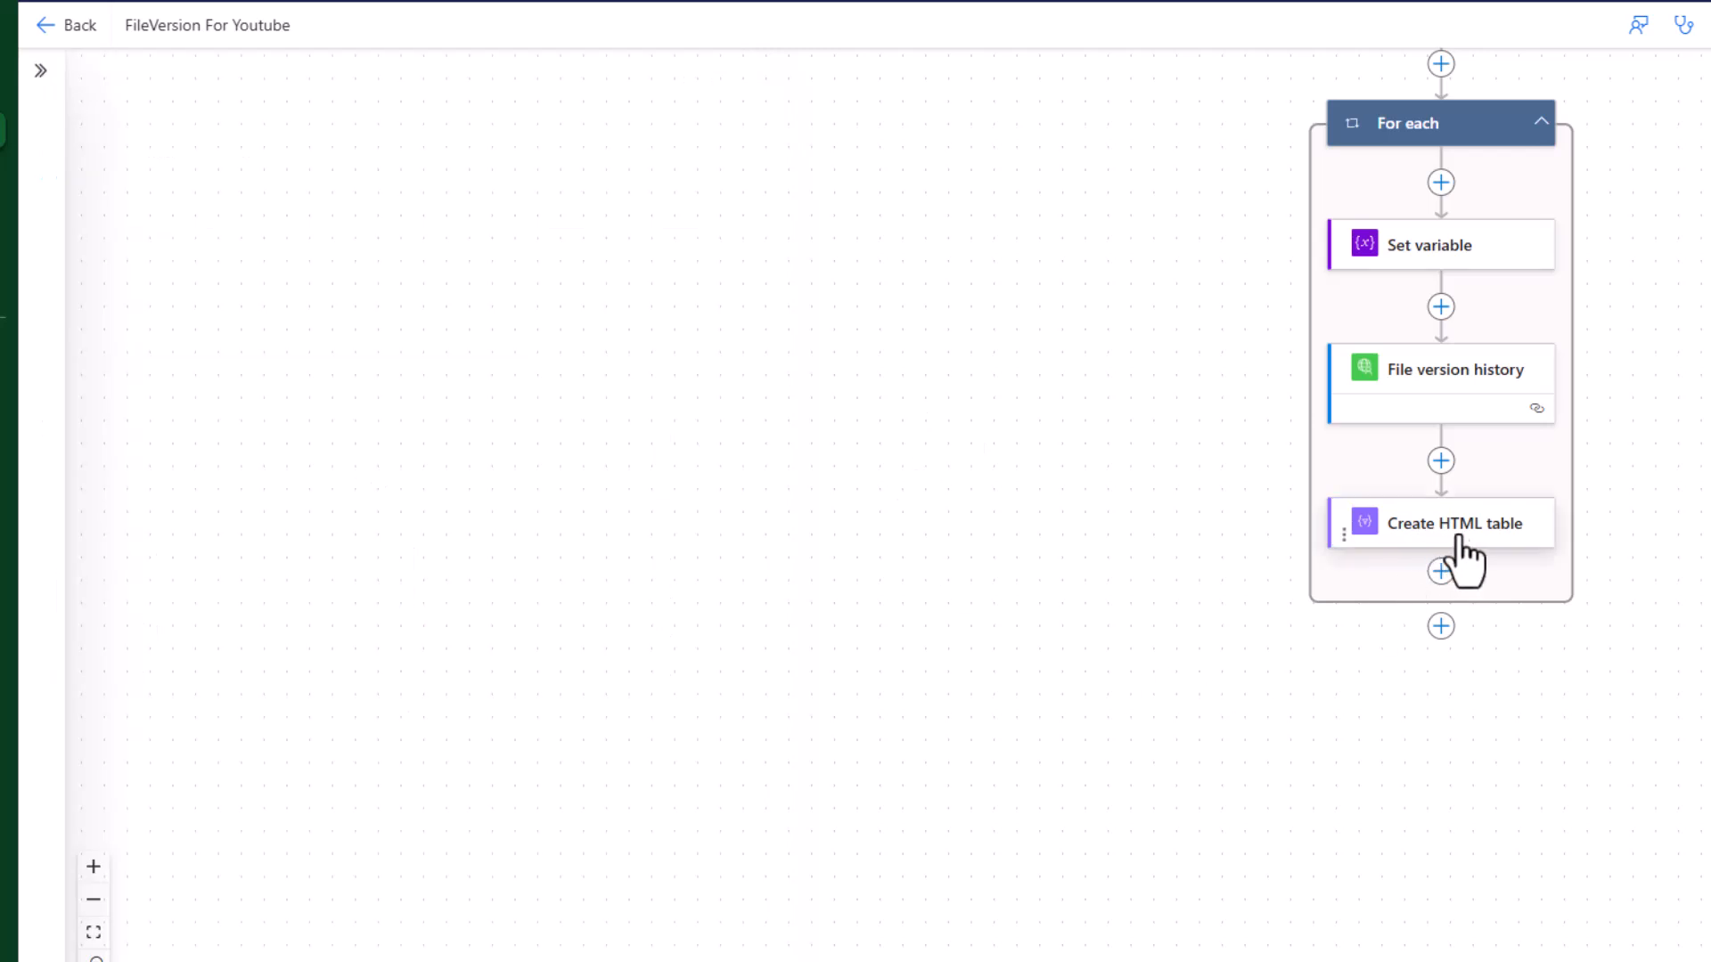
- Add an Append to string variable action after Create HTML table inside the For each loop
scroll(1461, 557, "up", 2)
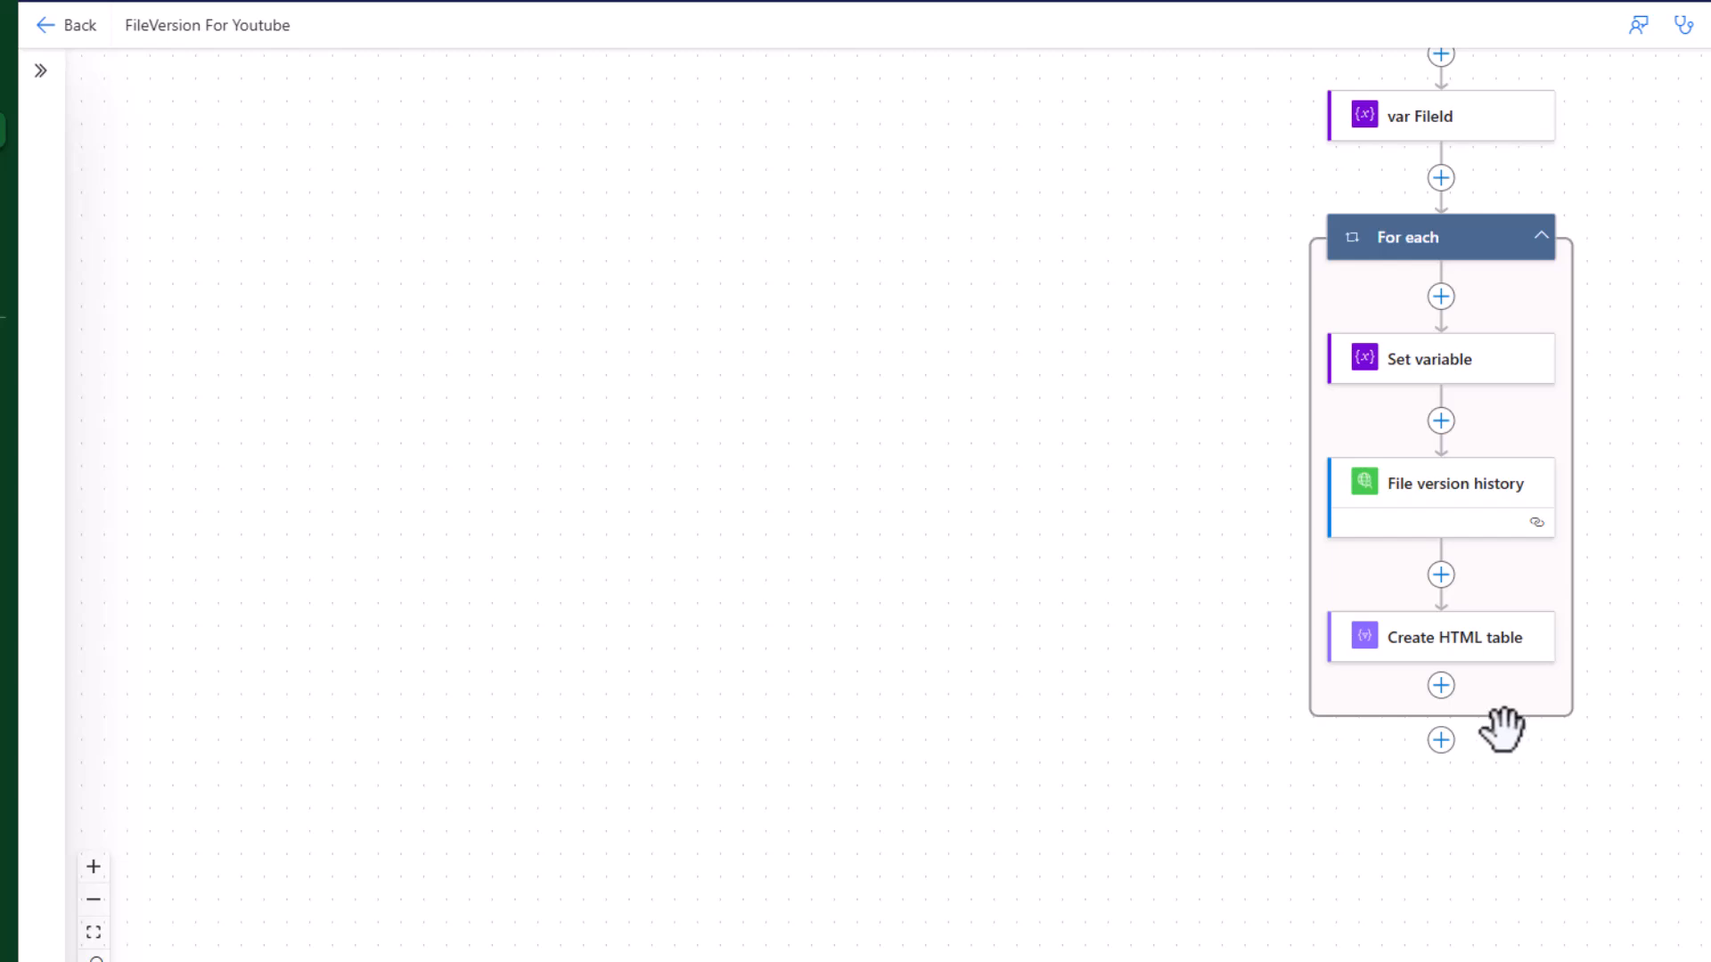
left_click(1441, 685)
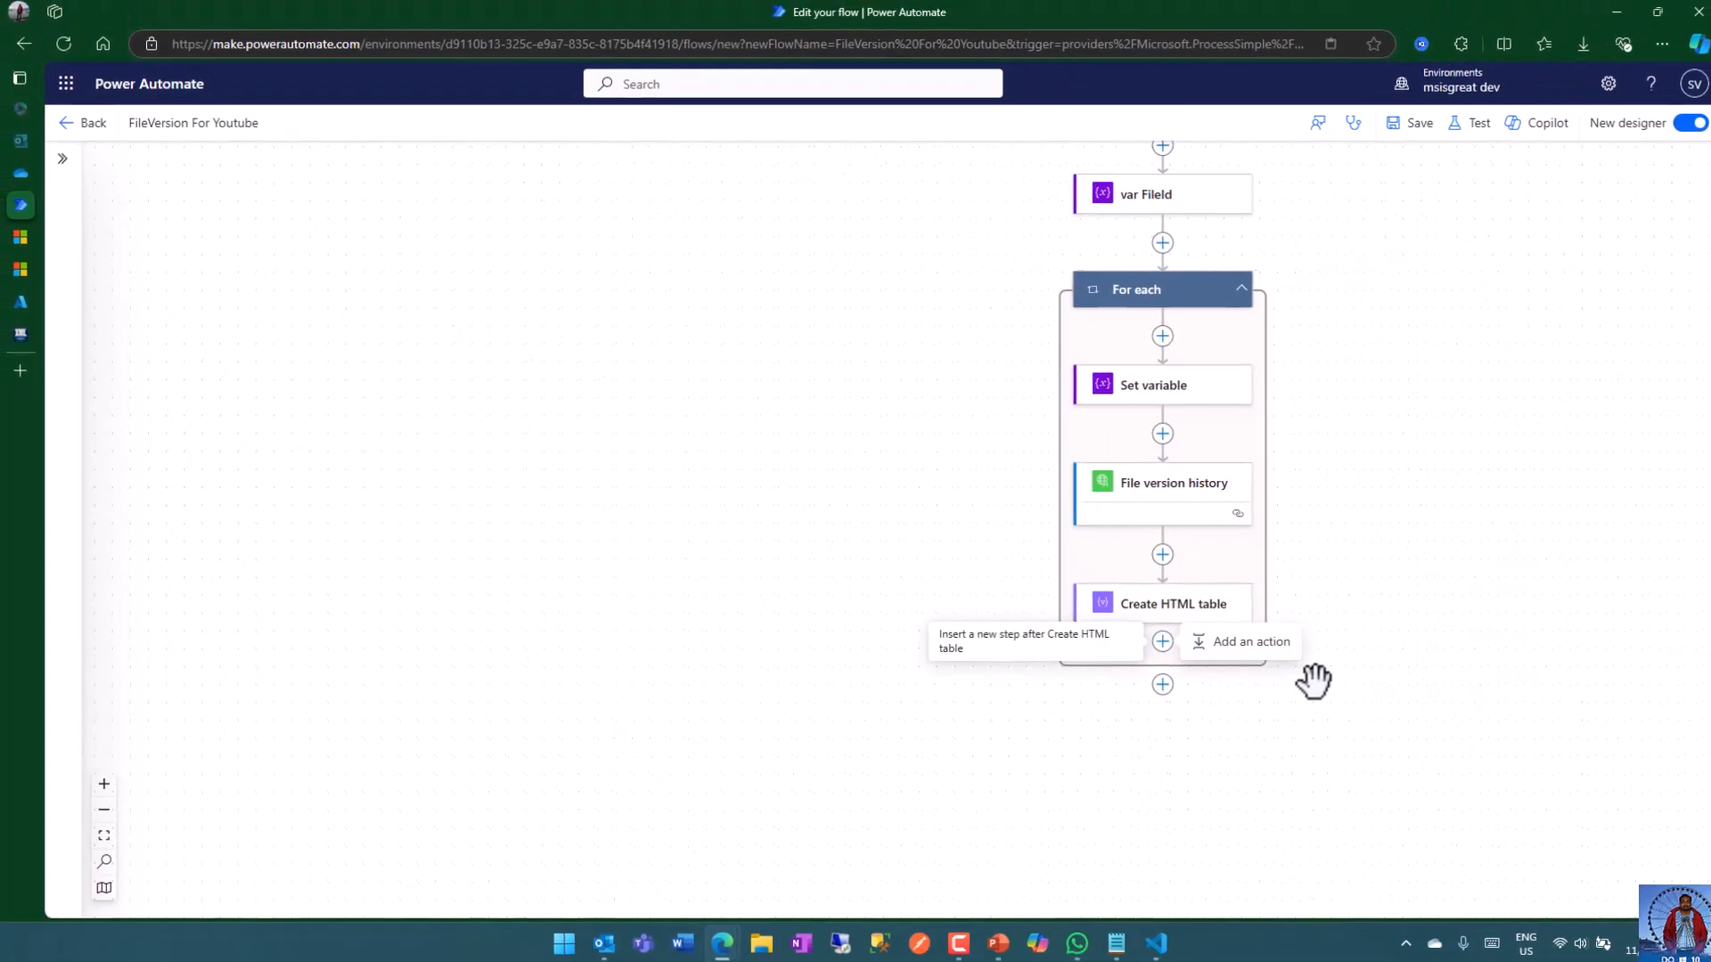
left_click(1265, 641)
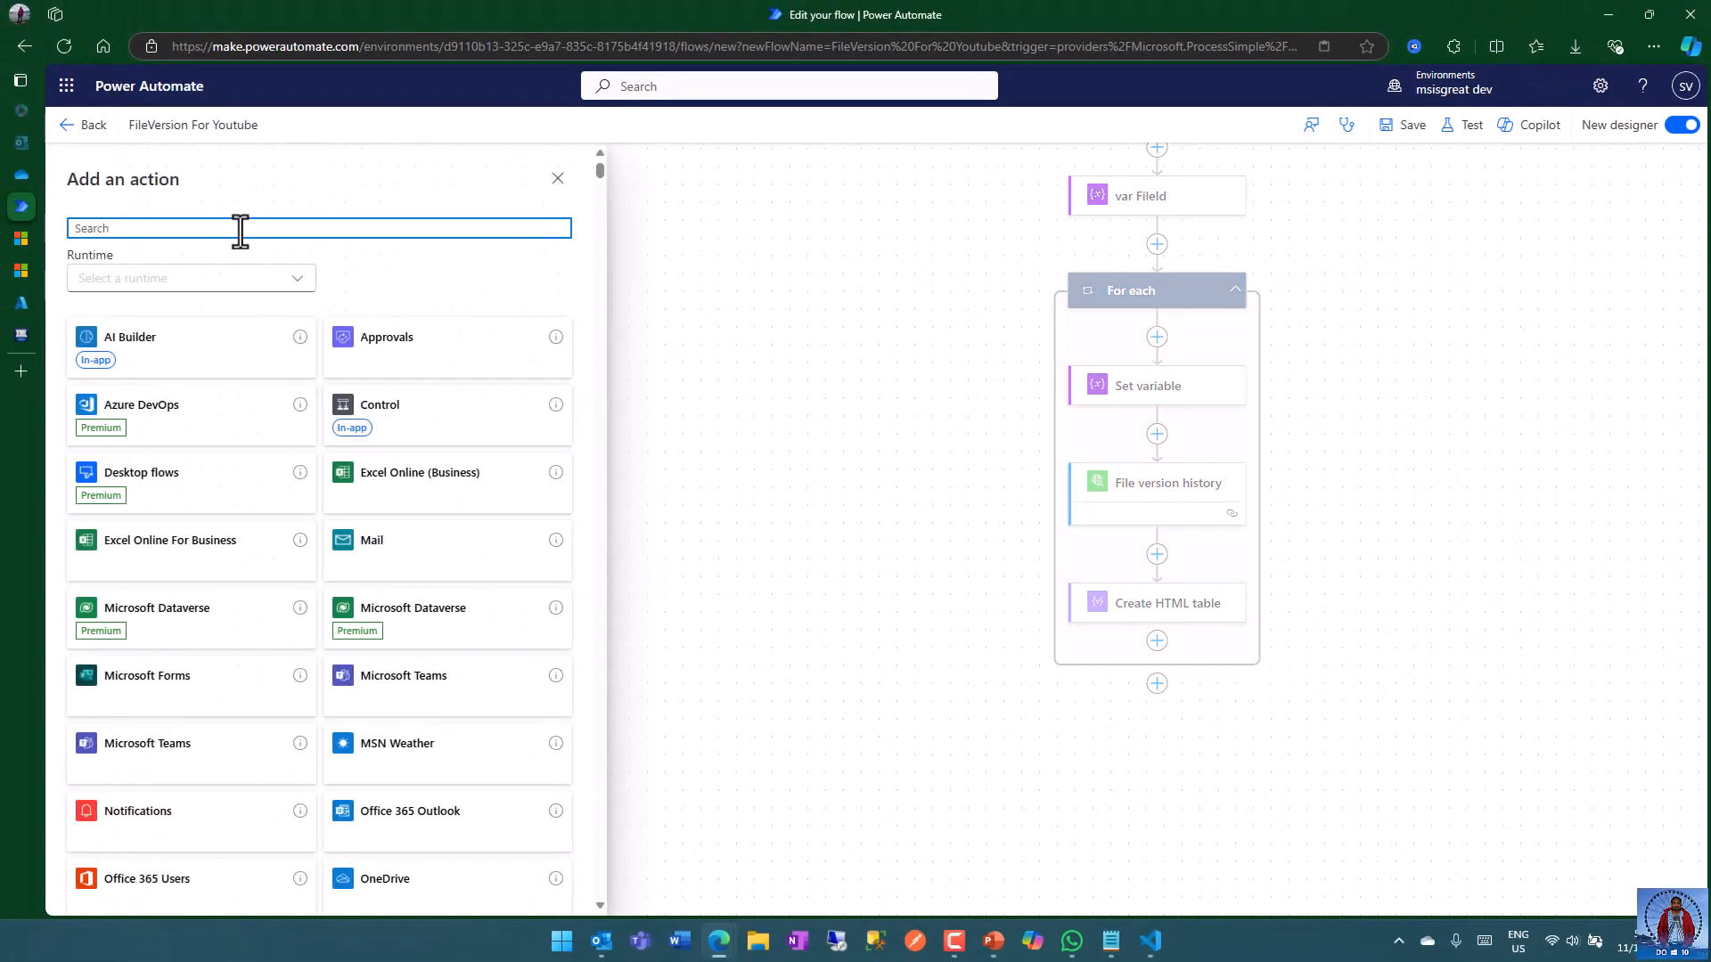
type("append")
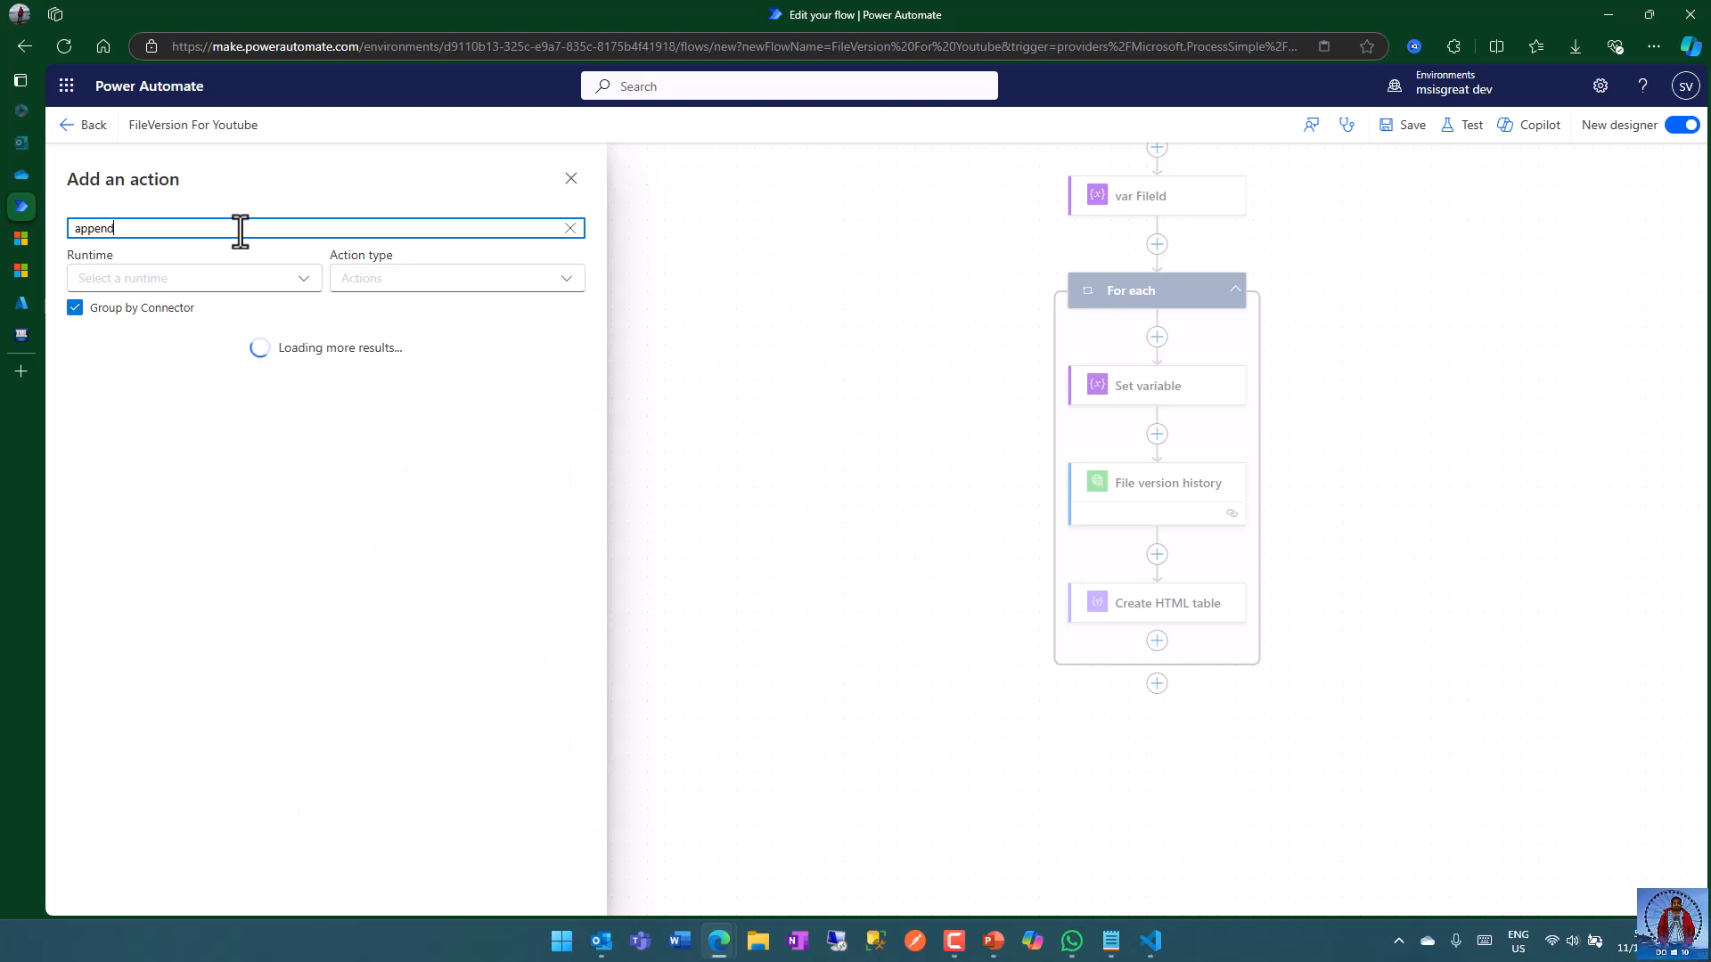
left_click(206, 555)
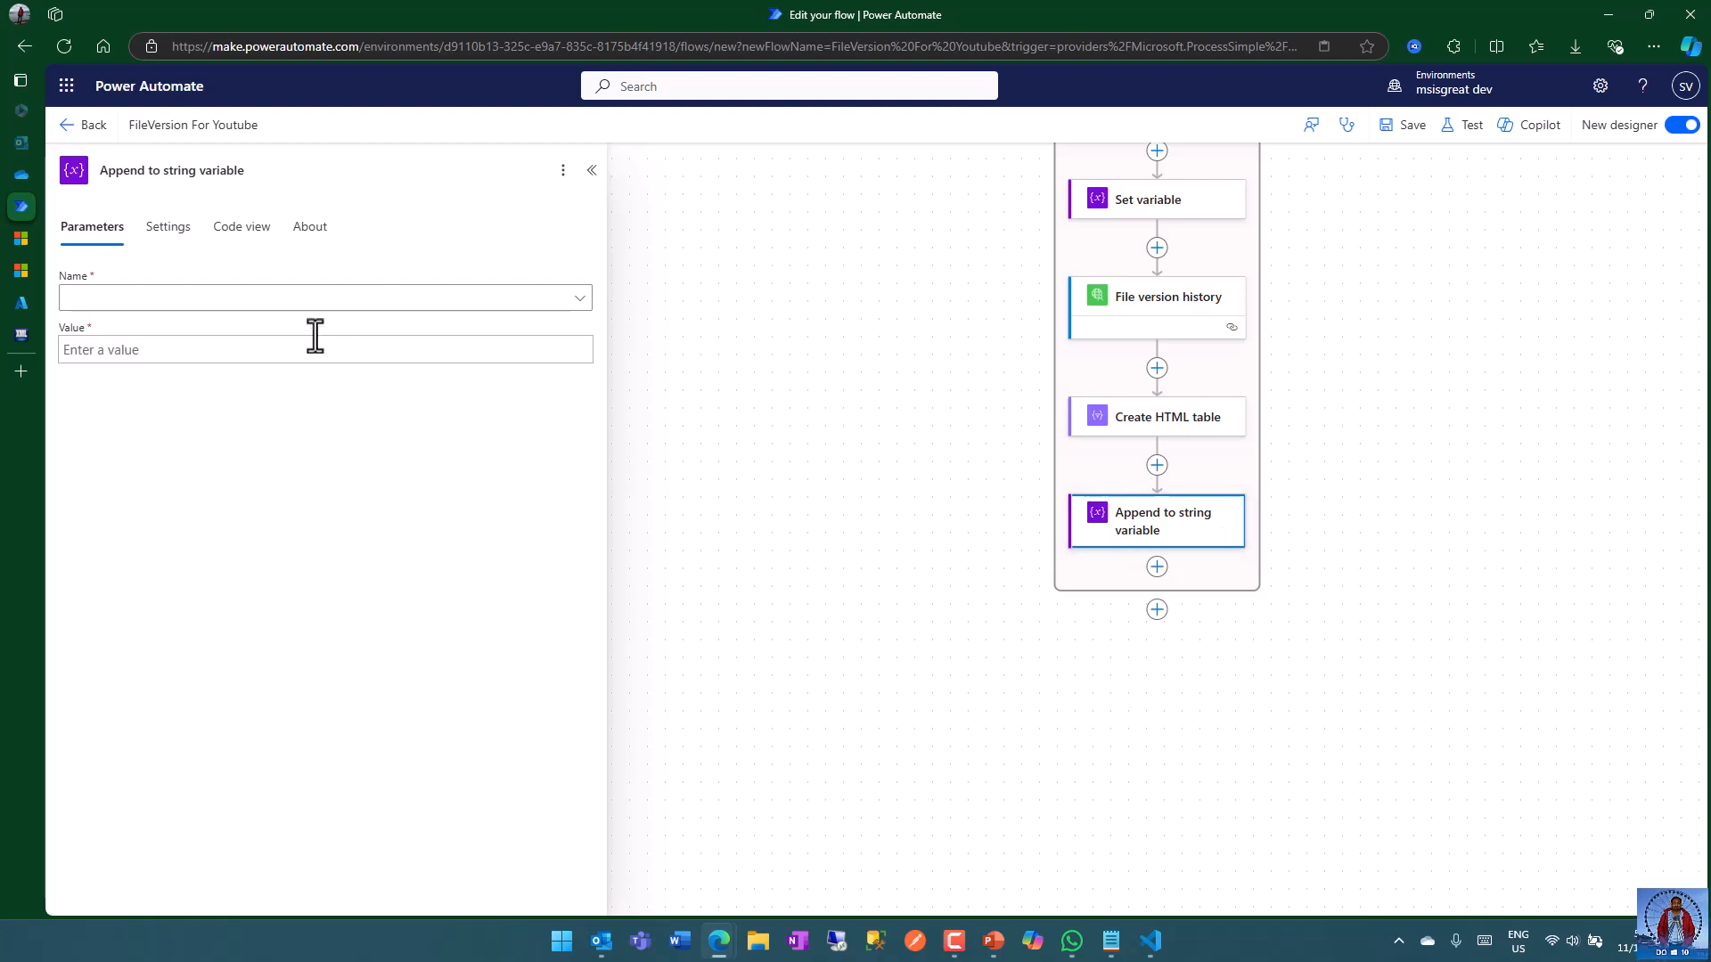
- Configure the append action to add the Output of Create HTML table to the HTMLContent variable
left_click(267, 300)
left_click(158, 356)
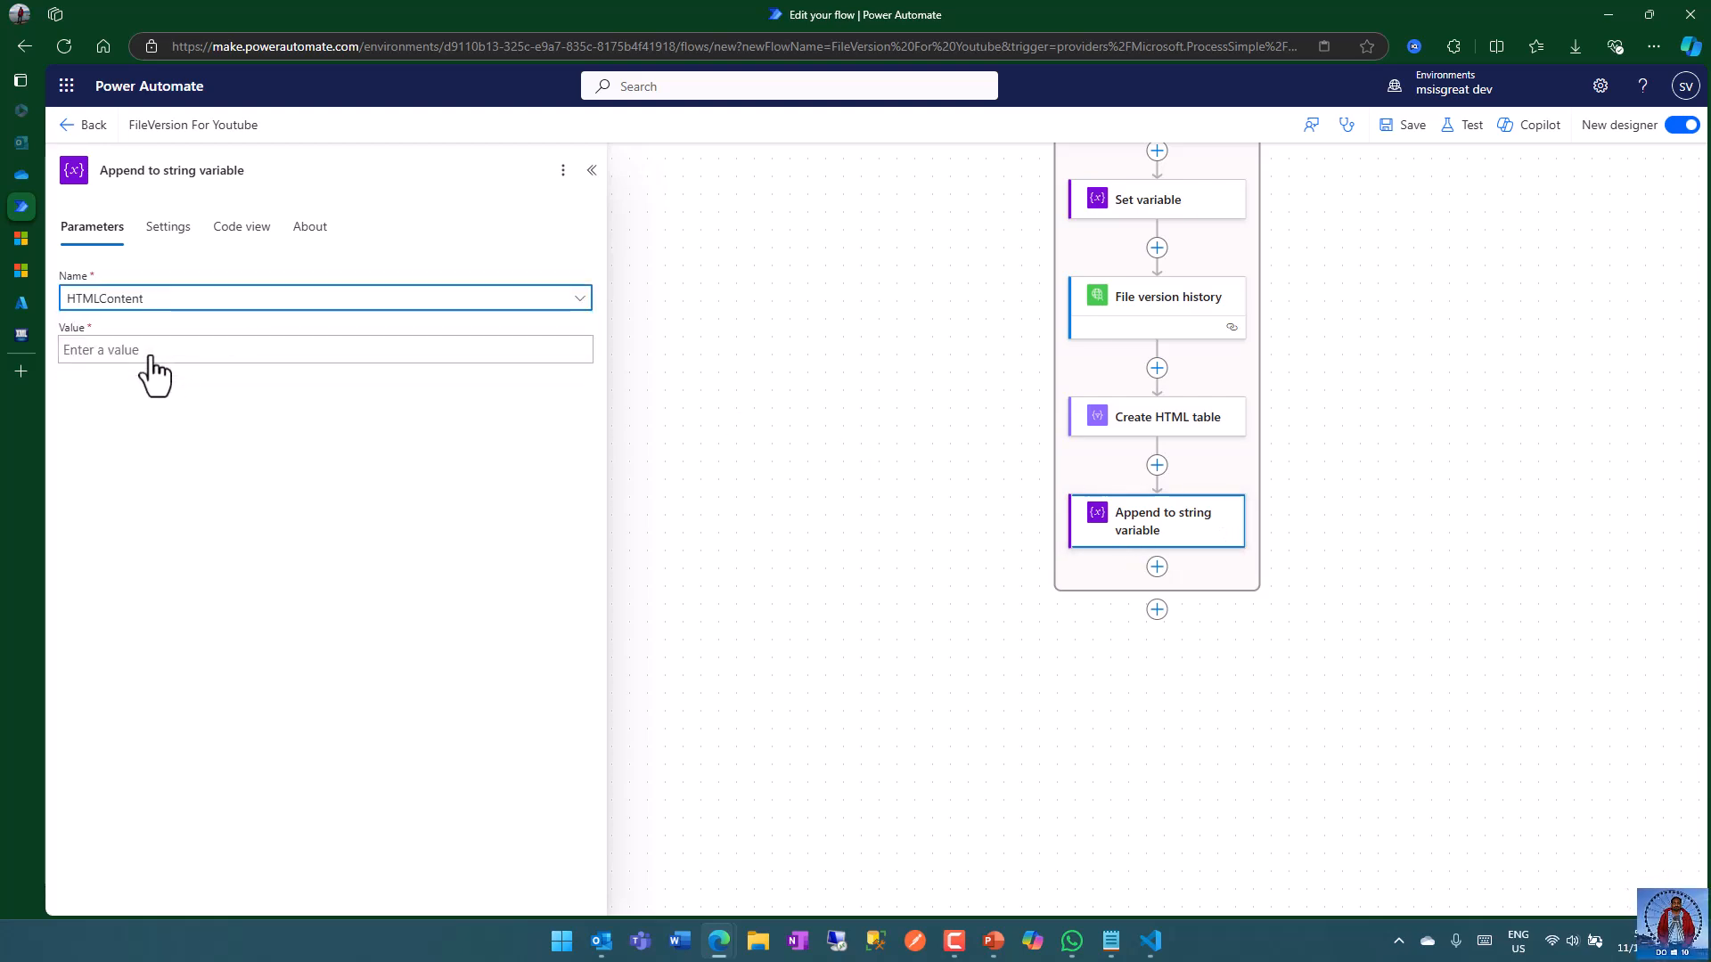
left_click(149, 352)
left_click(592, 337)
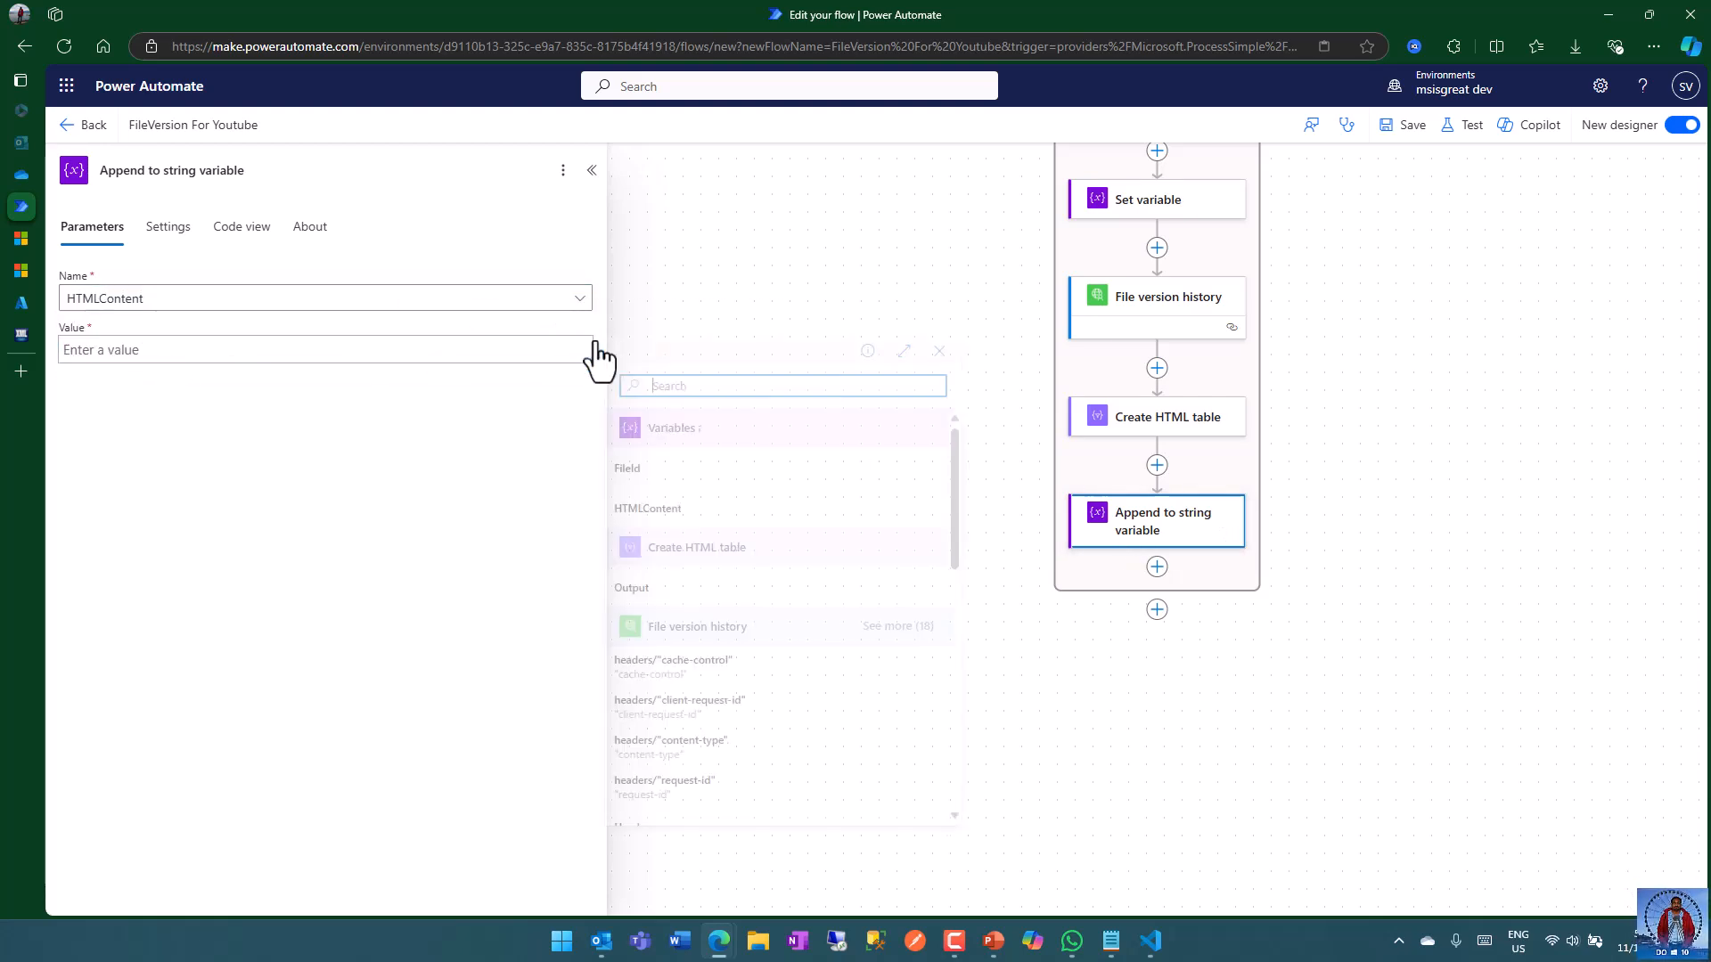
left_click(694, 590)
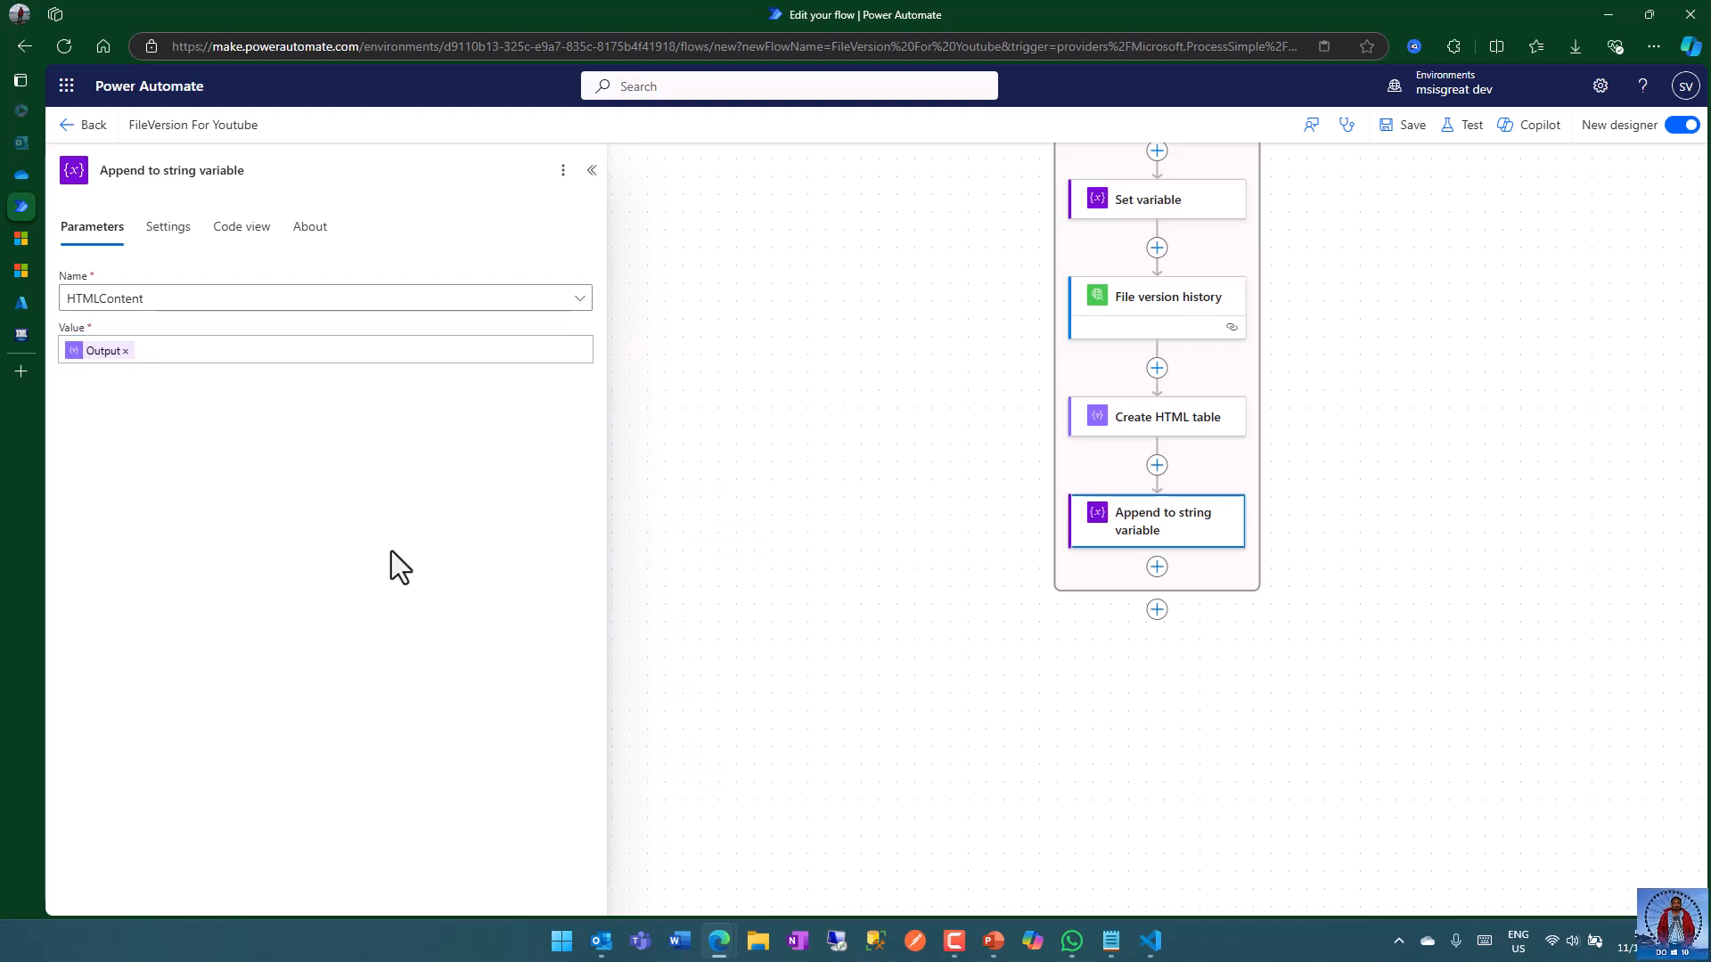
left_click(1417, 562)
- Add the Office 365 Outlook action Send an email (V2) after the For each loop
scroll(1460, 522, "up", 3)
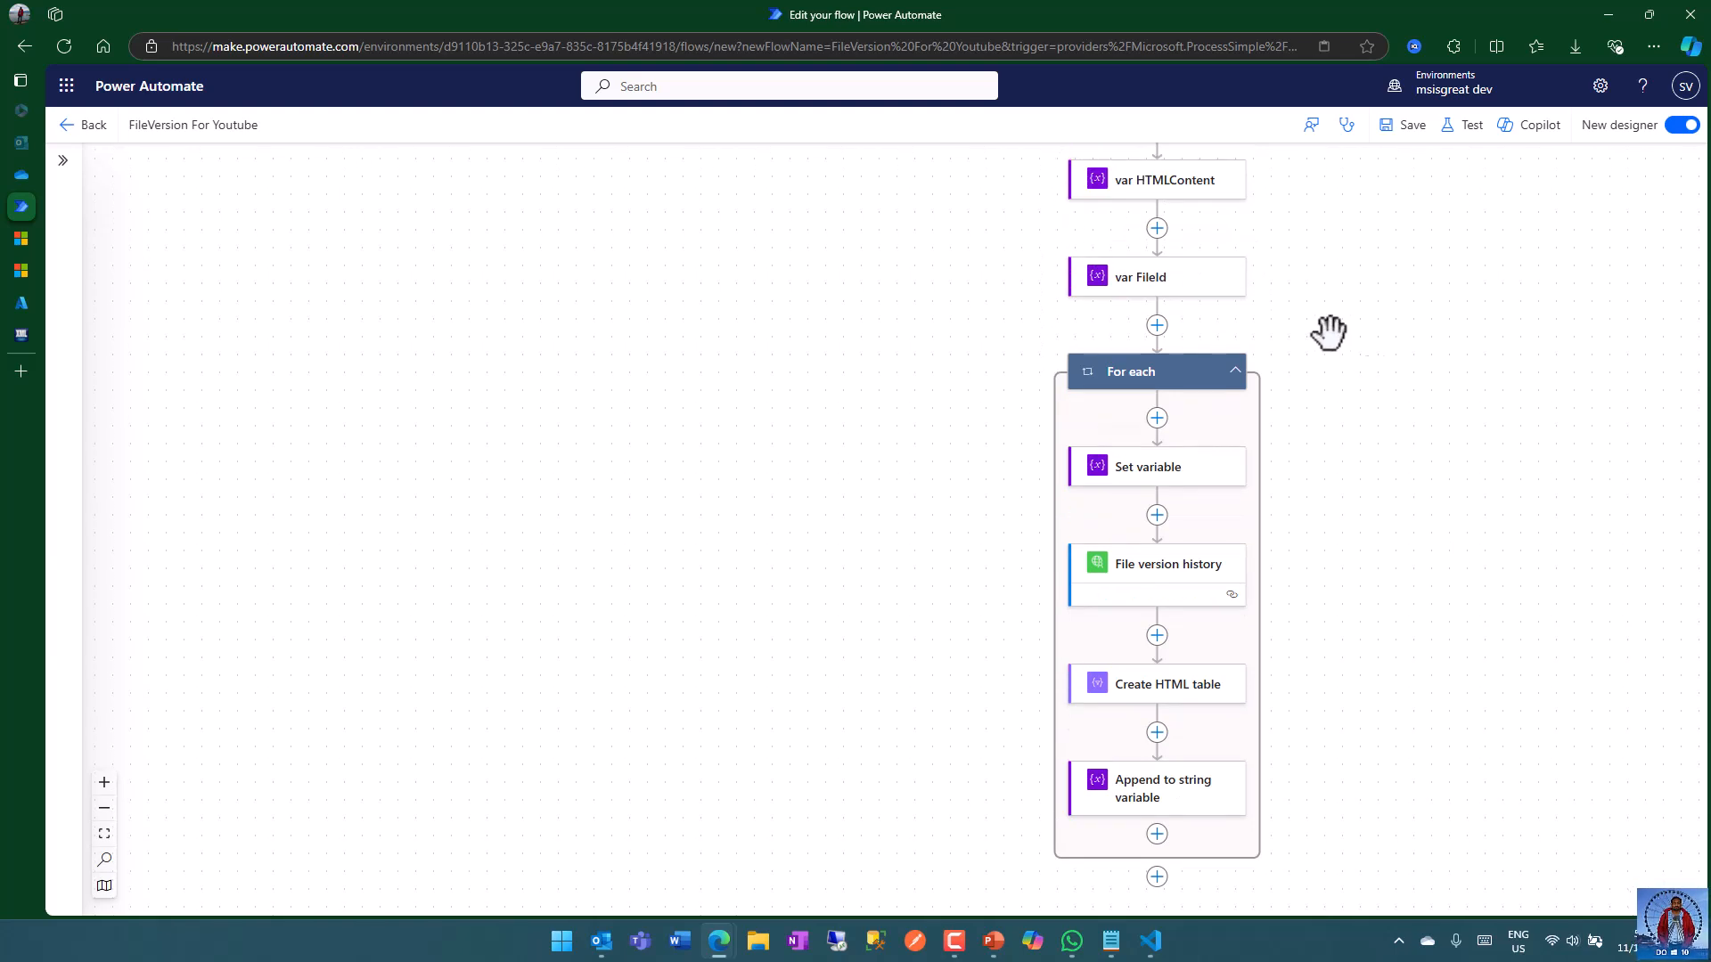
scroll(1462, 764, "down", 3)
left_click(1157, 609)
left_click(1221, 613)
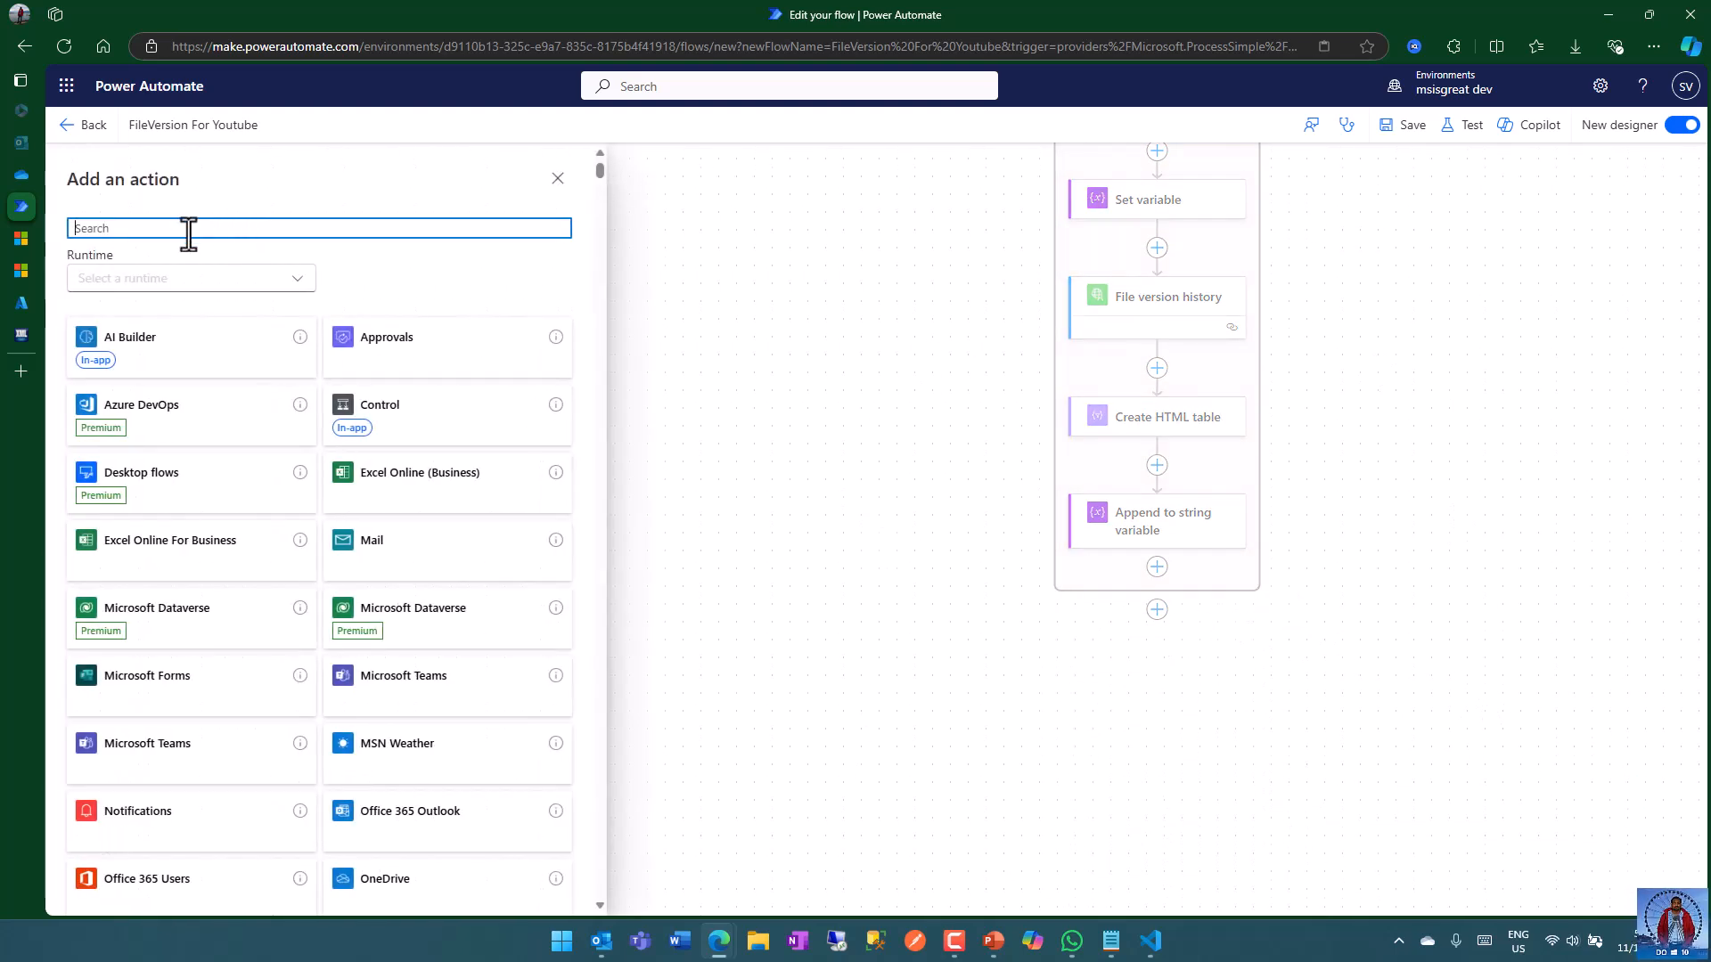
type("send email")
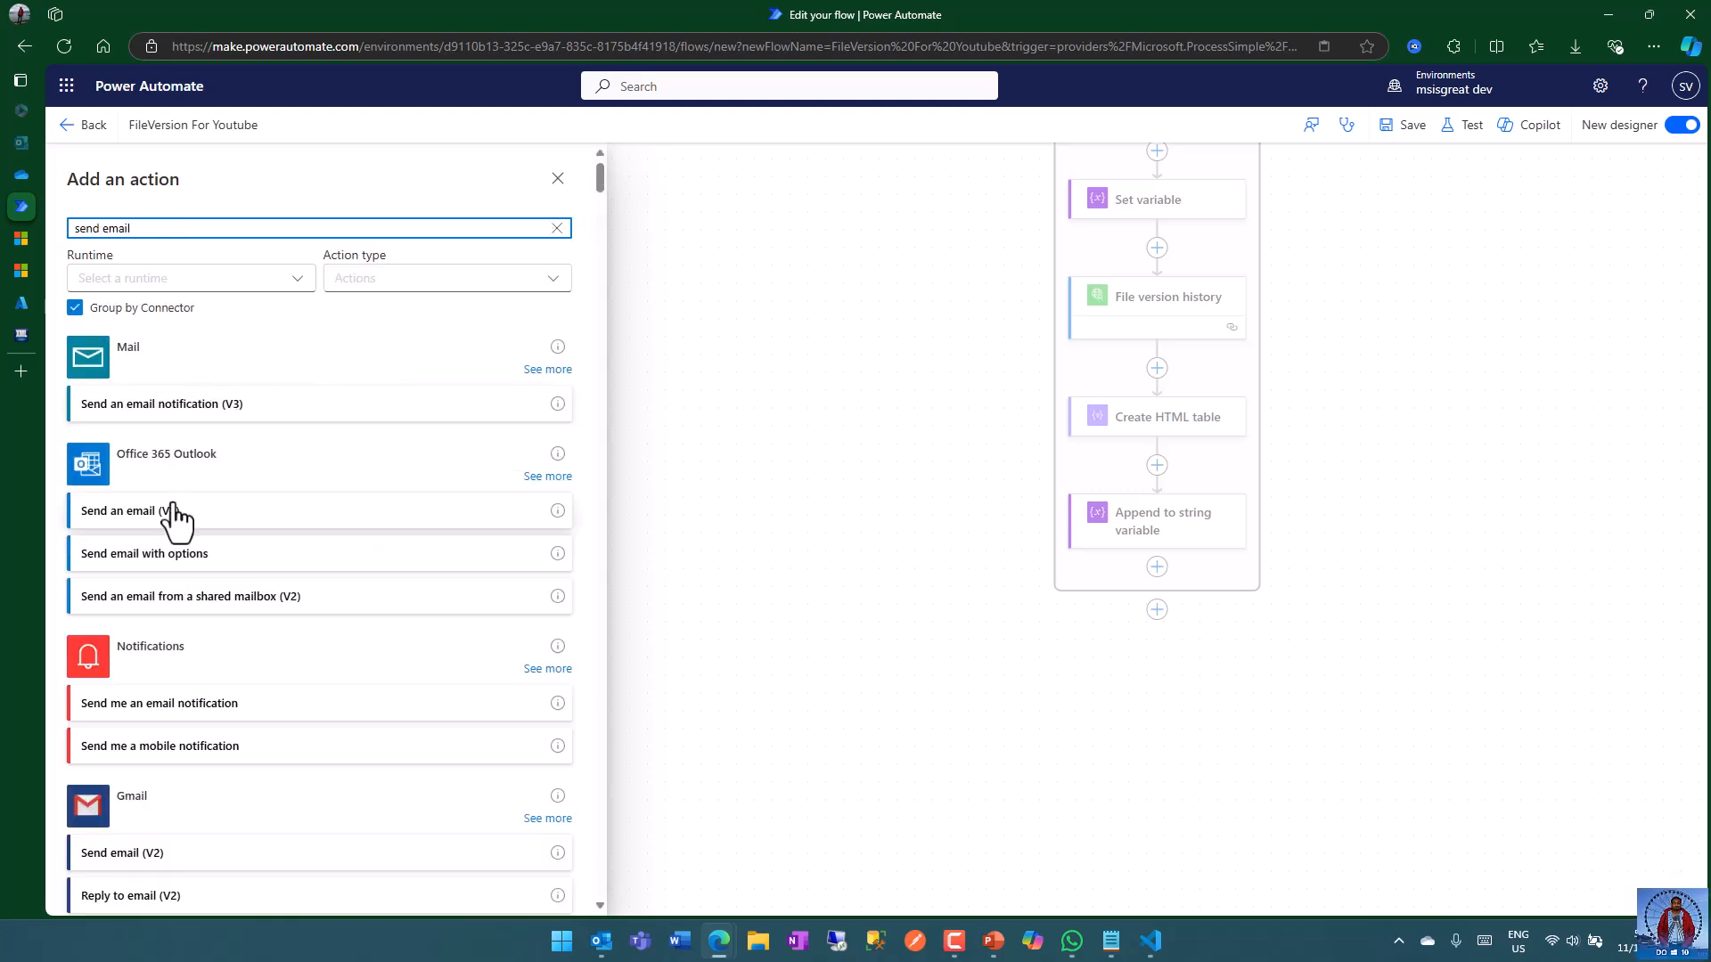
scroll(330, 535, "down", 3)
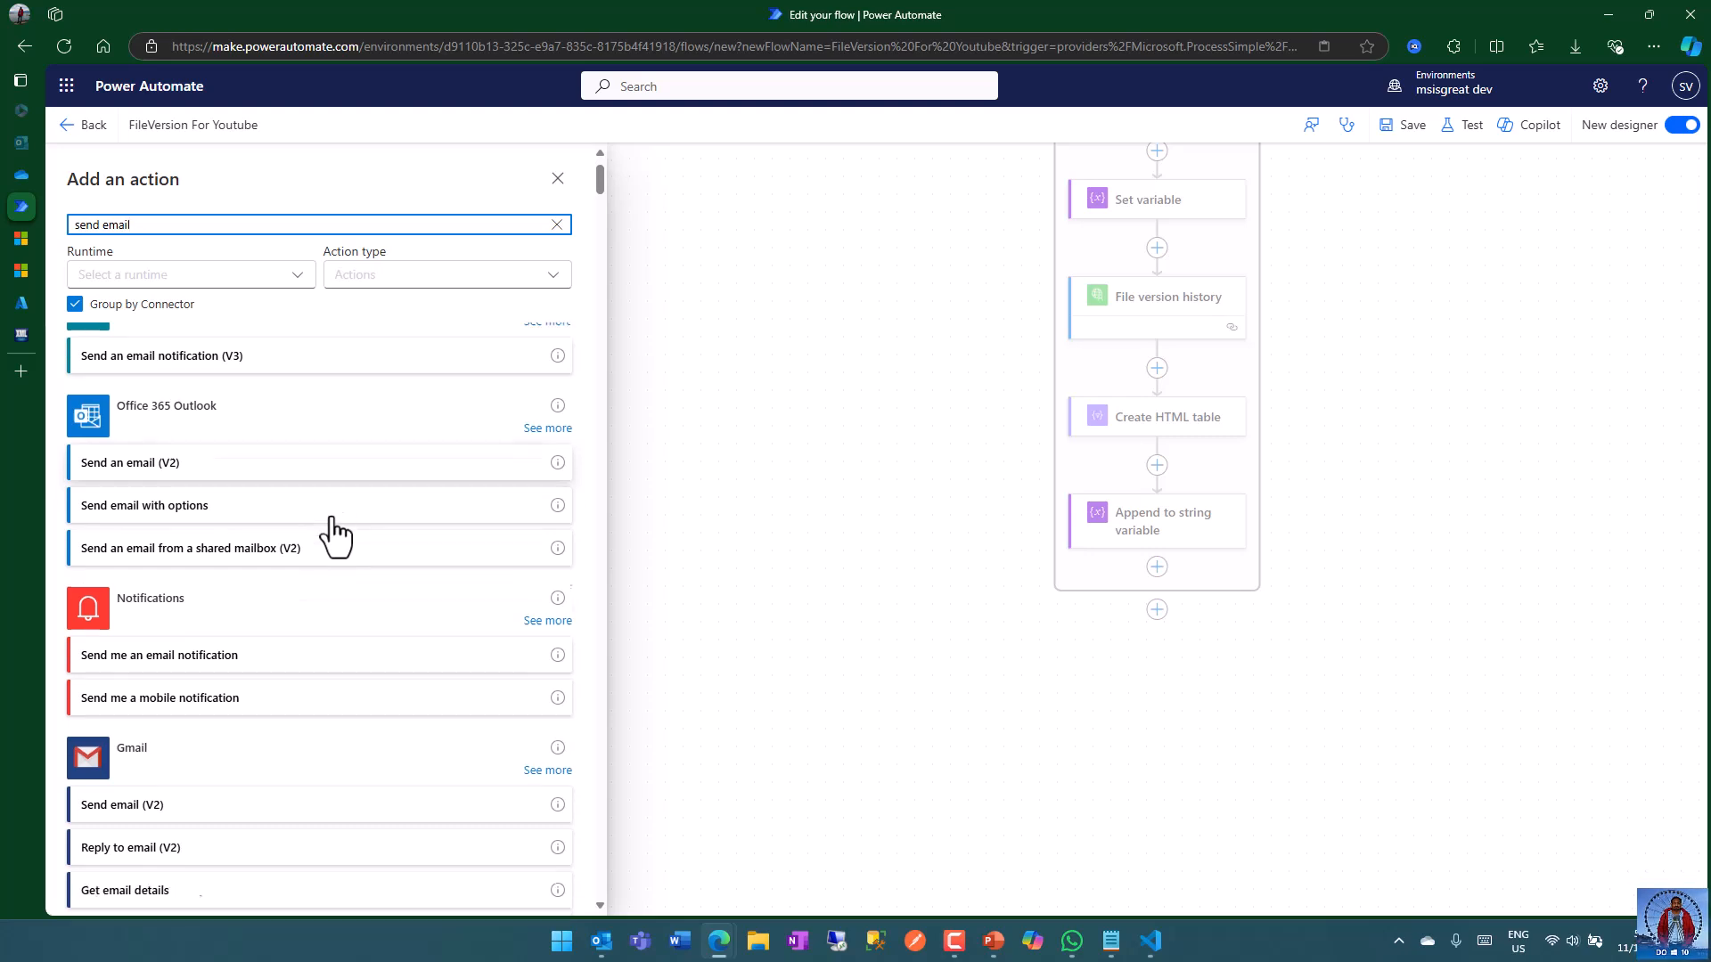
scroll(329, 534, "up", 4)
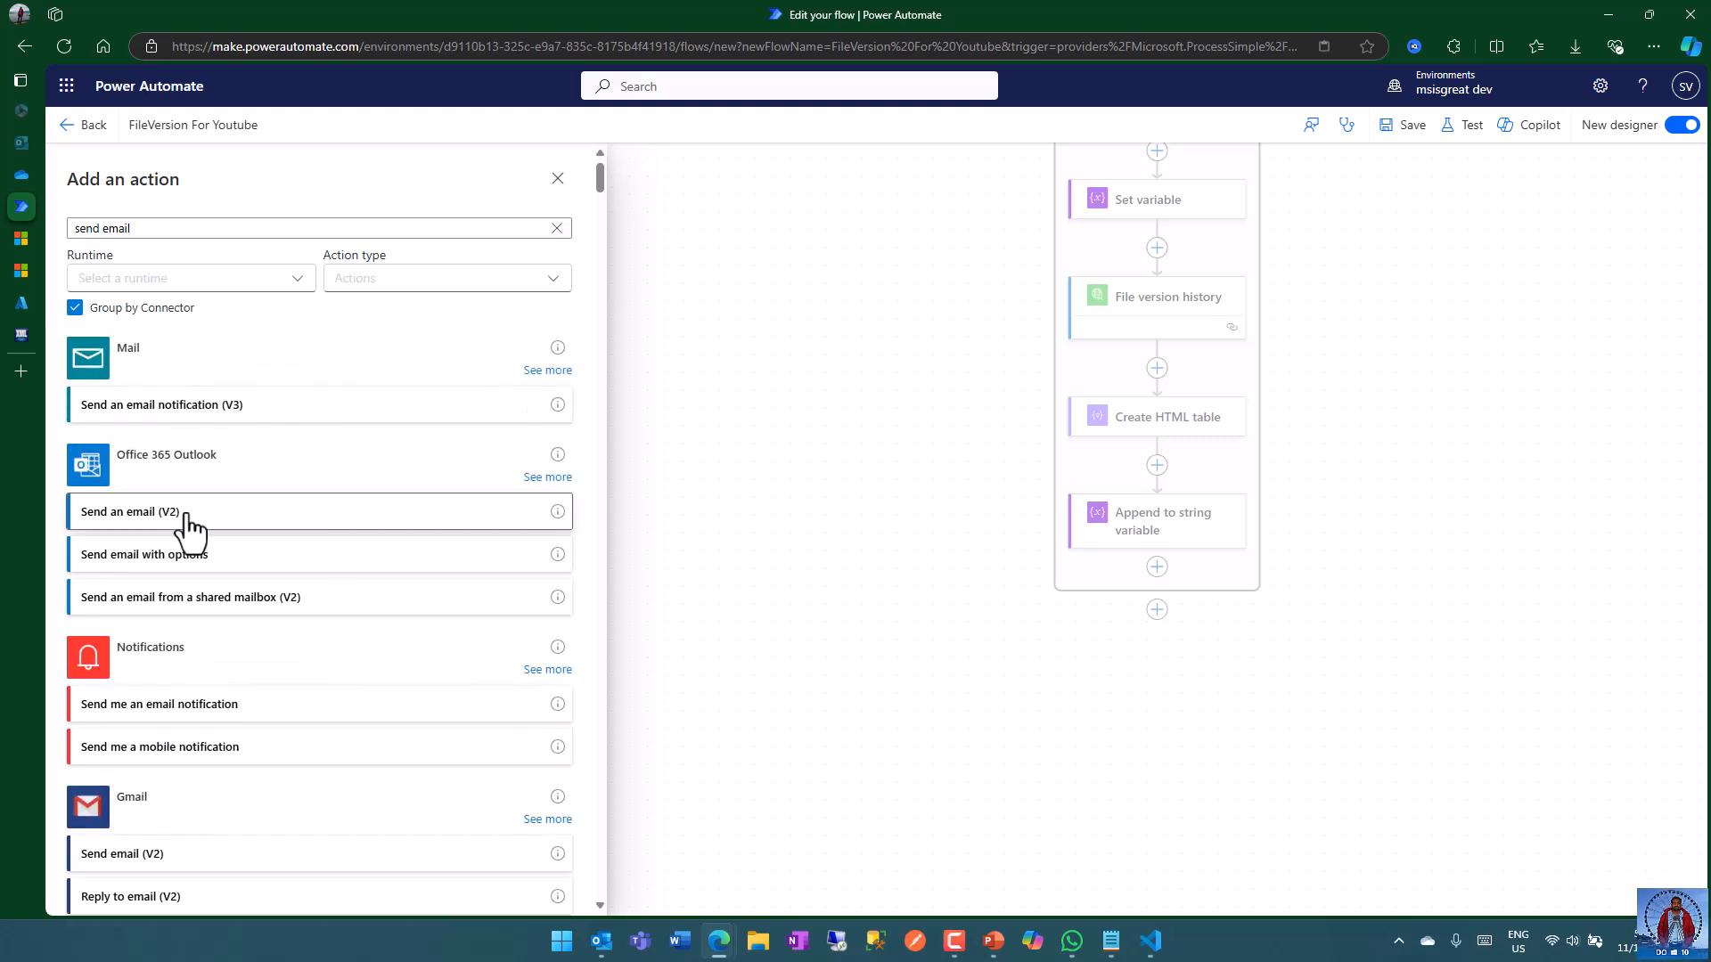
left_click(187, 517)
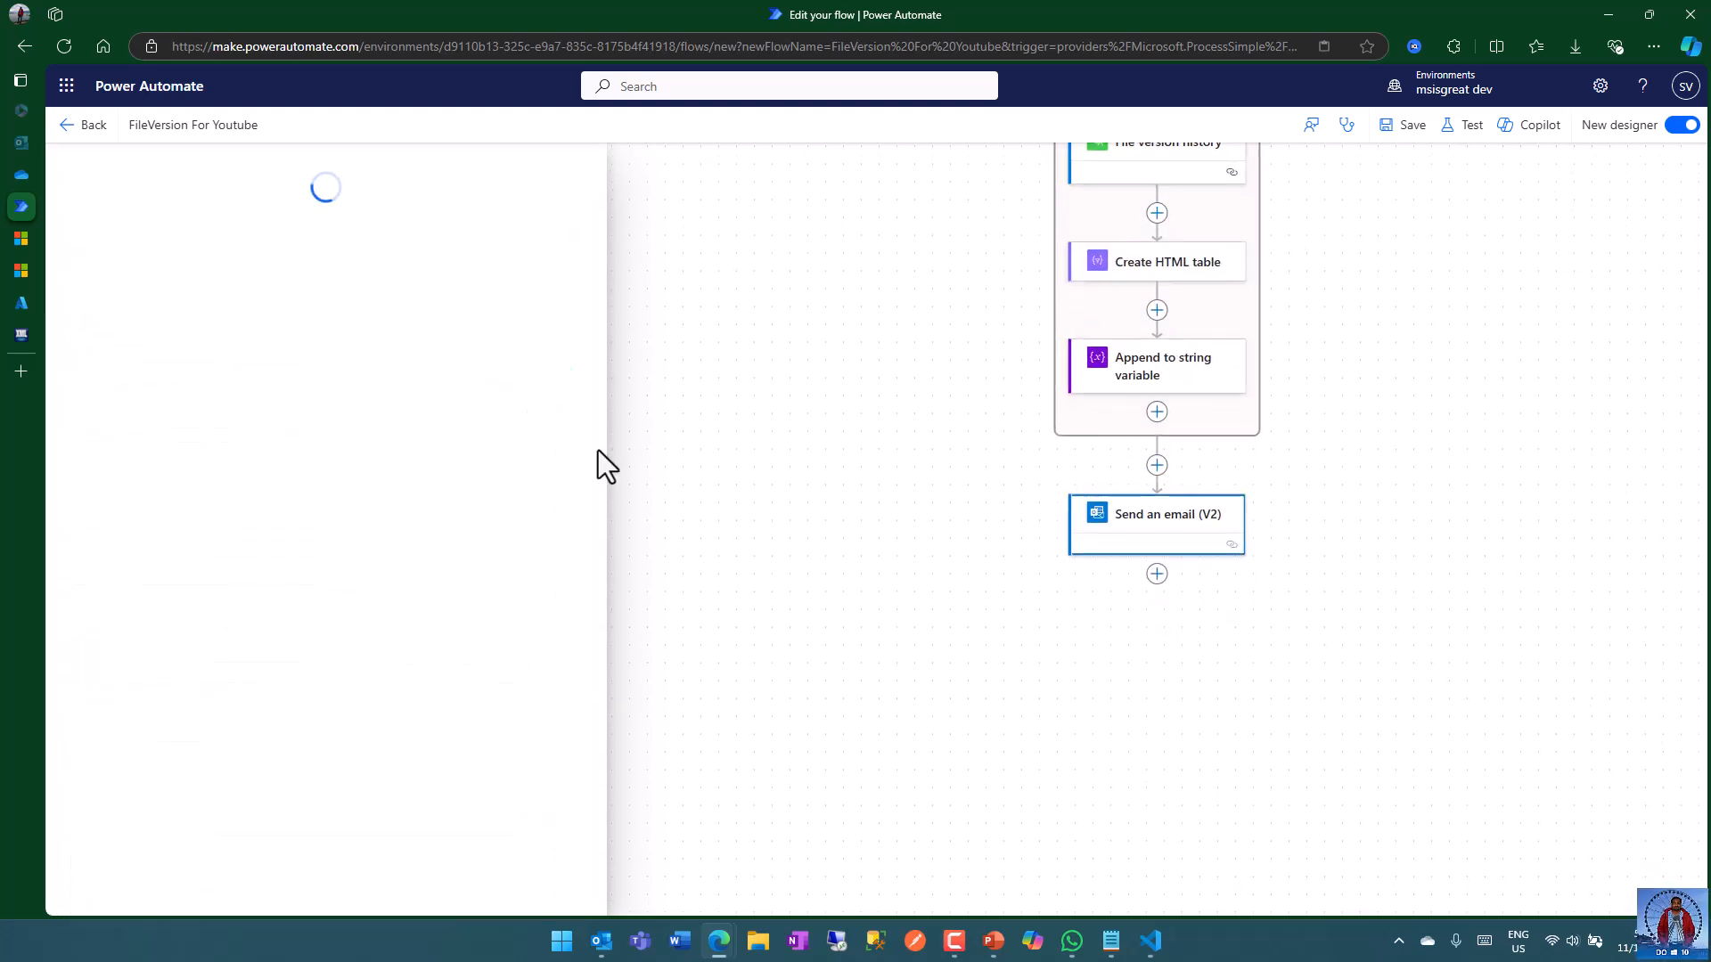
- Fill in the email's recipient from the directory and set the subject to "My Drive file version history"
left_click(217, 300)
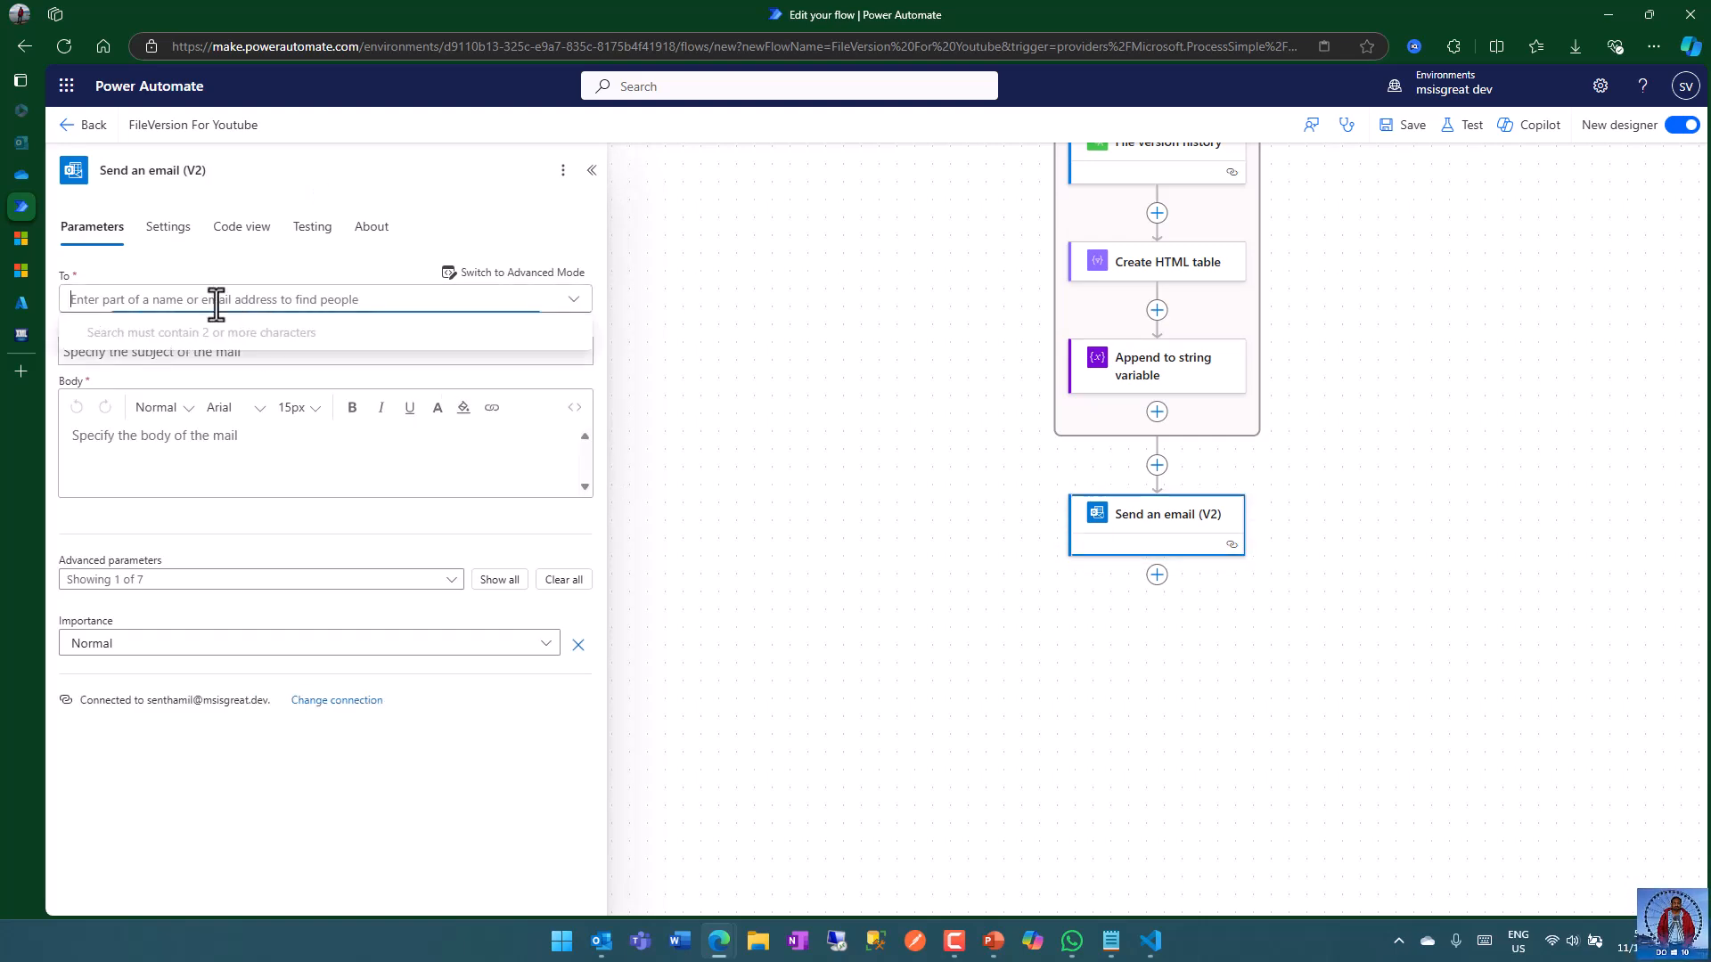
type("senthamil")
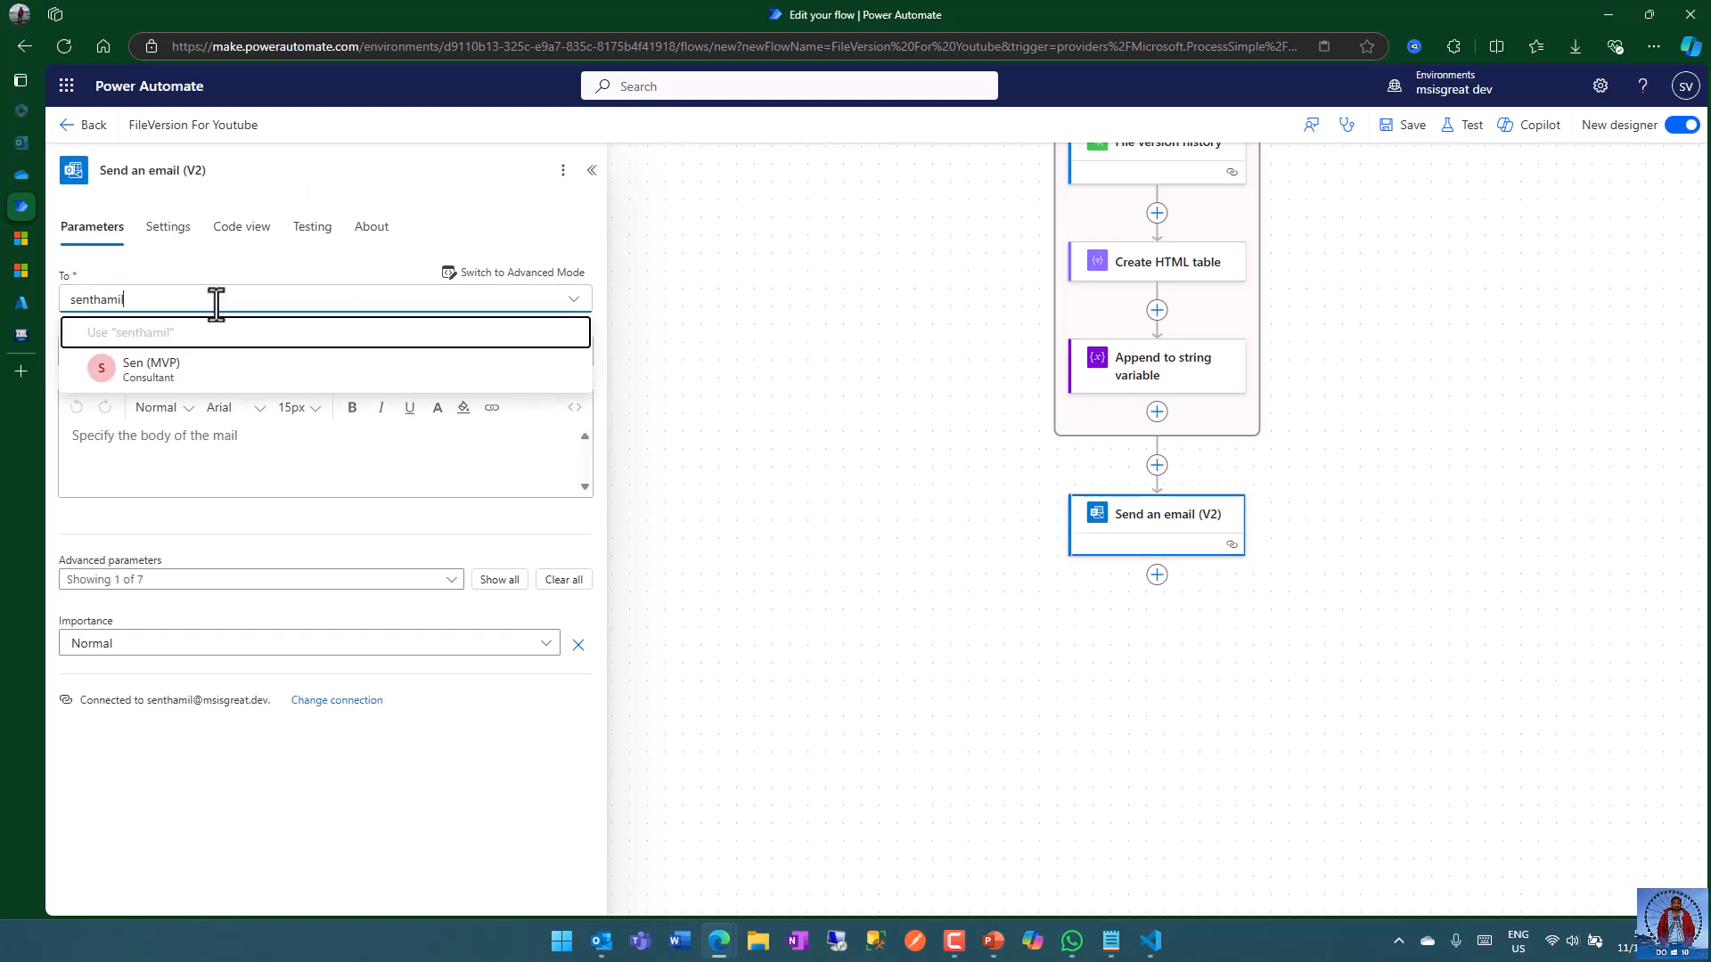
left_click(296, 372)
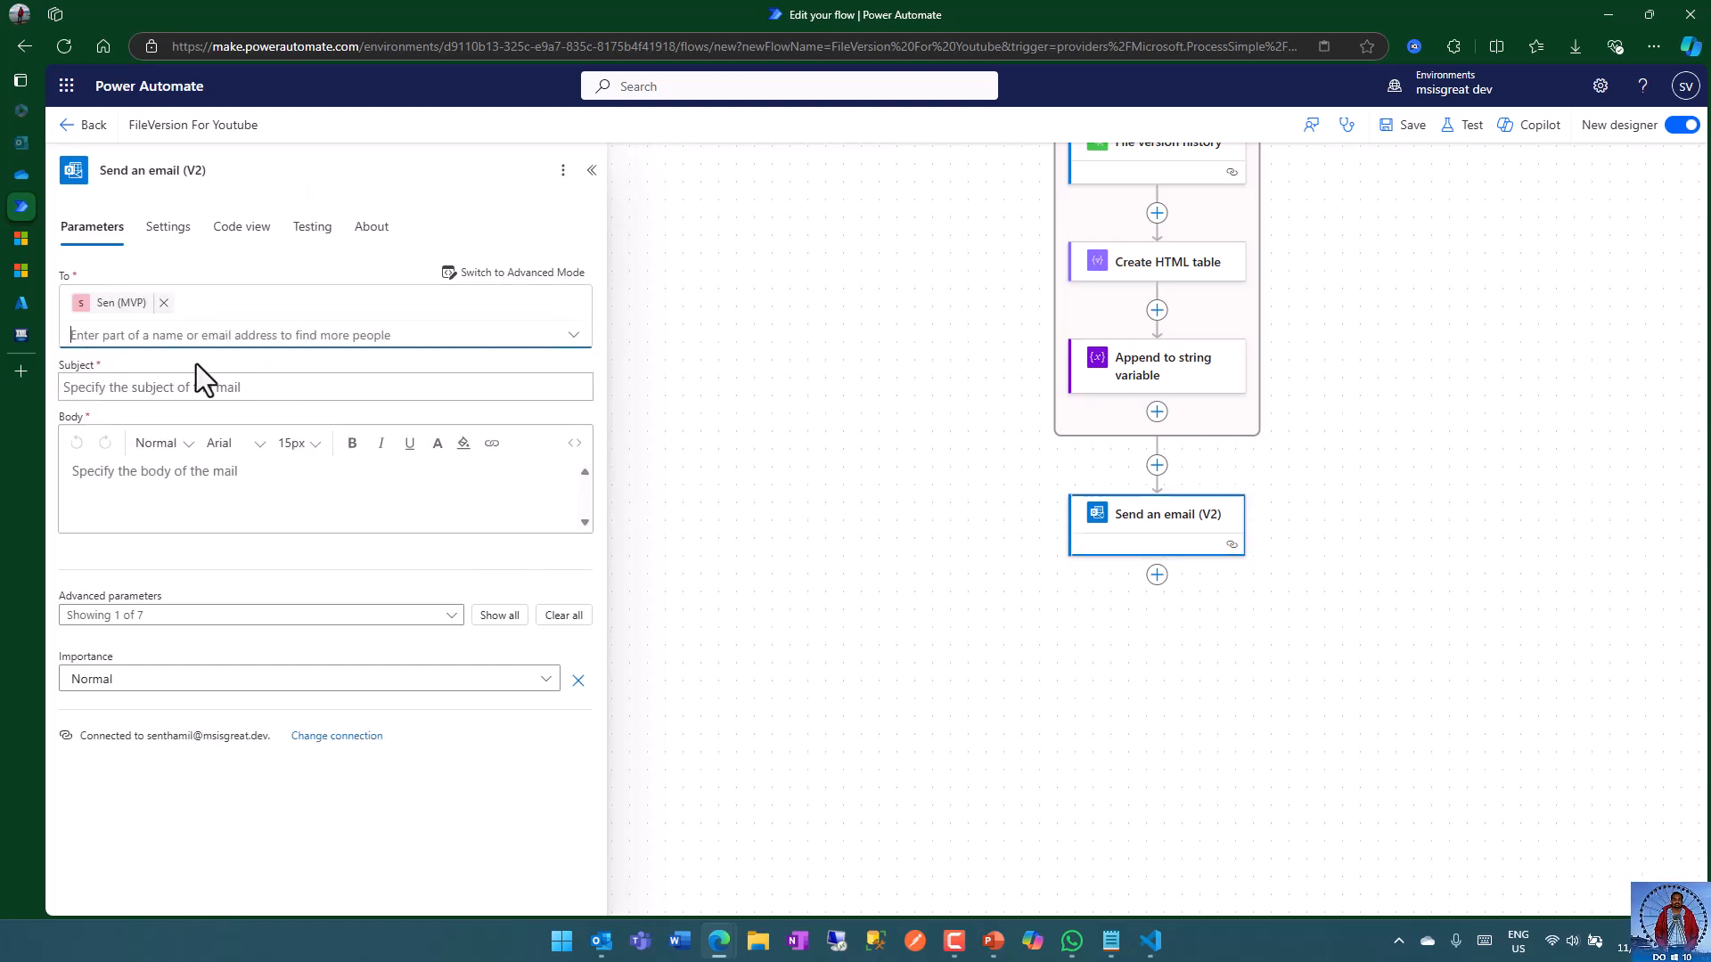
left_click(150, 388)
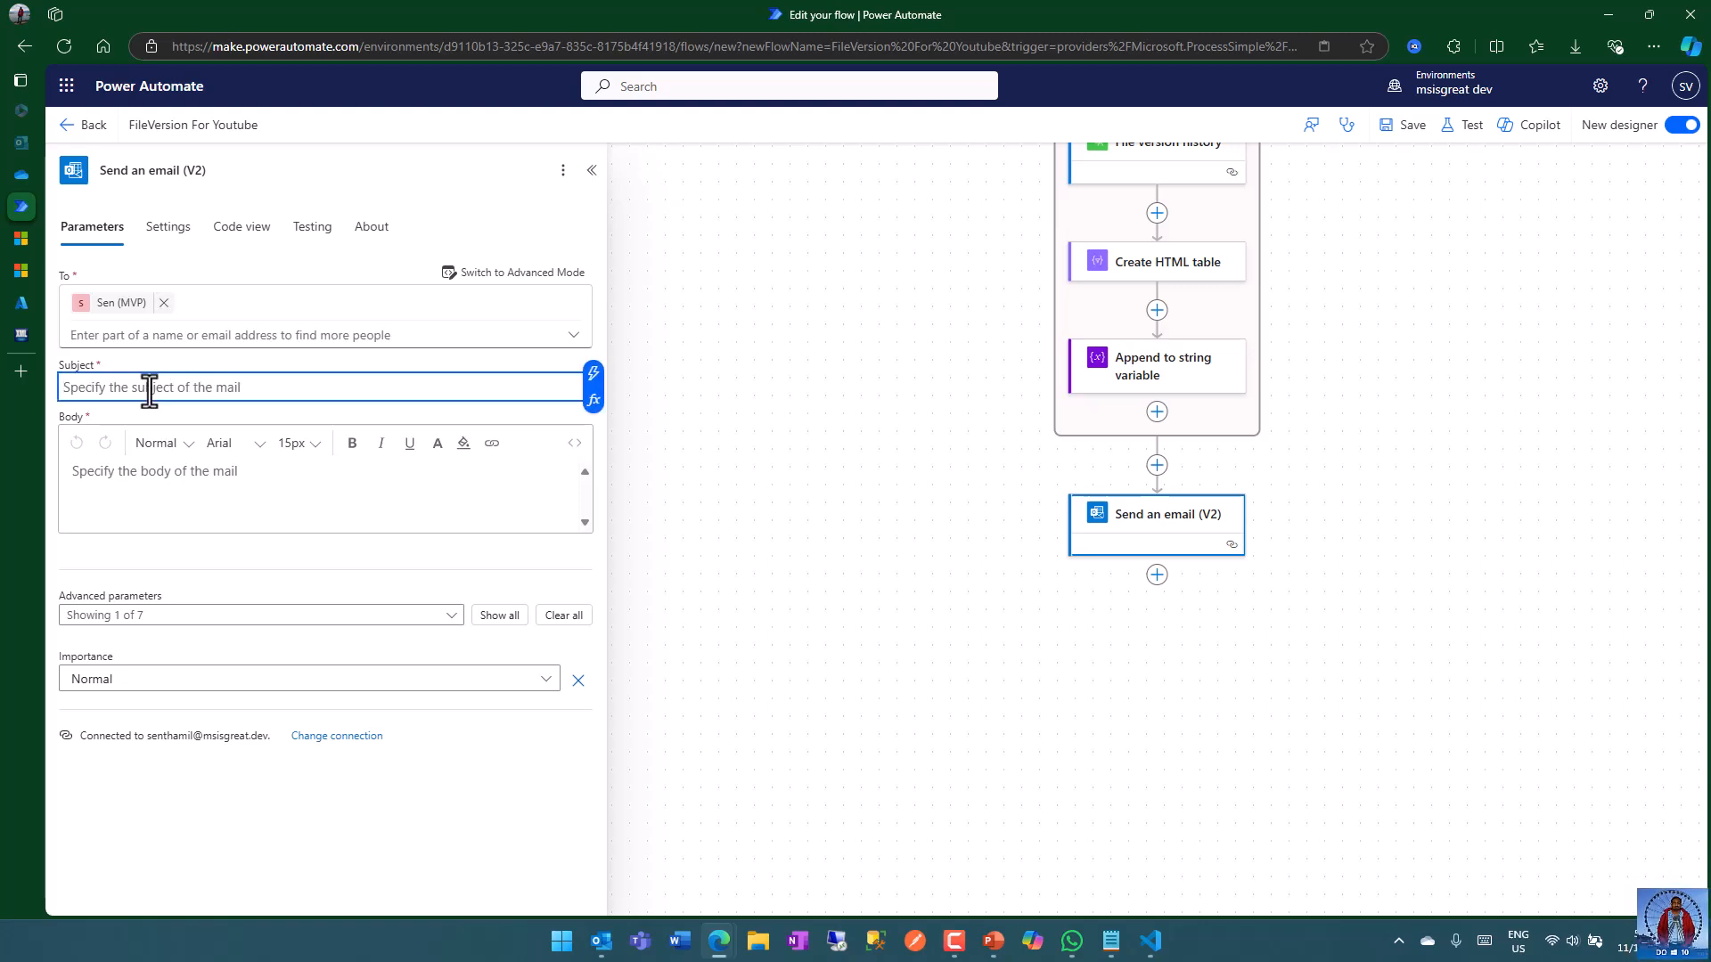
type("My Drive file version history")
- Insert the HTMLContent variable as the email body and save the flow
left_click(271, 487)
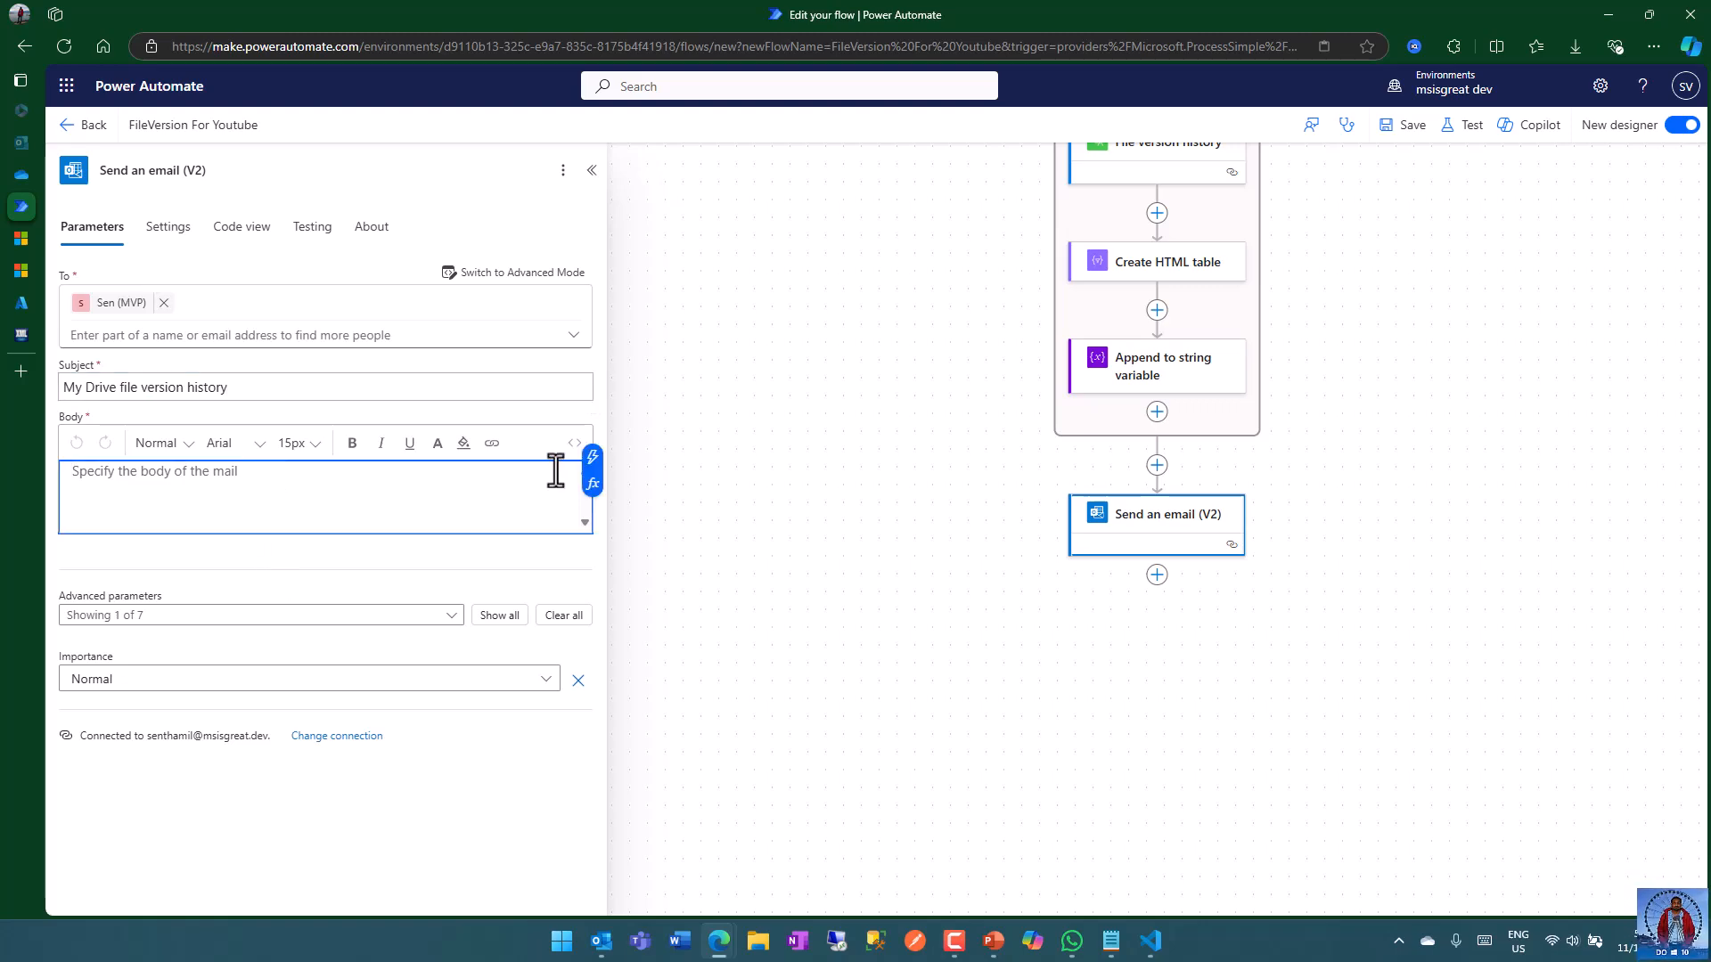
left_click(592, 458)
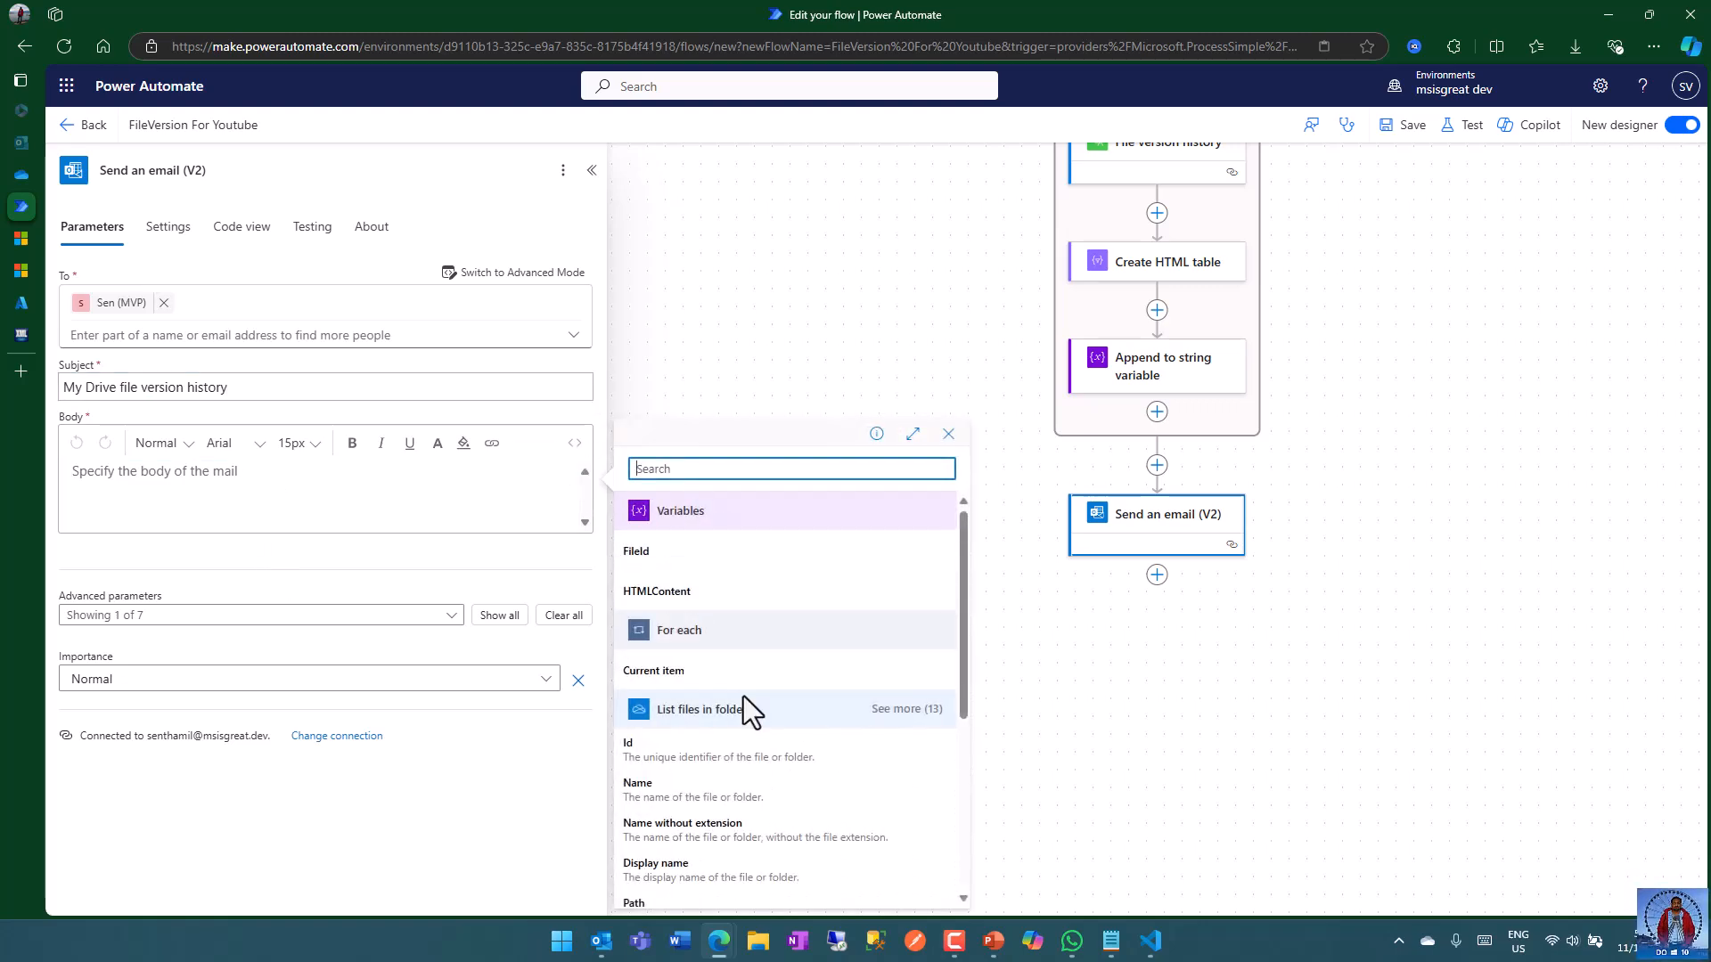
left_click(684, 593)
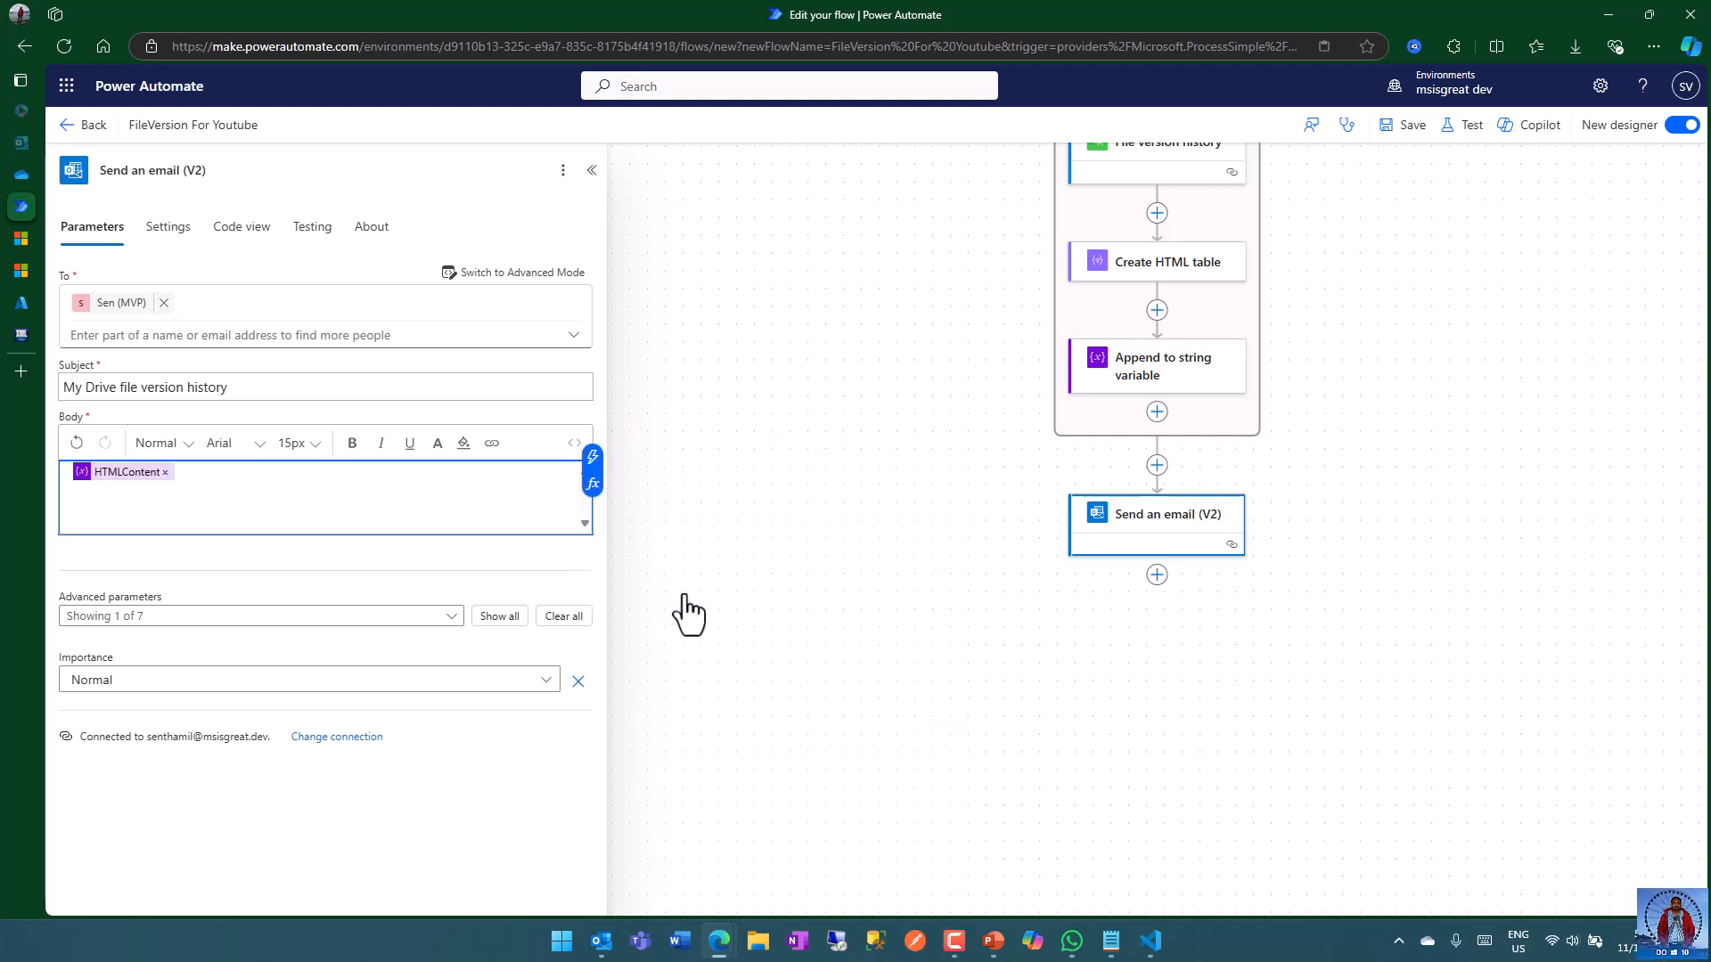
left_click(1359, 624)
left_click(1414, 130)
left_click_drag(1531, 282, 1378, 698)
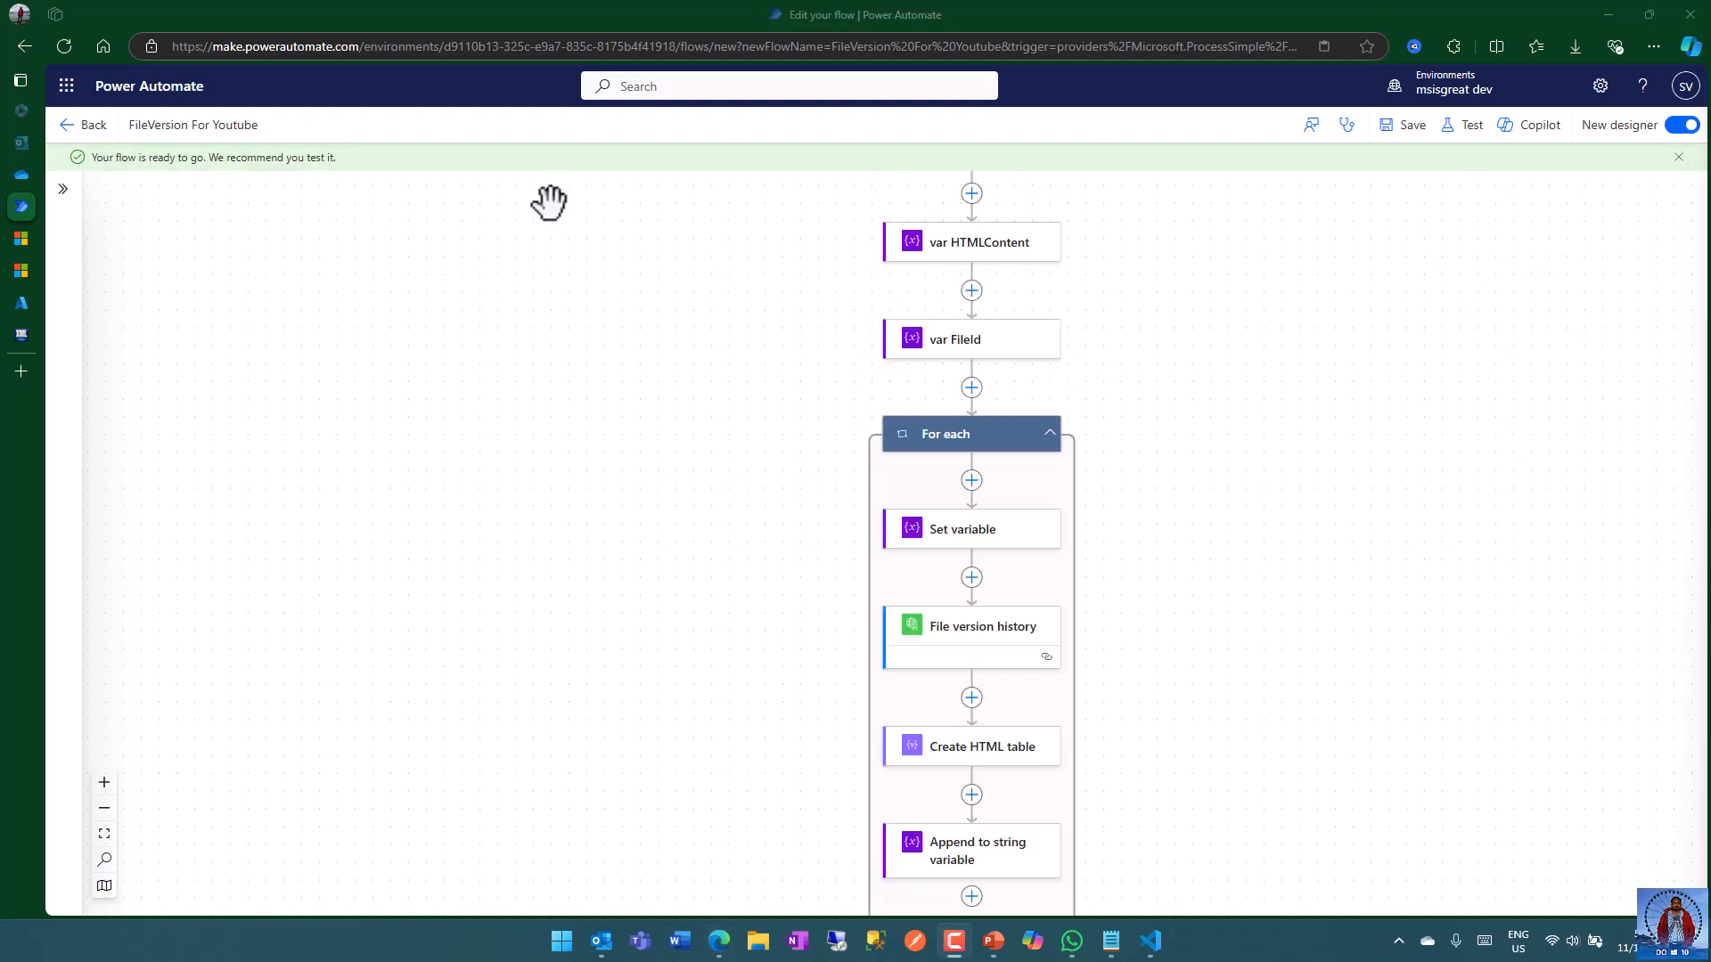
- Test the flow manually with the existing connections and review the run of its actions
left_click(1463, 125)
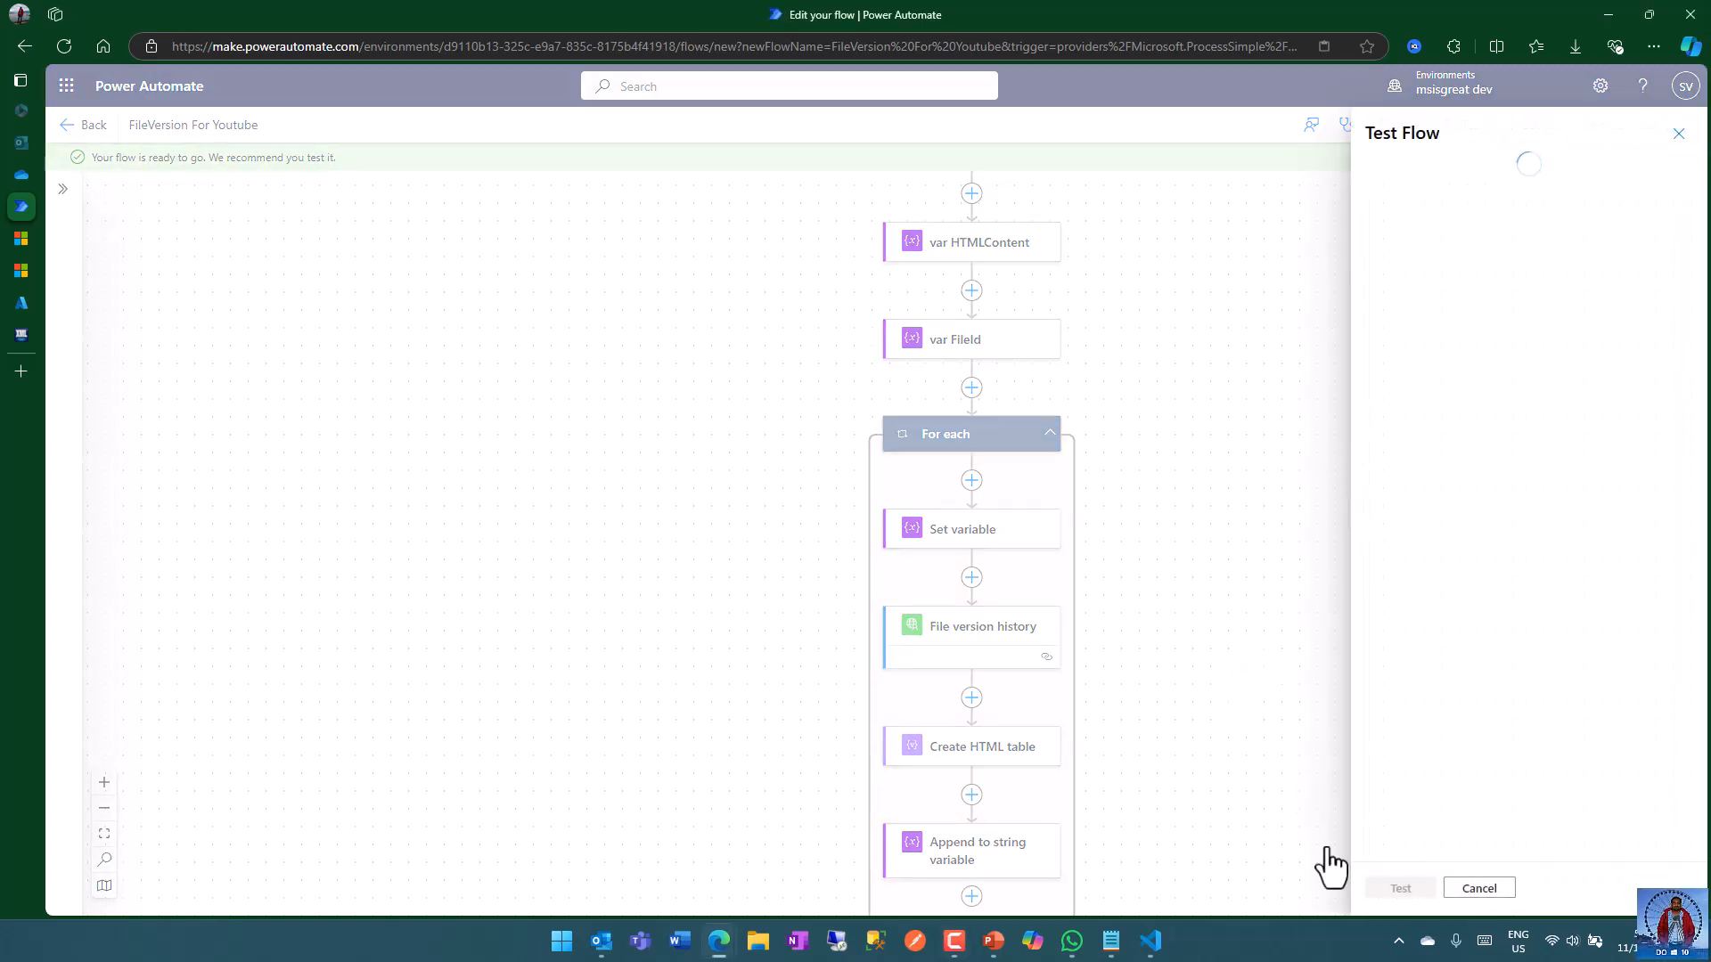
left_click(1436, 172)
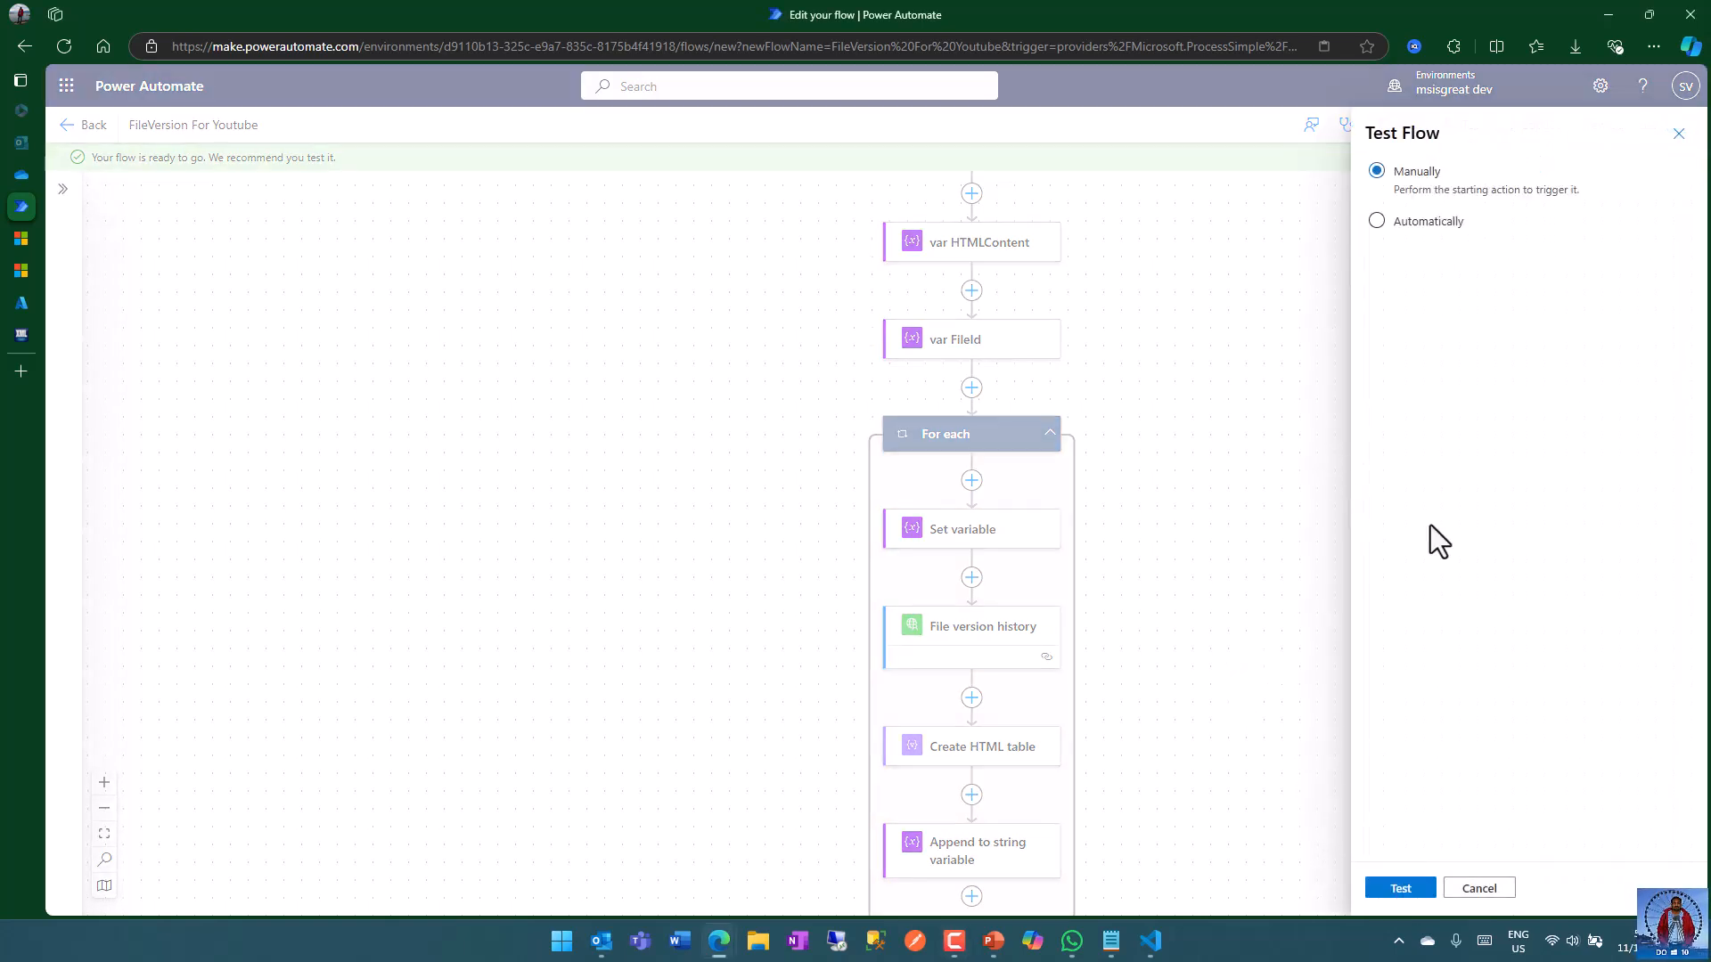
left_click(1403, 890)
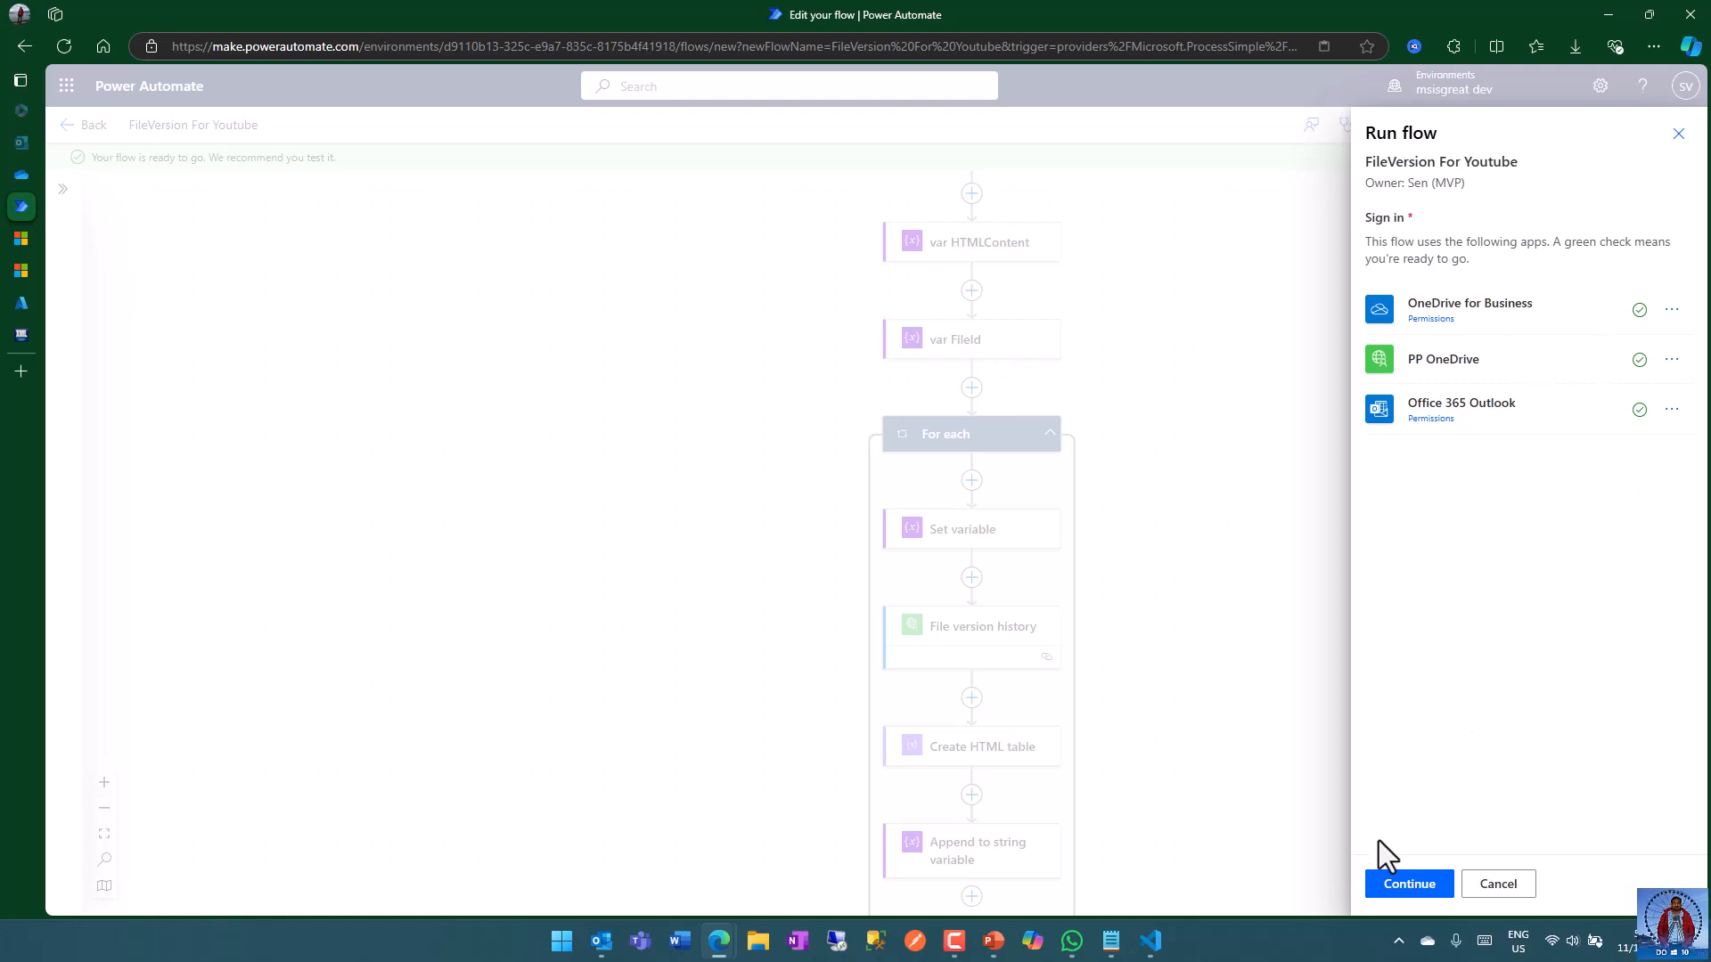
left_click(1412, 885)
left_click(1410, 888)
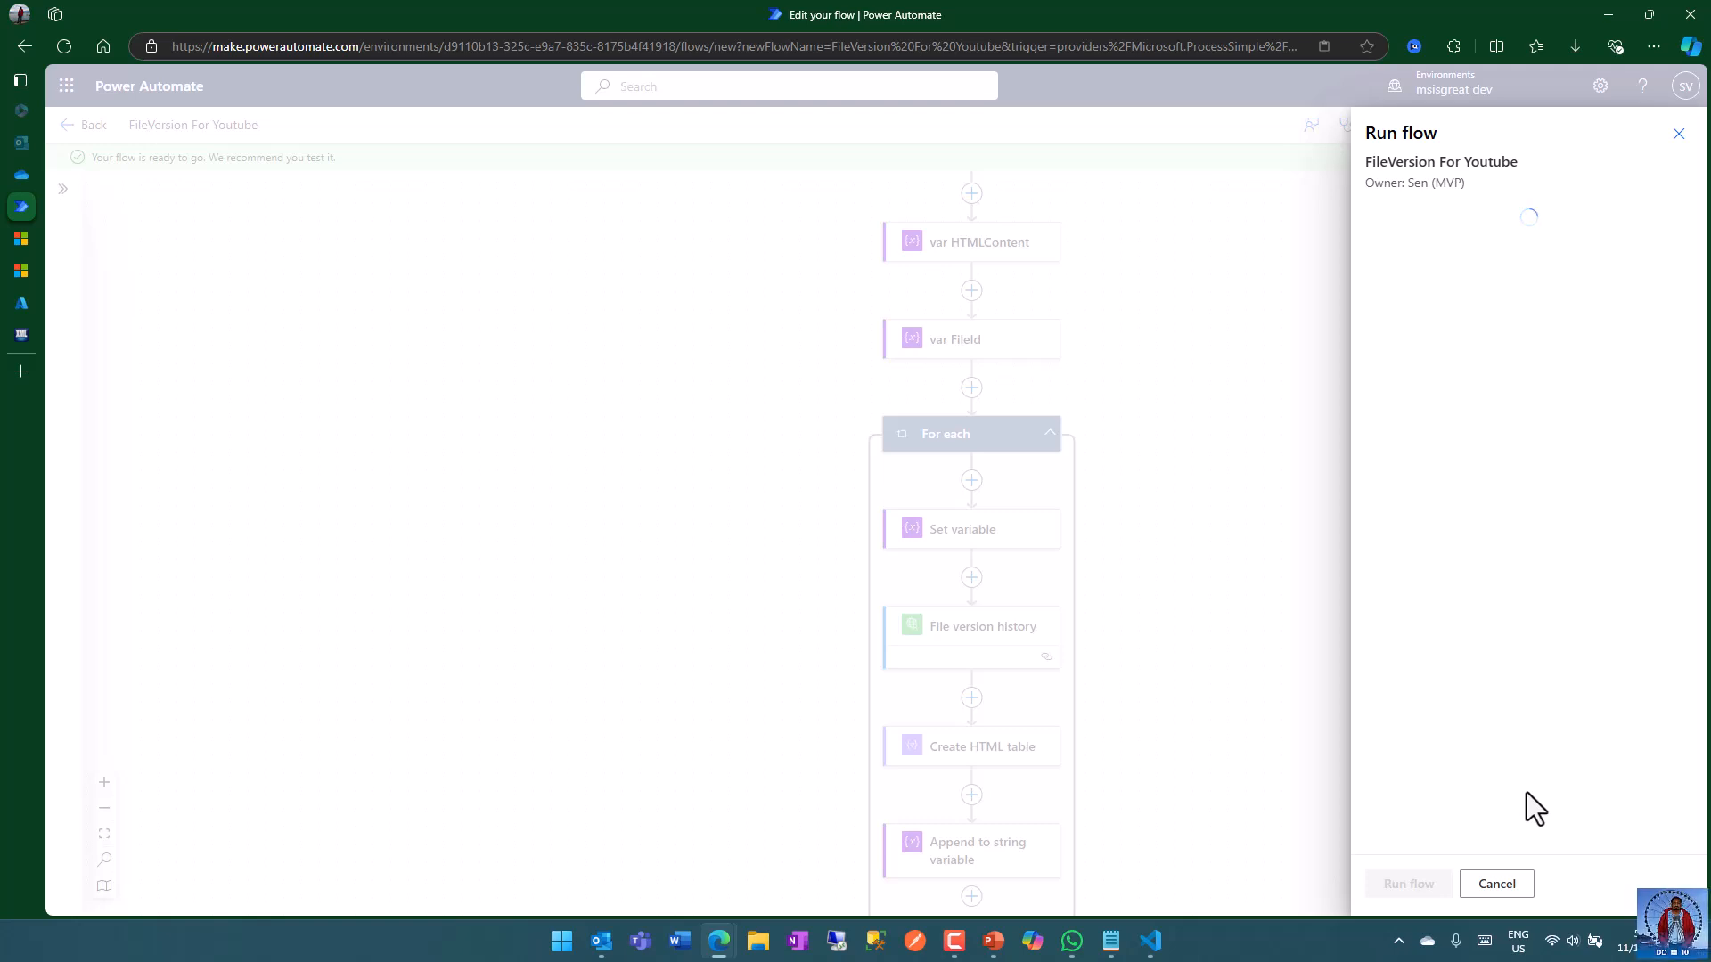
left_click(1408, 885)
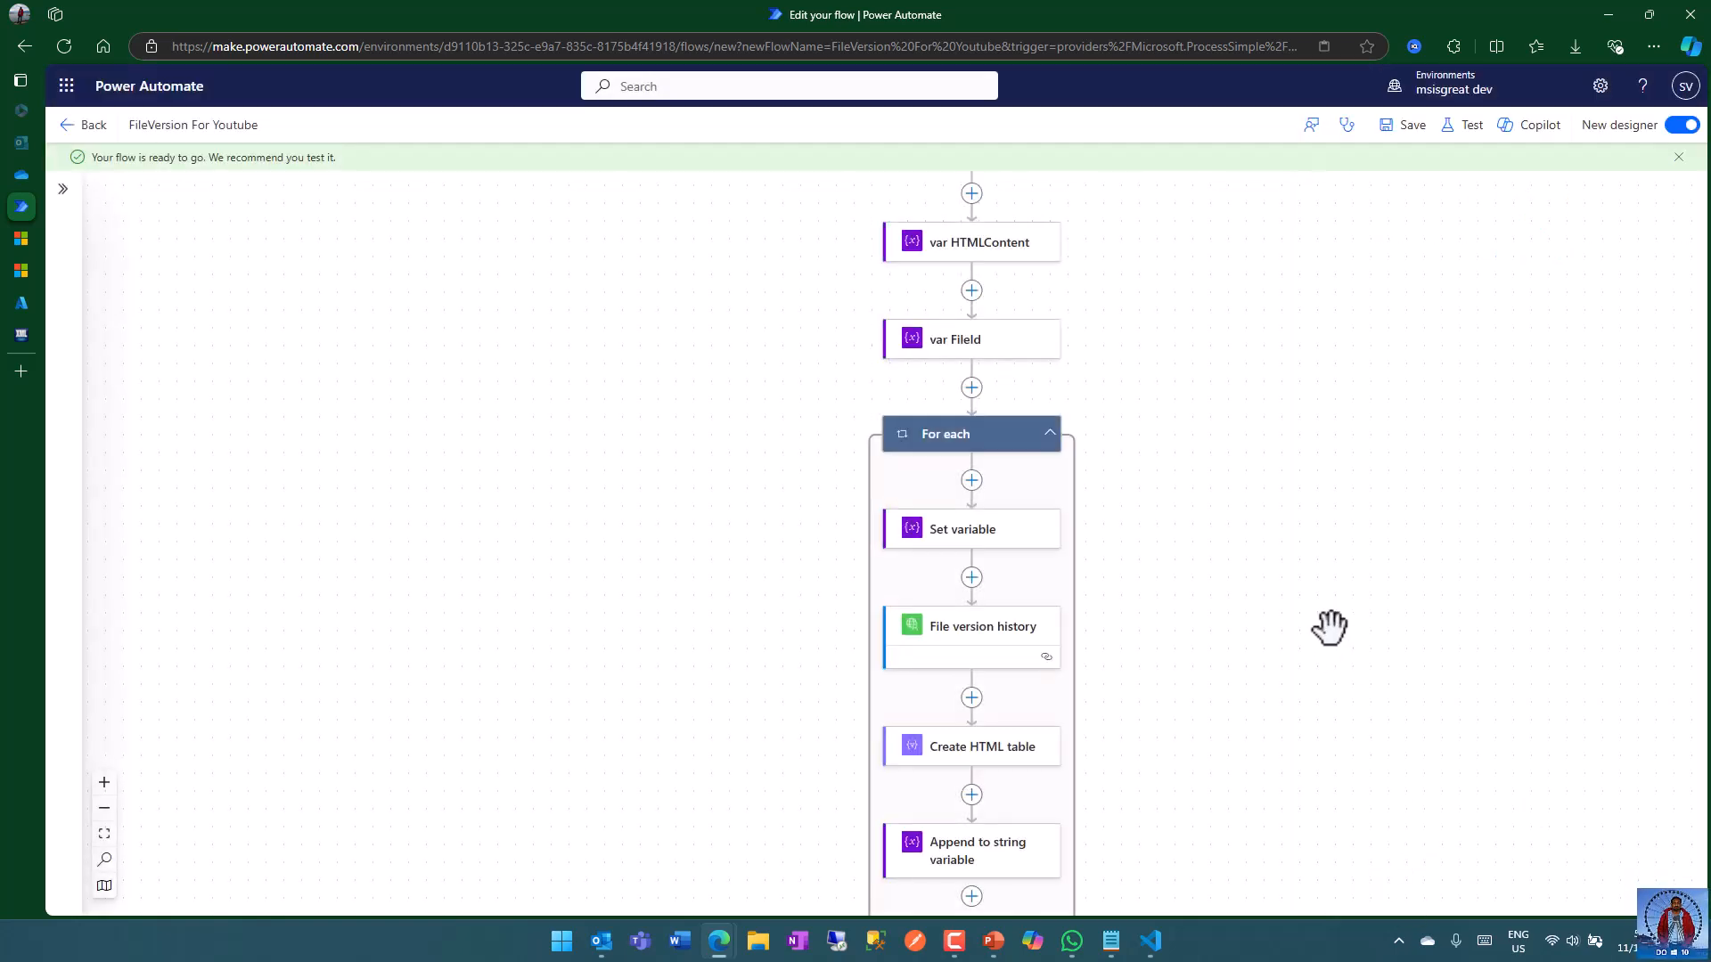
left_click_drag(1262, 602, 1215, 702)
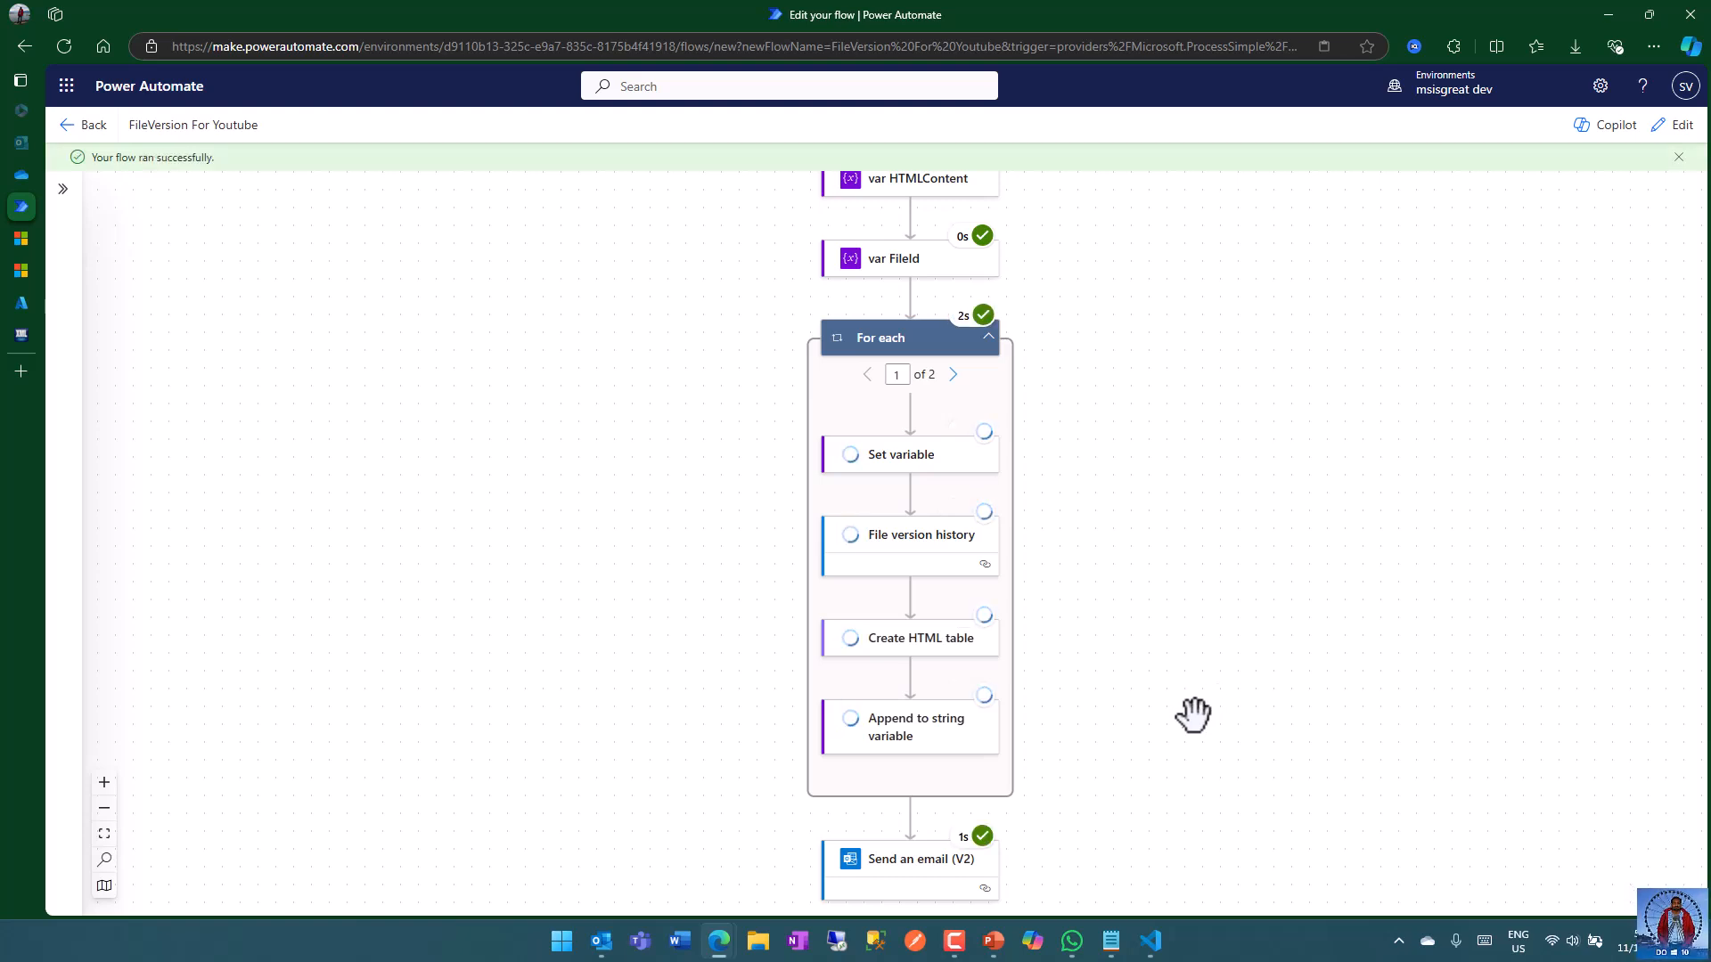
scroll(1190, 717, "down", 3)
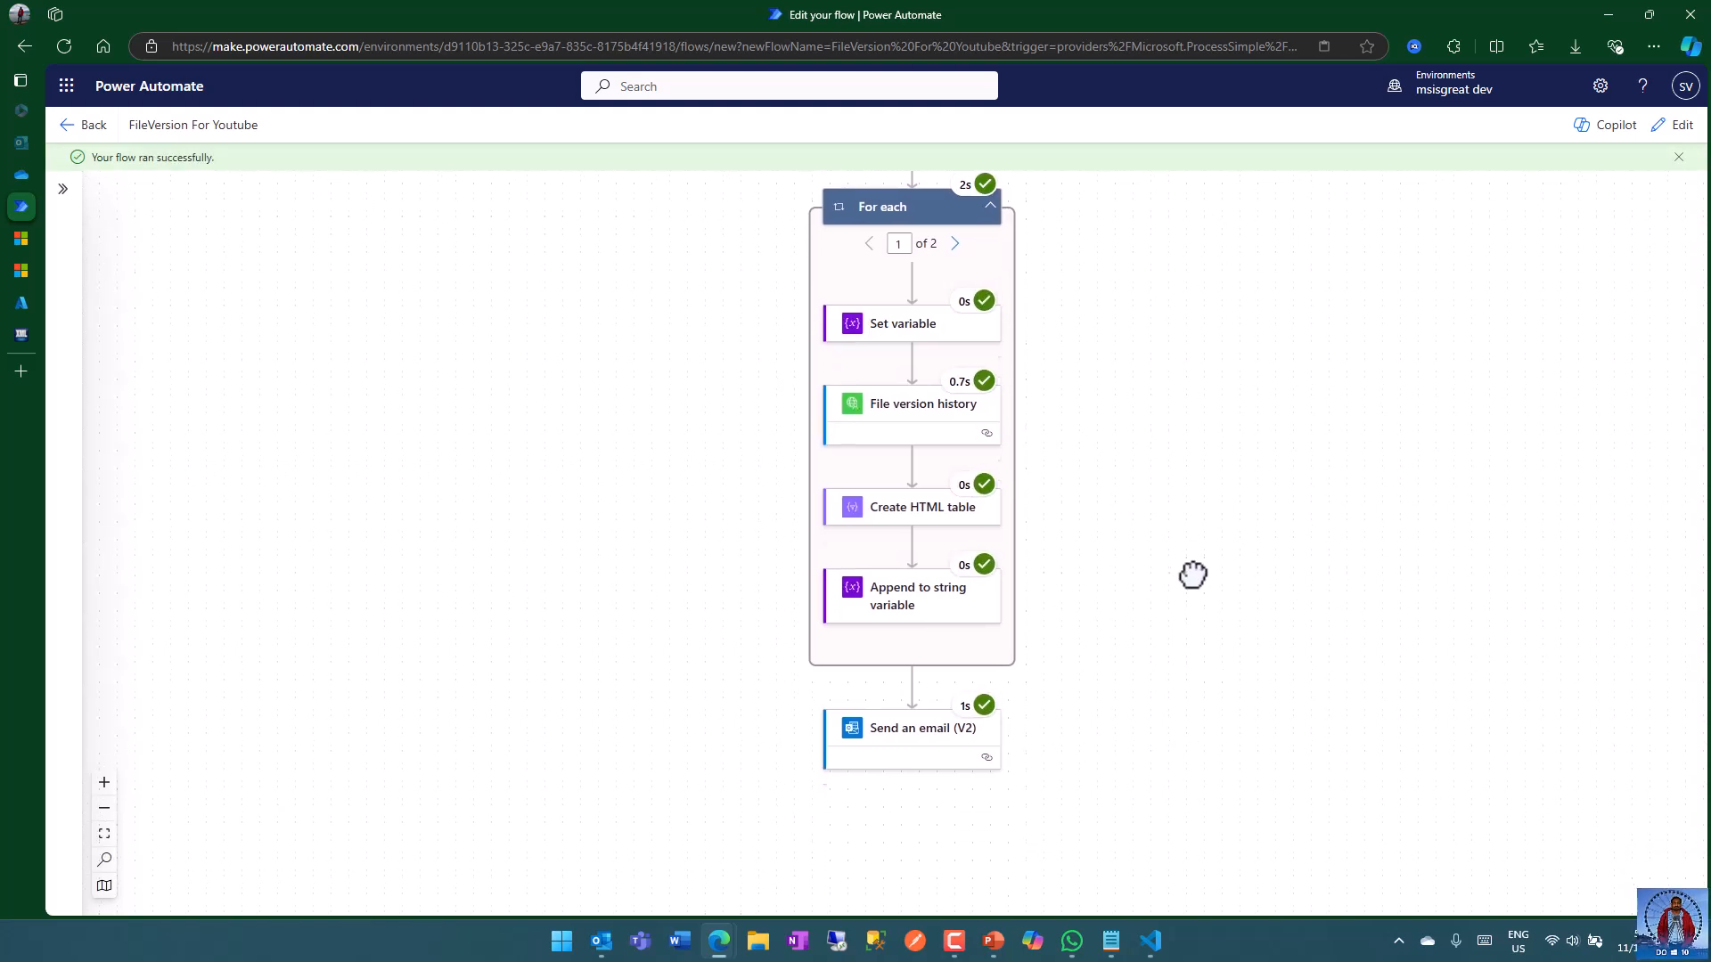
scroll(1228, 379, "up", 3)
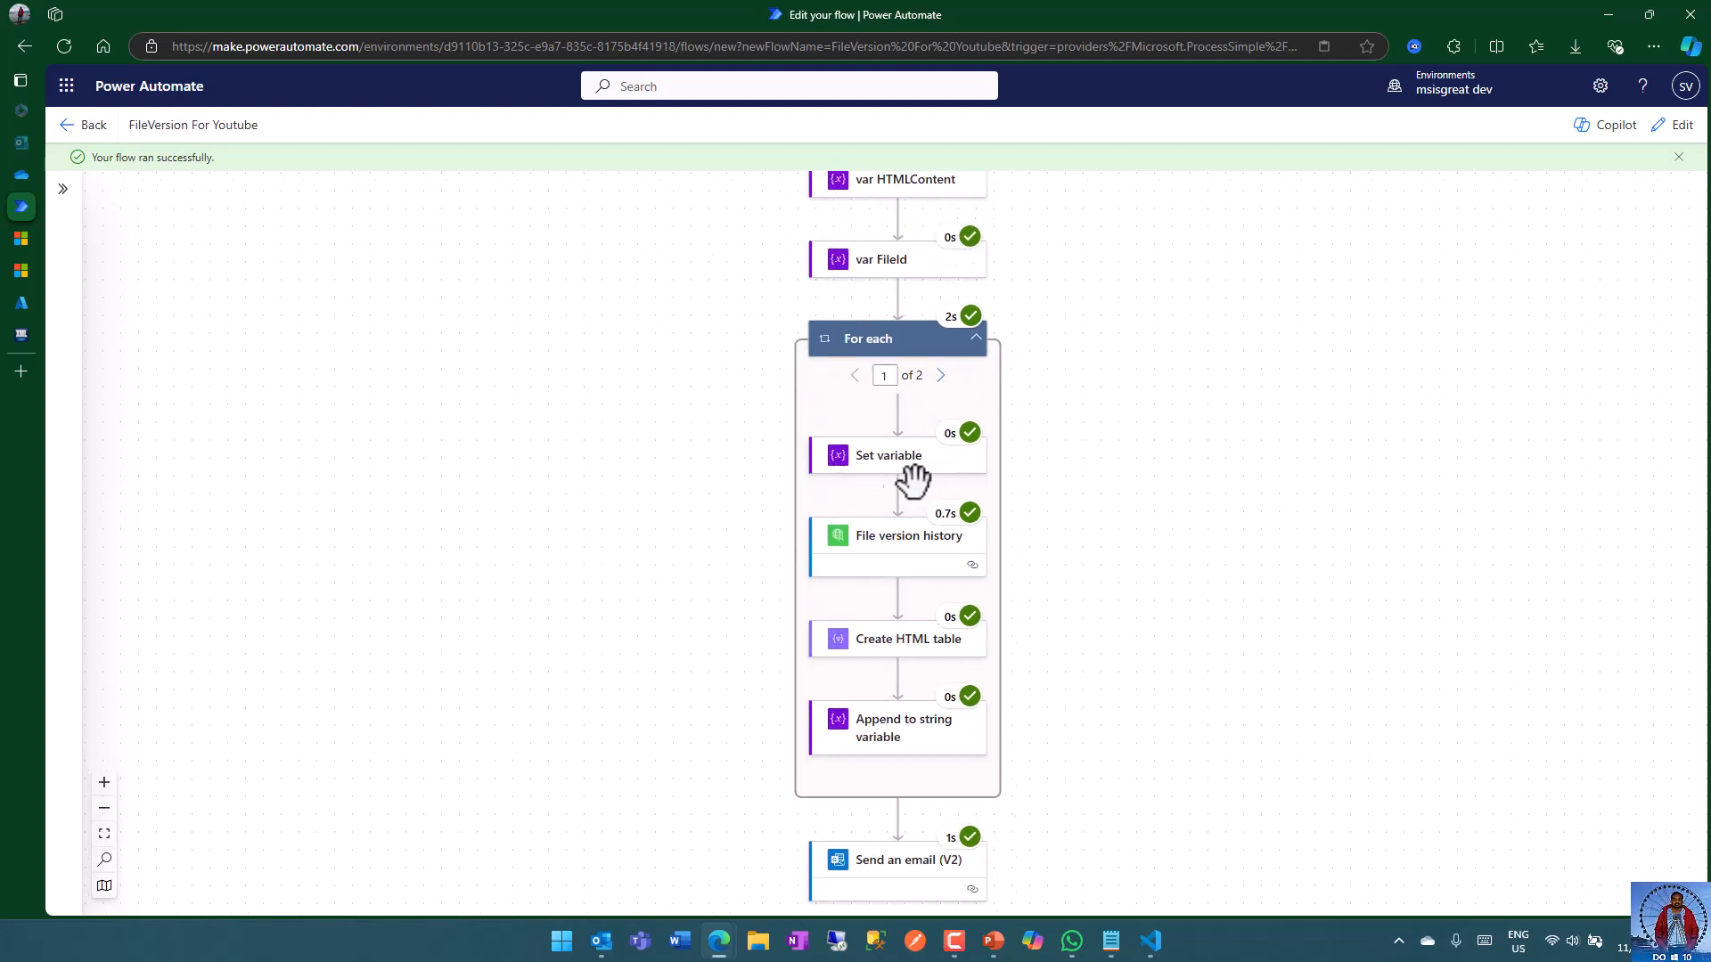
left_click(896, 563)
left_click(1192, 475)
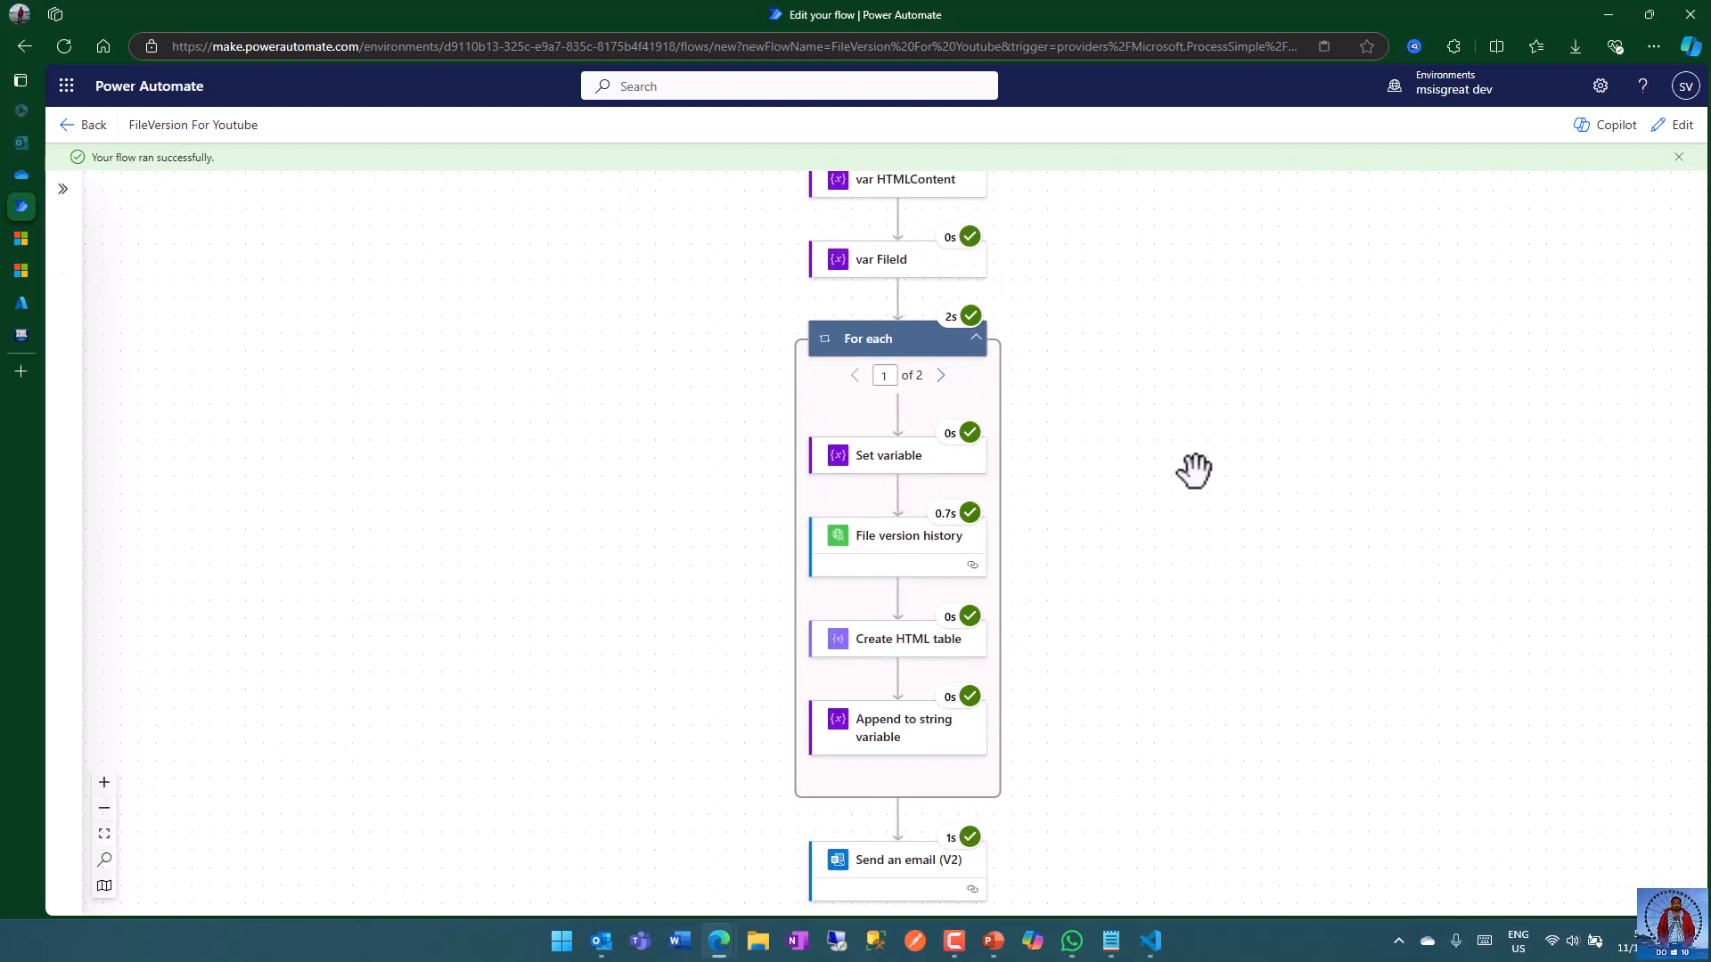
- Switch to Outlook and open the "My Drive file version history" email in the Inbox
left_click(22, 145)
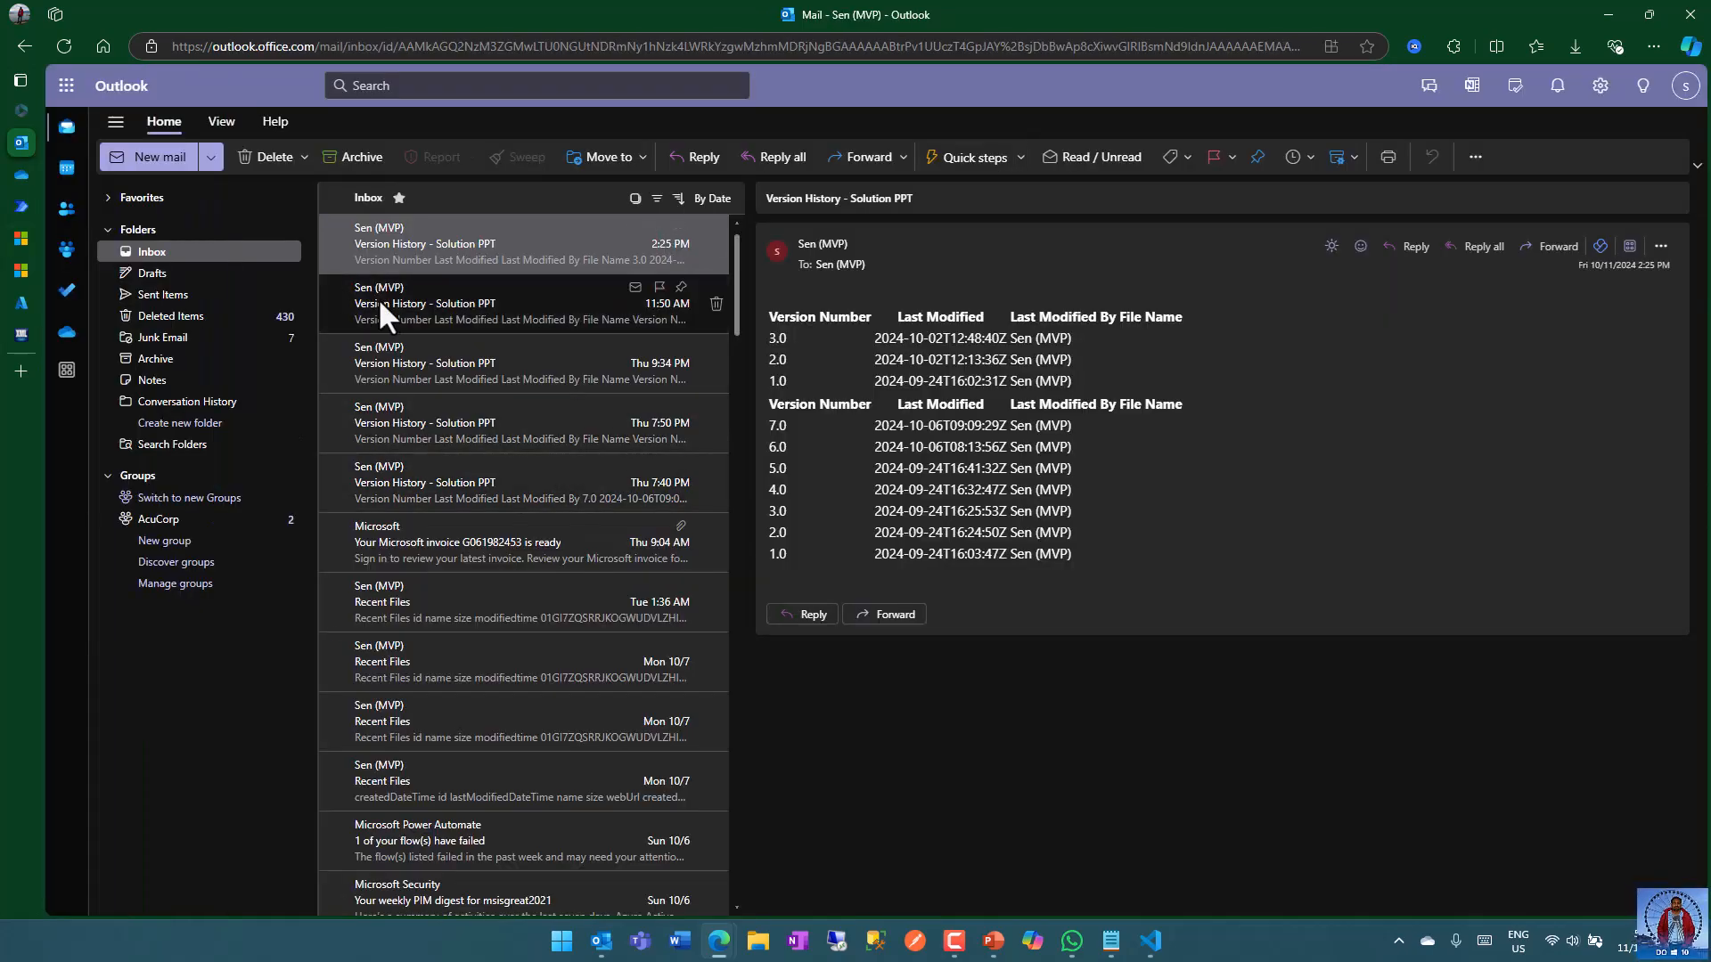
left_click(151, 255)
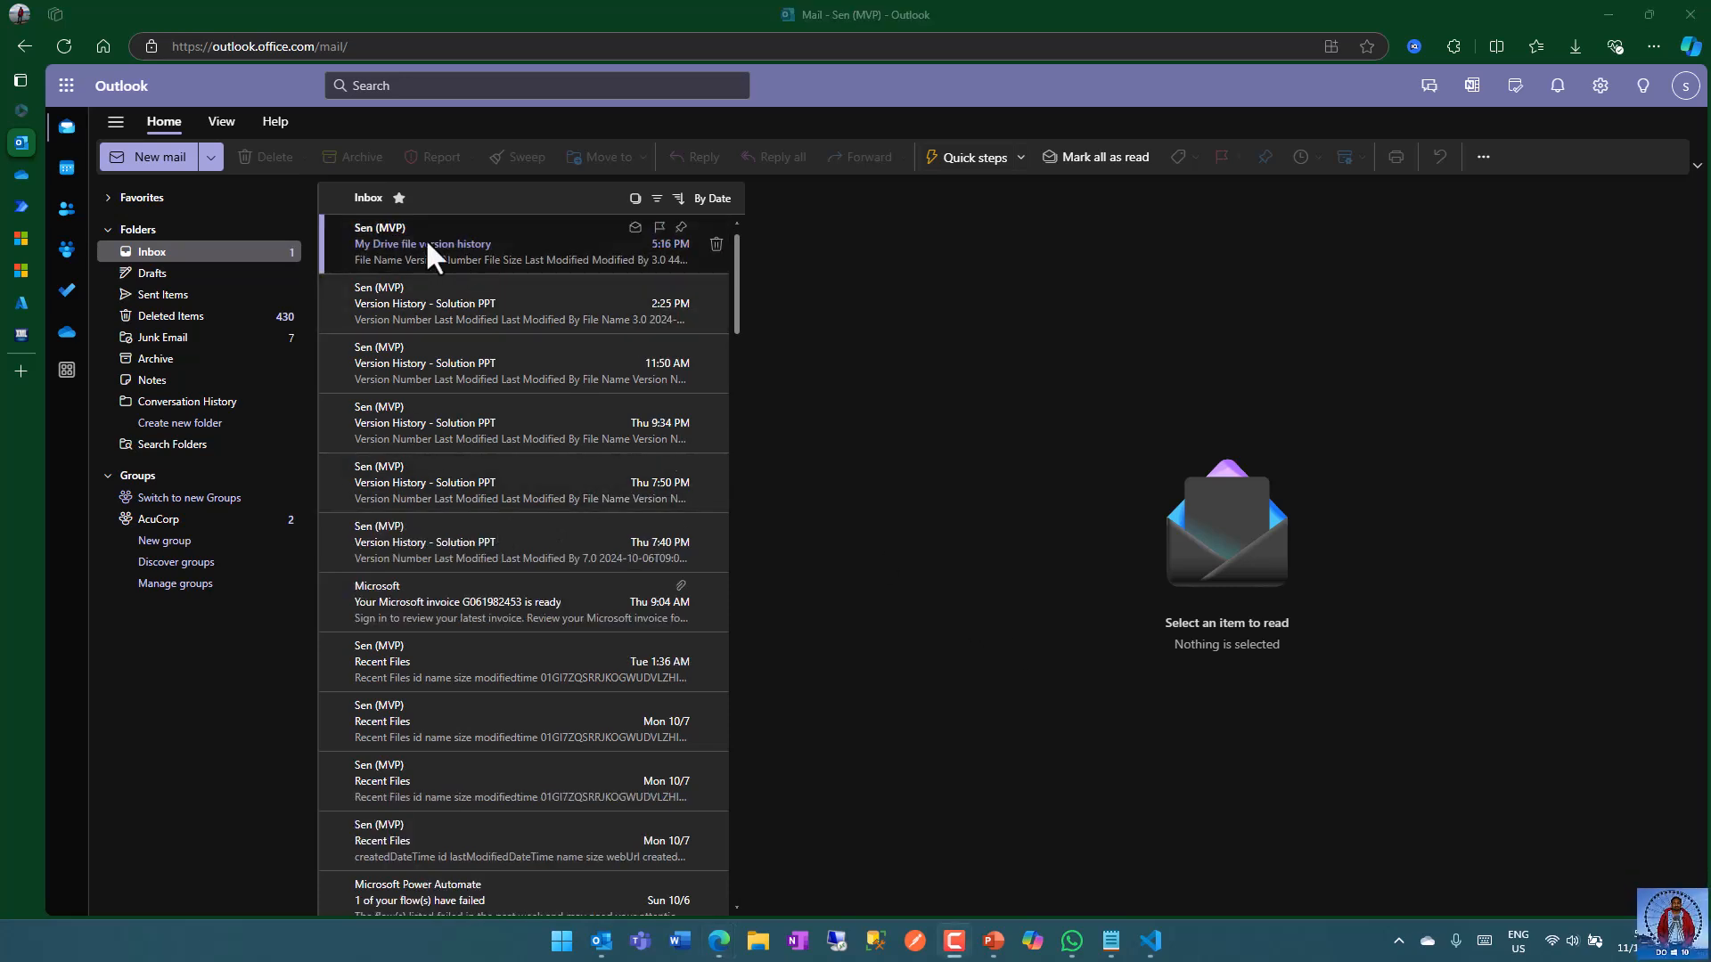
left_click(478, 254)
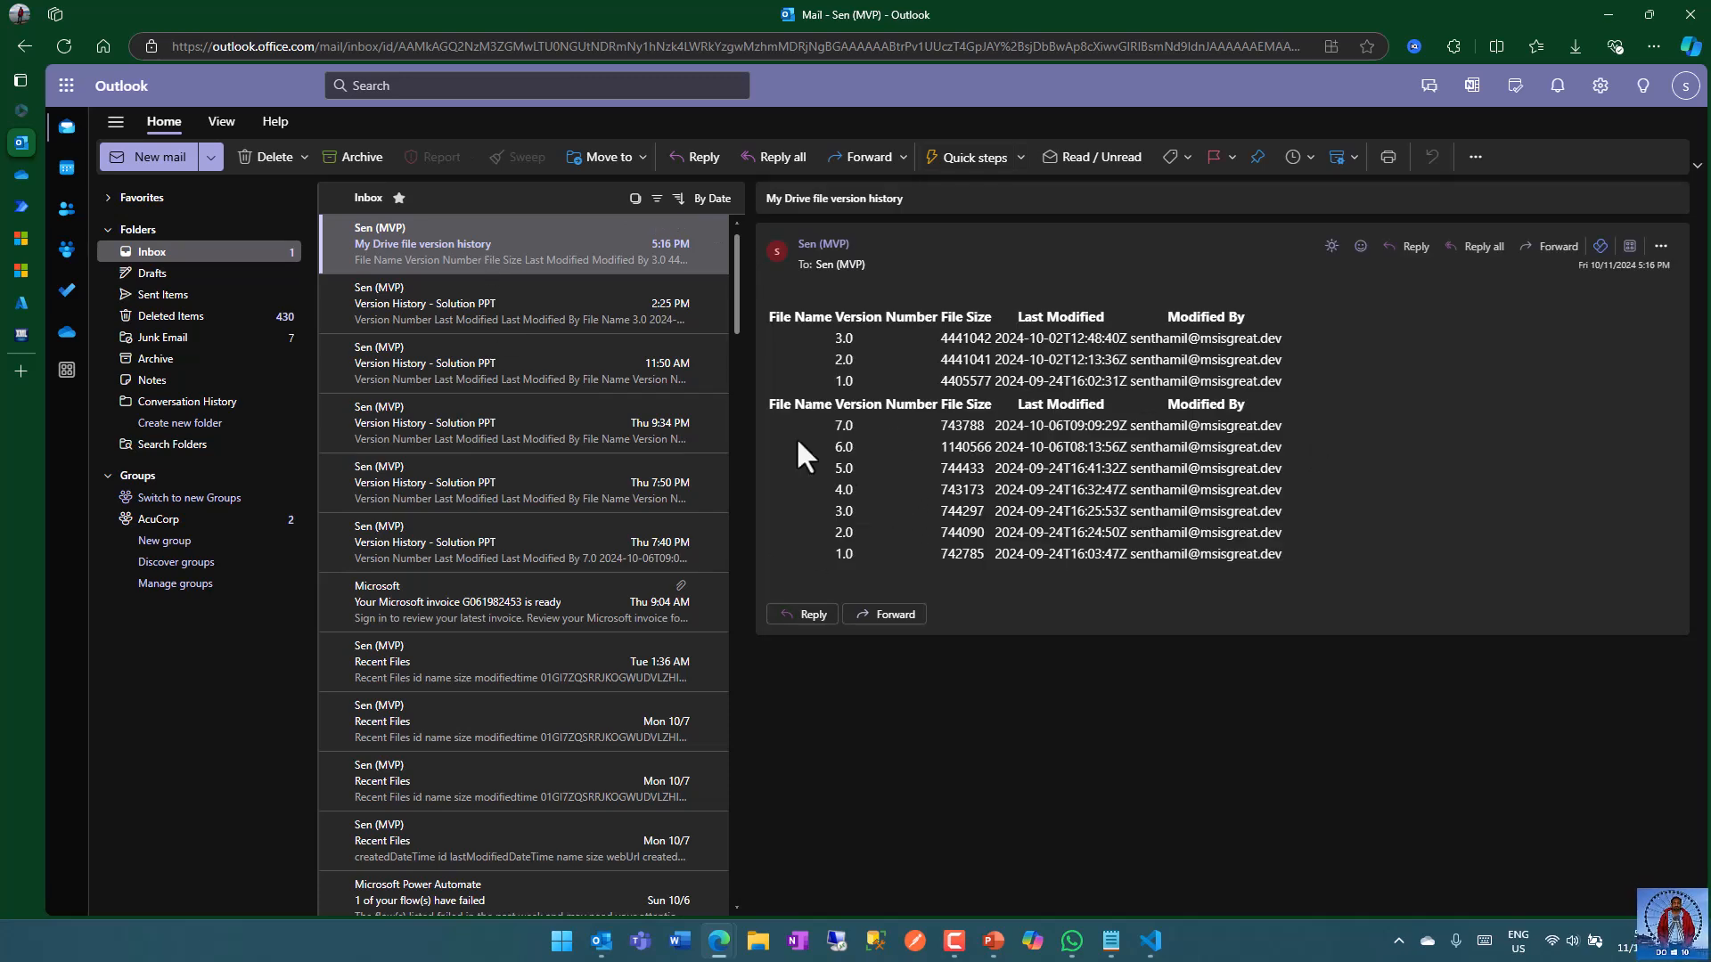
- Examine the version number, file size, last modified and modified by entries in both version history tables of the email
left_click_drag(831, 337, 1292, 557)
double_click(947, 360)
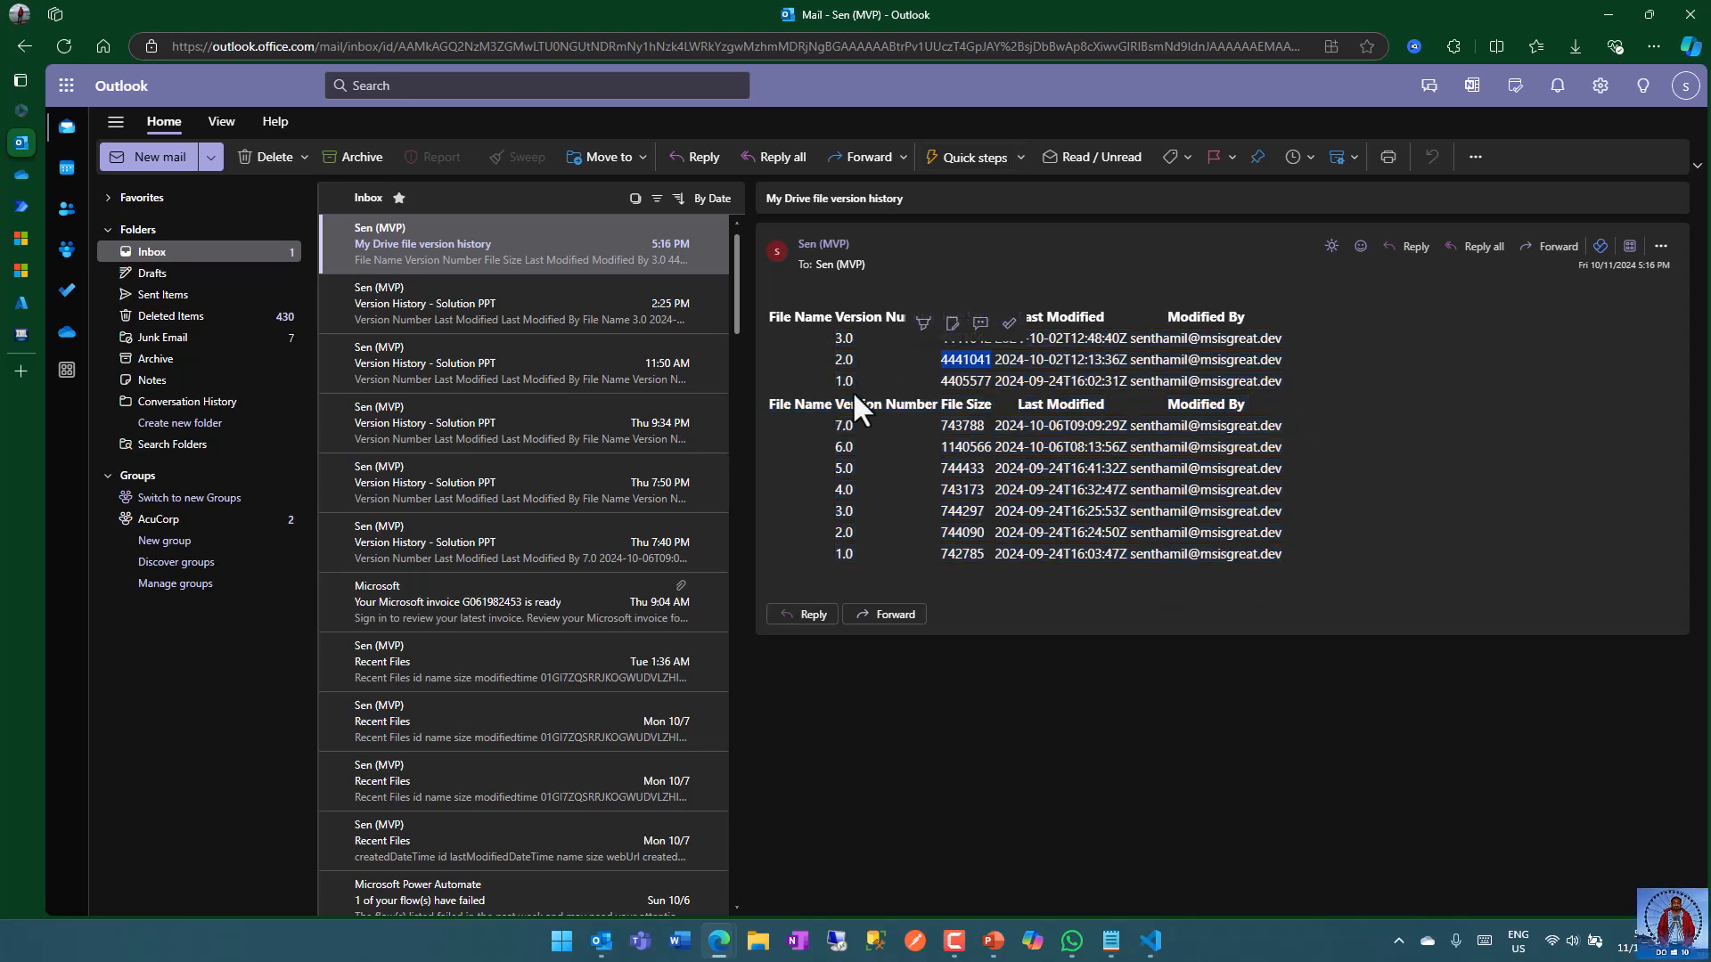
left_click(1412, 472)
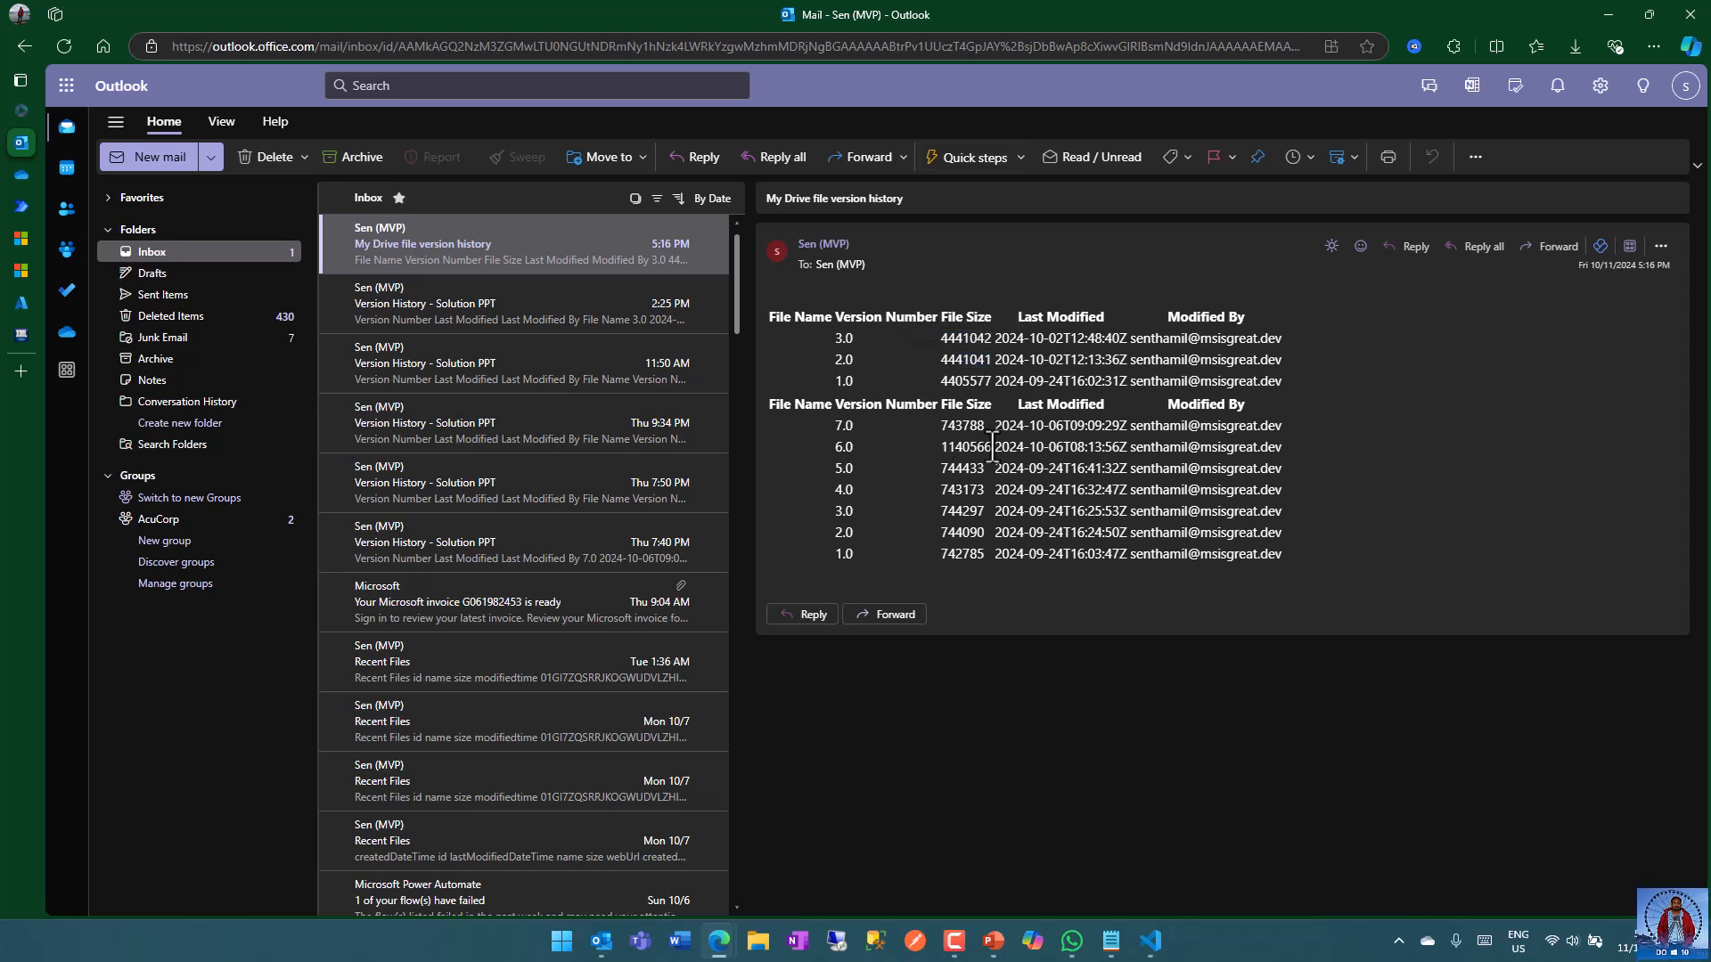
left_click_drag(834, 425, 1317, 579)
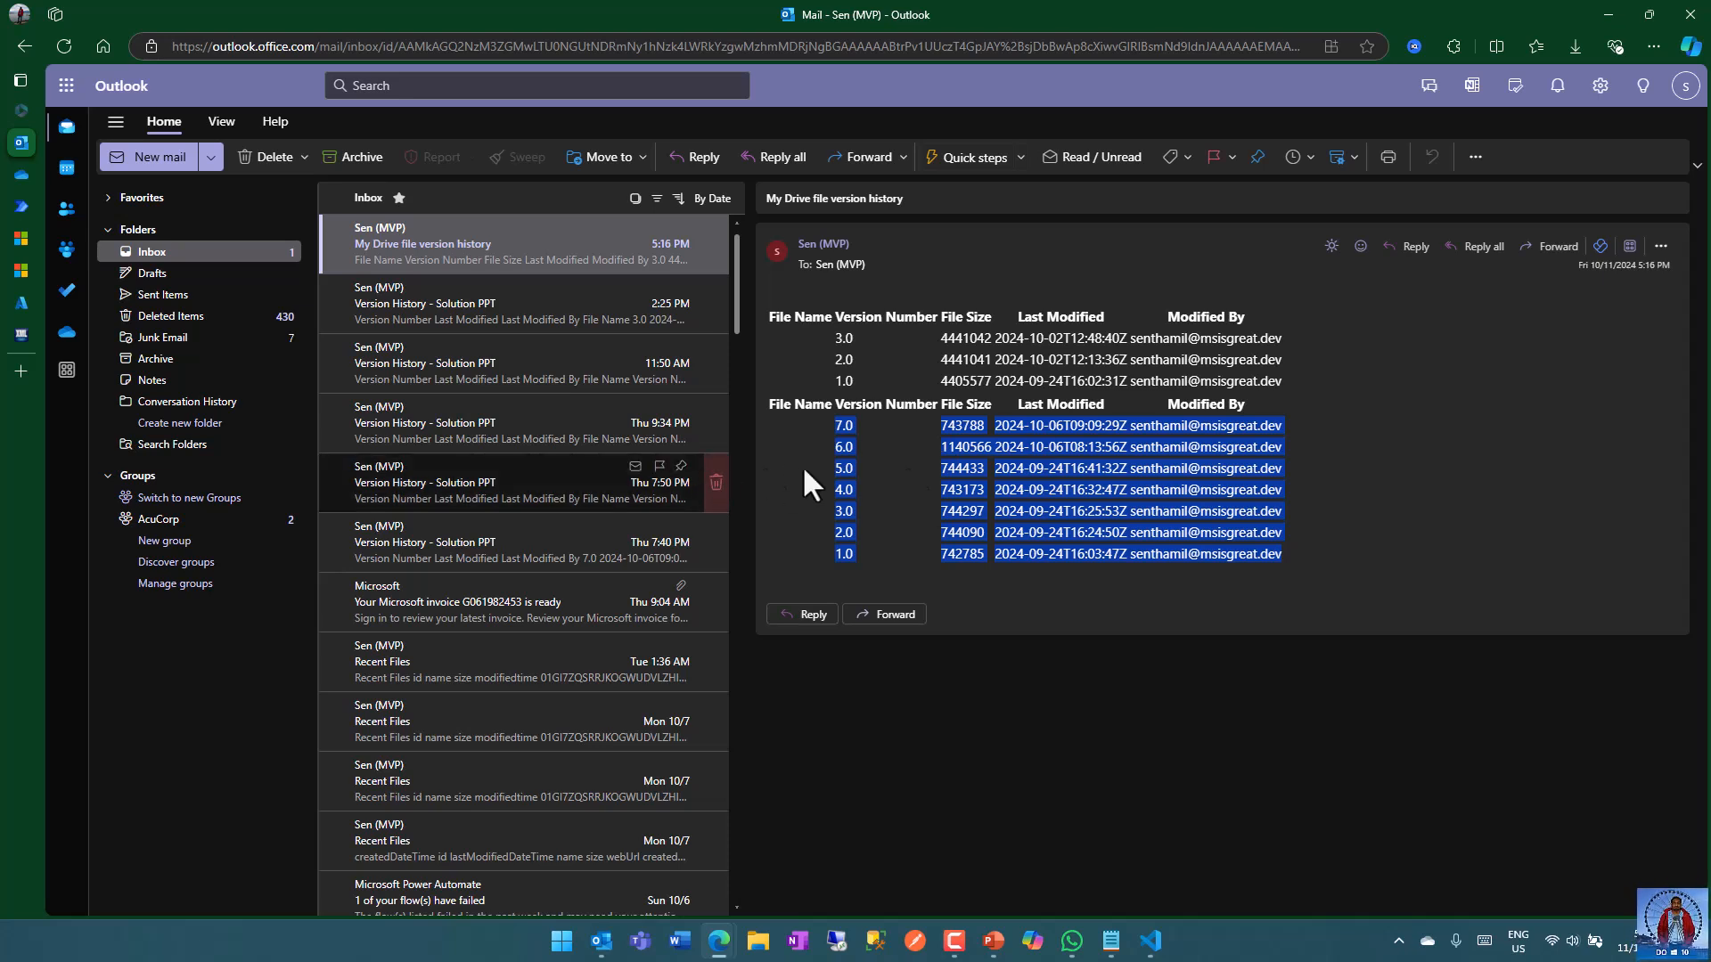
left_click(998, 476)
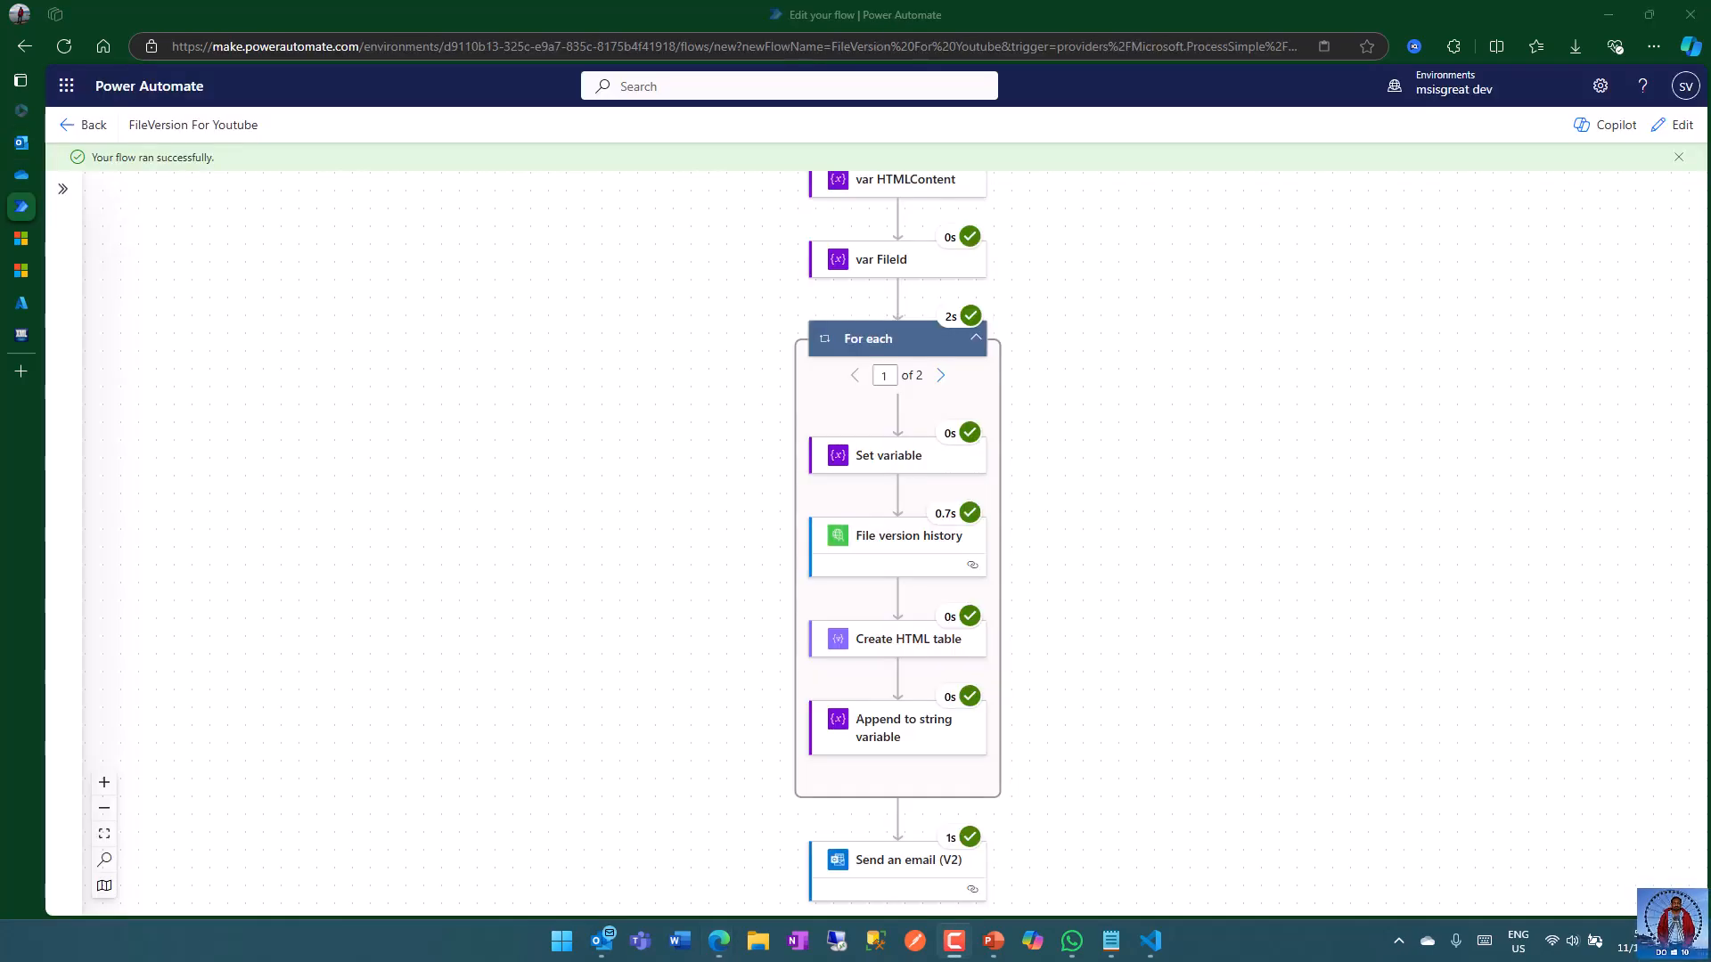
scroll(1167, 619, "down", 1)
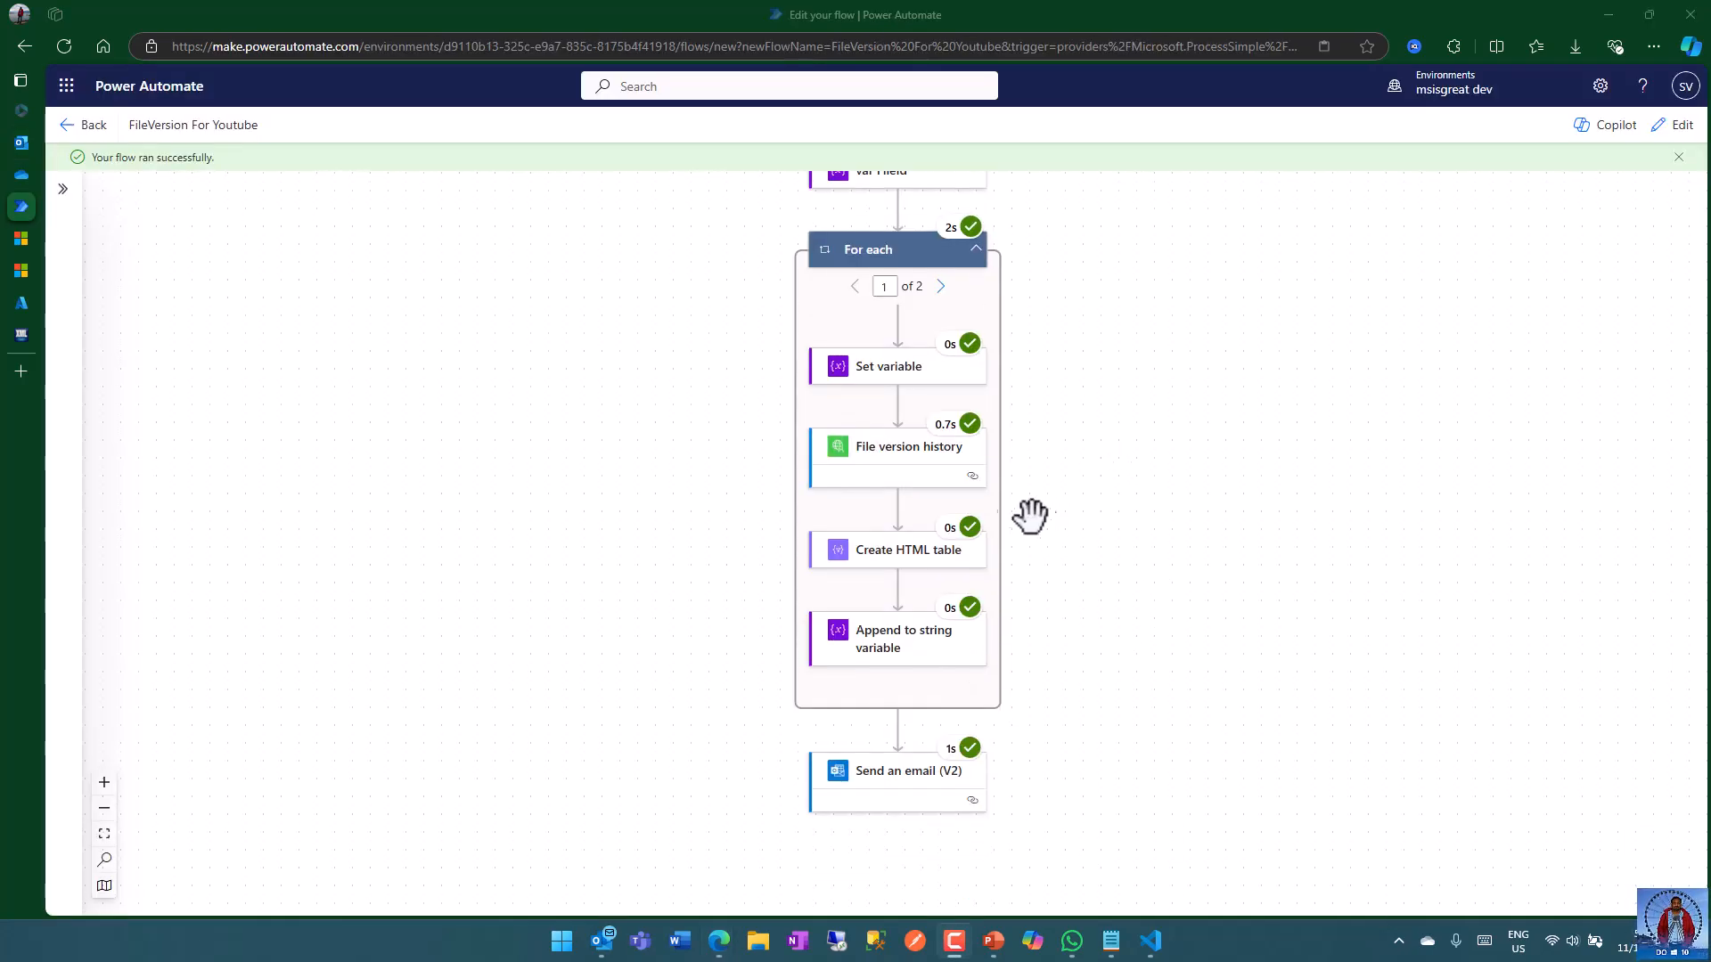